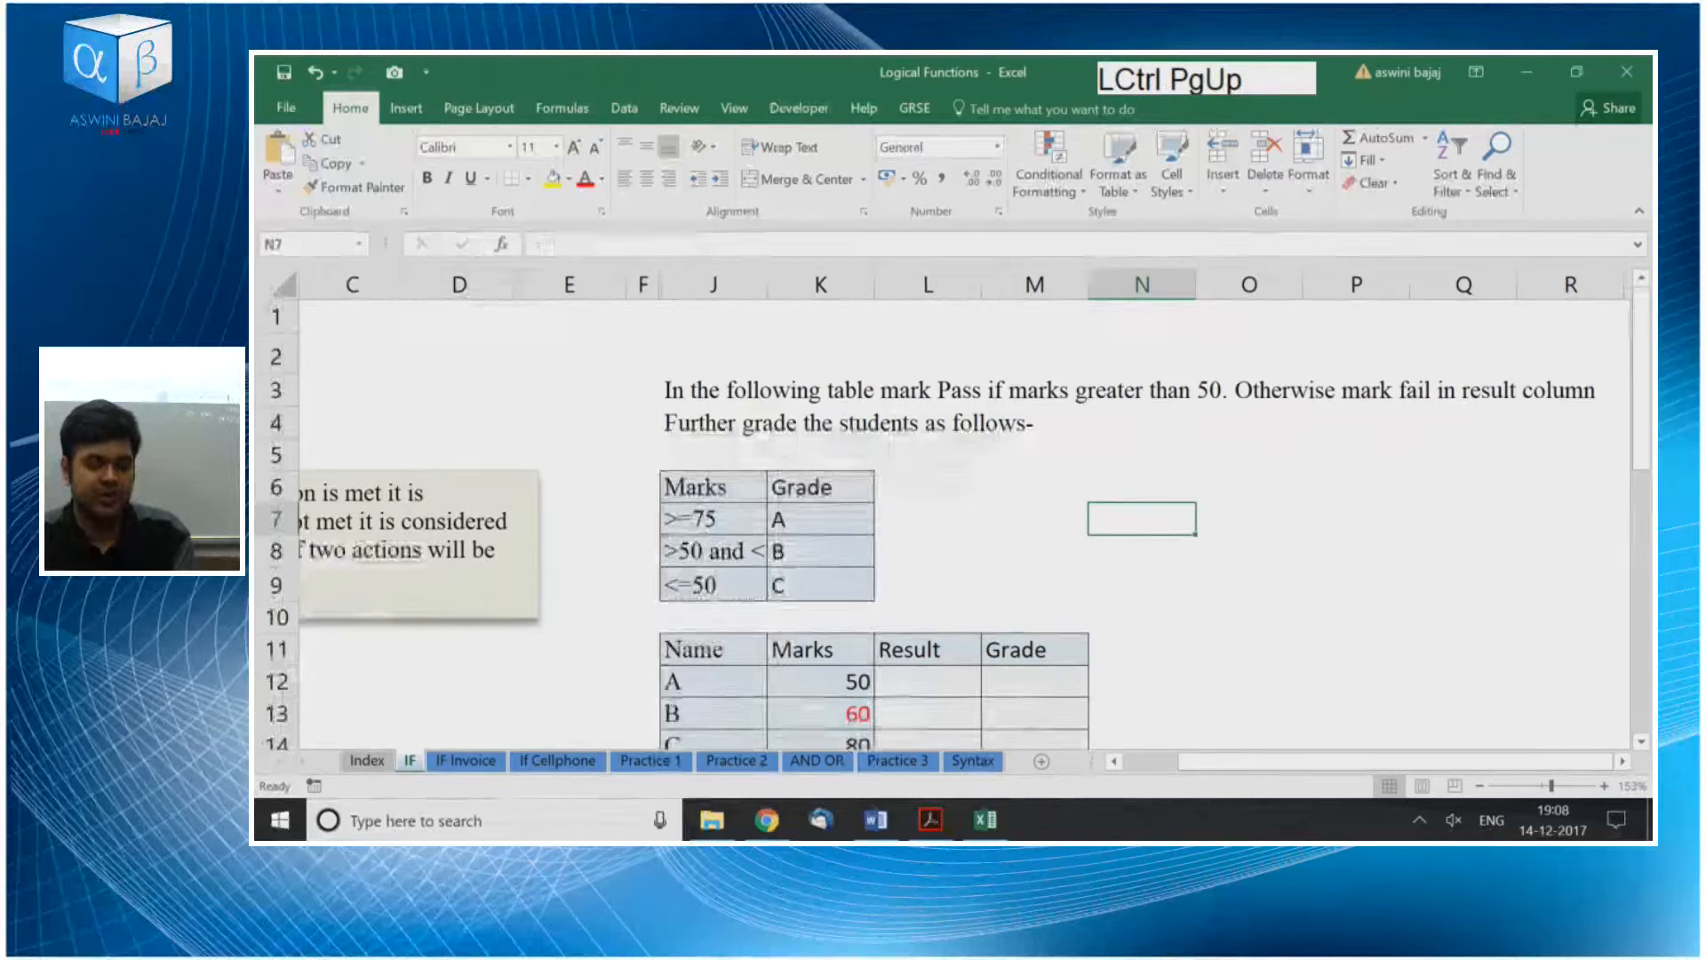
Switch to the Index worksheet and return to the IF worksheet
key(ctrl+Page_Up)
key(ctrl+Page_Up)
key(ctrl+Page_Down)
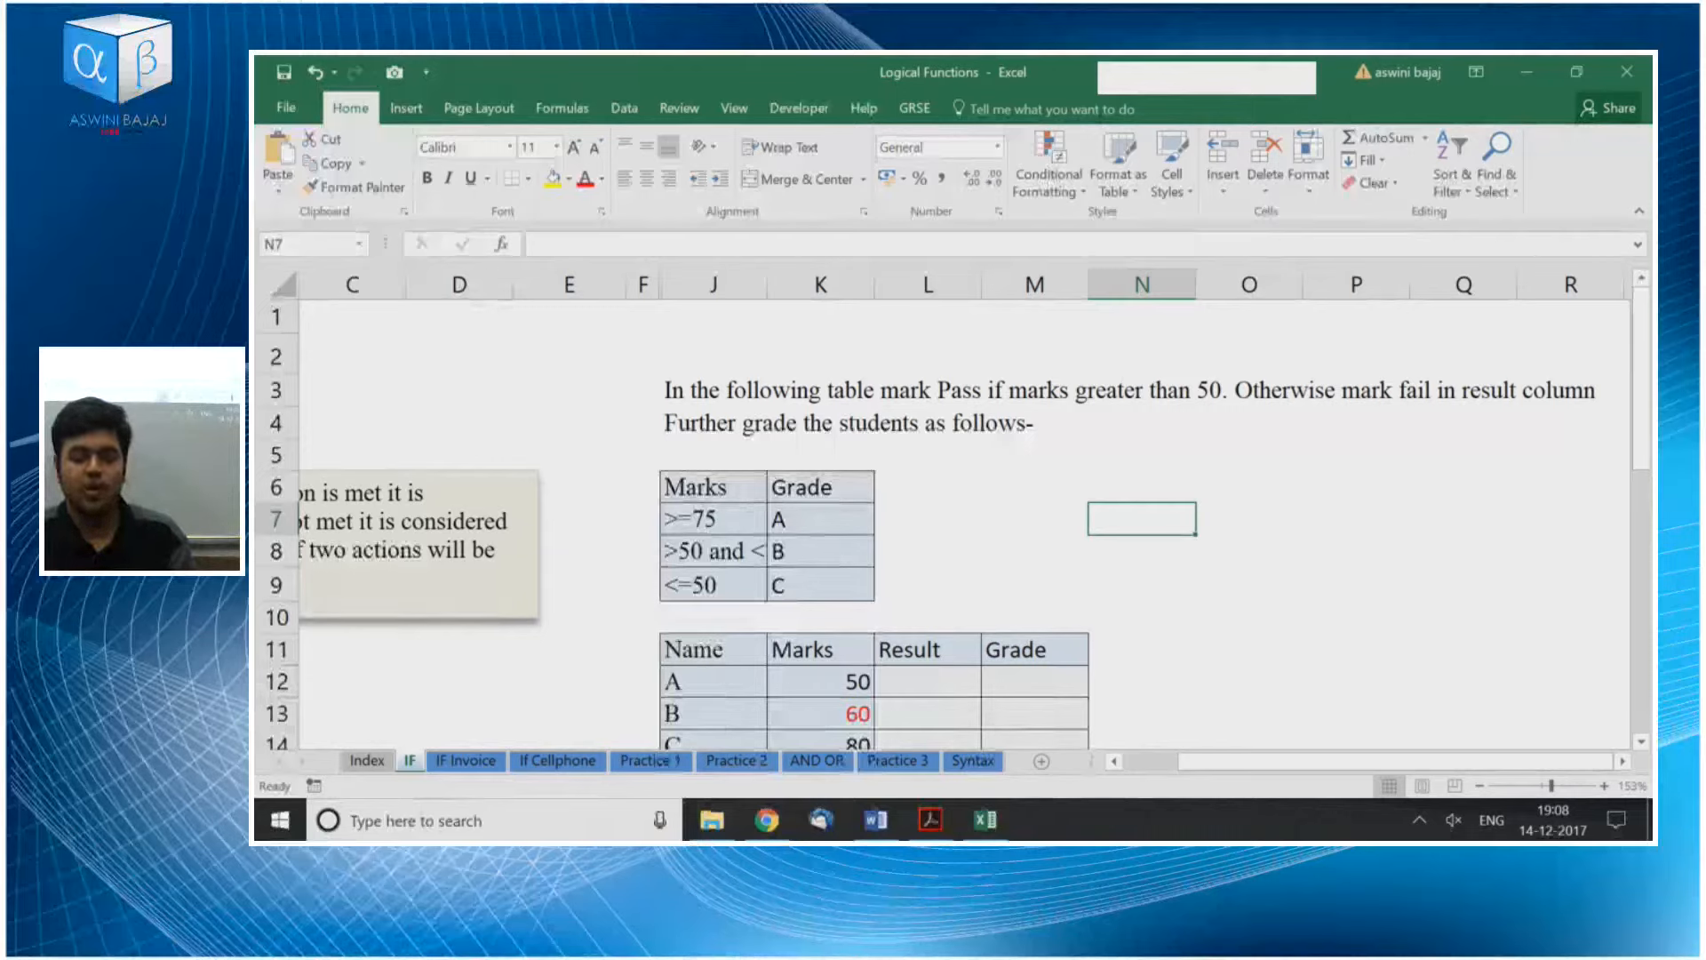
key(Right)
key(Up)
key(Left)
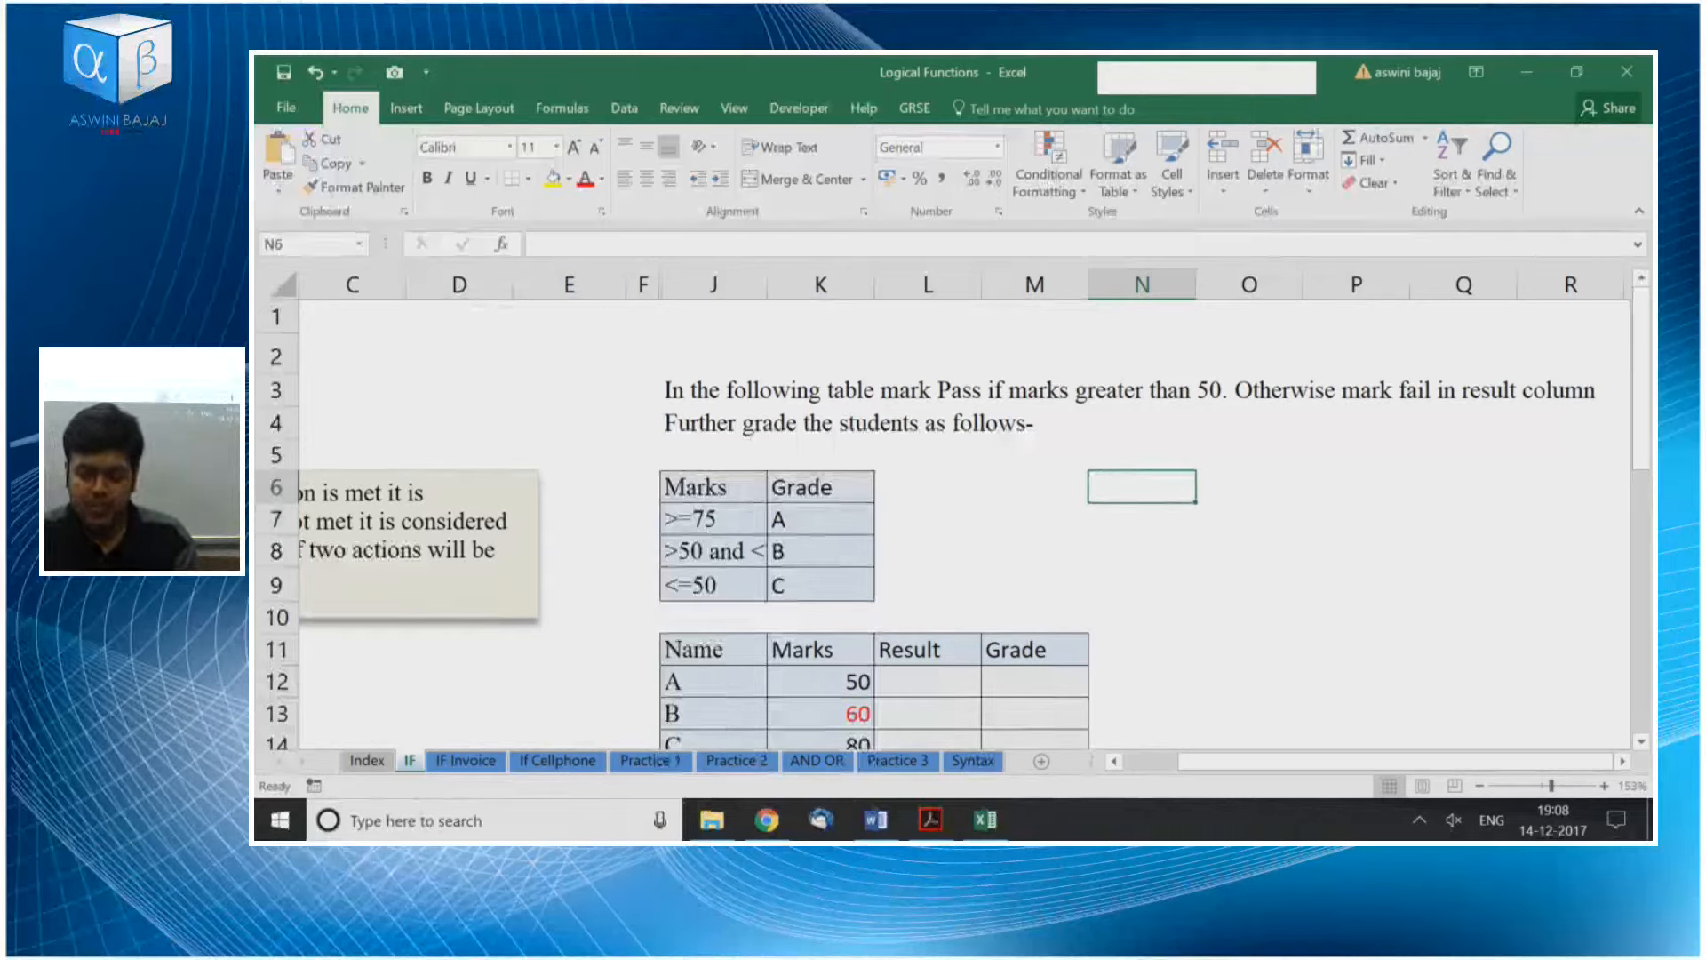
Select the whole of column N, then the whole of row 7
key(ctrl+space)
key(Down)
key(shift+space)
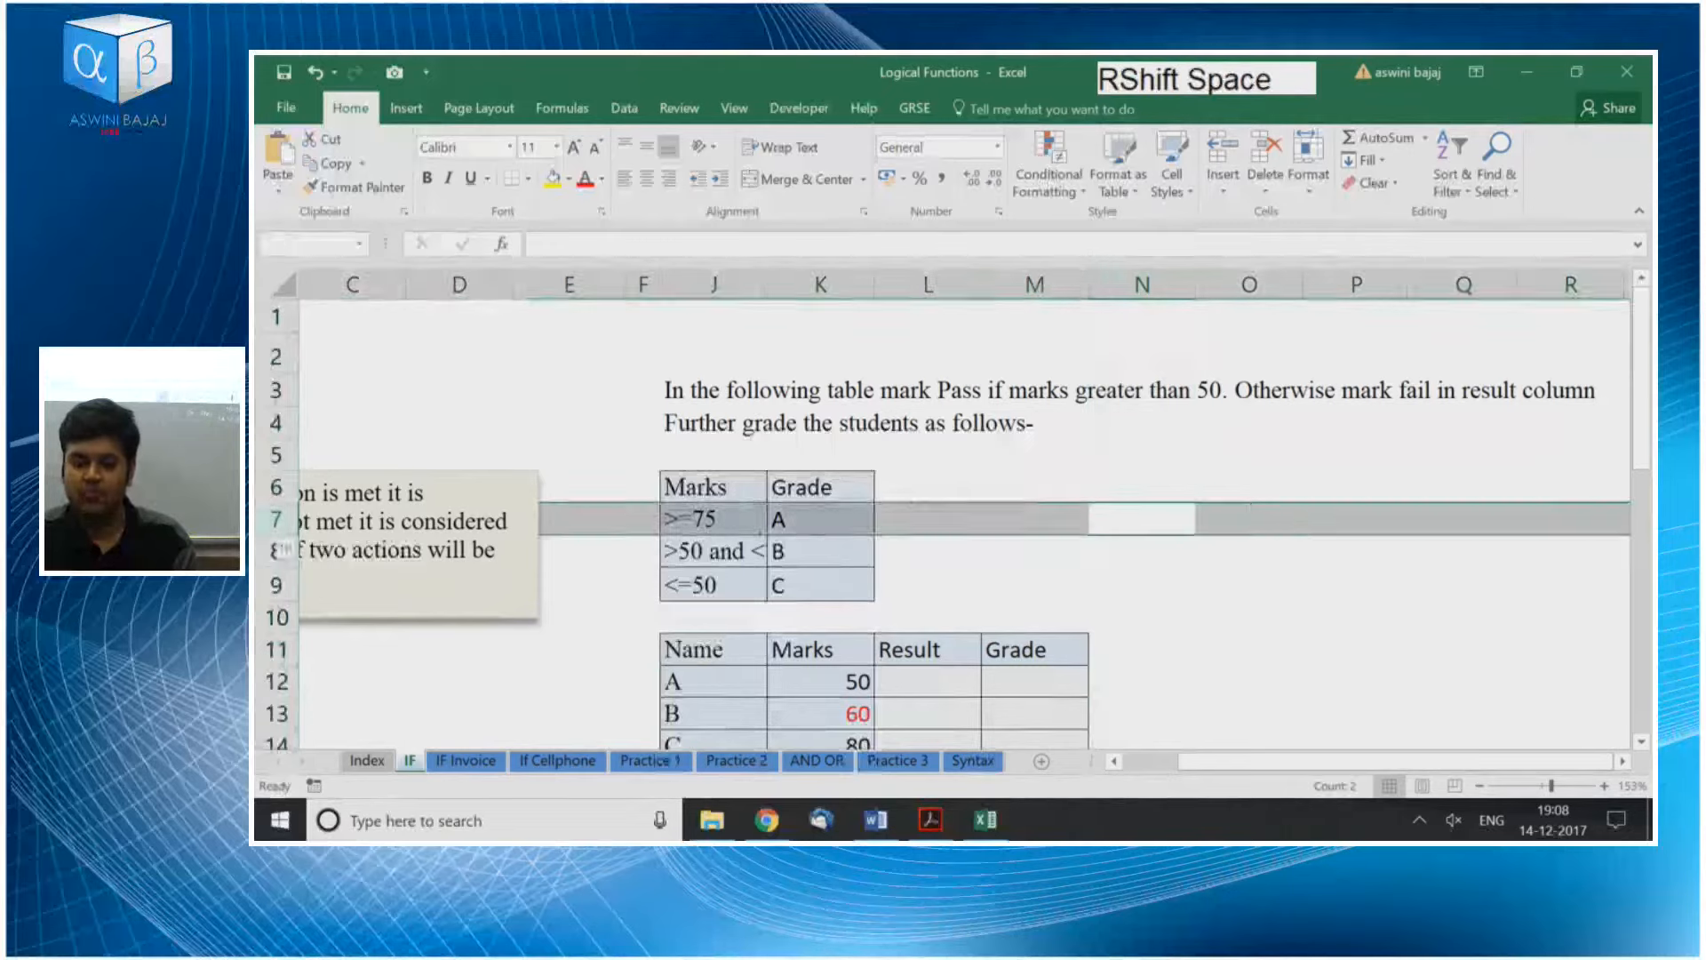
Insert three blank columns before the Grade column M, then delete those three columns
key(Left)
key(ctrl+space)
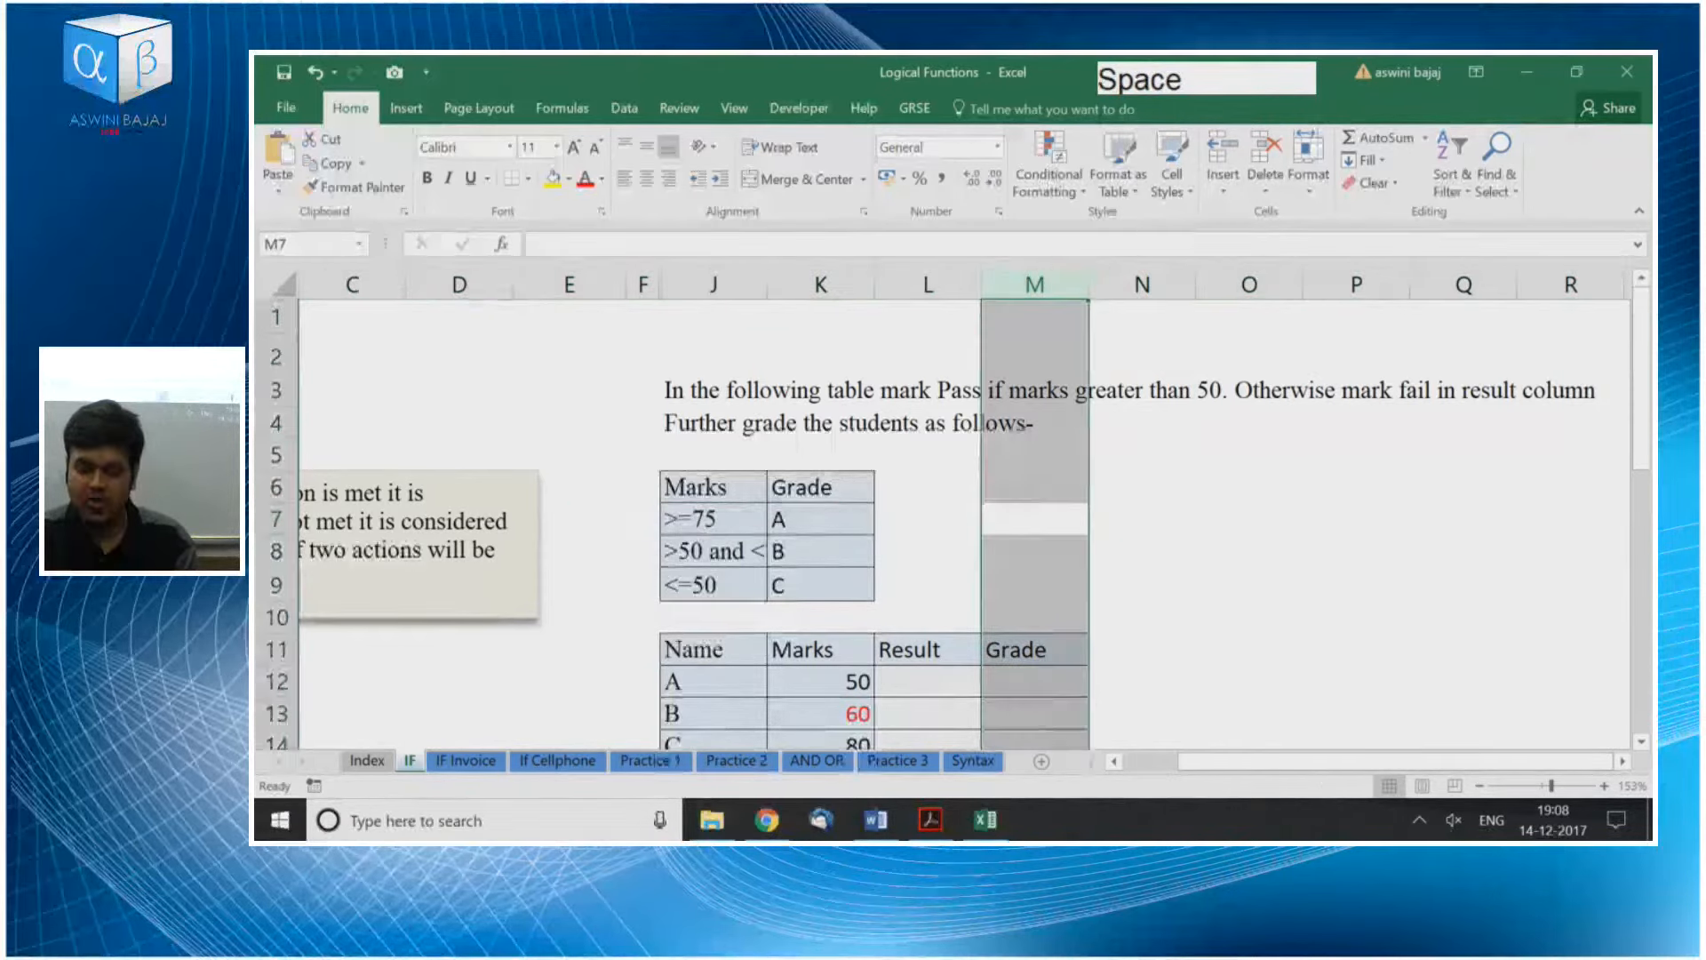
key(ctrl+shift+equal)
key(ctrl+shift+equal)
key(ctrl+shift+equal)
key(ctrl+minus)
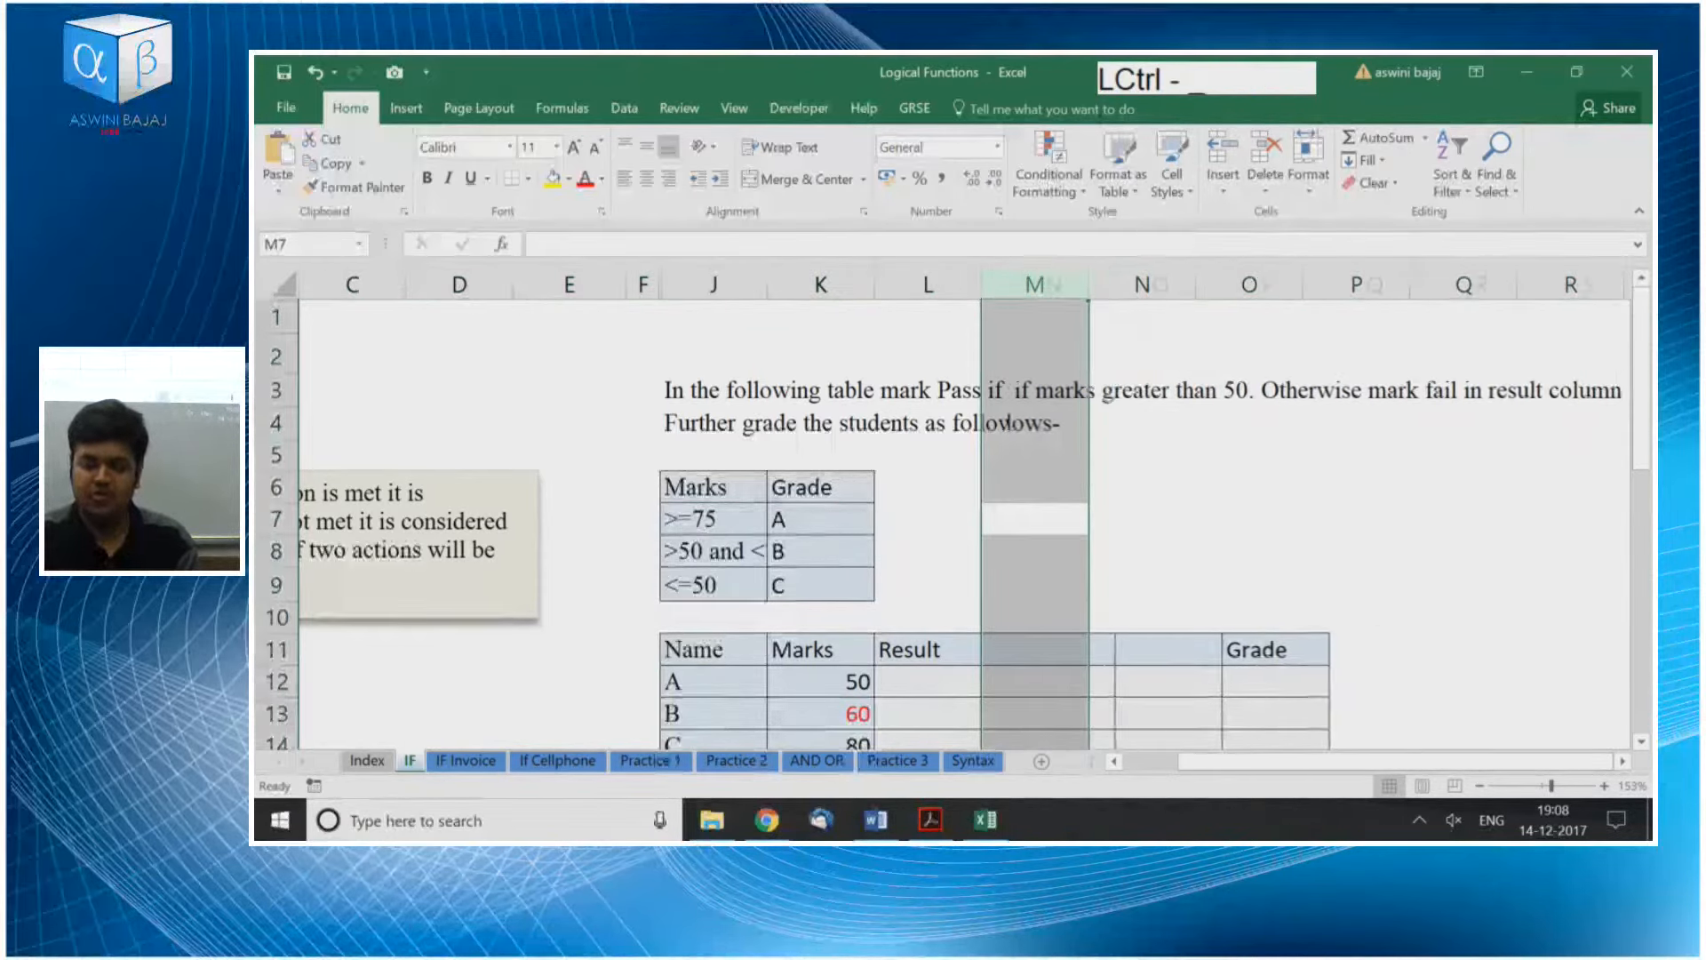
key(ctrl+minus)
key(ctrl+minus)
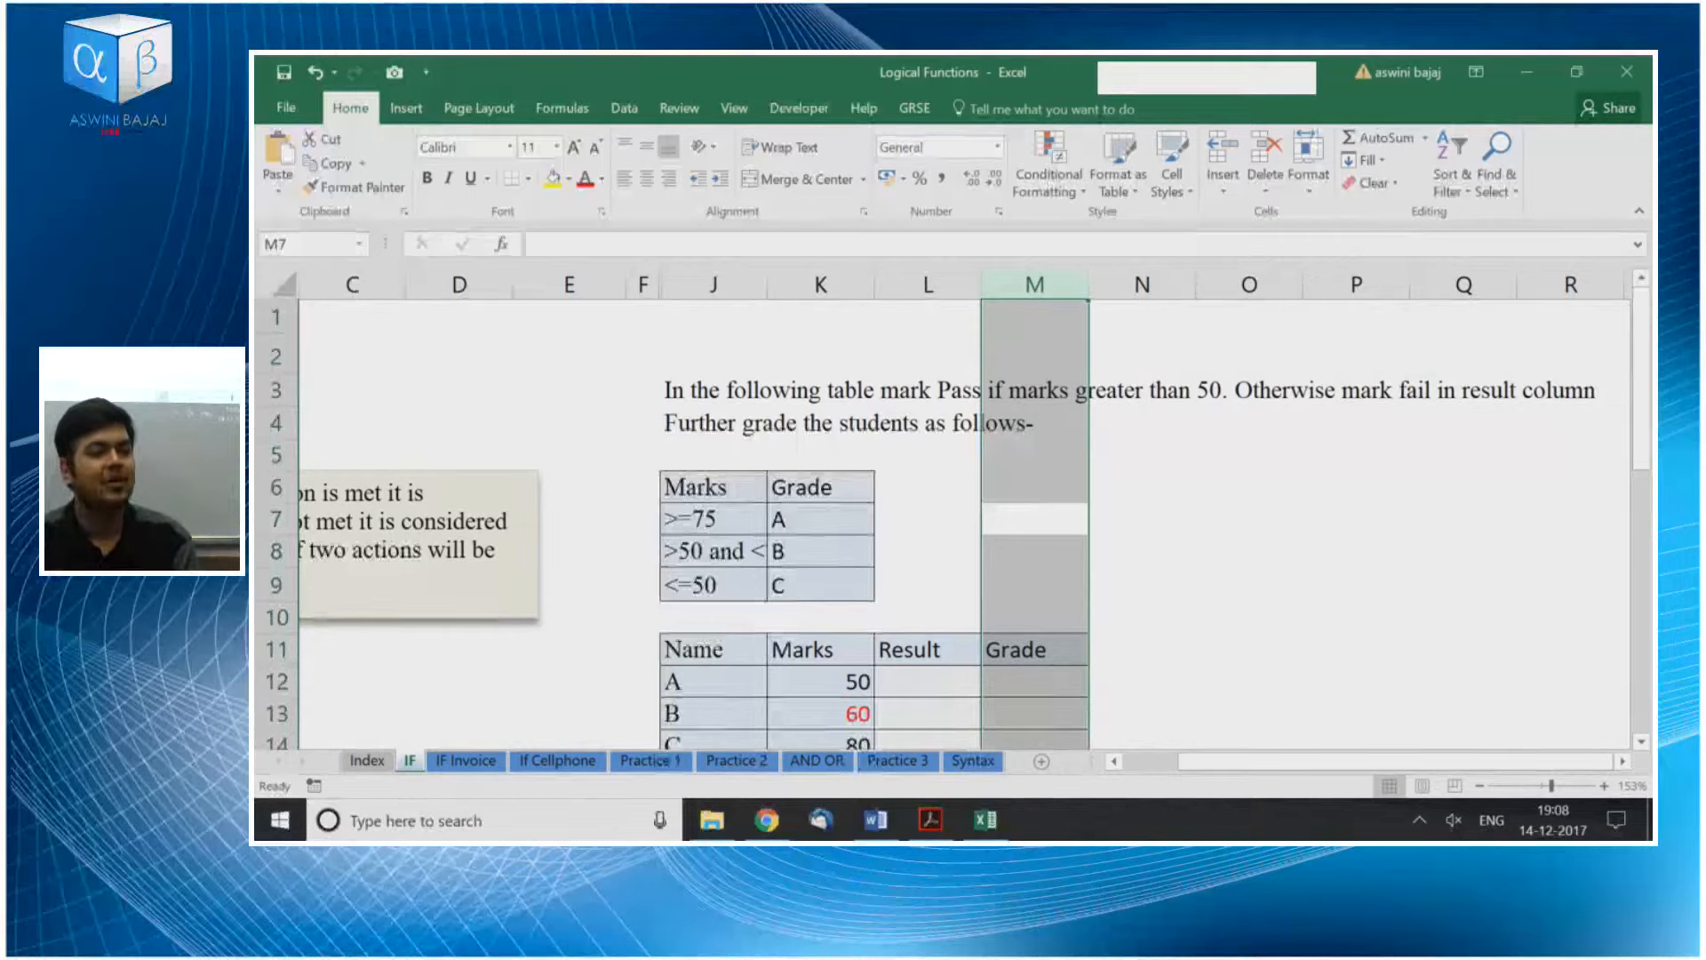
key(ctrl)
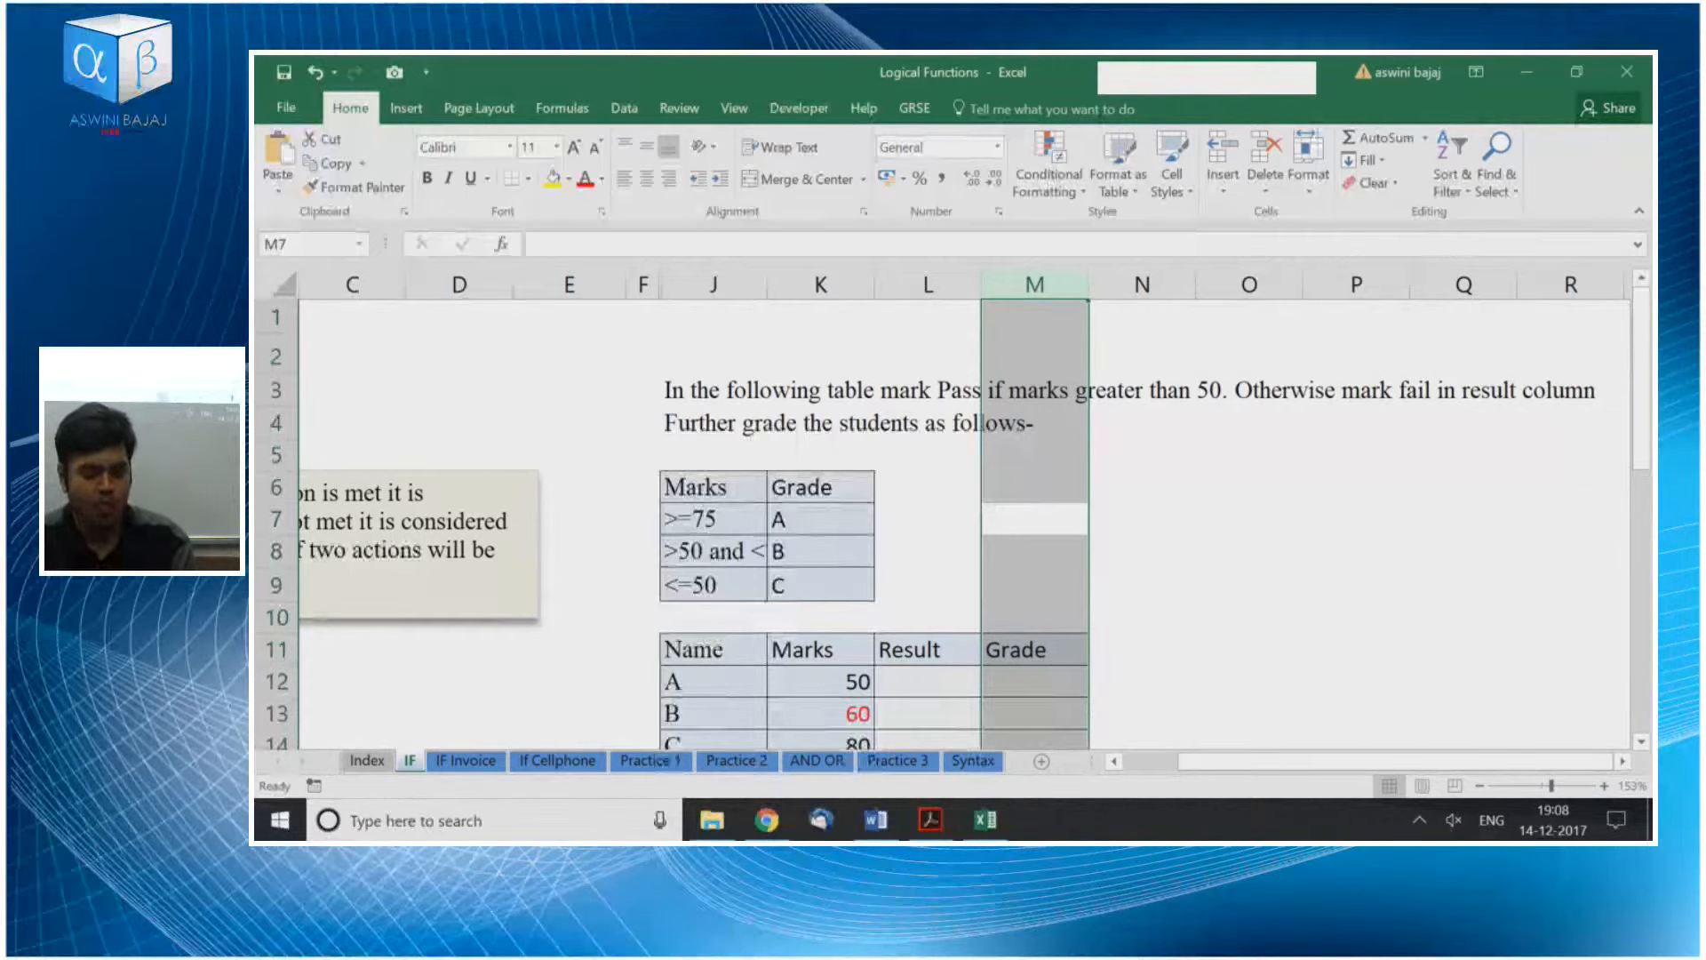
Go to cell A1, open the Format Cells dialog and close it without changing anything
key(ctrl+Home)
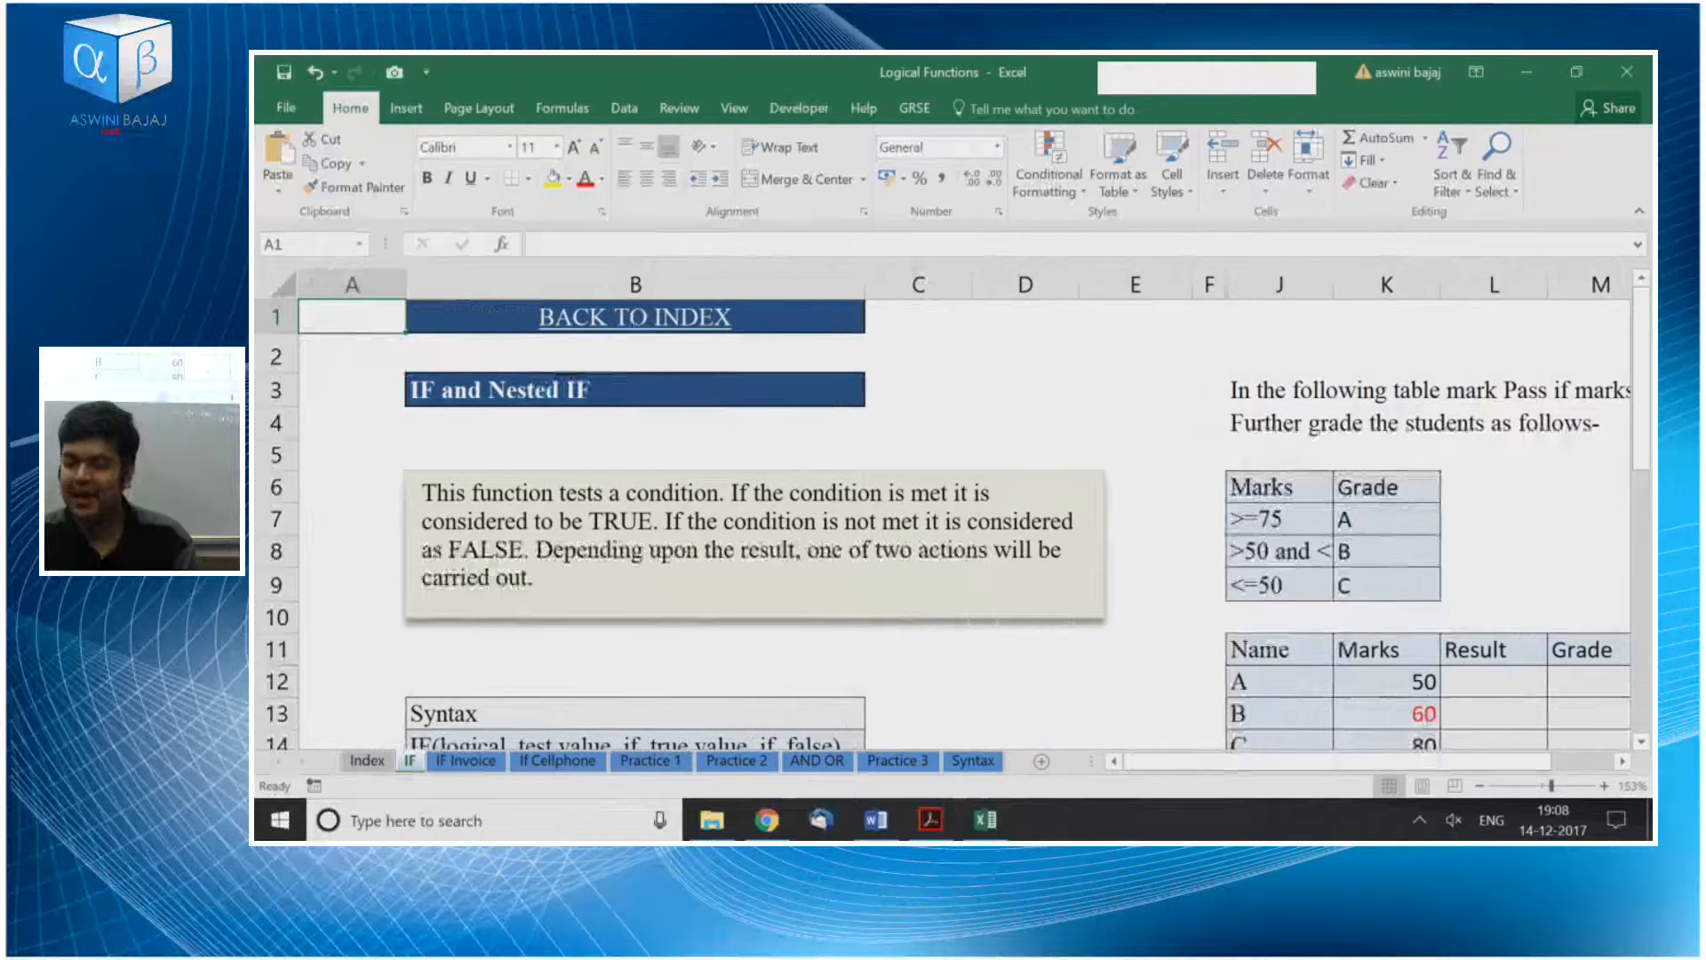
key(ctrl+1)
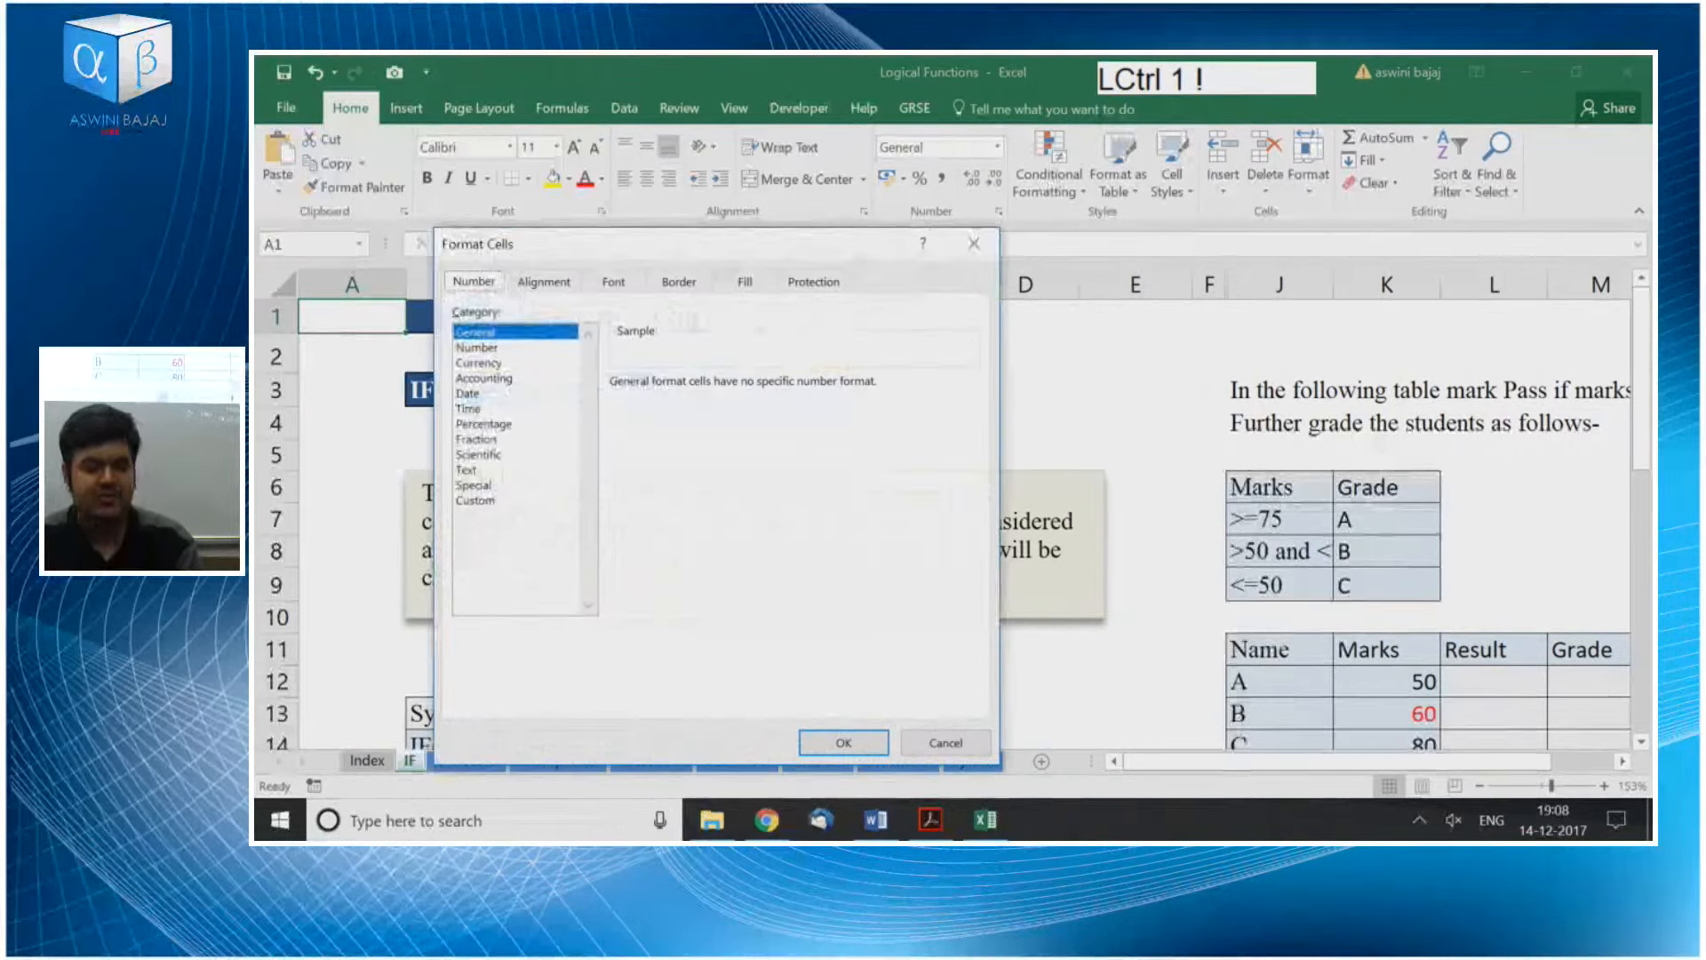
key(Escape)
Jump to the worksheet's last column and last row, then return to its first column and row
key(Right)
key(Right)
key(Right)
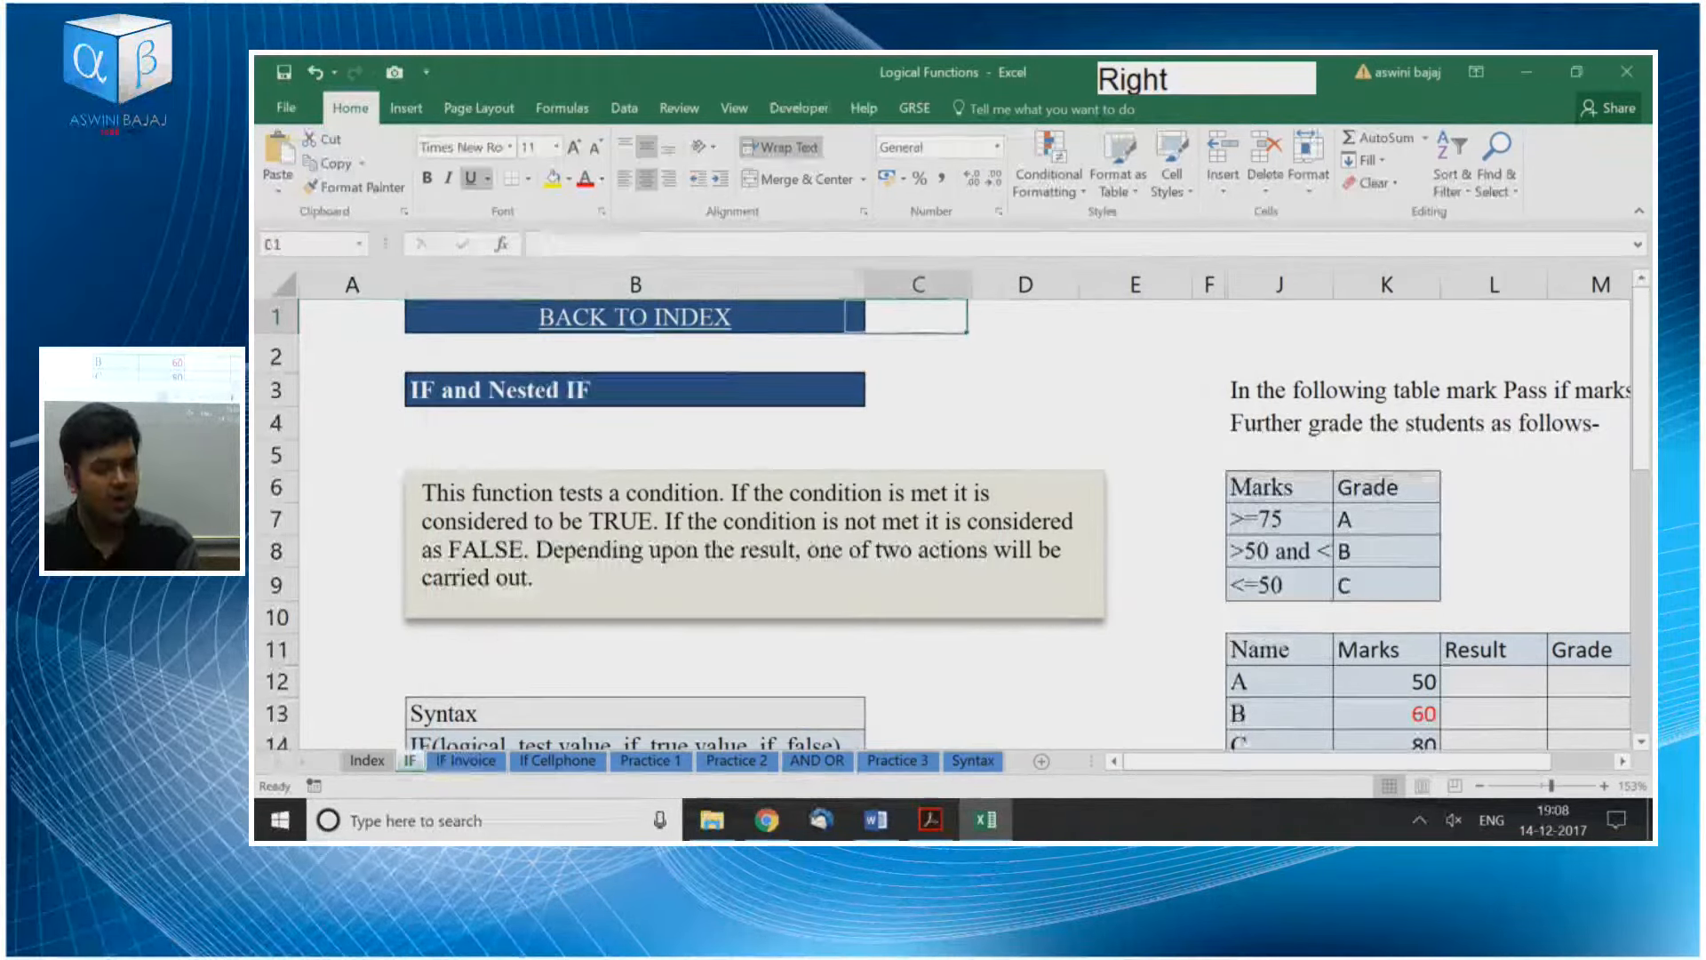
key(Right)
key(Right)
key(Right)
key(ctrl+Right)
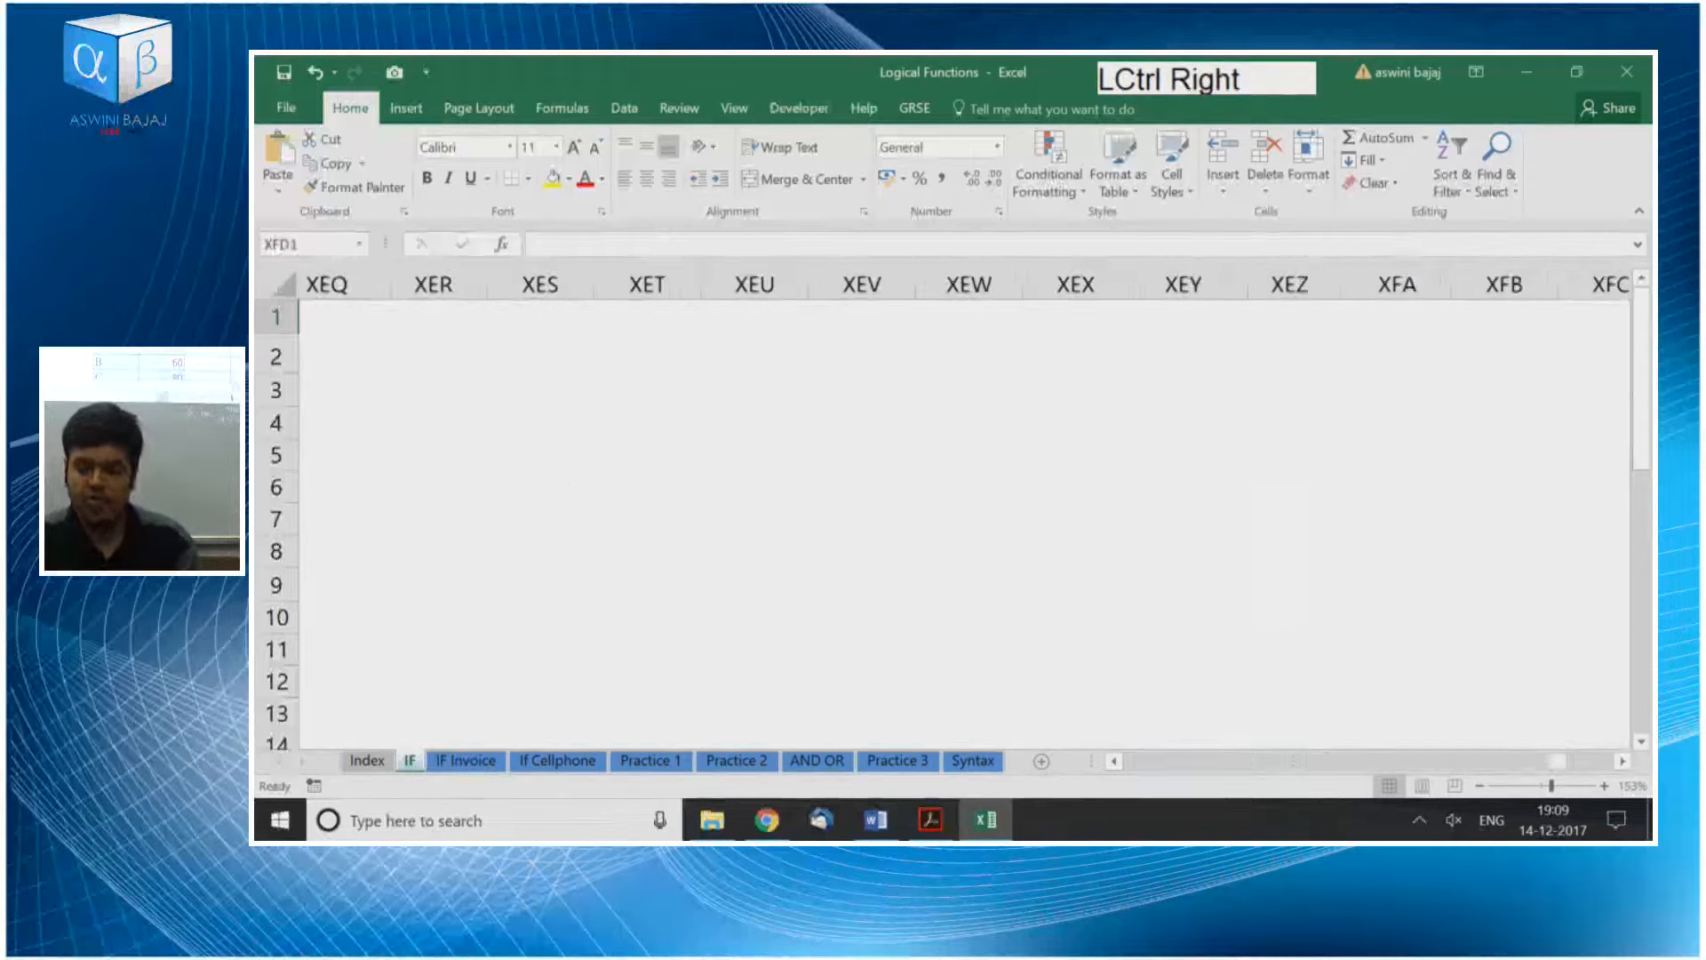
key(ctrl+Down)
key(ctrl+Left)
key(ctrl+Up)
Fill cell O5 with yellow and repeat the same fill on cell O12
key(Right)
key(Right)
key(Right)
key(Right)
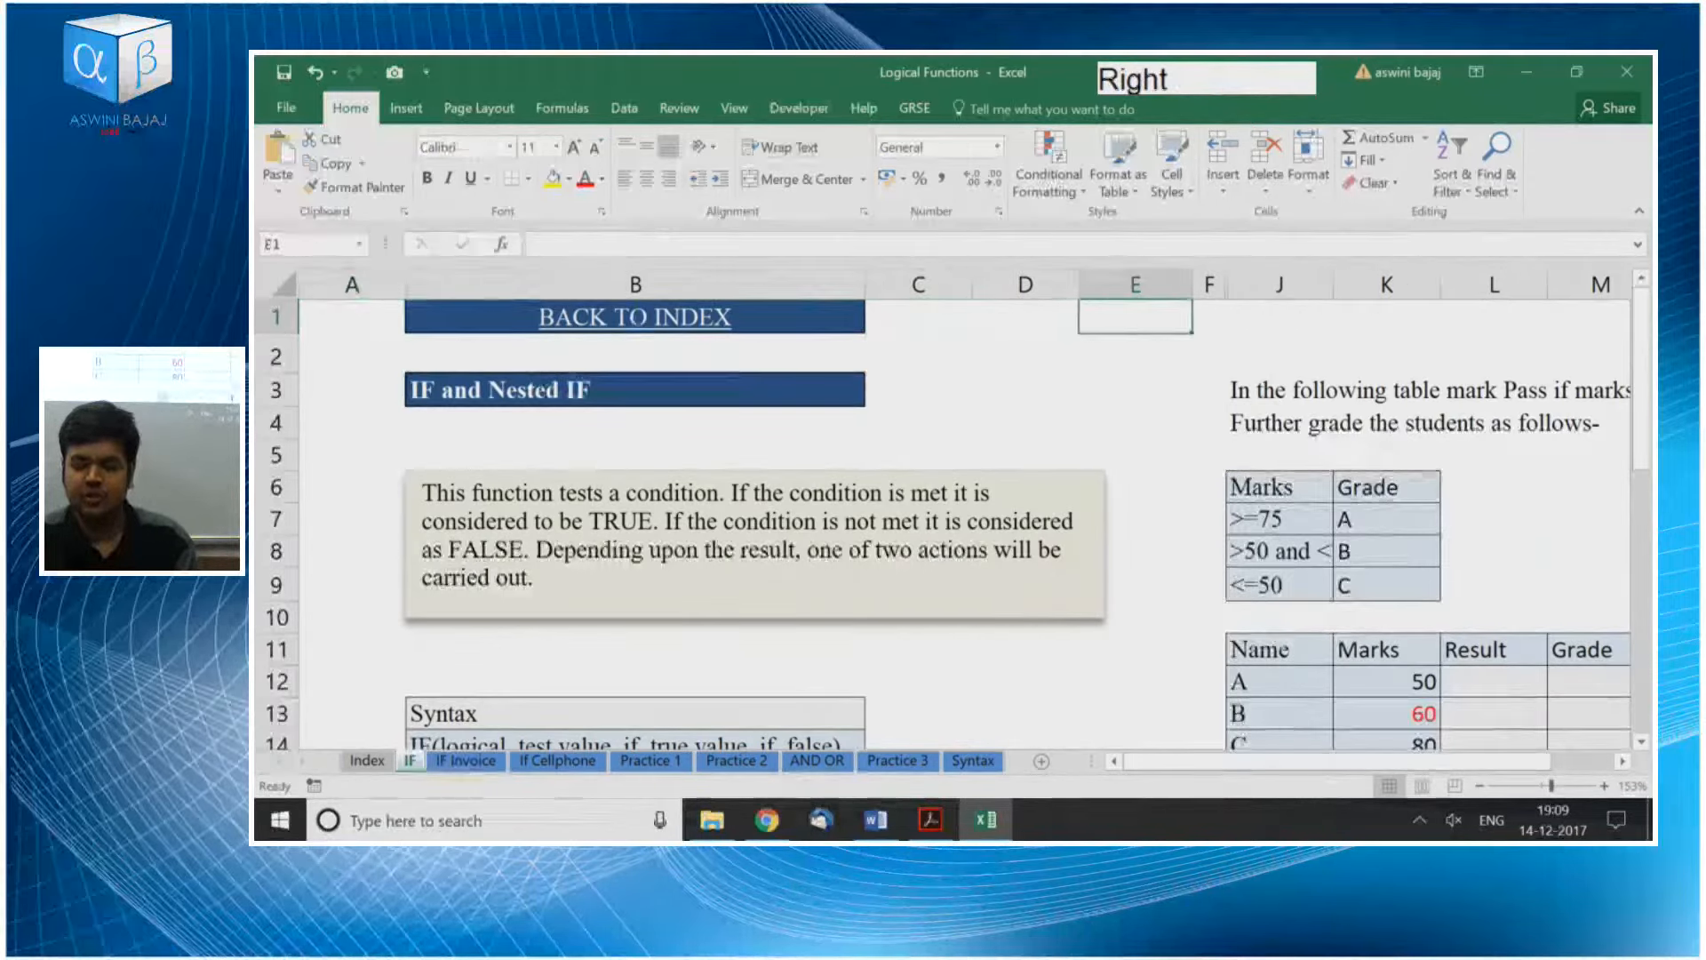
key(Down)
key(Down)
key(Down)
key(Down)
key(Right)
key(Right)
key(Right)
key(Right)
key(Right)
key(Right)
key(Right)
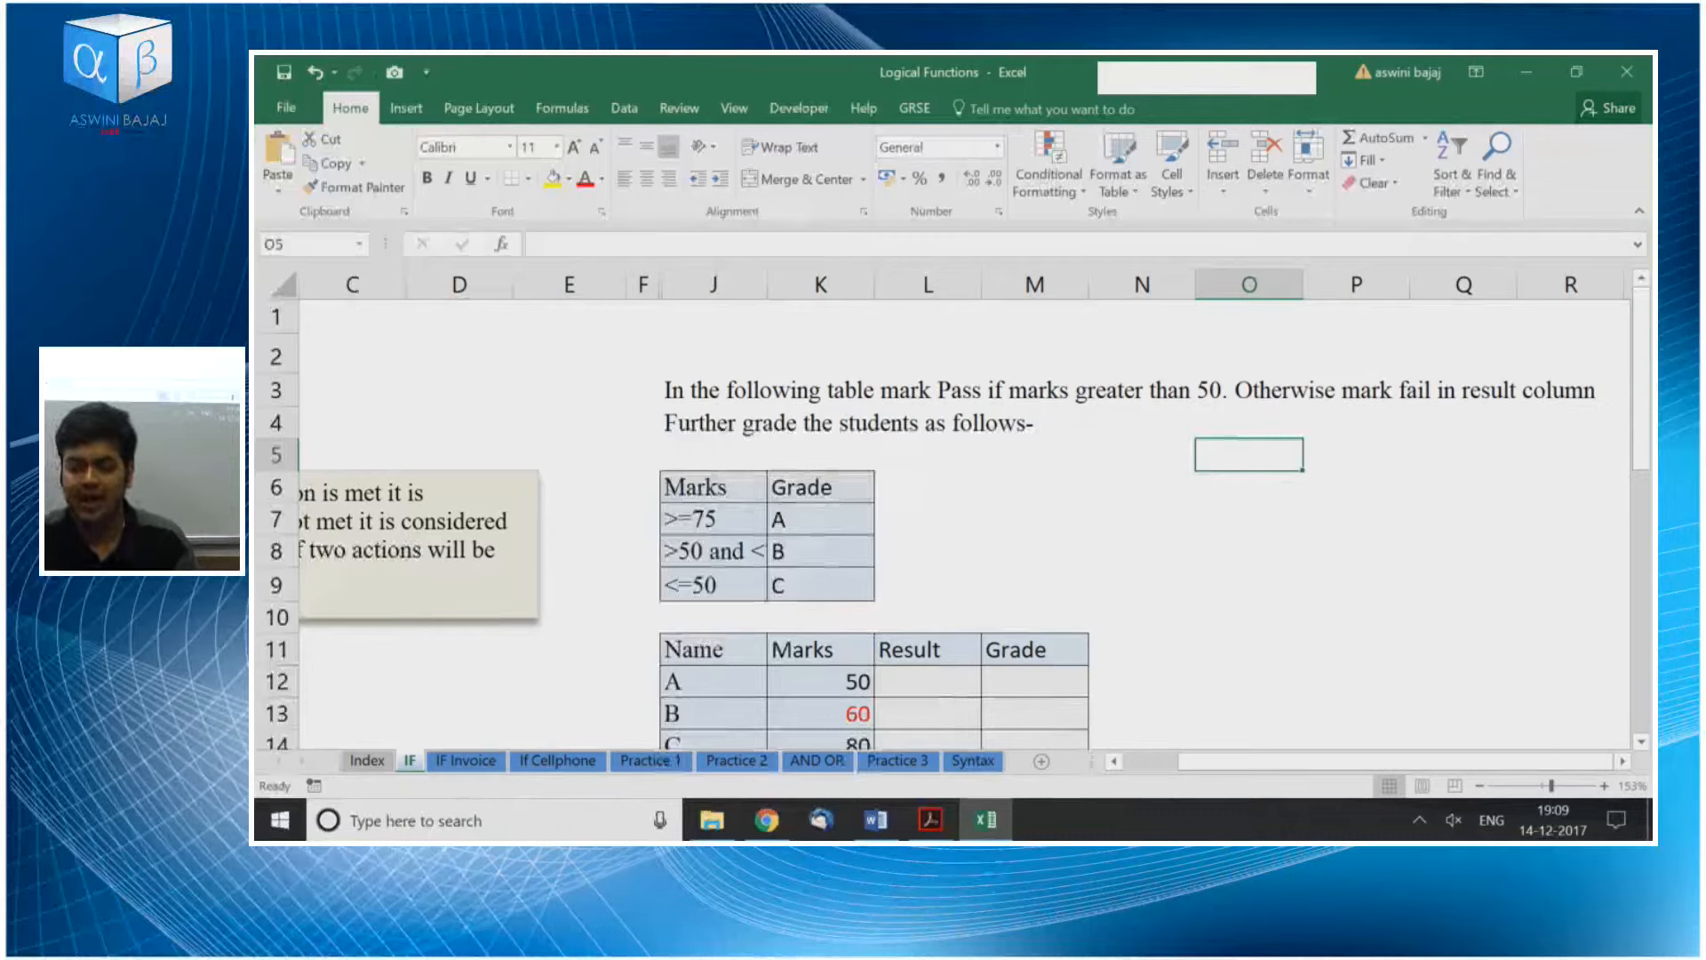
click(553, 178)
click(1277, 674)
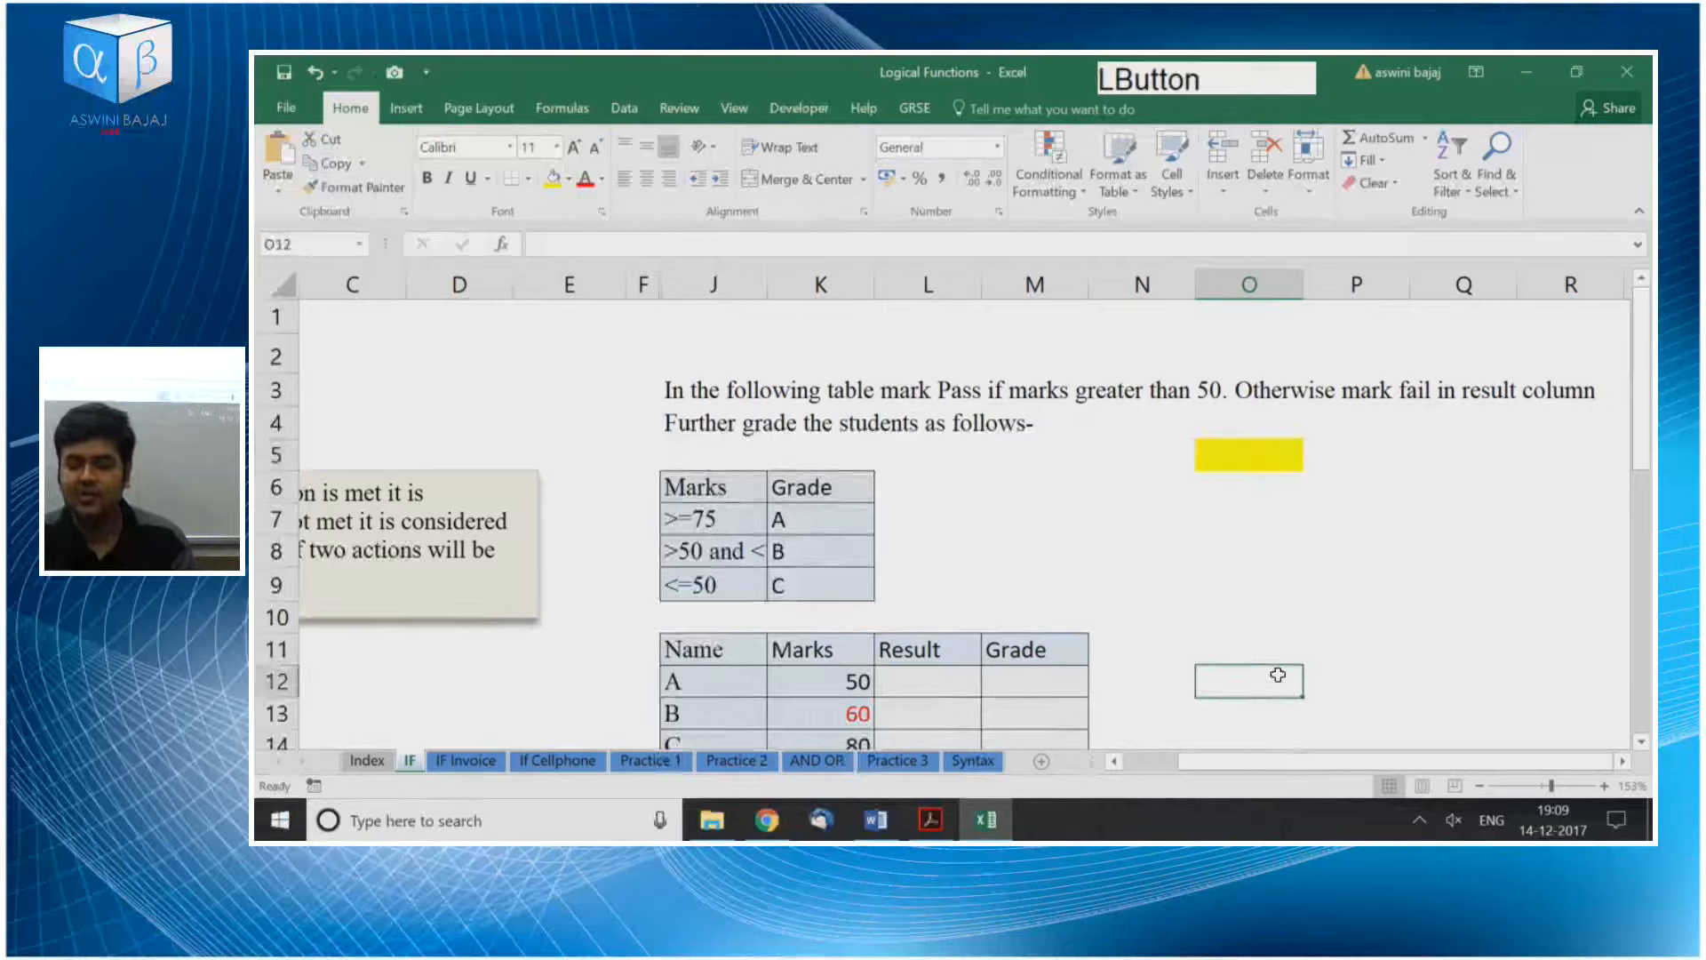
key(ctrl+y)
Repeat the yellow fill on cell E4 and on the Name header cell J11
click(560, 496)
key(ctrl+y)
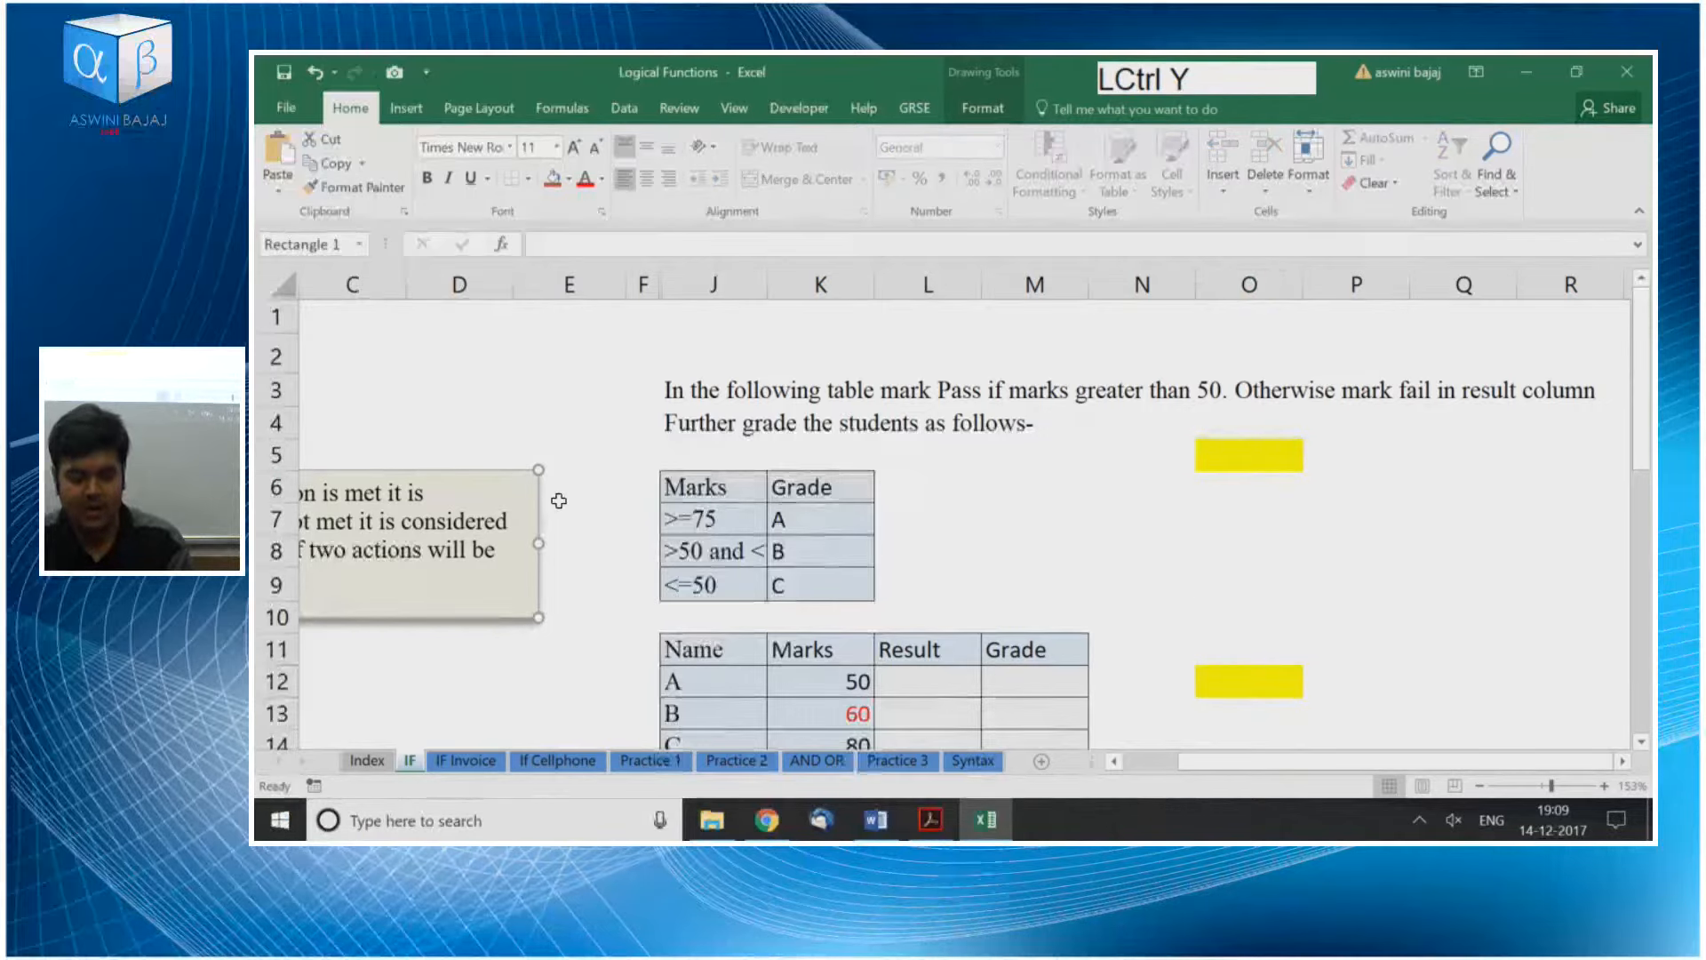
click(569, 428)
key(ctrl+y)
click(746, 649)
key(ctrl+y)
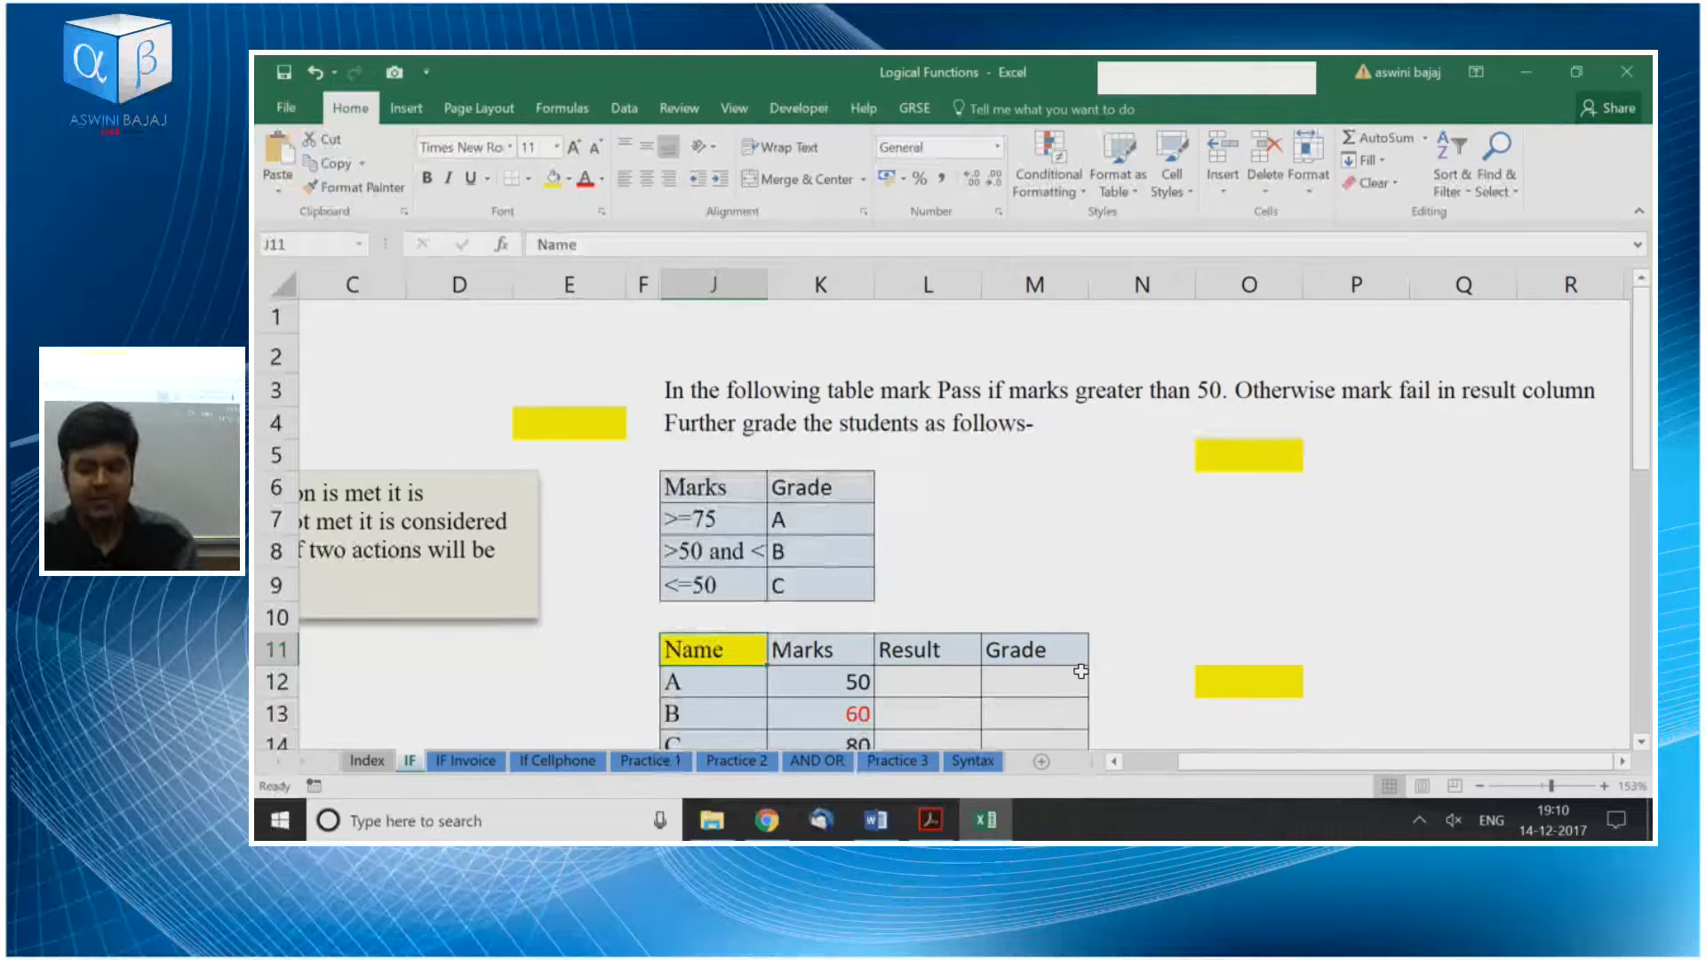
Browse forward through the following worksheets, back to the Index sheet, and return to the IF worksheet
key(Left)
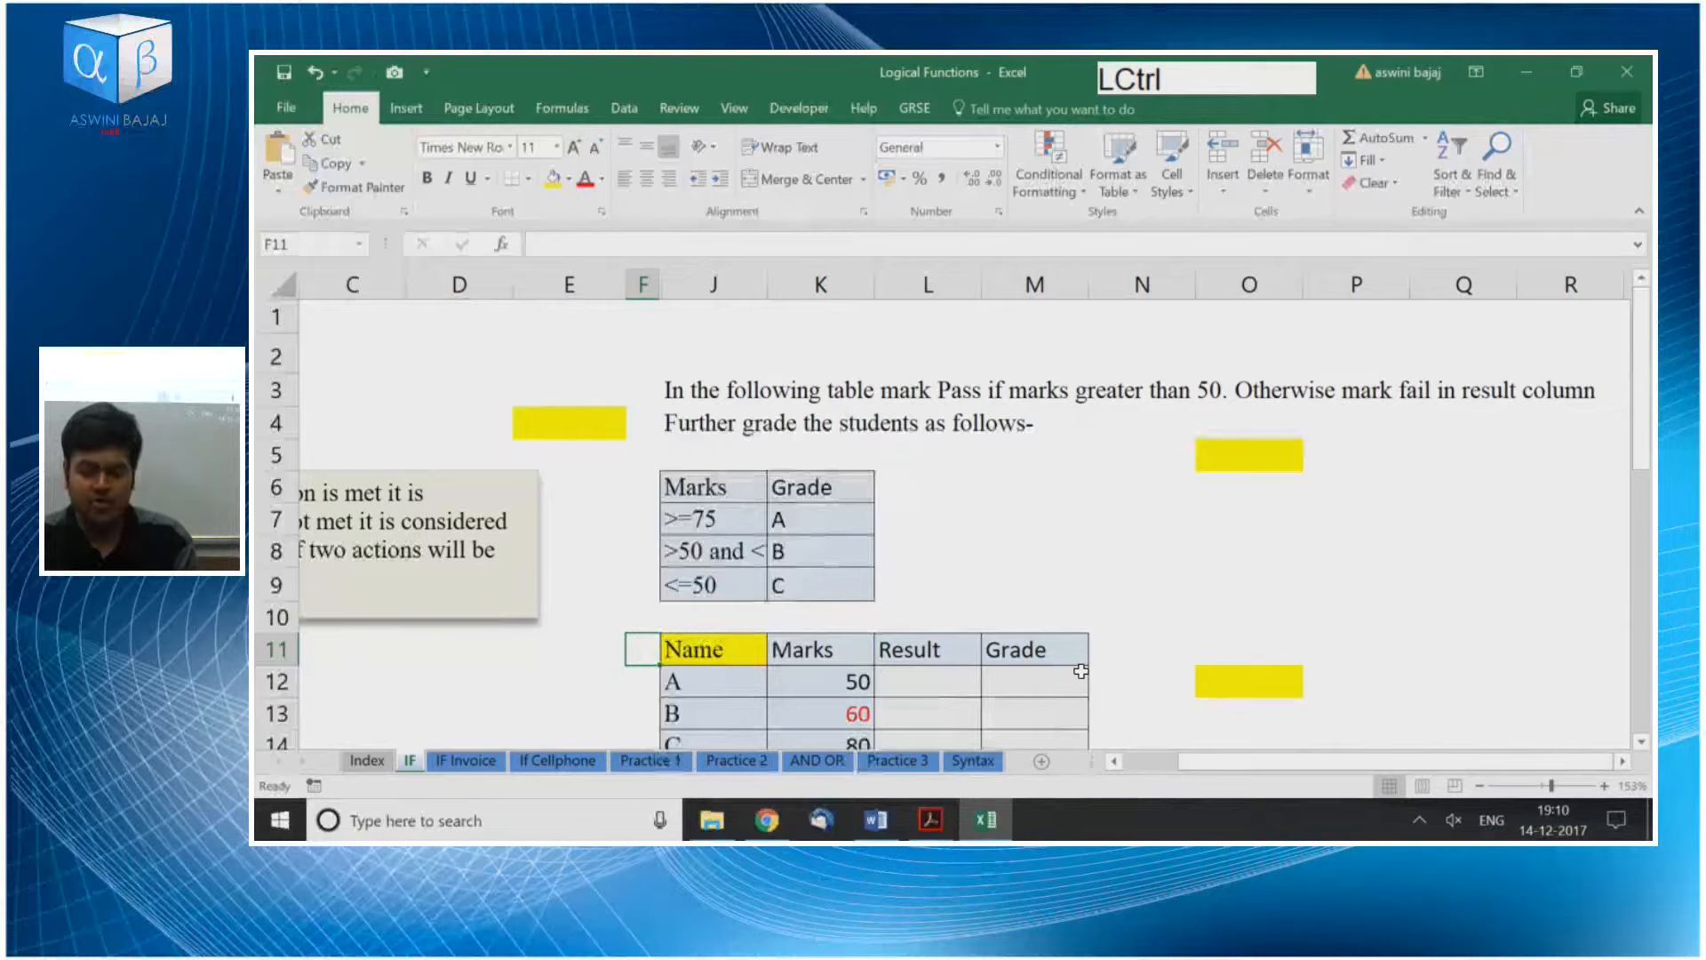
key(ctrl+Page_Down)
key(ctrl+Page_Down)
key(ctrl+Page_Down)
key(ctrl+Page_Up)
key(ctrl+Page_Up)
key(ctrl+Page_Up)
key(ctrl+Page_Up)
key(ctrl+Page_Down)
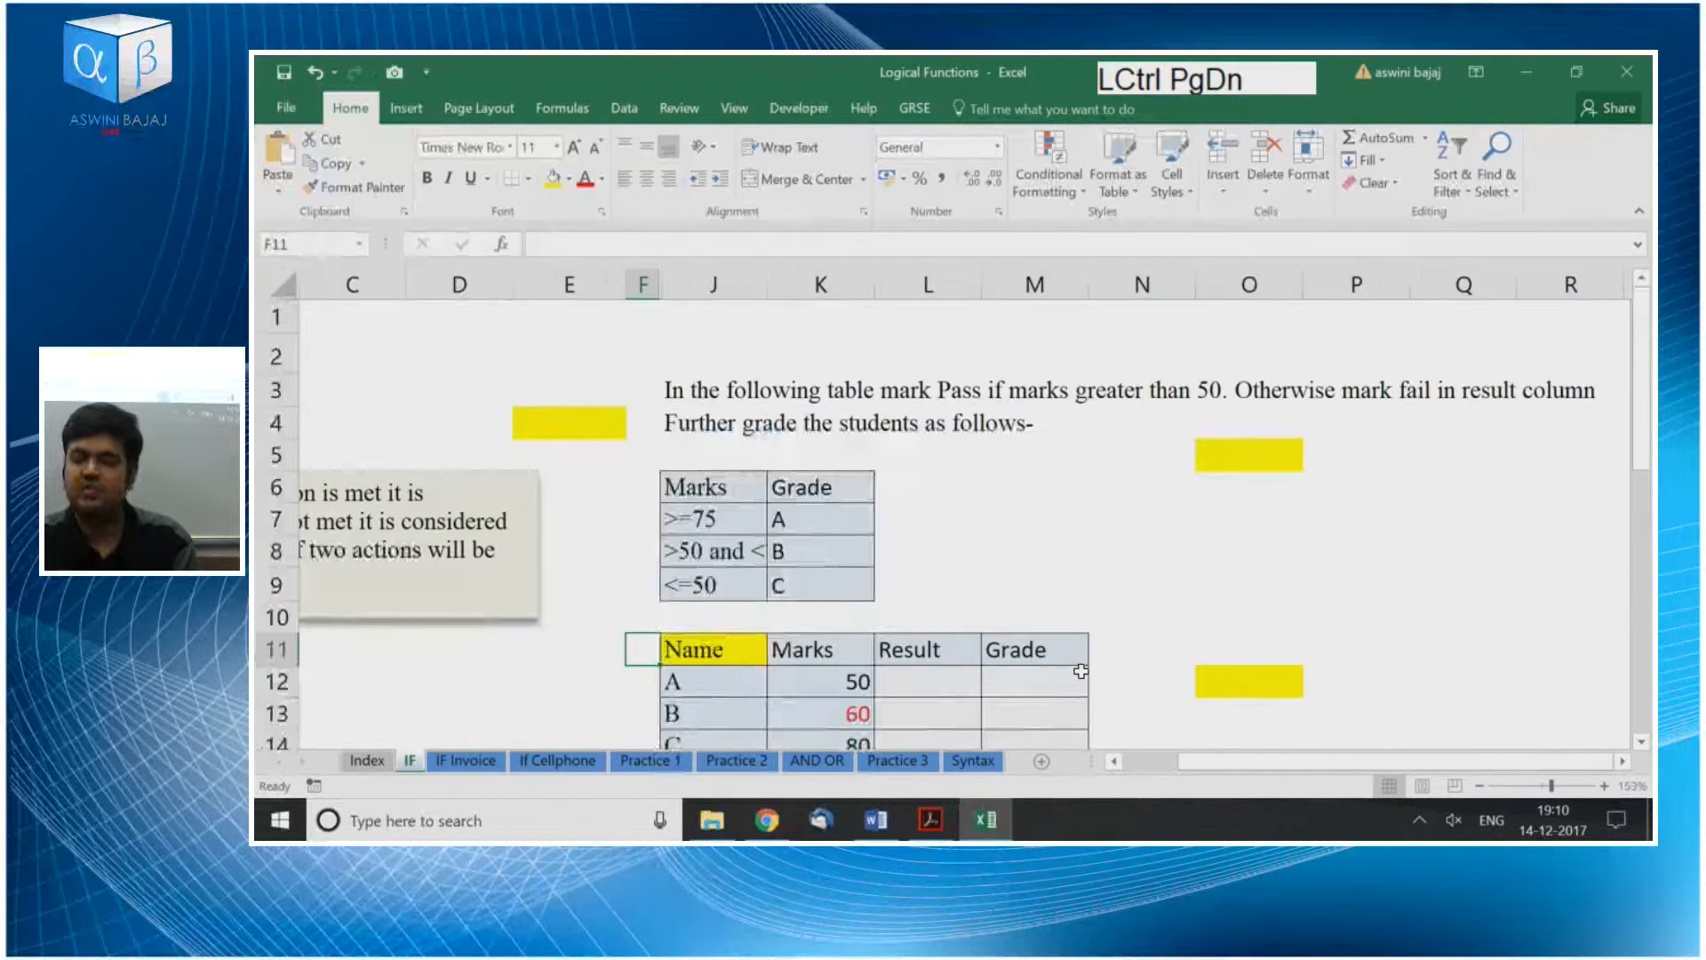
Open a File Explorer window and switch it between maximized and restored size, leaving it restored
key(super+e)
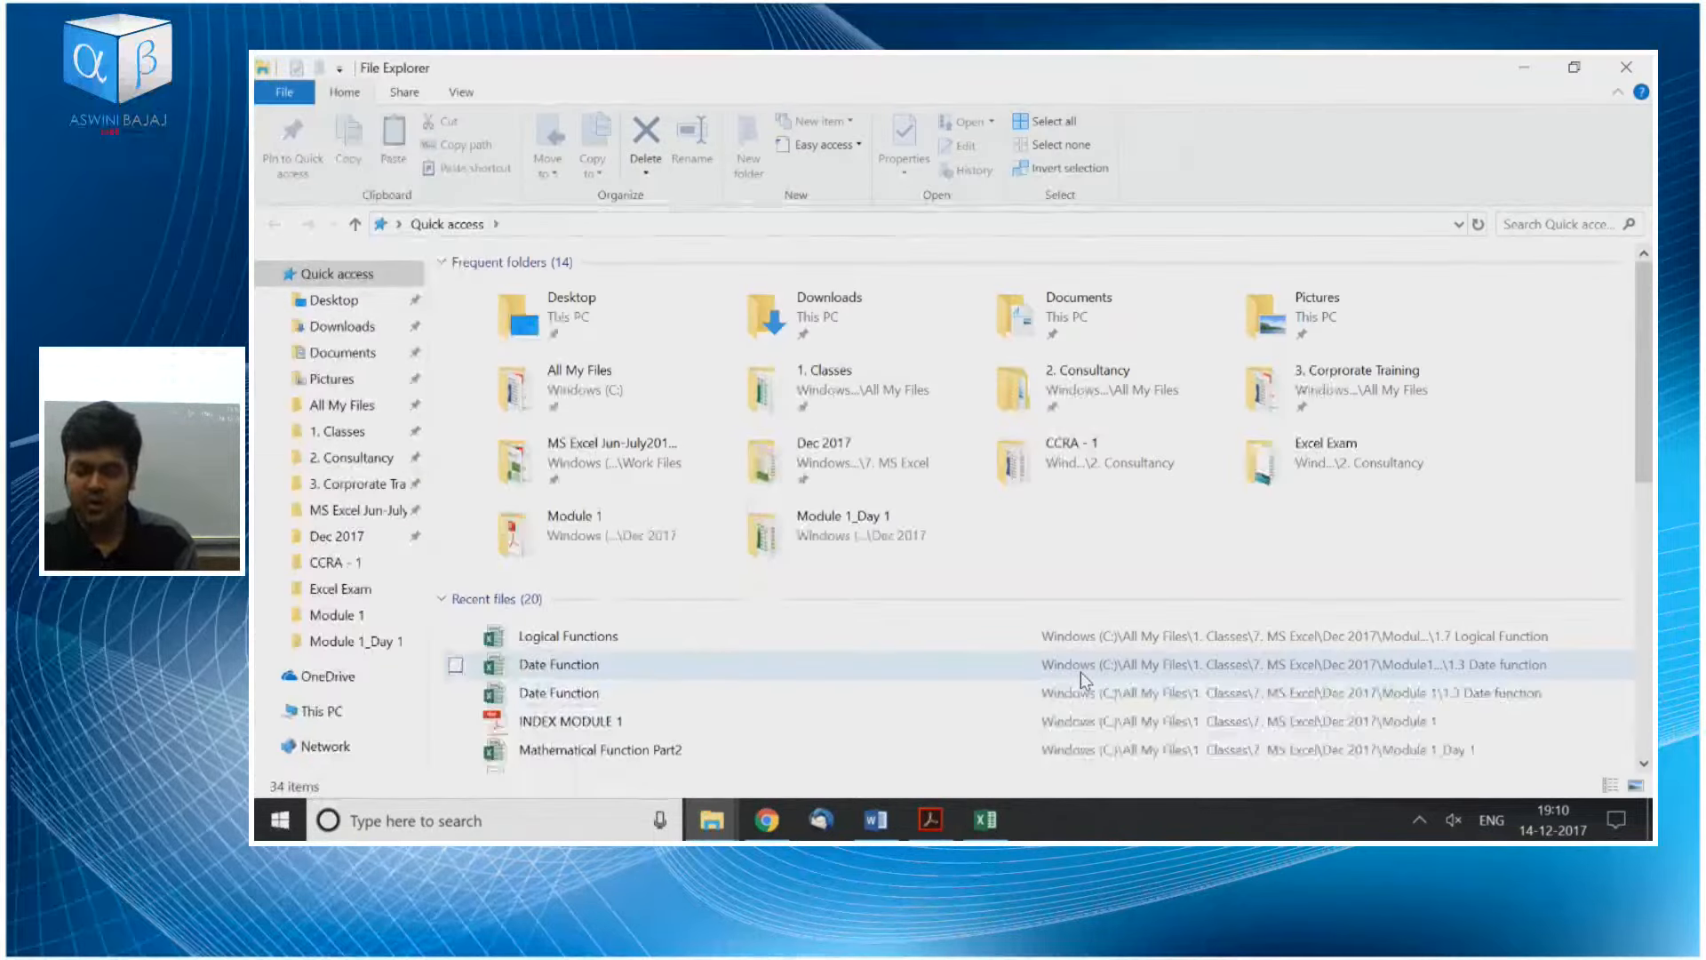
key(super+Down)
key(super+Up)
key(super+Down)
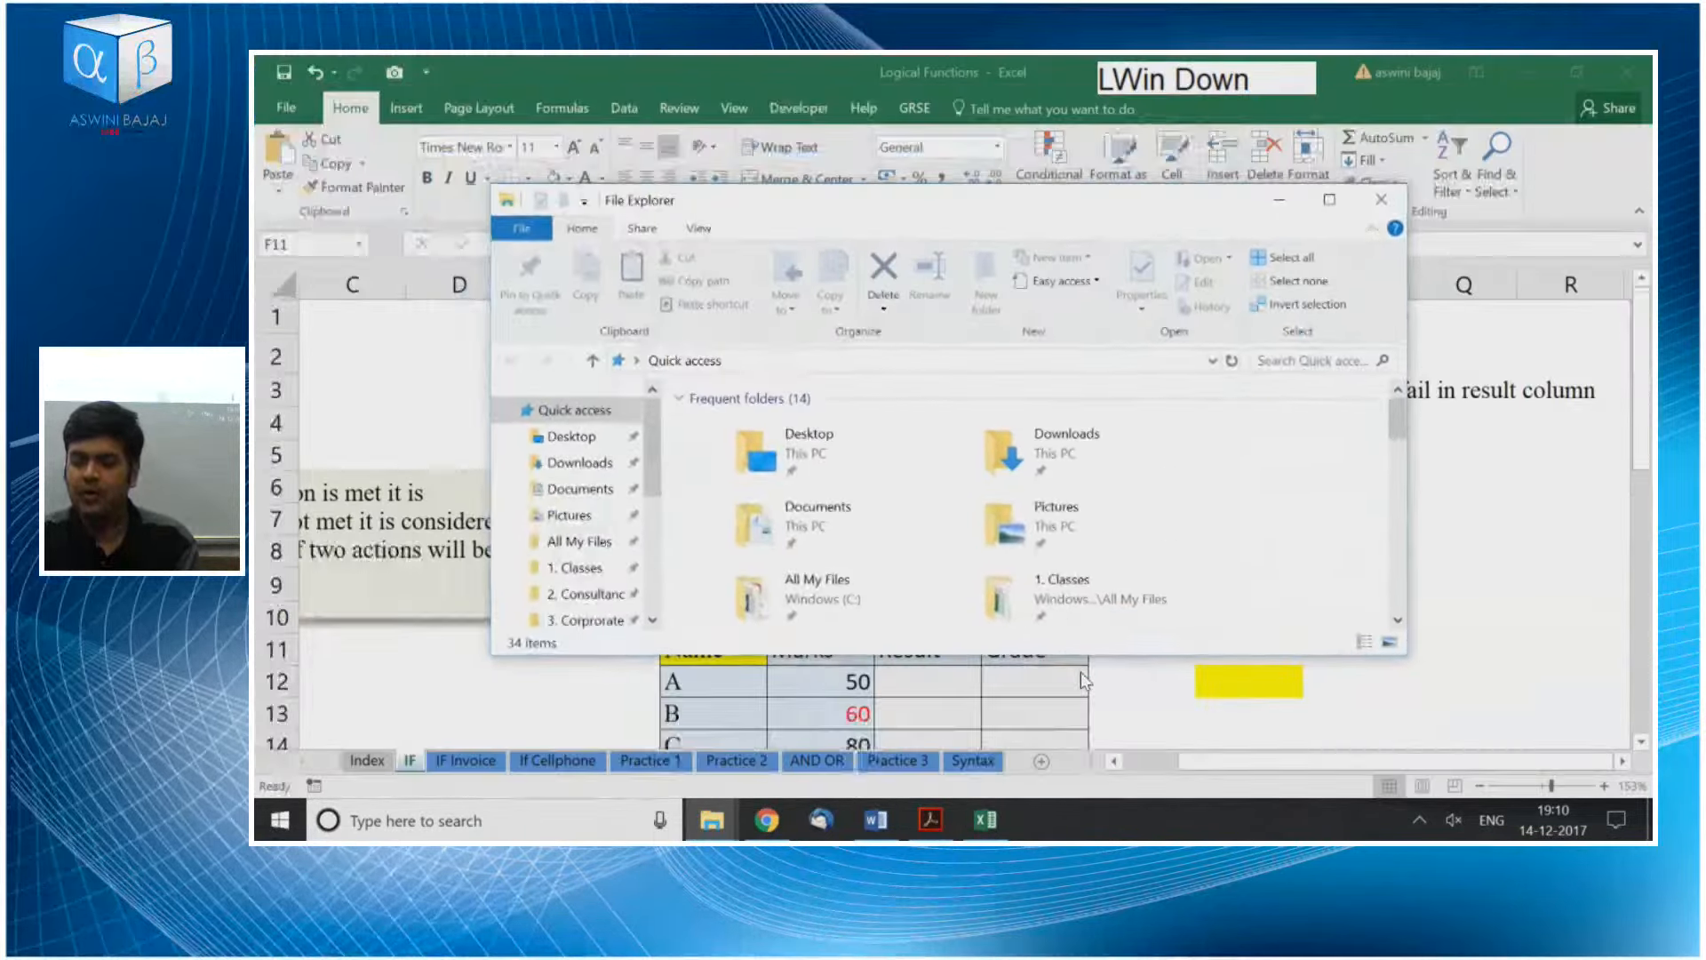
Lock the computer and sign back in to the session
key(super+l)
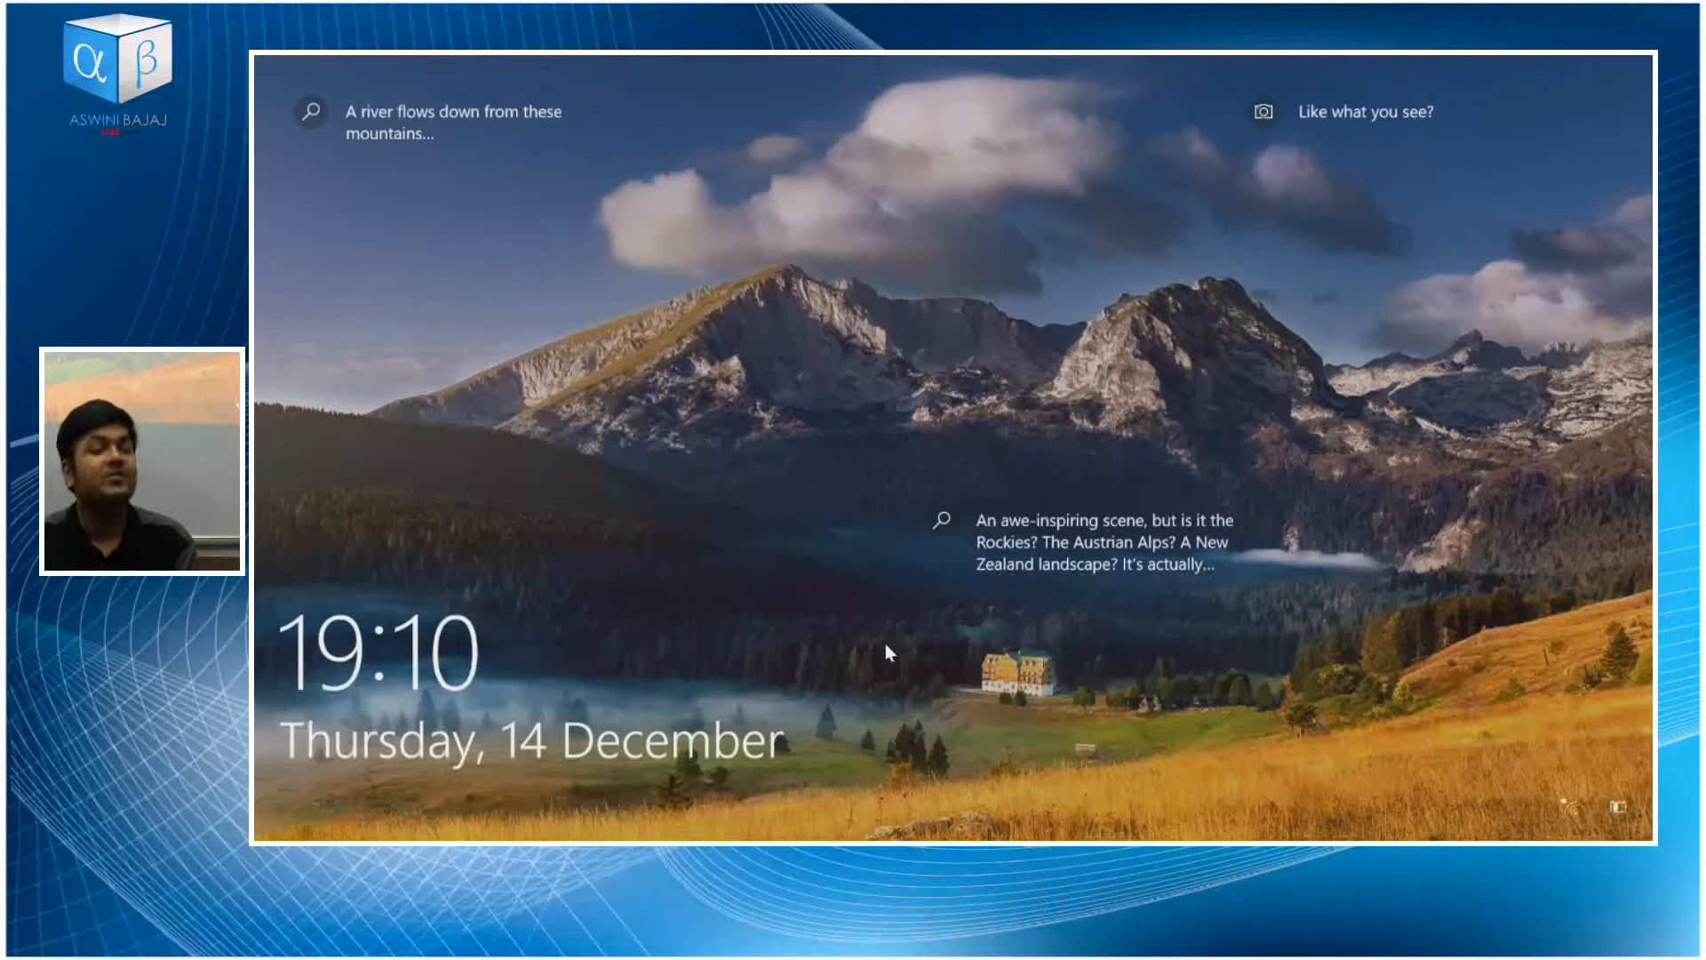
click(901, 606)
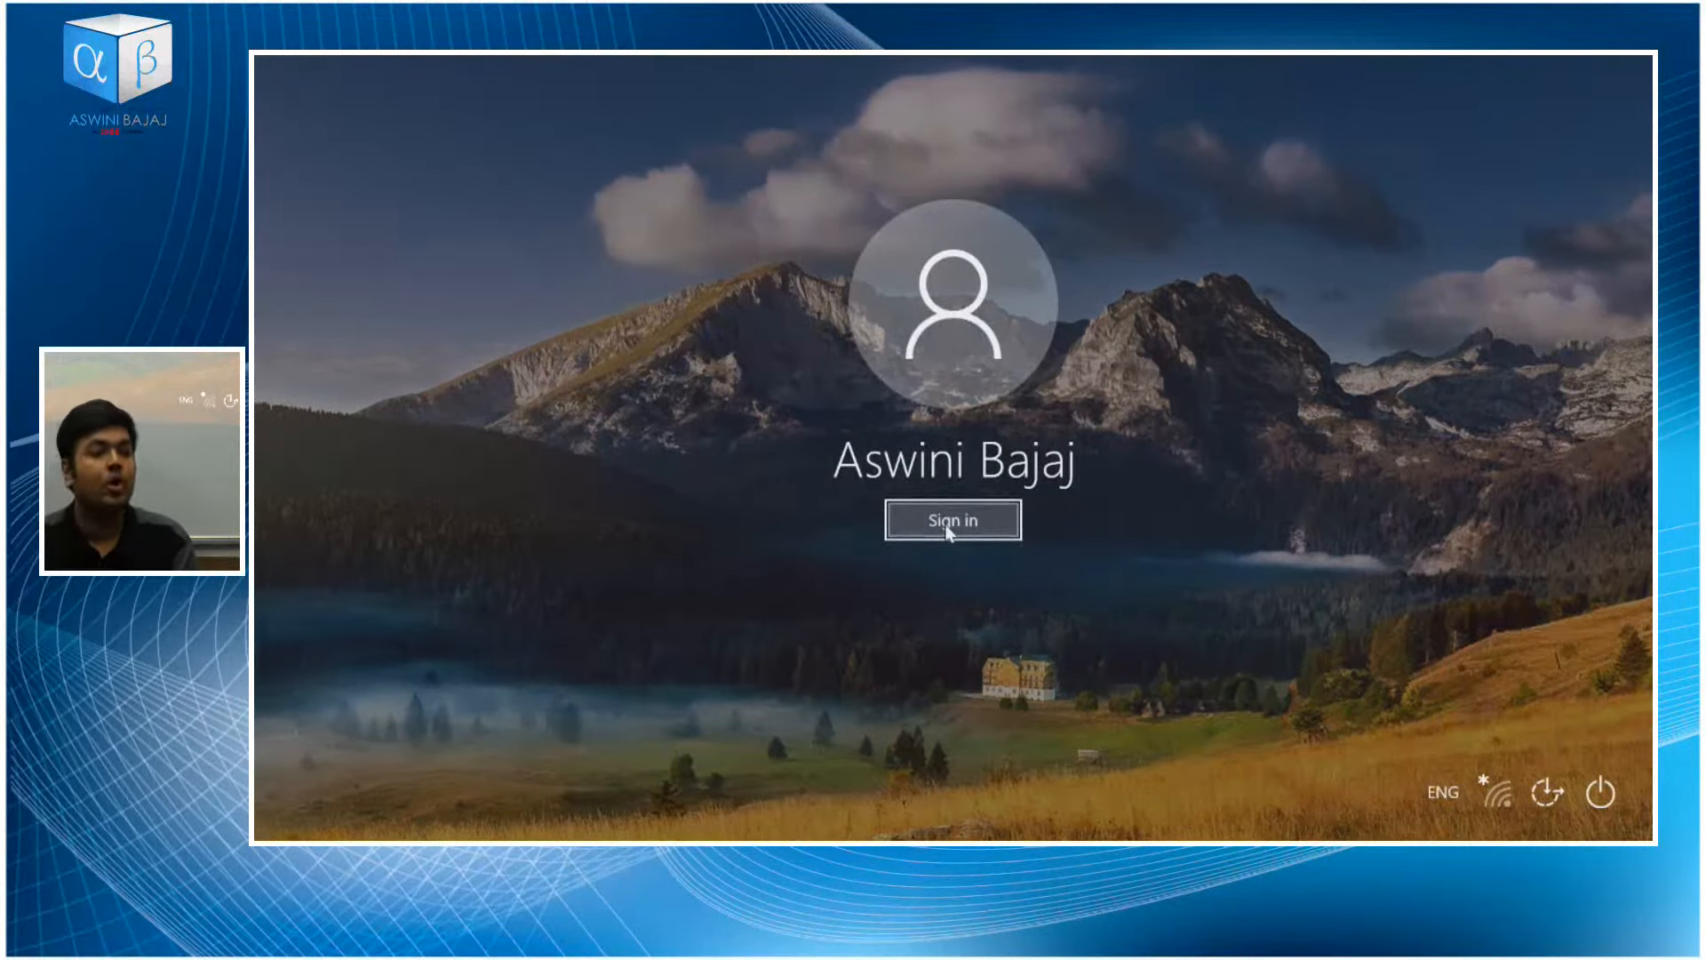
click(947, 530)
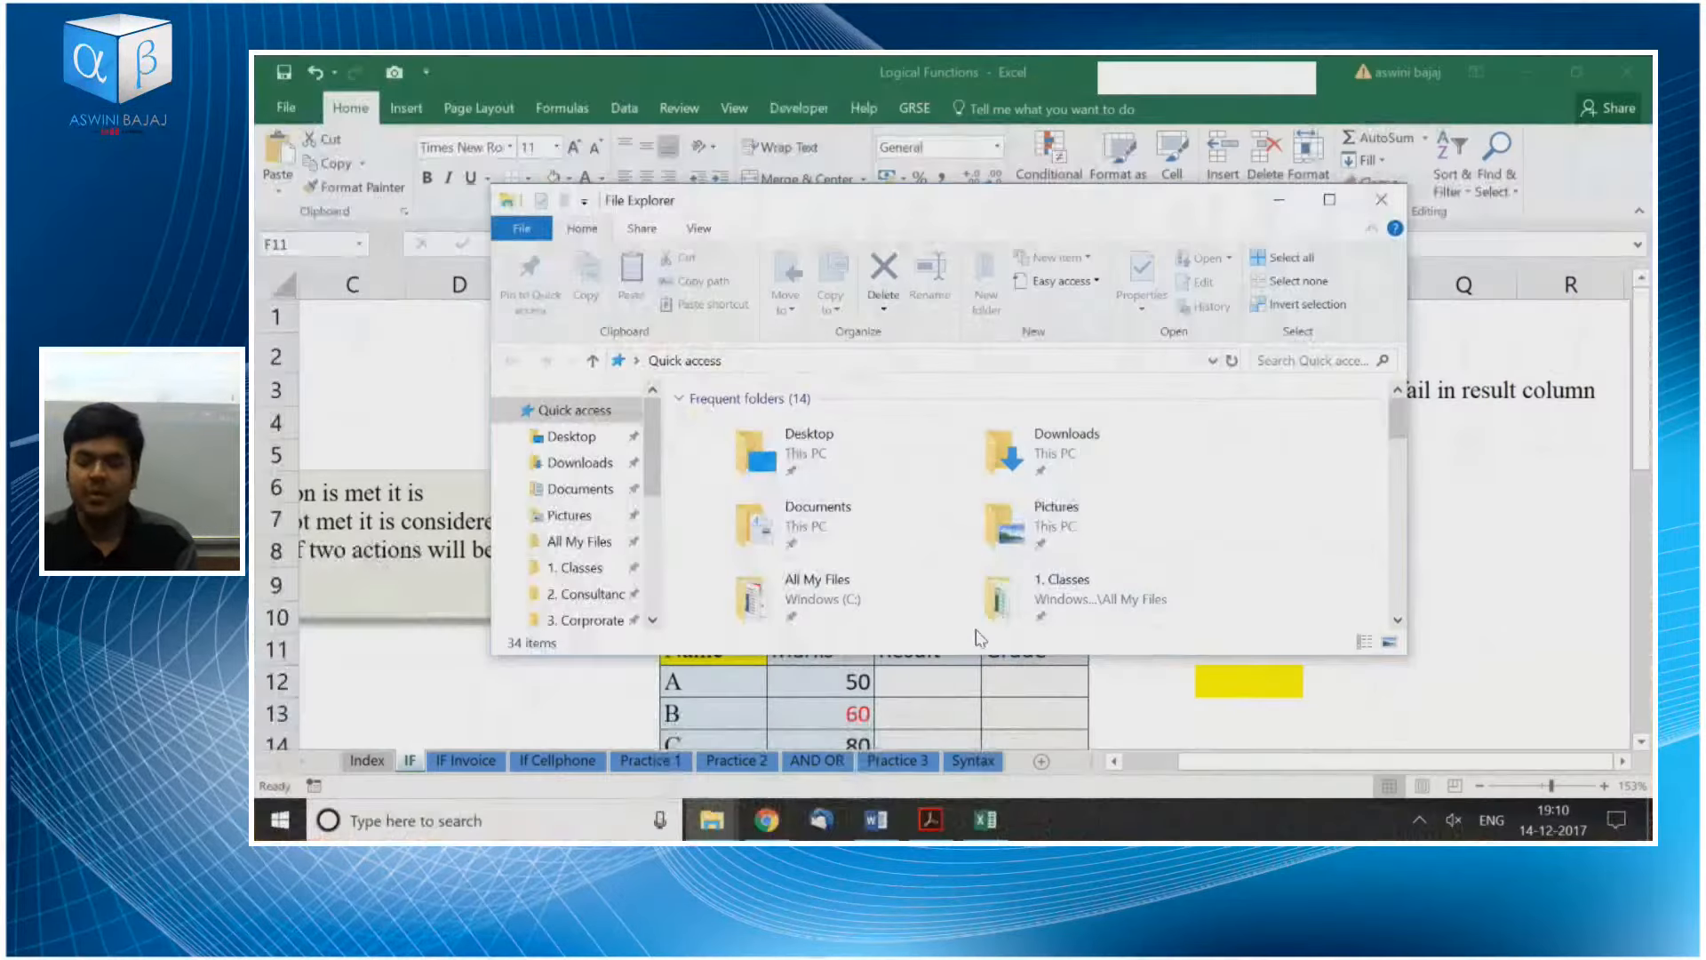
Close the File Explorer window, show the desktop, and return to the Logical Functions workbook in Excel
click(1381, 200)
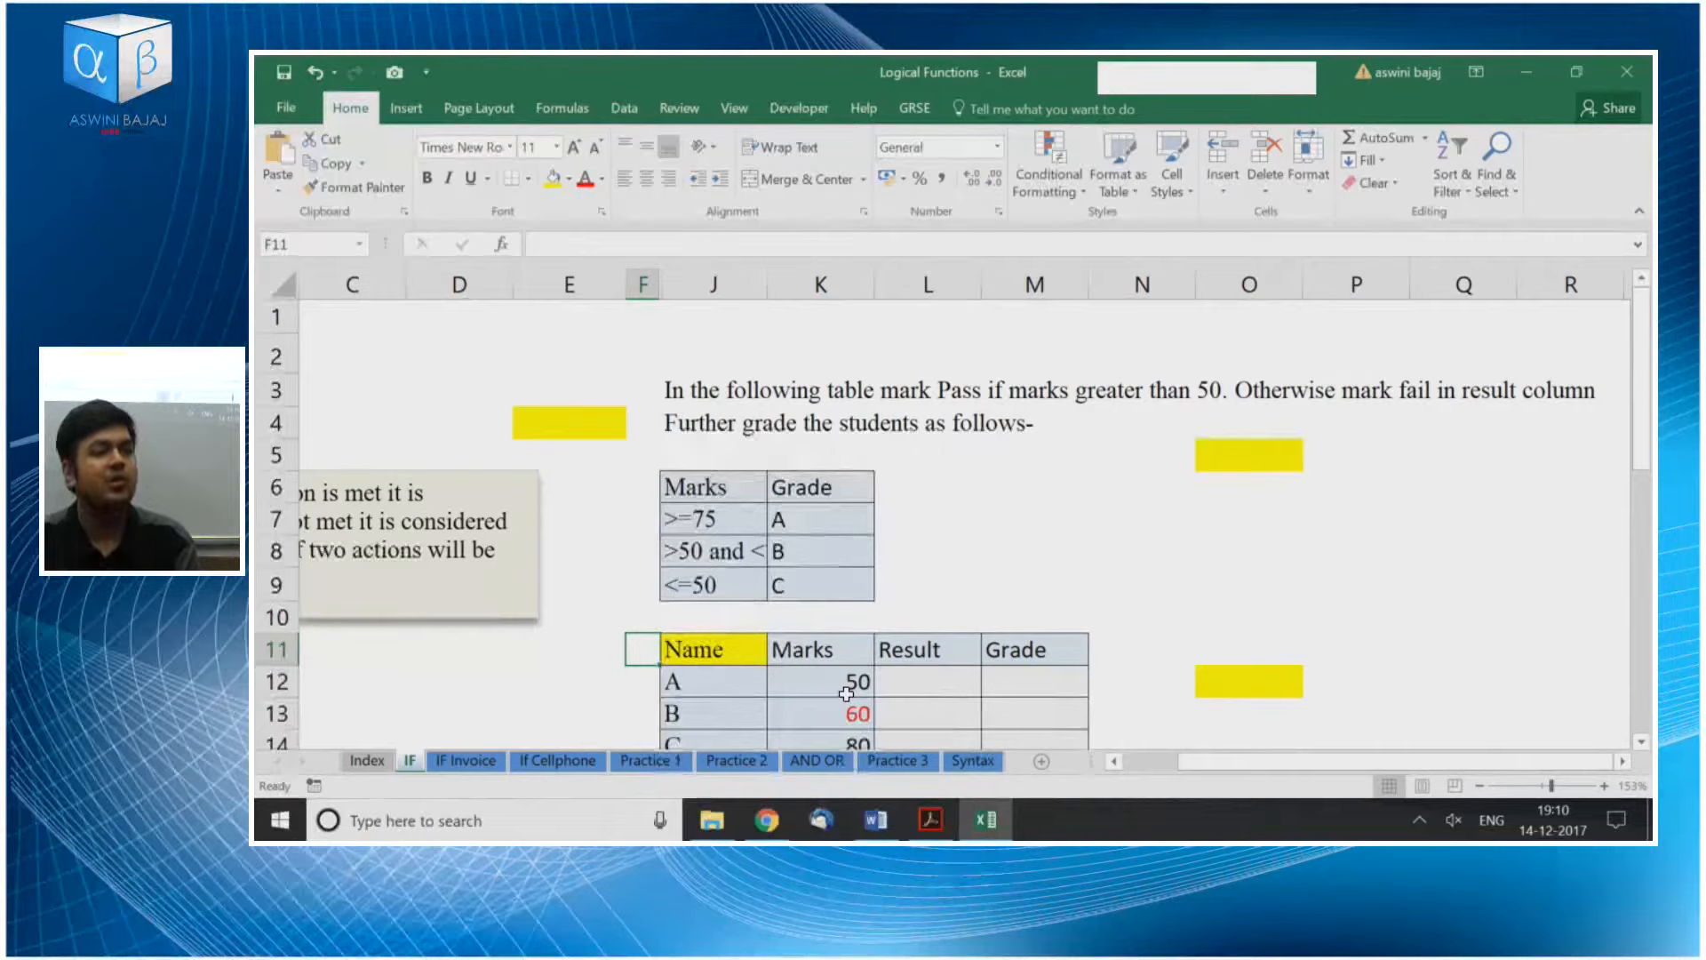
key(super+d)
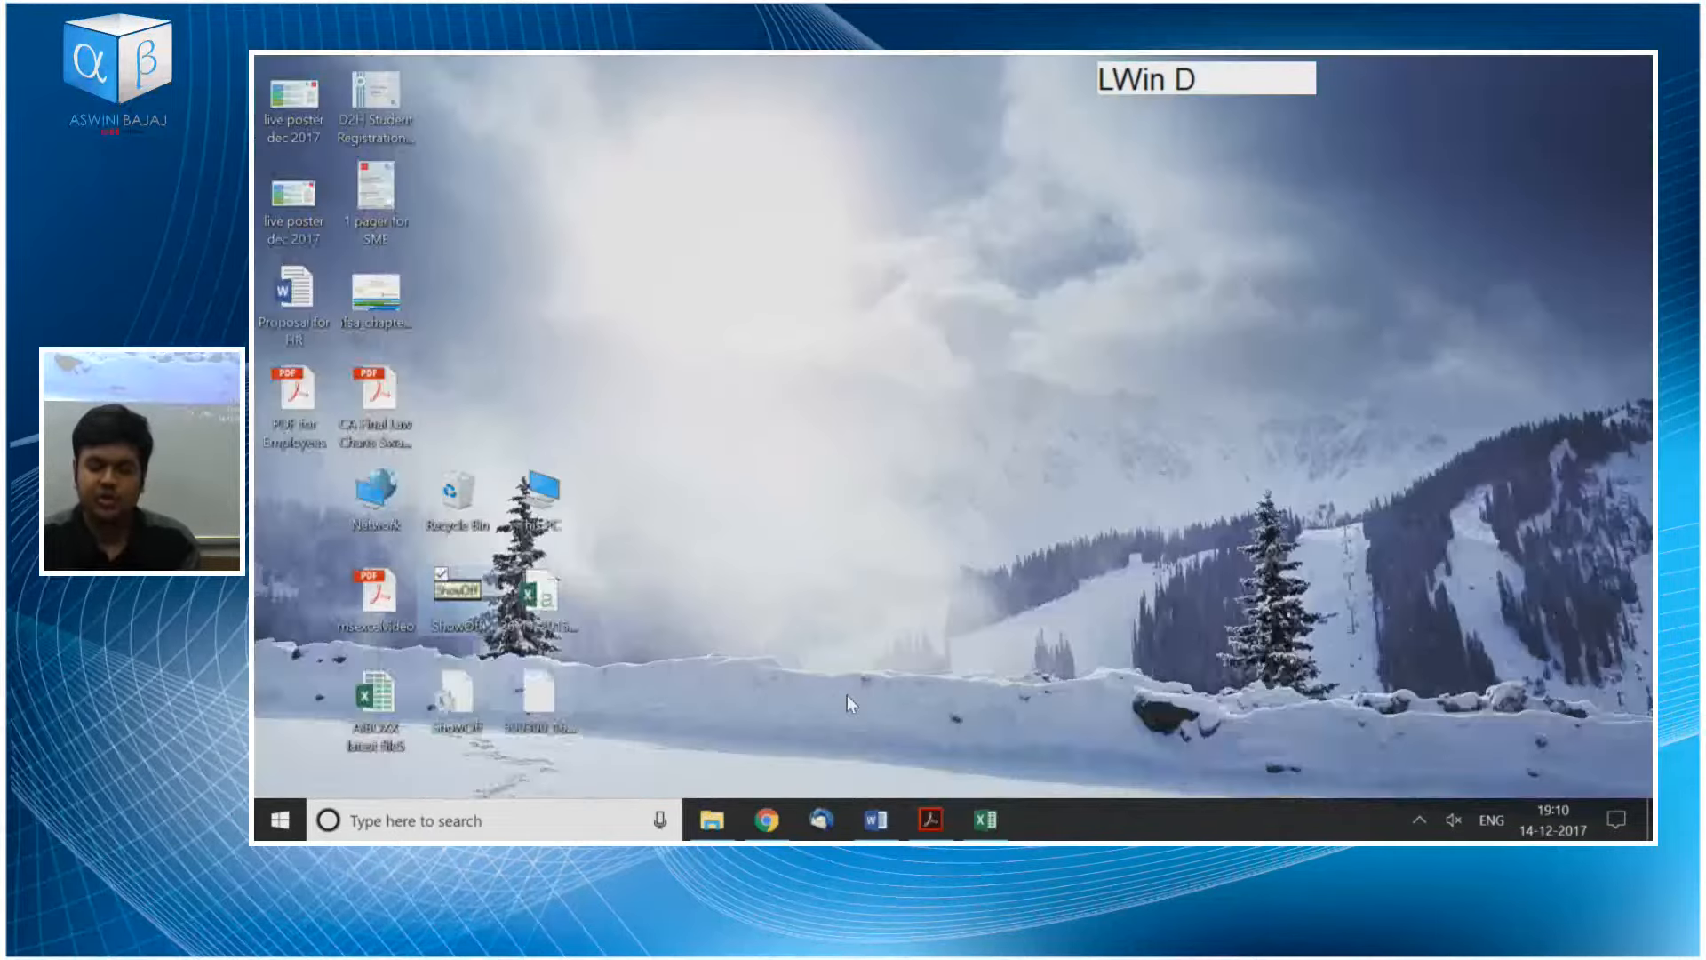
click(985, 819)
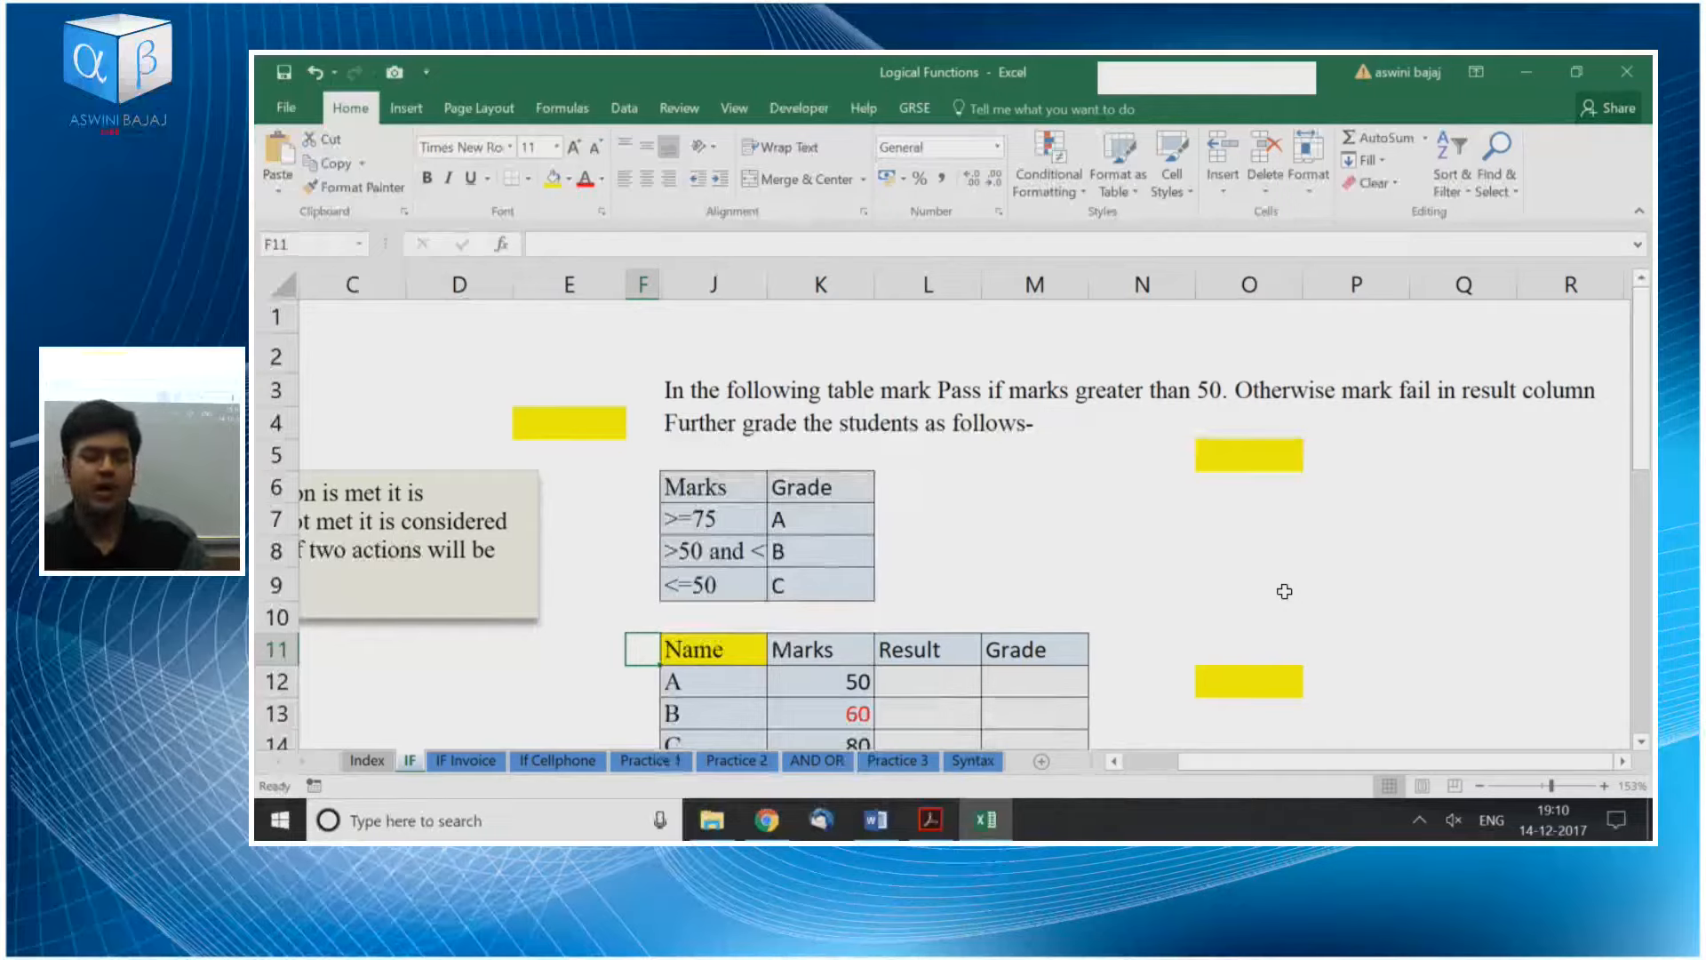
Examine the student marks table and the grading criteria above it, ending at the first Result cell L12
key(Right)
key(Left)
key(Right)
key(Right)
key(Right)
key(Right)
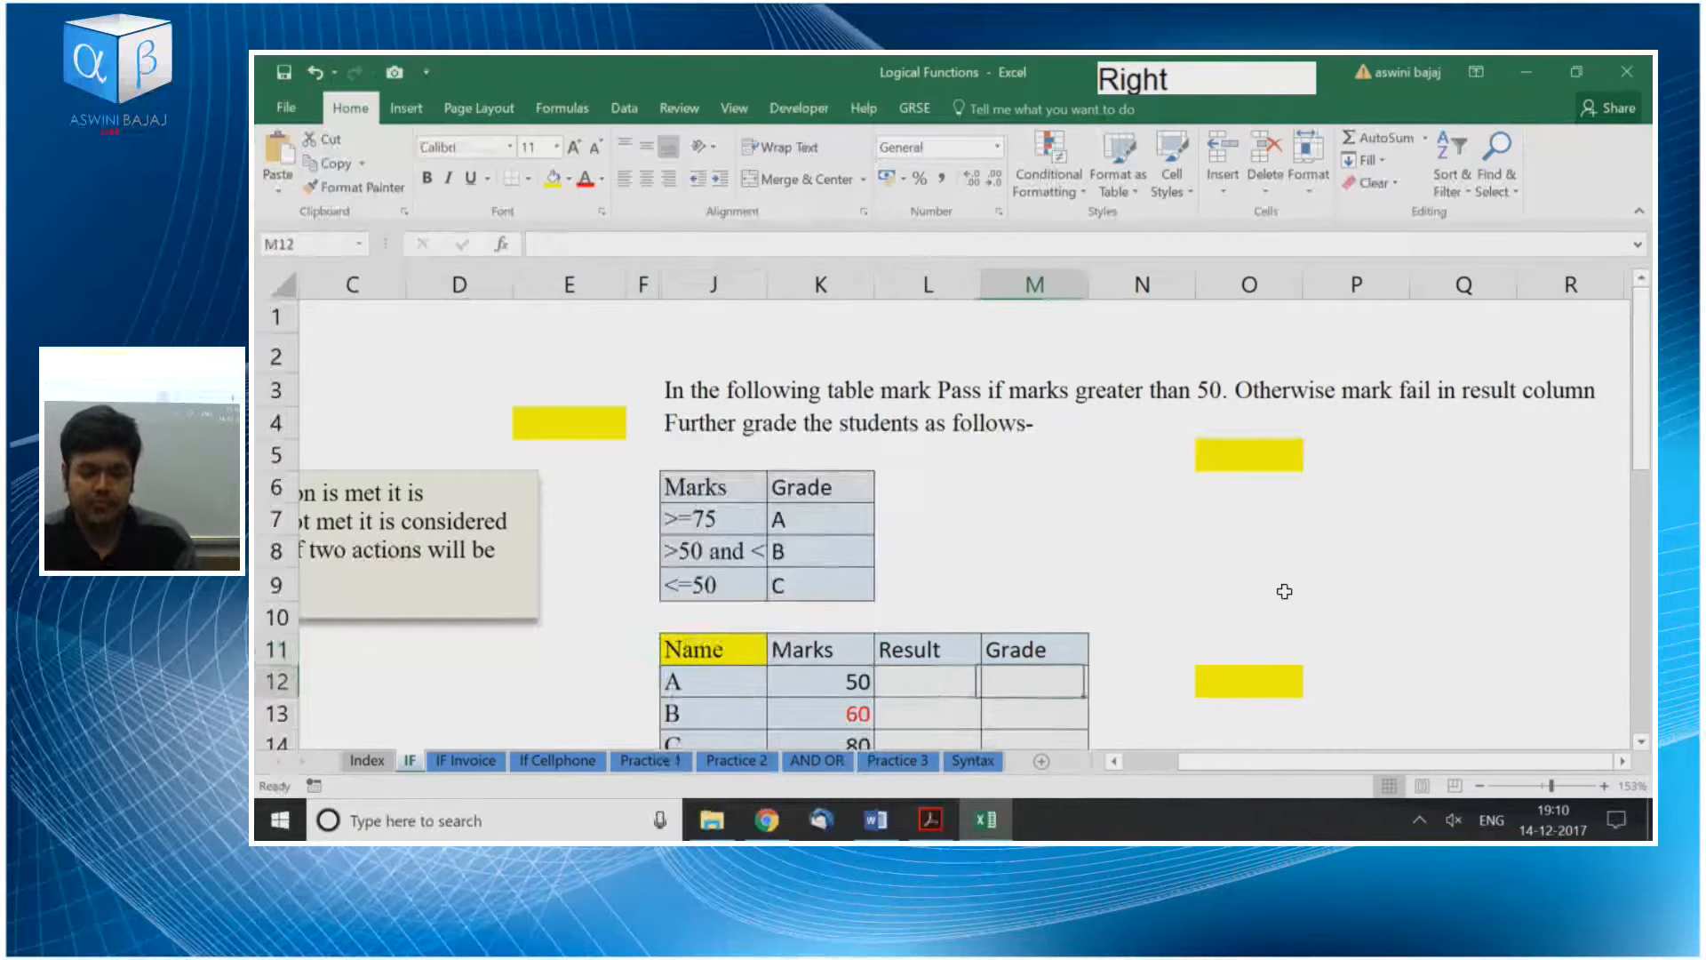
key(Down)
key(Down)
key(Down)
key(Down)
key(Down)
key(Down)
key(Down)
key(Up)
key(Left)
key(Up)
key(Up)
key(Up)
key(Up)
key(Up)
key(Up)
key(Up)
key(Up)
key(Up)
key(Up)
key(Up)
key(Up)
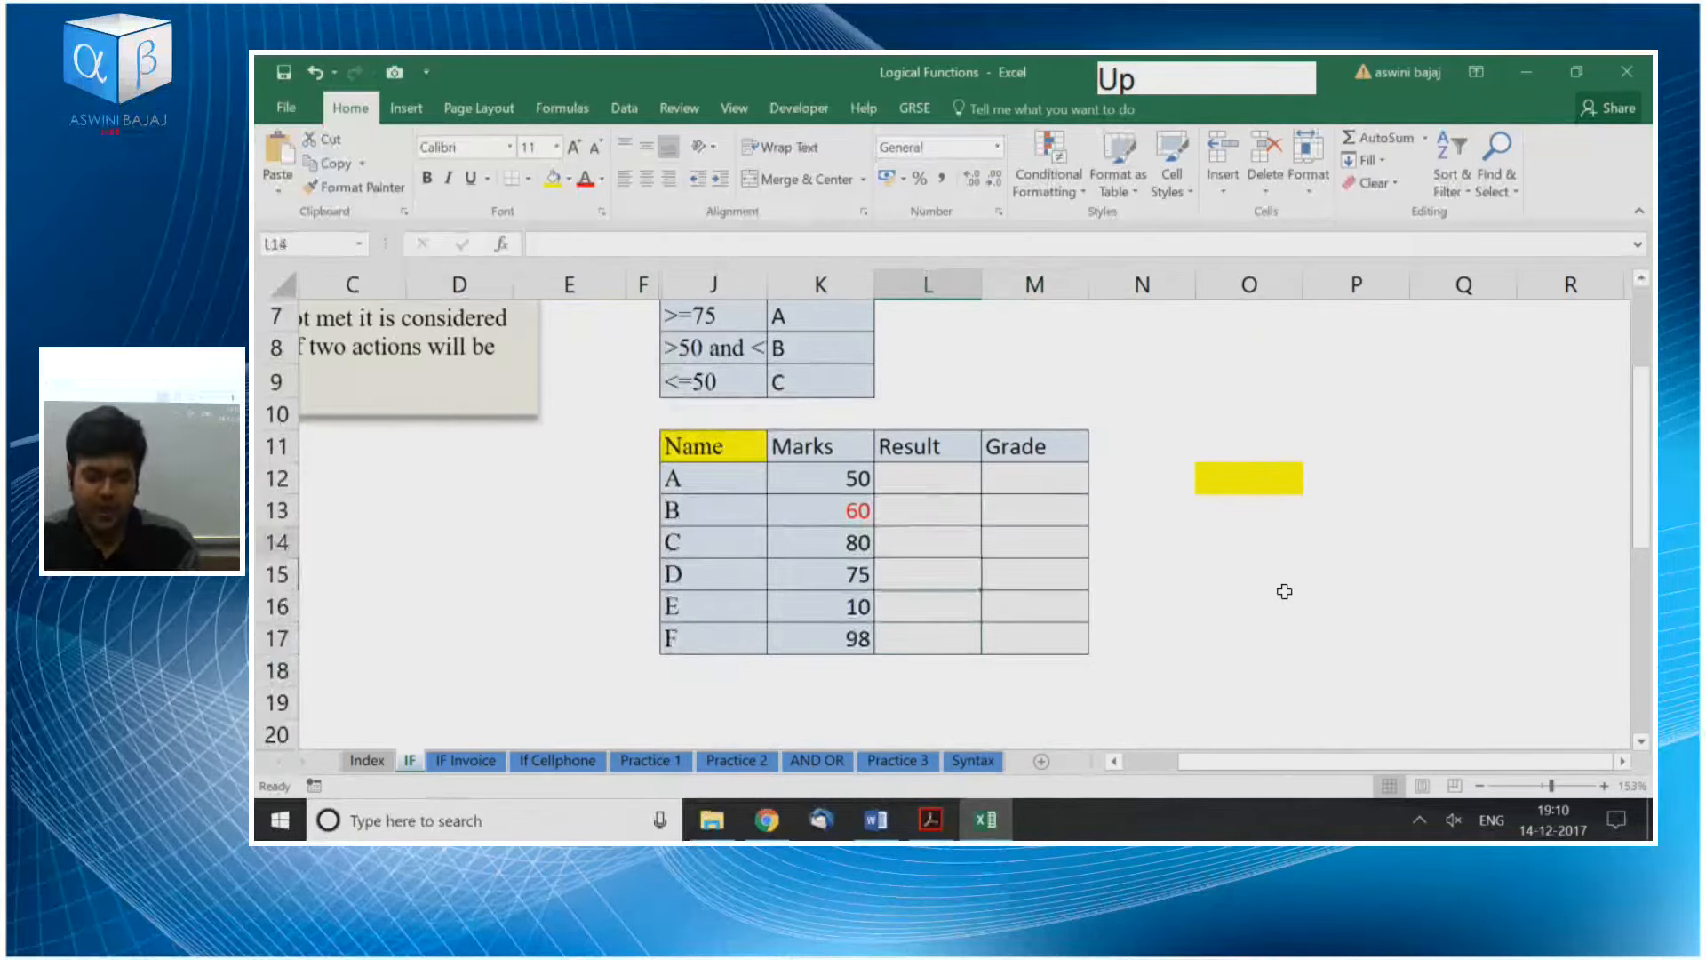
key(Right)
key(Down)
key(Left)
key(Down)
key(Left)
key(Up)
key(Up)
key(Up)
key(Down)
key(Down)
key(Down)
key(Down)
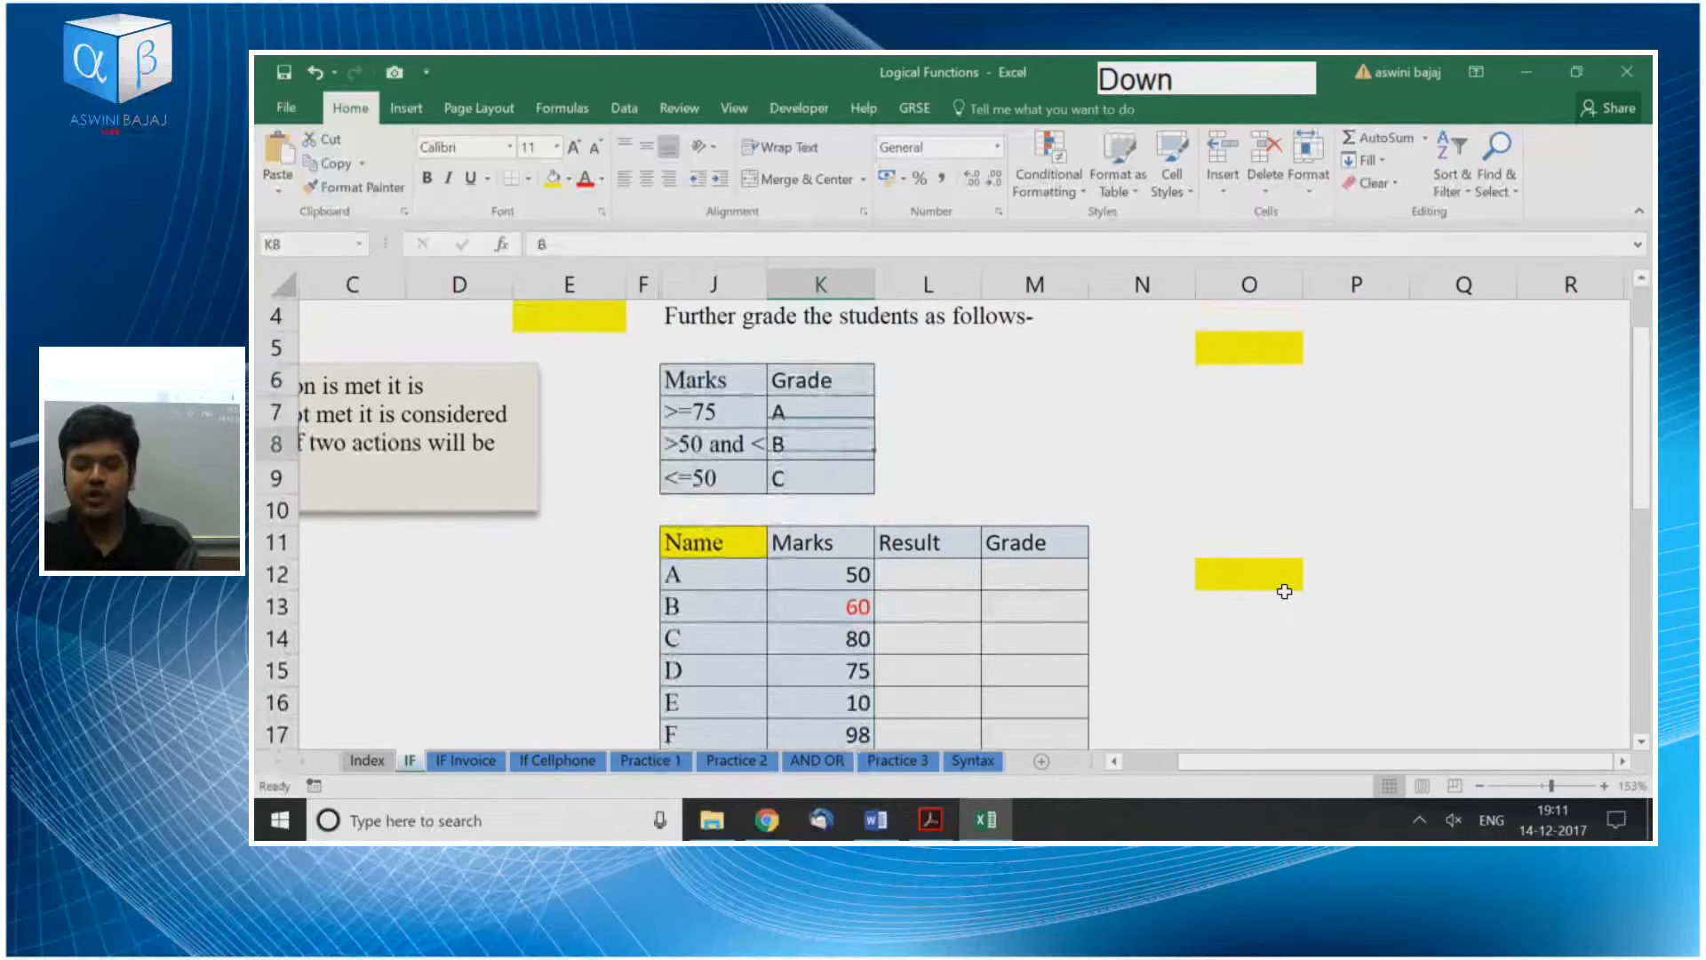
key(Right)
key(Down)
key(Down)
key(Down)
key(Down)
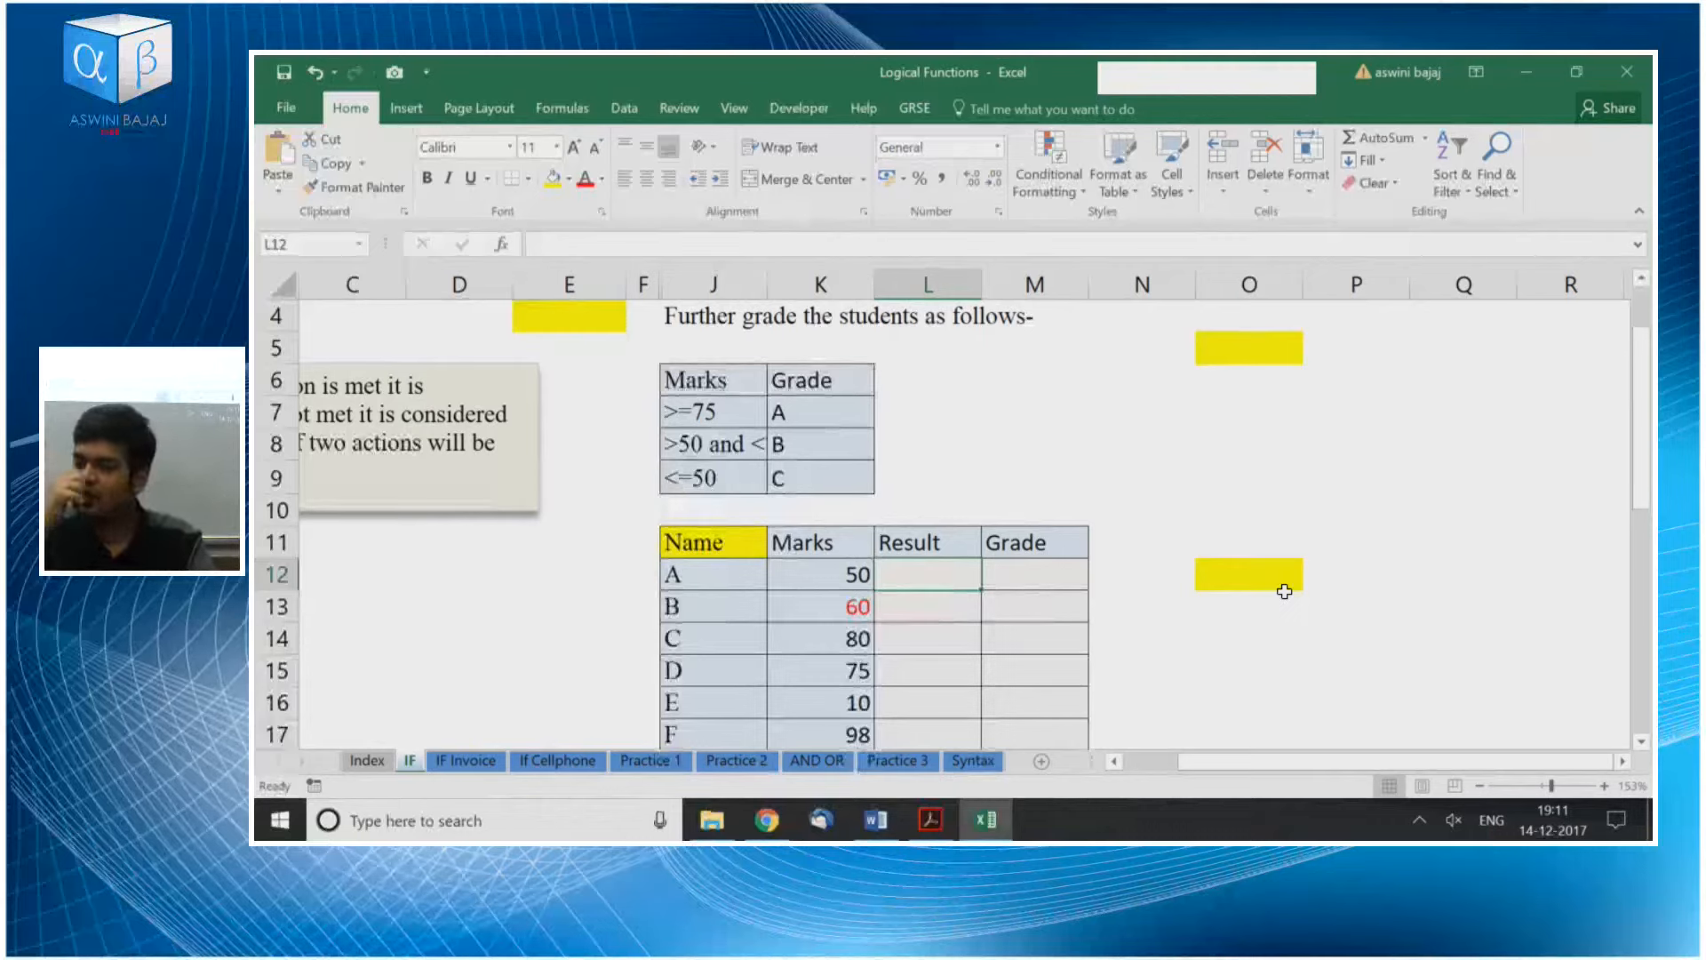
Write out the IF syntax in empty cell M8 as =IF(condition,value if true, value if false)
ctrl+scroll(1284, 591, up, 8)
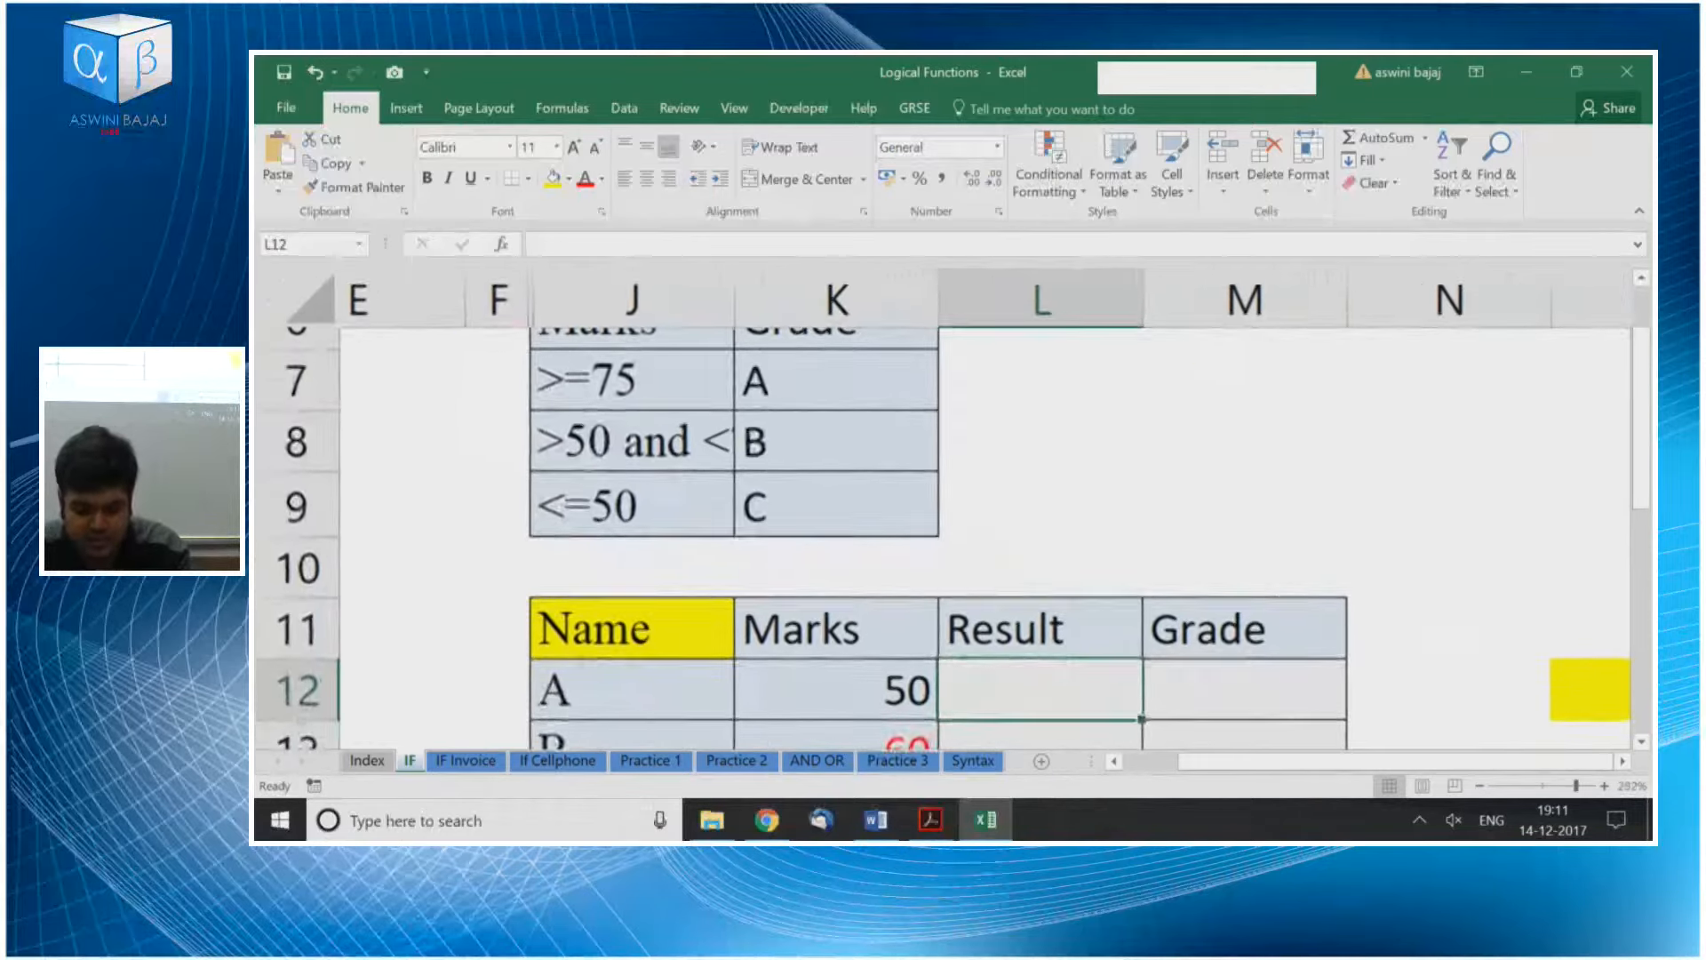
click(947, 467)
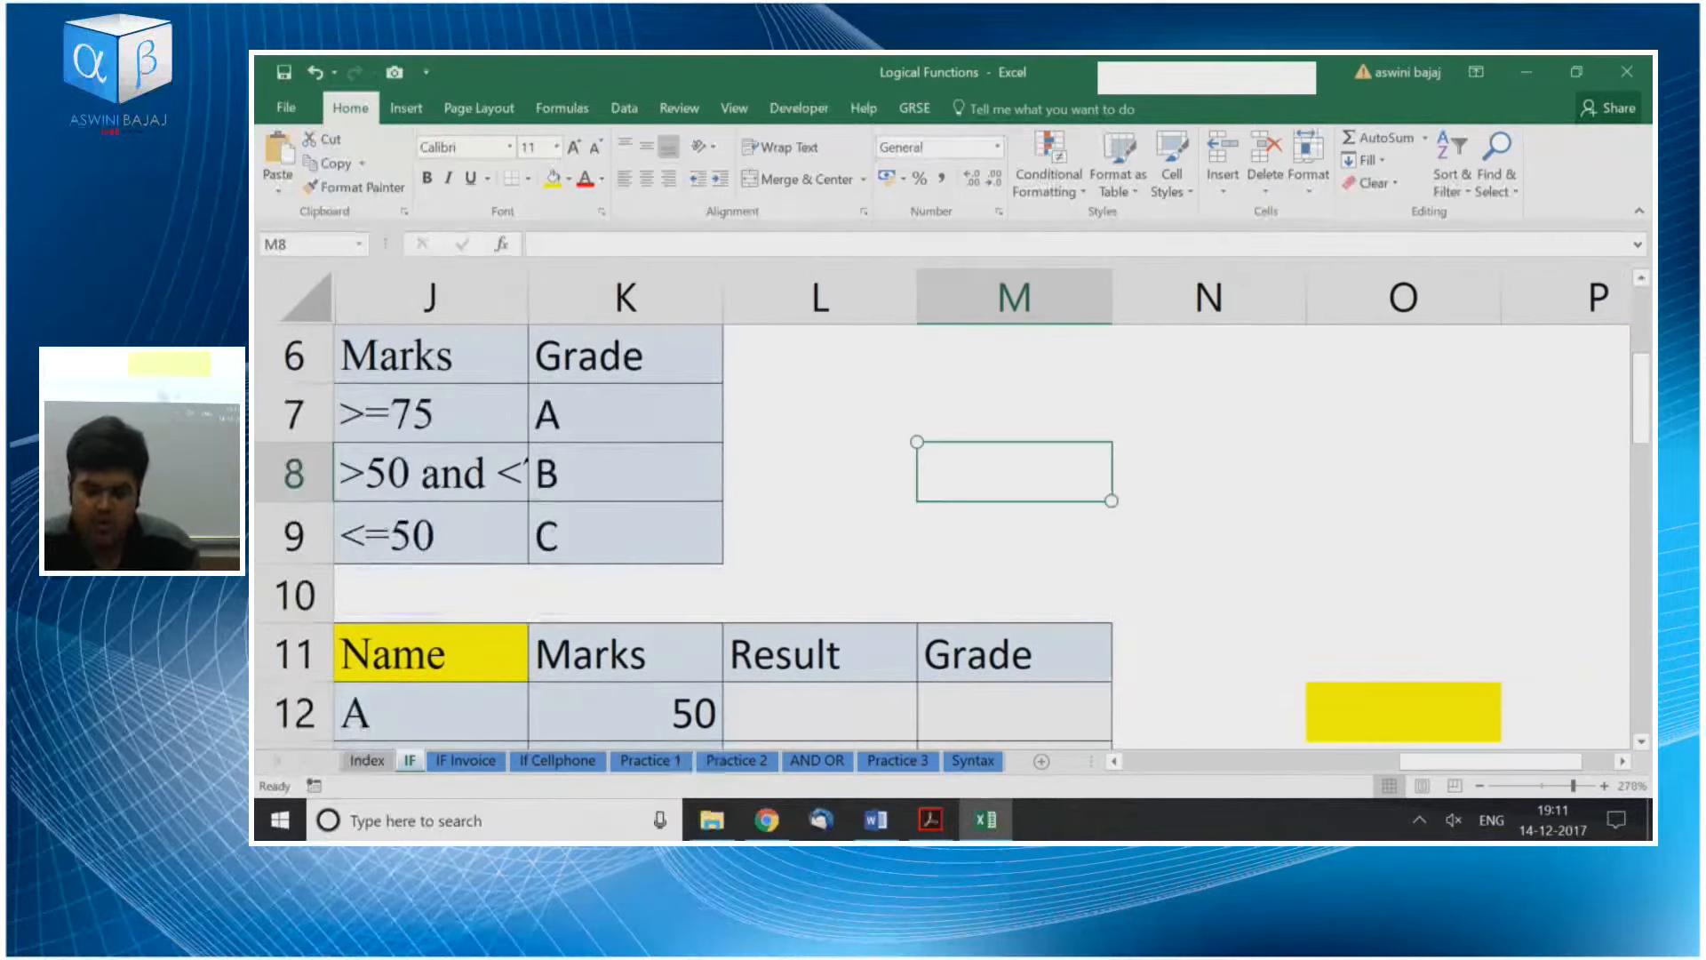
text(=i)
key(Tab)
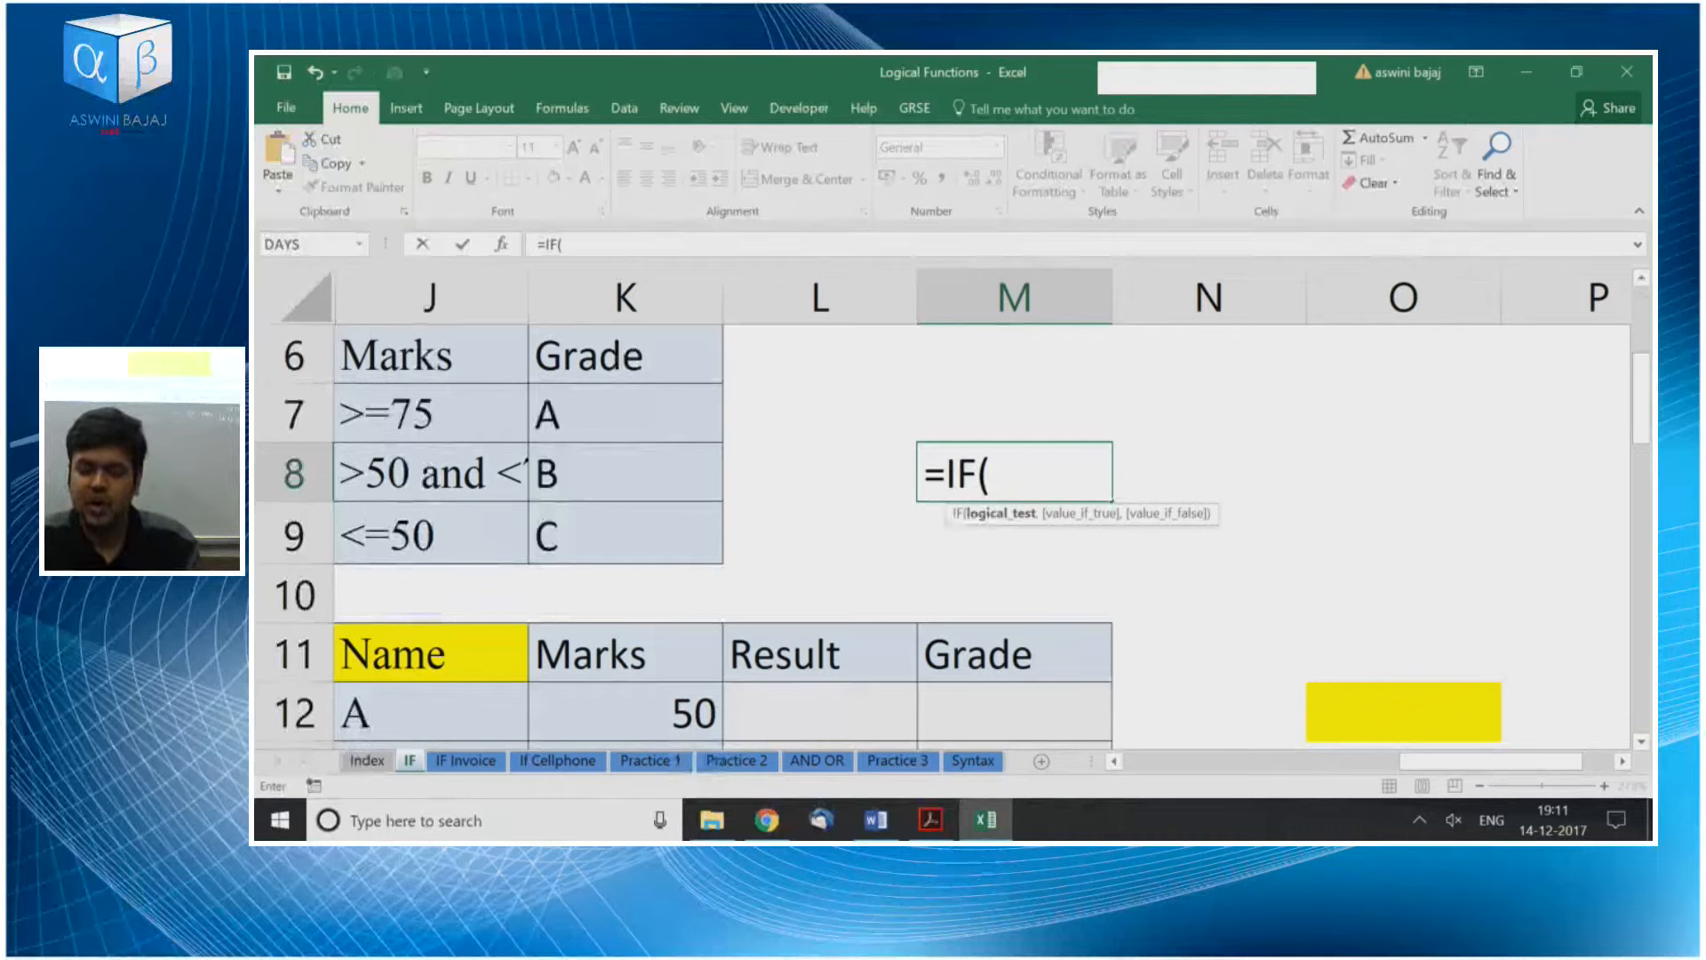
text(condi)
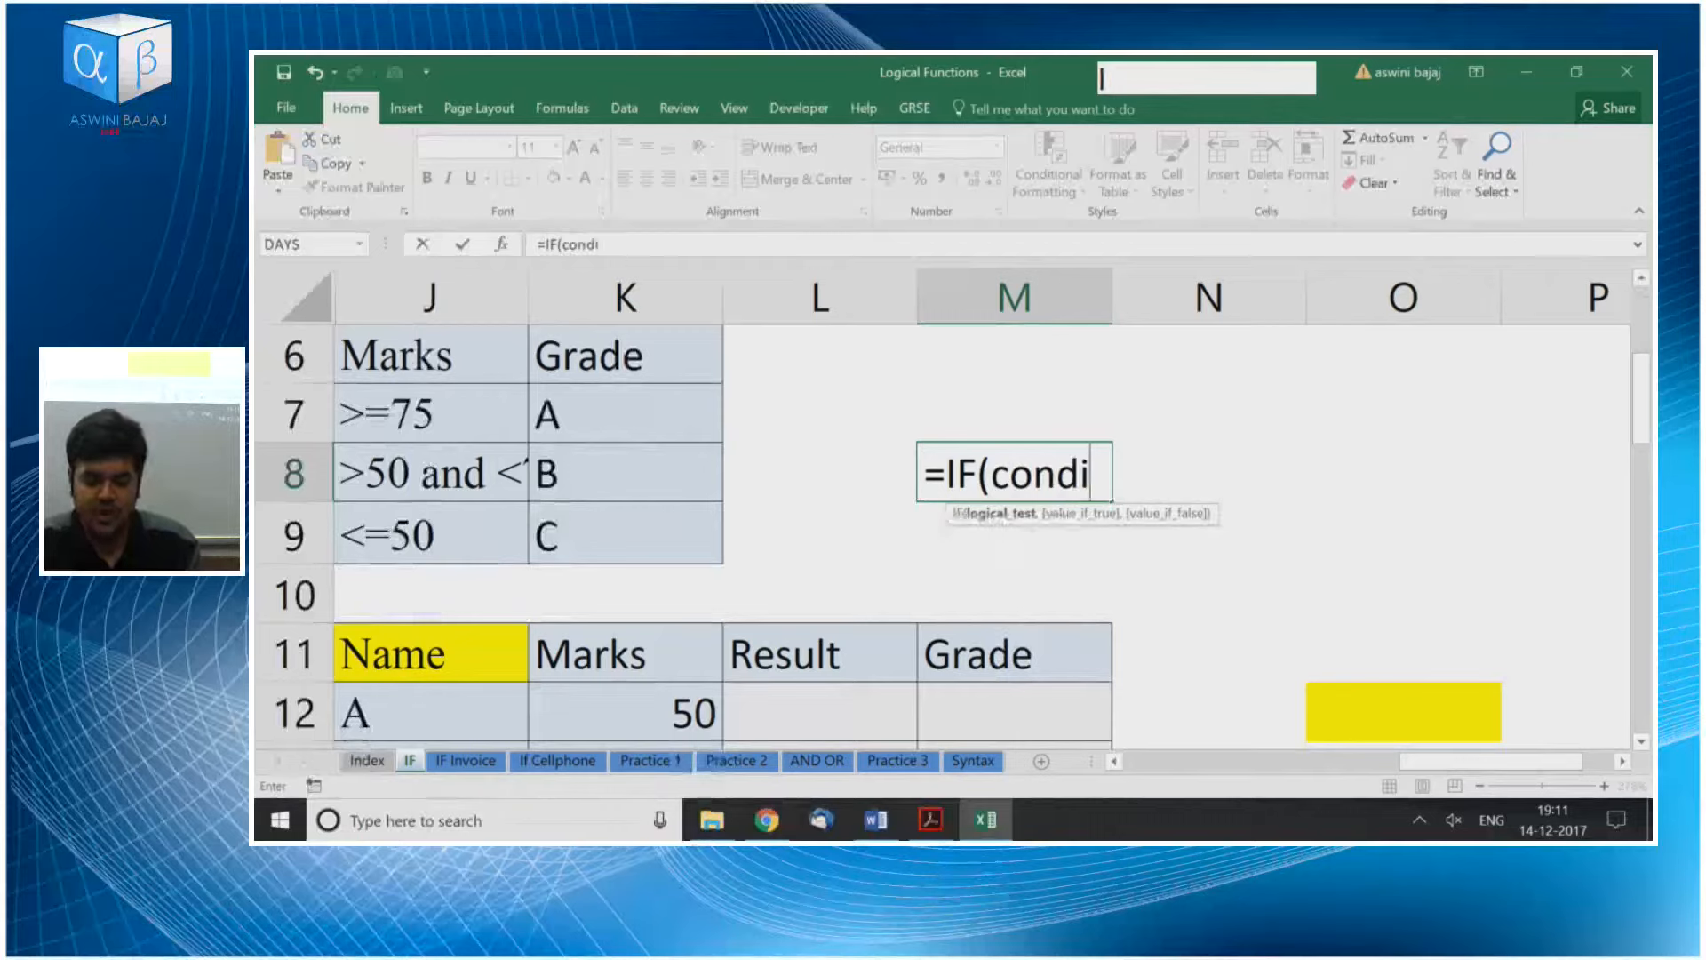
text(tion,)
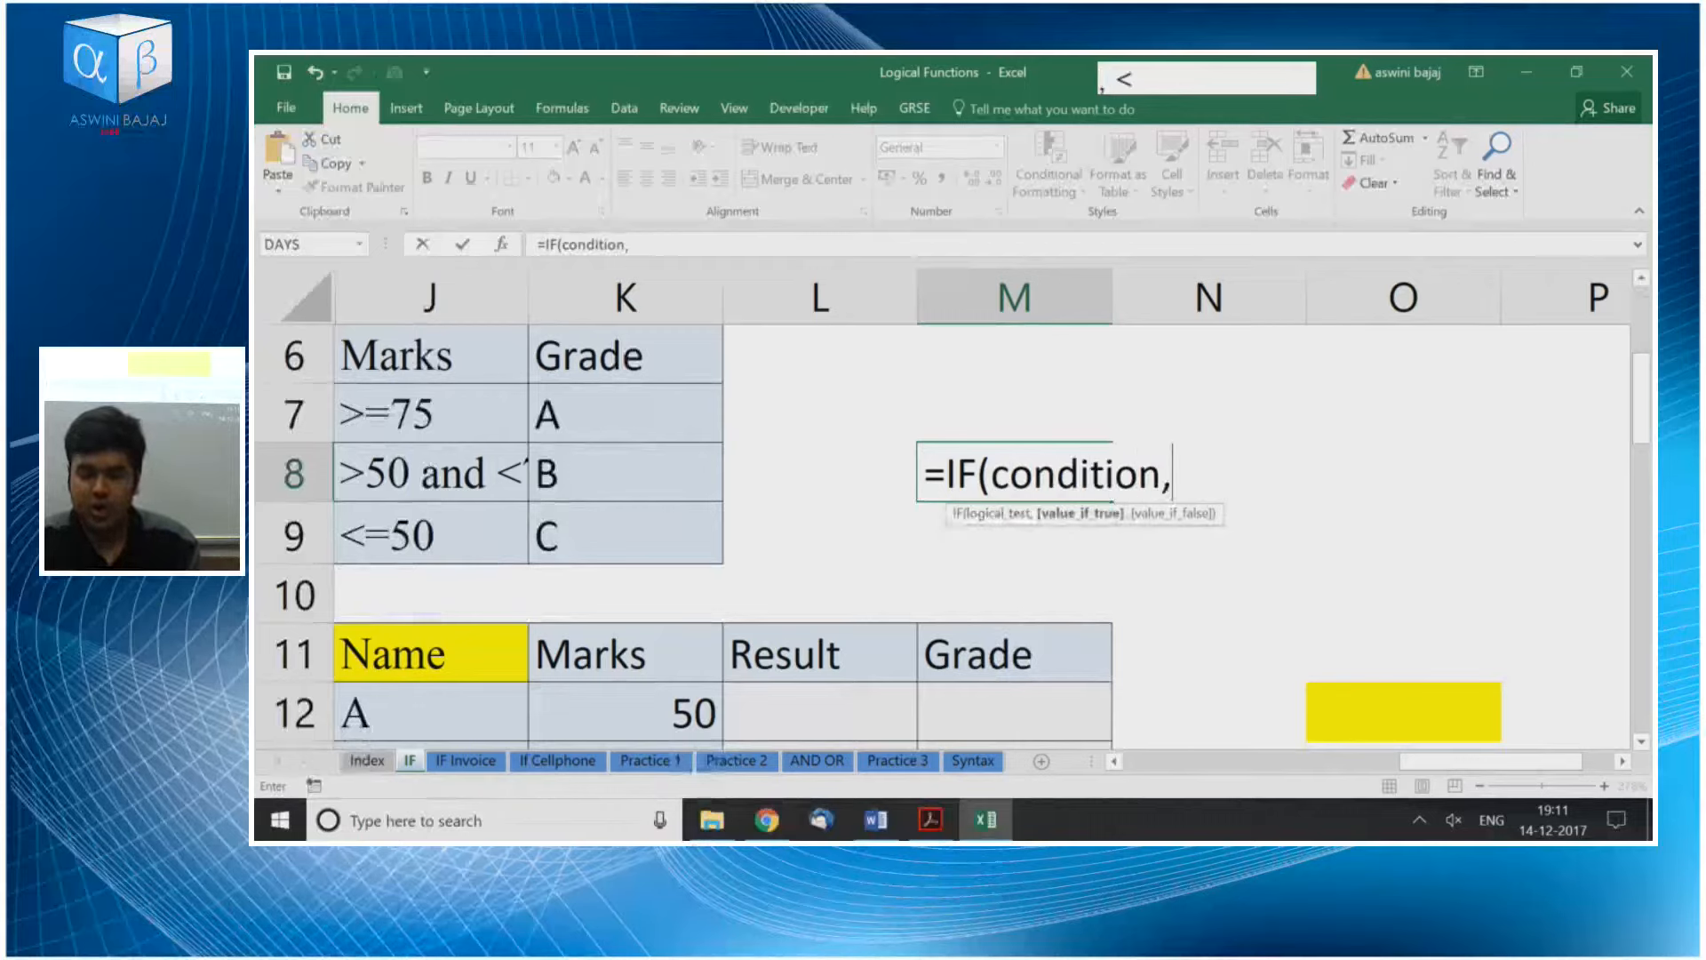
text(value)
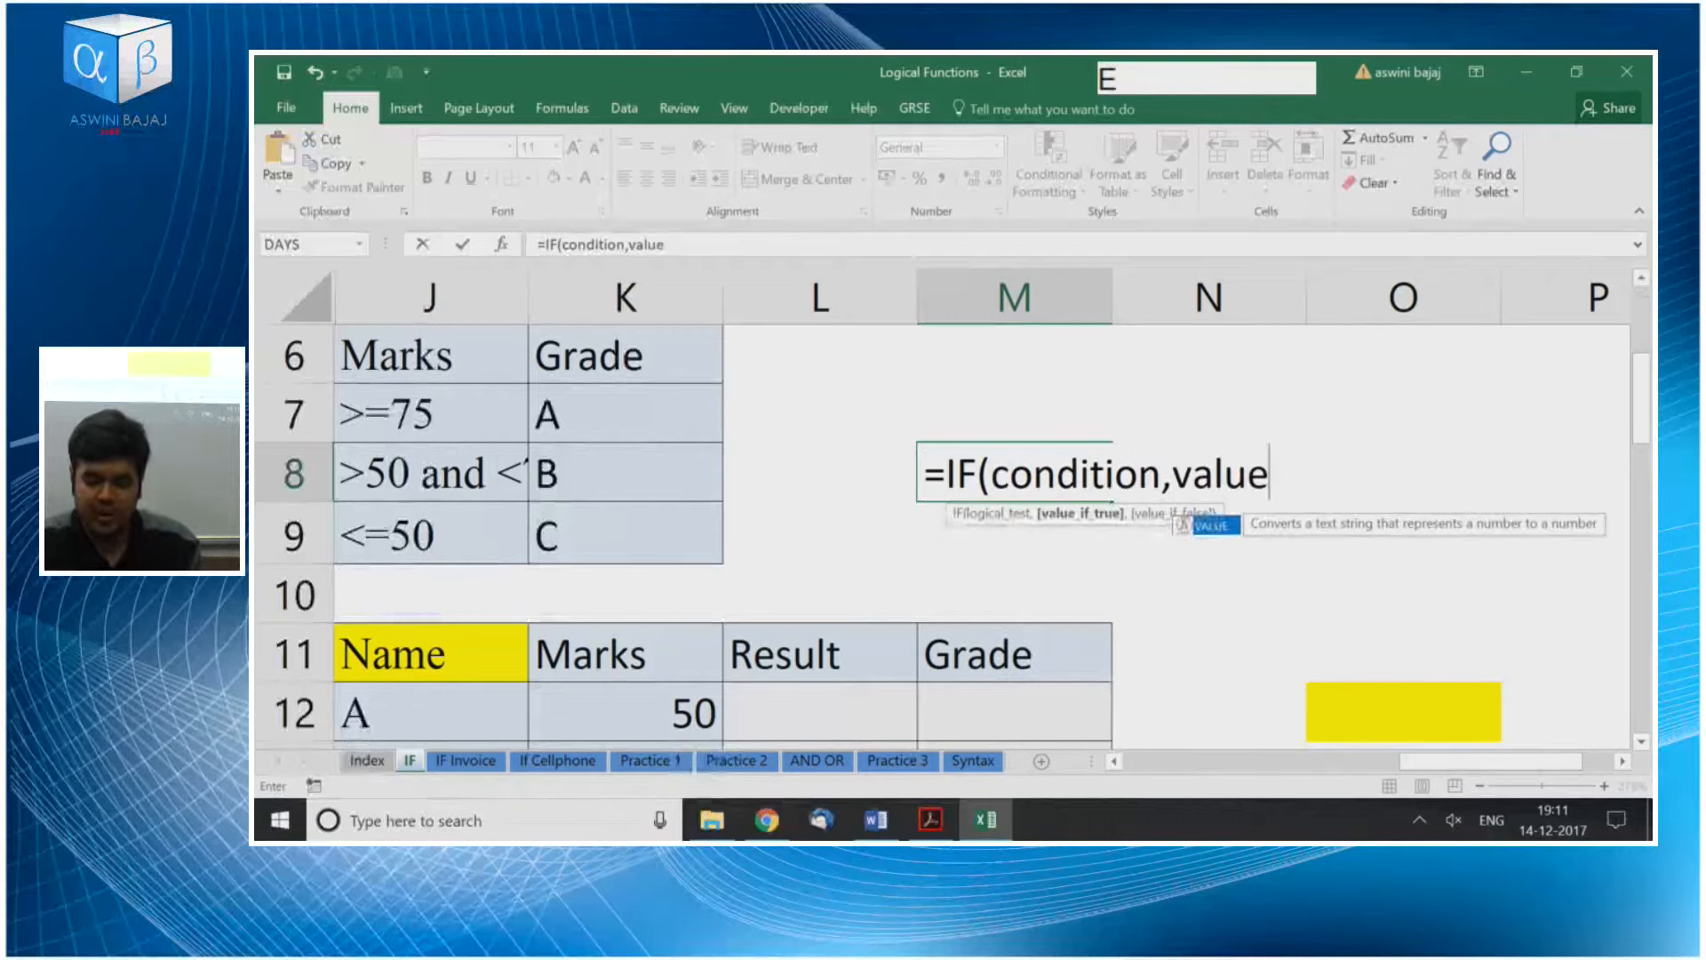
text( if truw)
key(BackSpace)
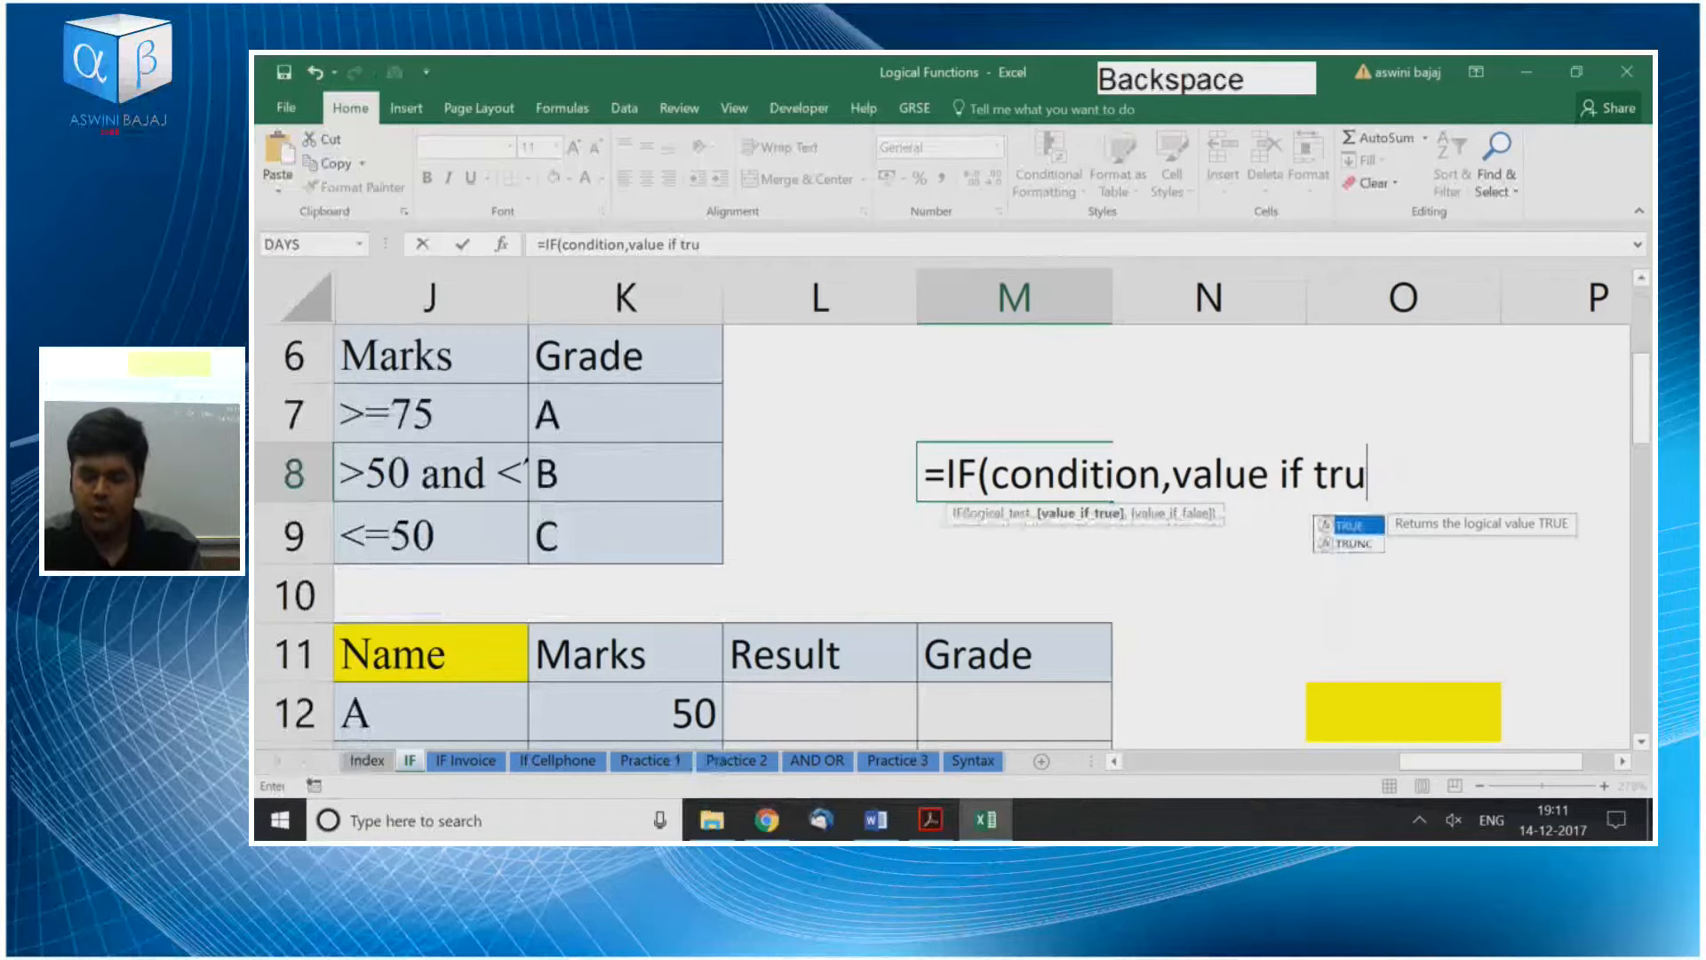
text(e, val)
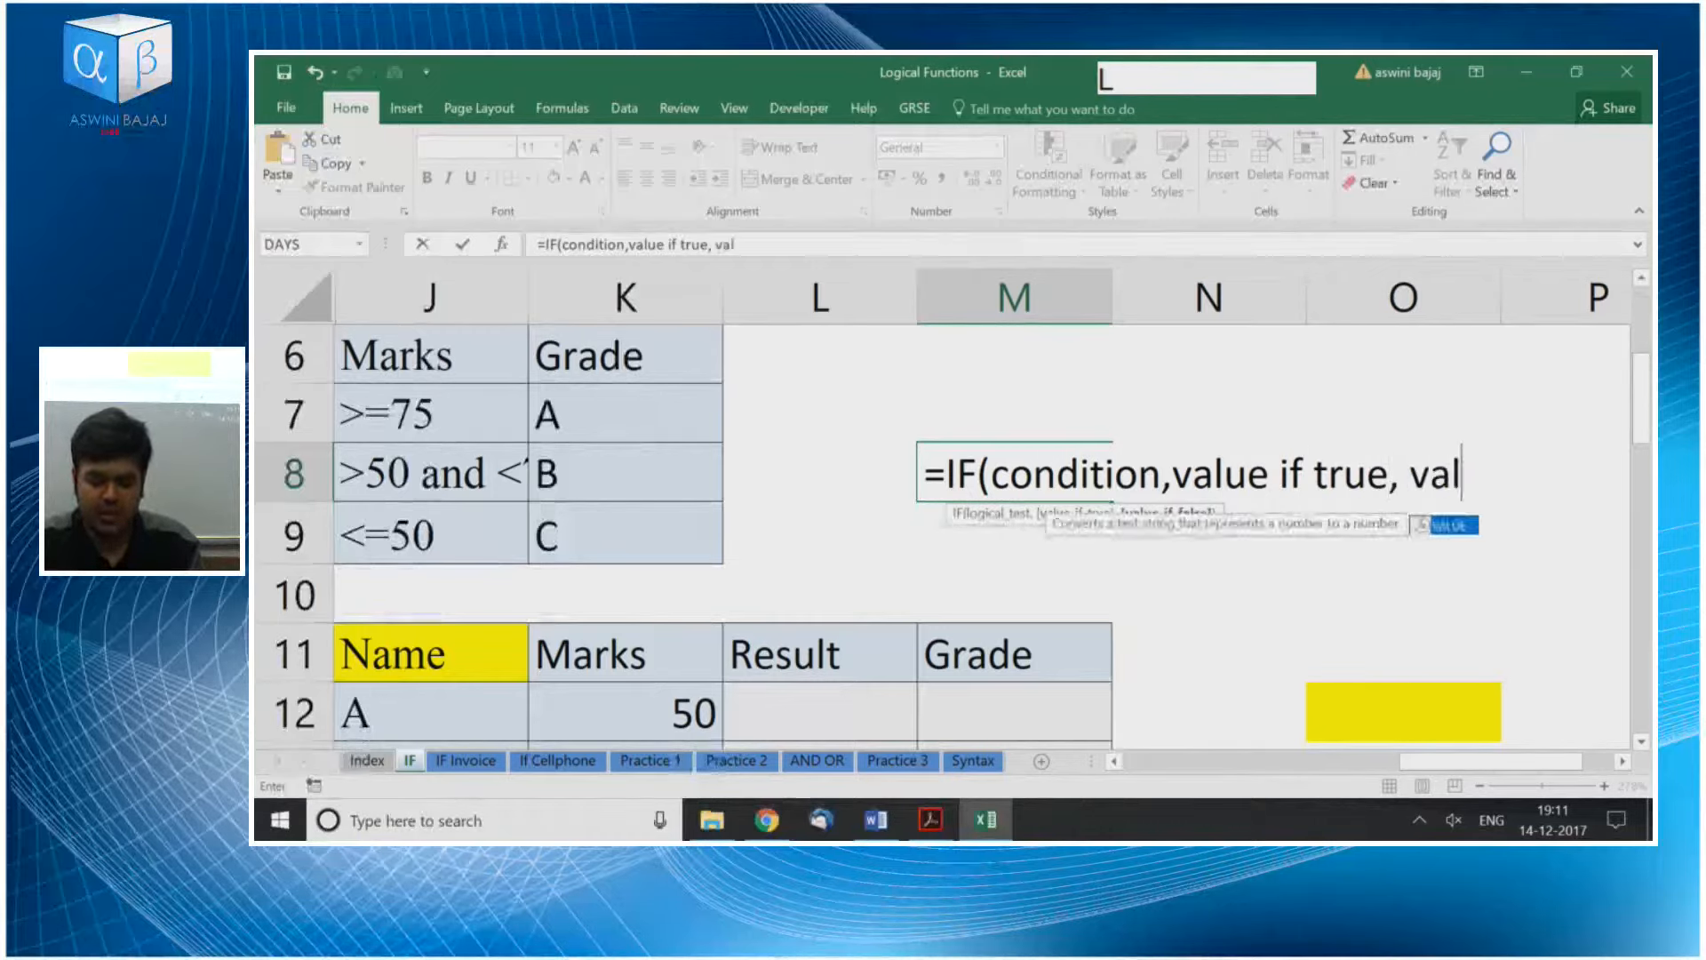
text(ue if false))
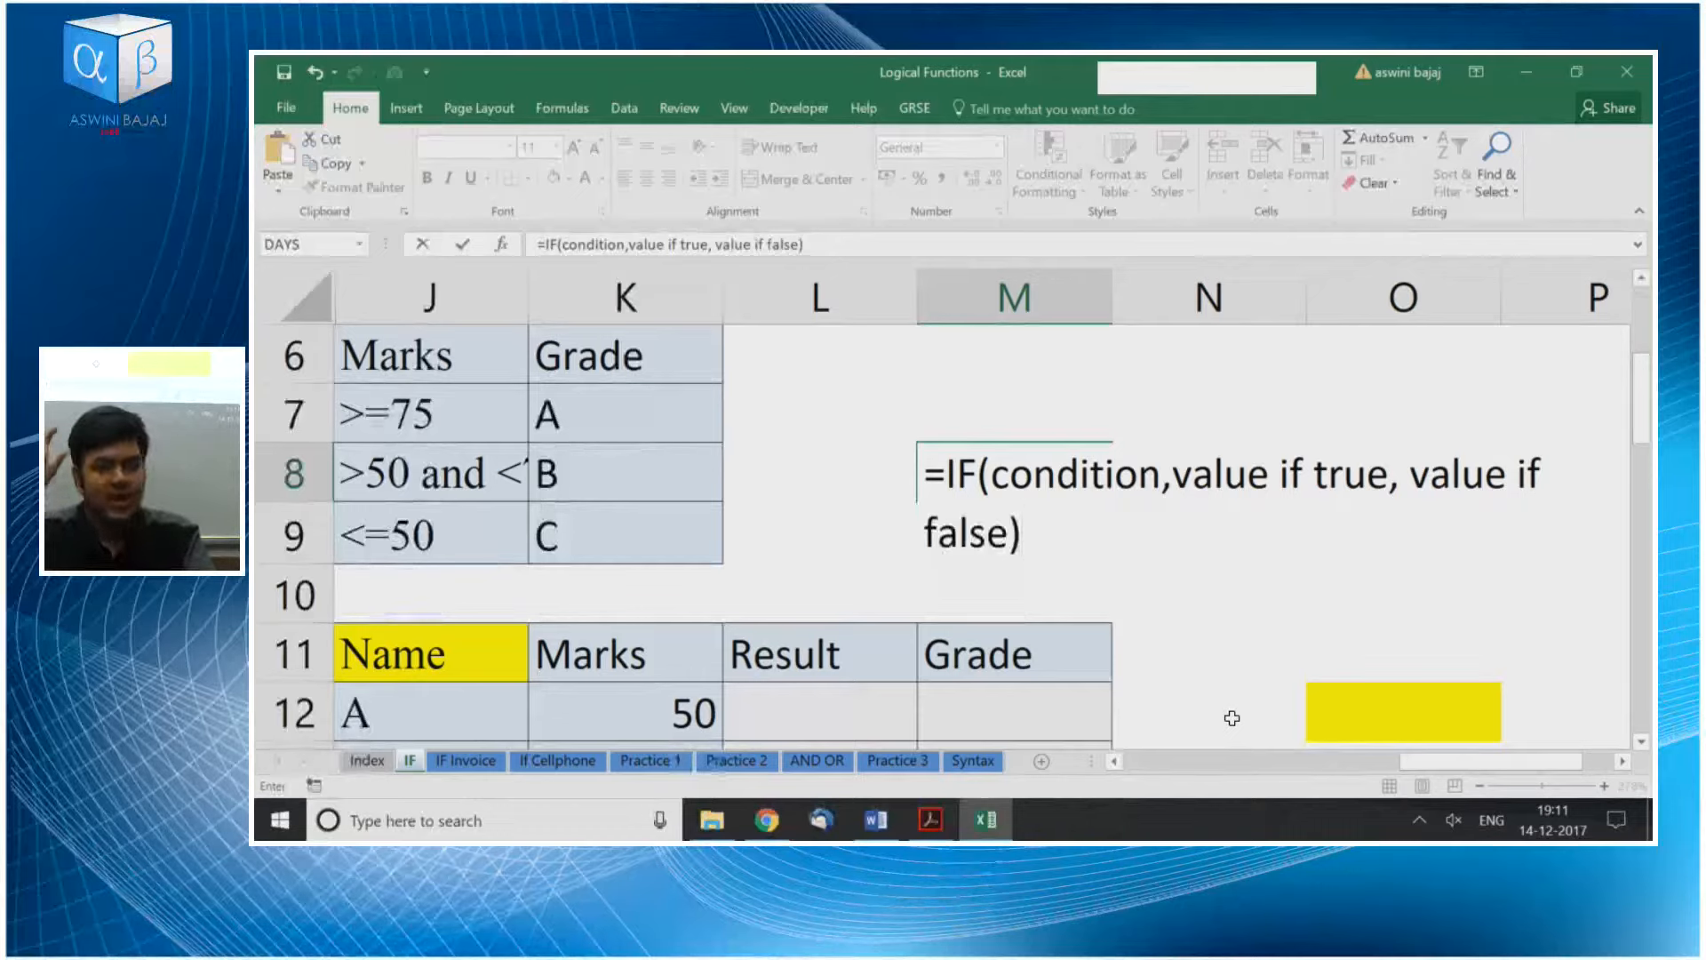
Highlight the condition, value if true and value if false arguments in turn, then discard the syntax entry in M8
drag(992, 480, 1391, 474)
click(1181, 473)
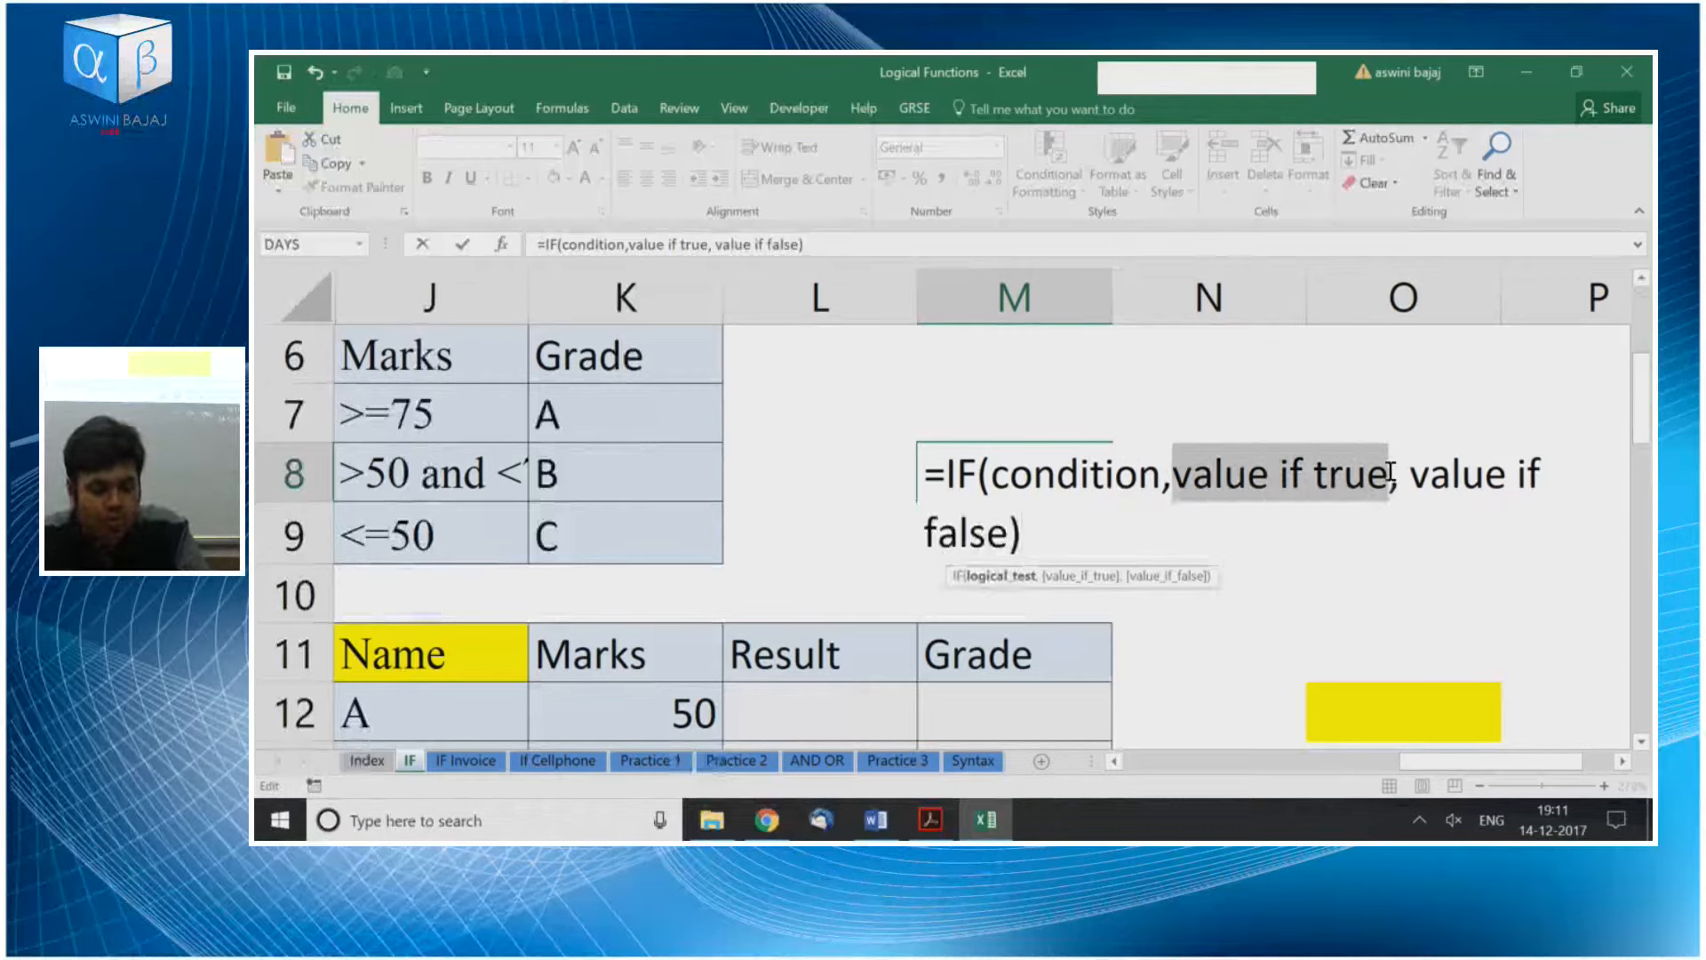
drag(992, 475, 1163, 483)
drag(1411, 474, 1010, 544)
drag(992, 475, 1386, 484)
drag(992, 478, 1160, 481)
drag(1419, 476, 1013, 538)
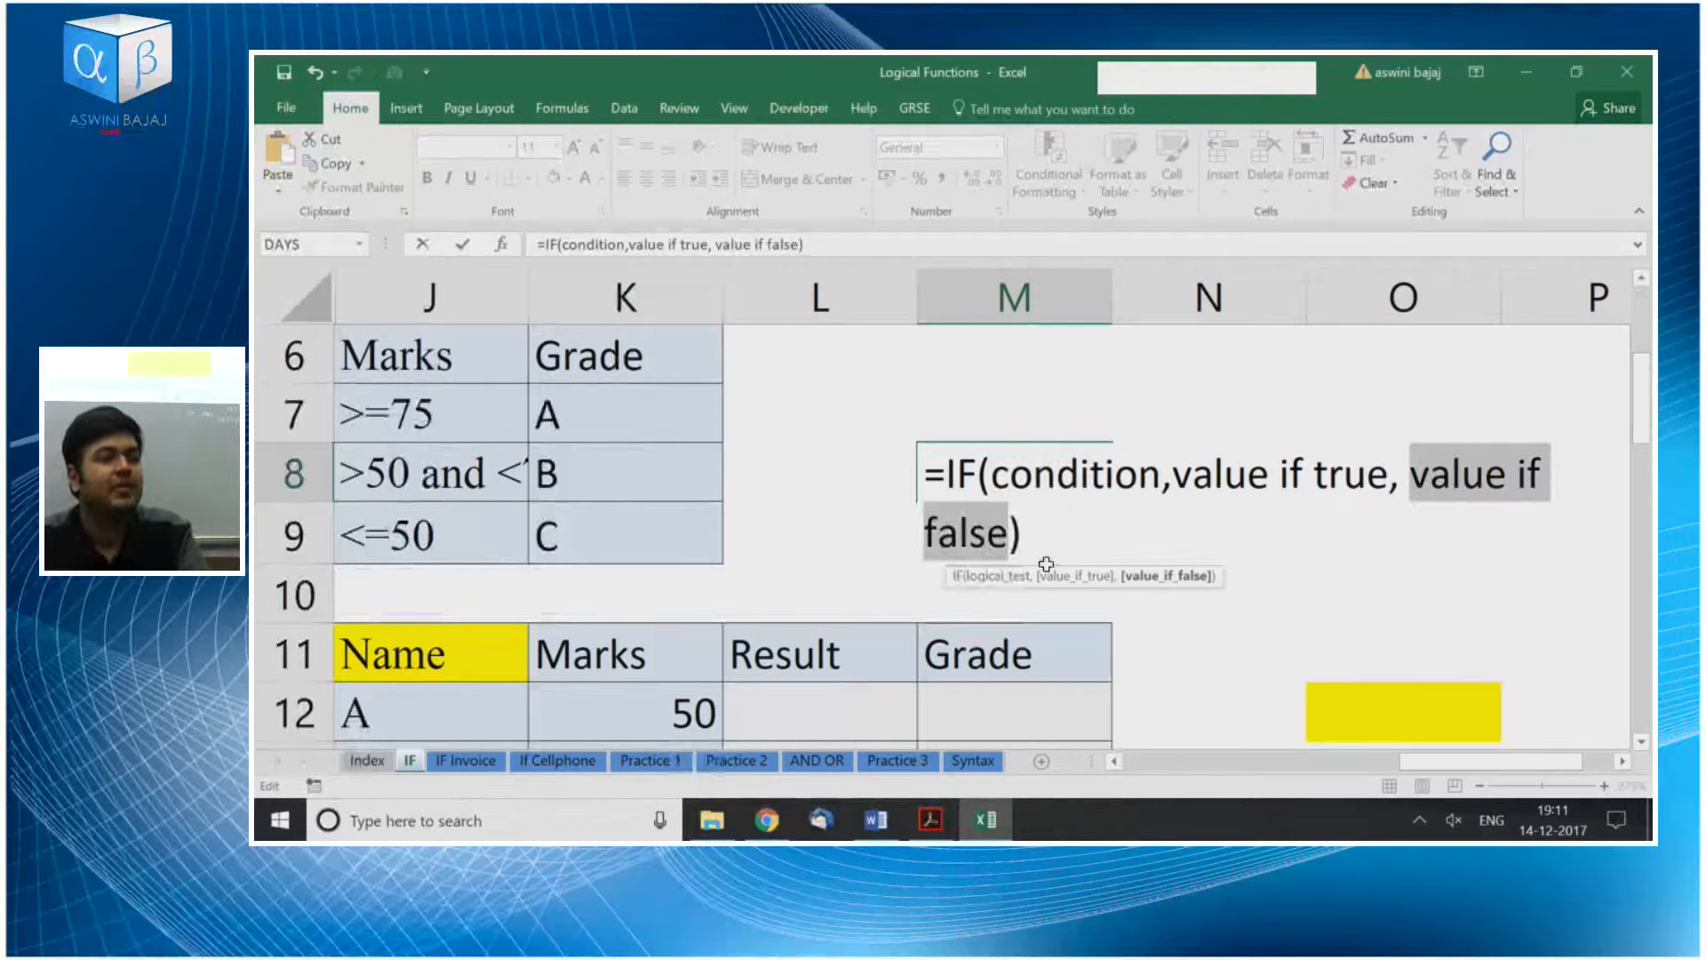
drag(990, 476, 1389, 480)
drag(1400, 480, 1007, 548)
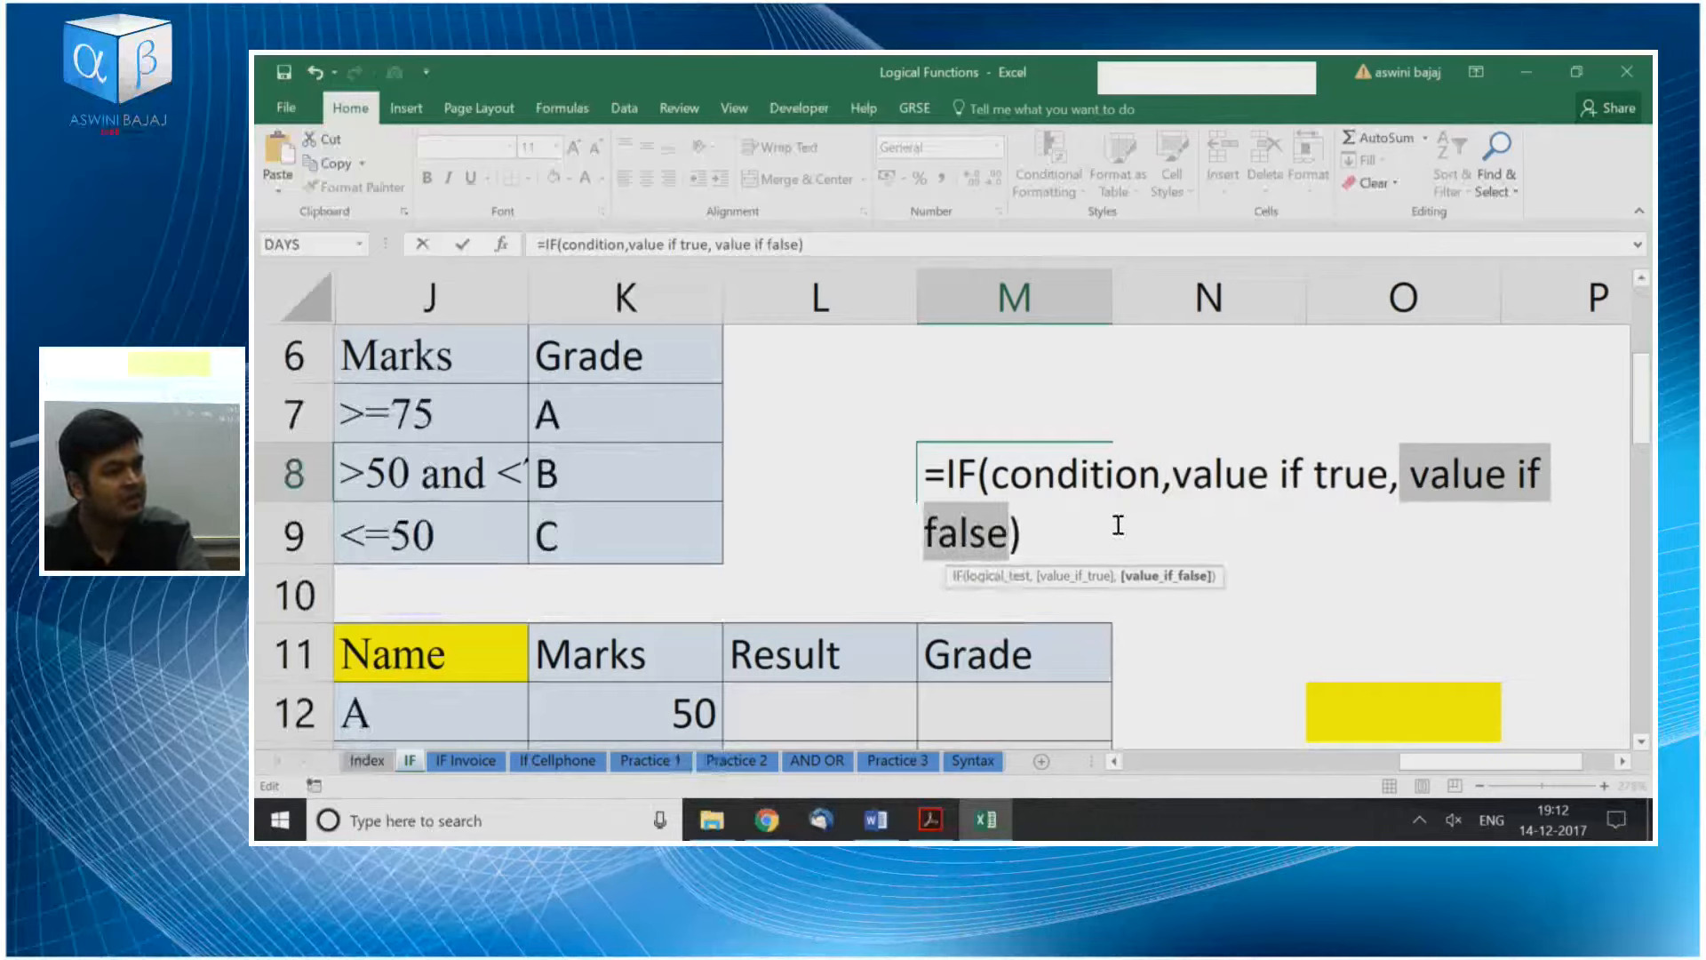
key(Escape)
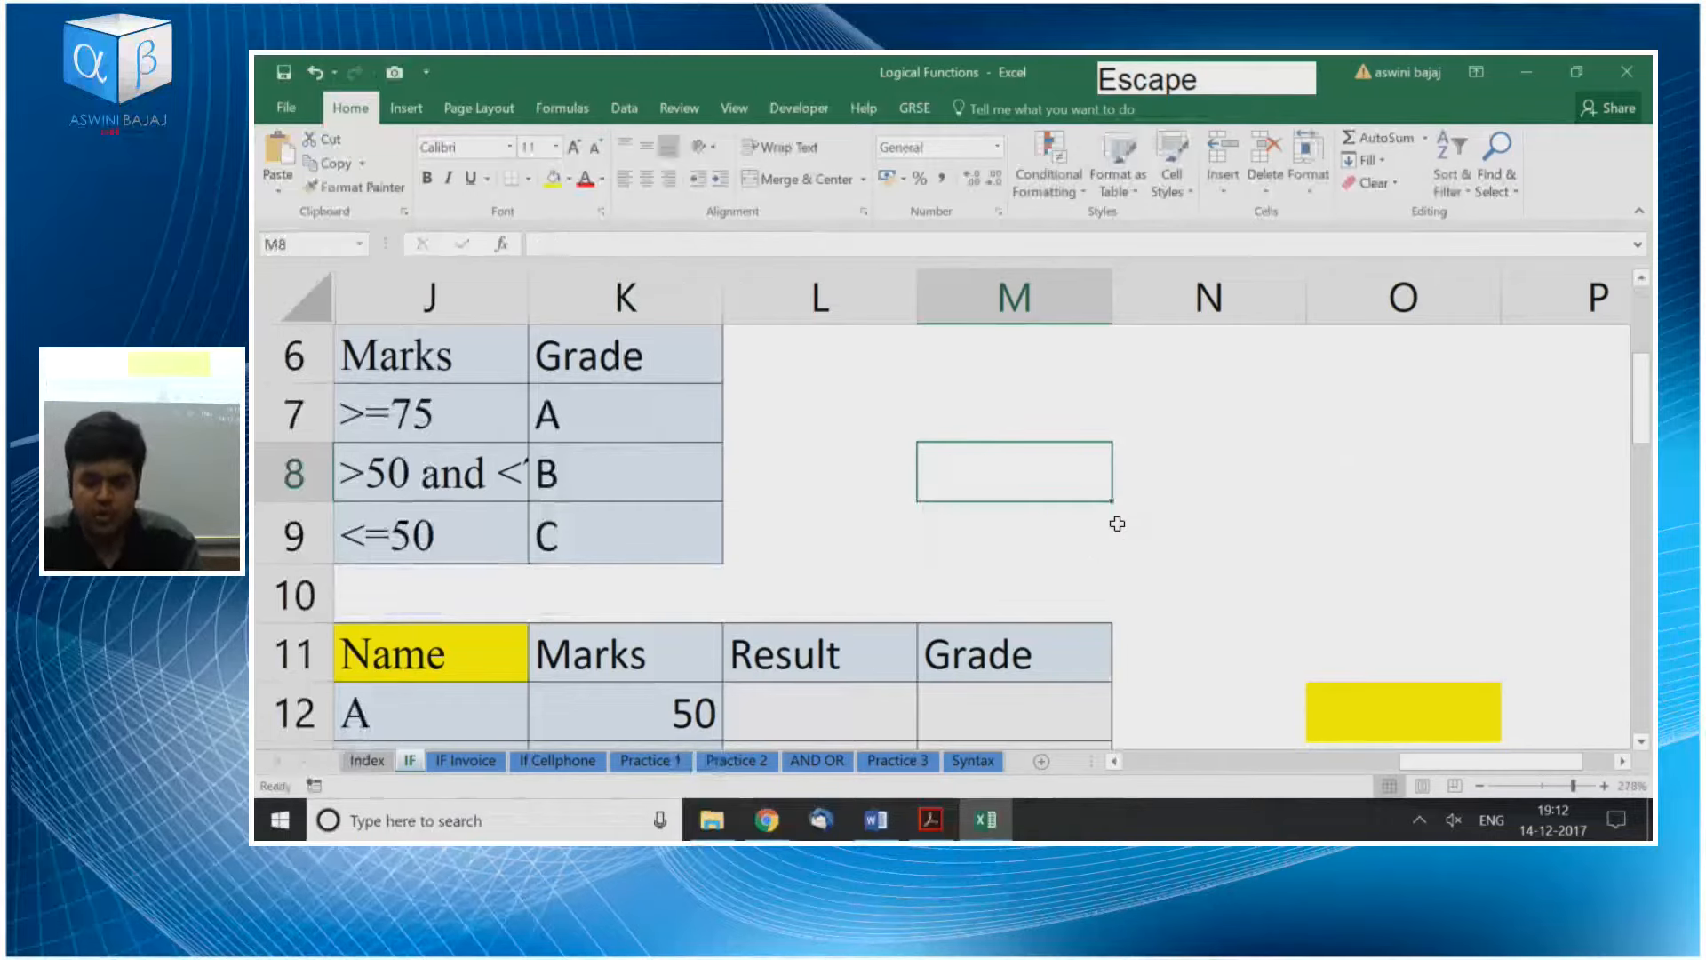
In the first Result cell, L12, begin an IF formula with the condition K12>=50
key(Down)
key(Down)
key(Down)
key(Down)
key(Down)
key(Down)
key(Down)
key(Left)
key(Left)
key(Left)
key(Left)
key(Left)
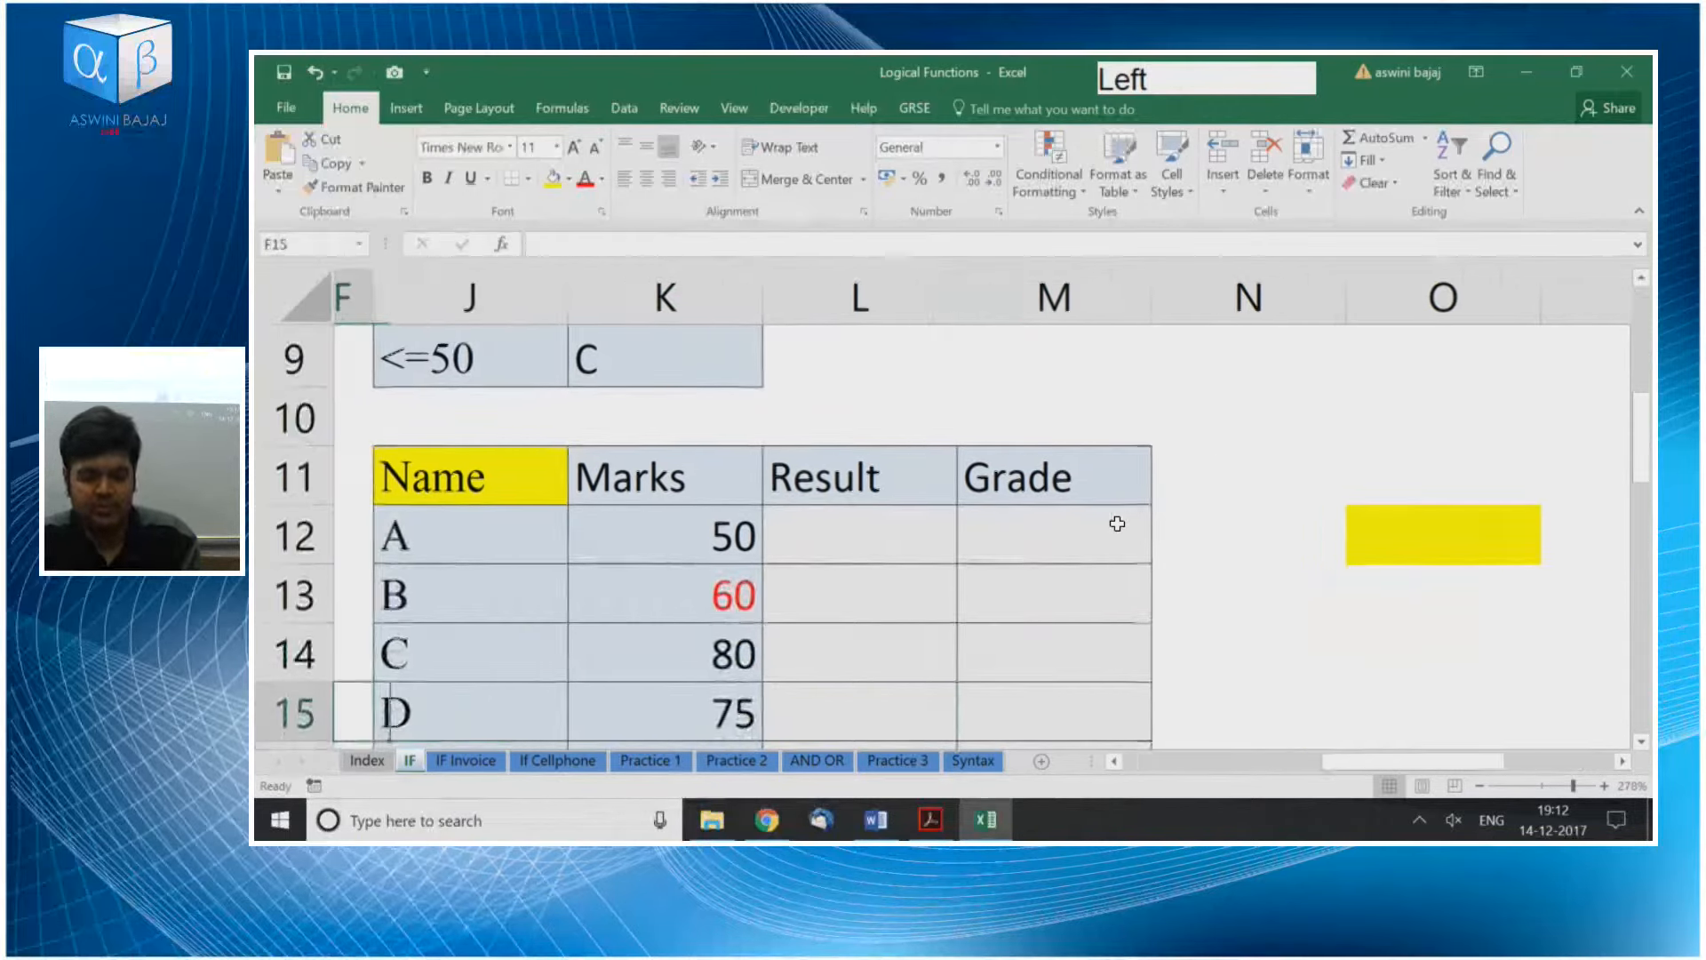
key(Right)
key(Right)
key(Right)
key(Right)
key(Right)
key(Left)
key(Down)
key(Down)
key(Up)
key(Up)
key(Up)
key(Up)
key(Up)
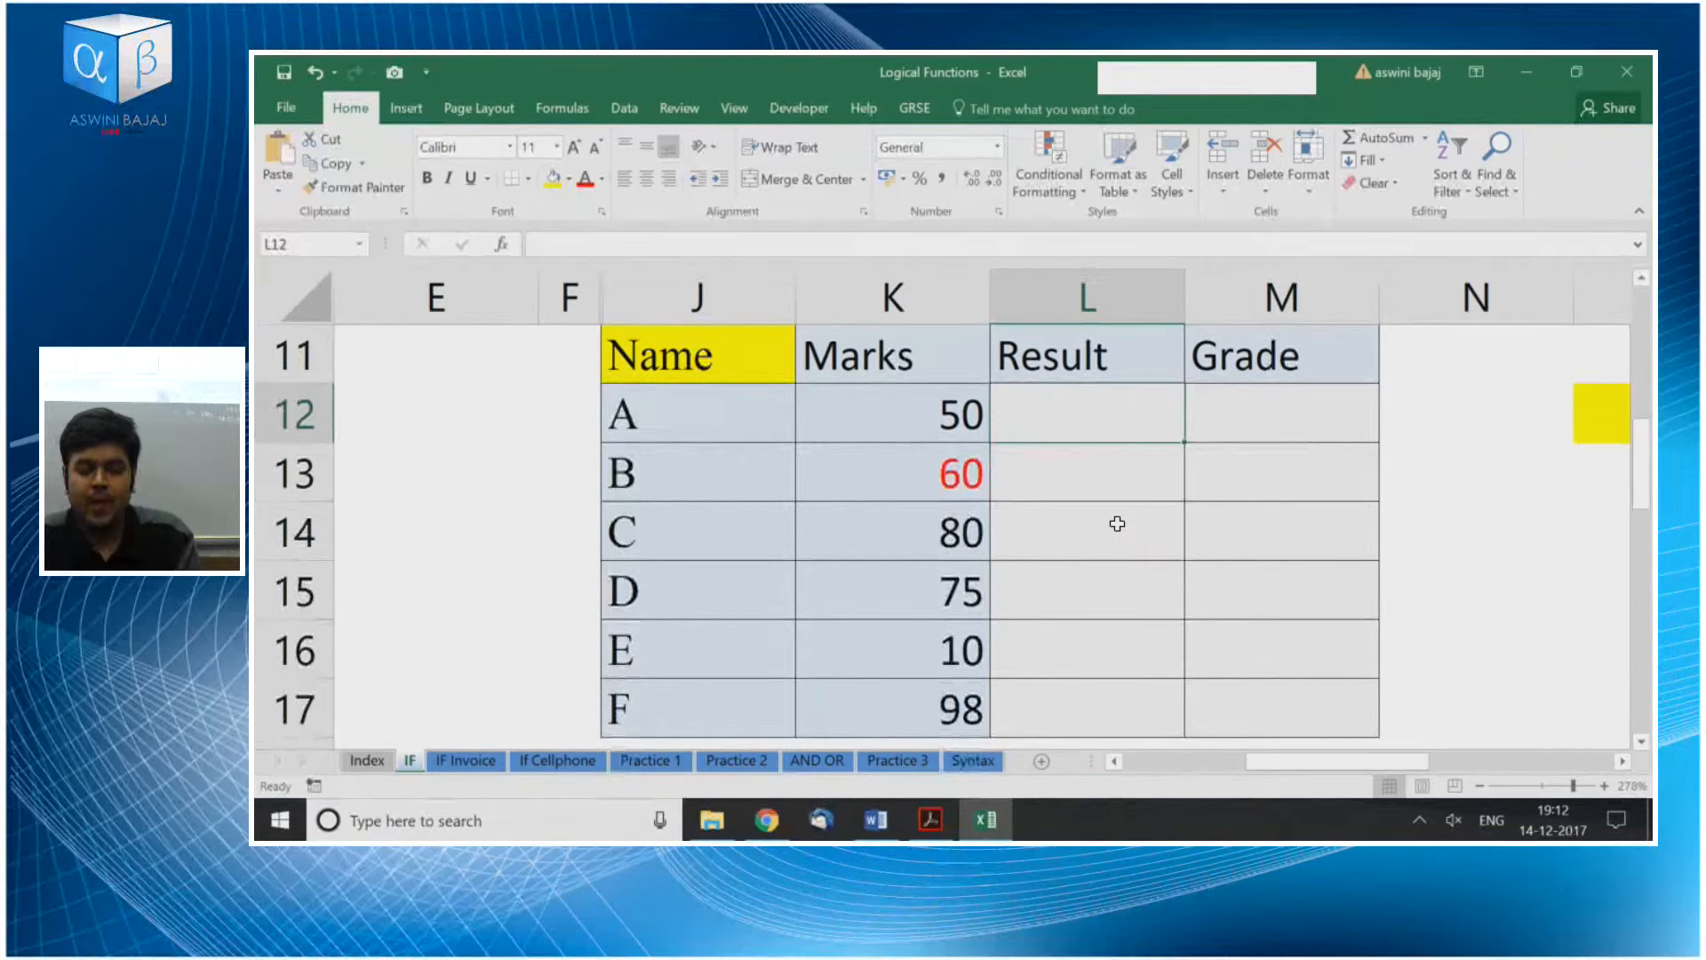
text(=)
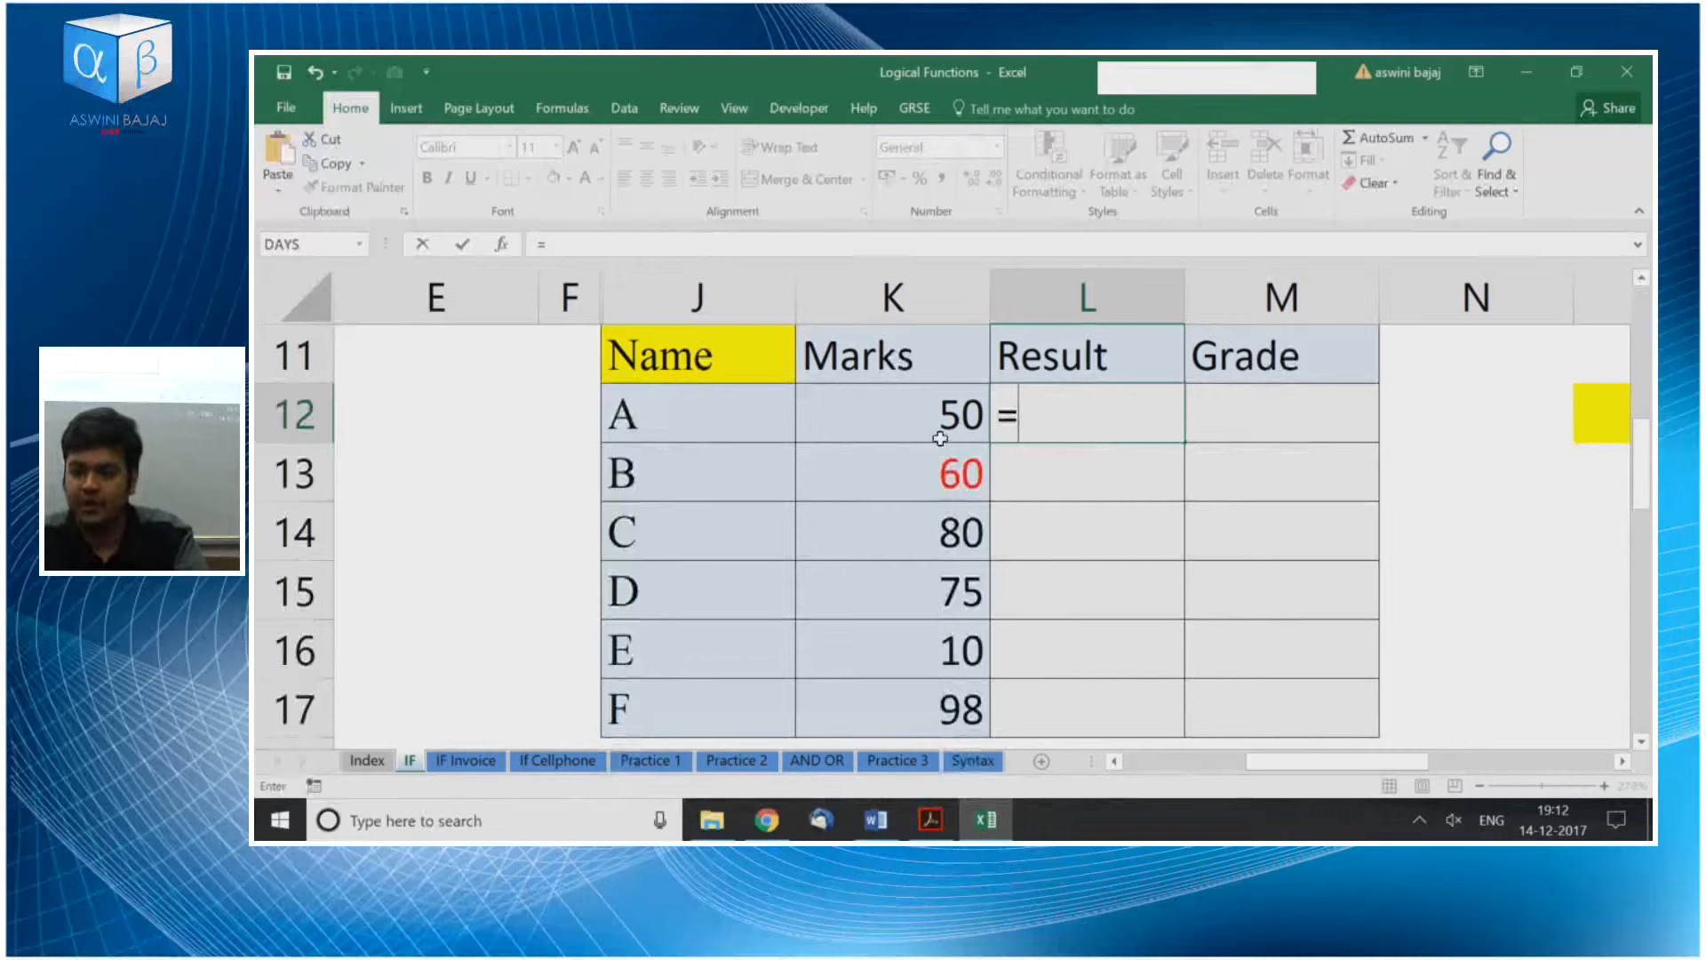
text(=)
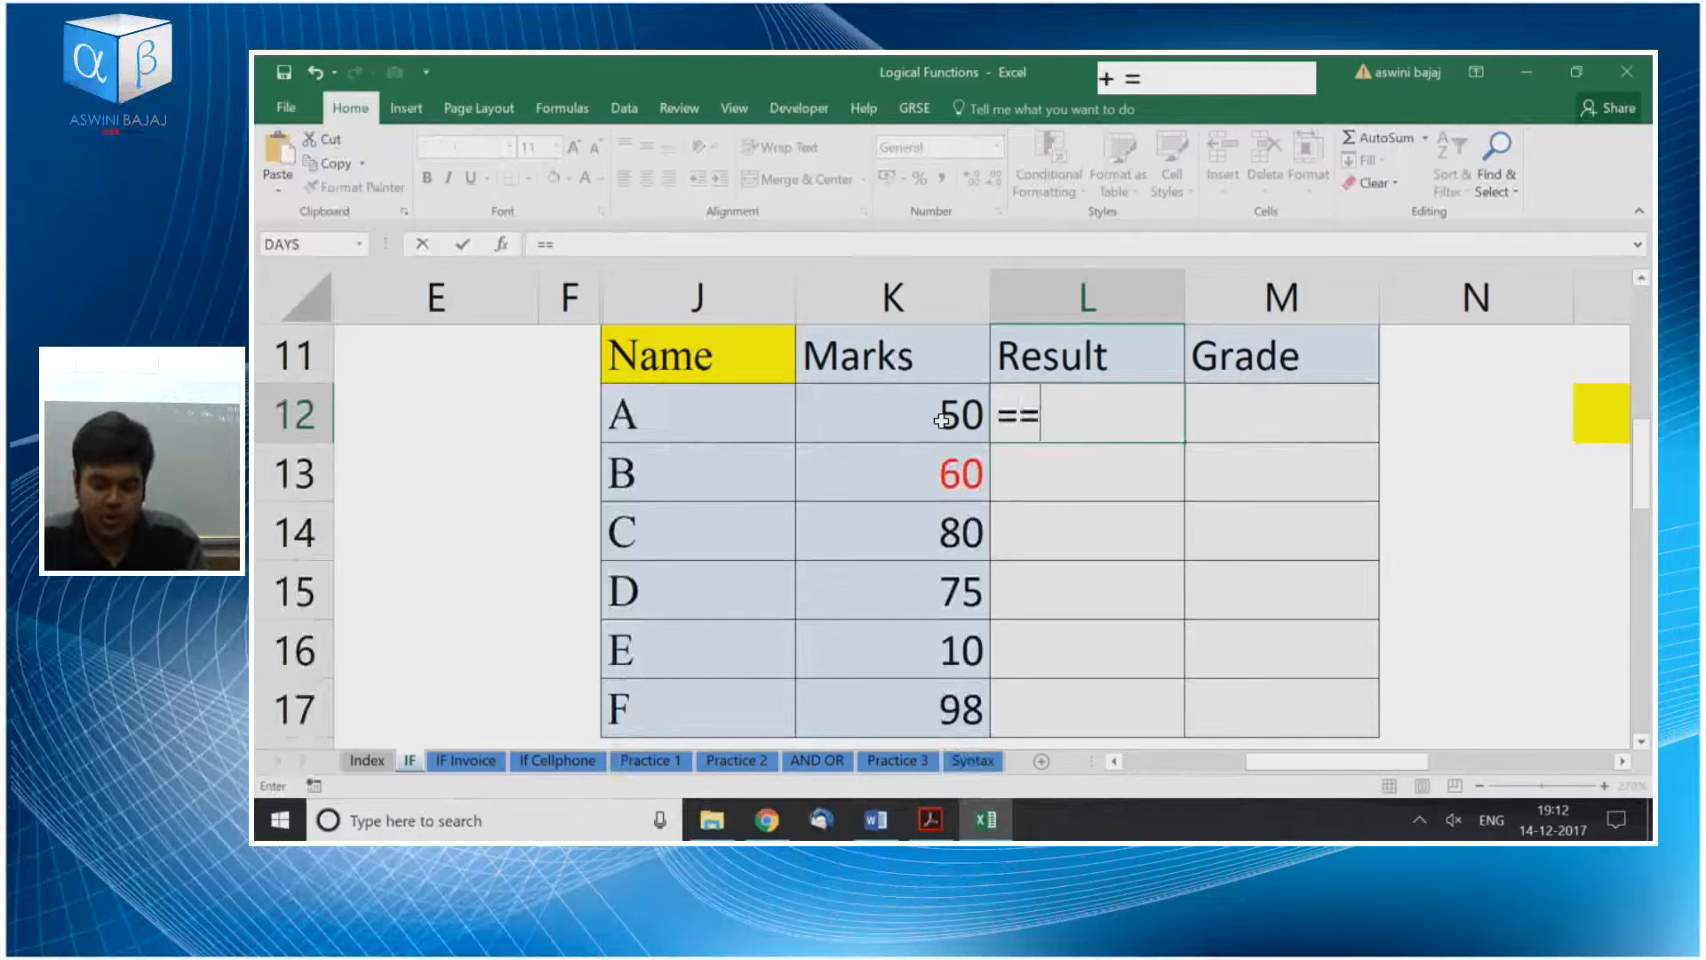
key(BackSpace)
text(if)
key(Tab)
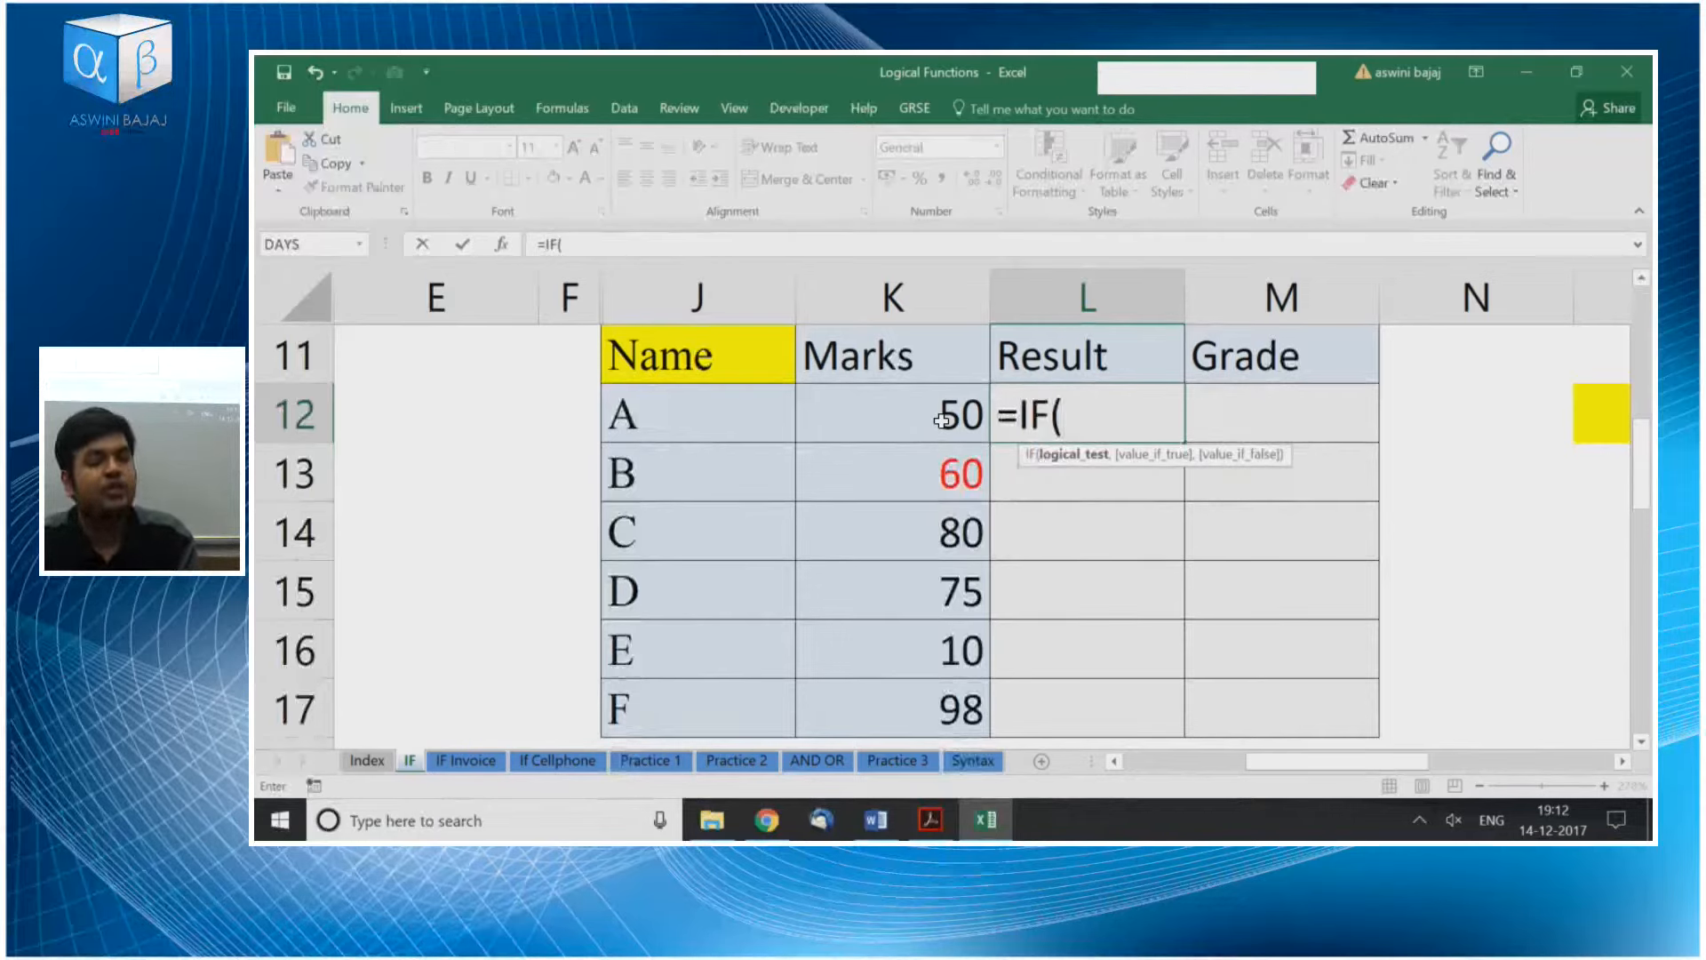
key(Left)
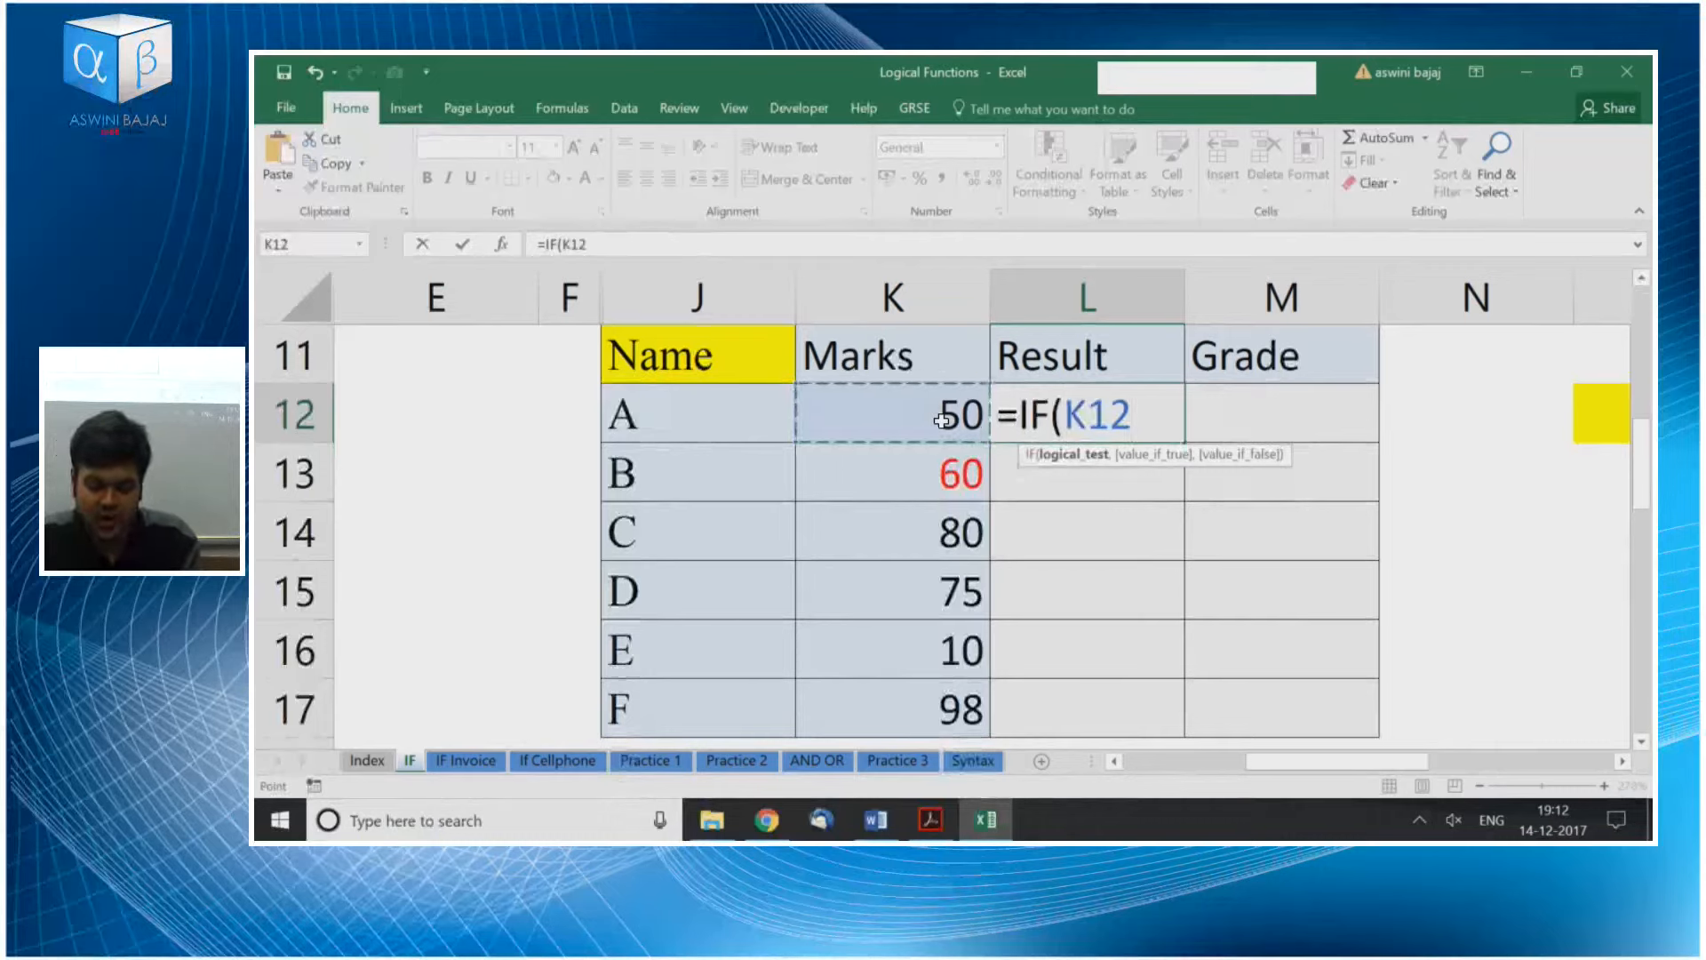
text(>=5-)
key(BackSpace)
text(0)
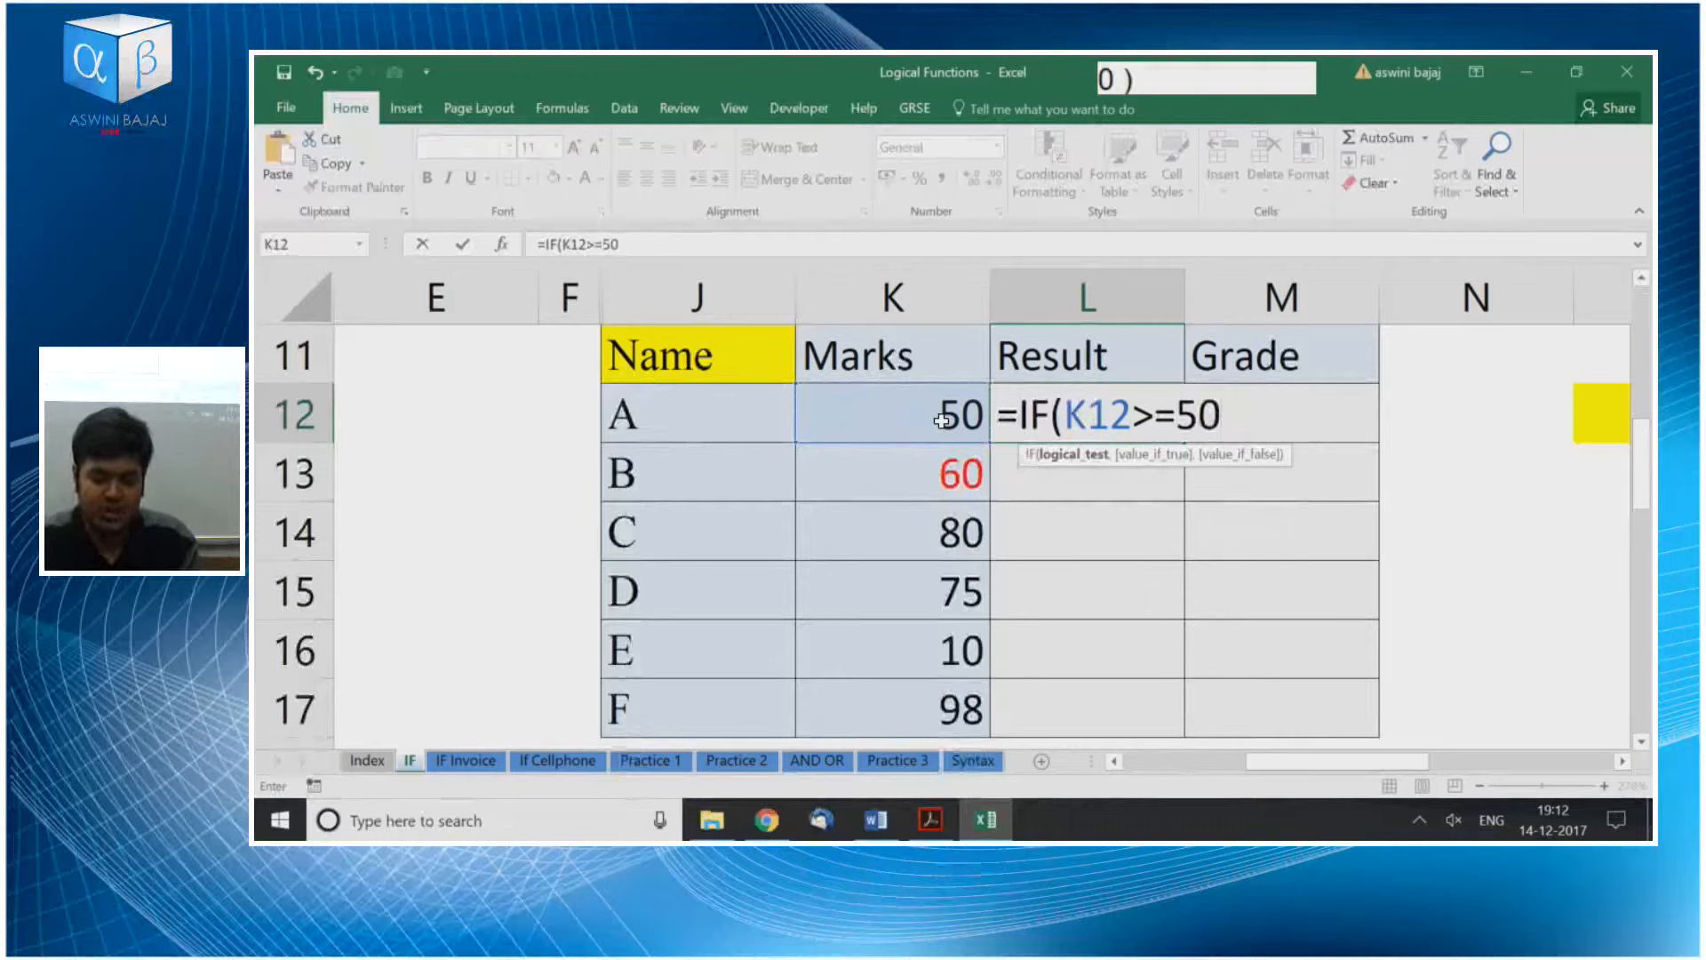
text(,)
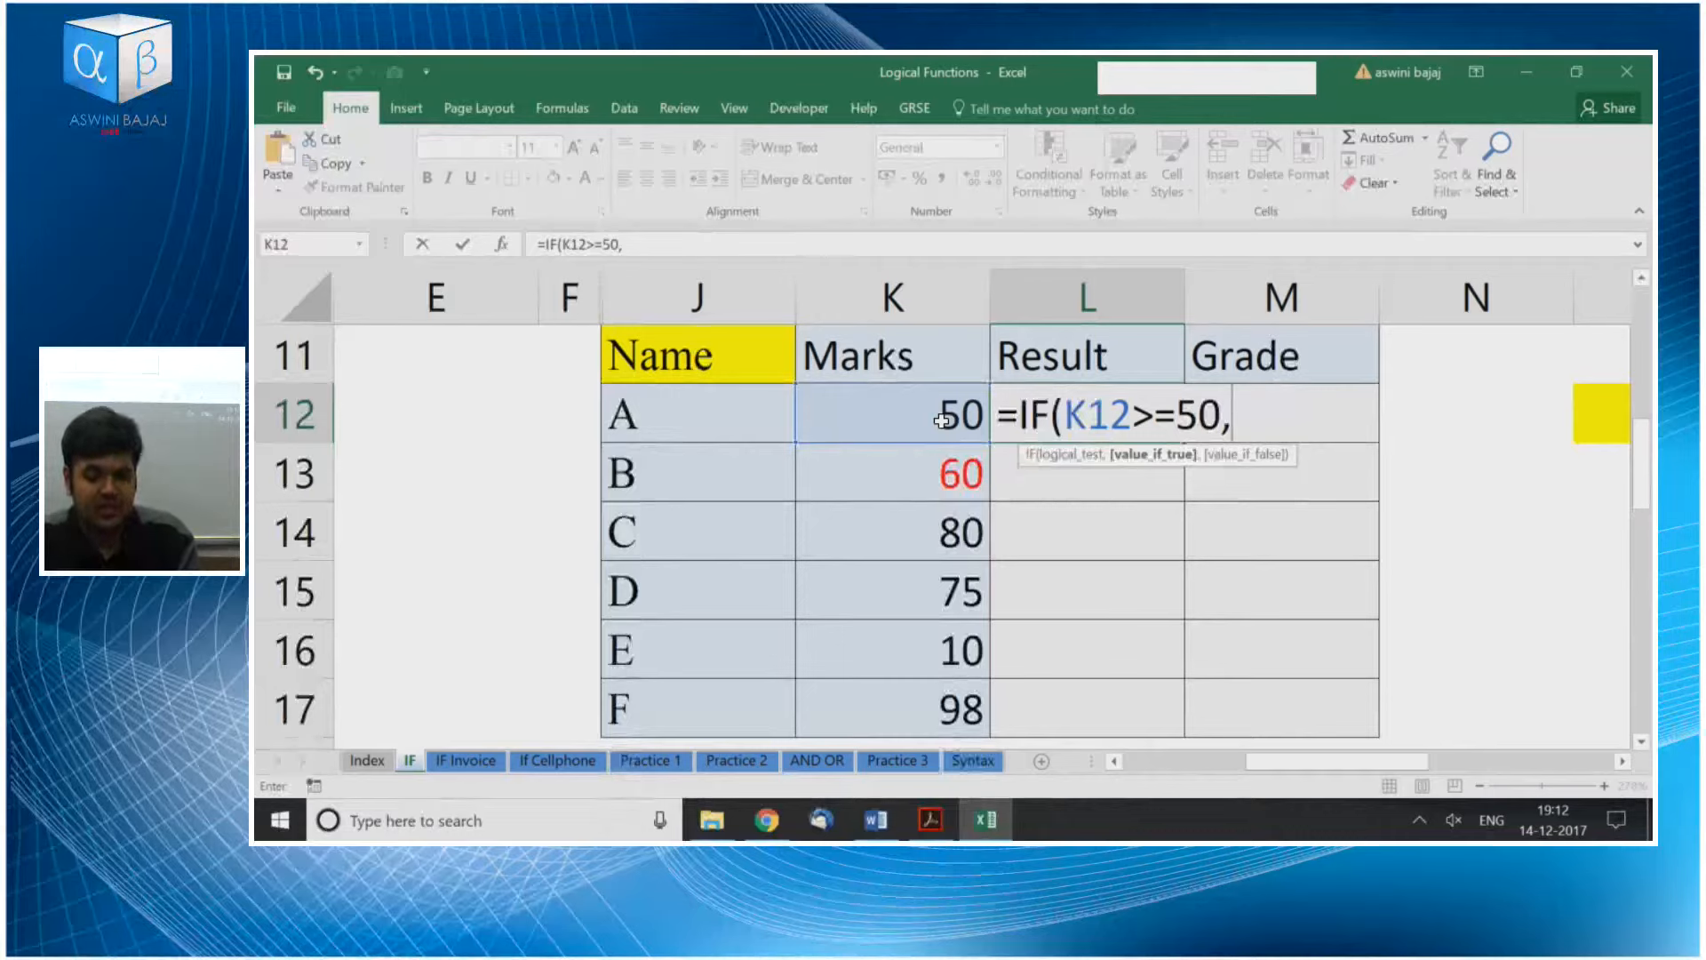
Complete the L12 formula with "Pass" as the value if true and "Fail" as the value if false
text("Pass")
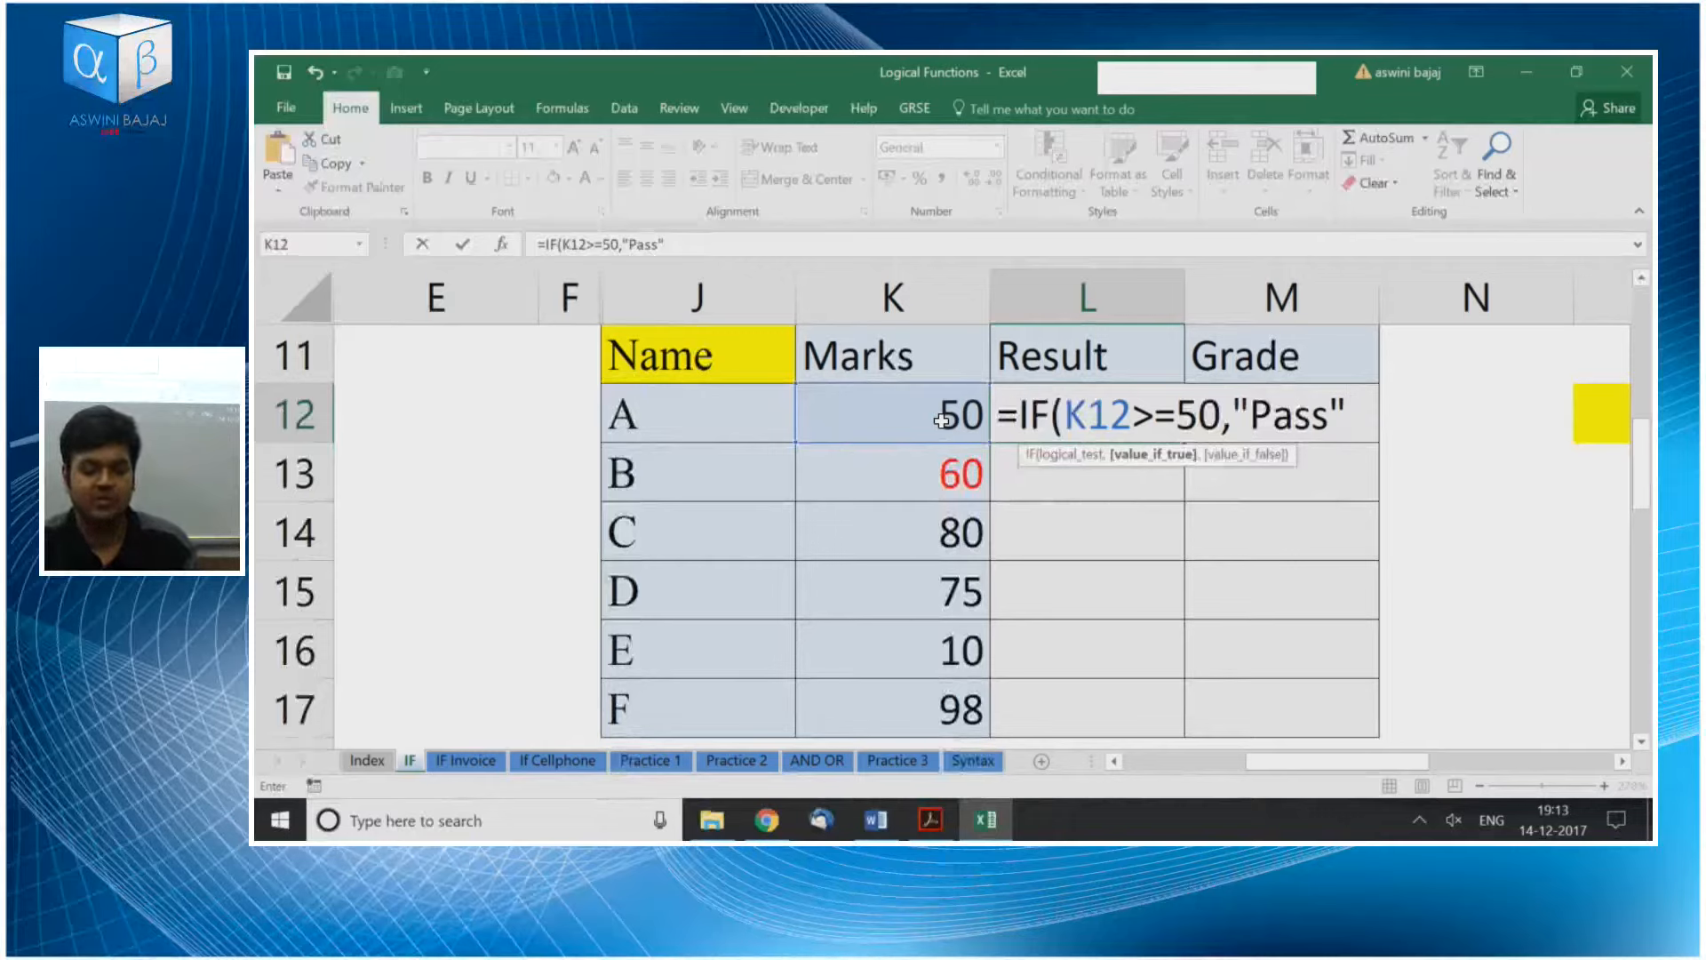
text(,)
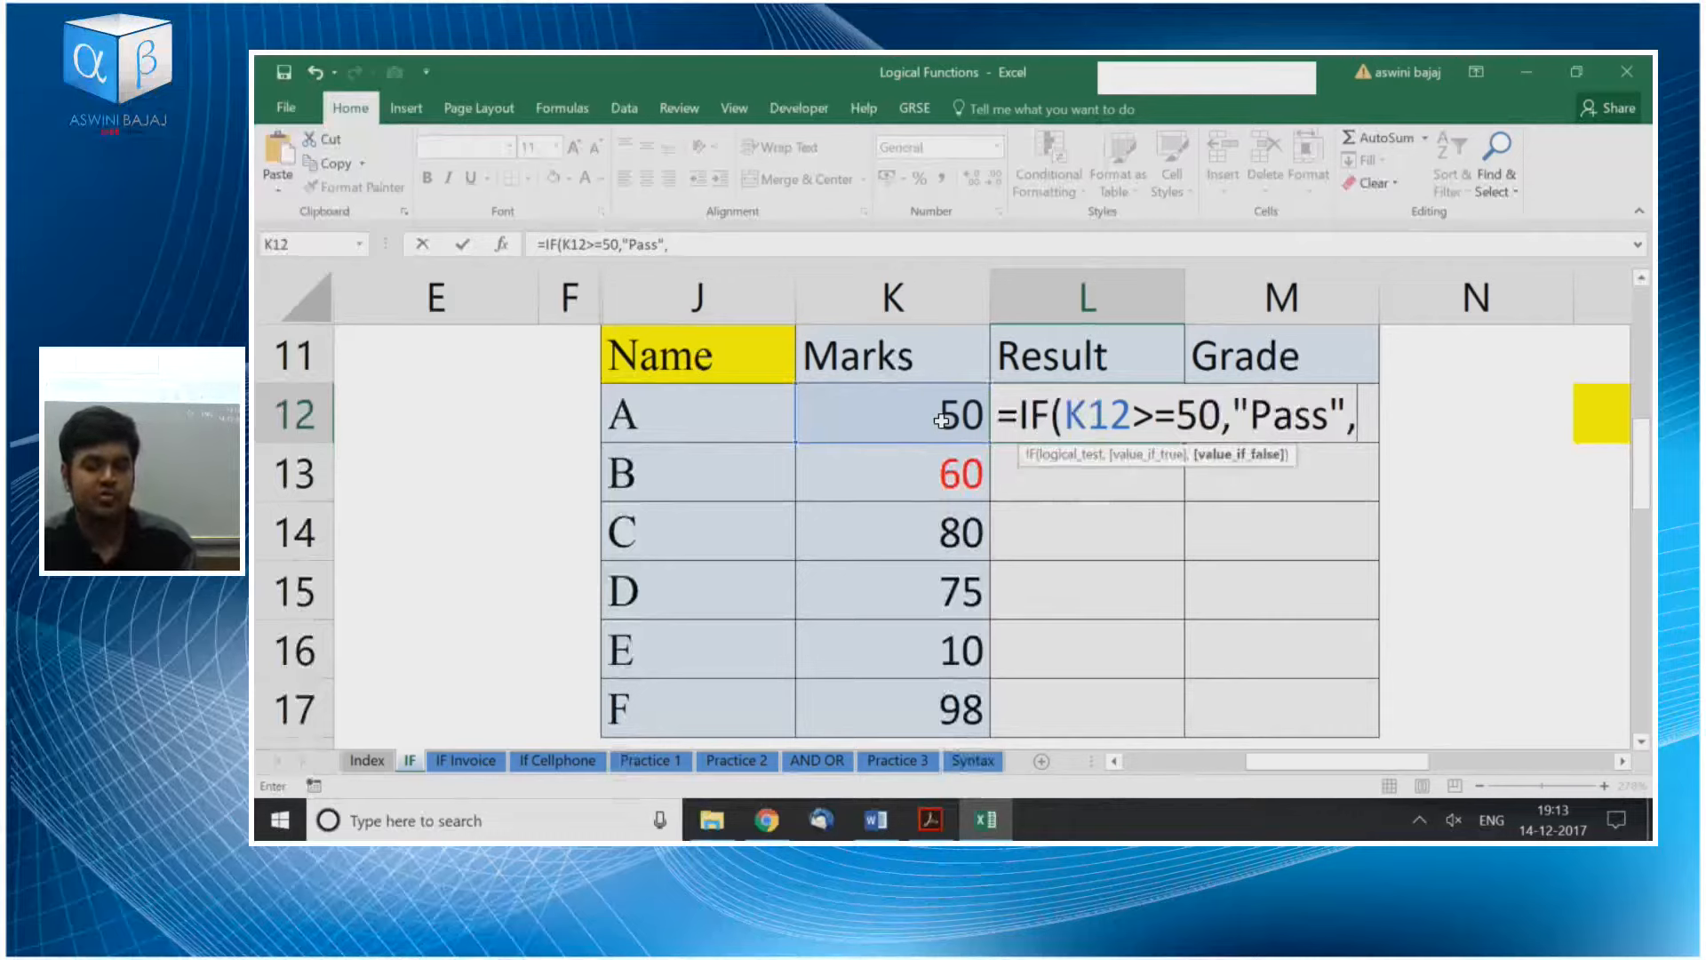
text(")
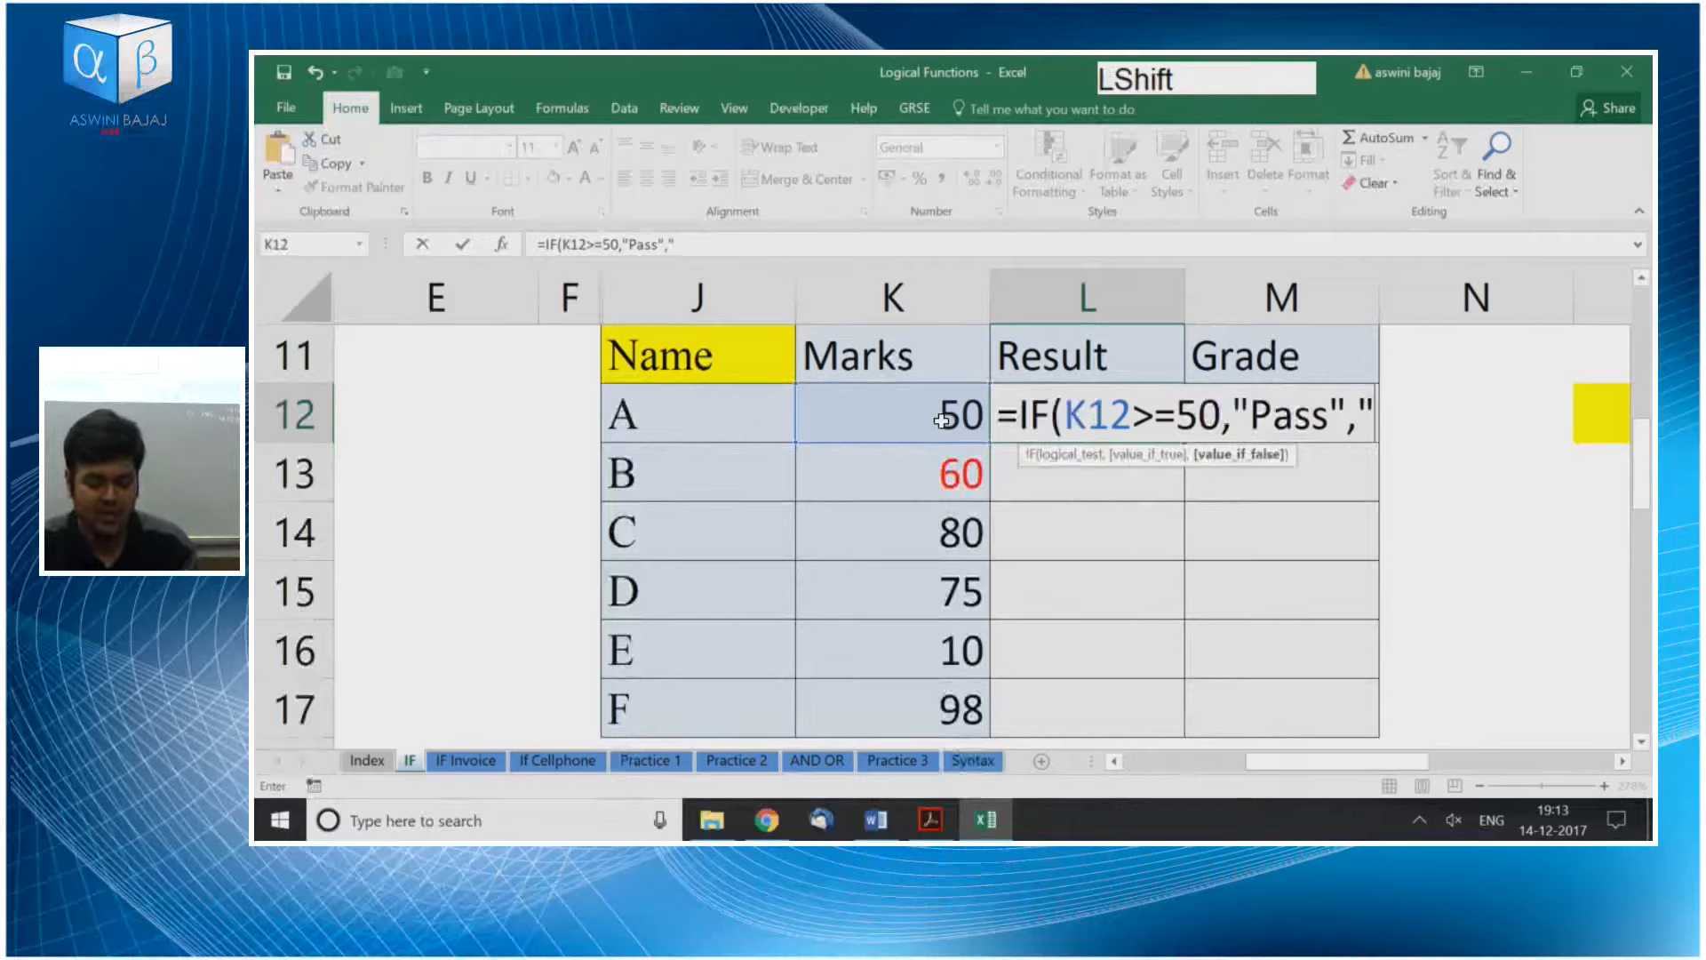
text(Fail")
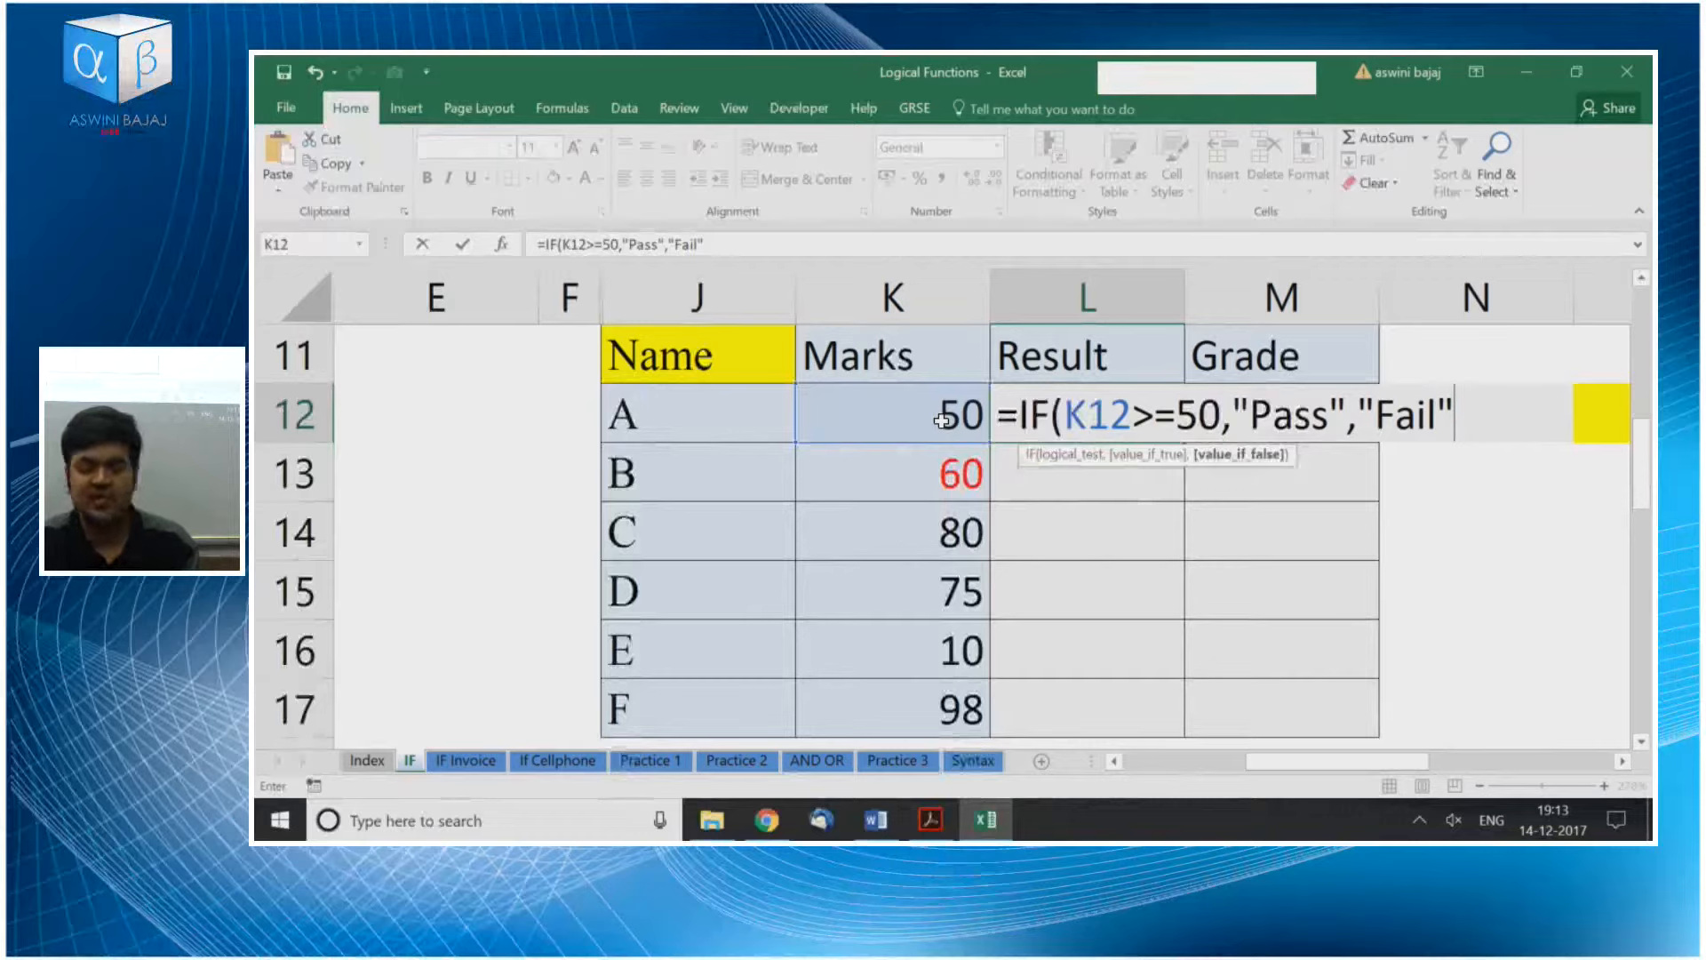
key(Return)
Fill the Result formula from L12 down to L17 for all the students
key(Left)
key(ctrl+Down)
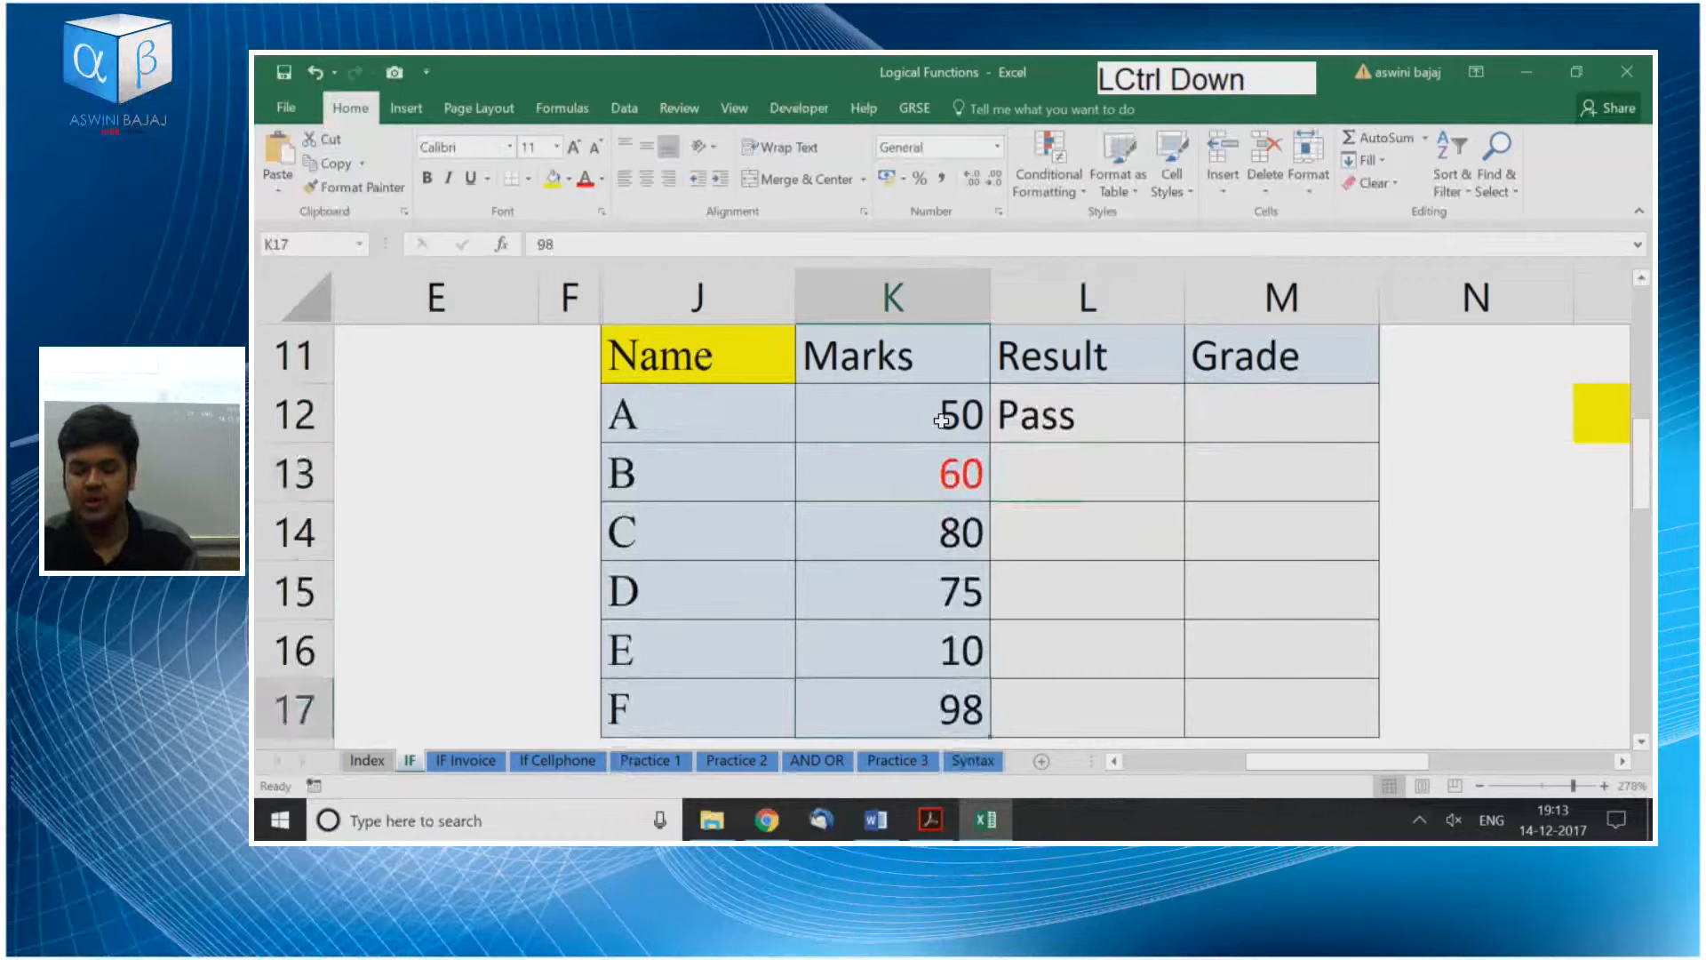
key(Right)
key(ctrl+shift+Up)
key(ctrl+d)
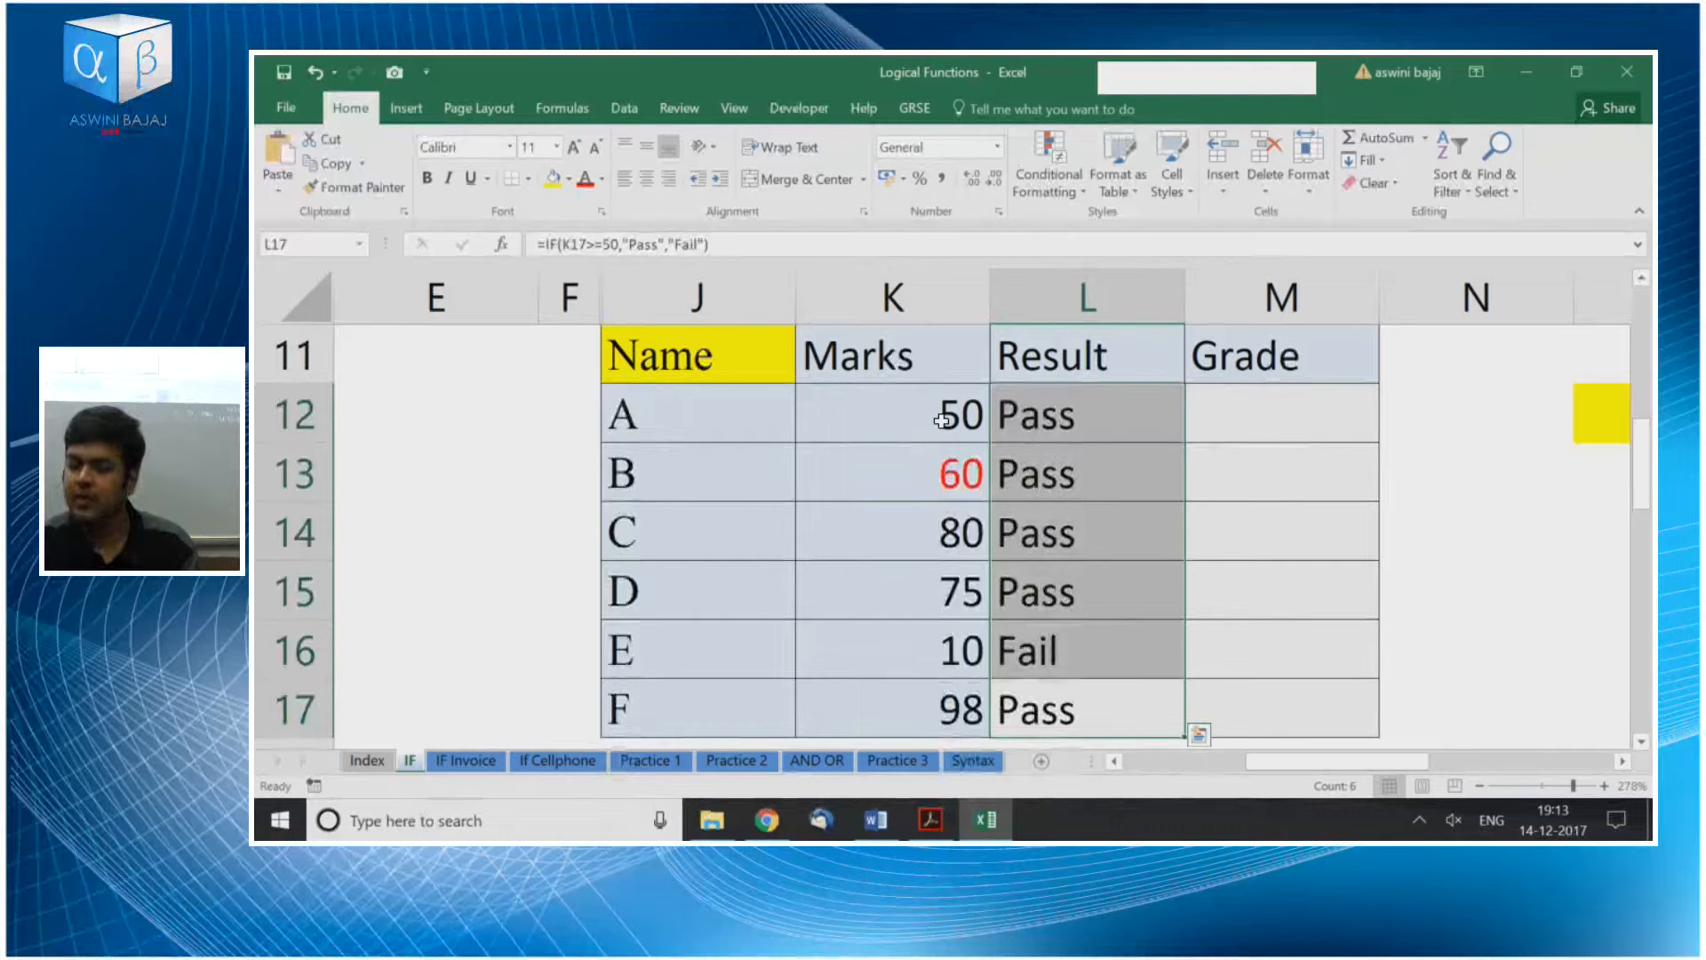
Add a conditional formatting rule giving Result cells that contain Pass a Light Red Fill with Dark Red Text
click(1049, 169)
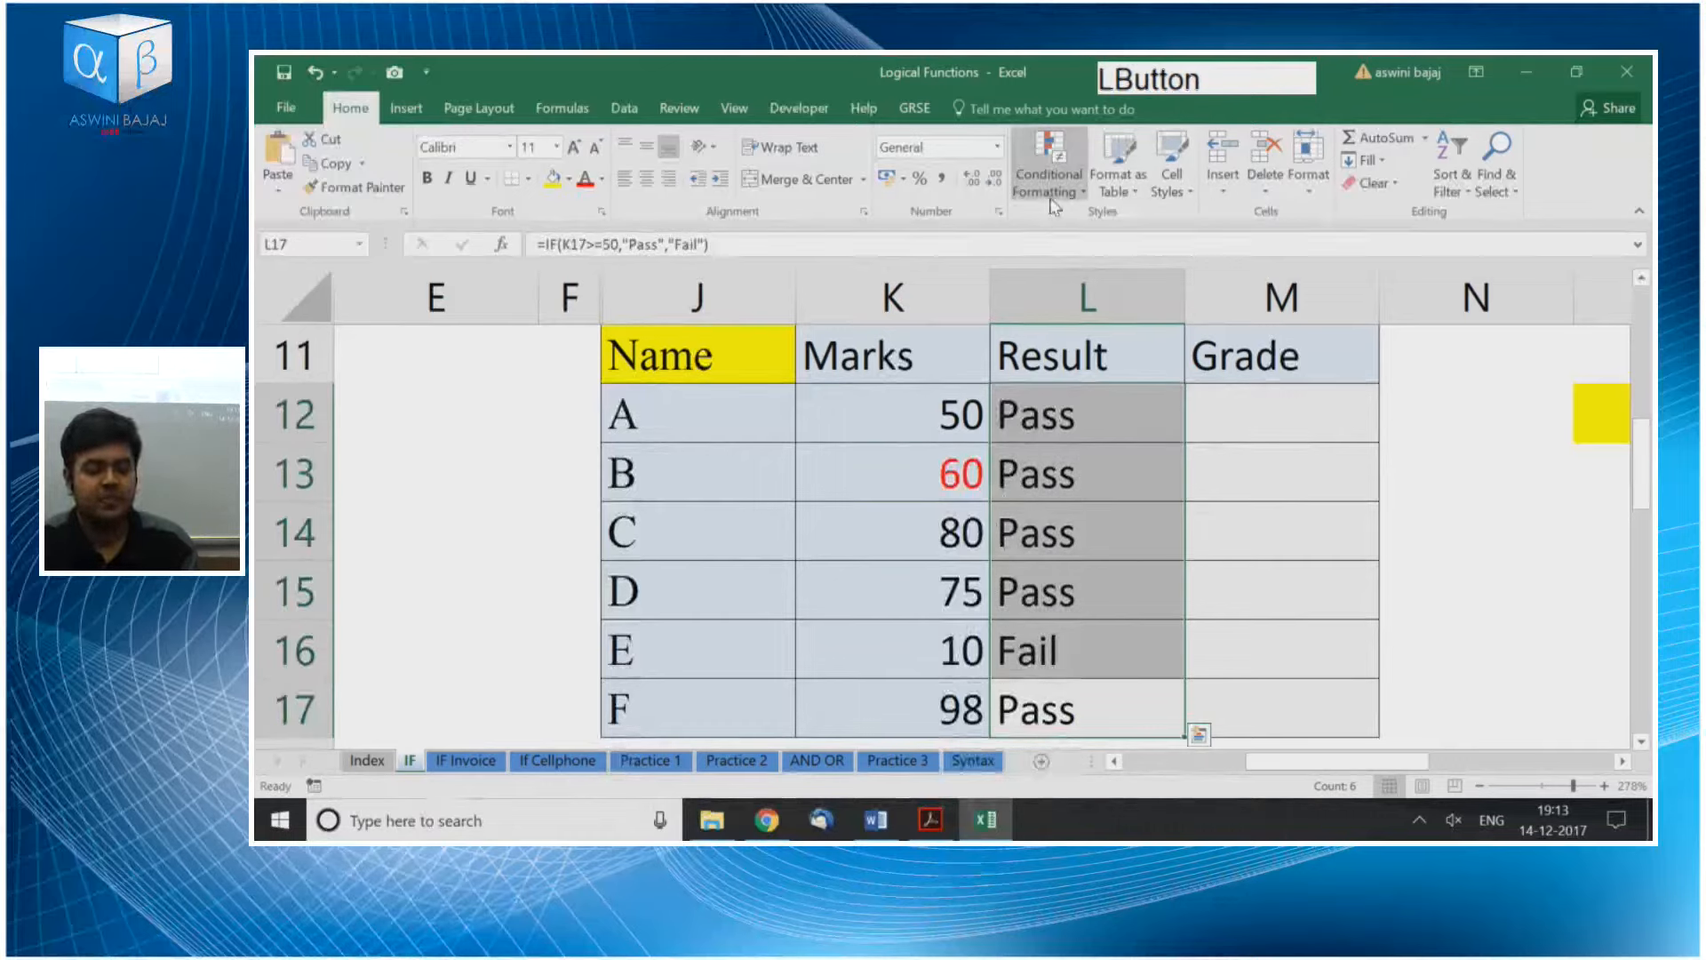
mouse_move(1084, 247)
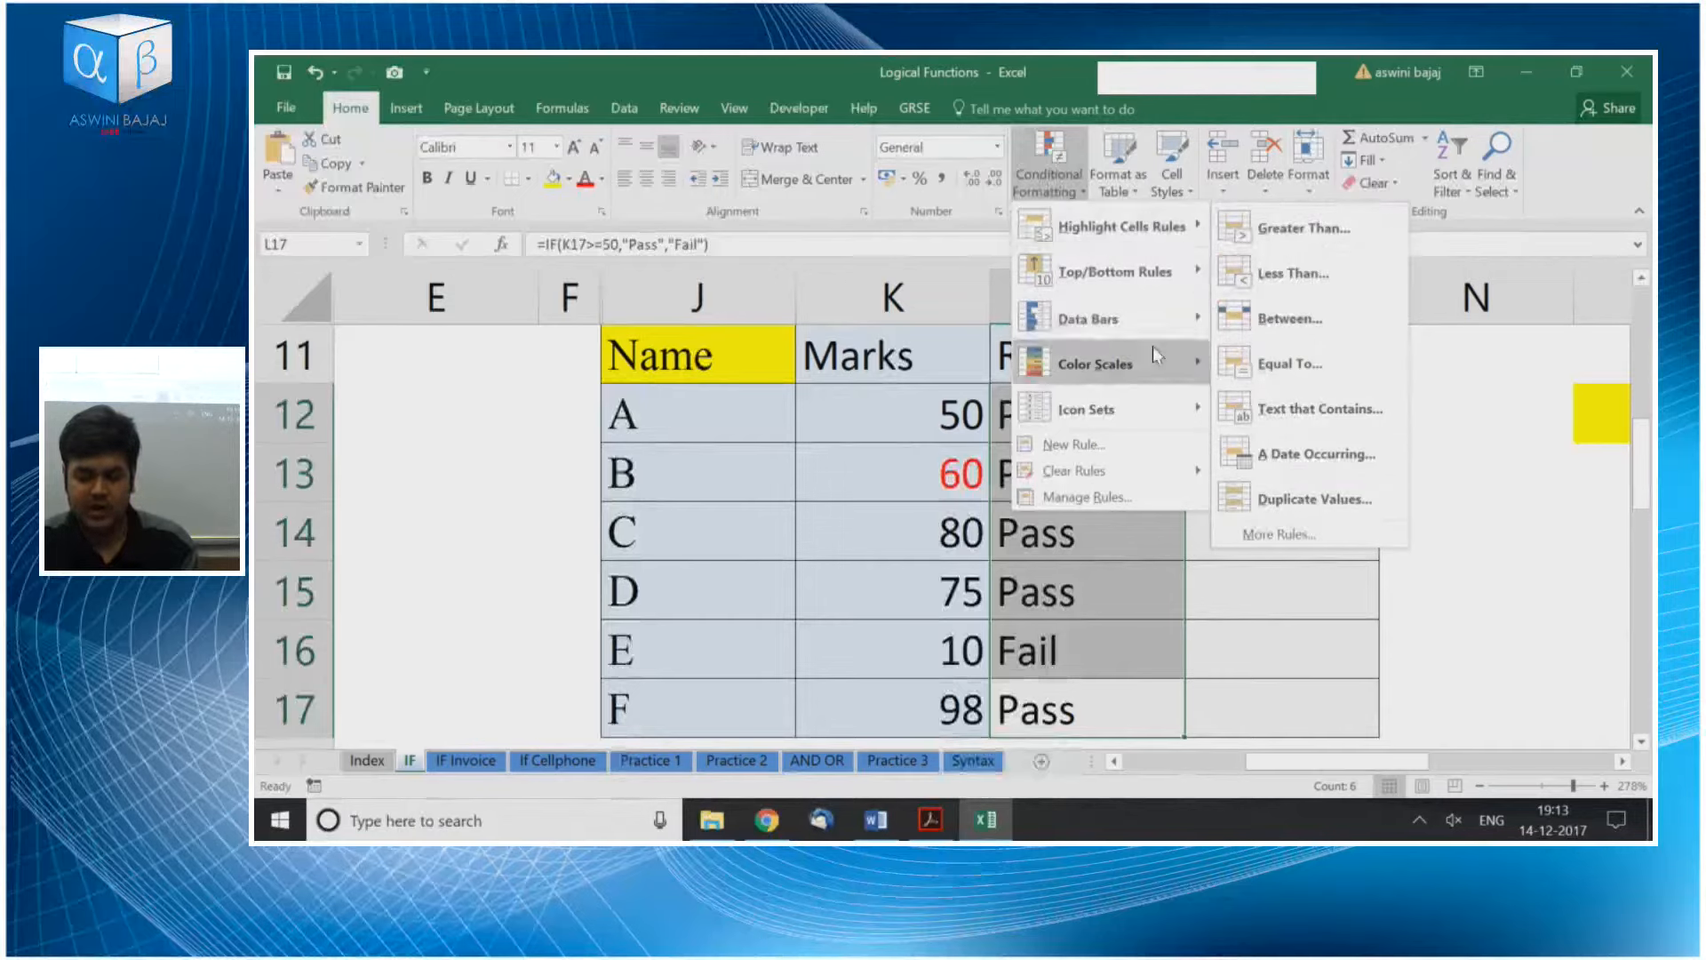
click(1302, 407)
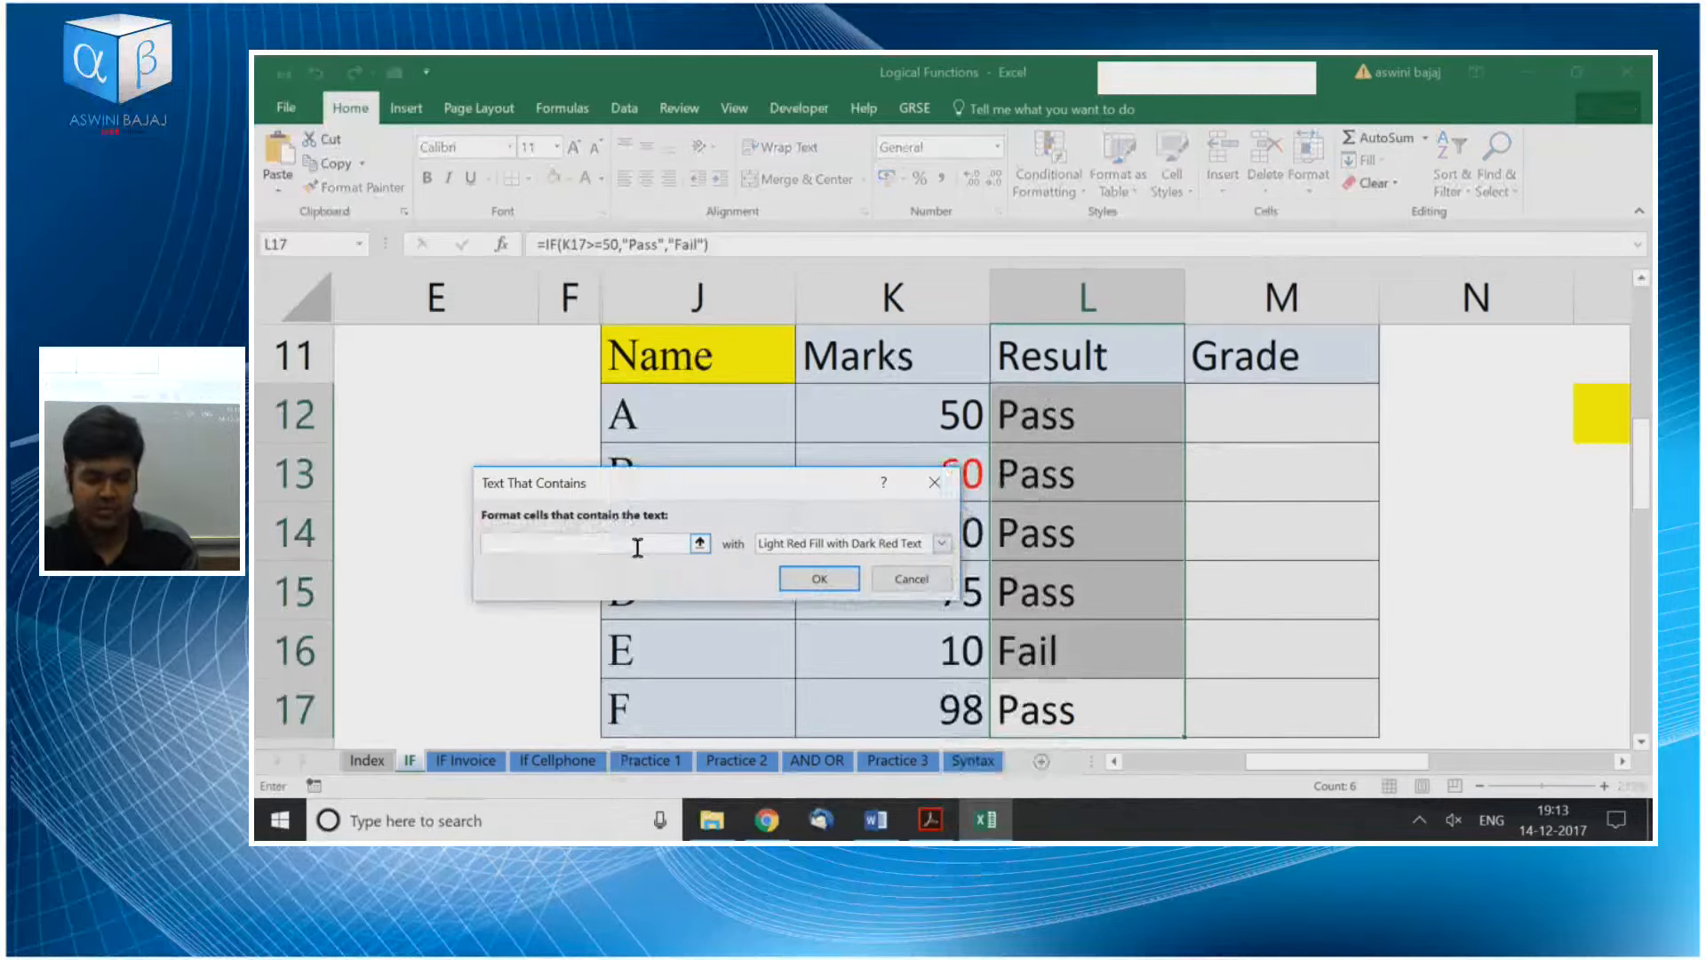
text(Pass)
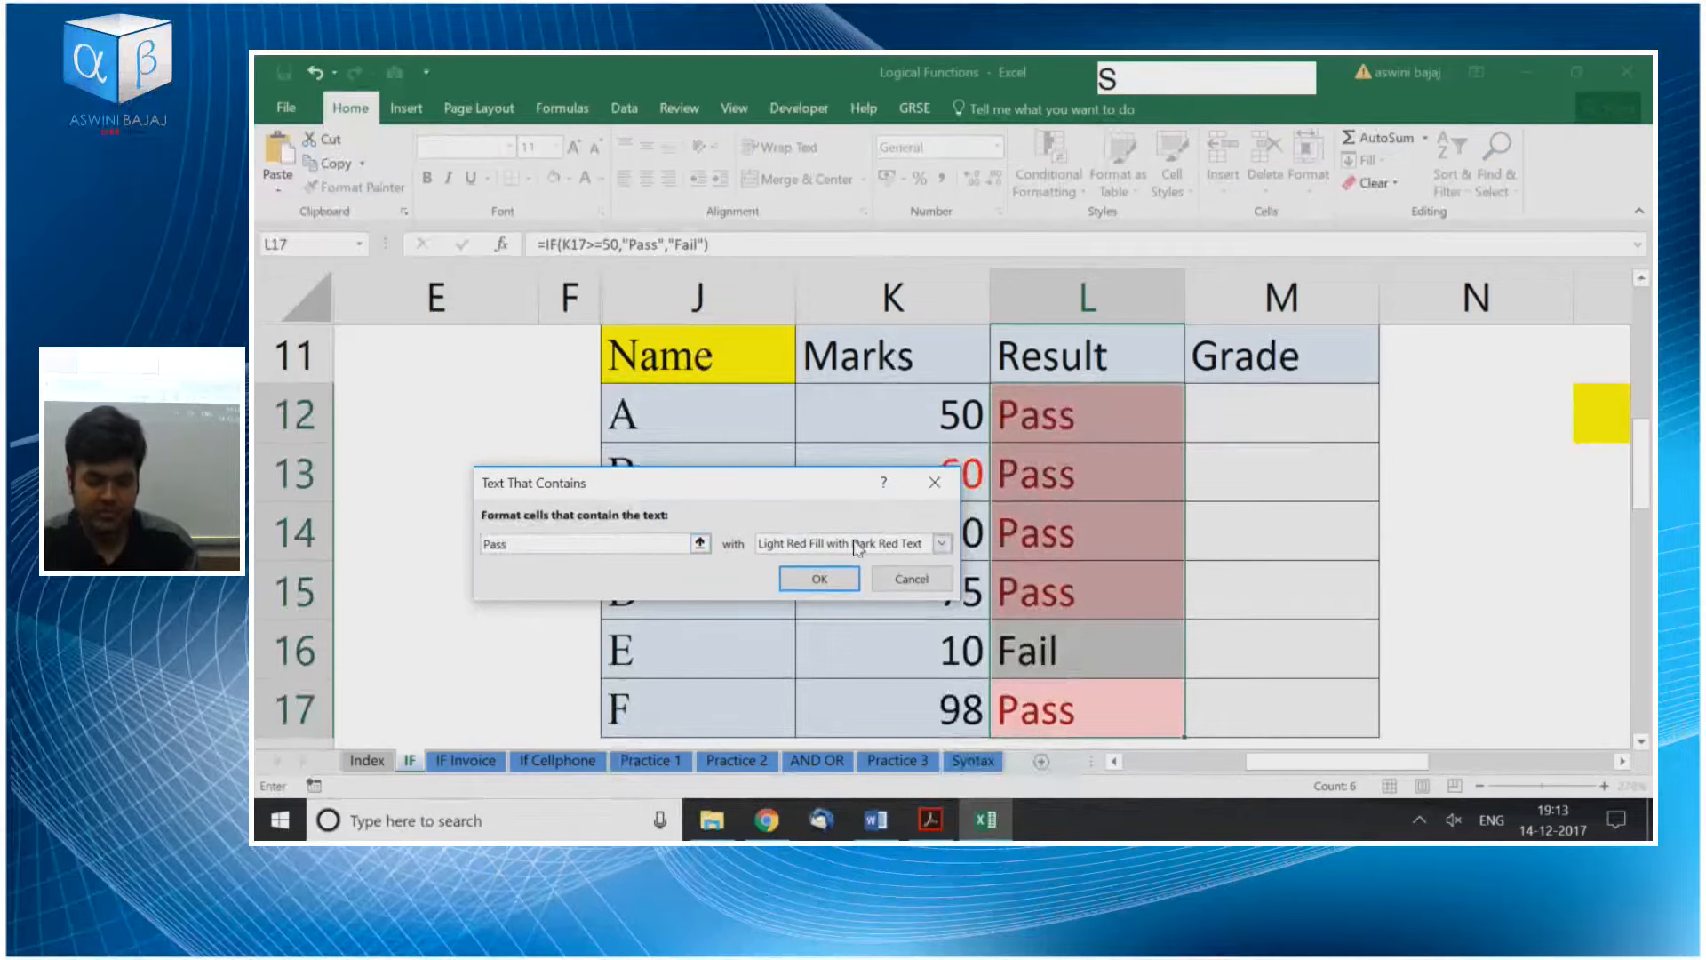
click(819, 578)
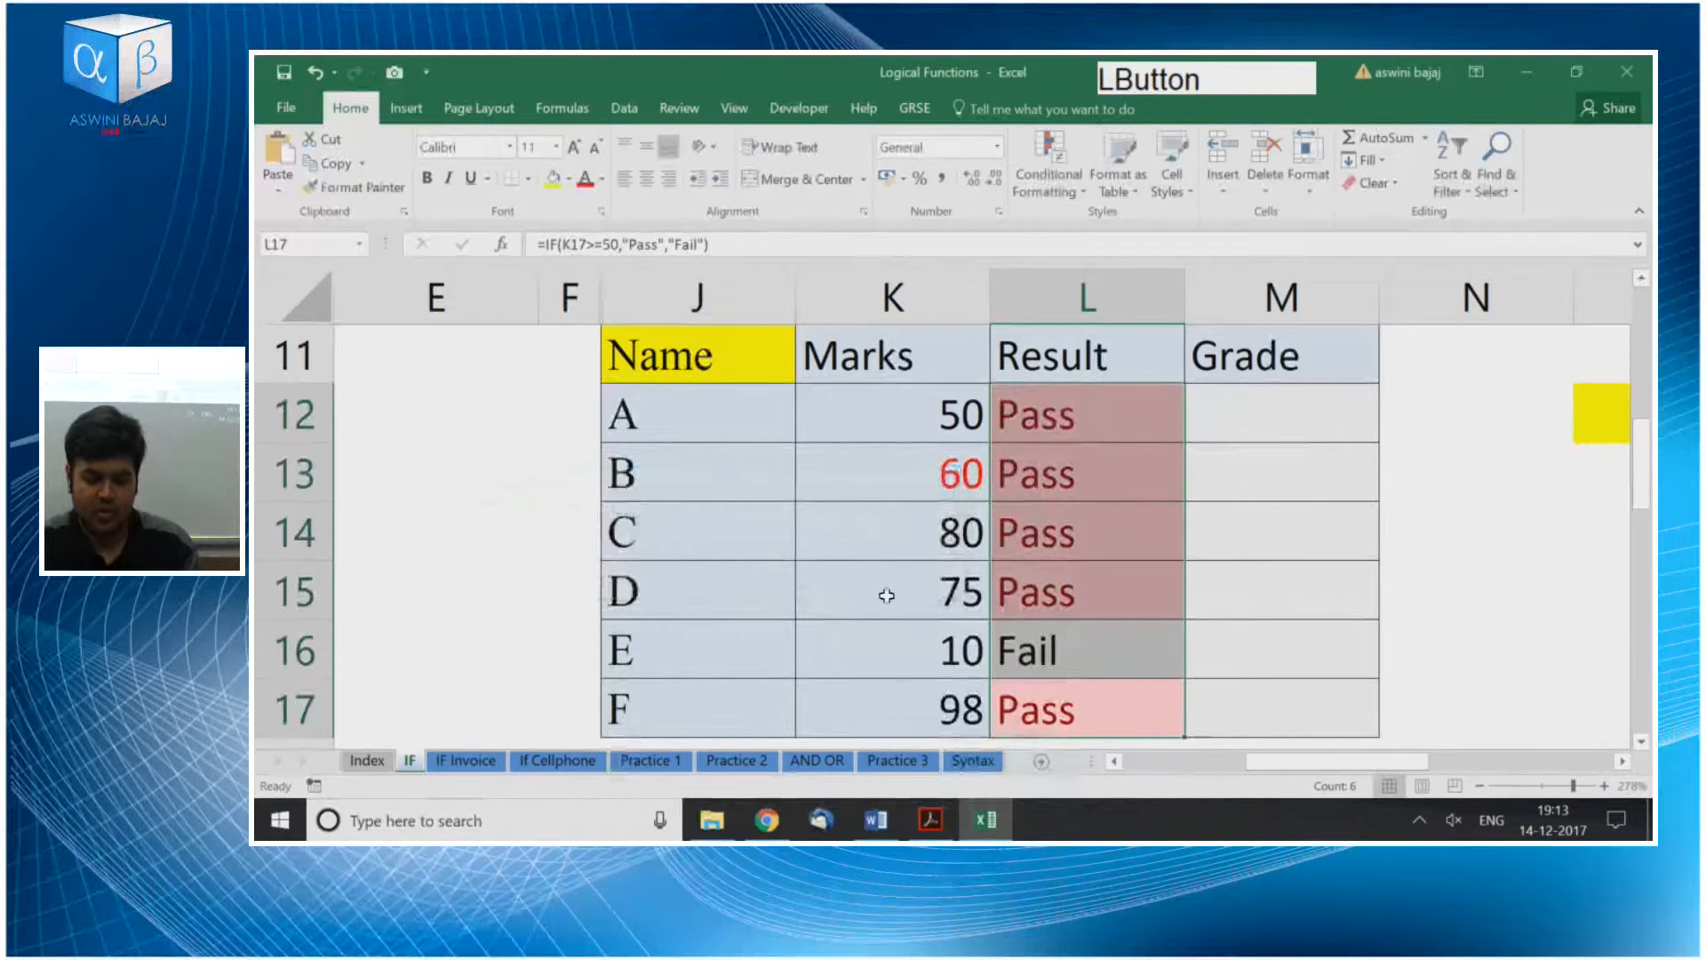
Add a conditional formatting rule giving Result cells that contain Fail a Green Fill with Dark Green Text
click(1049, 173)
mouse_move(1119, 228)
click(1258, 406)
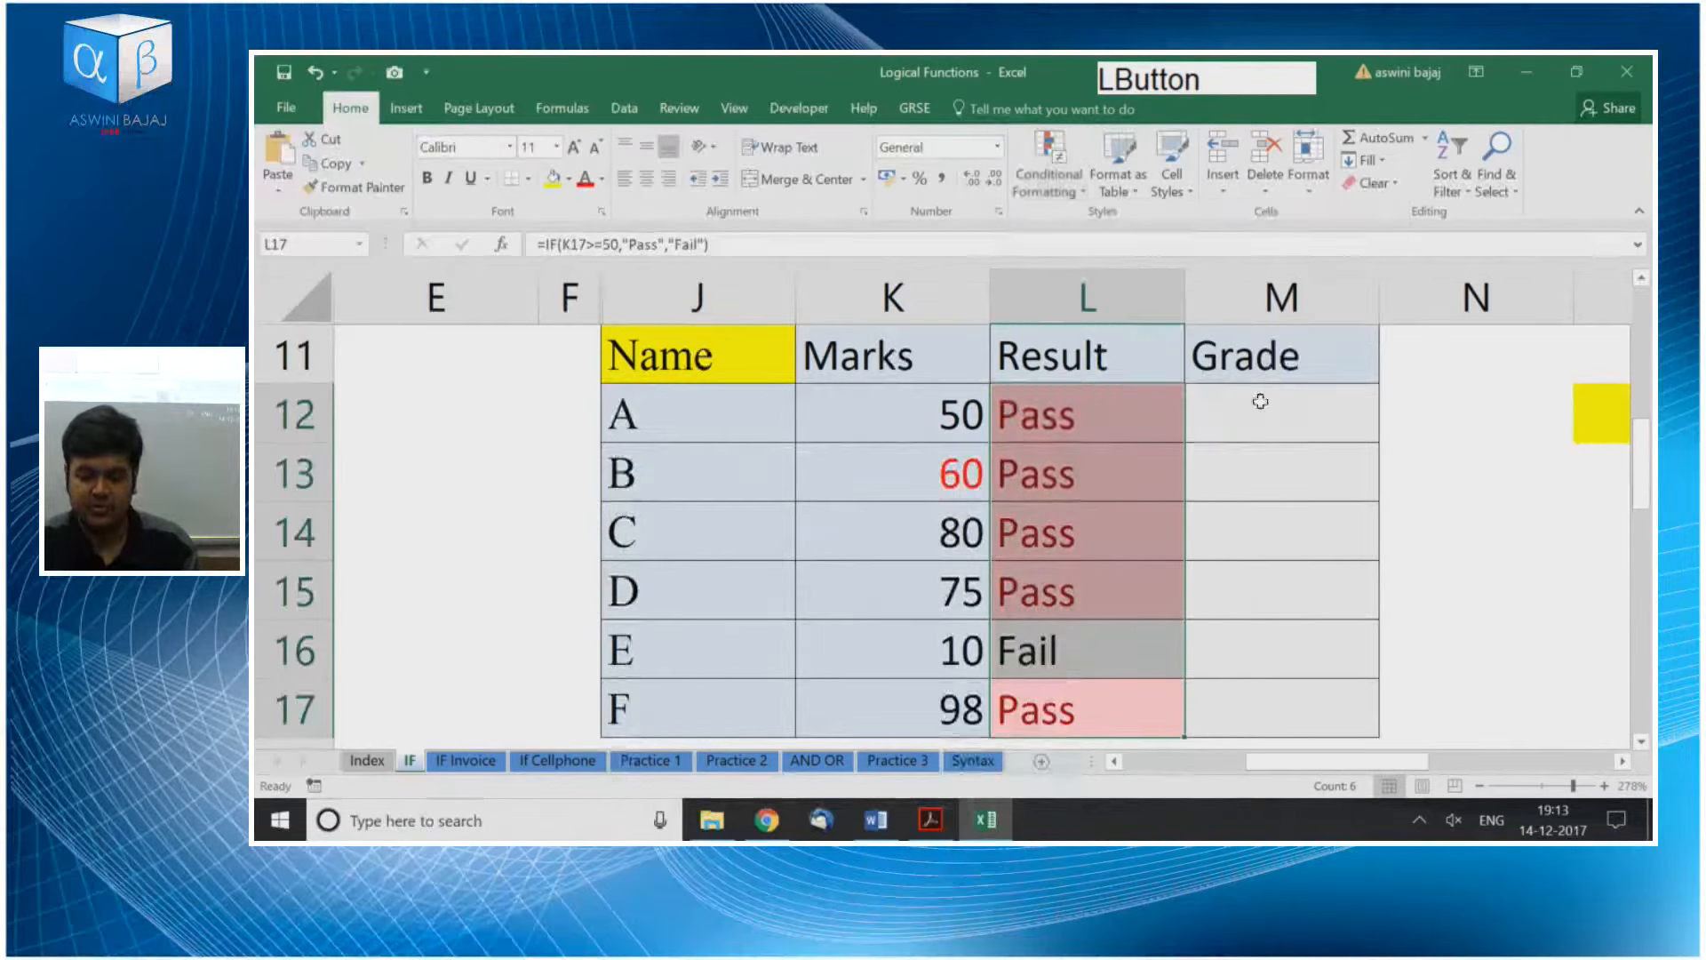
text(Fail)
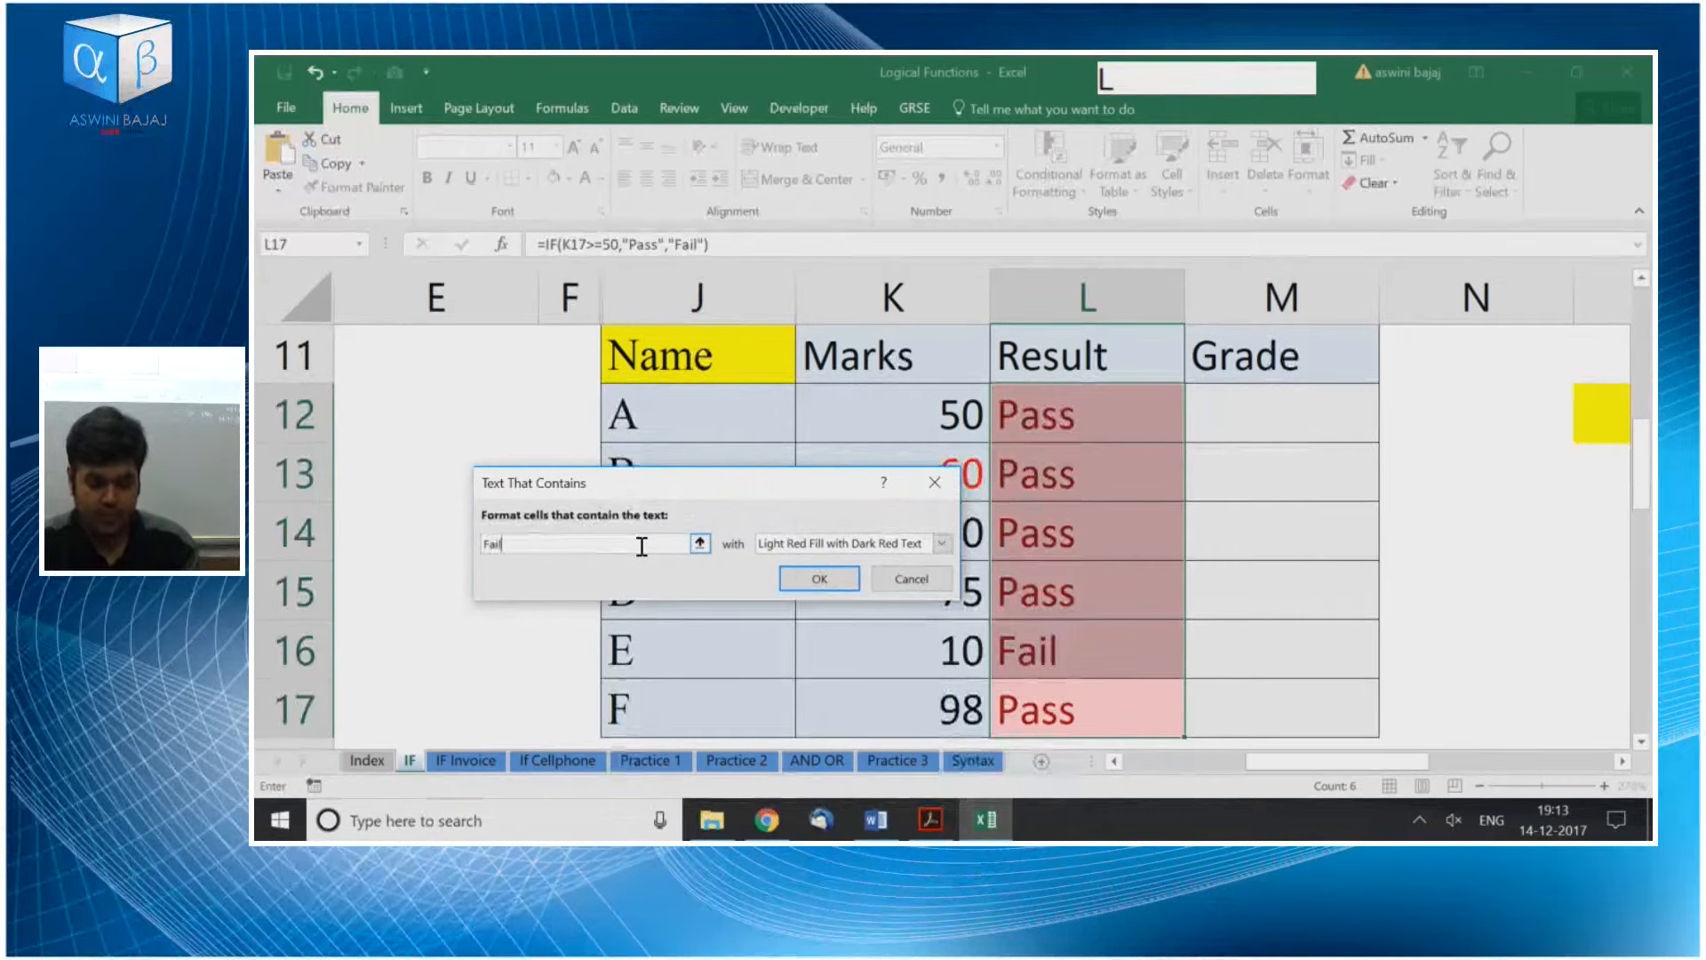
key(Tab)
key(alt+Down)
key(Down)
key(Down)
key(Down)
key(Down)
key(Up)
key(Up)
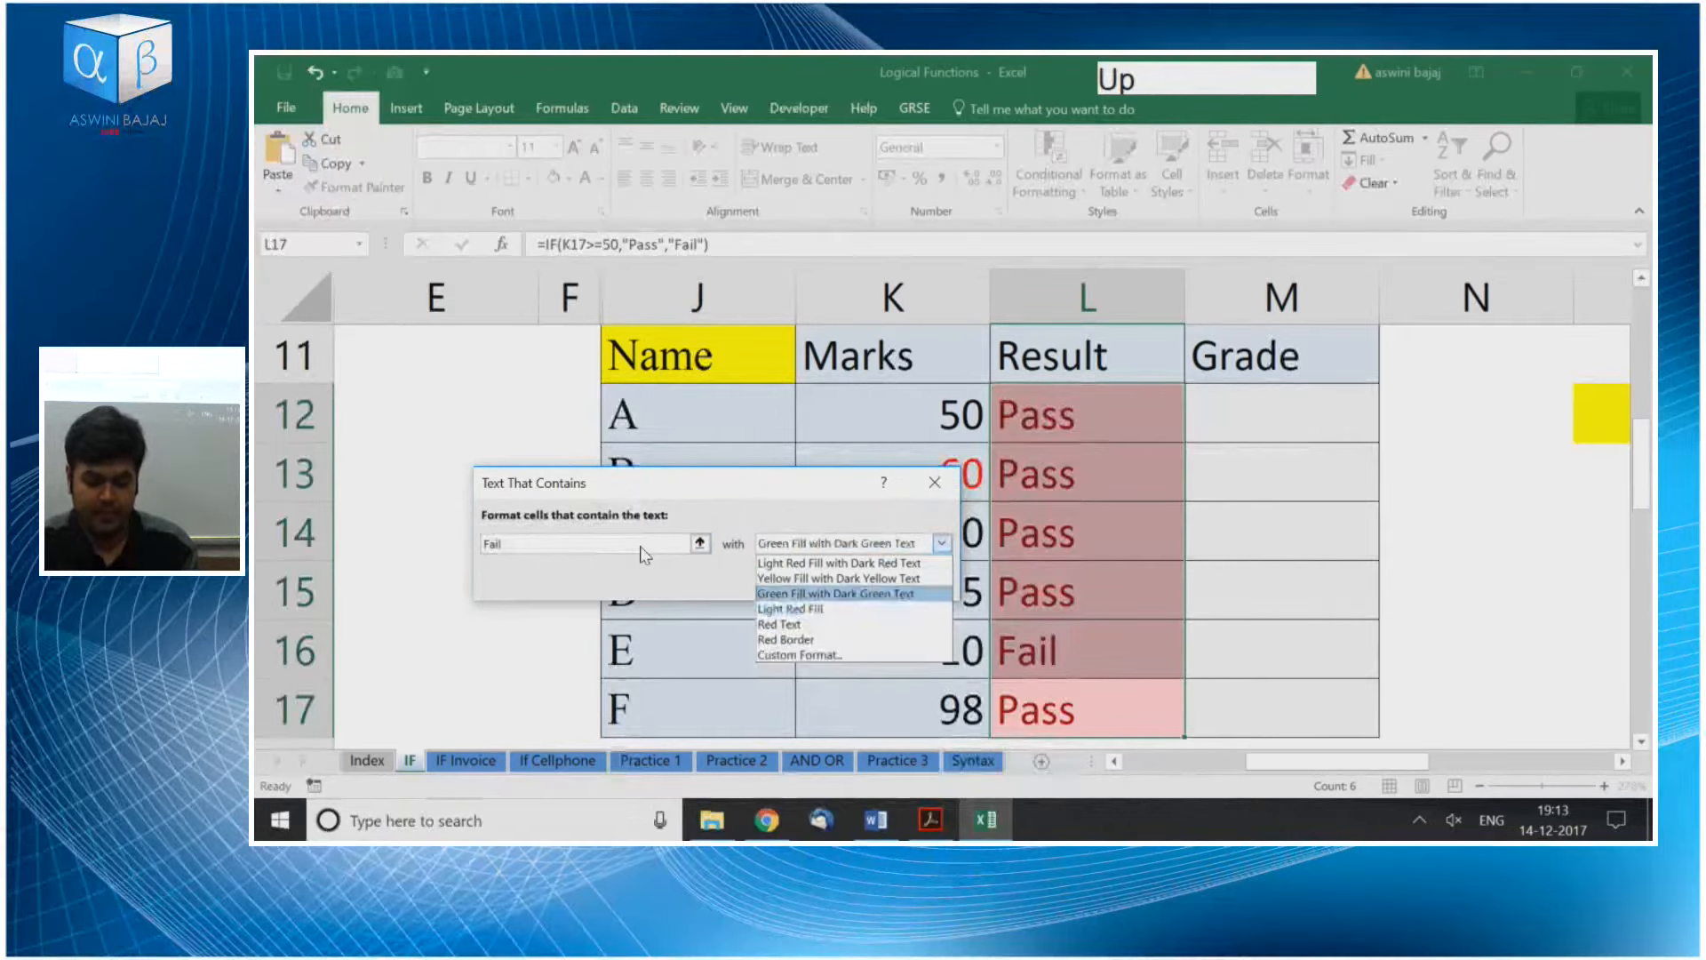
key(Return)
key(KP_Enter)
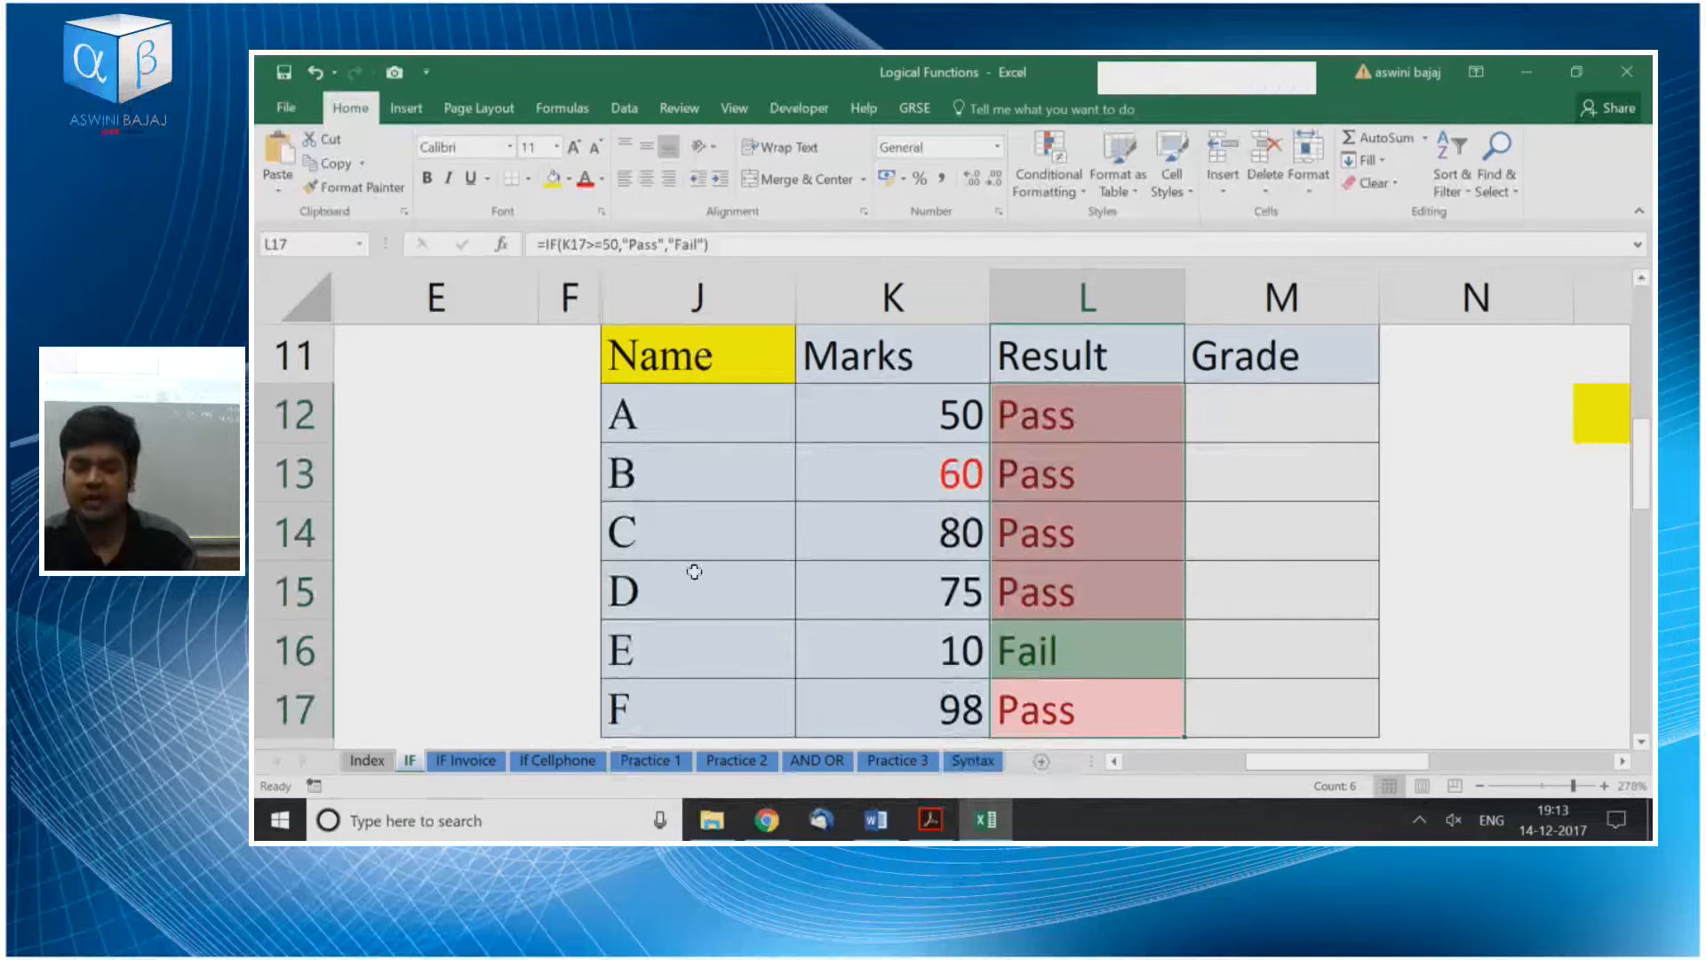
Change the marks of student B in K13 to 40
click(836, 559)
click(879, 468)
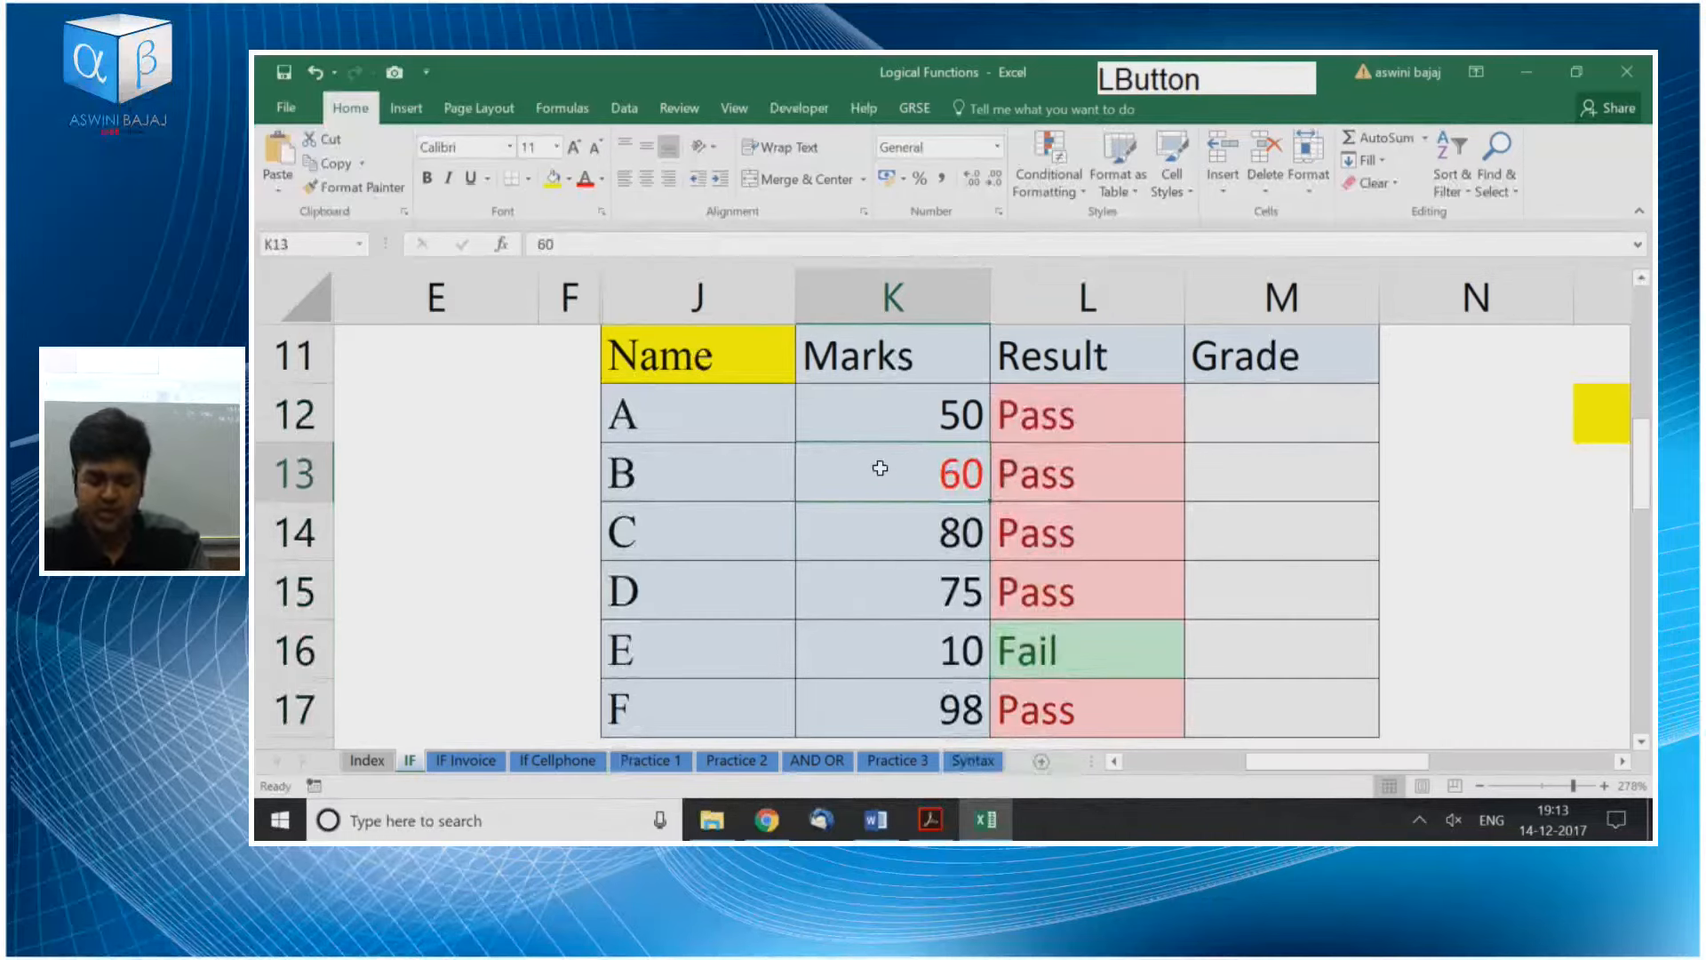
text(40)
key(KP_Enter)
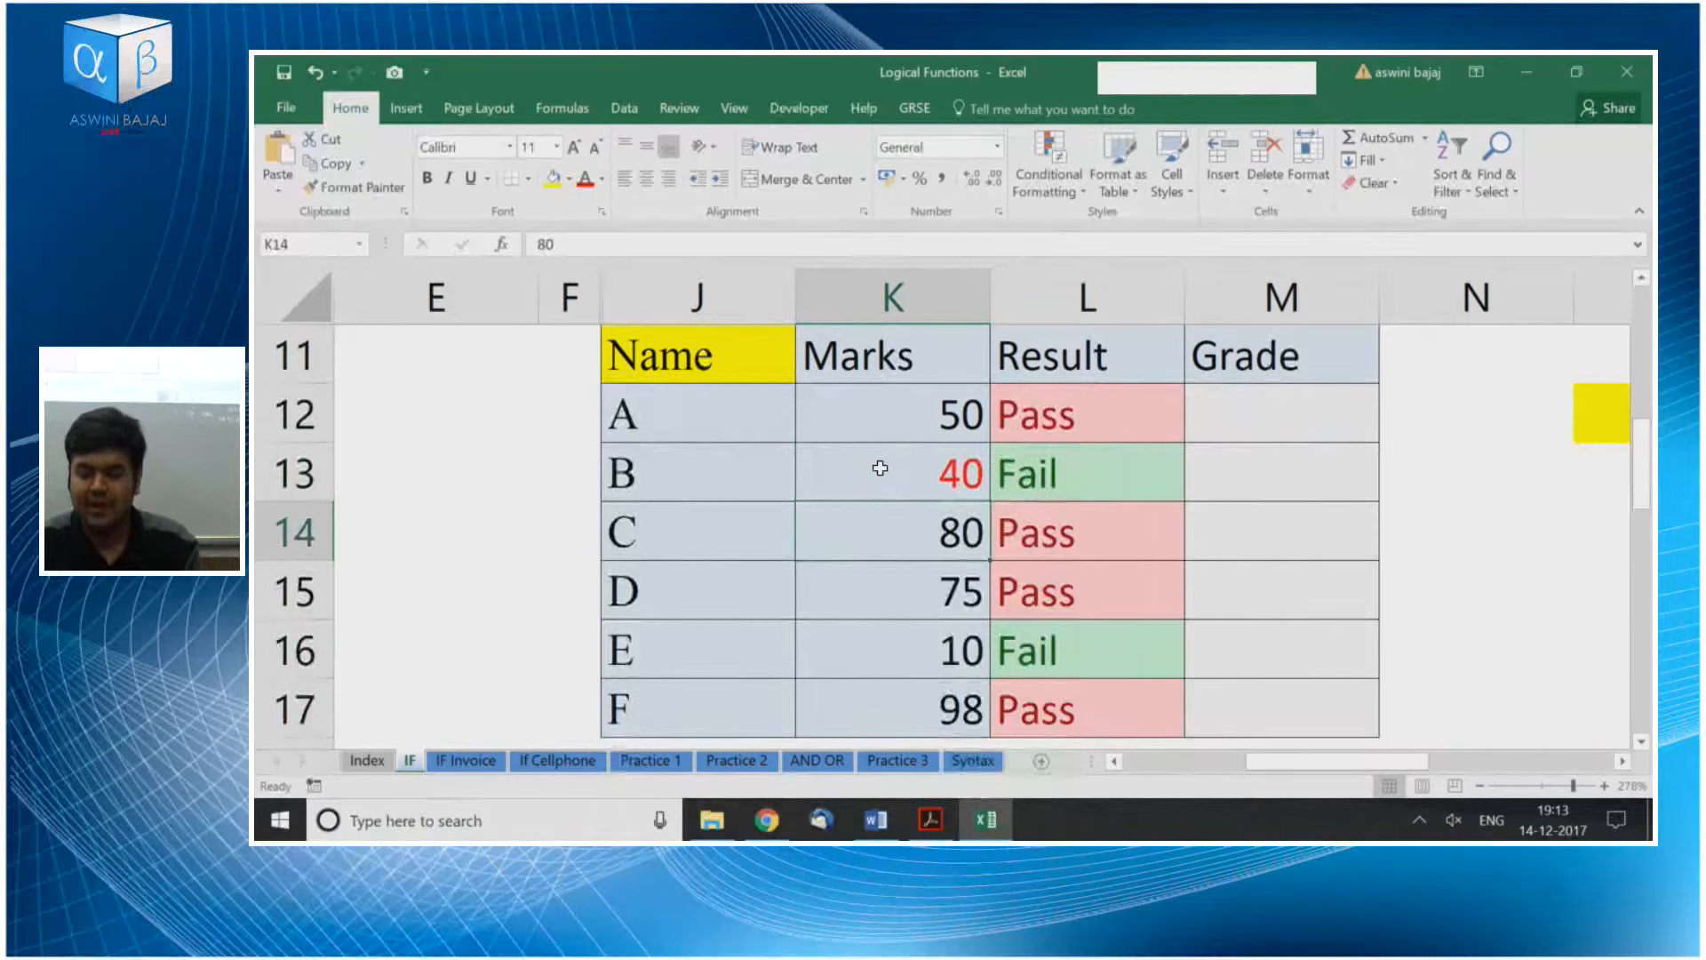
key(Up)
key(Up)
key(Down)
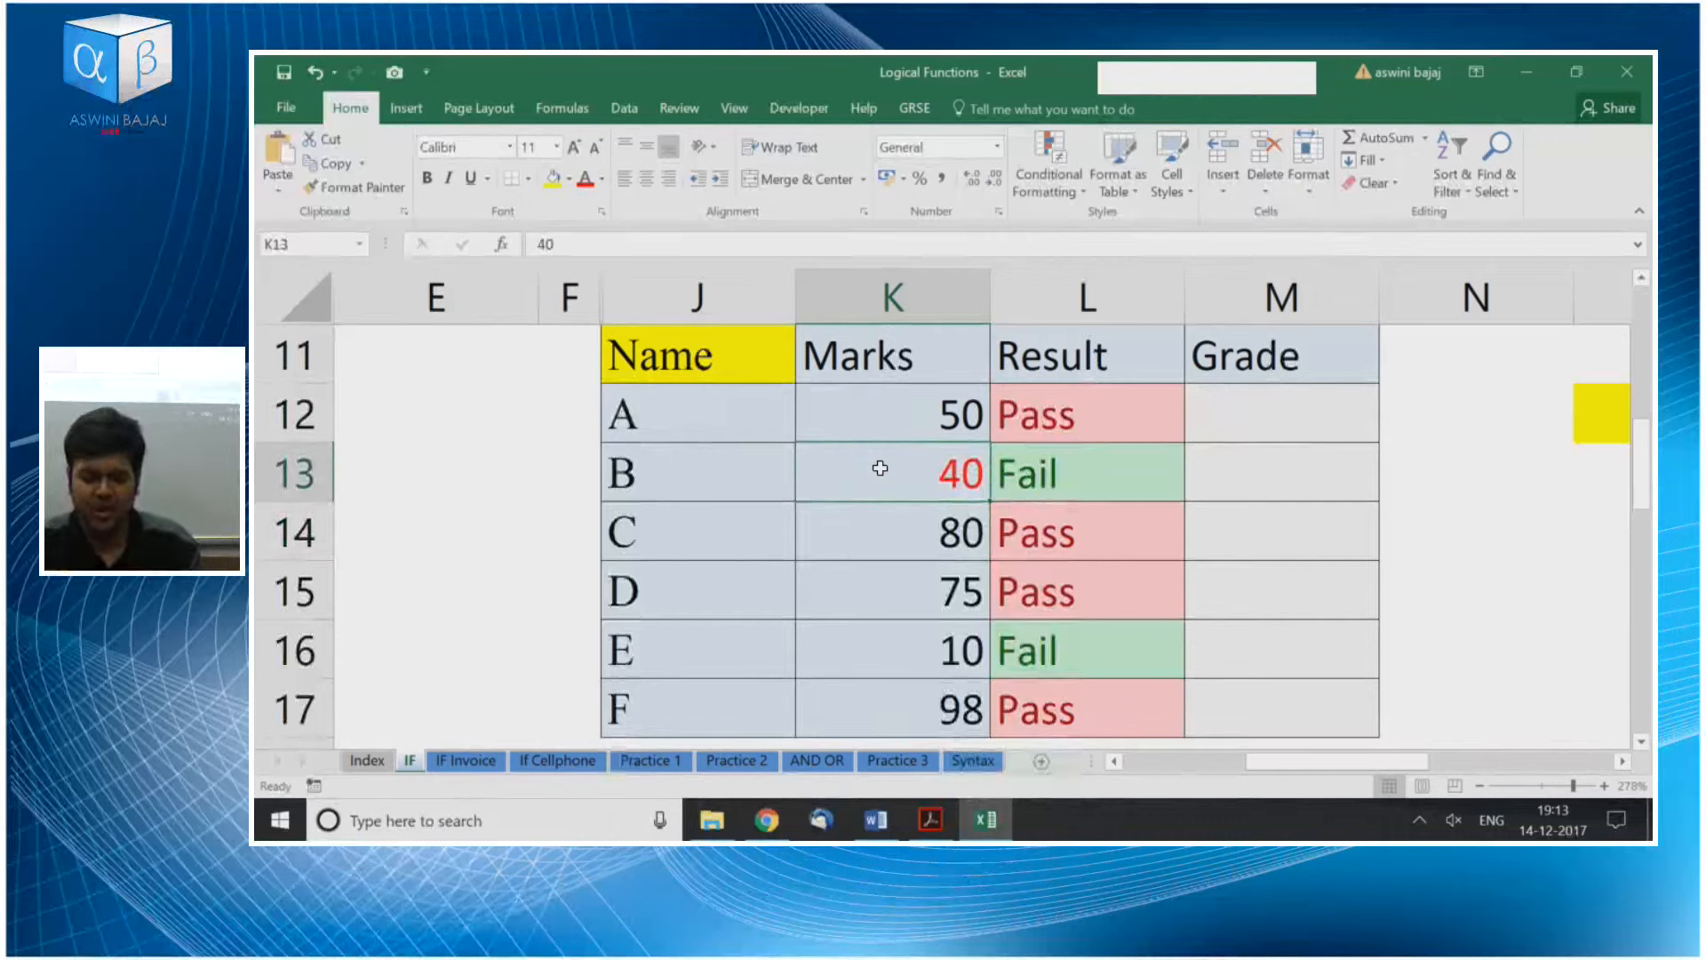
Change the marks of student D in K15 to 30 and of student E in K16 to 60
key(Down)
key(Down)
key(Down)
key(Up)
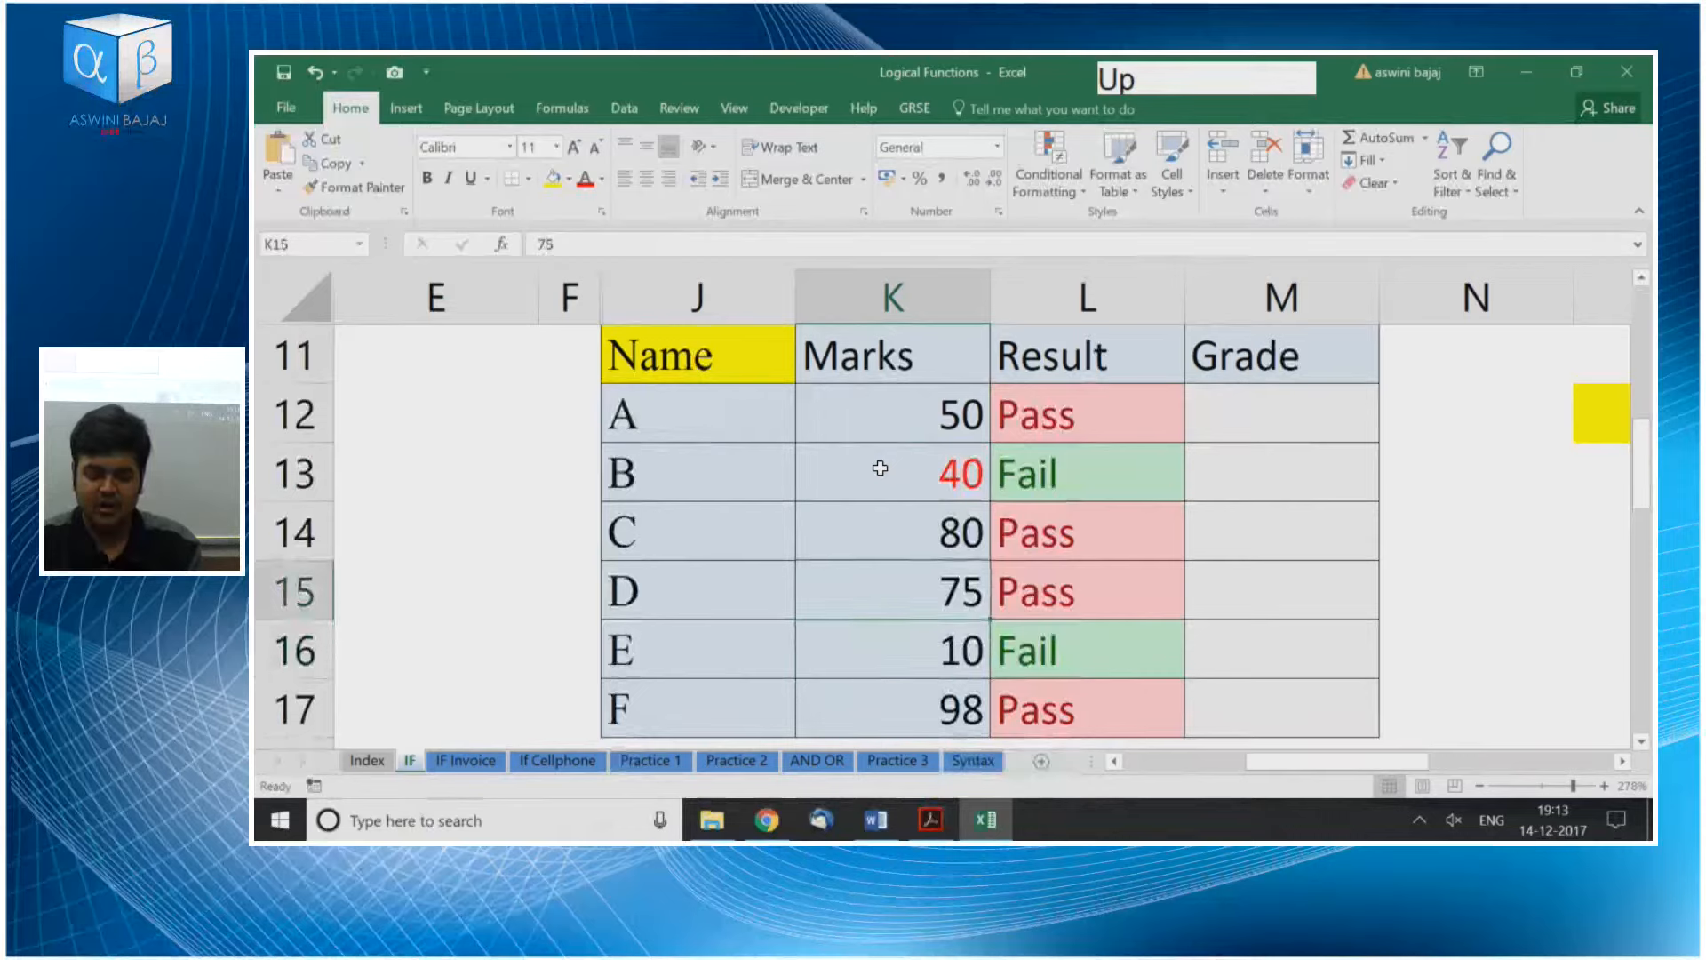
text(30)
key(Down)
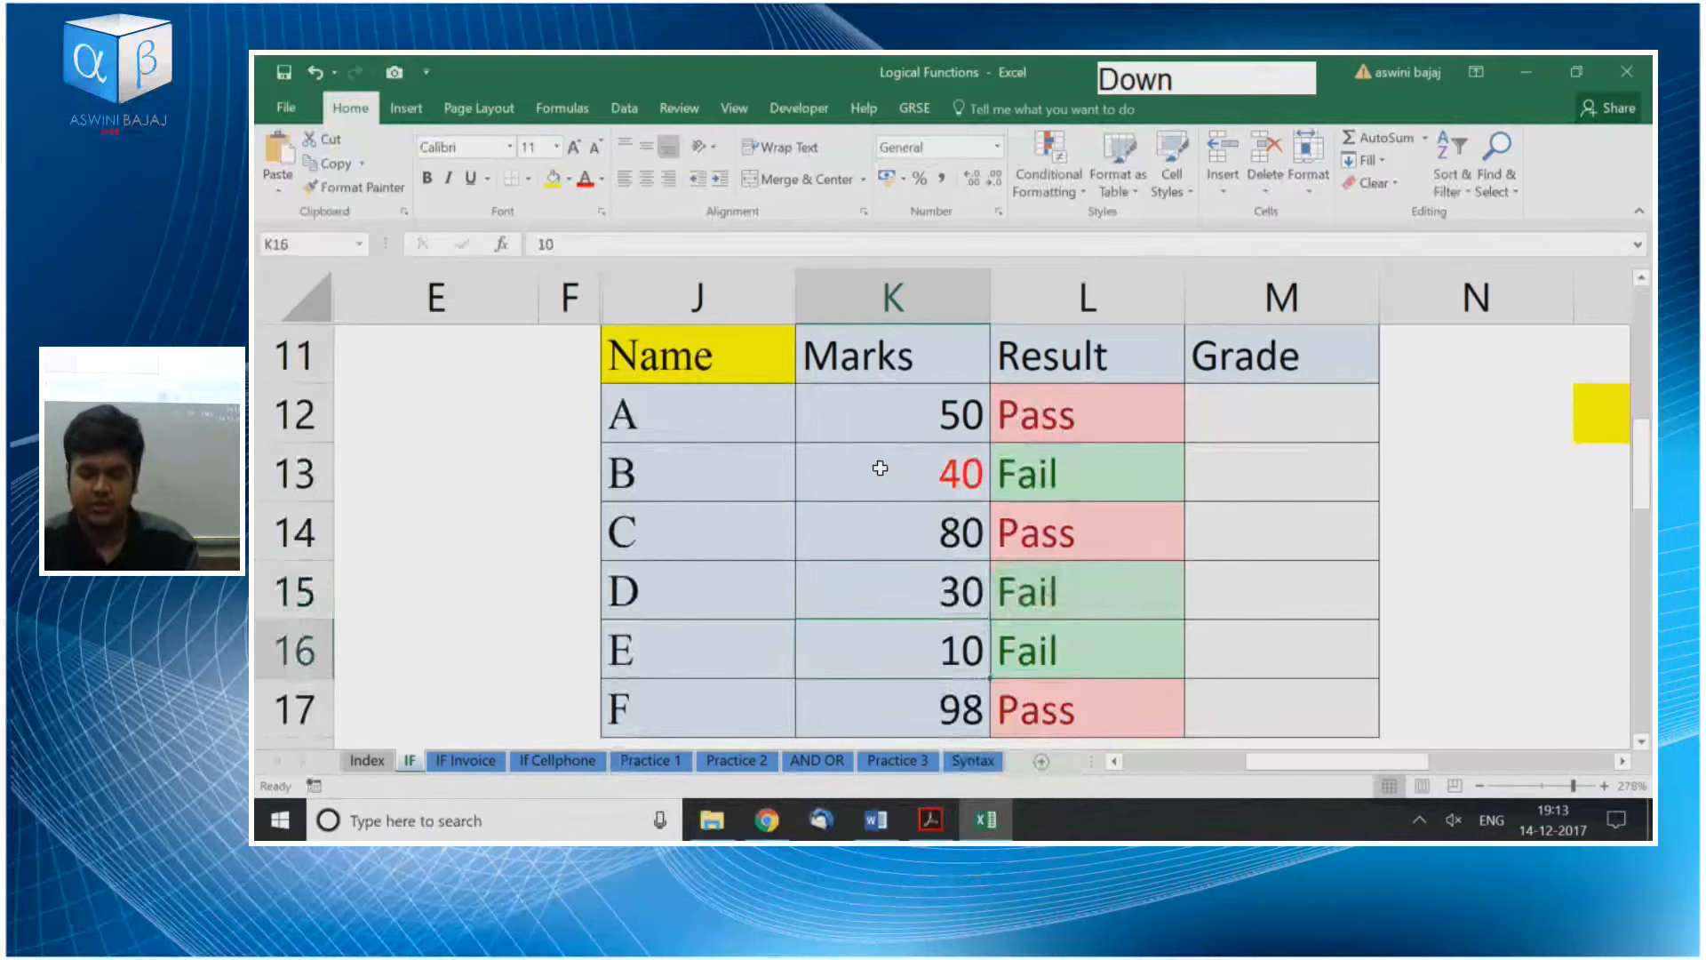
text(60)
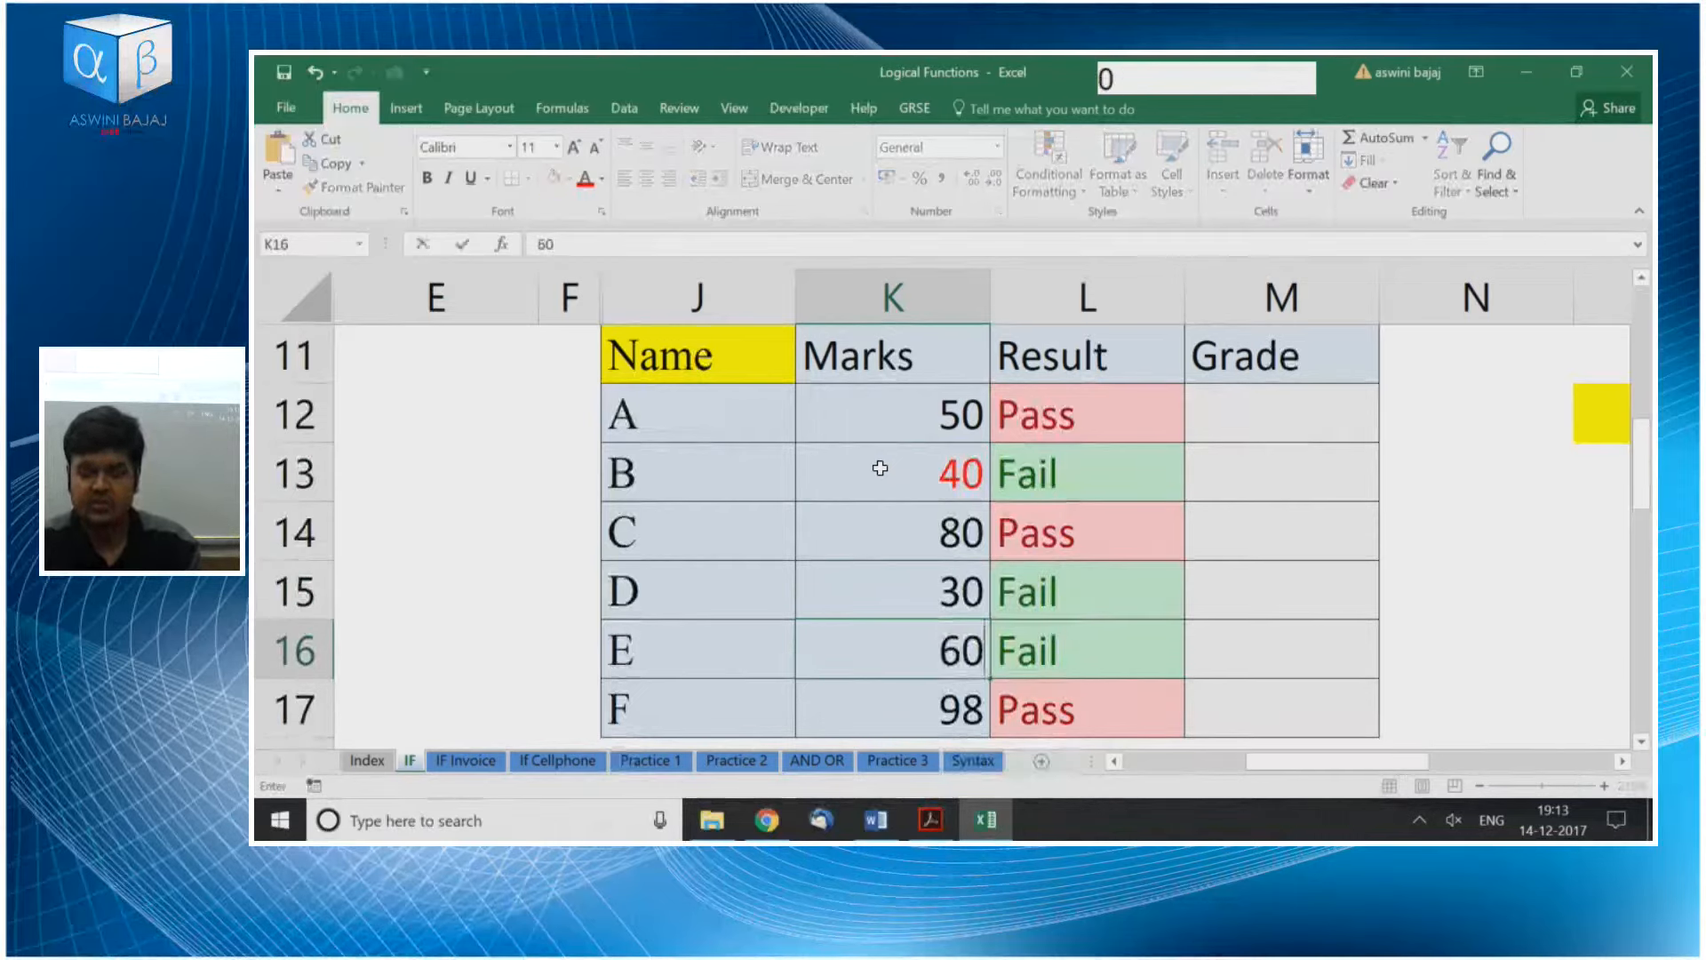
key(Down)
Open the Result formula in L12 and examine its logical test, value if true and value if false, leaving it as it is
key(Up)
key(Up)
key(Up)
key(Right)
key(Up)
key(Up)
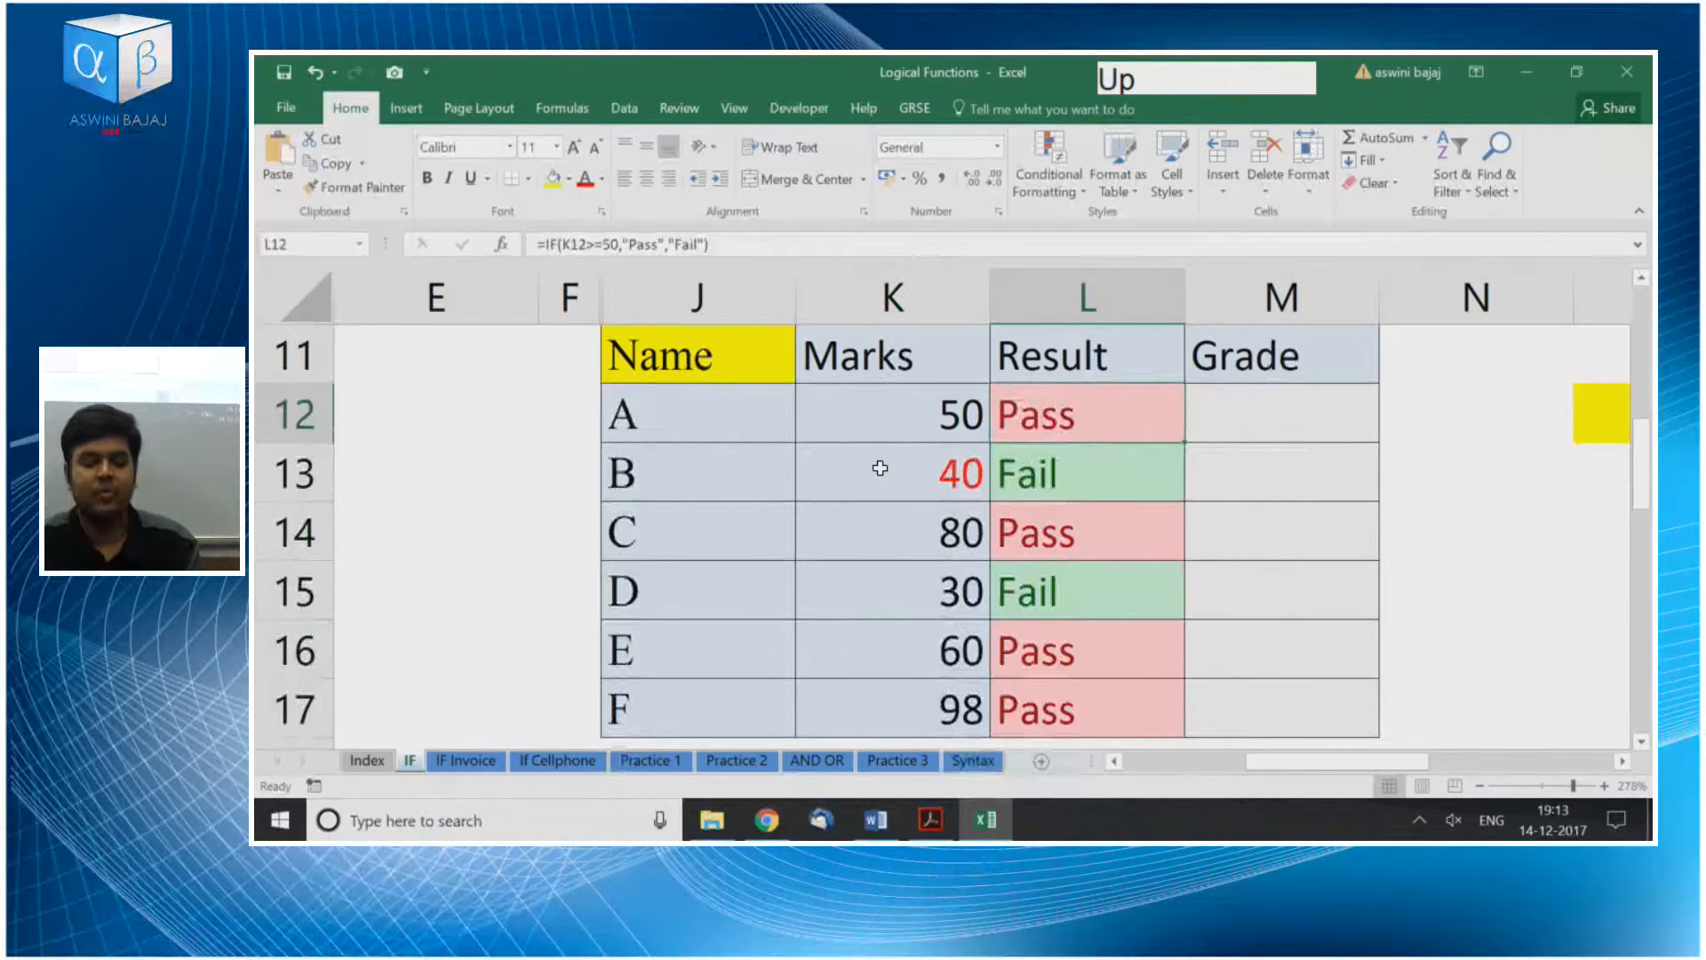
key(F2)
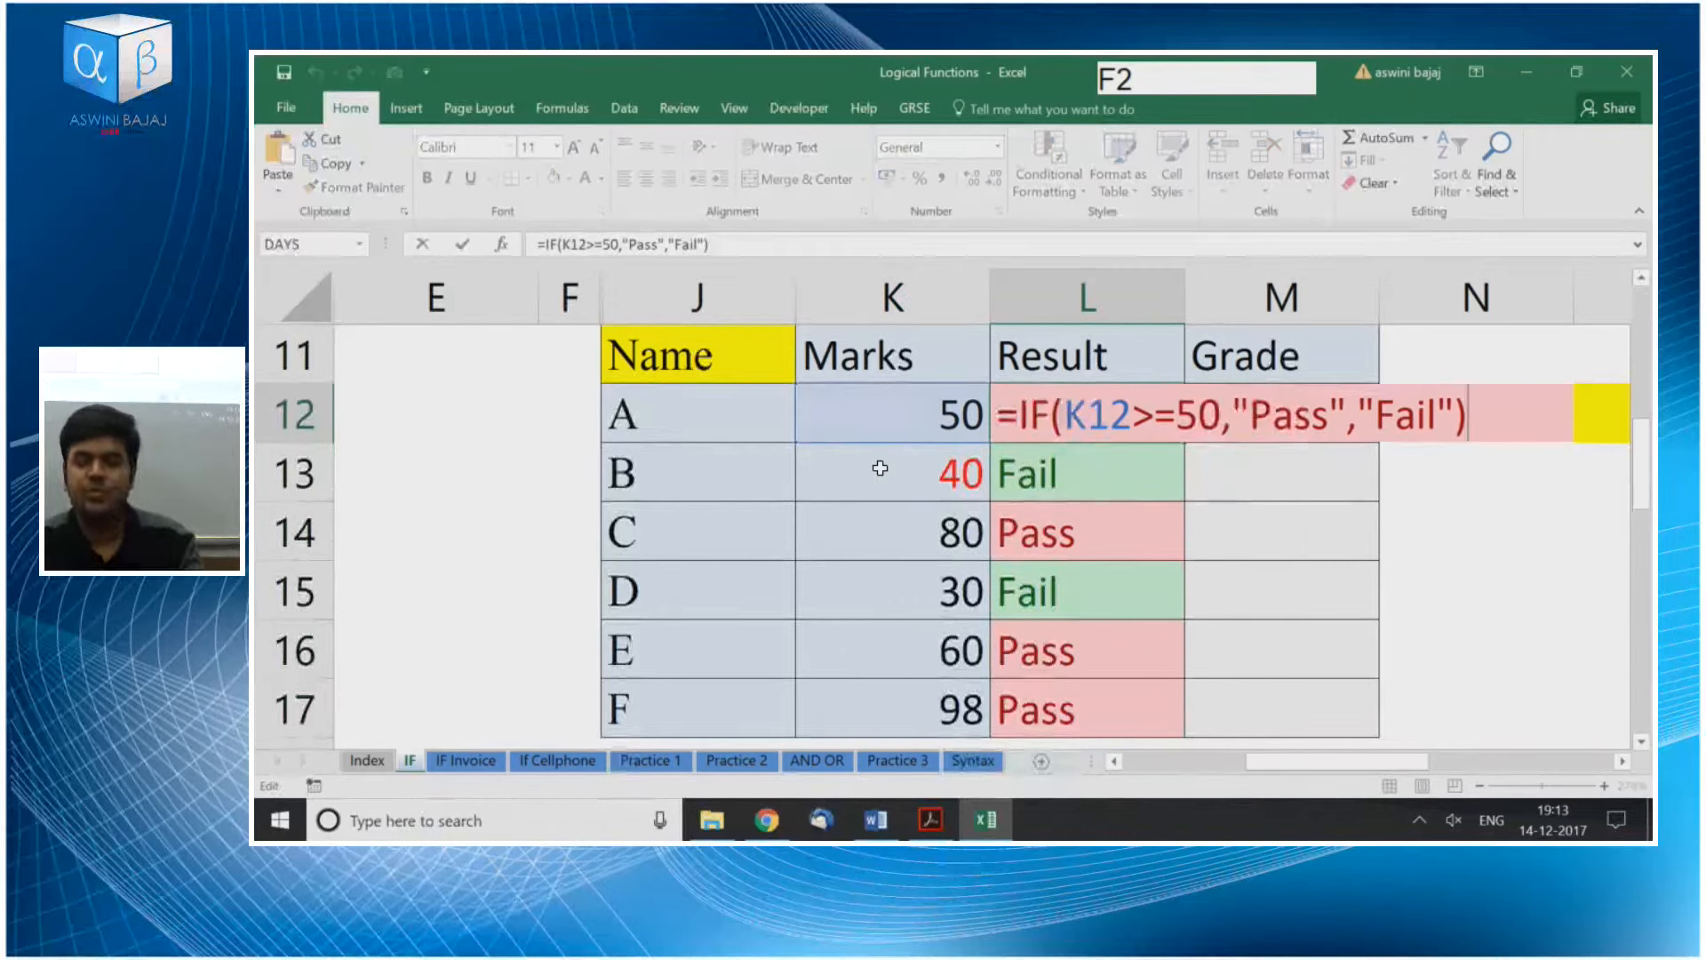
drag(1067, 422, 1454, 419)
drag(1064, 416, 1346, 416)
drag(1068, 415, 1215, 414)
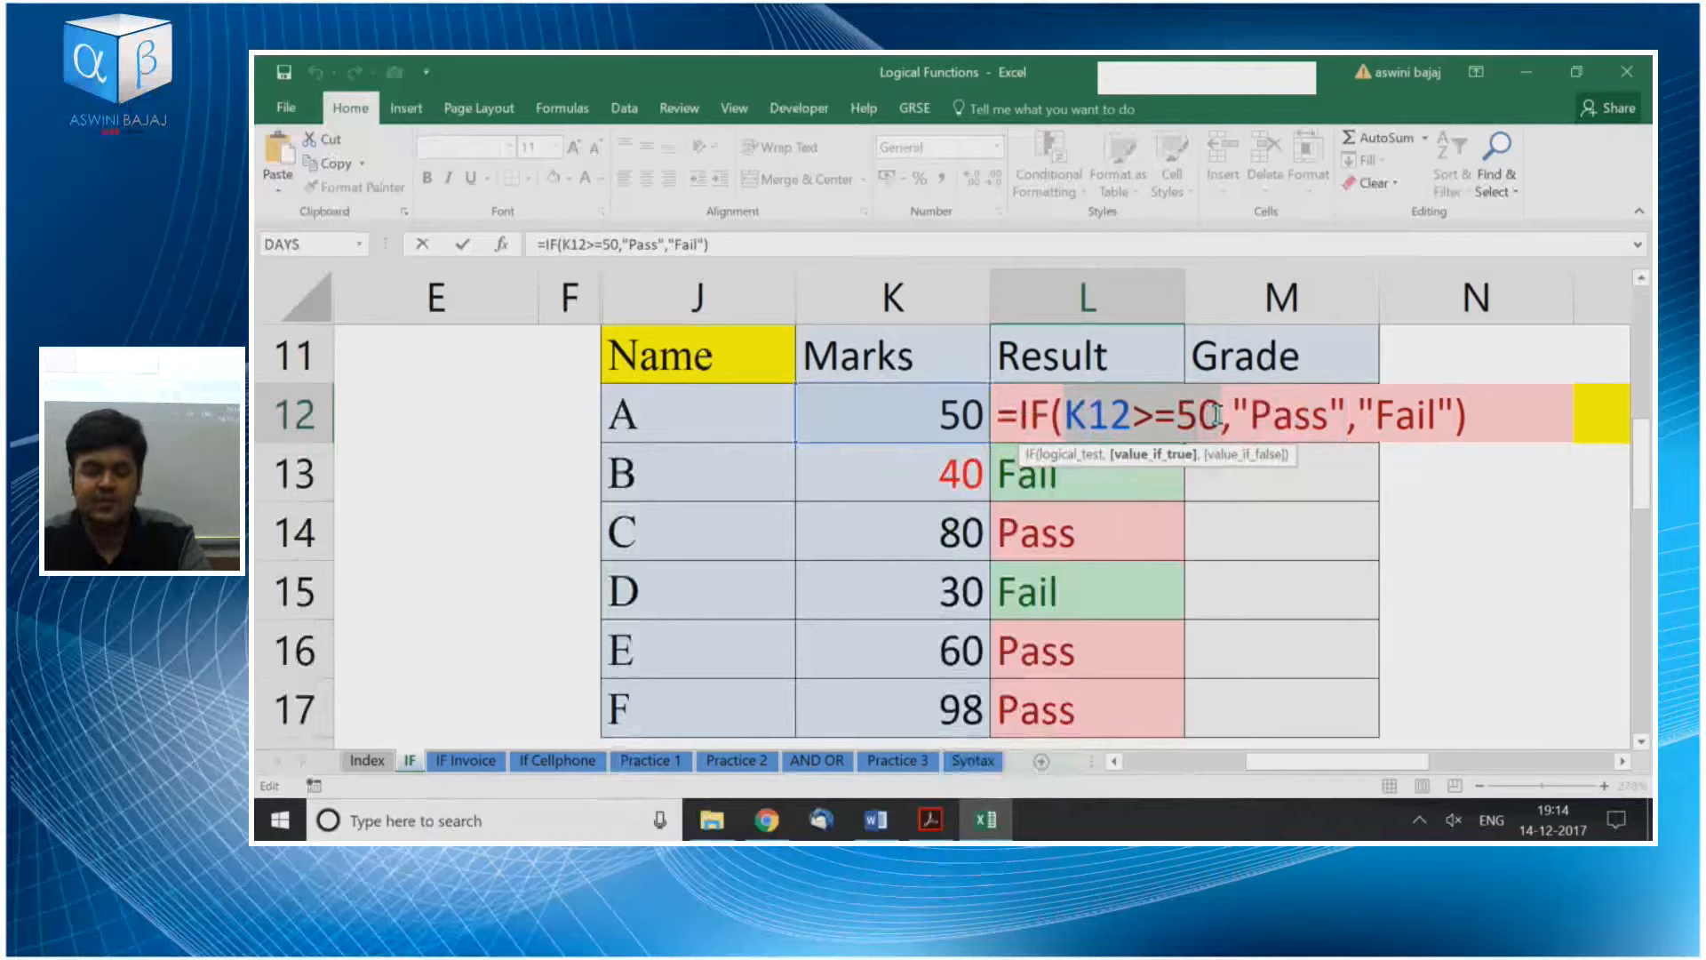
drag(1355, 416, 1458, 430)
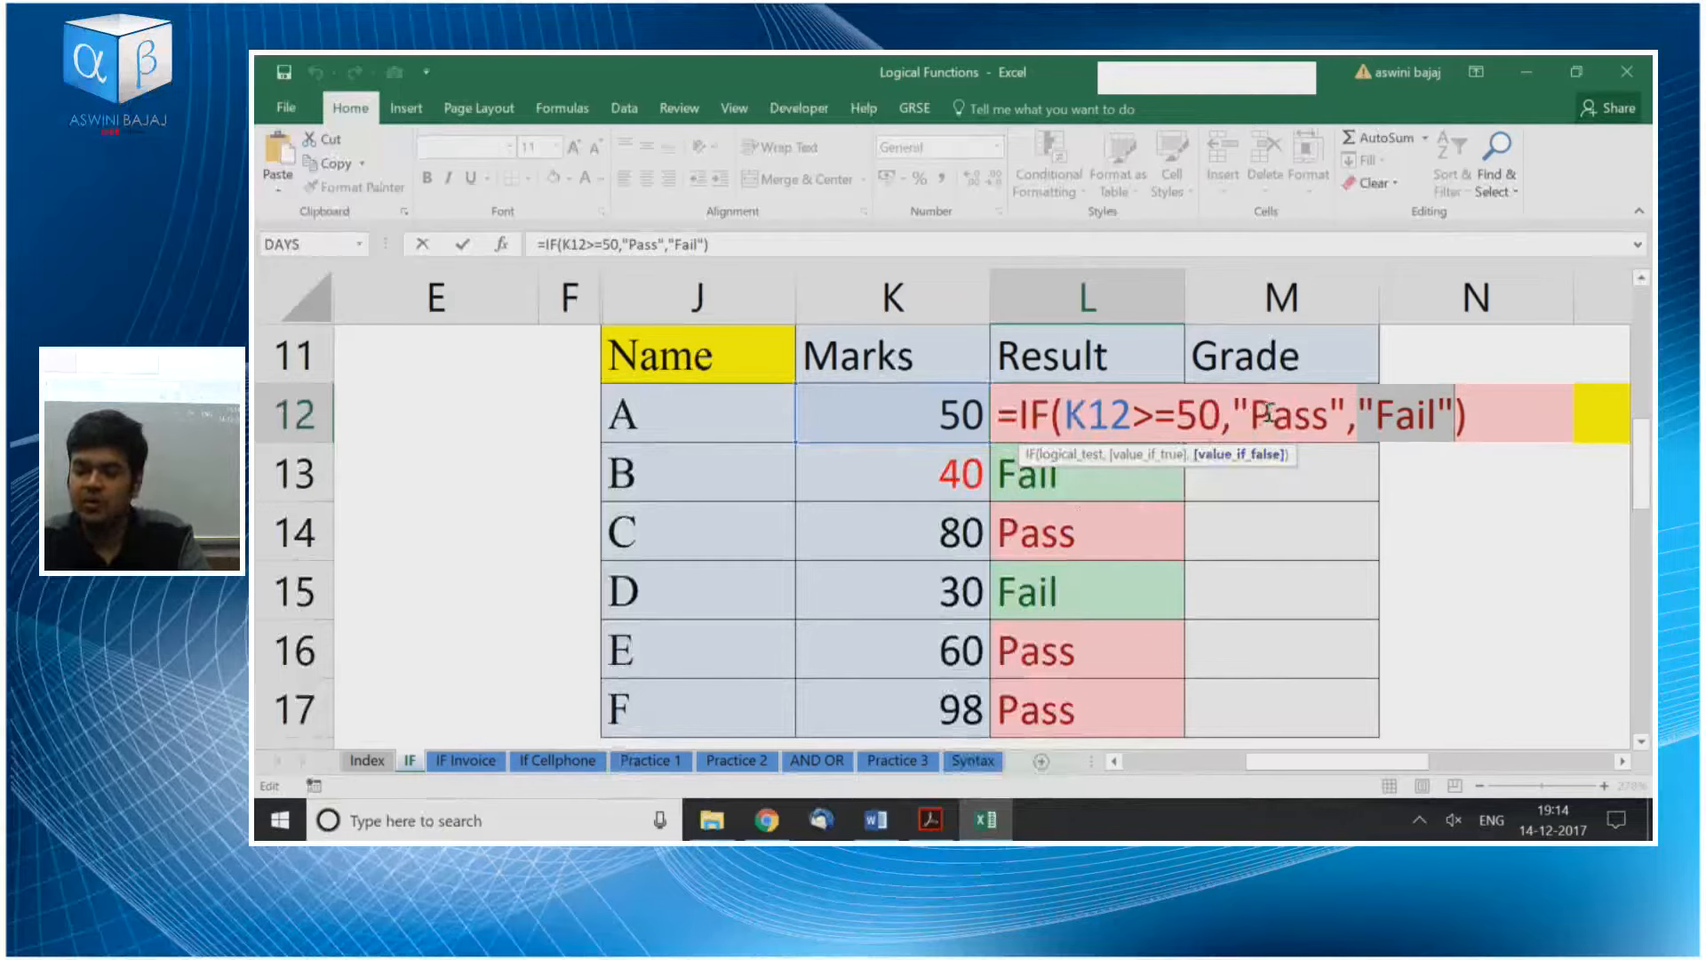
mouse_move(1251, 413)
mouse_down()
mouse_move(1348, 408)
mouse_move(1233, 404)
mouse_up()
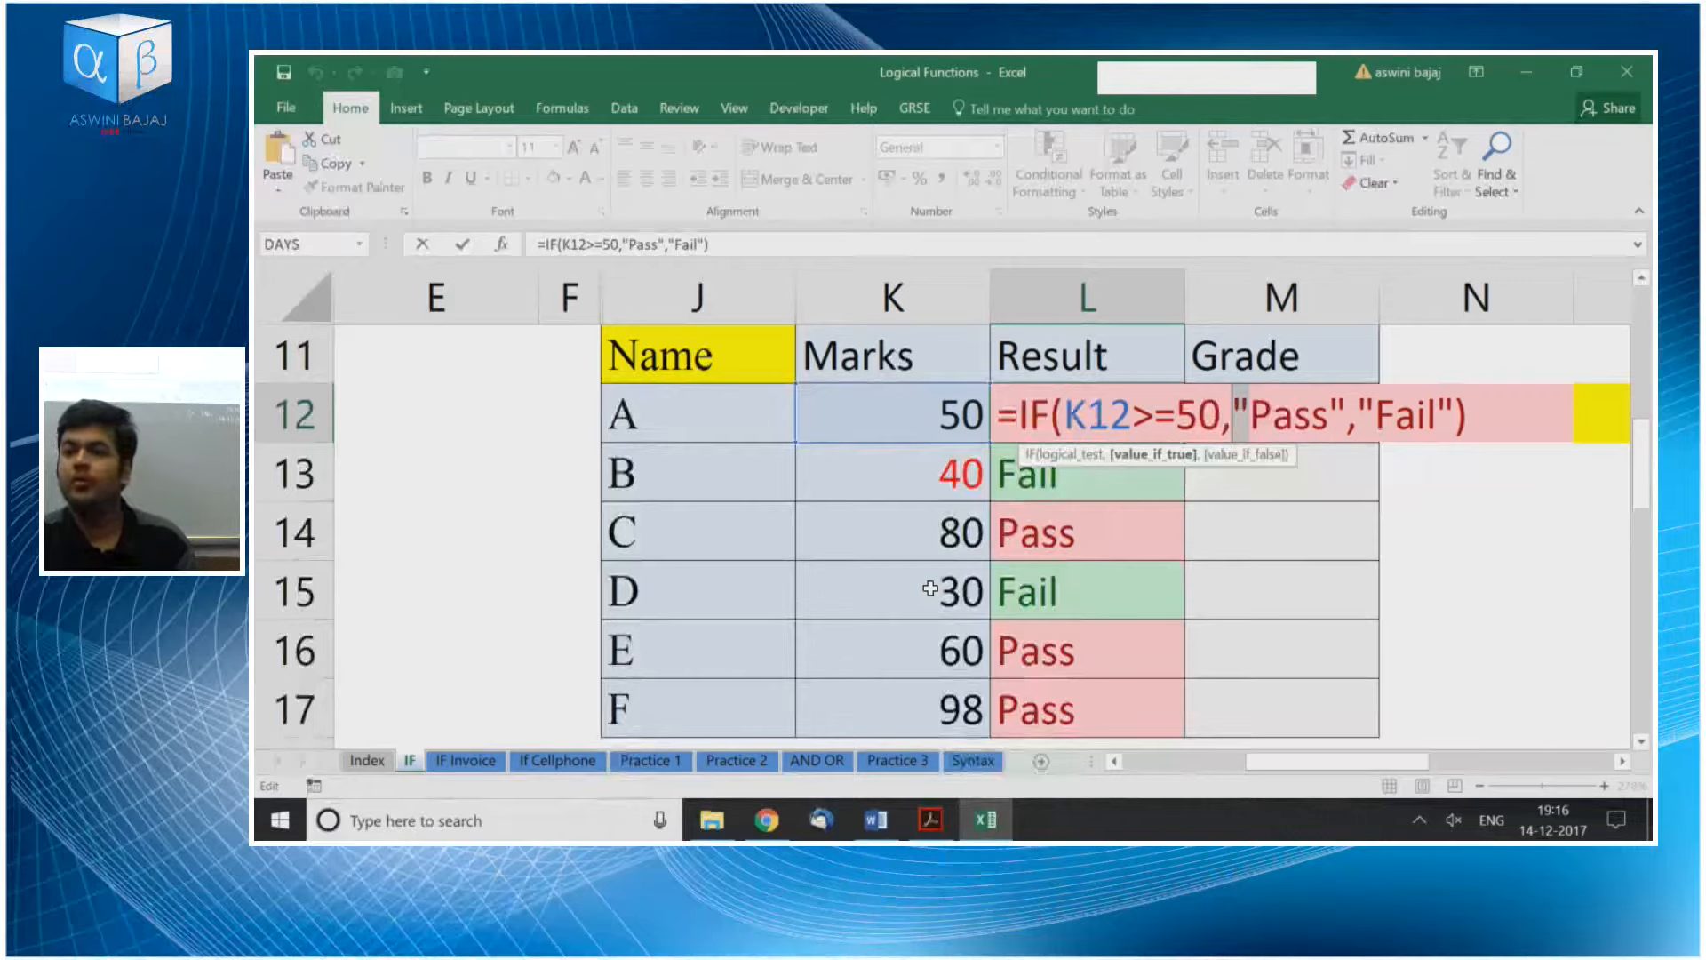
key(Return)
Look over the grading criteria above the student table and the empty Grade column
key(Right)
key(Up)
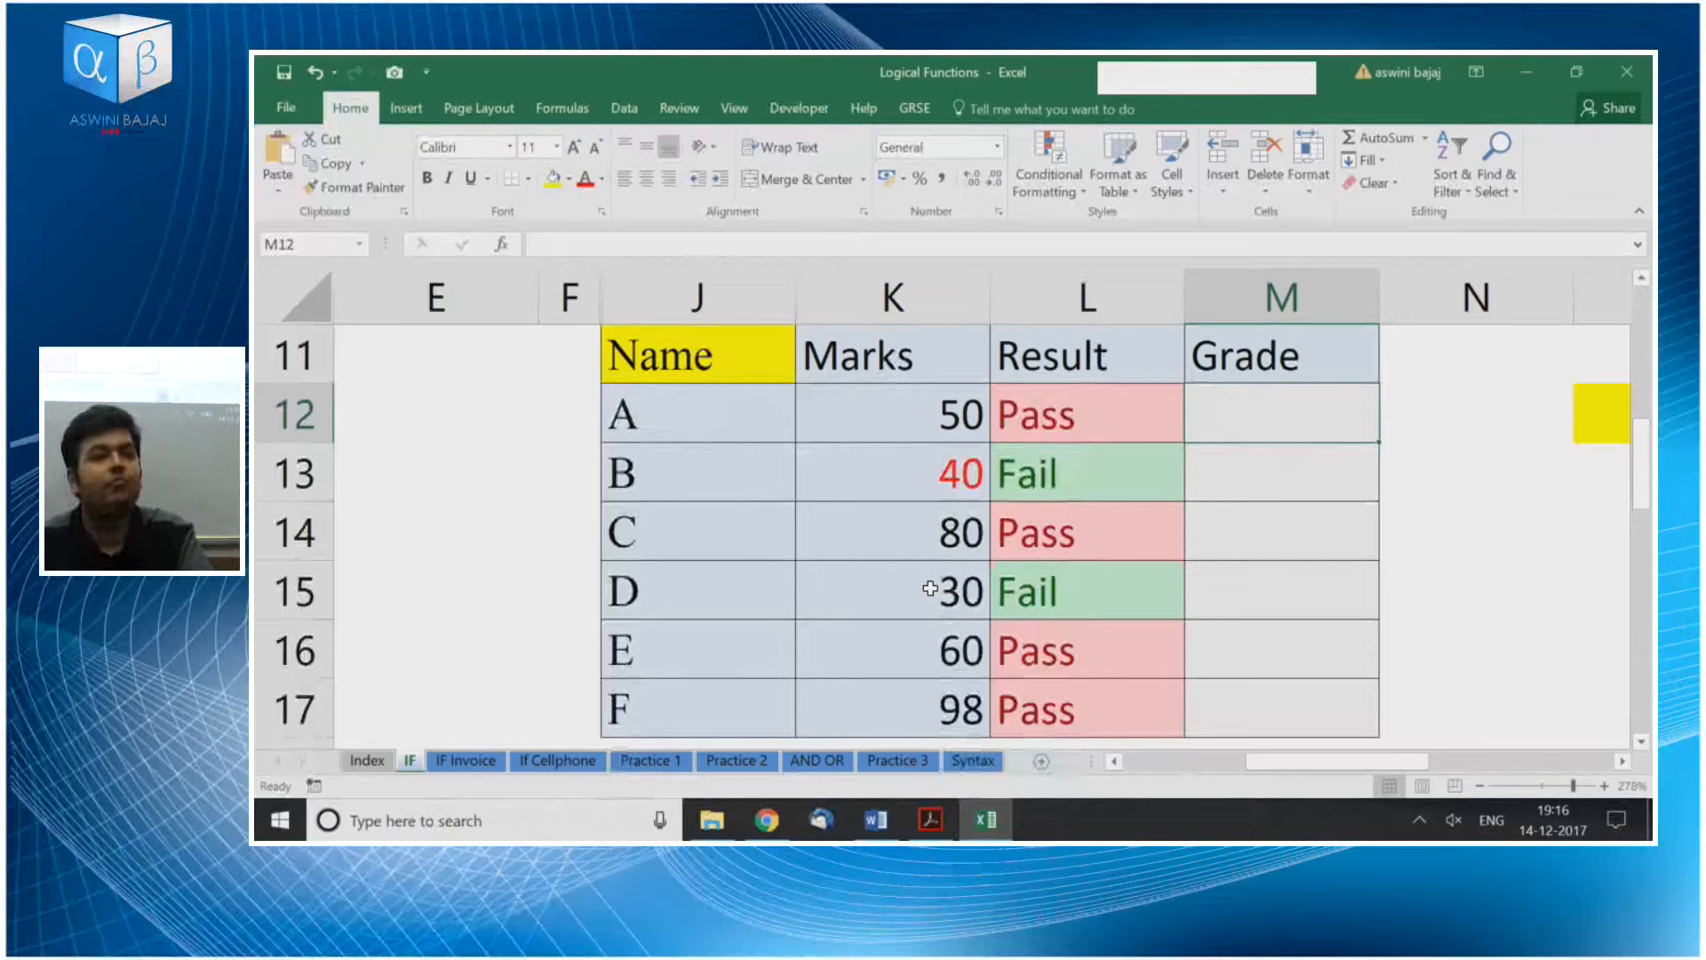
key(Up)
key(Up)
key(Up)
key(Up)
key(Up)
key(Up)
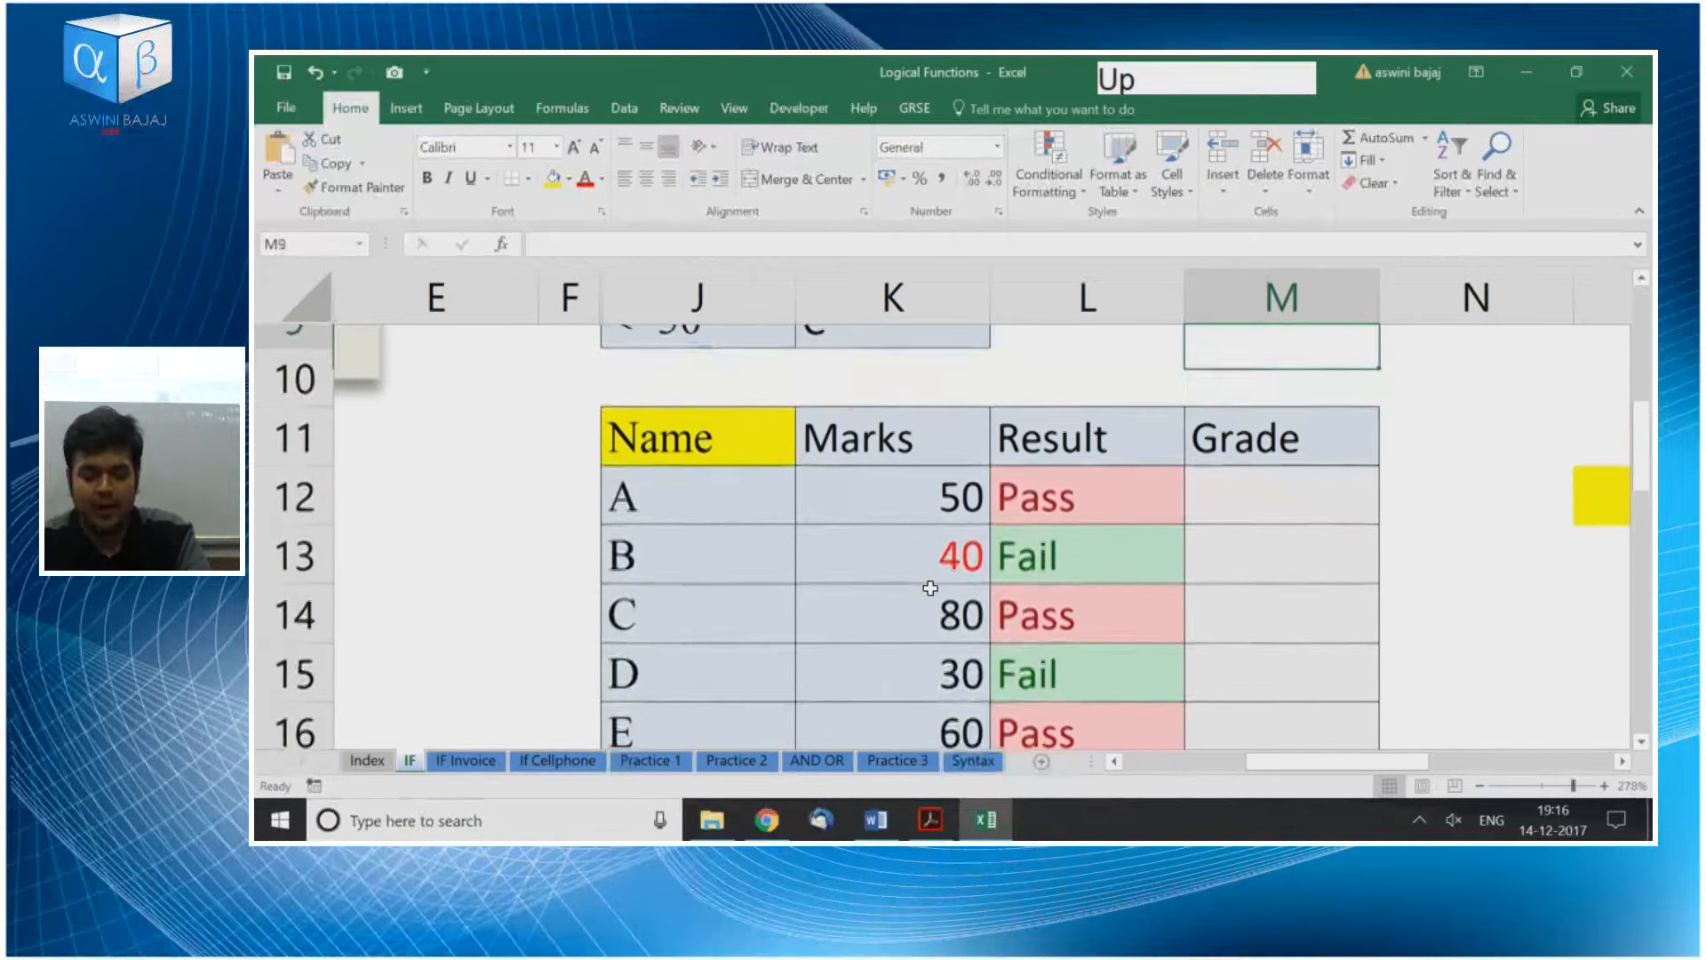
key(Down)
key(Down)
key(Down)
key(Down)
key(Down)
key(Down)
key(Down)
key(Down)
key(Down)
key(Down)
key(Down)
key(Down)
key(Up)
key(Up)
key(Up)
key(Up)
key(Up)
key(Up)
key(Up)
key(Up)
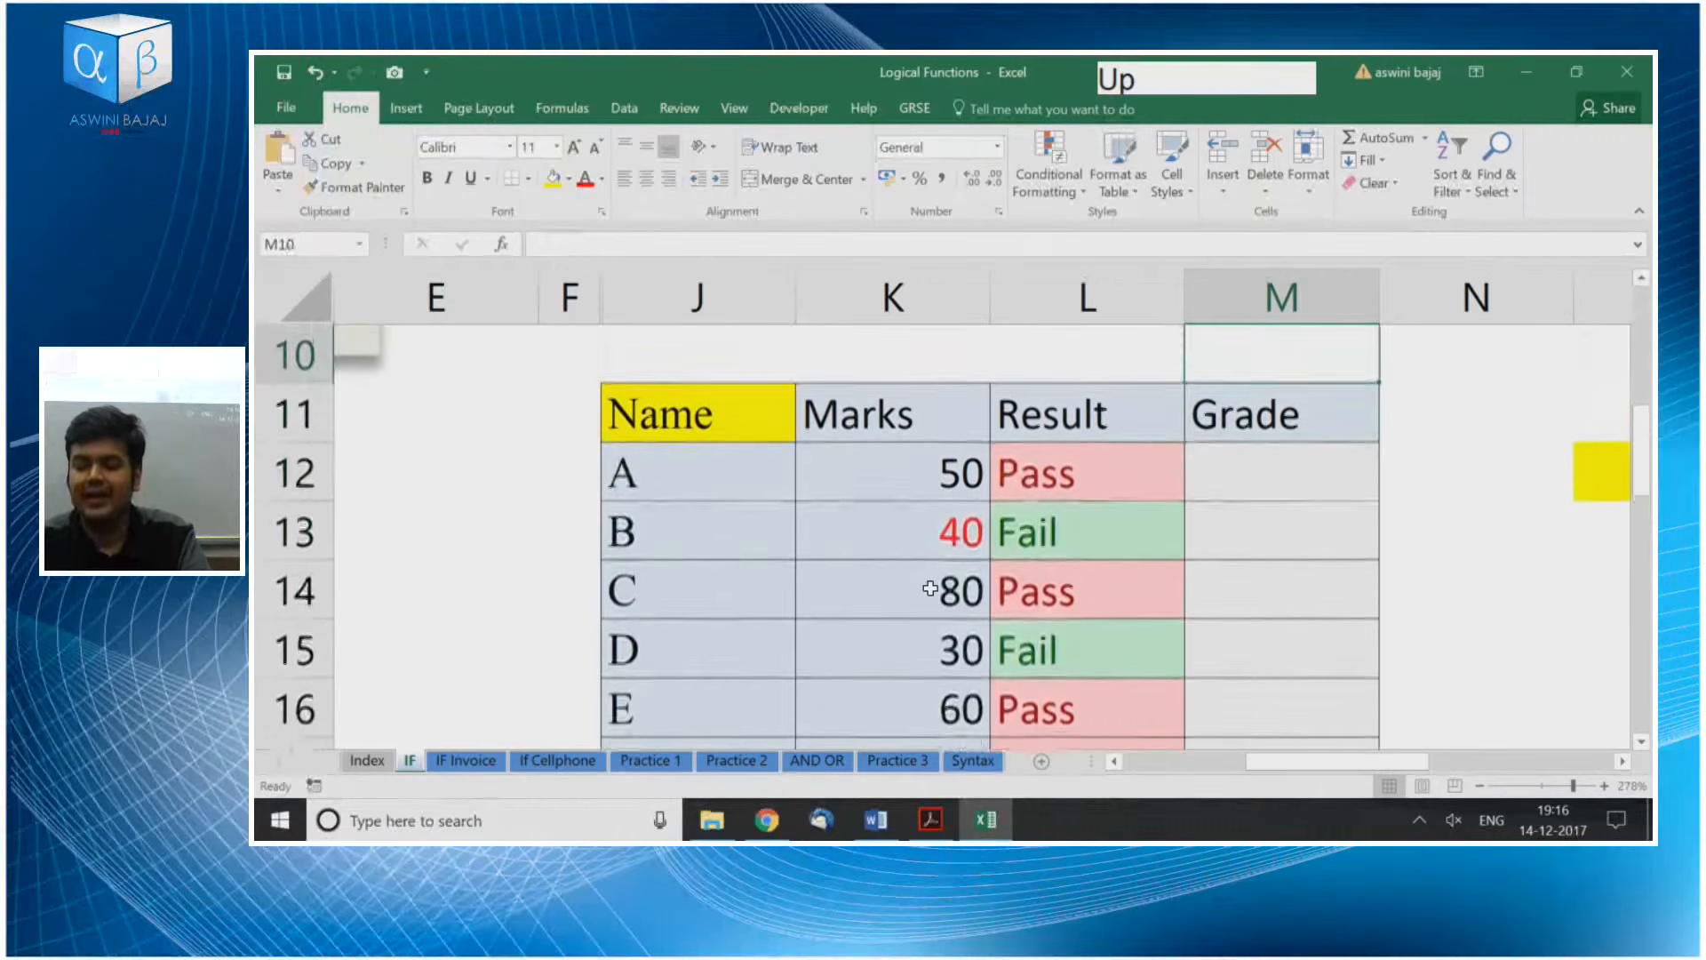
In the first Grade cell, M12, begin an IF formula with the condition K12>75 and "A" as the value if true
key(Down)
key(Down)
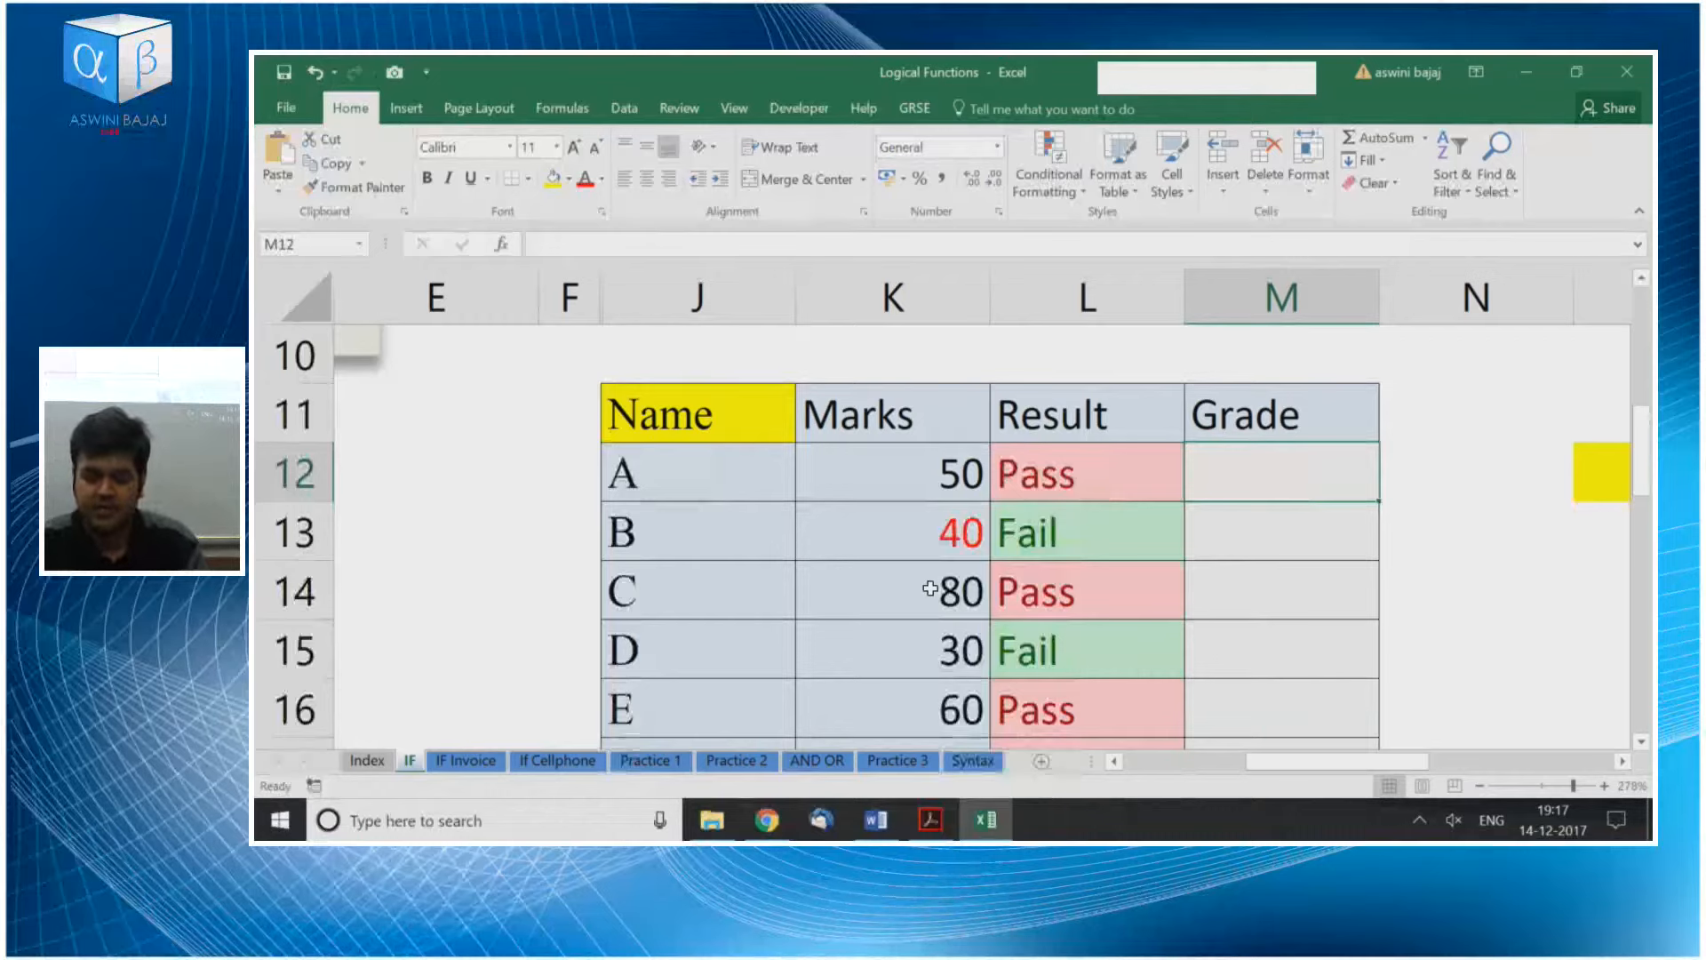
text(=if)
key(Tab)
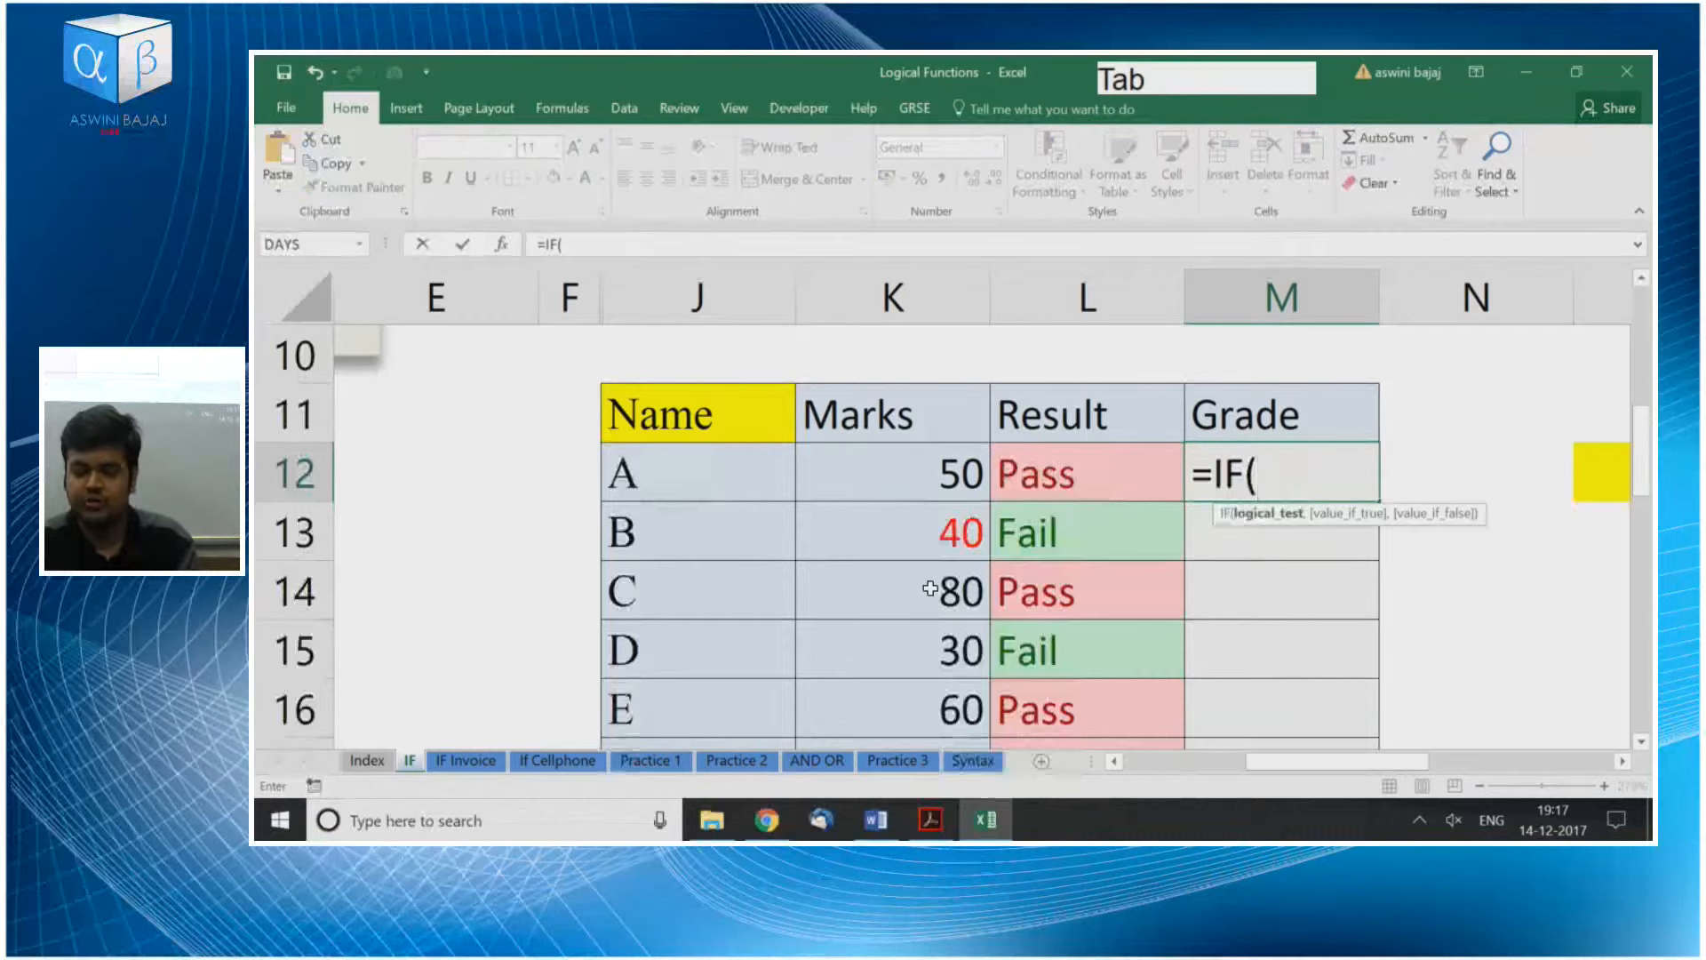
key(Left)
key(Left)
text(>)
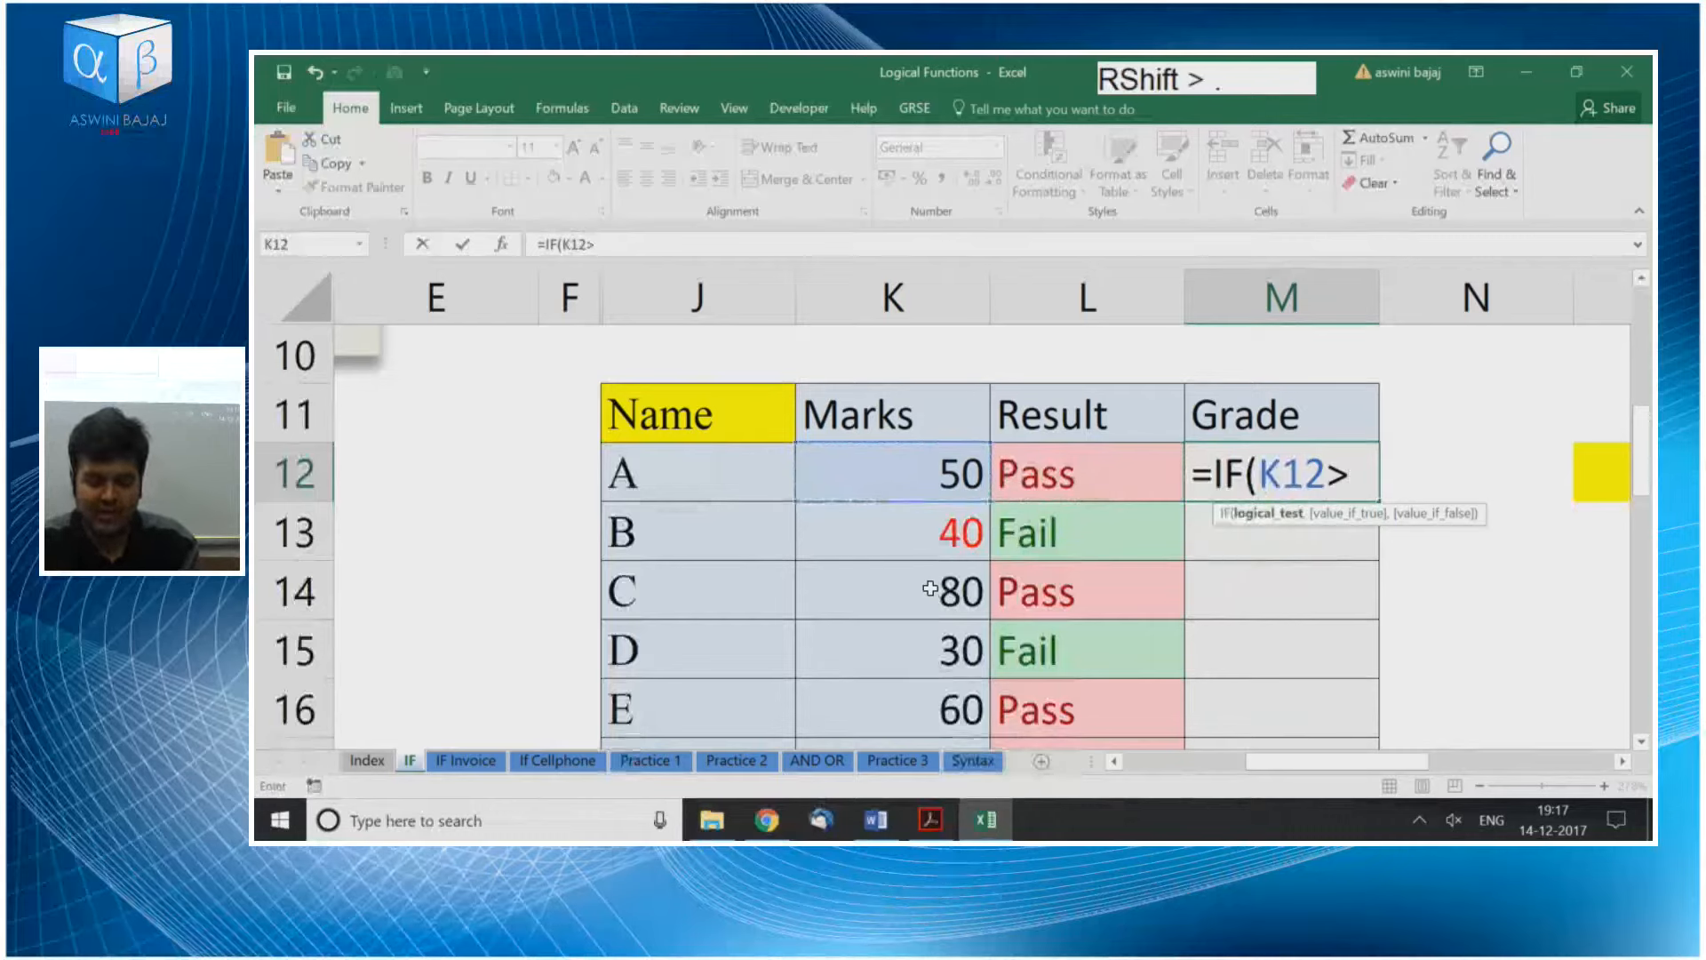
text(75,"A")
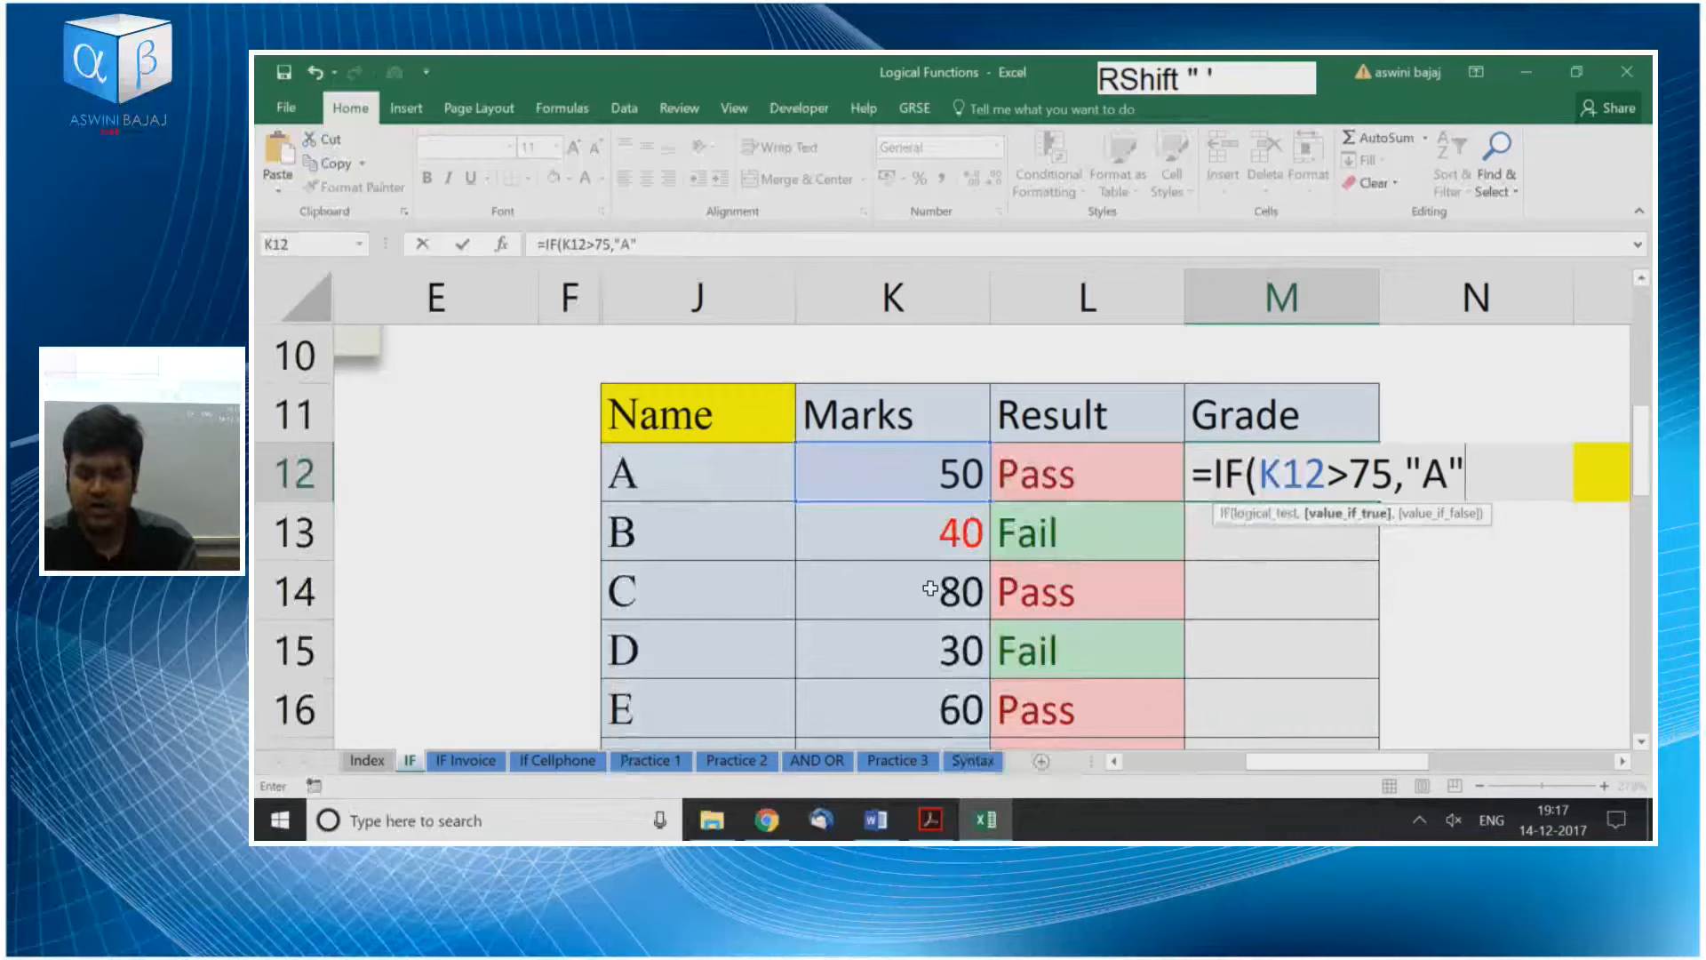
text(,)
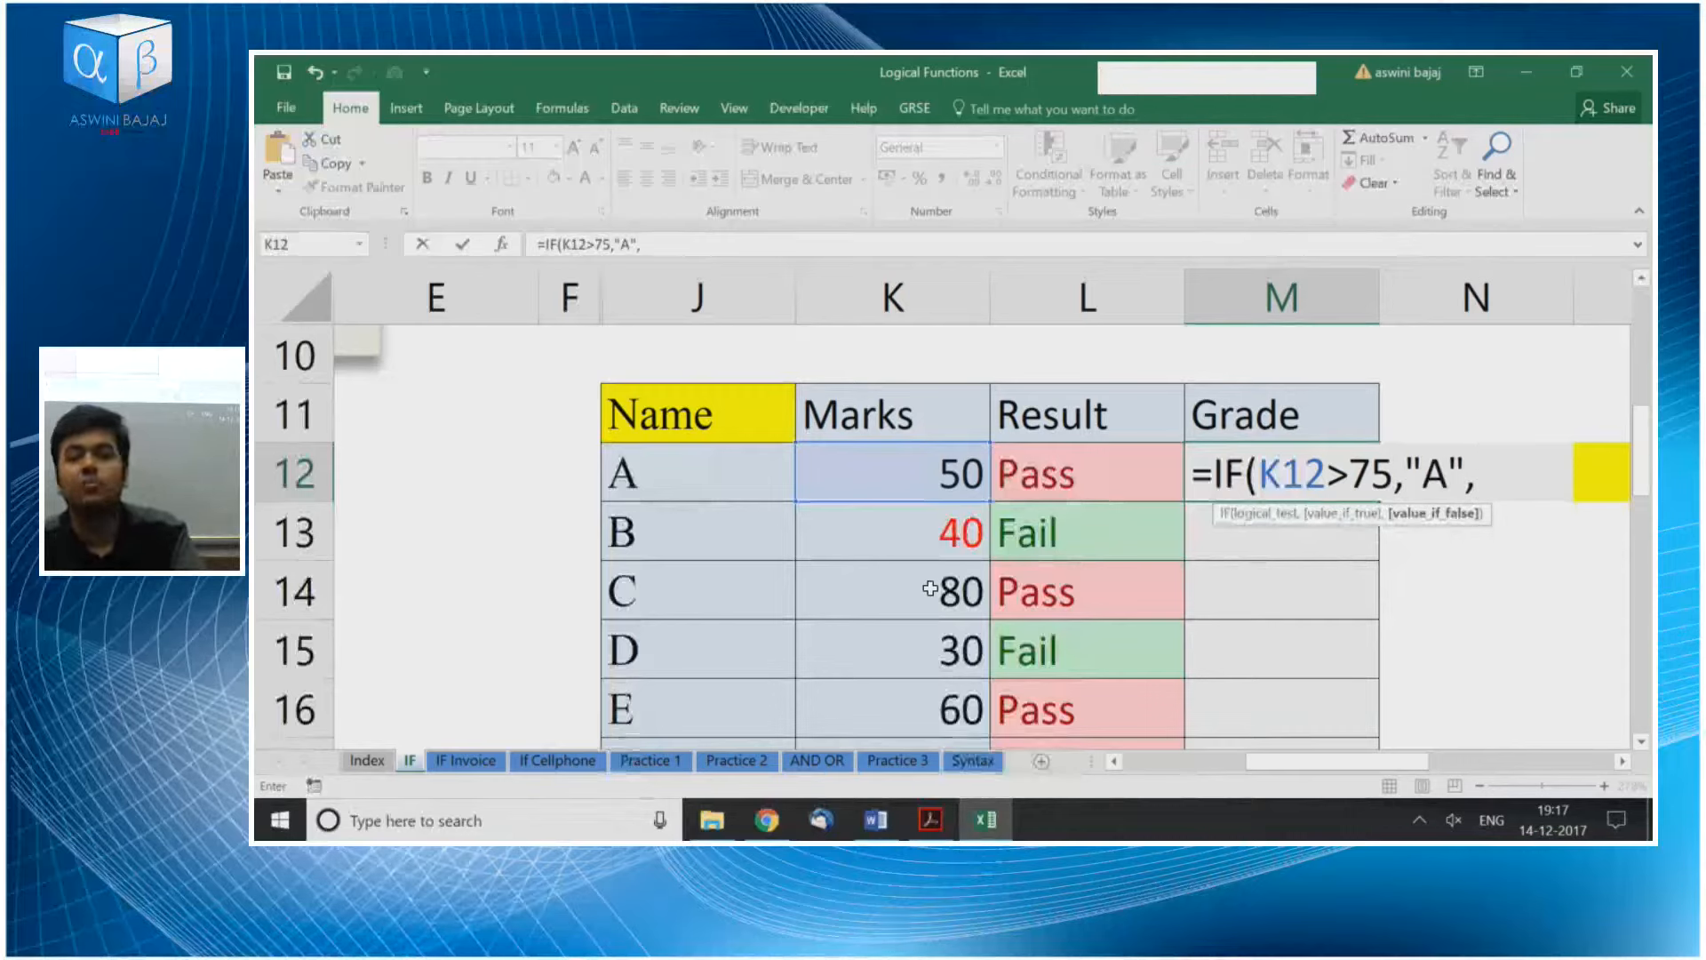
drag(1260, 474, 1467, 477)
click(1473, 476)
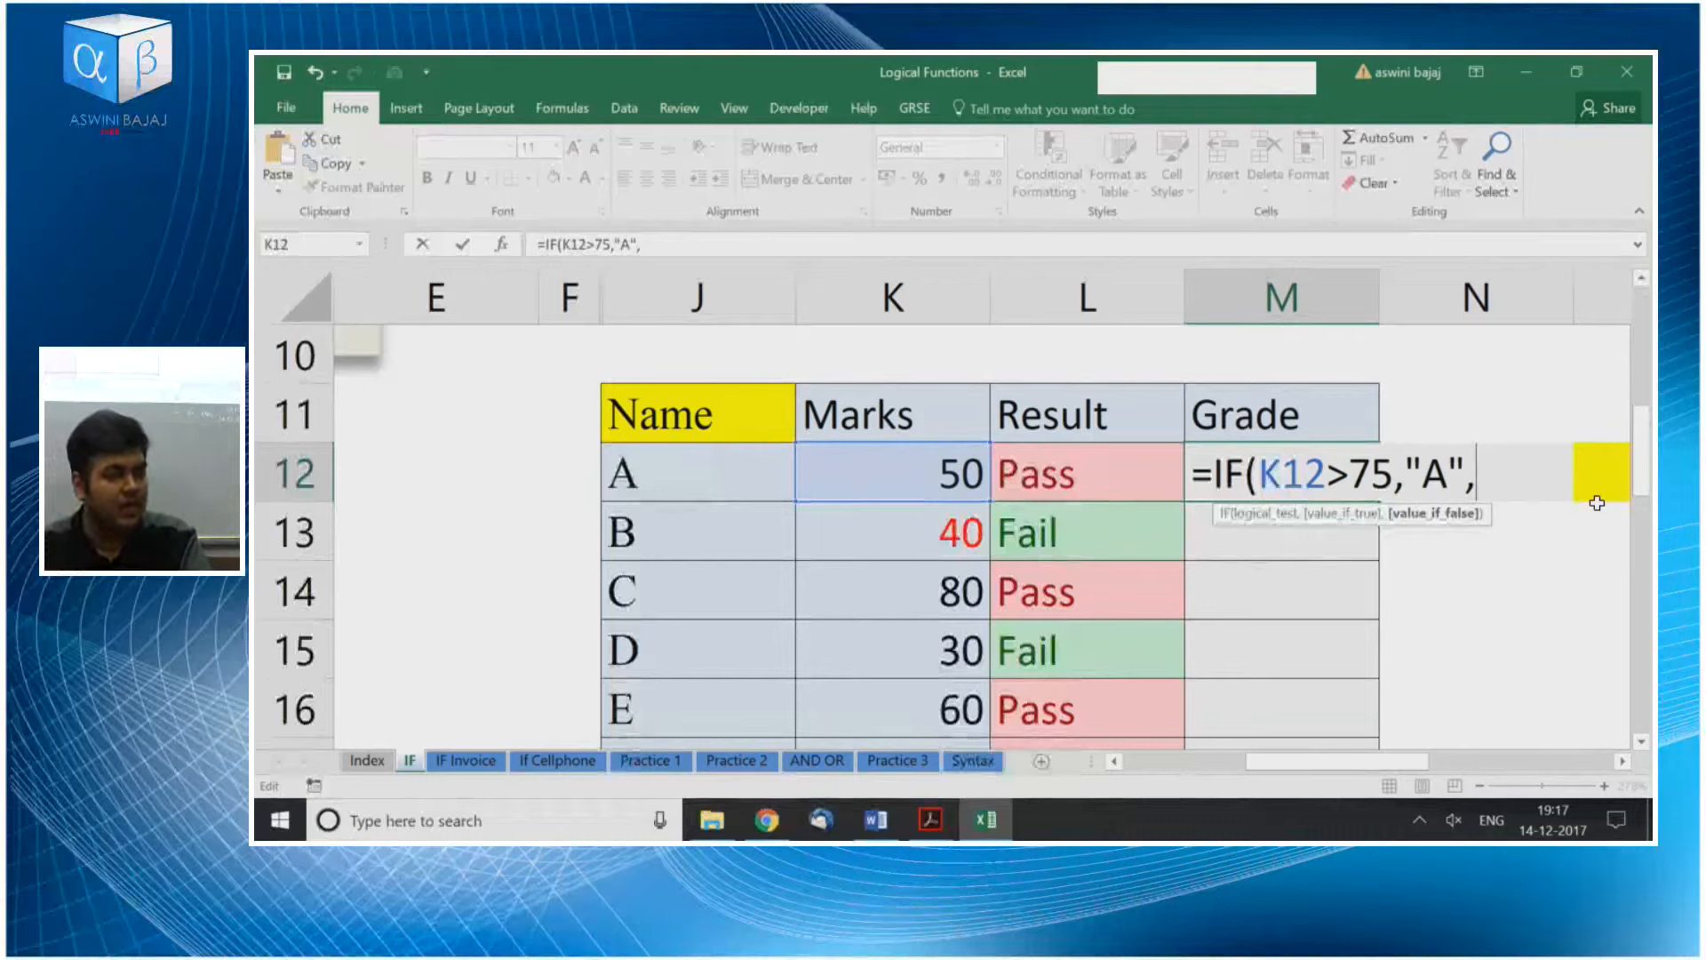
Nest a second IF as the value if false in M12, testing K12<50 with "C" if true and "B" if false, and close both functions
text(IF)
key(Tab)
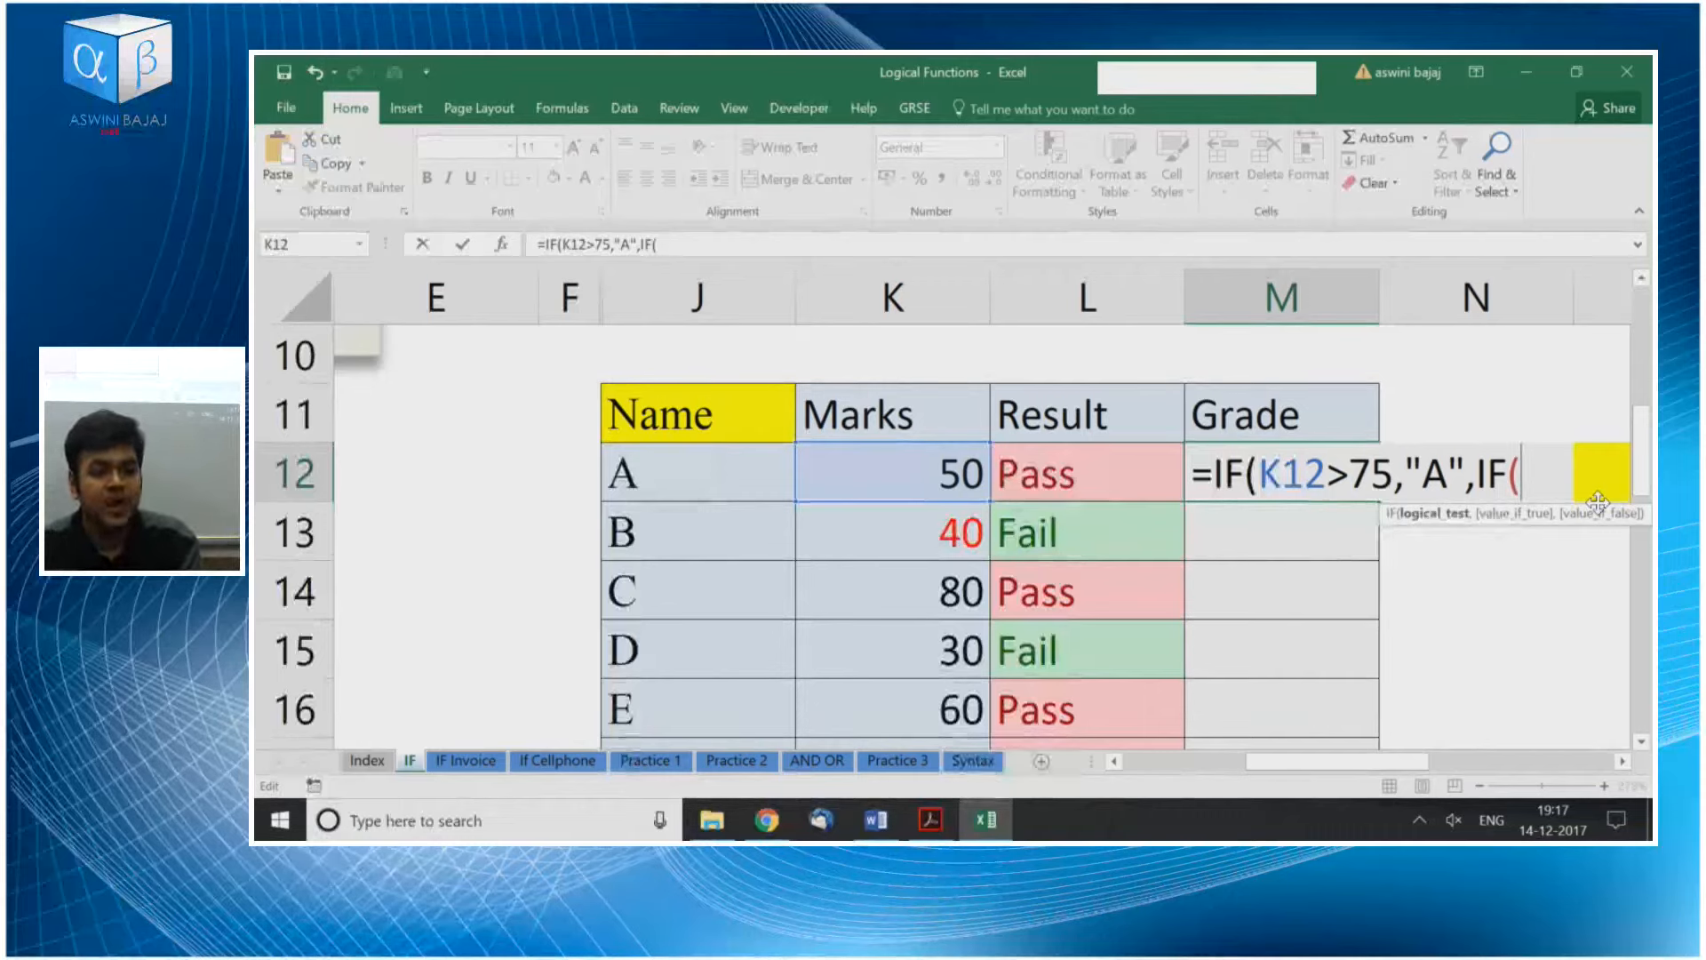
key(Right)
key(F2)
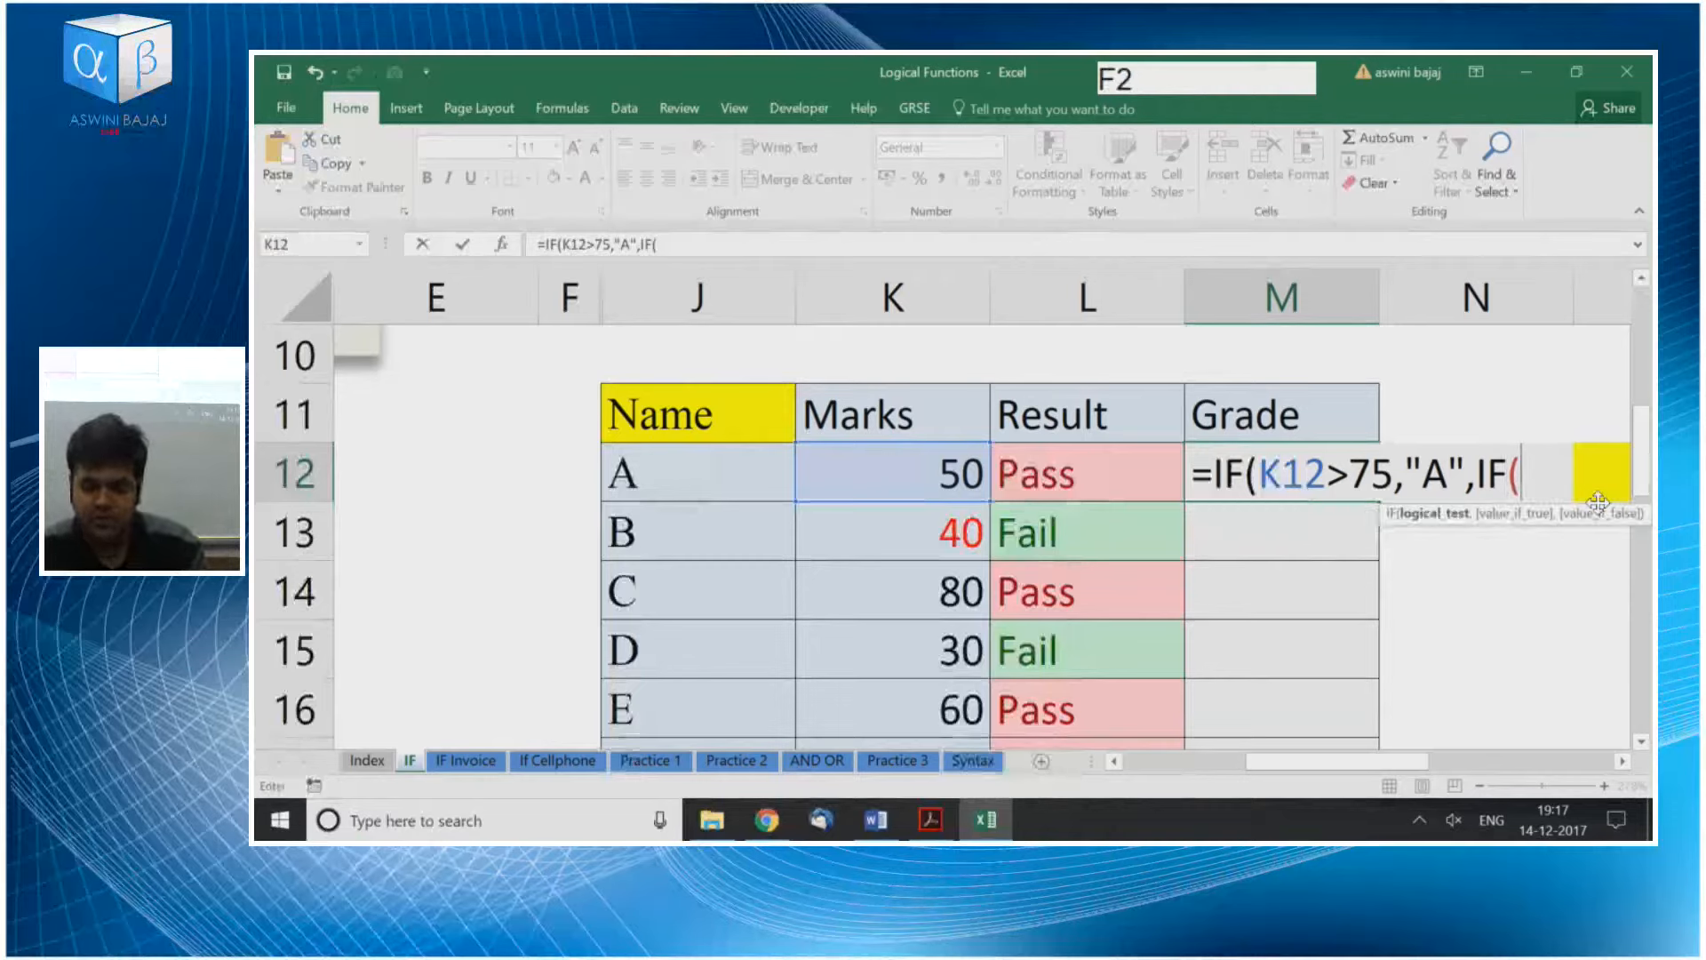
key(Left)
key(Left)
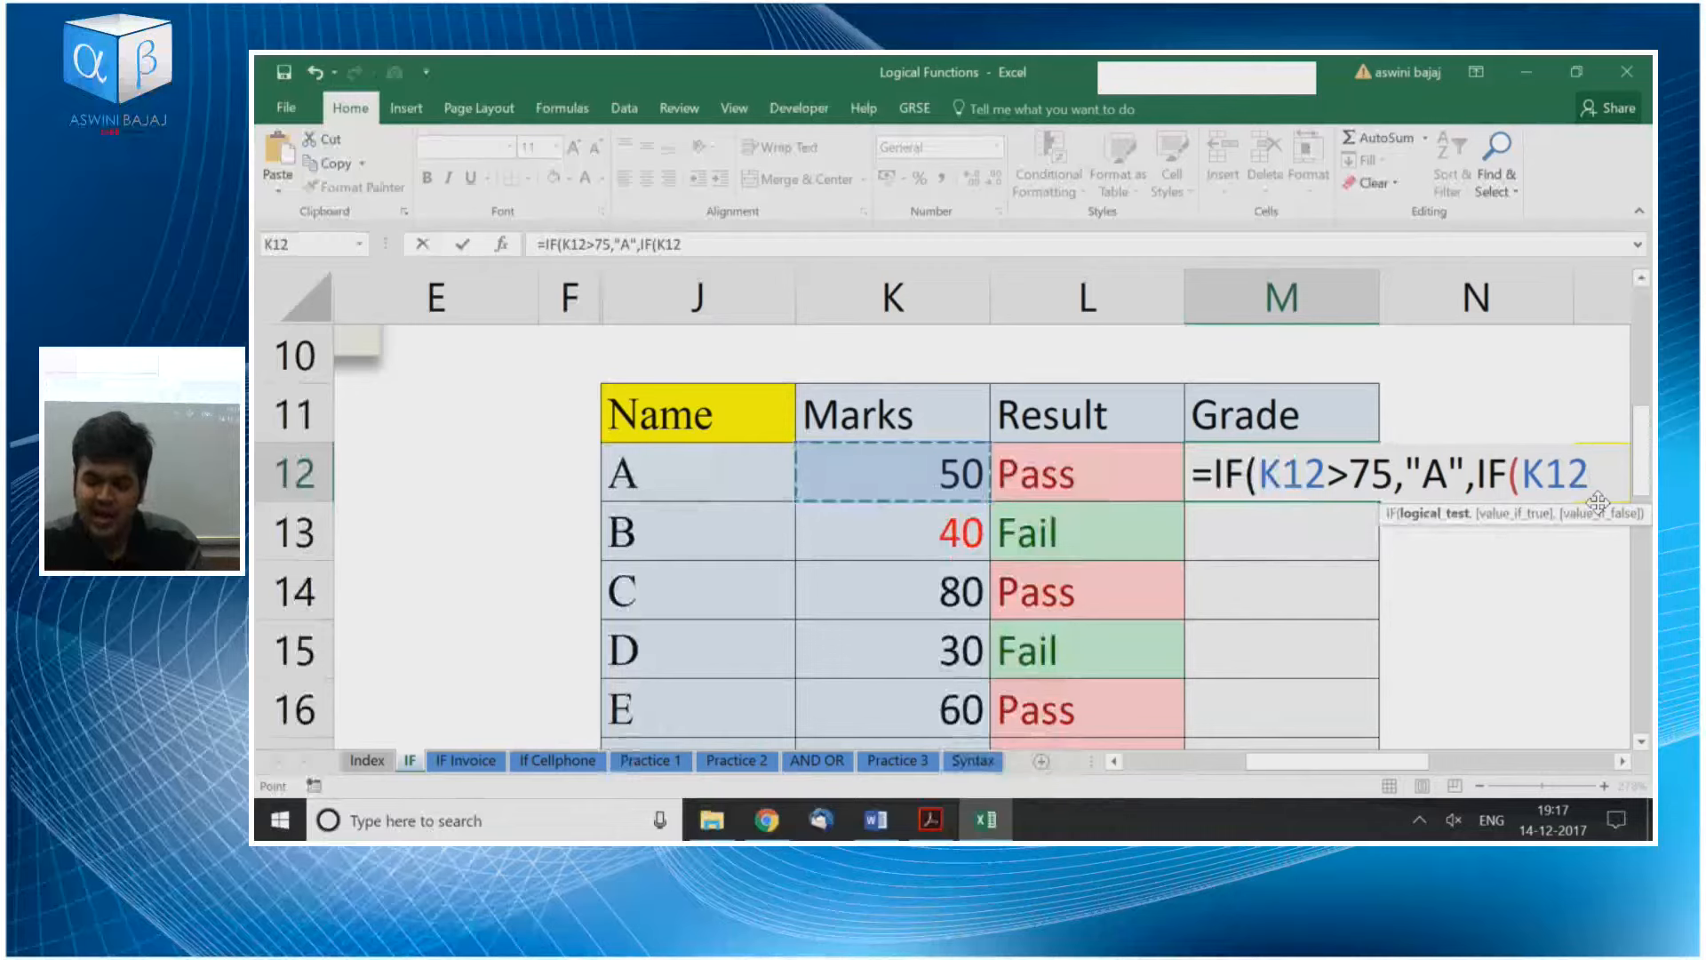
text(<50)
key(BackSpace)
key(BackSpace)
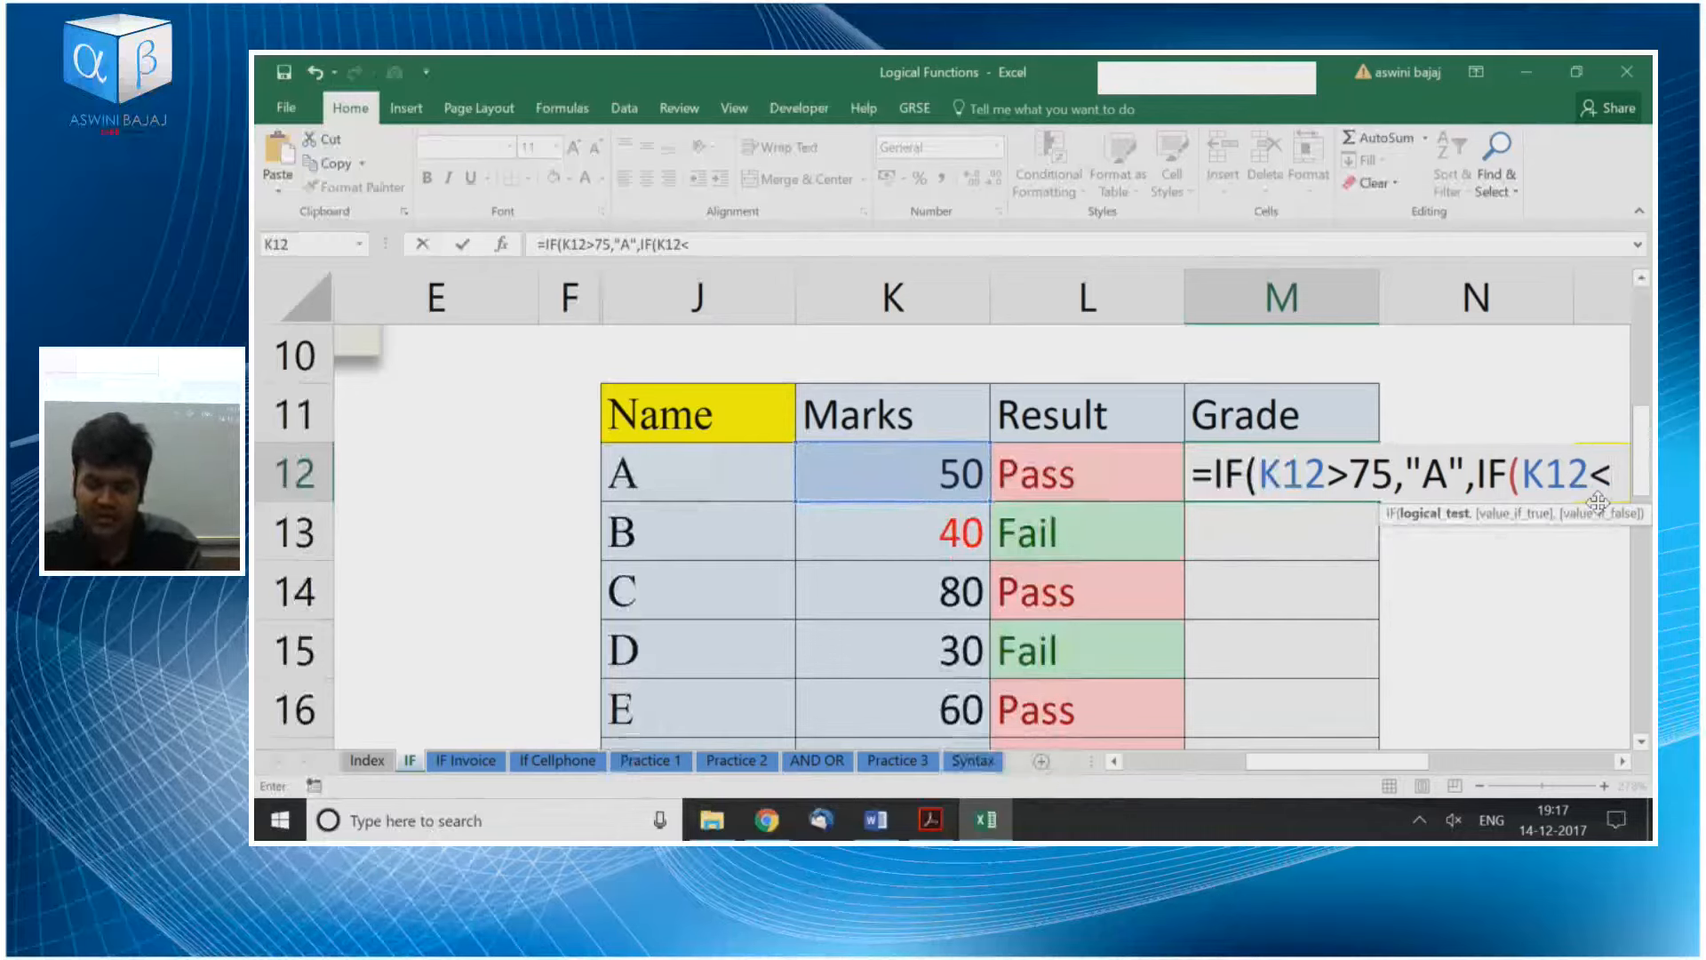
text(50,"C")
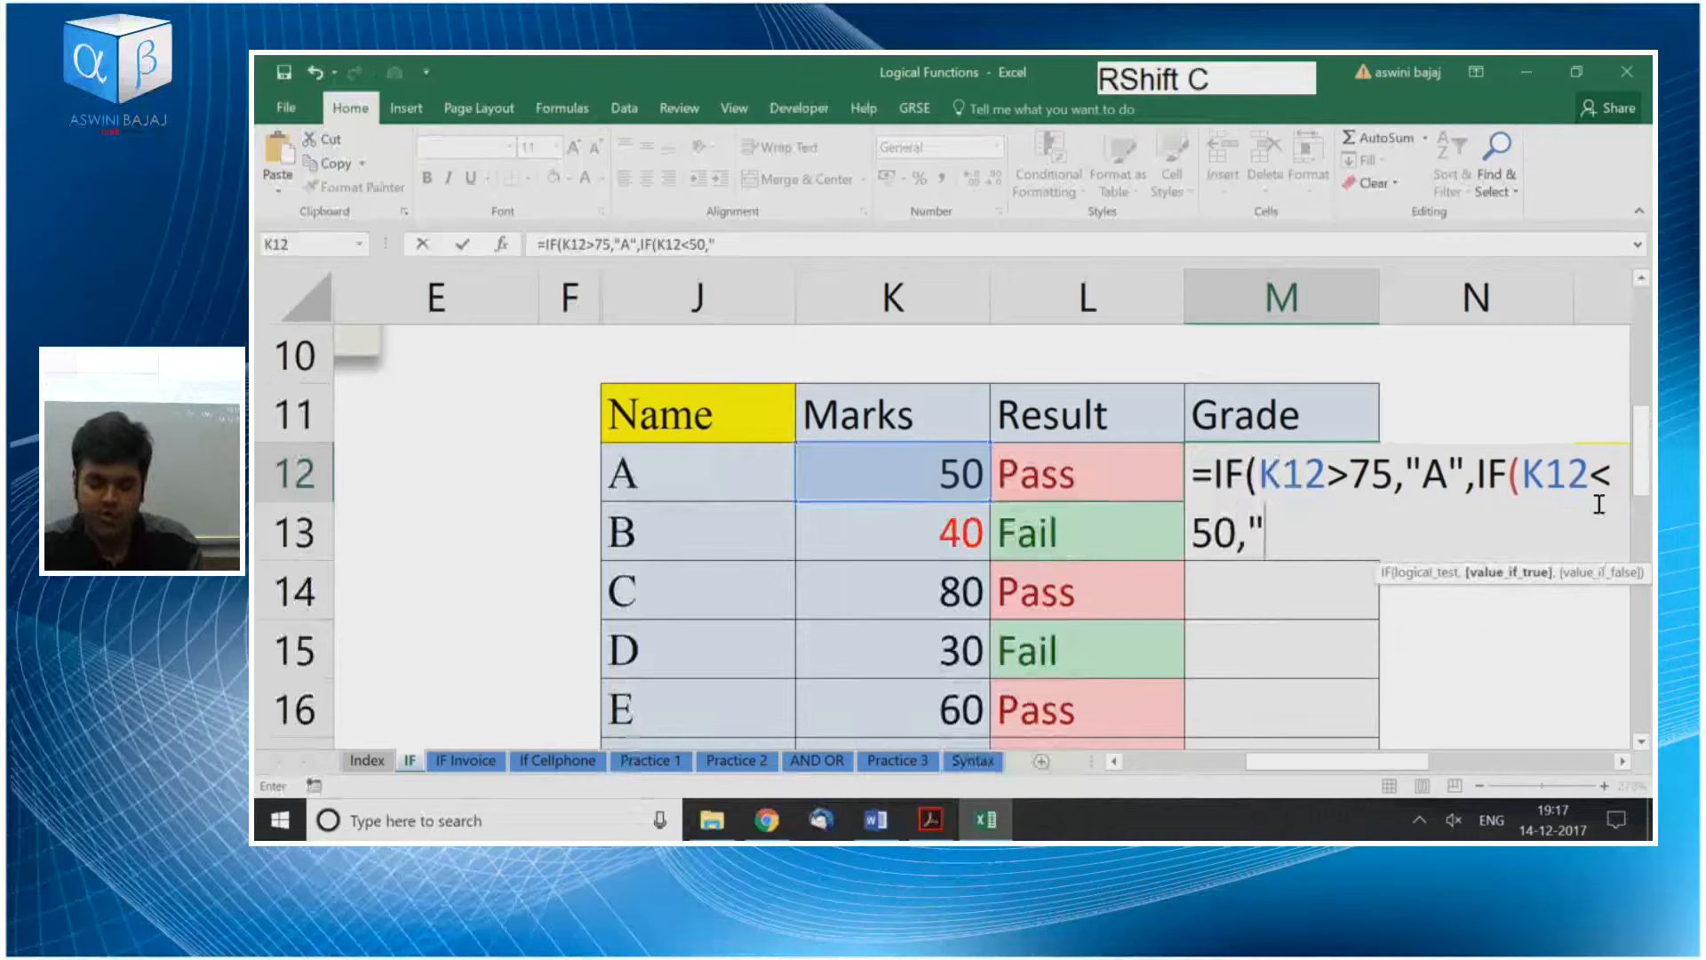
text(,"B")
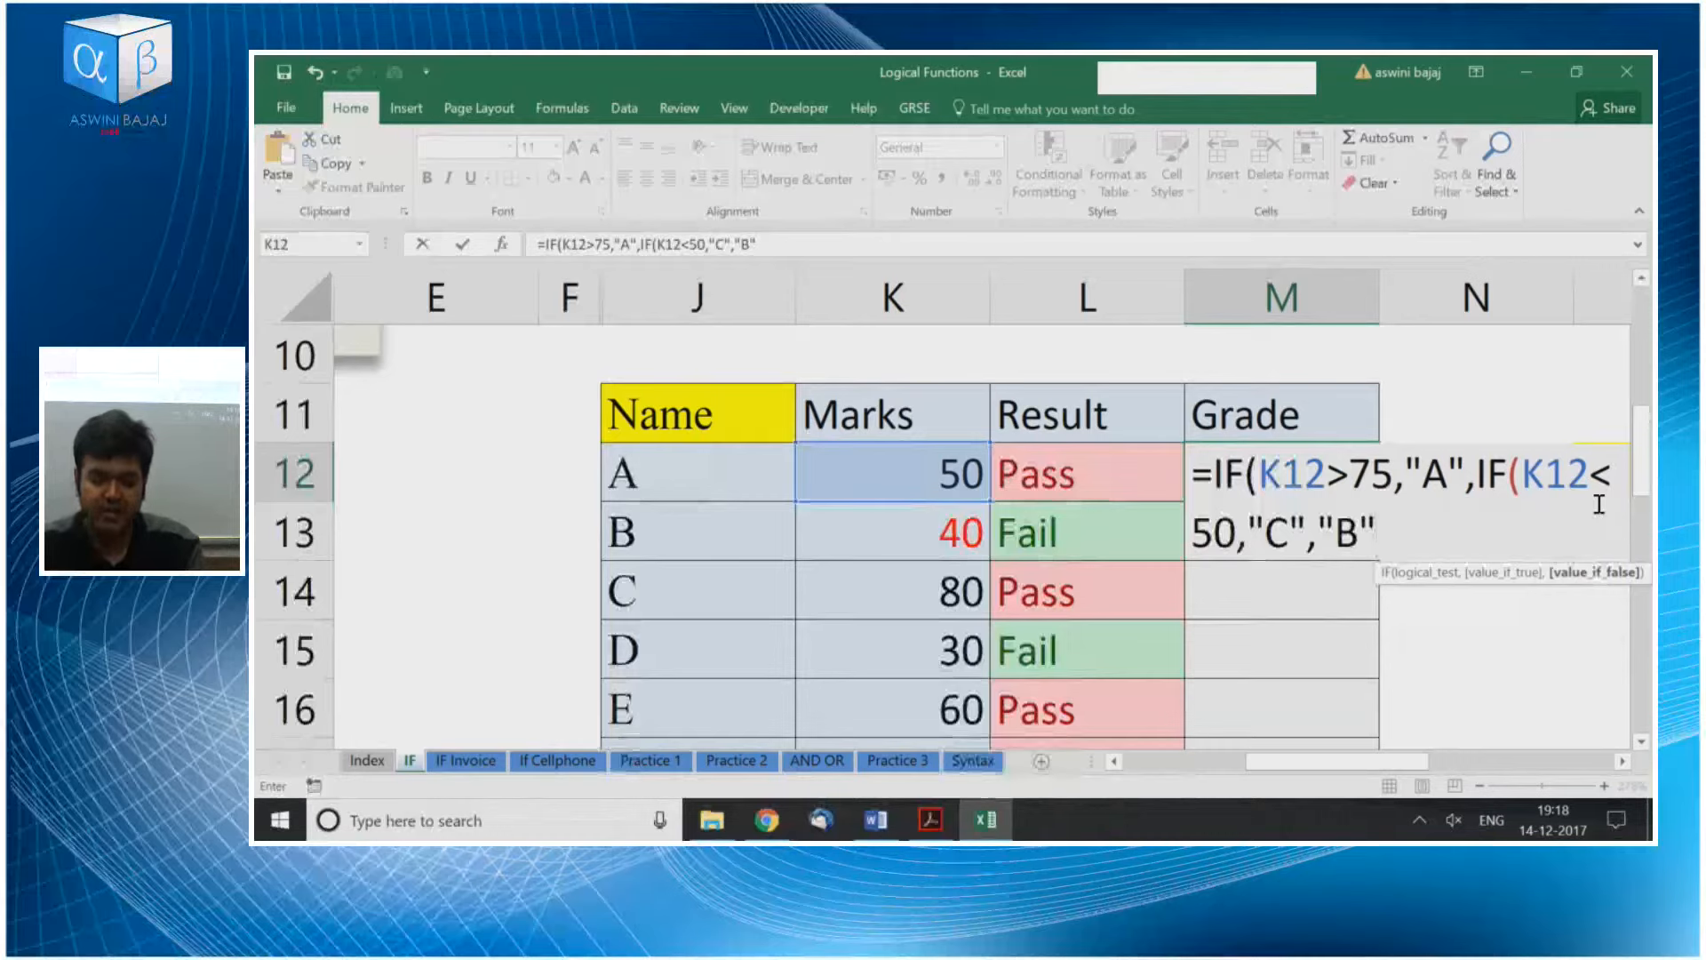
text()))
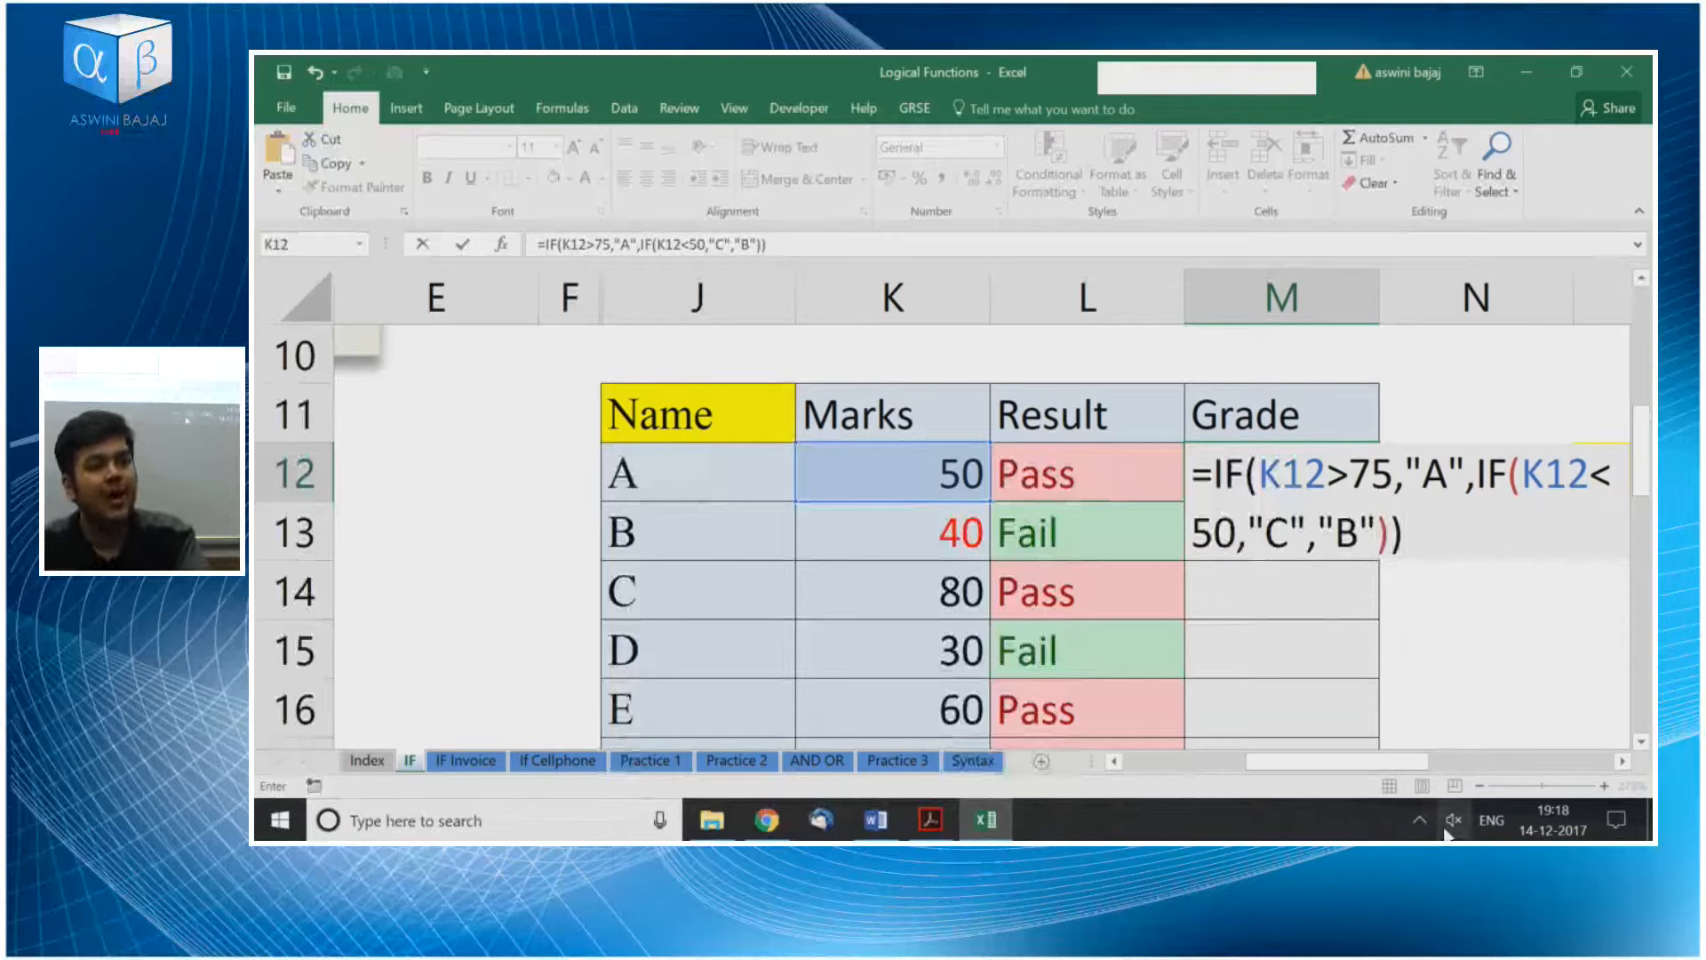
Examine the arguments of the M12 Grade formula: the condition, the value if true and the nested IF as value if false
drag(1255, 473, 1385, 476)
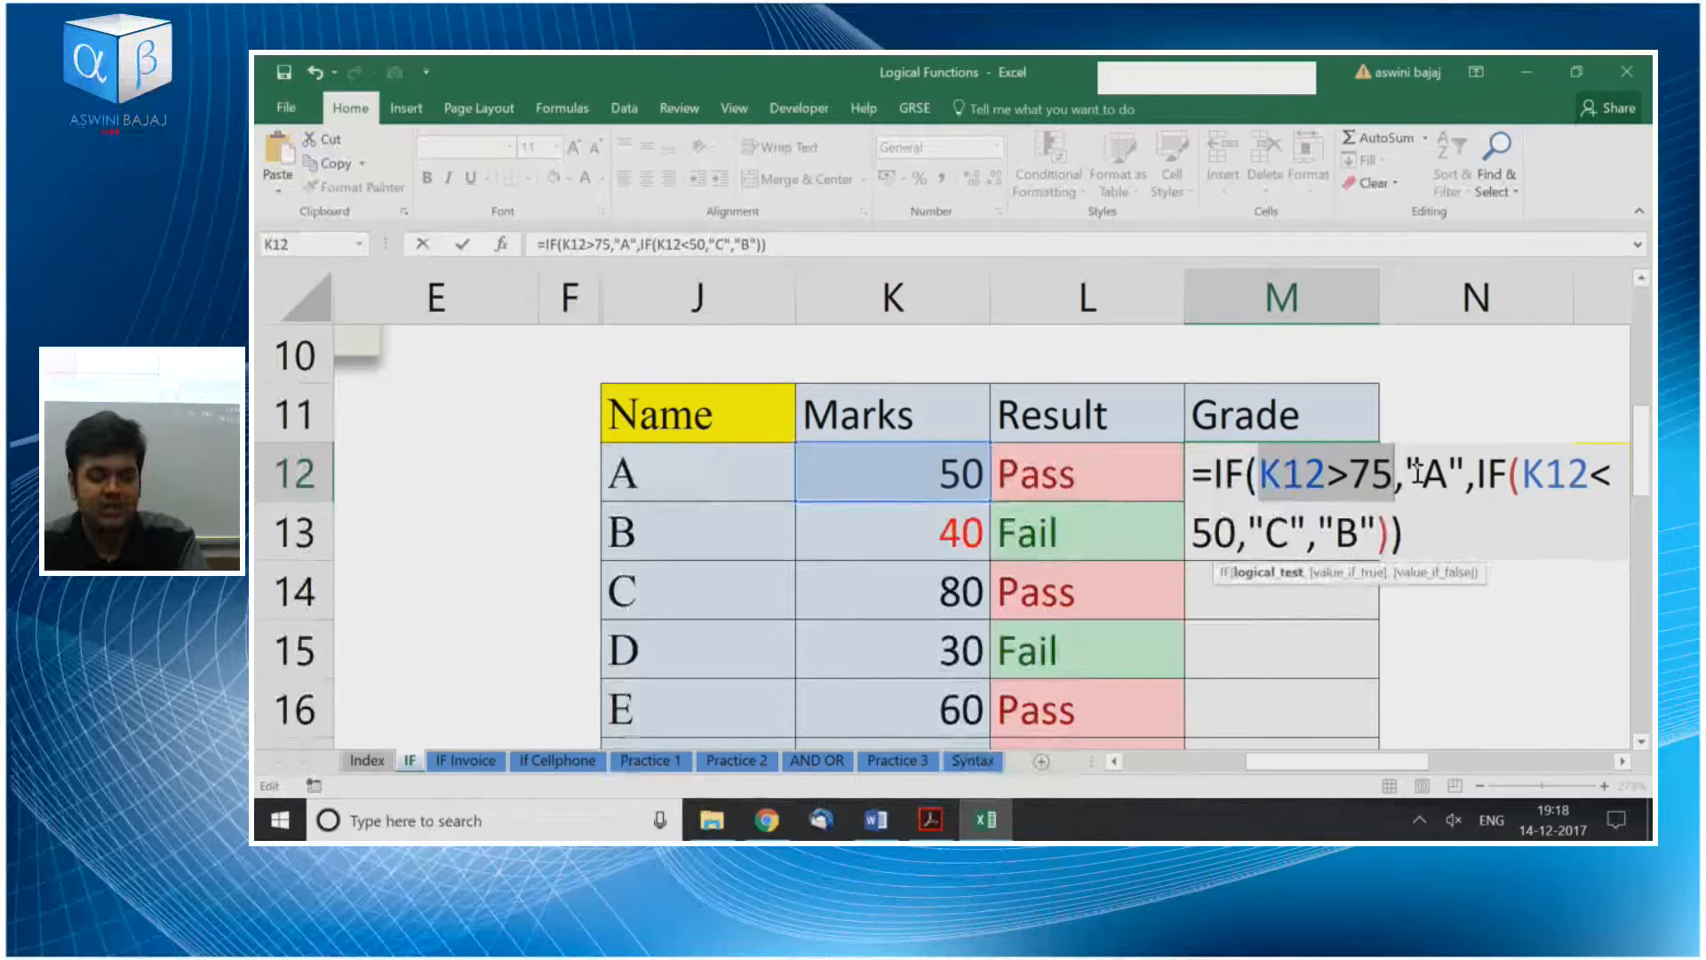
drag(1404, 476, 1466, 480)
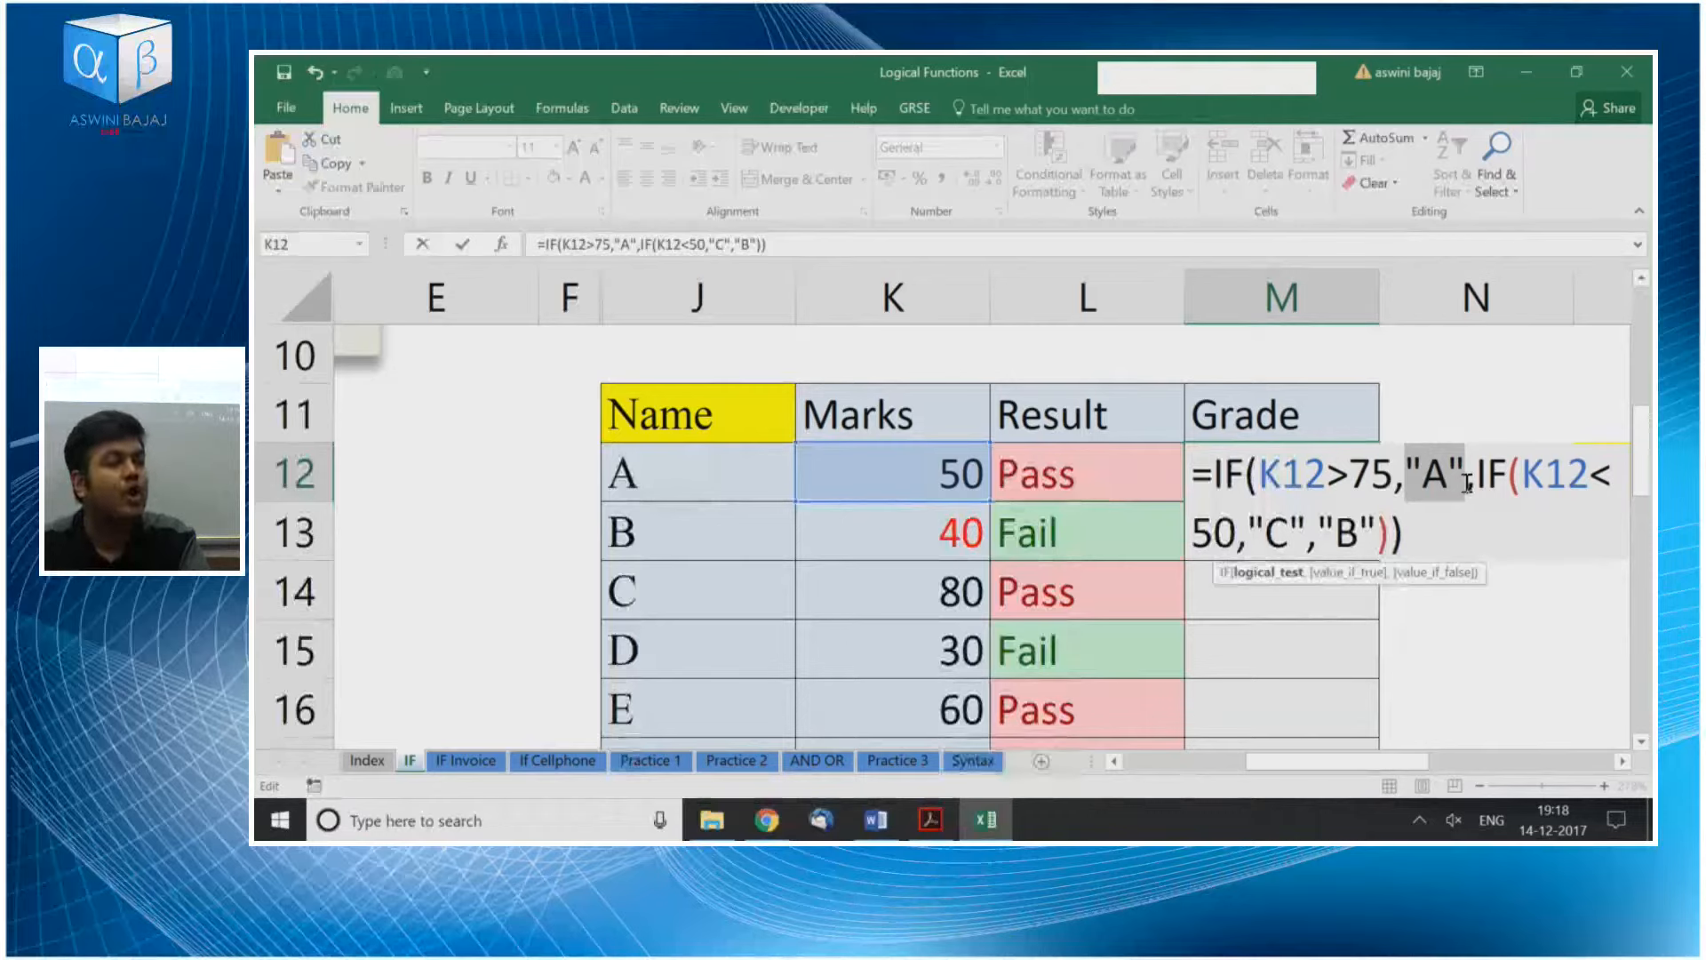
drag(1260, 476, 1388, 534)
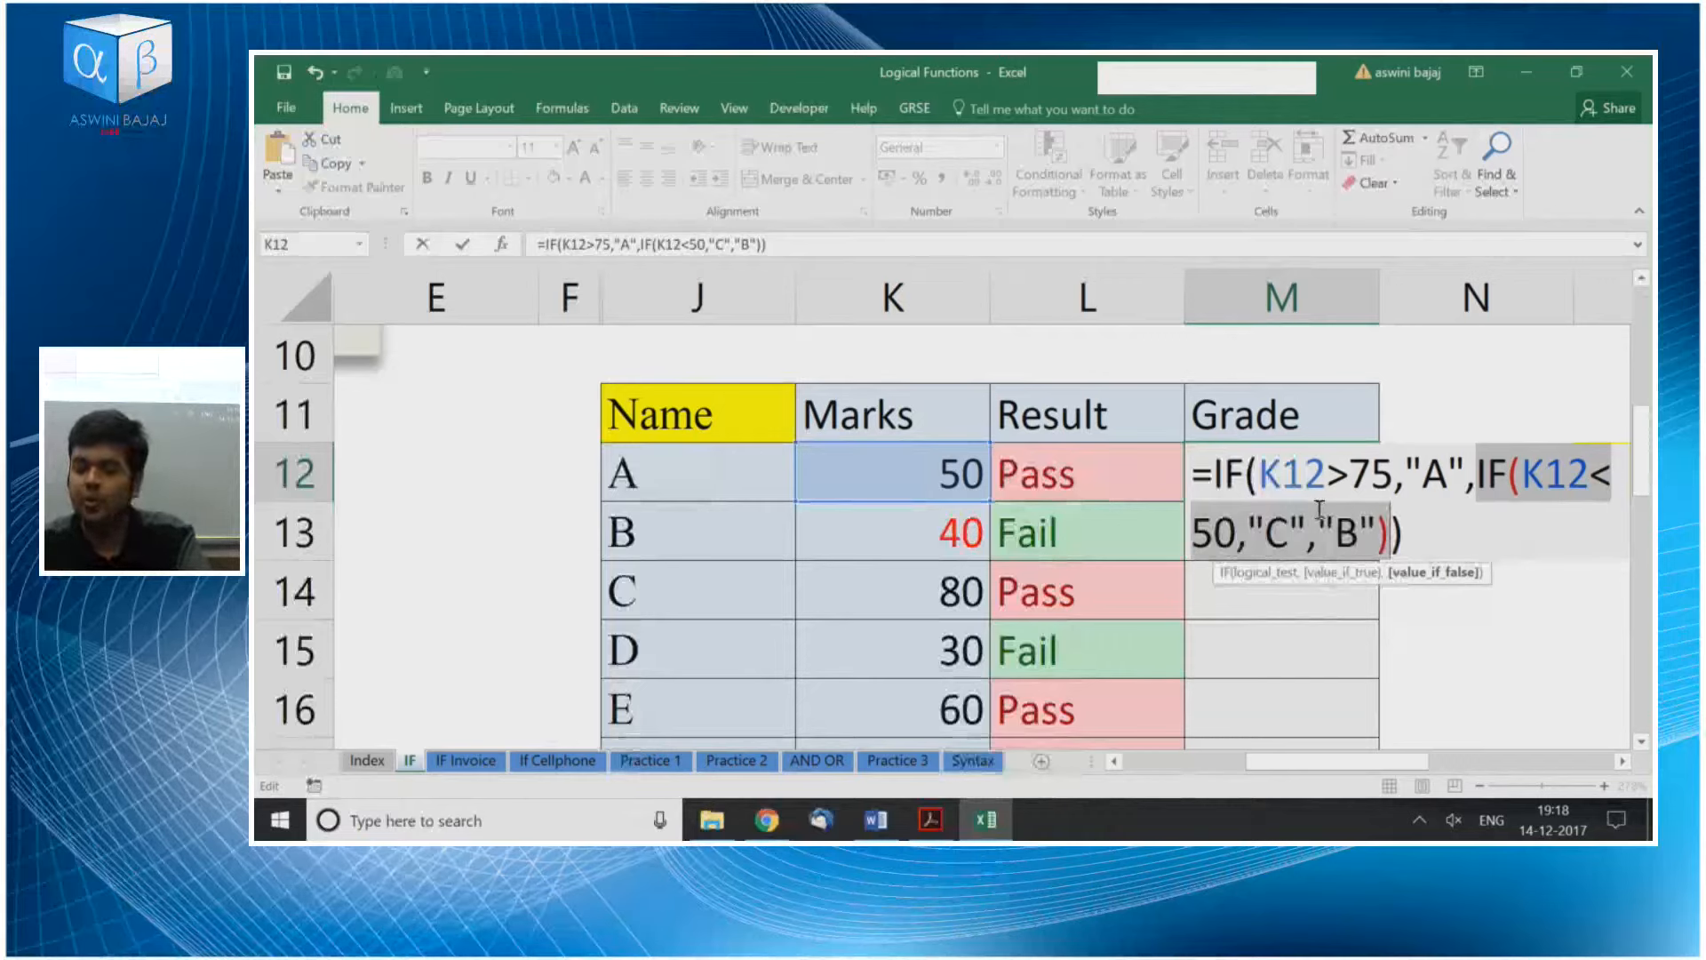
drag(1258, 473, 1402, 471)
drag(1394, 473, 1389, 533)
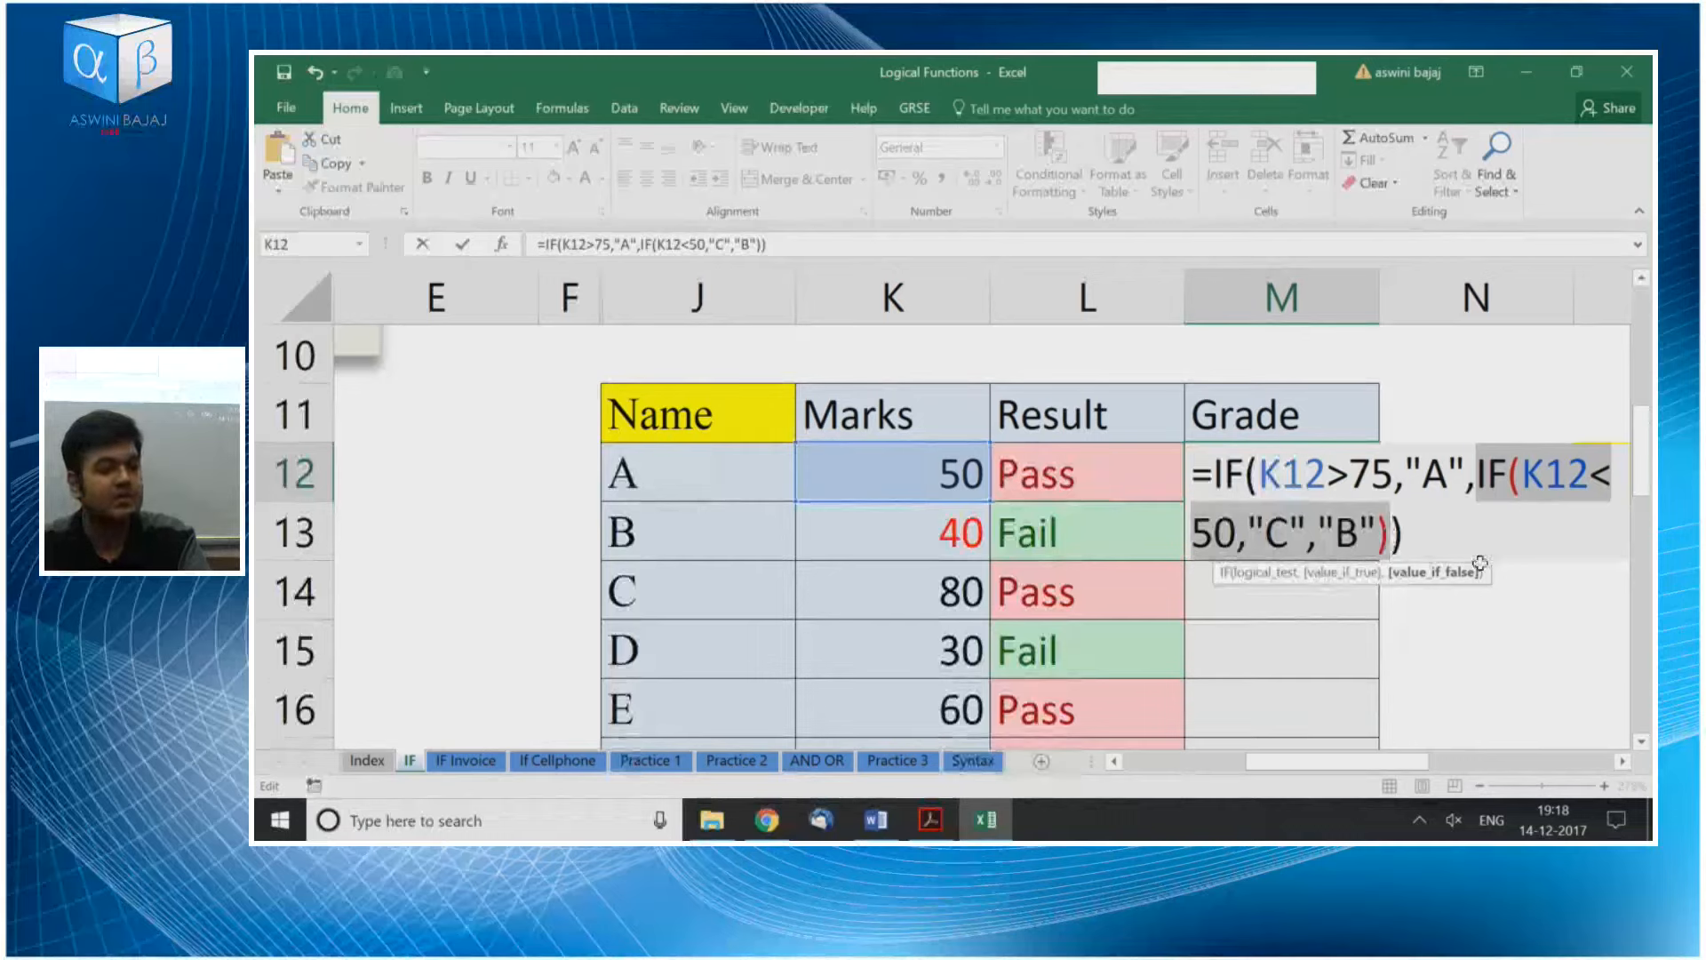
Examine the nested IF inside the M12 Grade formula, including its K12<50 condition and its "C" and "B" values
drag(1262, 474, 1465, 475)
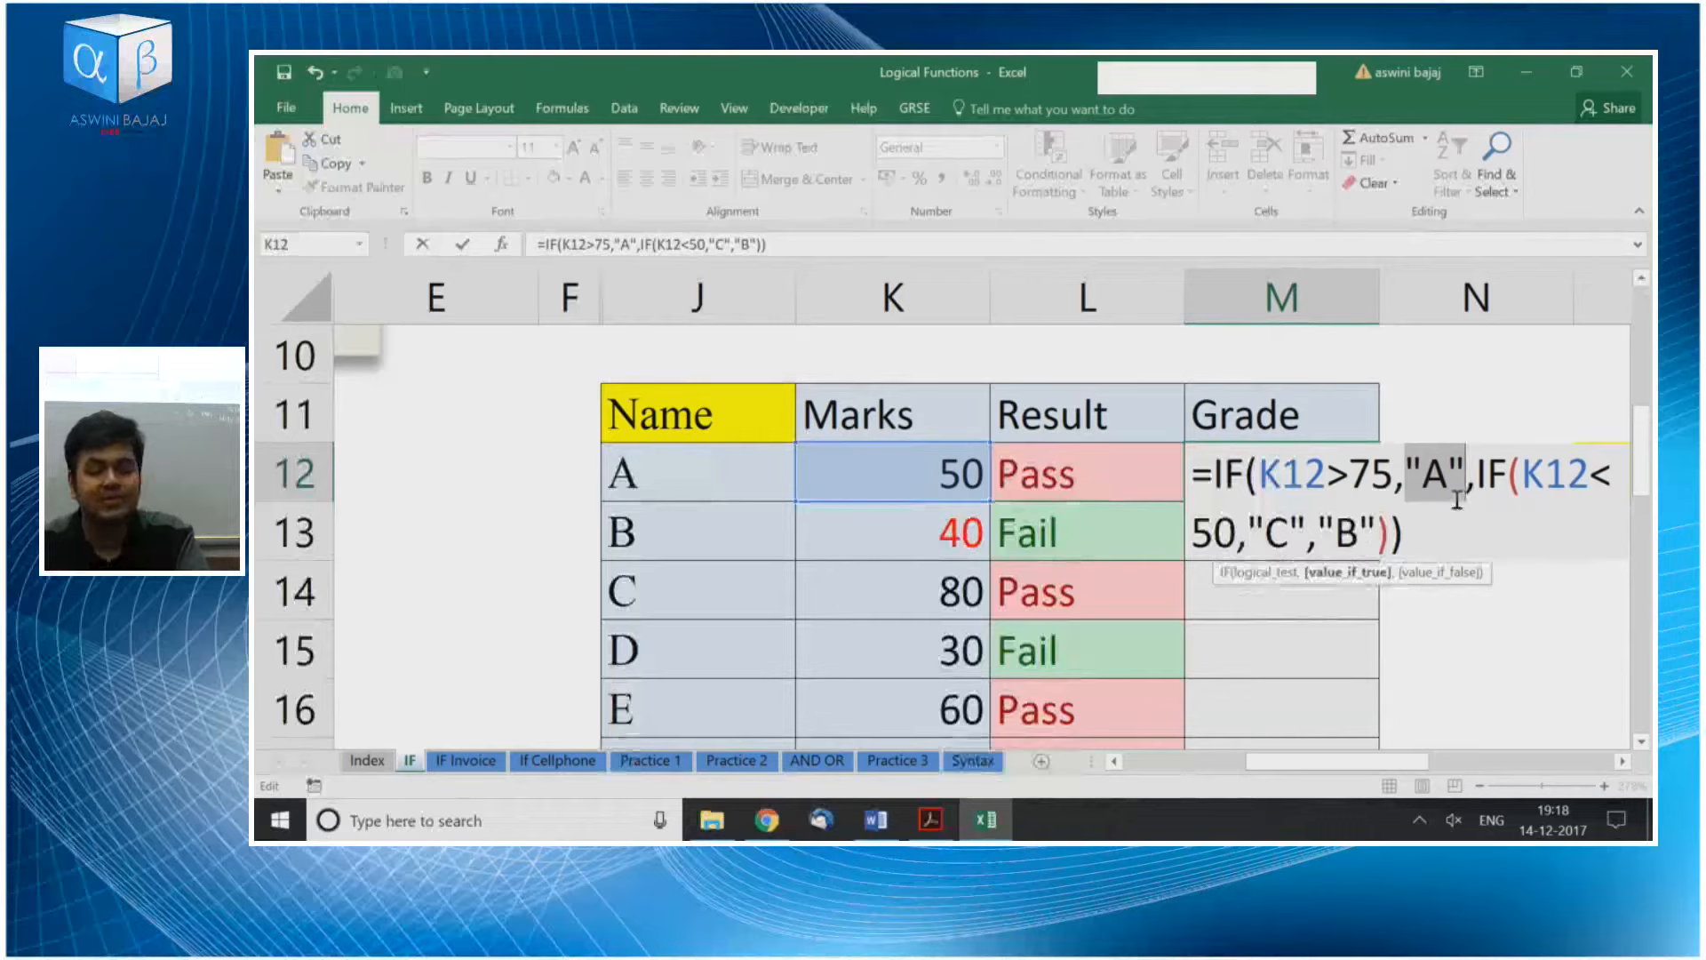
drag(1517, 477, 1360, 539)
drag(1332, 474, 1384, 538)
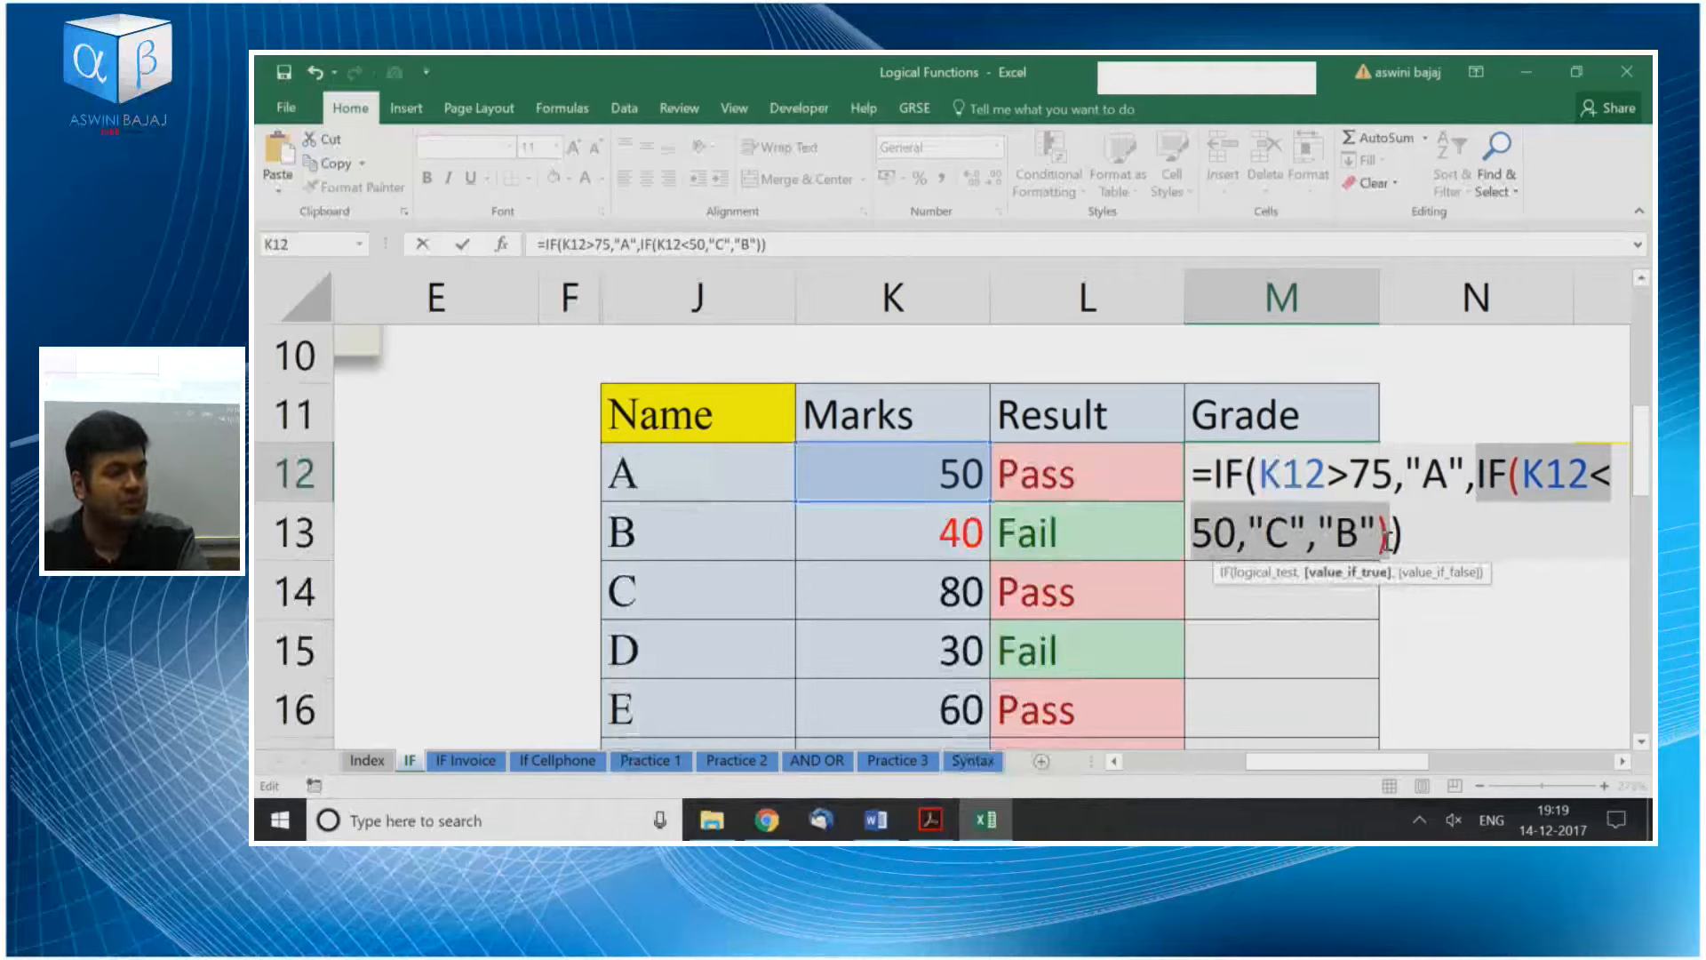
drag(1521, 471, 1241, 535)
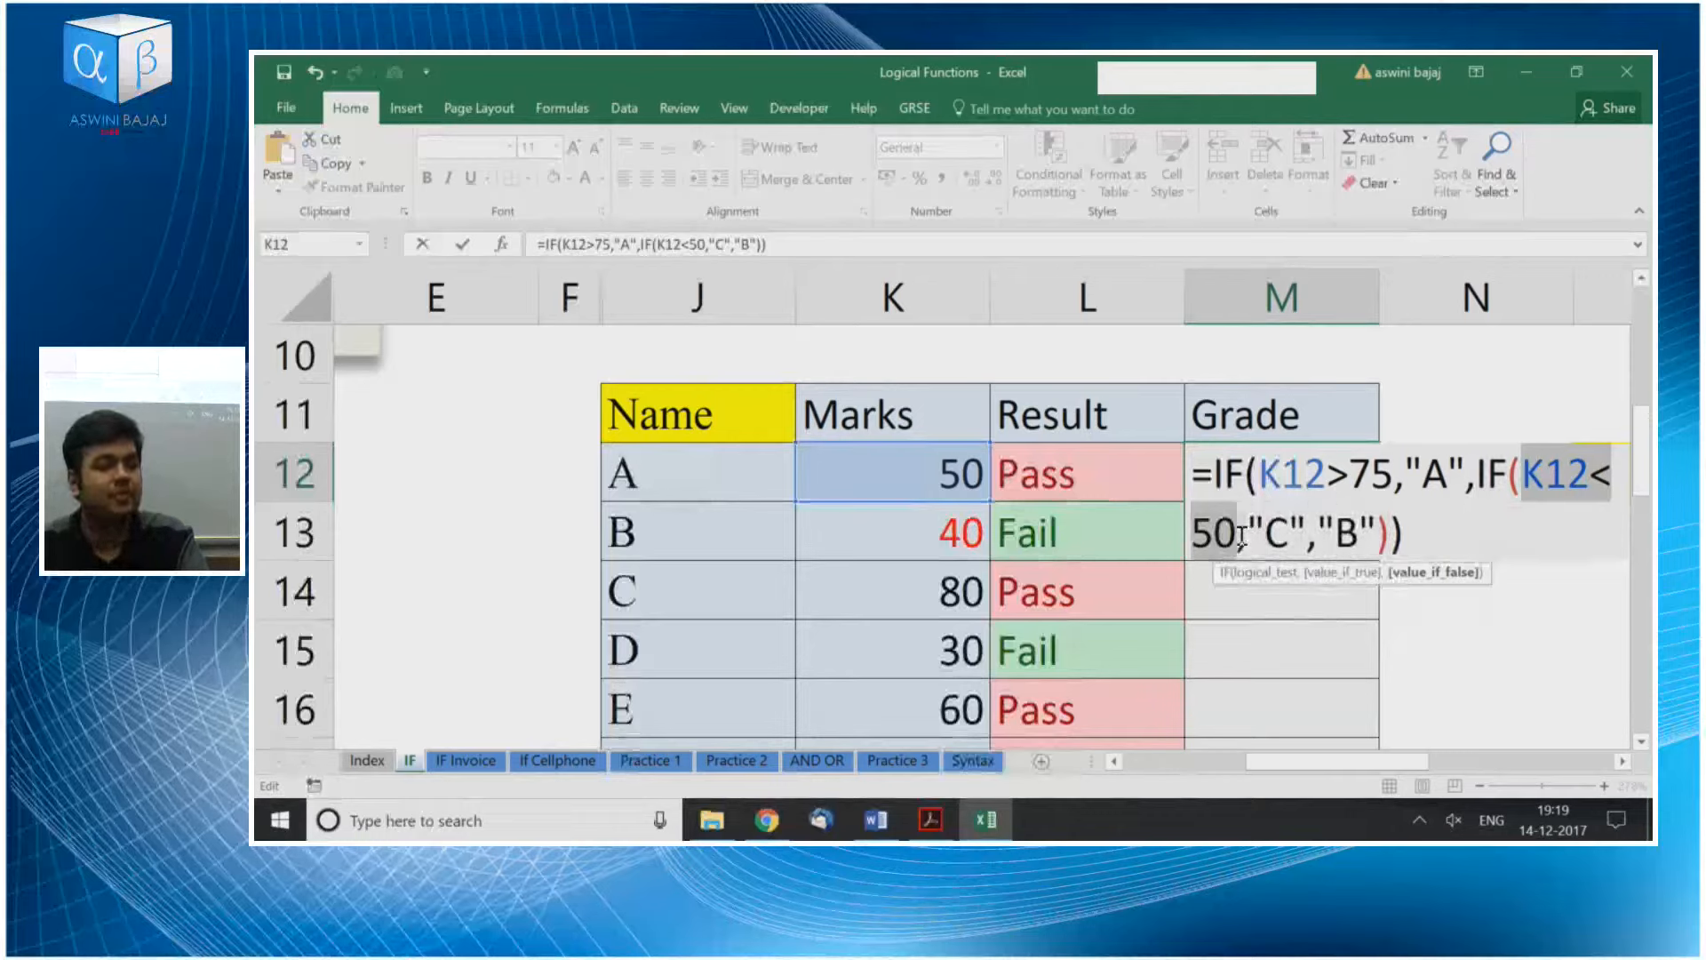
click(1534, 477)
drag(1537, 479, 1366, 530)
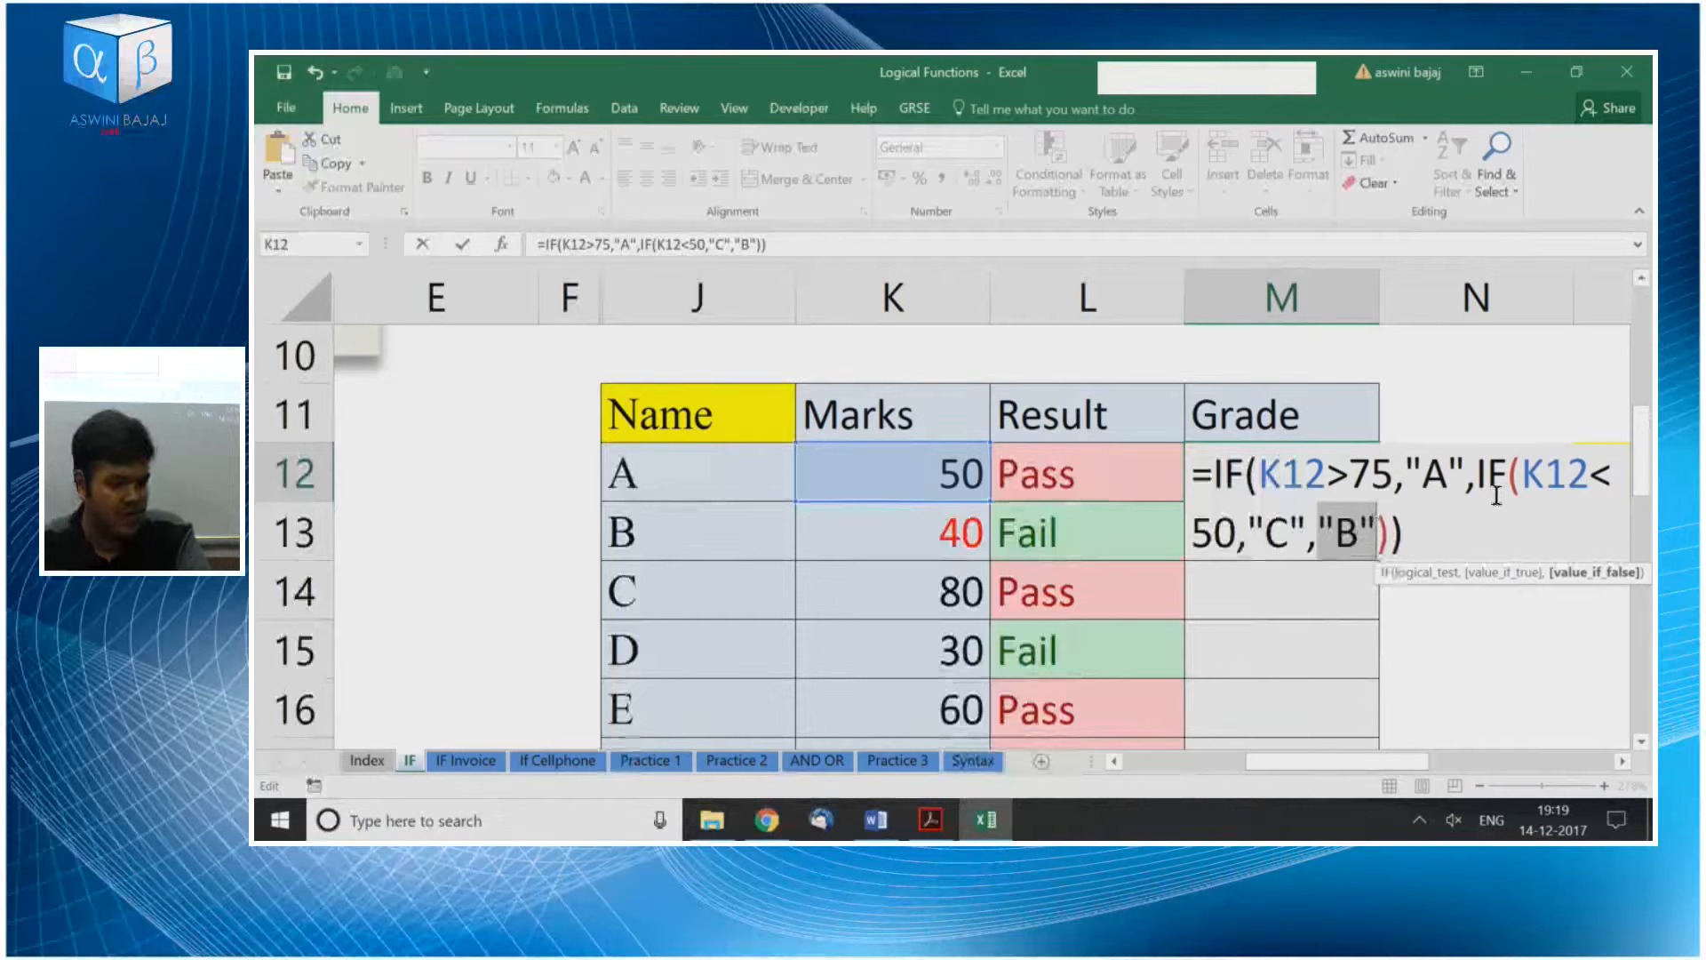
drag(1523, 476, 1377, 530)
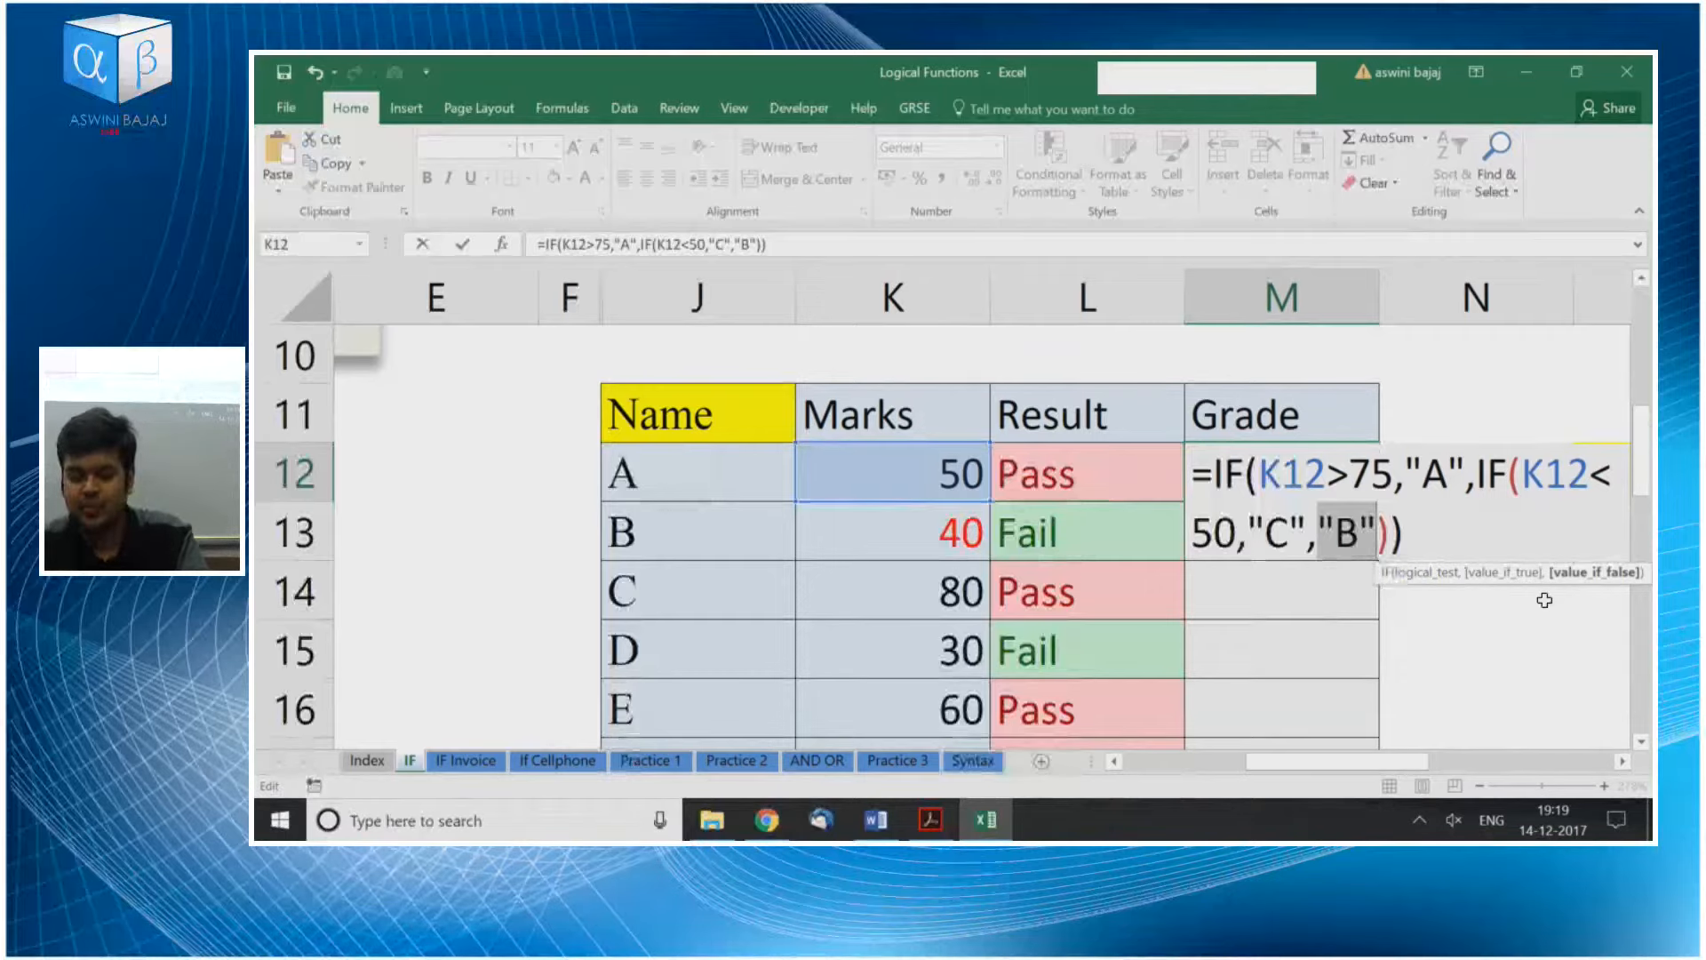
Confirm the nested IF formula in M12 and fill it down the Grade column to M17
key(Return)
key(ctrl+Left)
key(Right)
key(Left)
key(ctrl+Down)
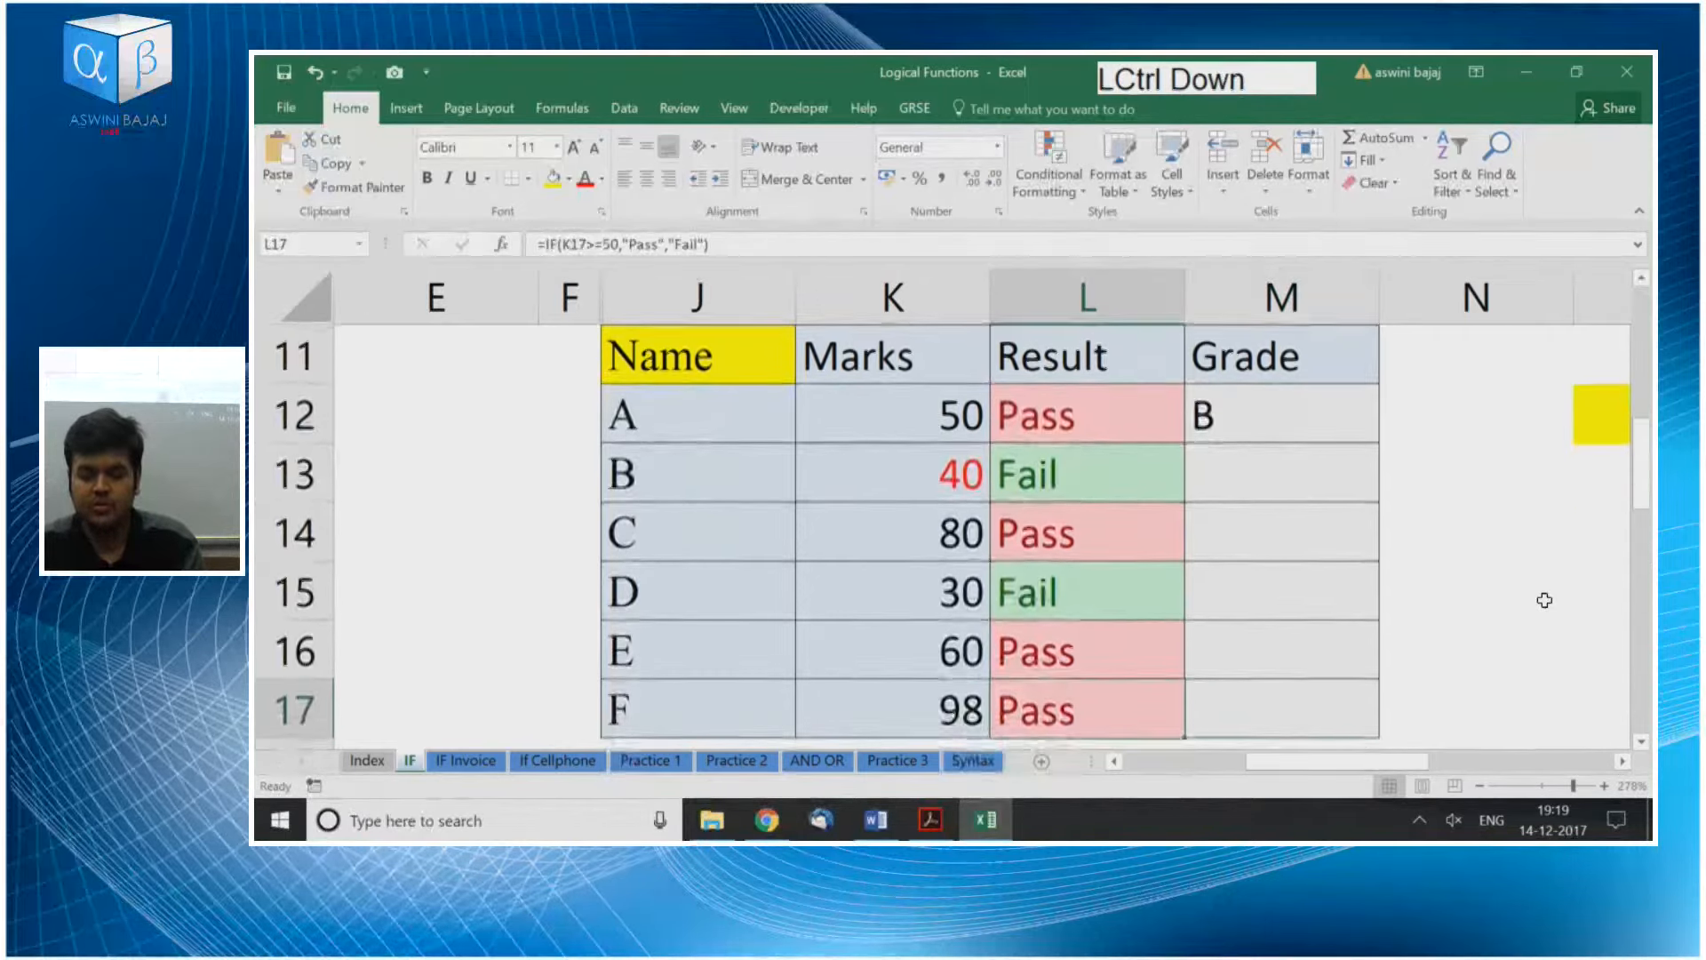
key(Right)
key(ctrl+shift+Up)
key(ctrl+d)
key(ctrl+Up)
key(Down)
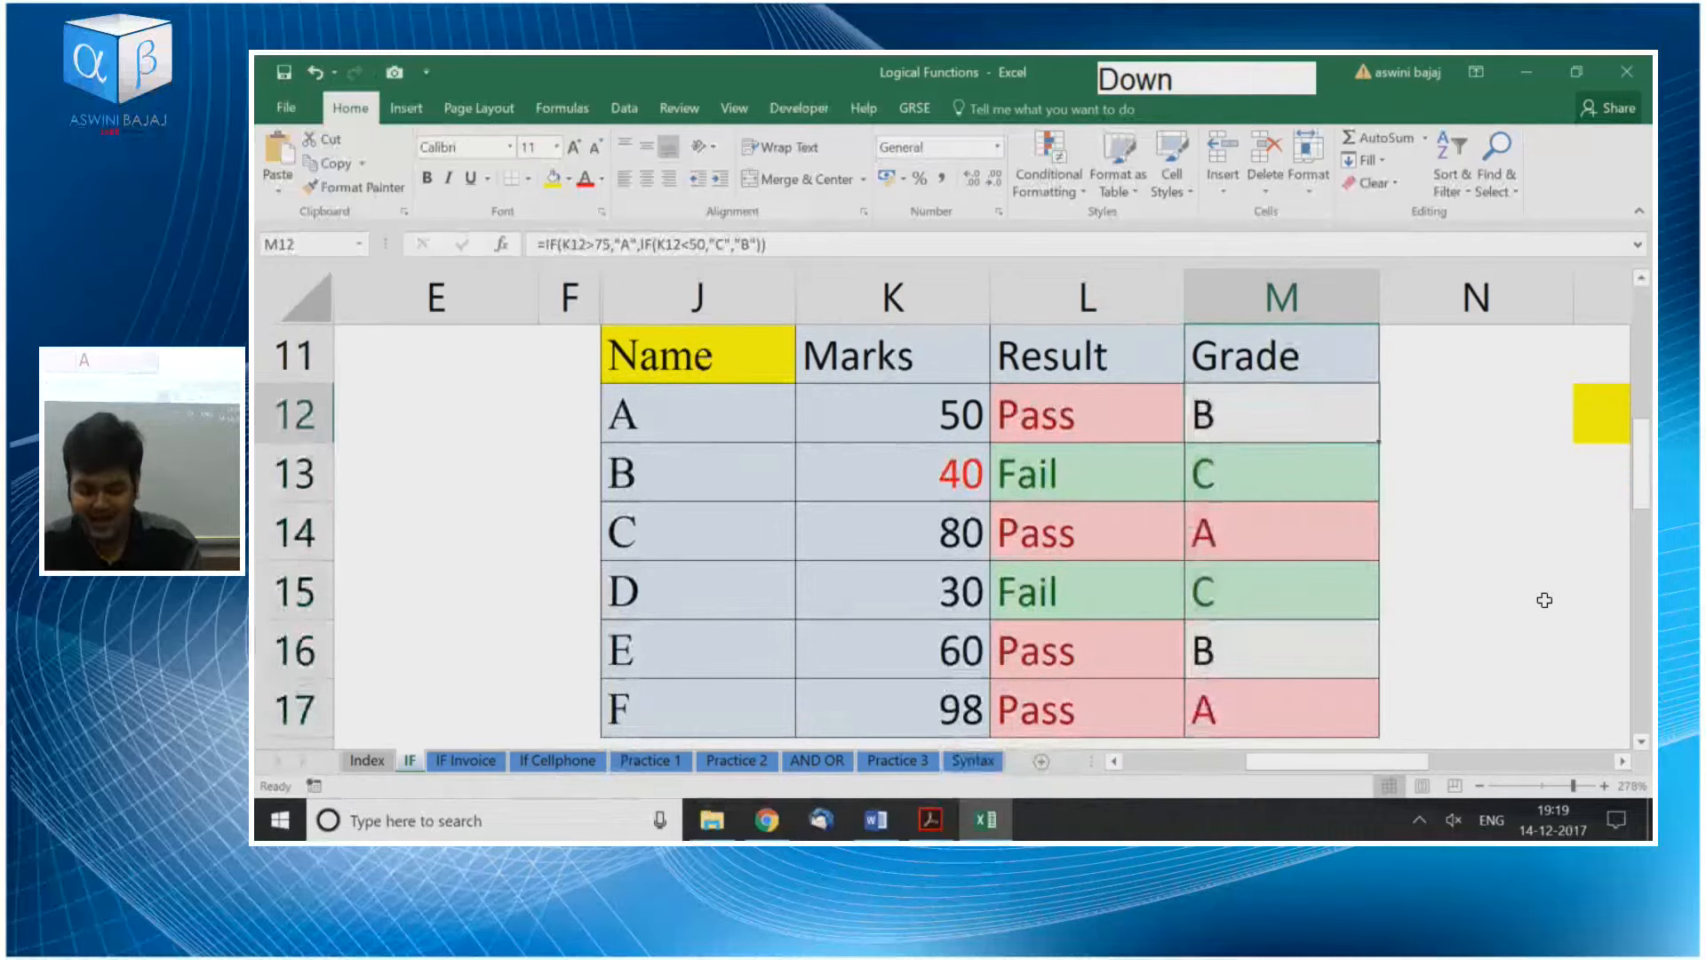
Review the complete nested IF formula in M12 on a single line
key(F2)
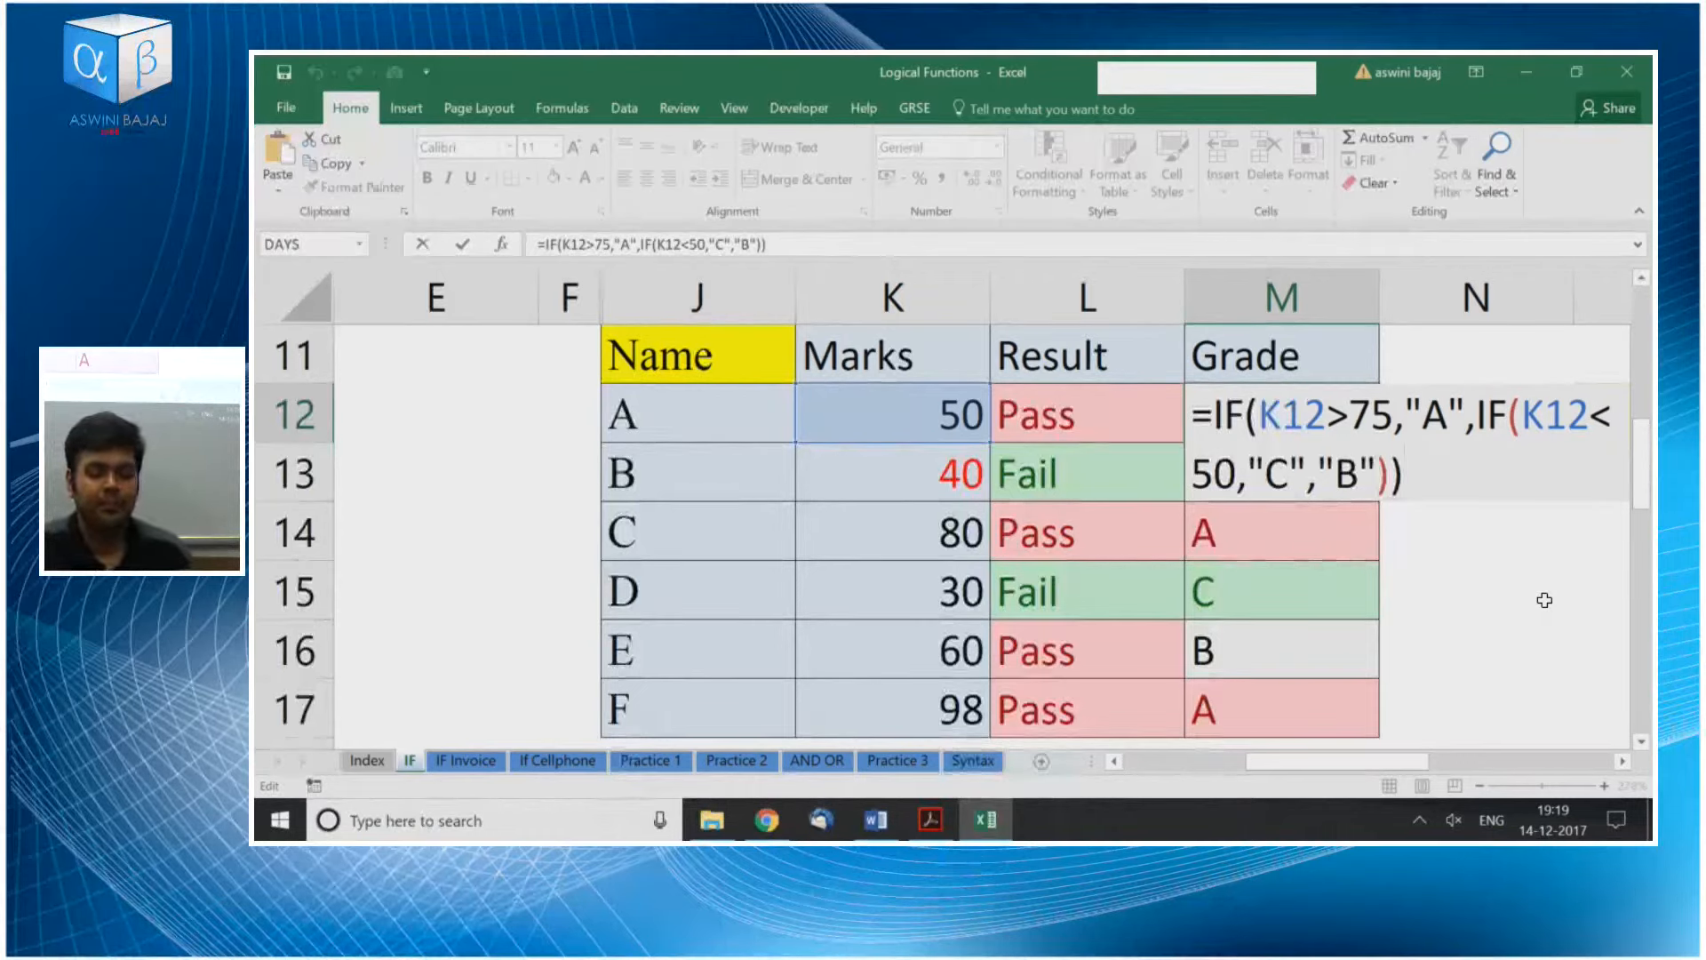
drag(1413, 762, 1432, 779)
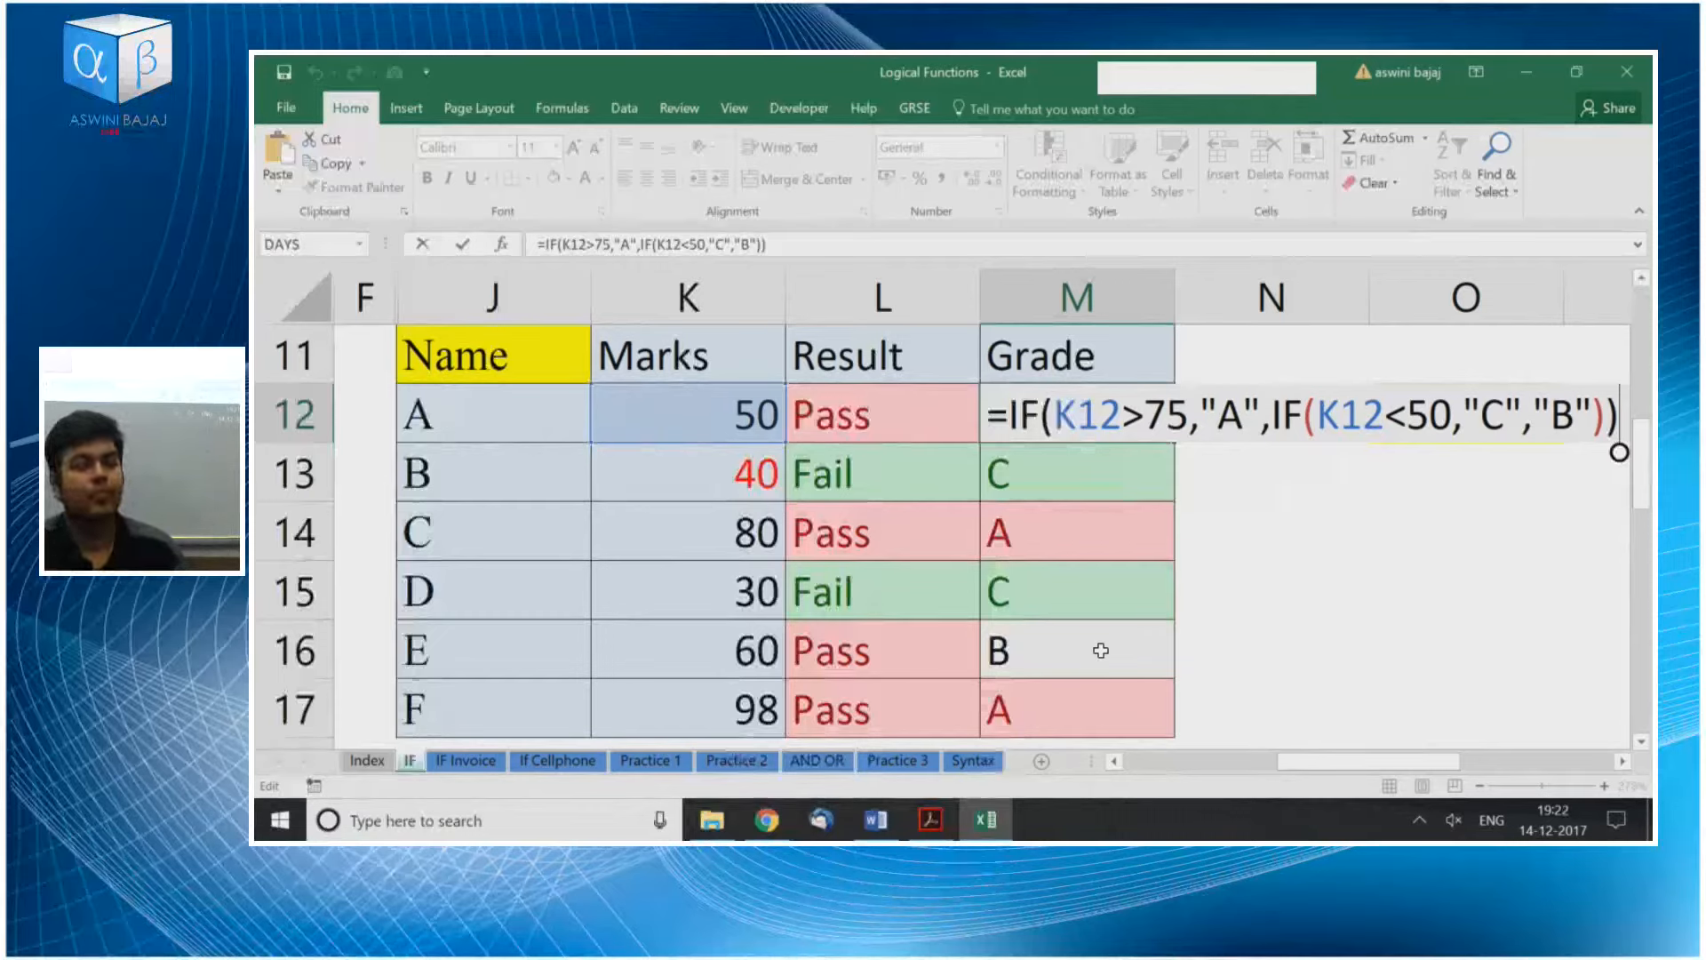
key(Return)
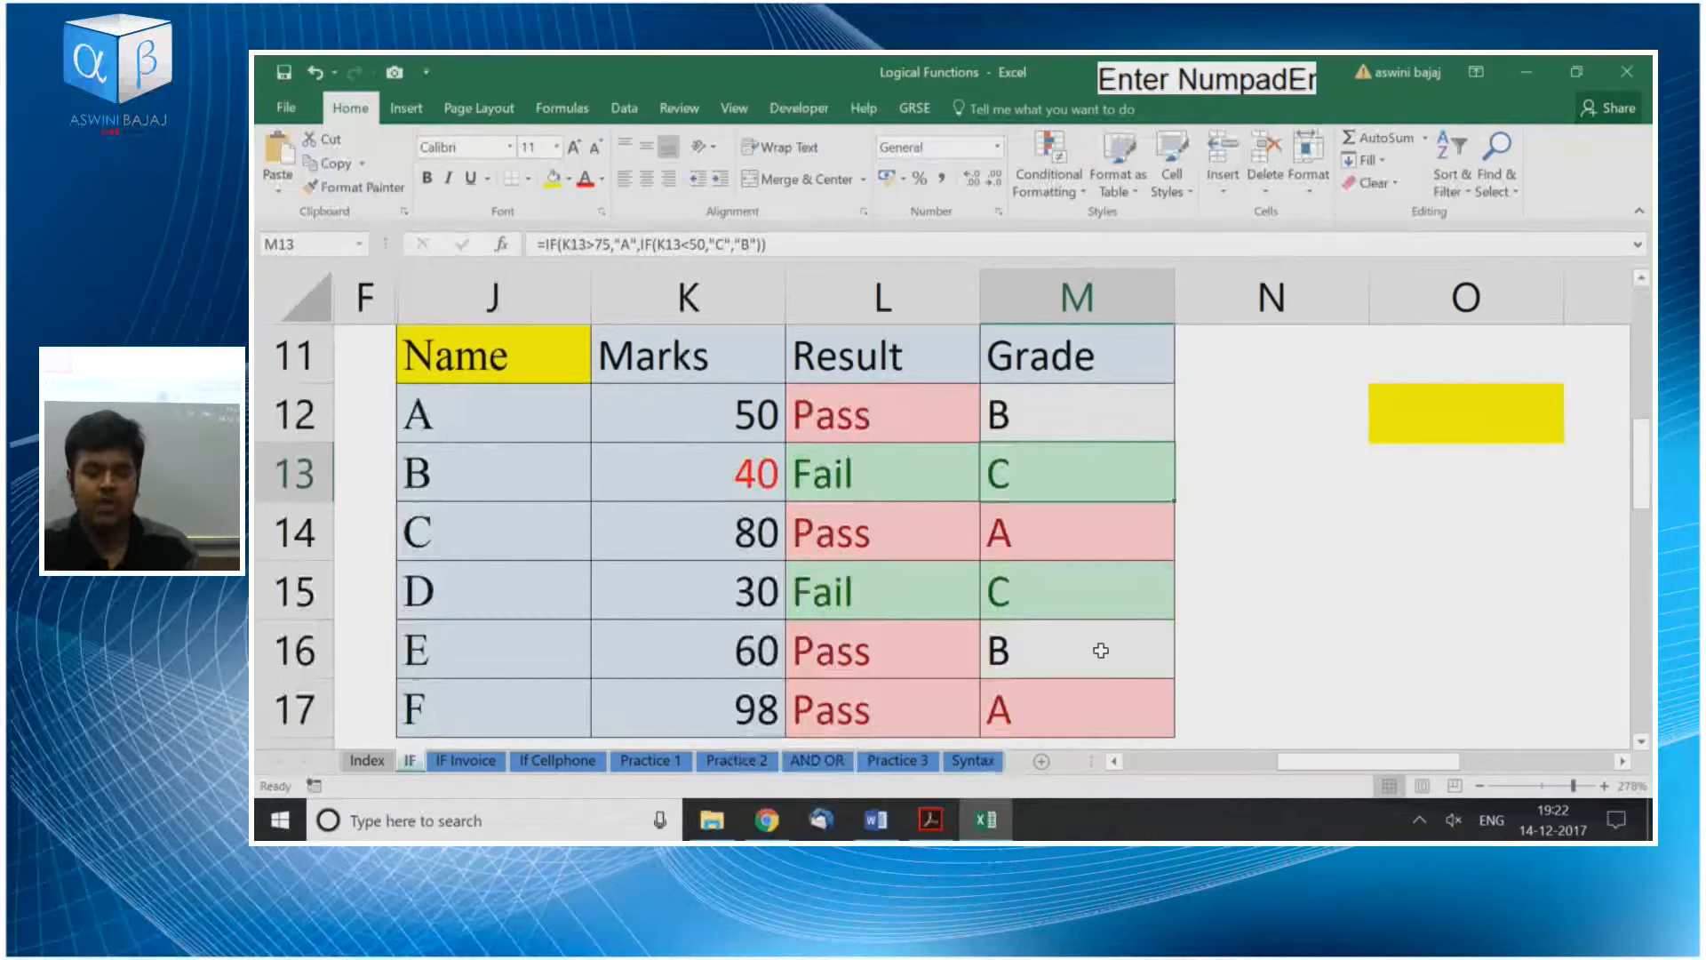
Switch to the IF Invoice worksheet and go to the first task instruction in B4
key(ctrl+Page_Down)
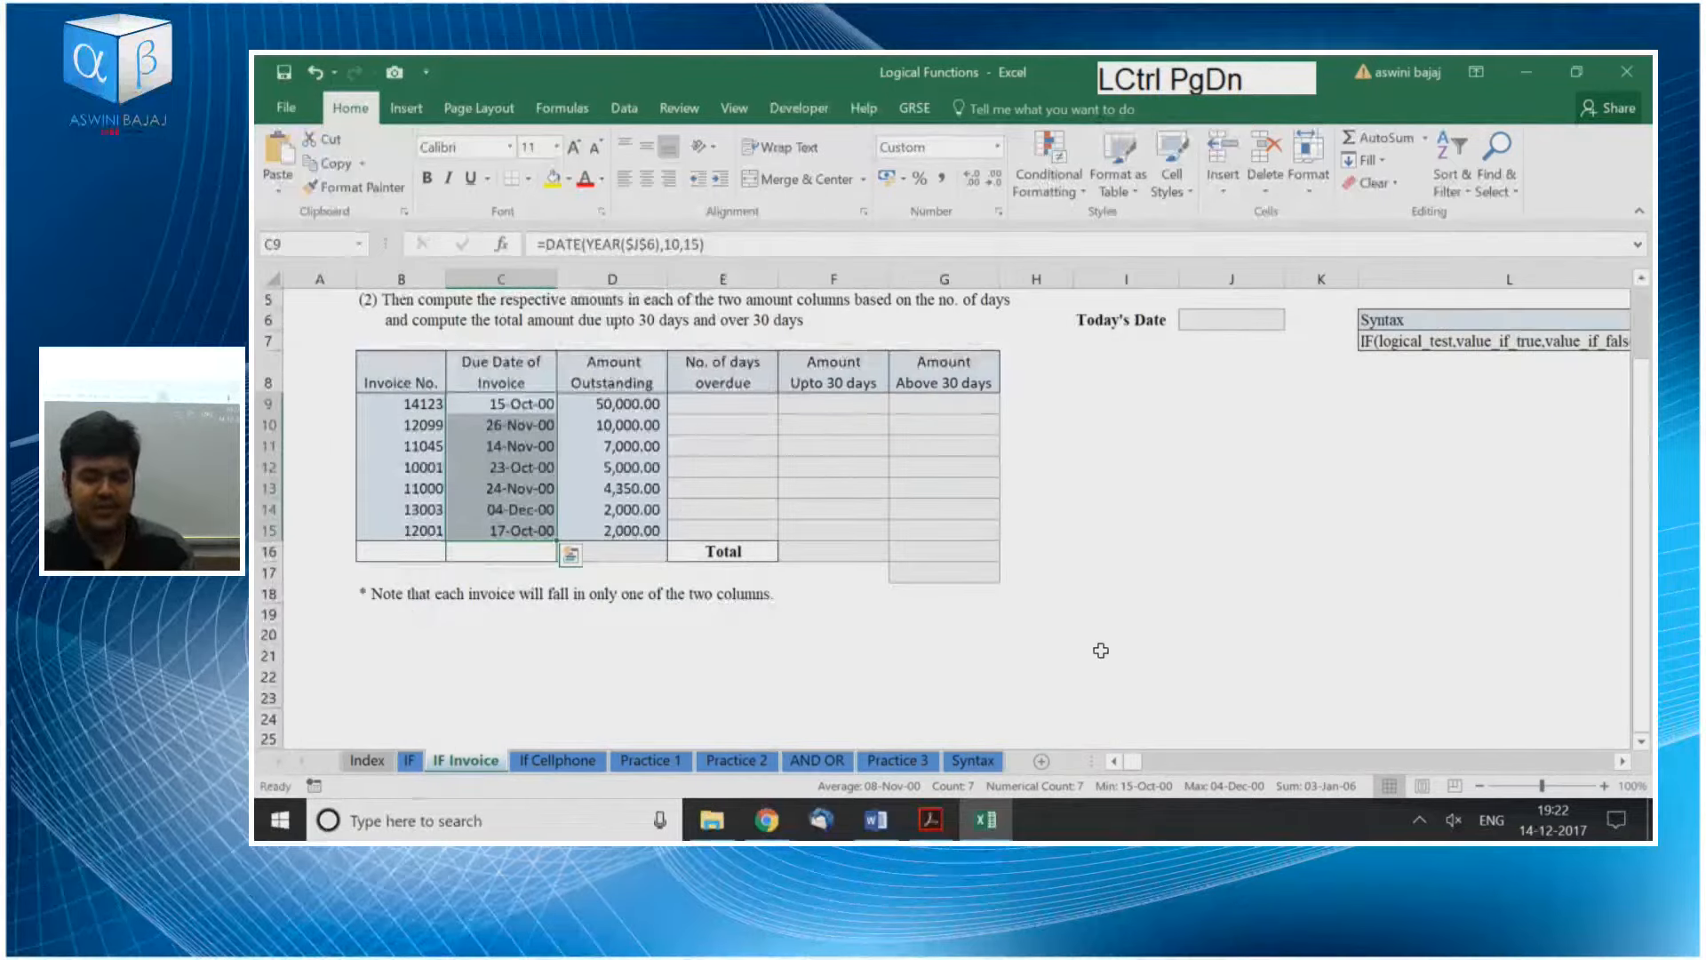
ctrl+scroll(951, 511, up, 3)
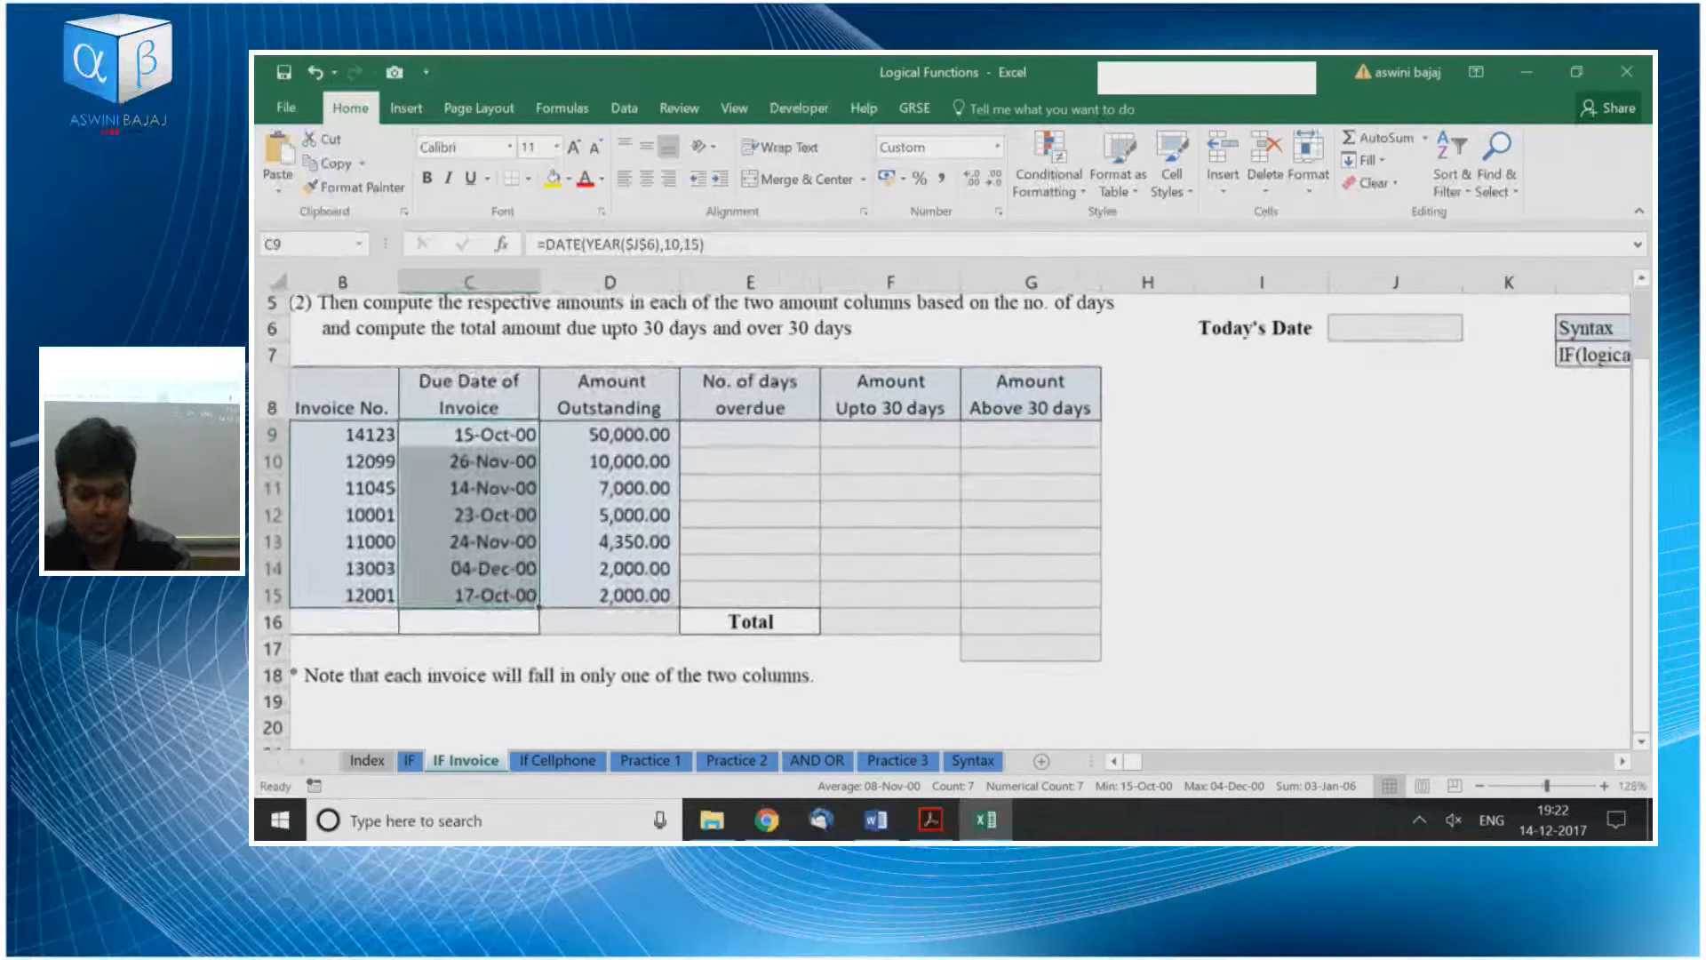
key(Up)
key(Up)
key(Up)
key(Up)
key(Up)
key(Left)
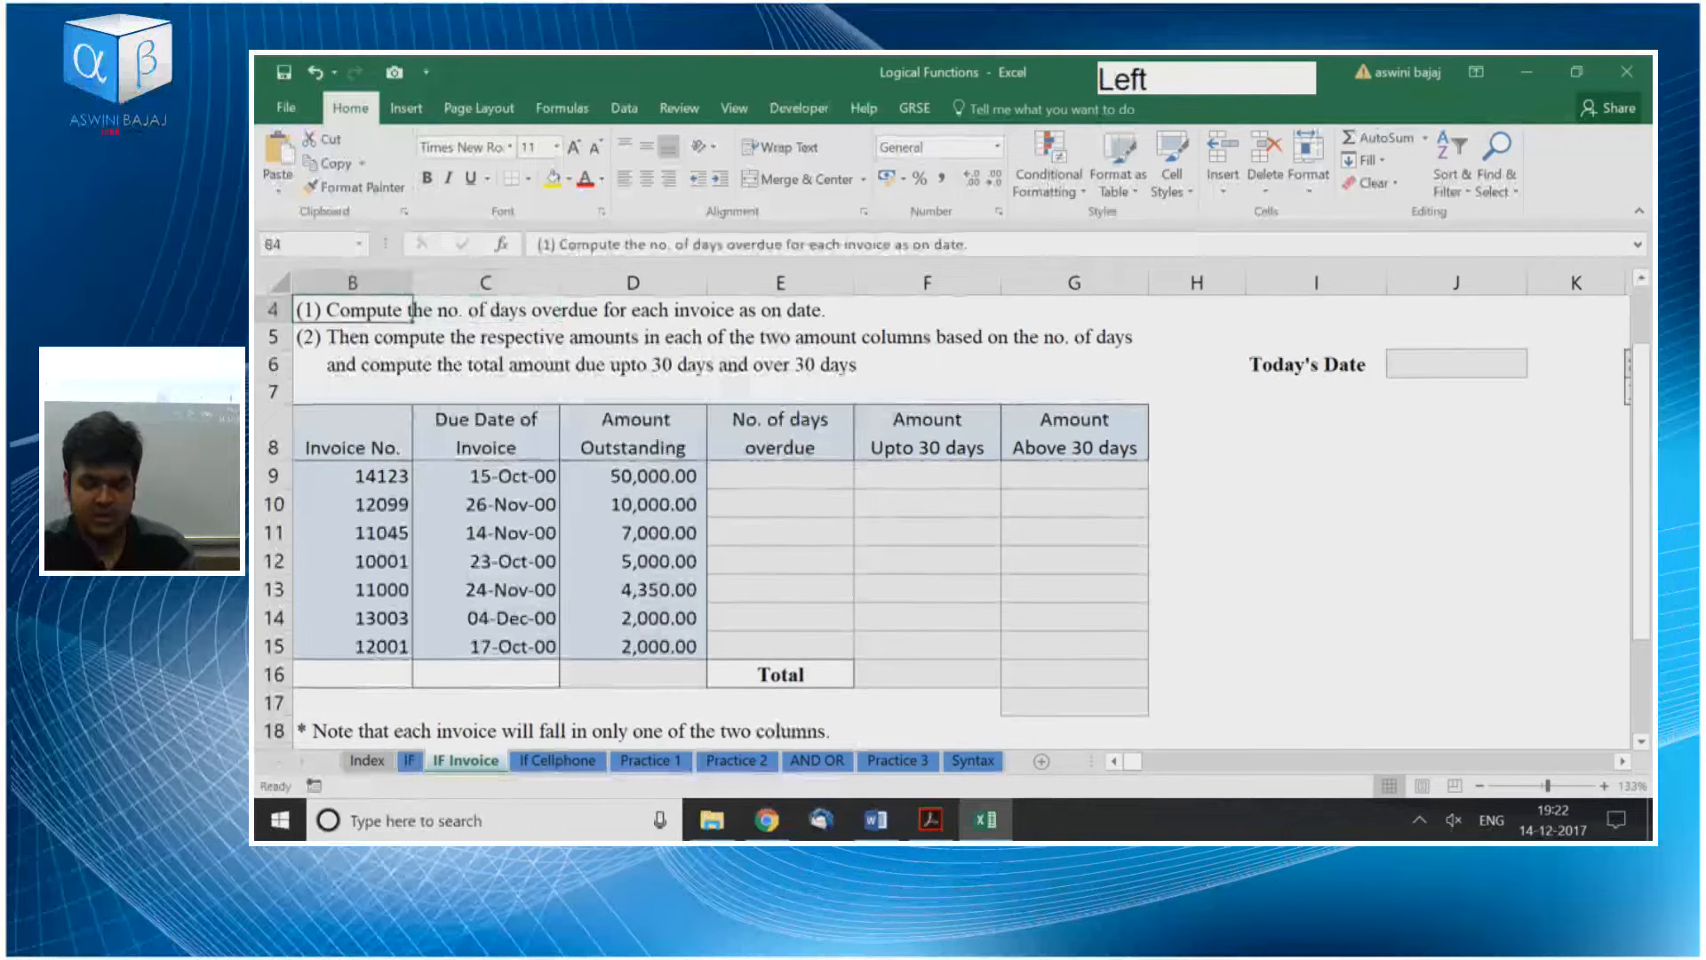
Read the IF FUNCTION task instructions and inspect the formula behind the first invoice due date in C9
key(Left)
key(Up)
key(Right)
key(Right)
key(Down)
key(Down)
key(Down)
key(Down)
key(Down)
key(Down)
key(Down)
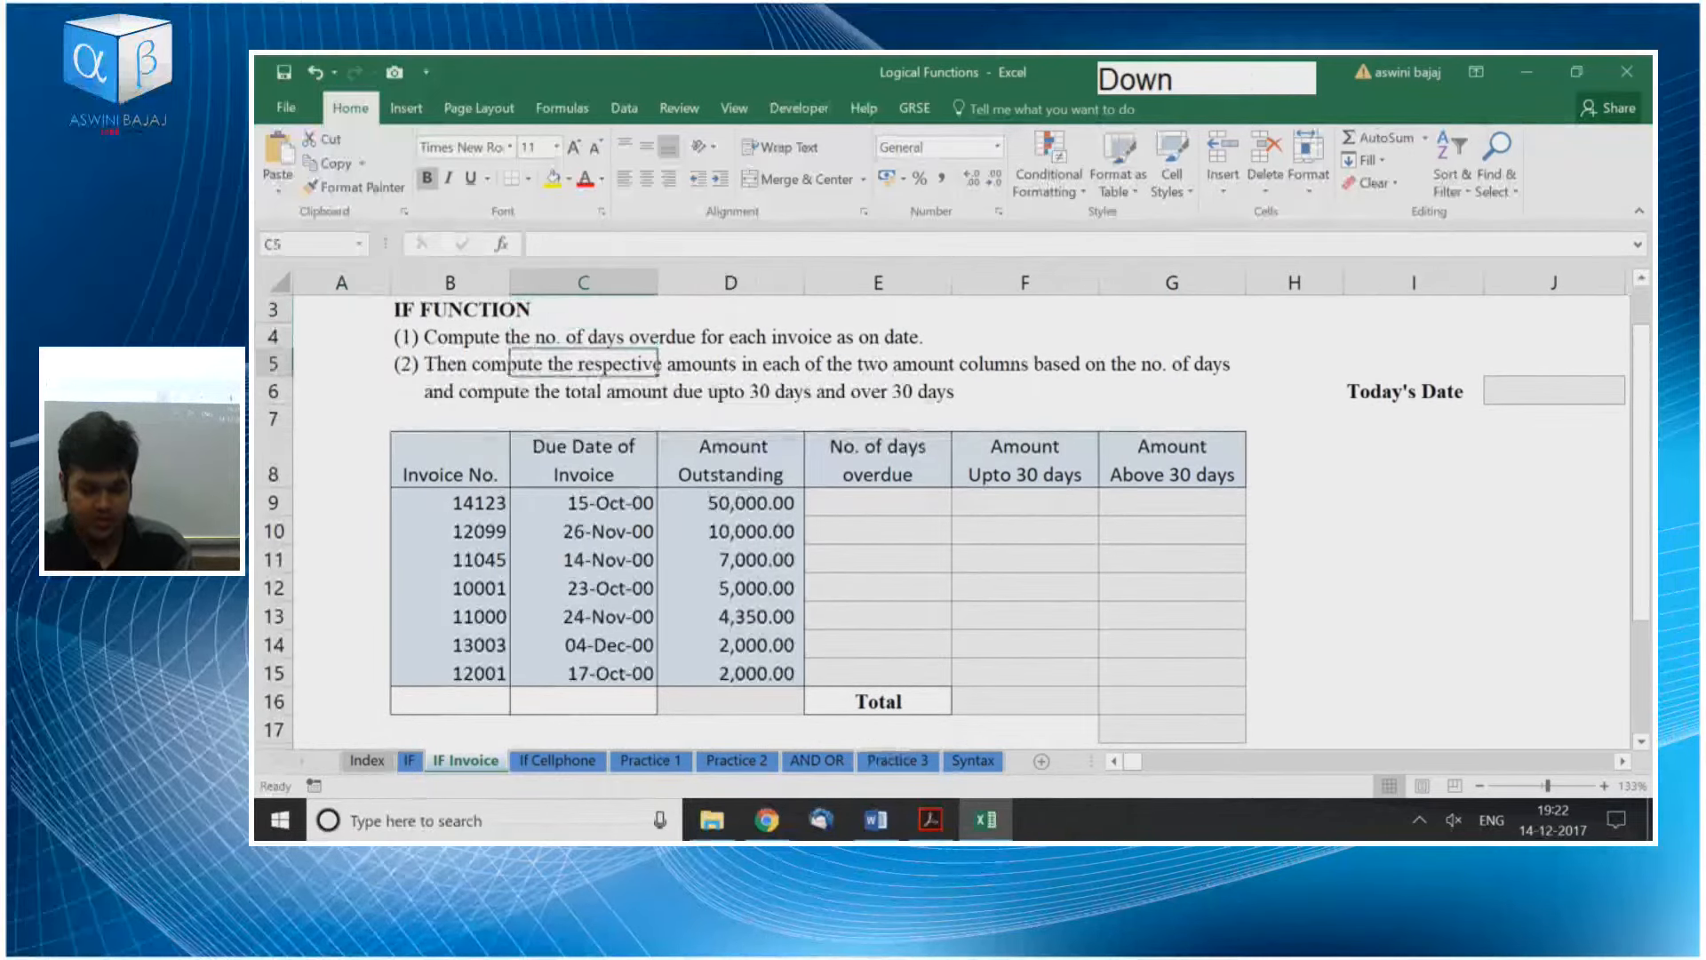
key(Right)
key(Left)
key(Up)
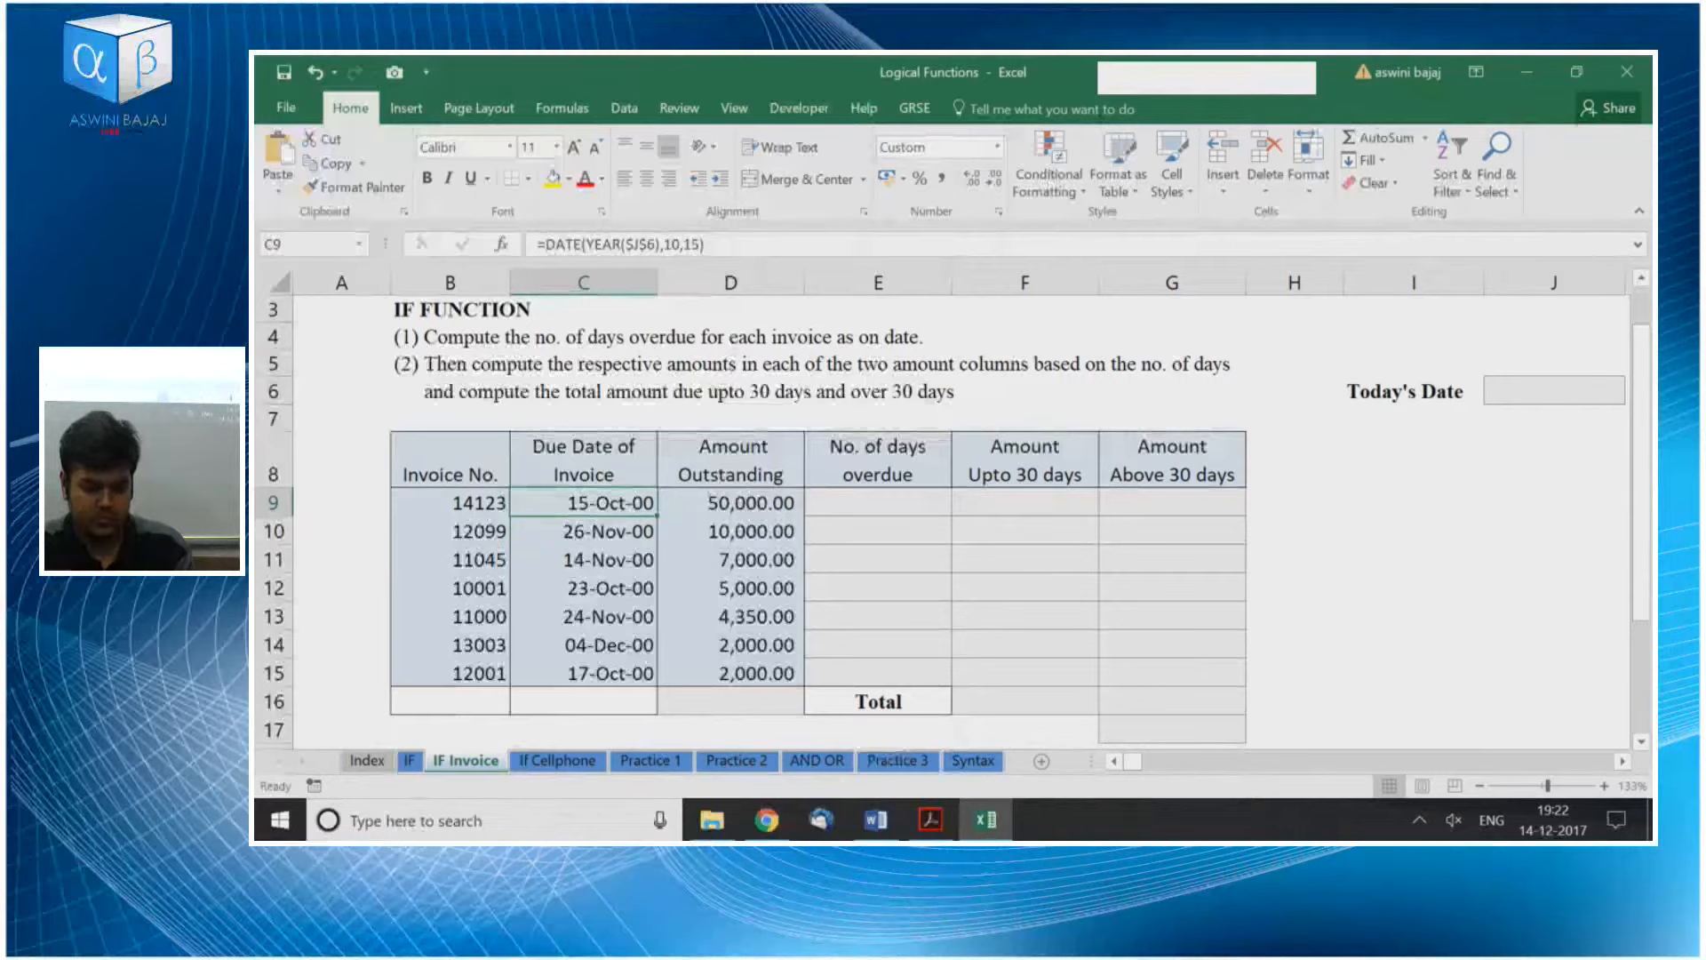
key(F2)
key(Escape)
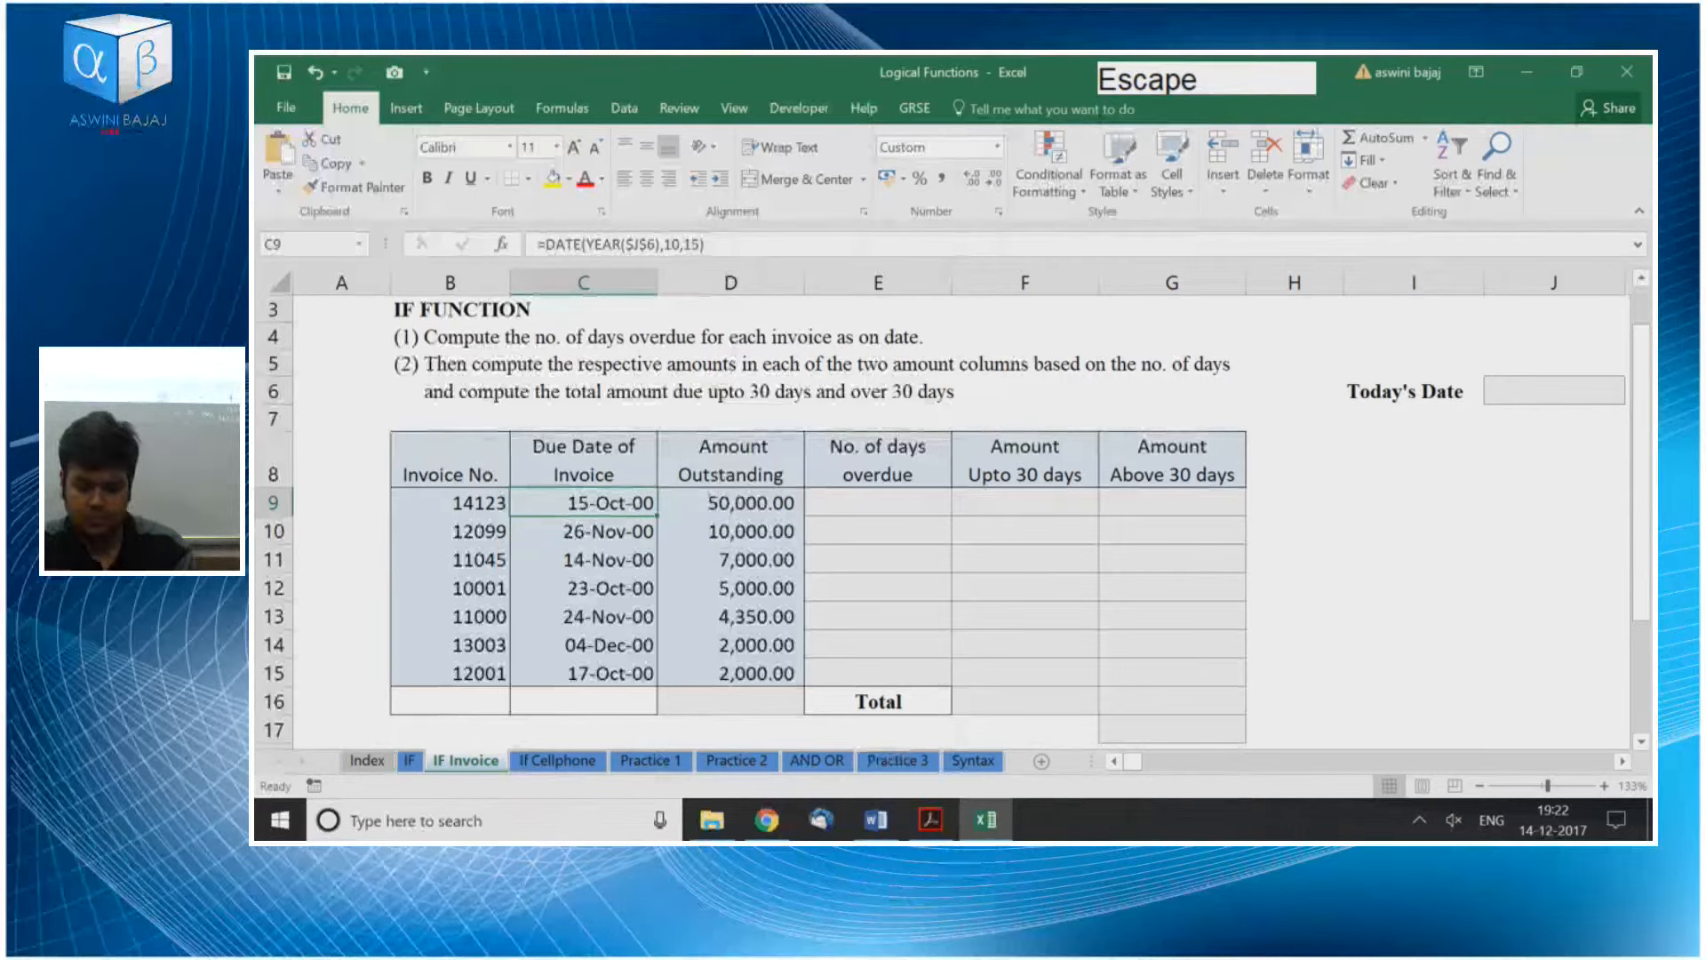
Enter the TODAY function in the Today's Date cell, J6
key(Right)
key(Right)
key(Up)
key(Right)
key(Right)
key(Up)
key(Right)
key(Right)
key(Right)
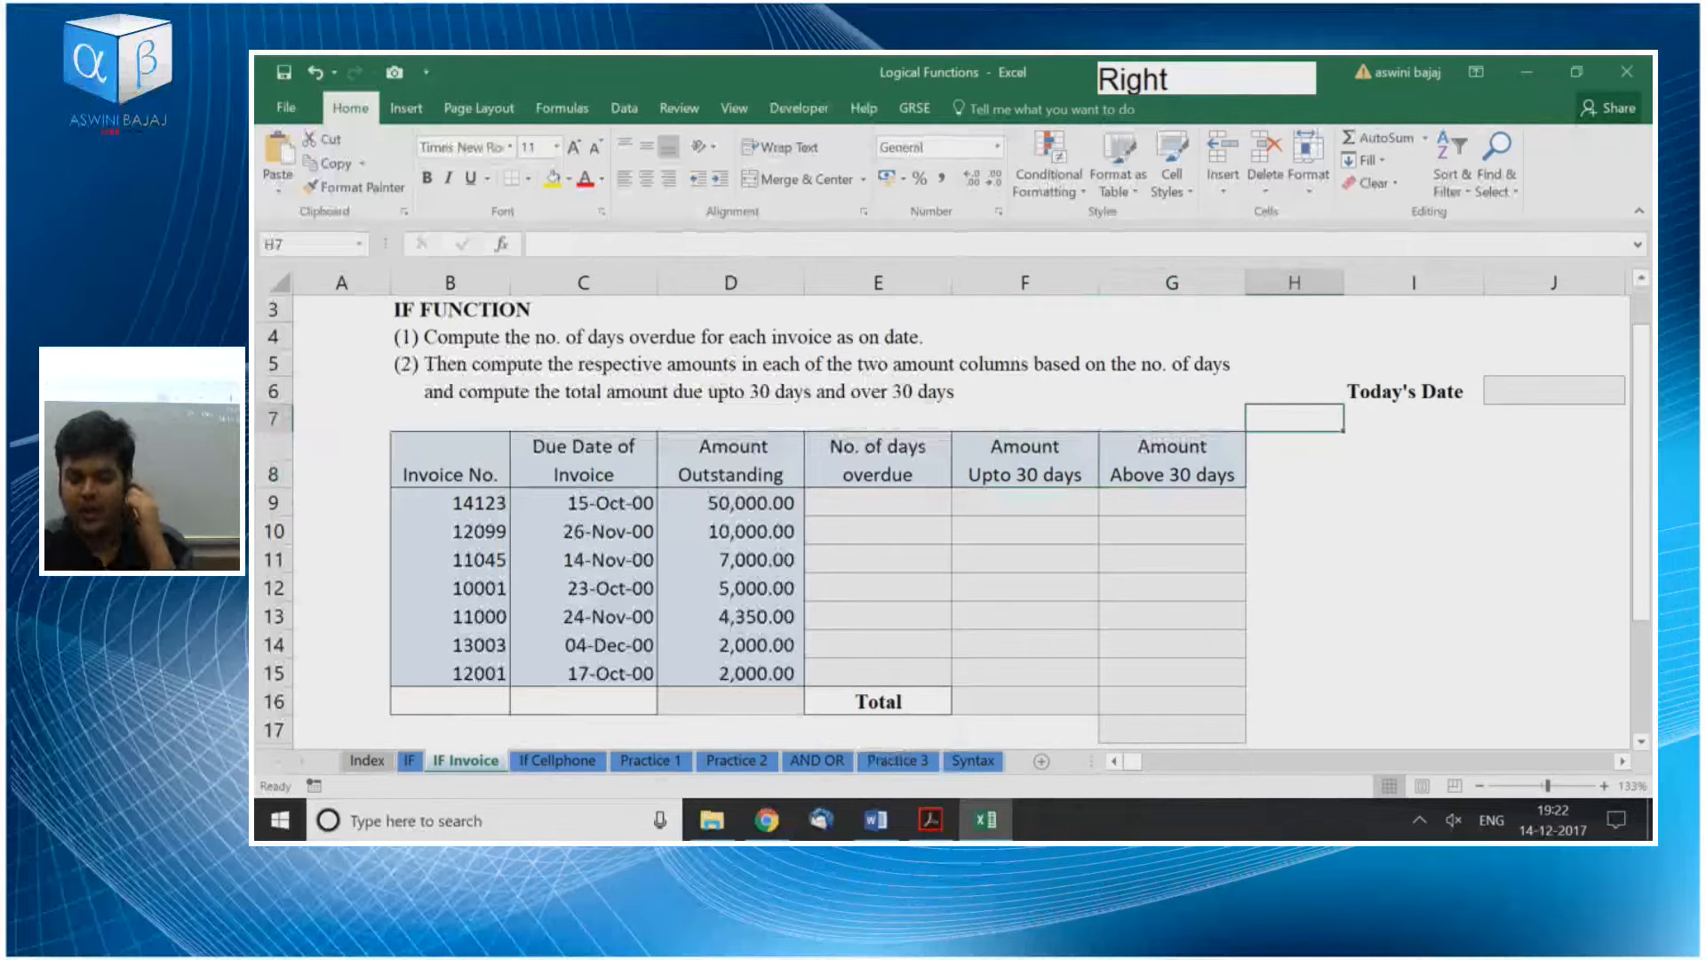
key(Up)
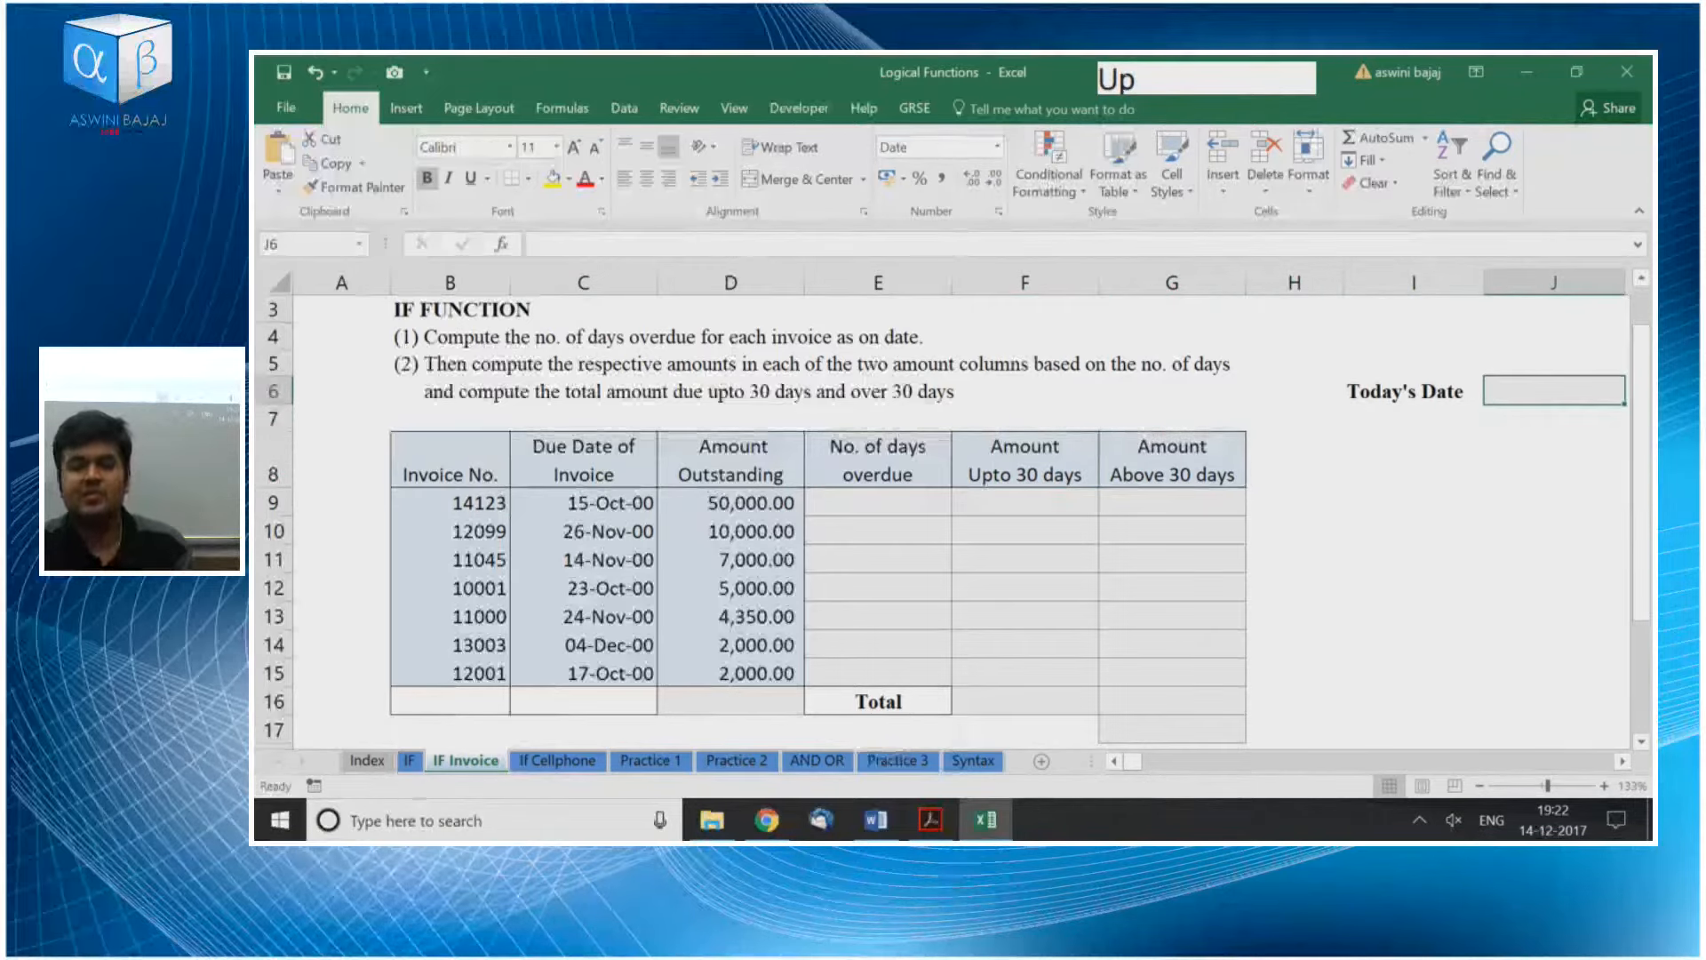
key(Right)
key(Left)
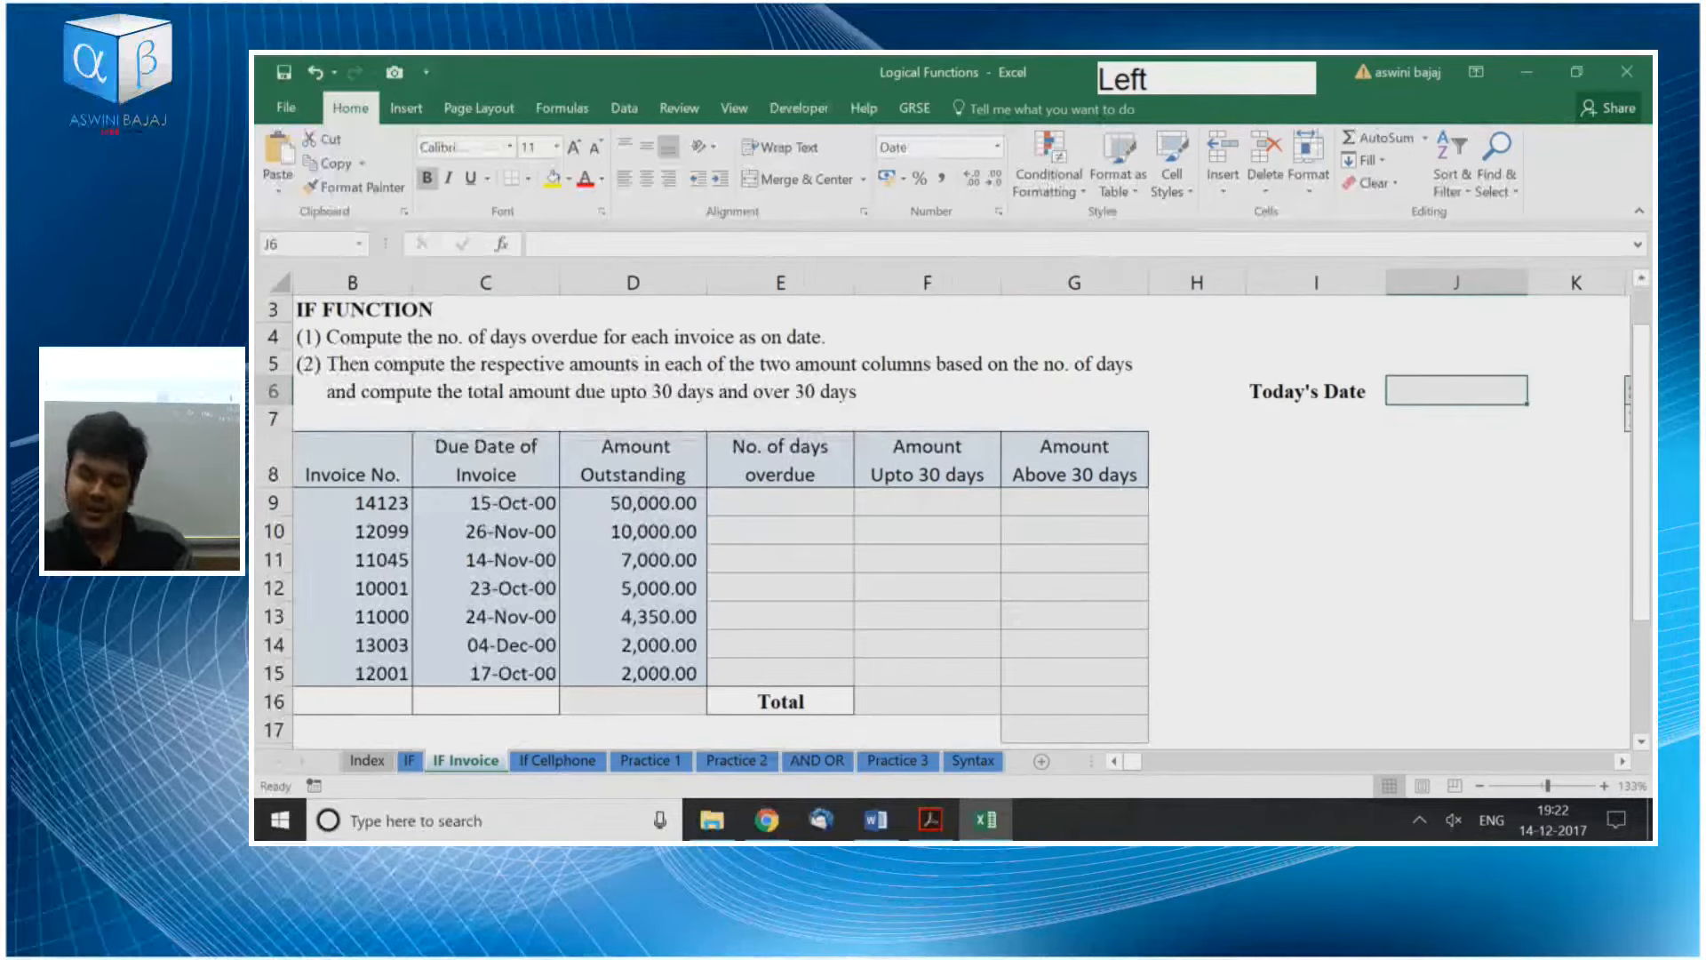
text(=to)
key(Tab)
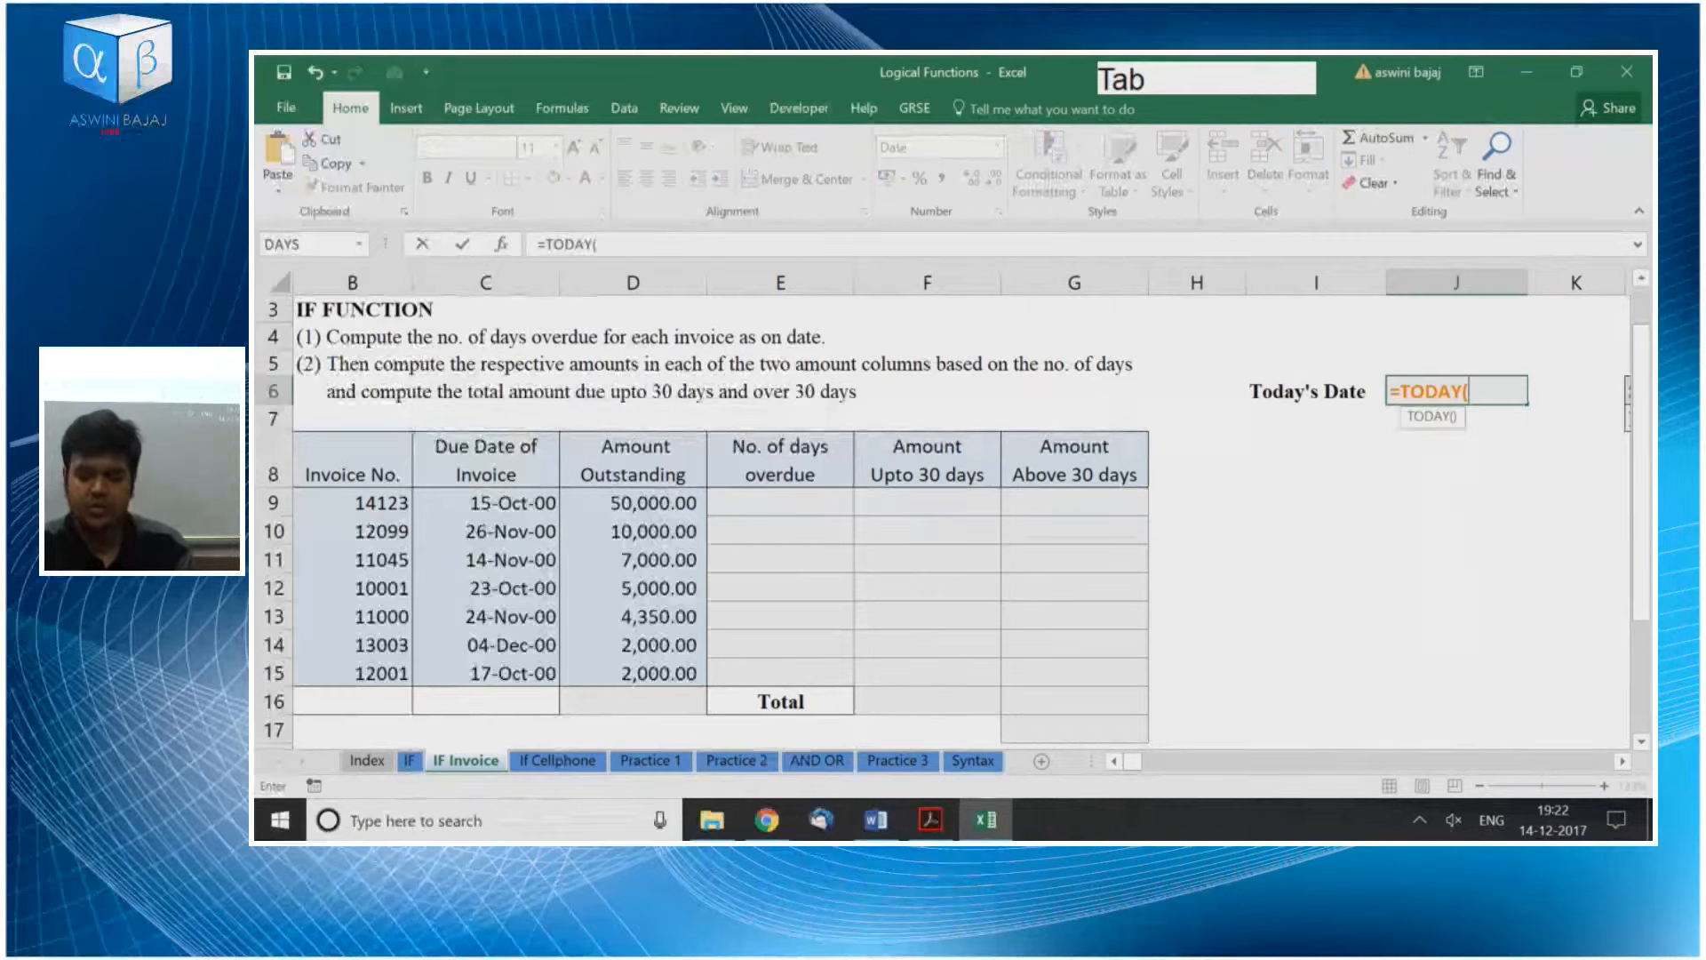
key(Return)
Look over the invoice due dates and the TODAY formula in J6
key(Left)
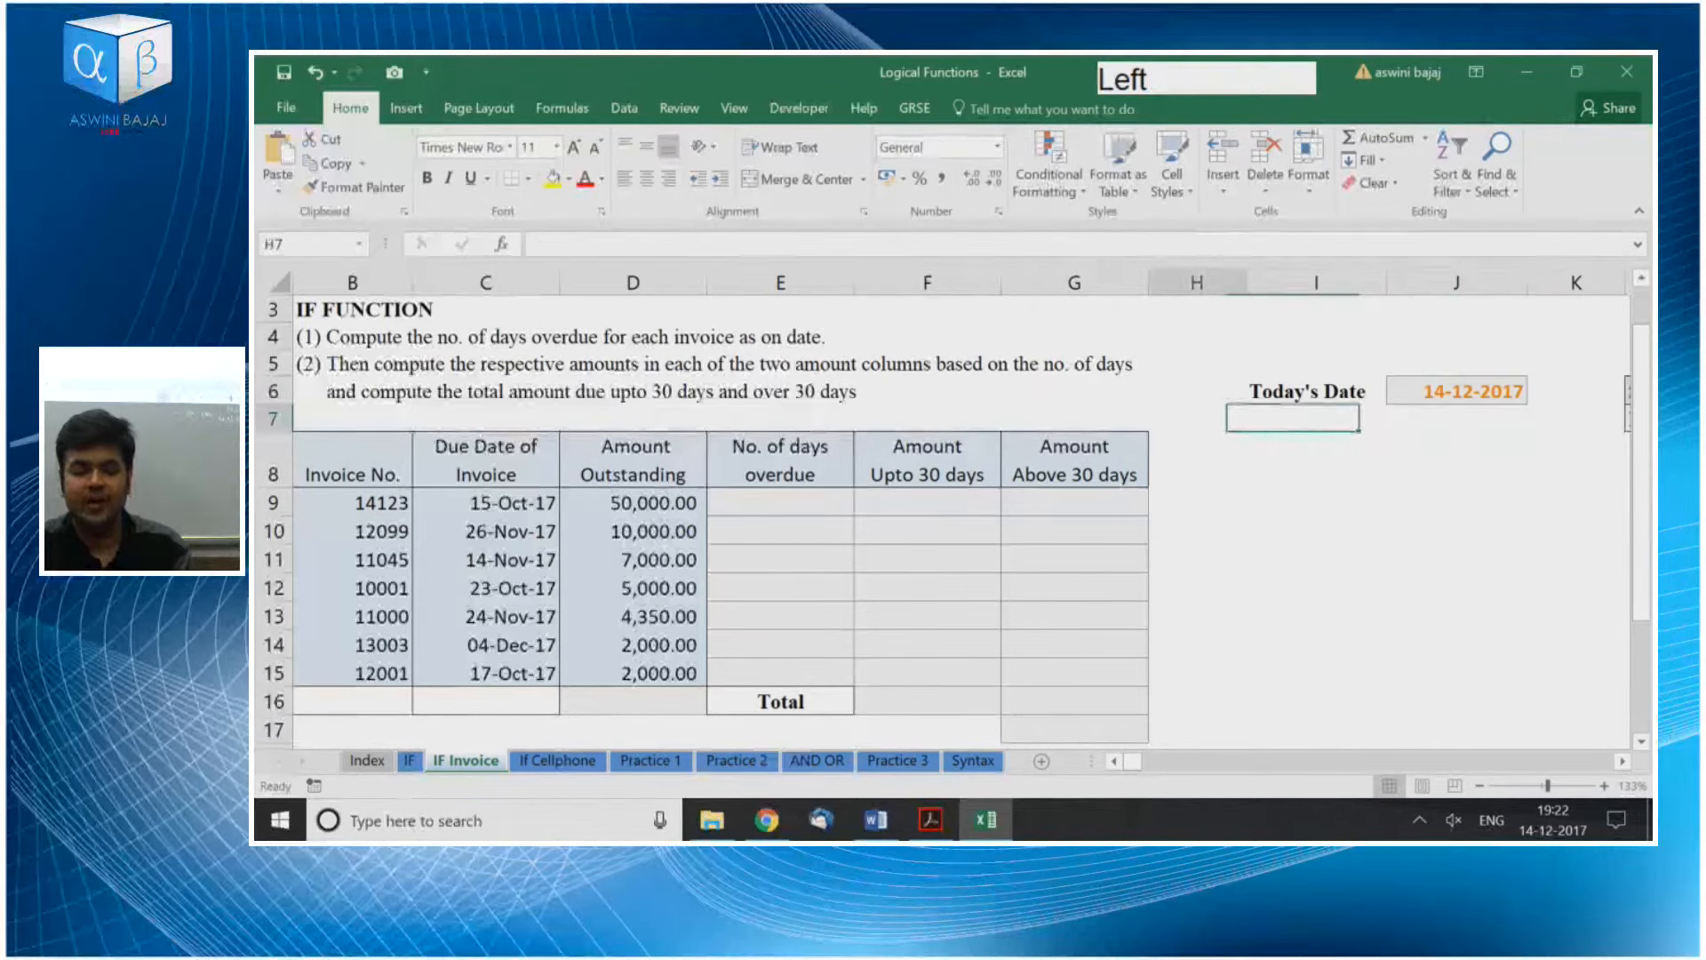
key(Left)
key(Left)
key(Left)
key(Left)
key(Left)
key(Left)
key(Left)
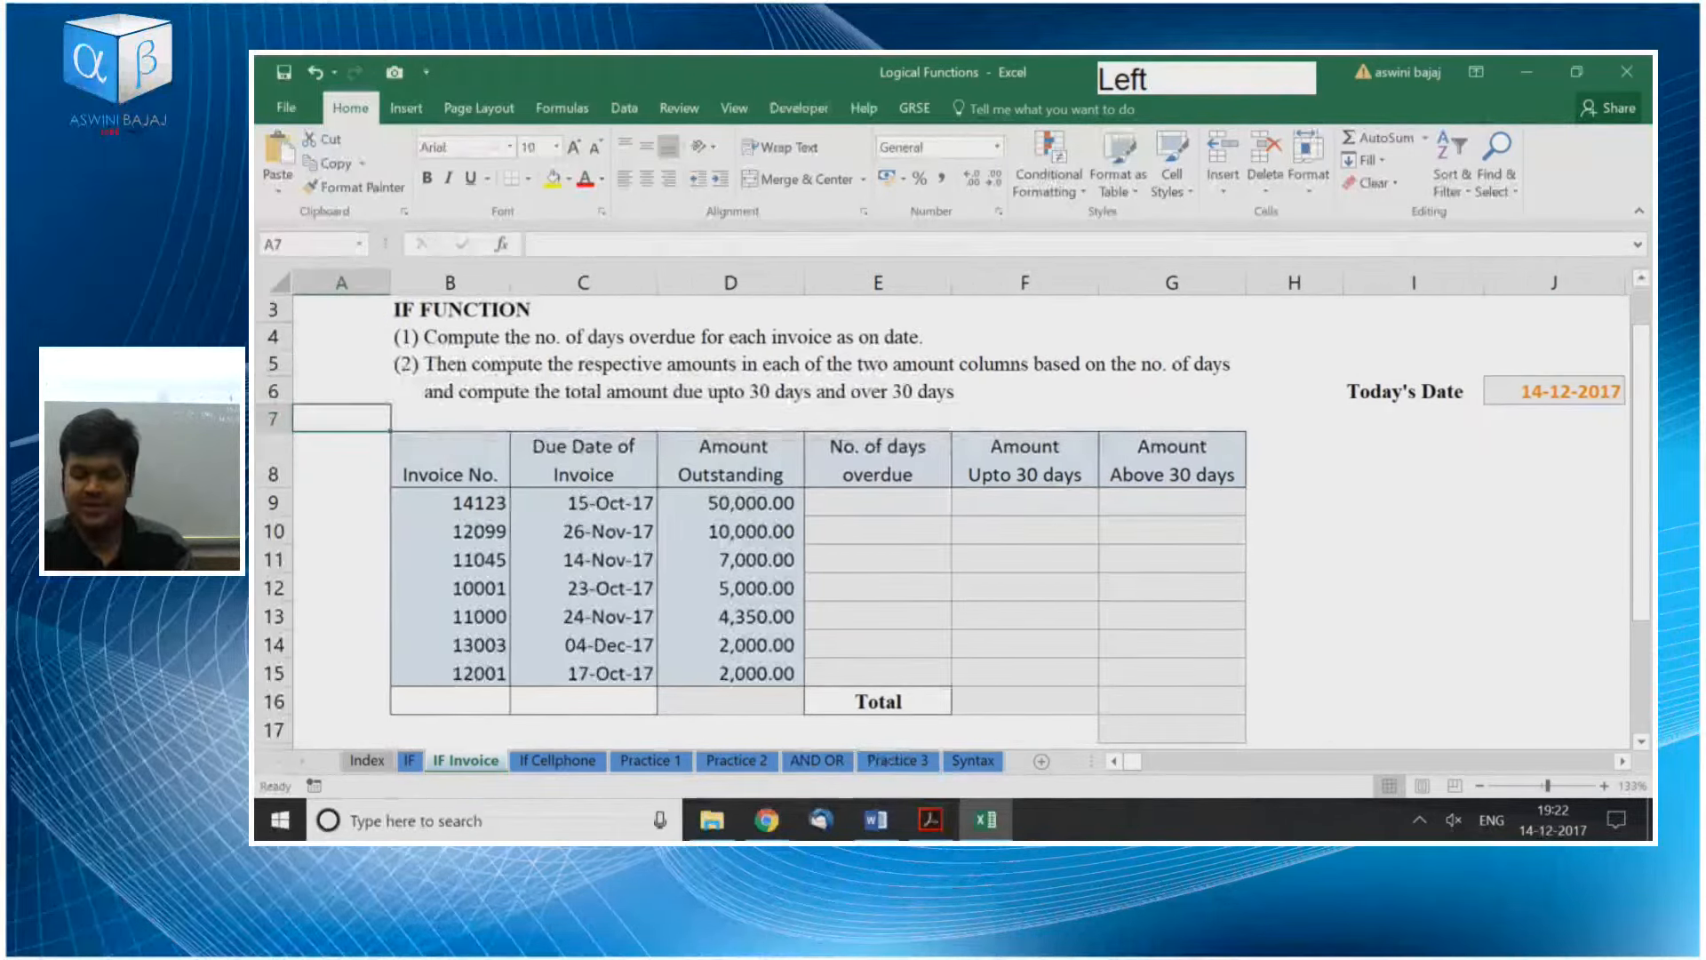
key(Right)
key(Right)
key(Right)
key(Right)
key(Right)
key(Right)
key(Right)
key(Right)
key(Up)
key(Right)
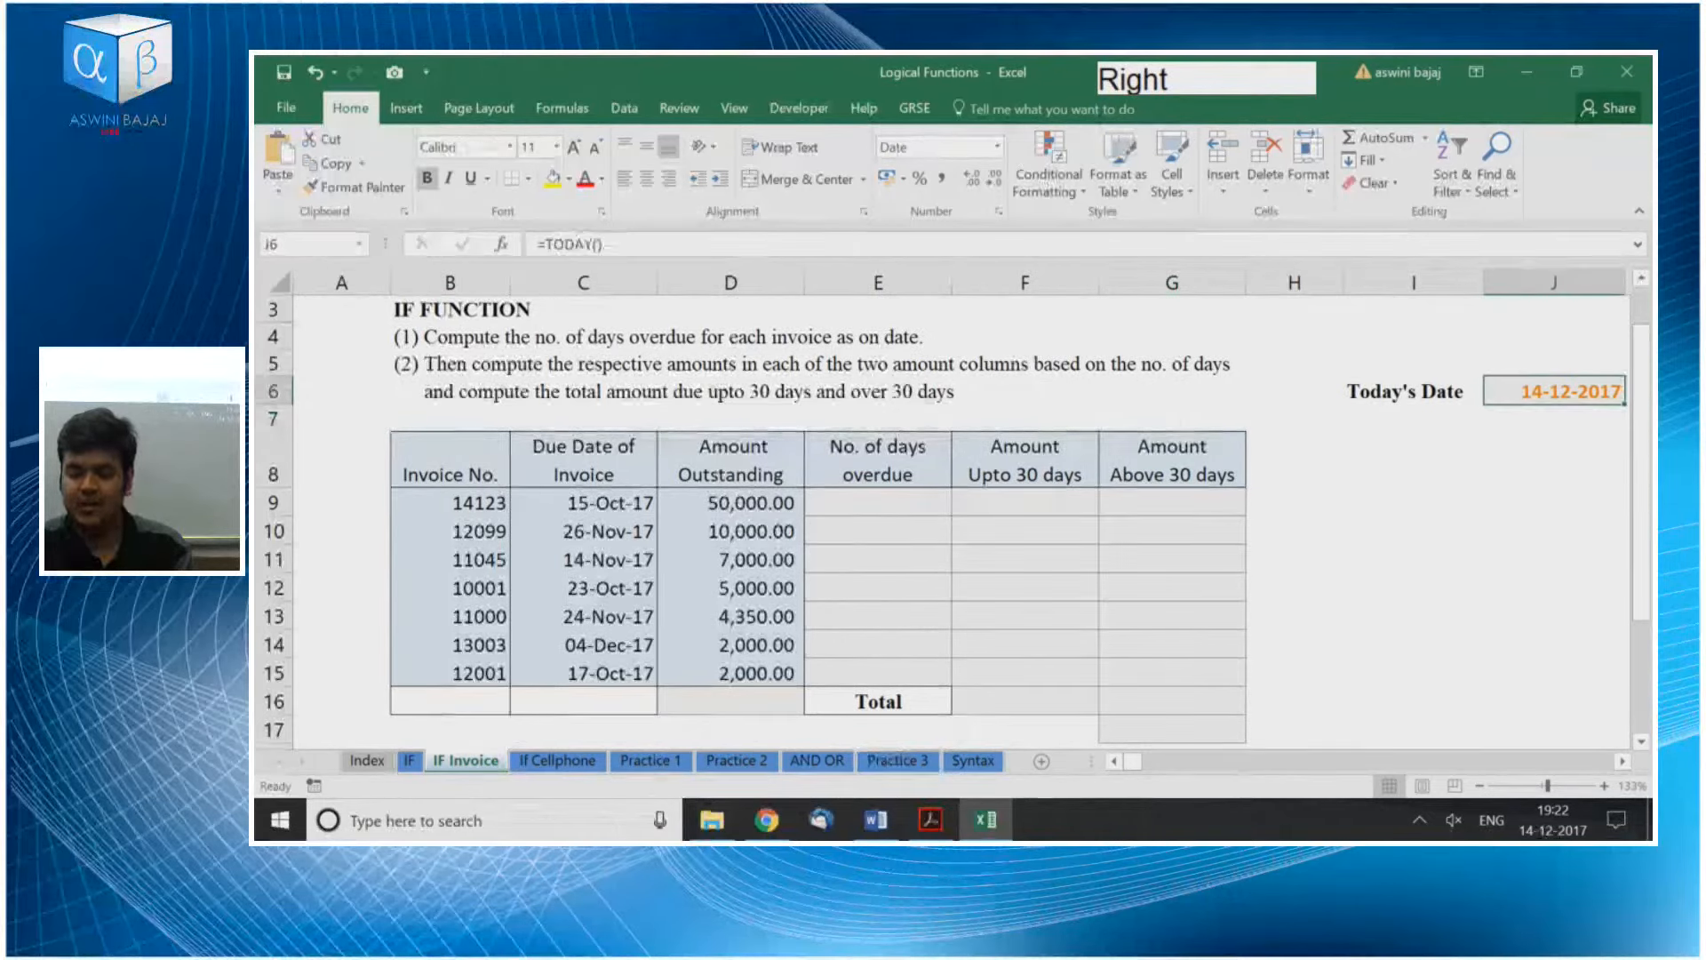
key(Left)
key(Left)
key(Left)
key(Left)
key(Left)
key(Left)
Replace the TODAY formula in J6 with its static value using Paste Special with the Values option
key(Right)
key(Right)
key(Right)
key(Right)
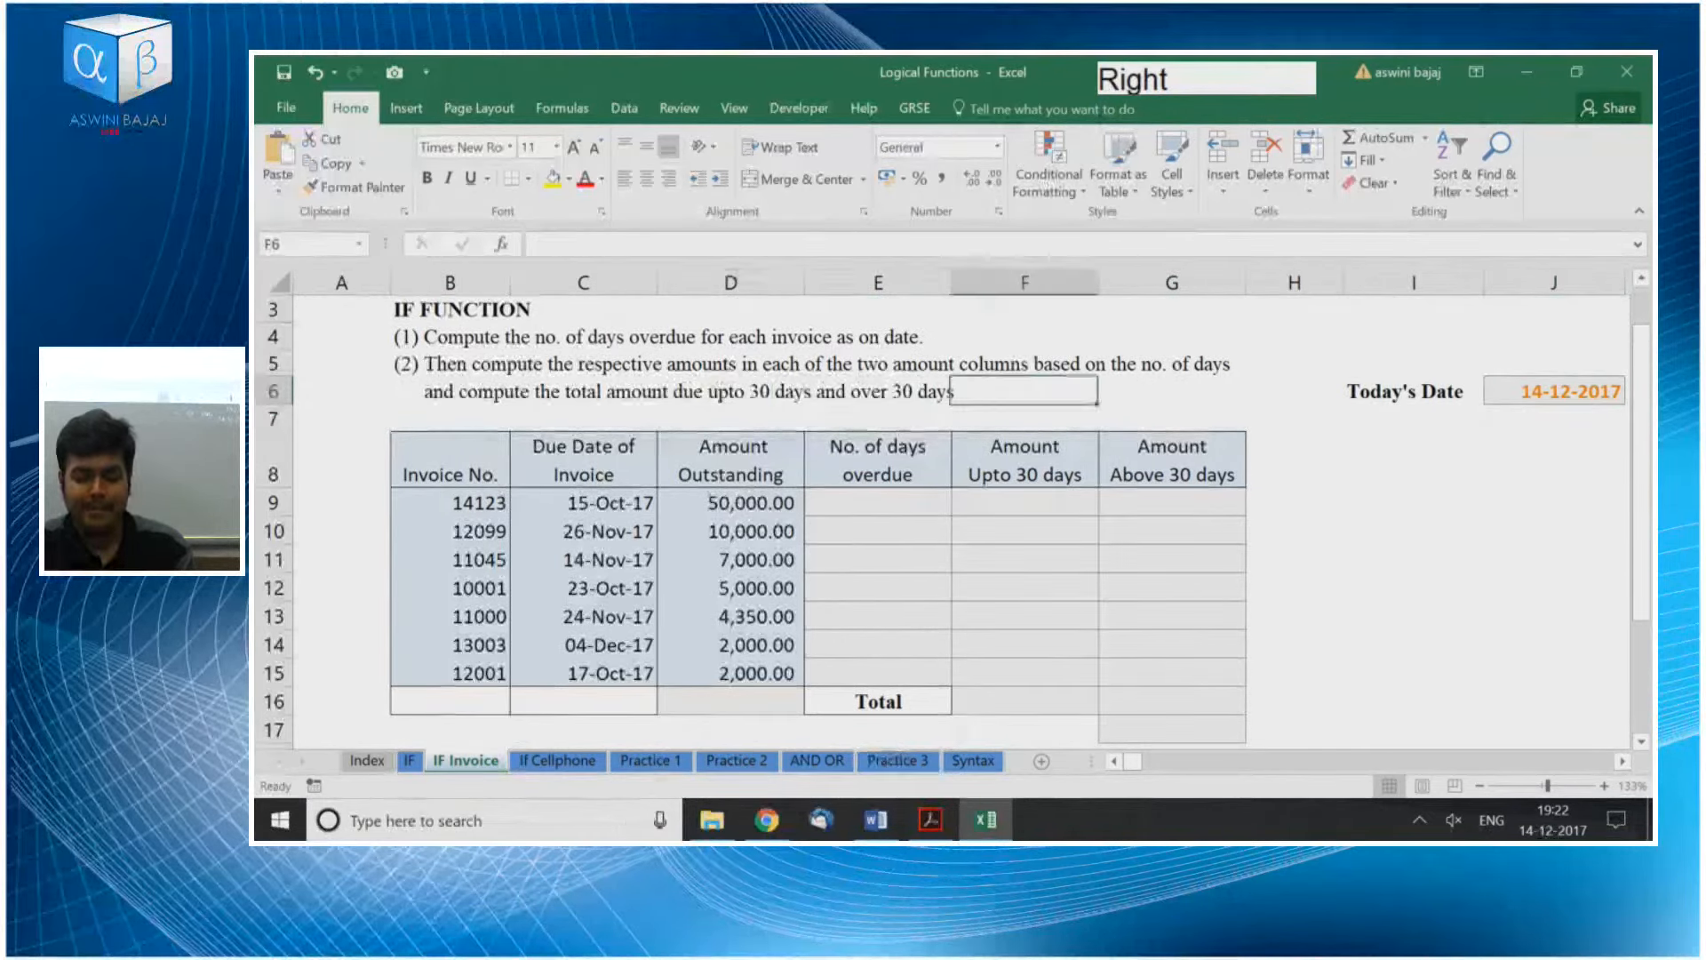
key(Right)
key(Right)
key(ctrl+c)
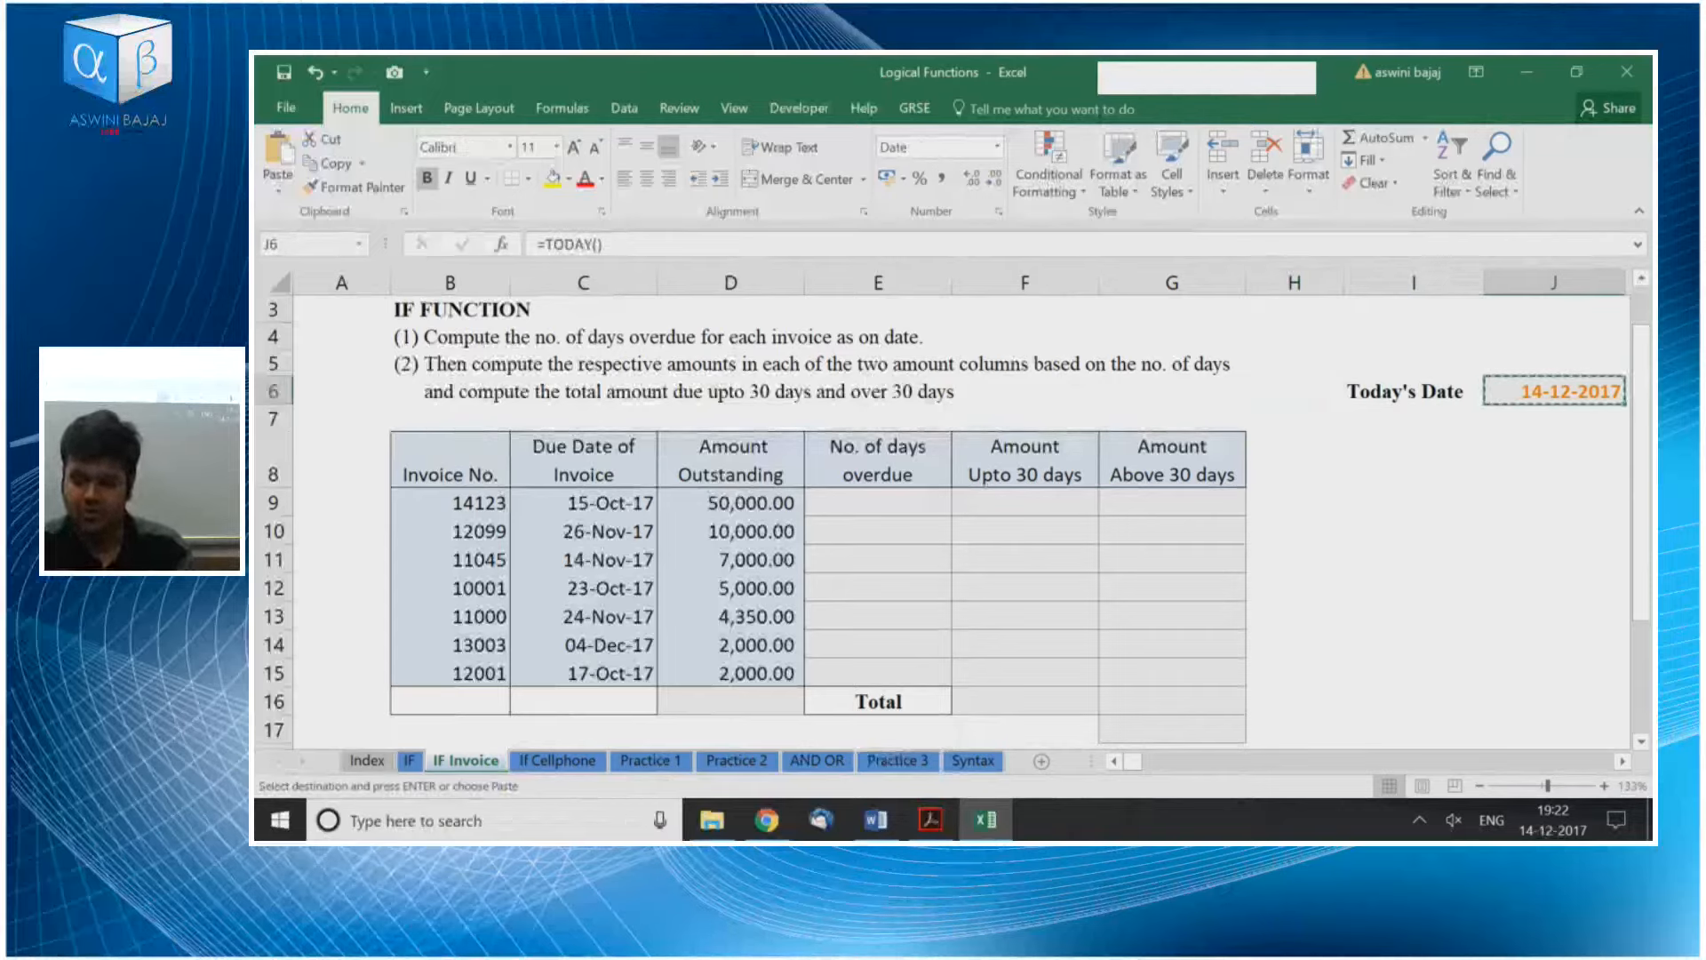
key(alt+e)
key(s)
key(v)
key(Return)
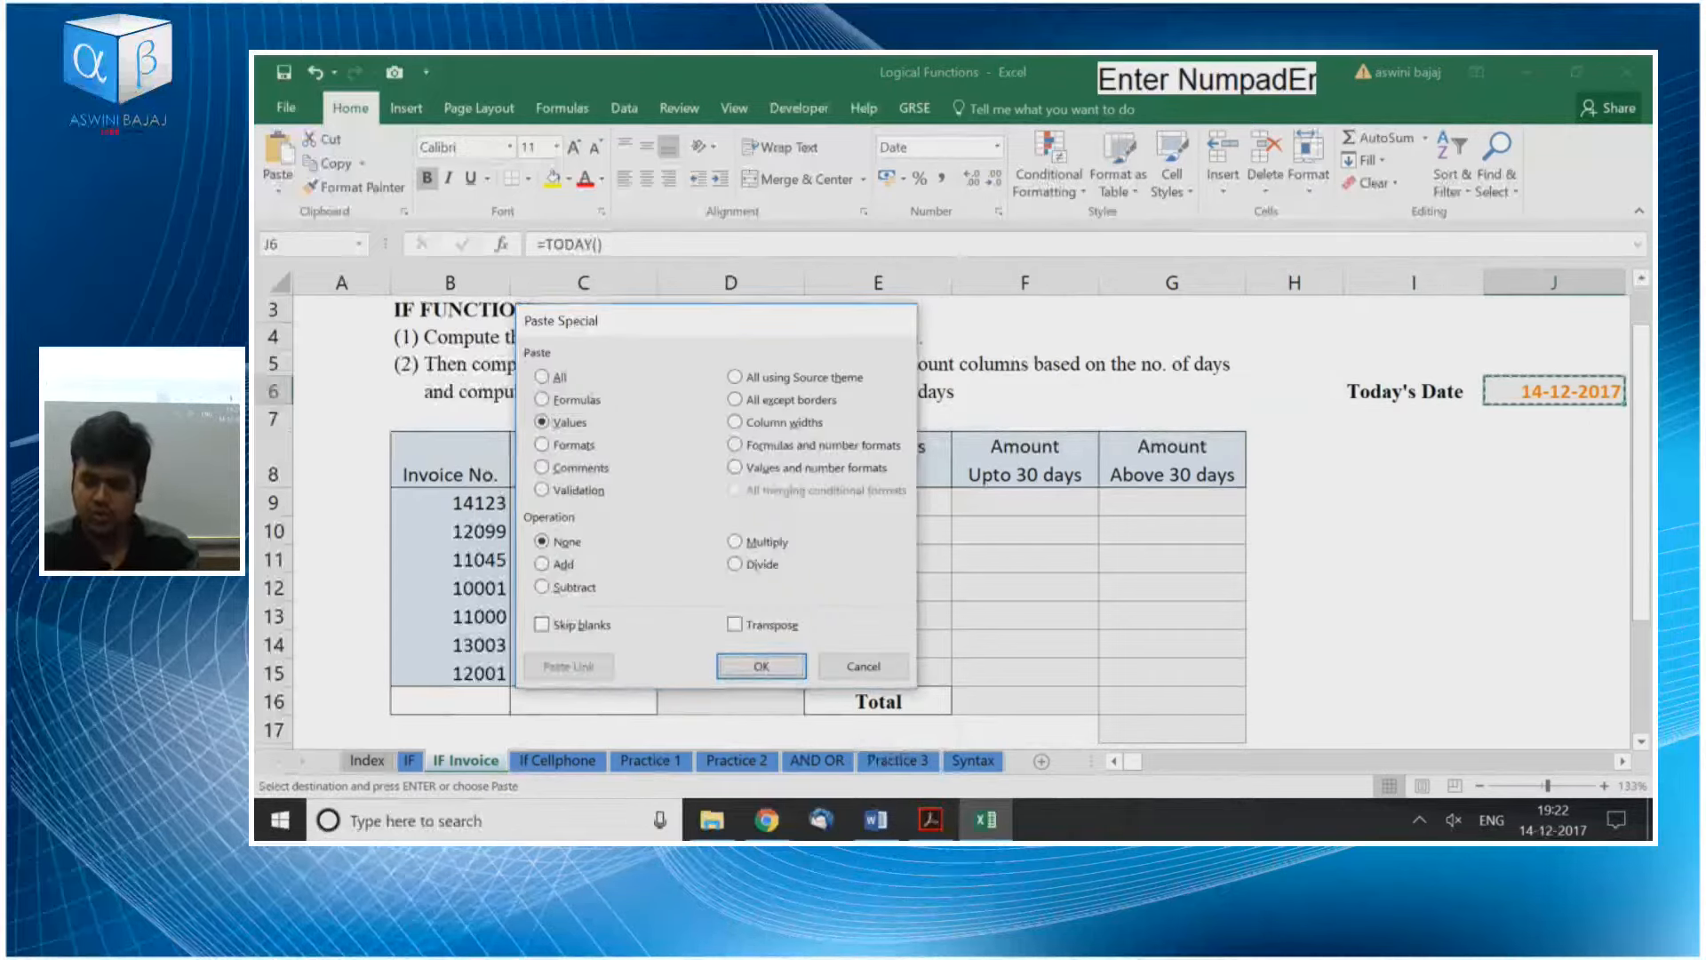
key(Down)
key(Left)
key(Down)
key(Escape)
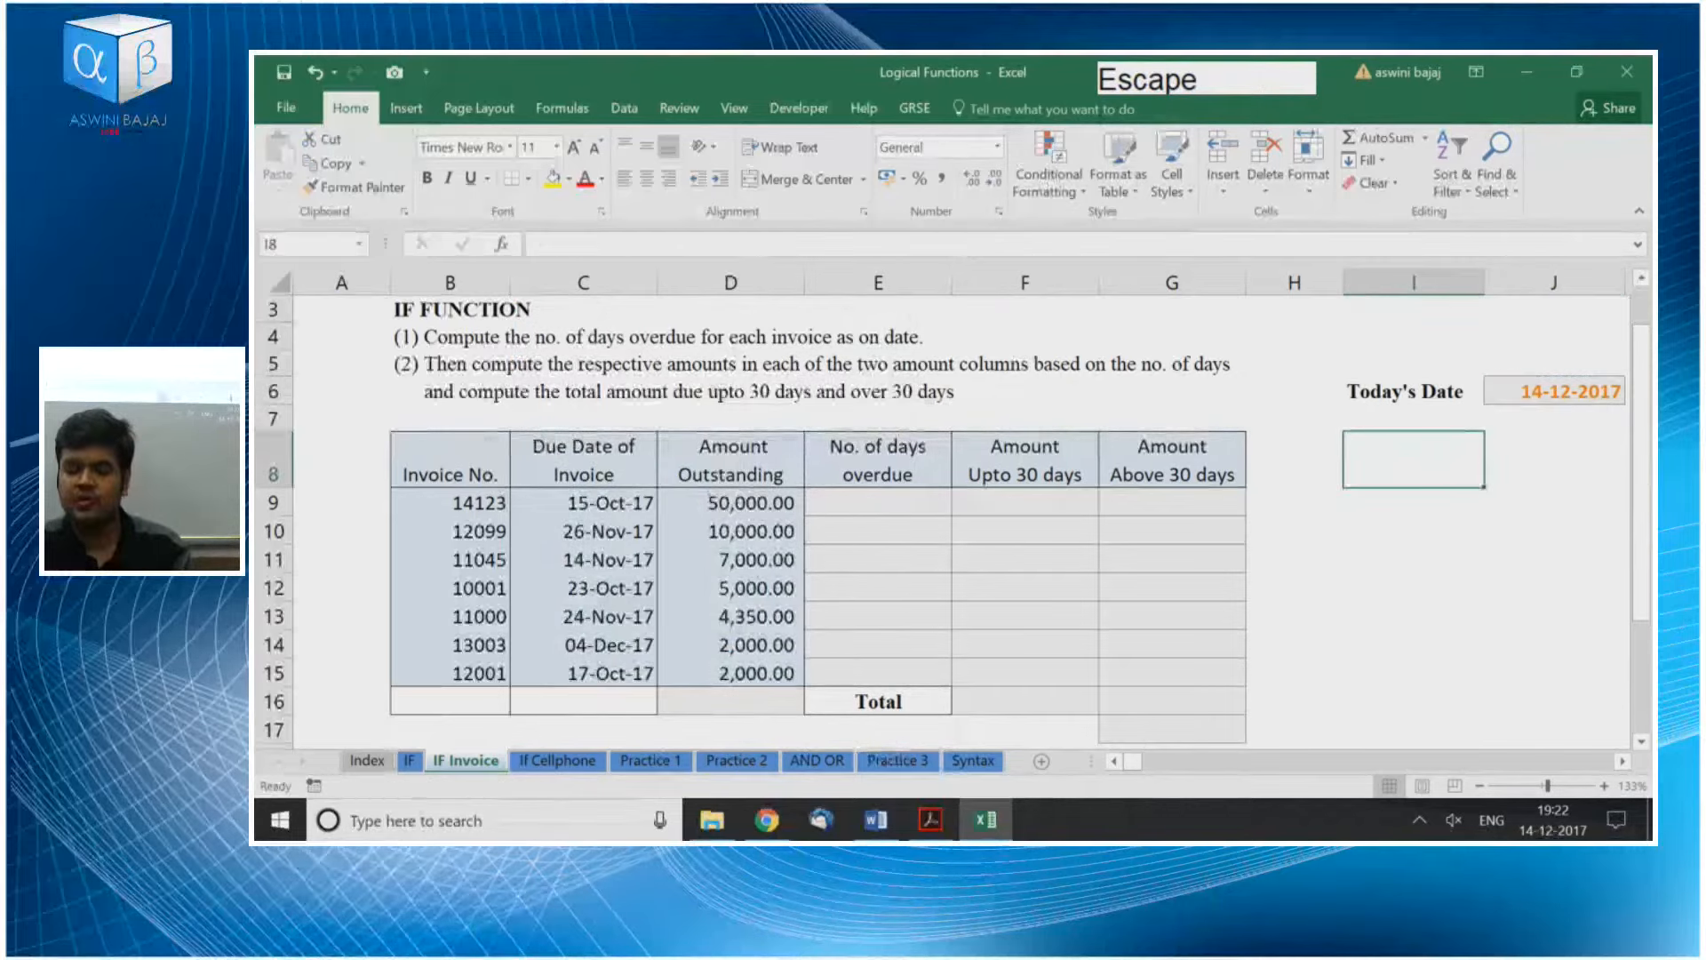
Check the stored content of the Today's Date cell, J6
key(Left)
key(Left)
key(Right)
key(Right)
key(Right)
key(Right)
key(Up)
key(Up)
key(Up)
key(Left)
key(Down)
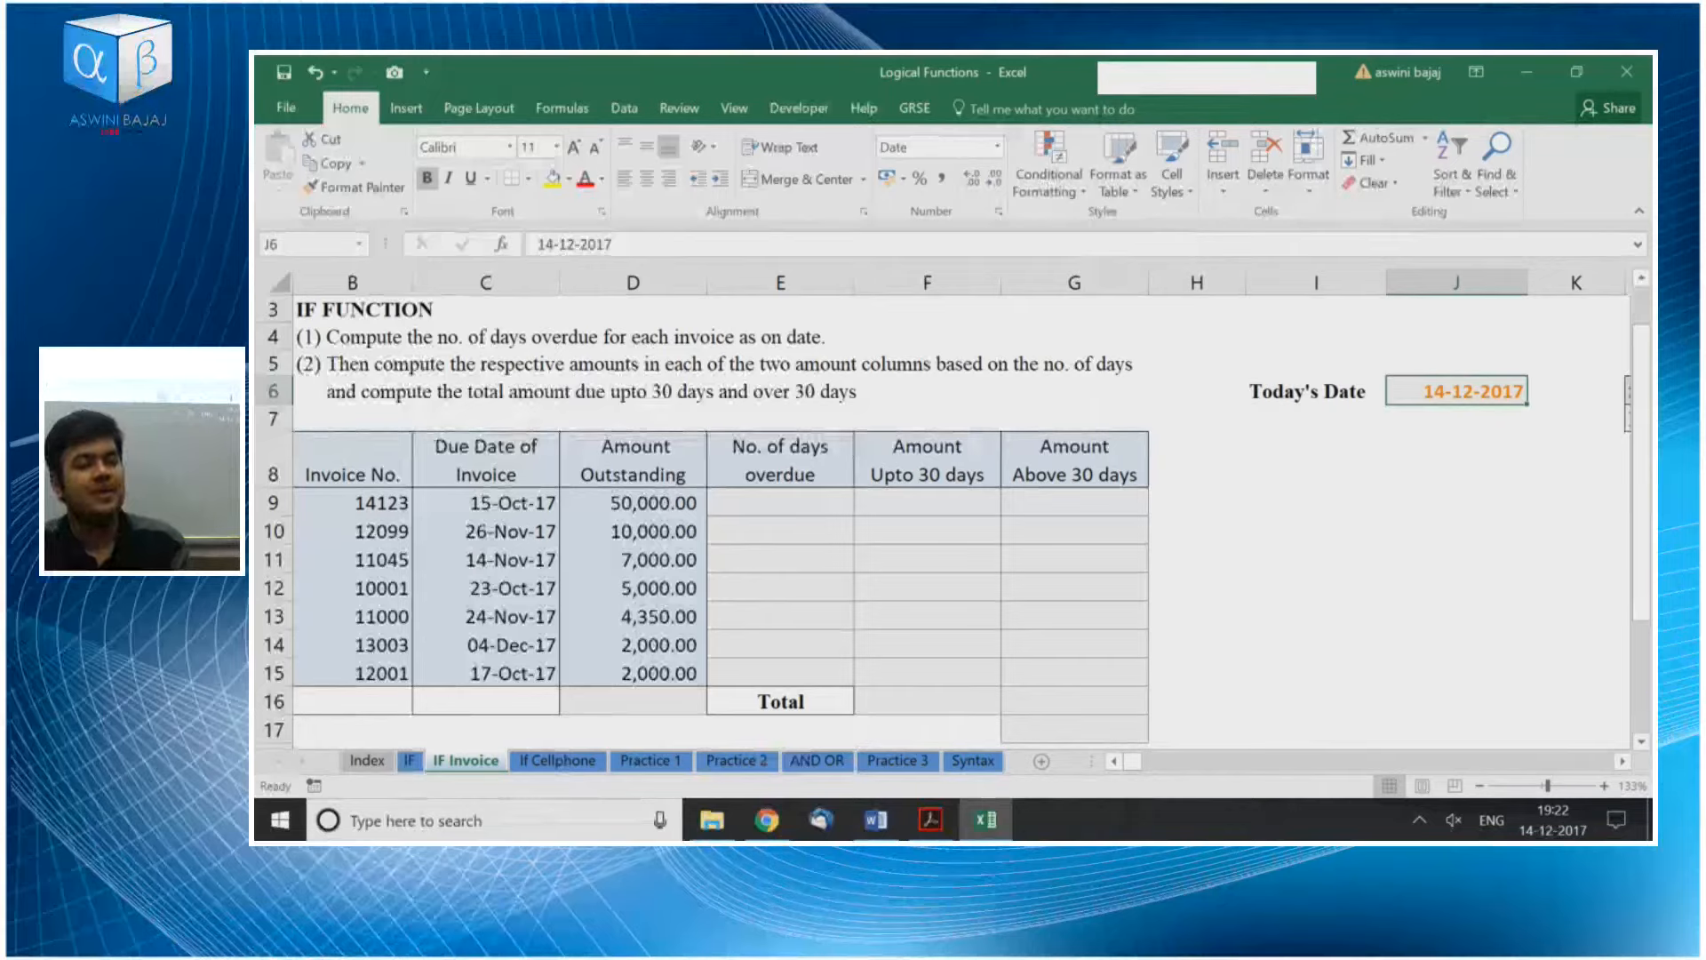
Examine the due date formula in C9, which takes its year from J6
key(Left)
key(Left)
key(Left)
key(Left)
key(Left)
key(Left)
key(Left)
key(Left)
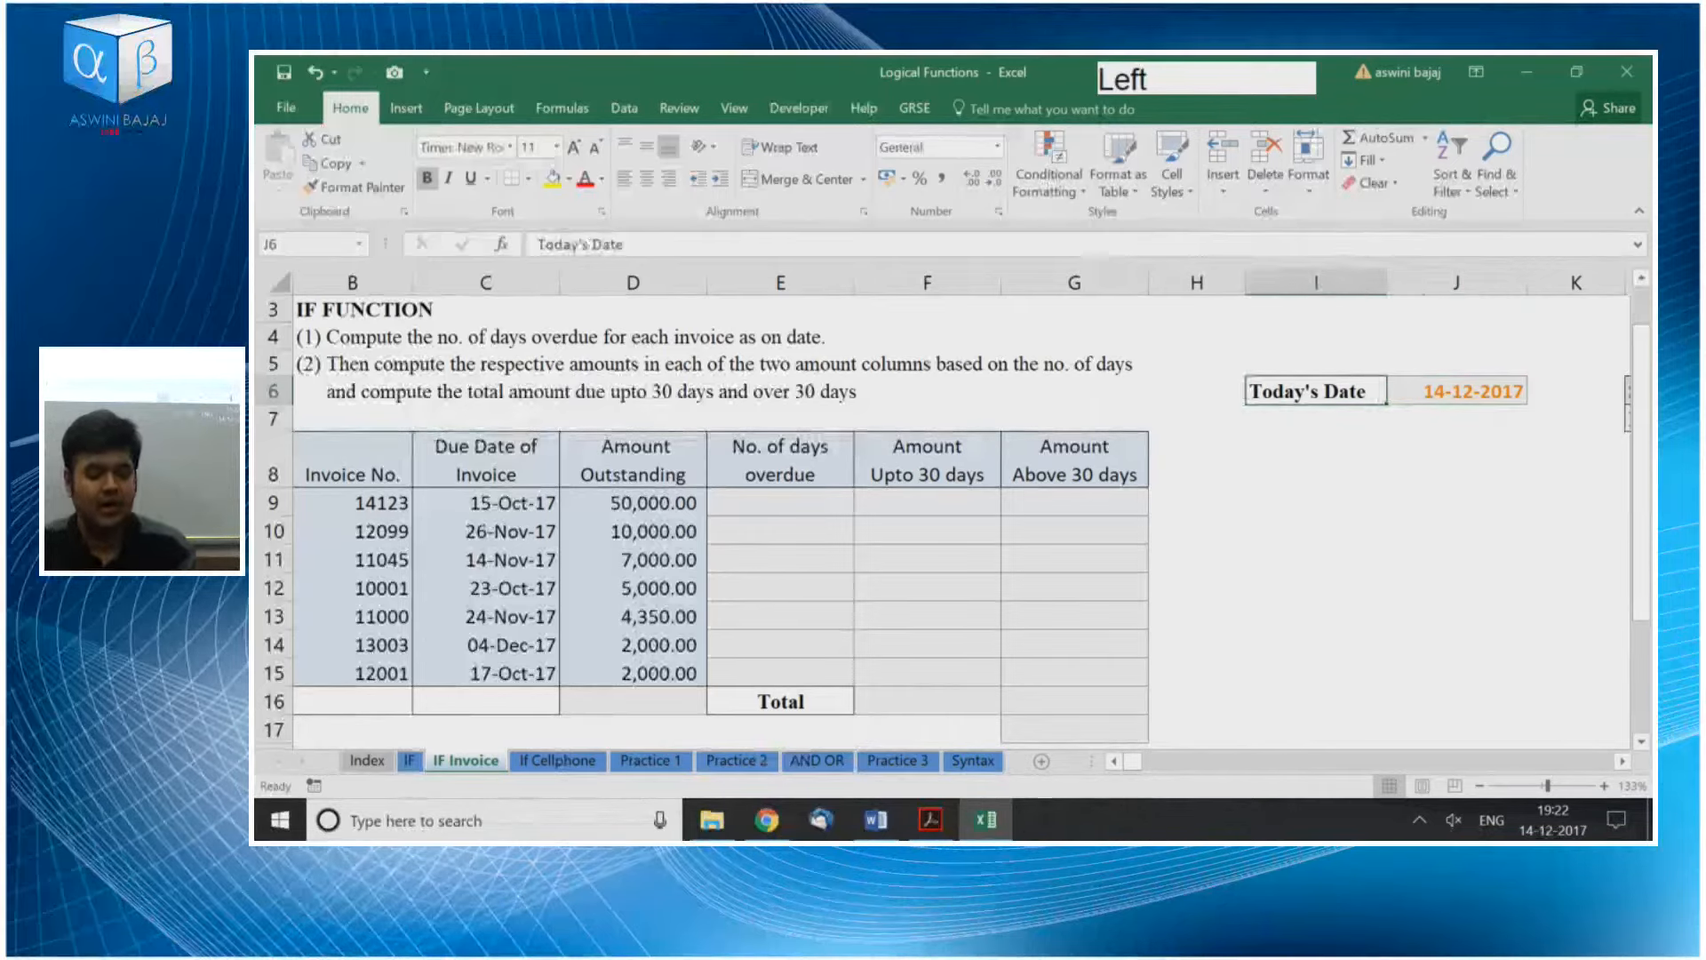
key(Right)
key(Left)
key(Left)
key(Right)
key(Down)
key(Down)
key(Down)
key(Down)
key(Right)
key(Up)
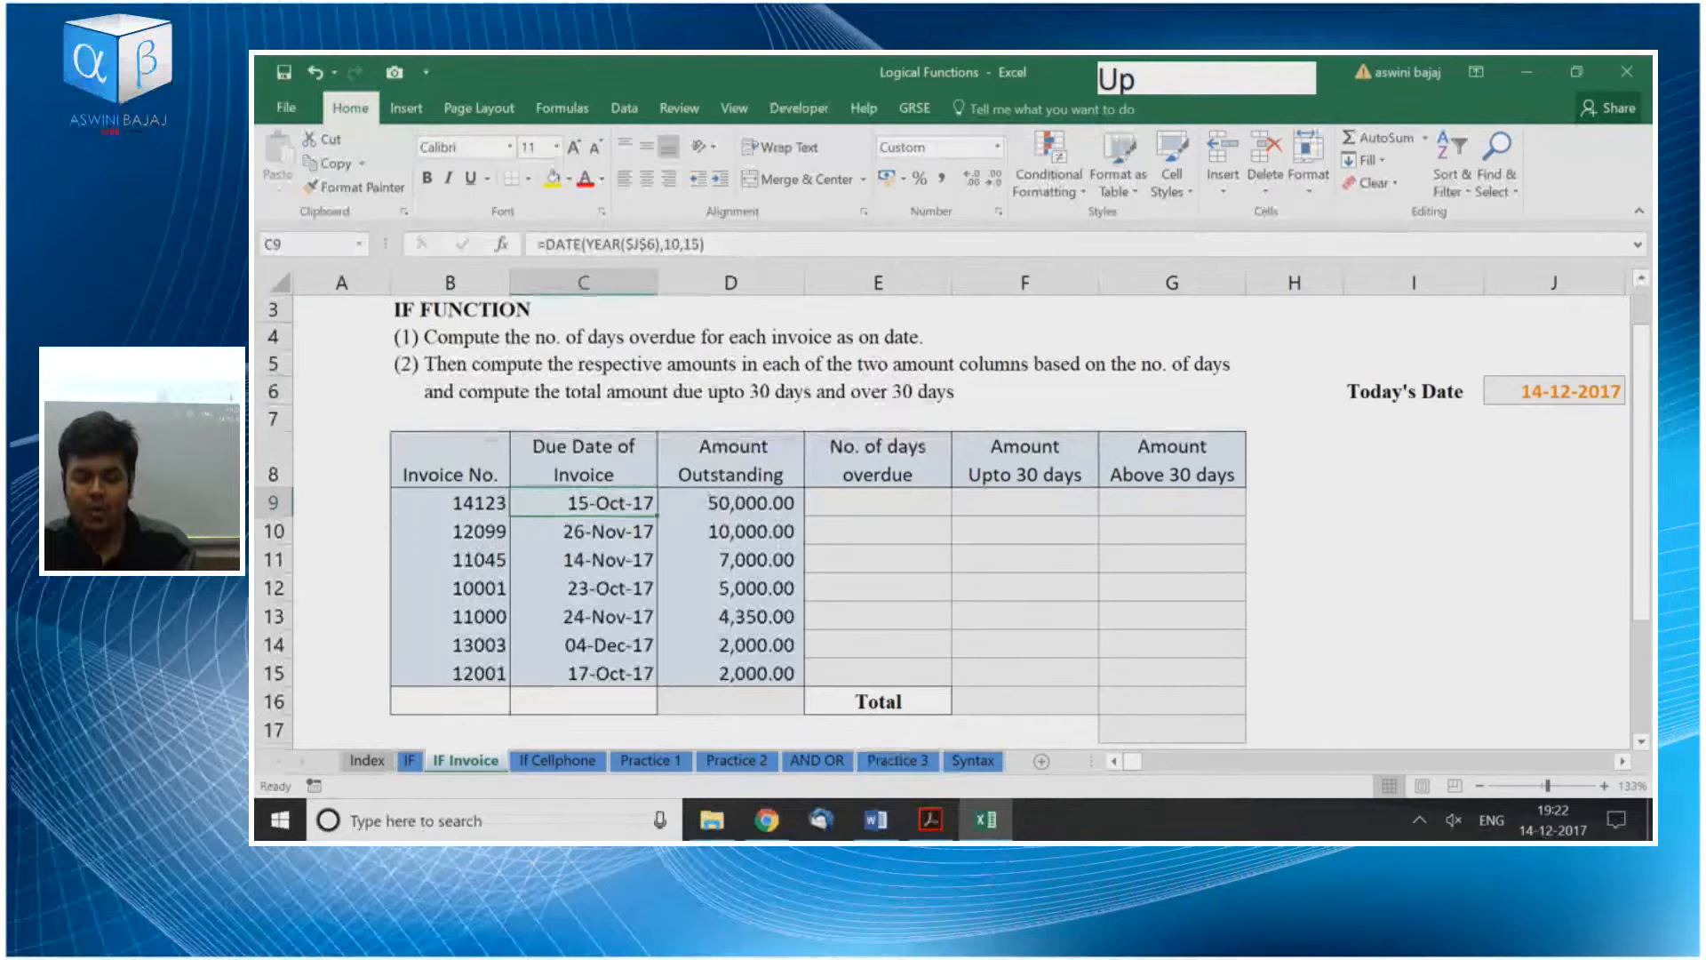
Look over the invoice numbers in B9:B15 and the due dates in C9:C15
key(Left)
scroll(944, 511, down, 1)
scroll(944, 511, up, 1)
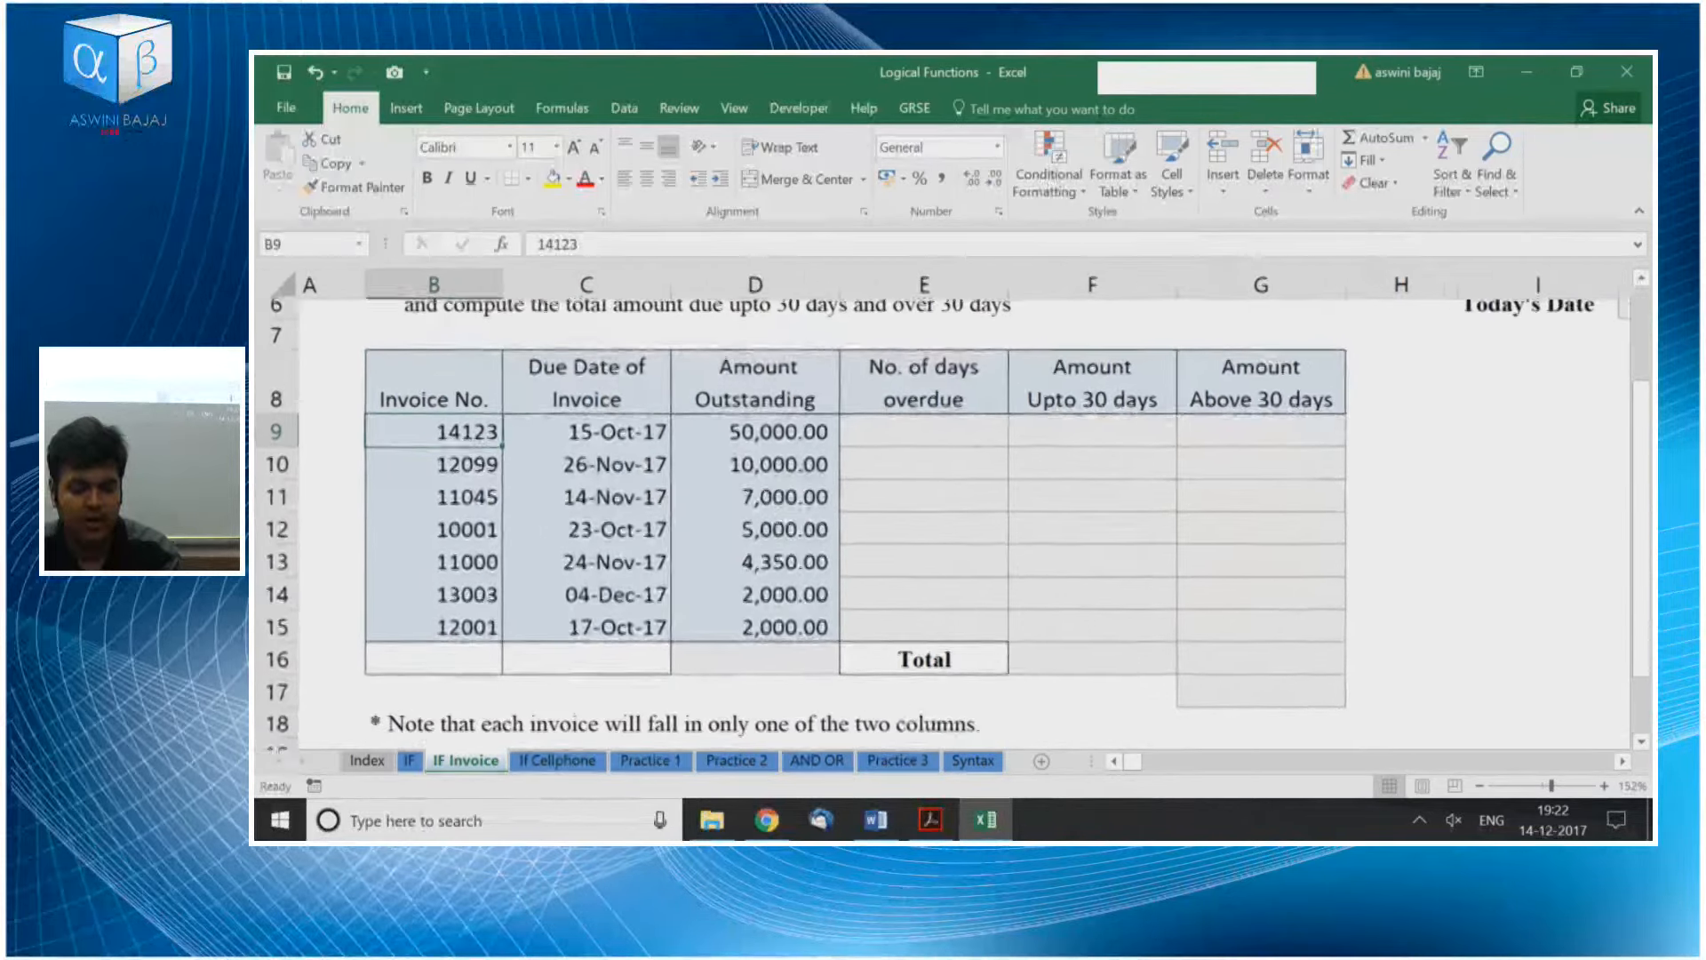
scroll(944, 511, up, 2)
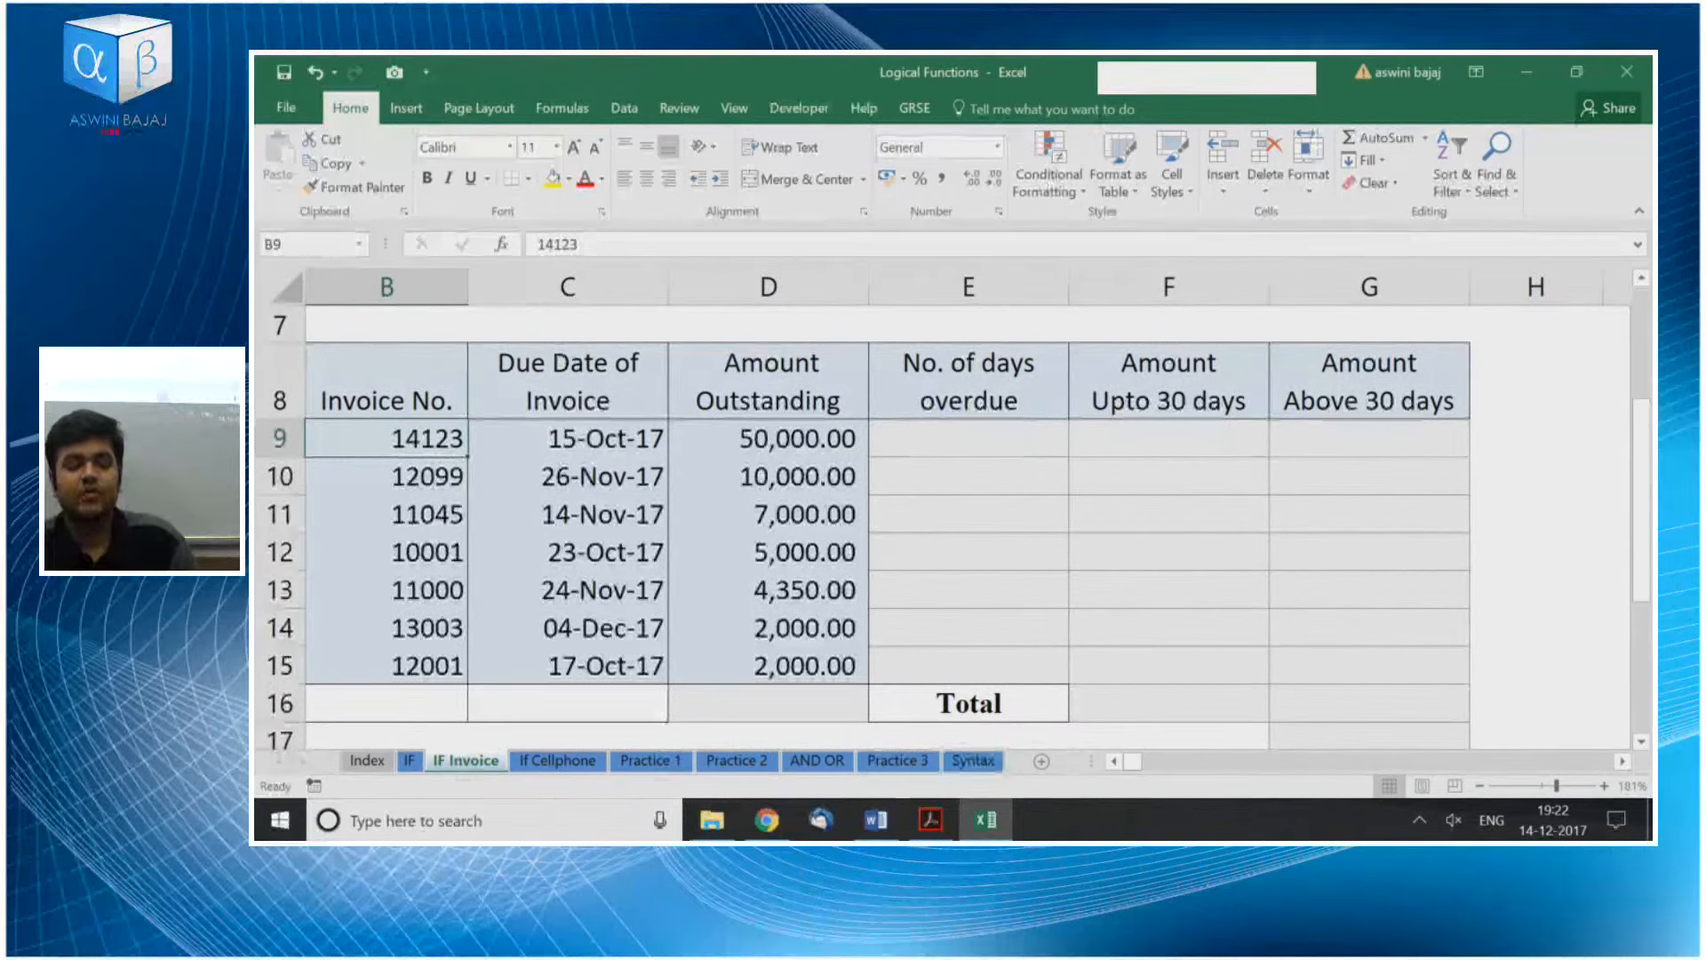
key(Up)
key(Down)
key(ctrl+shift+Down)
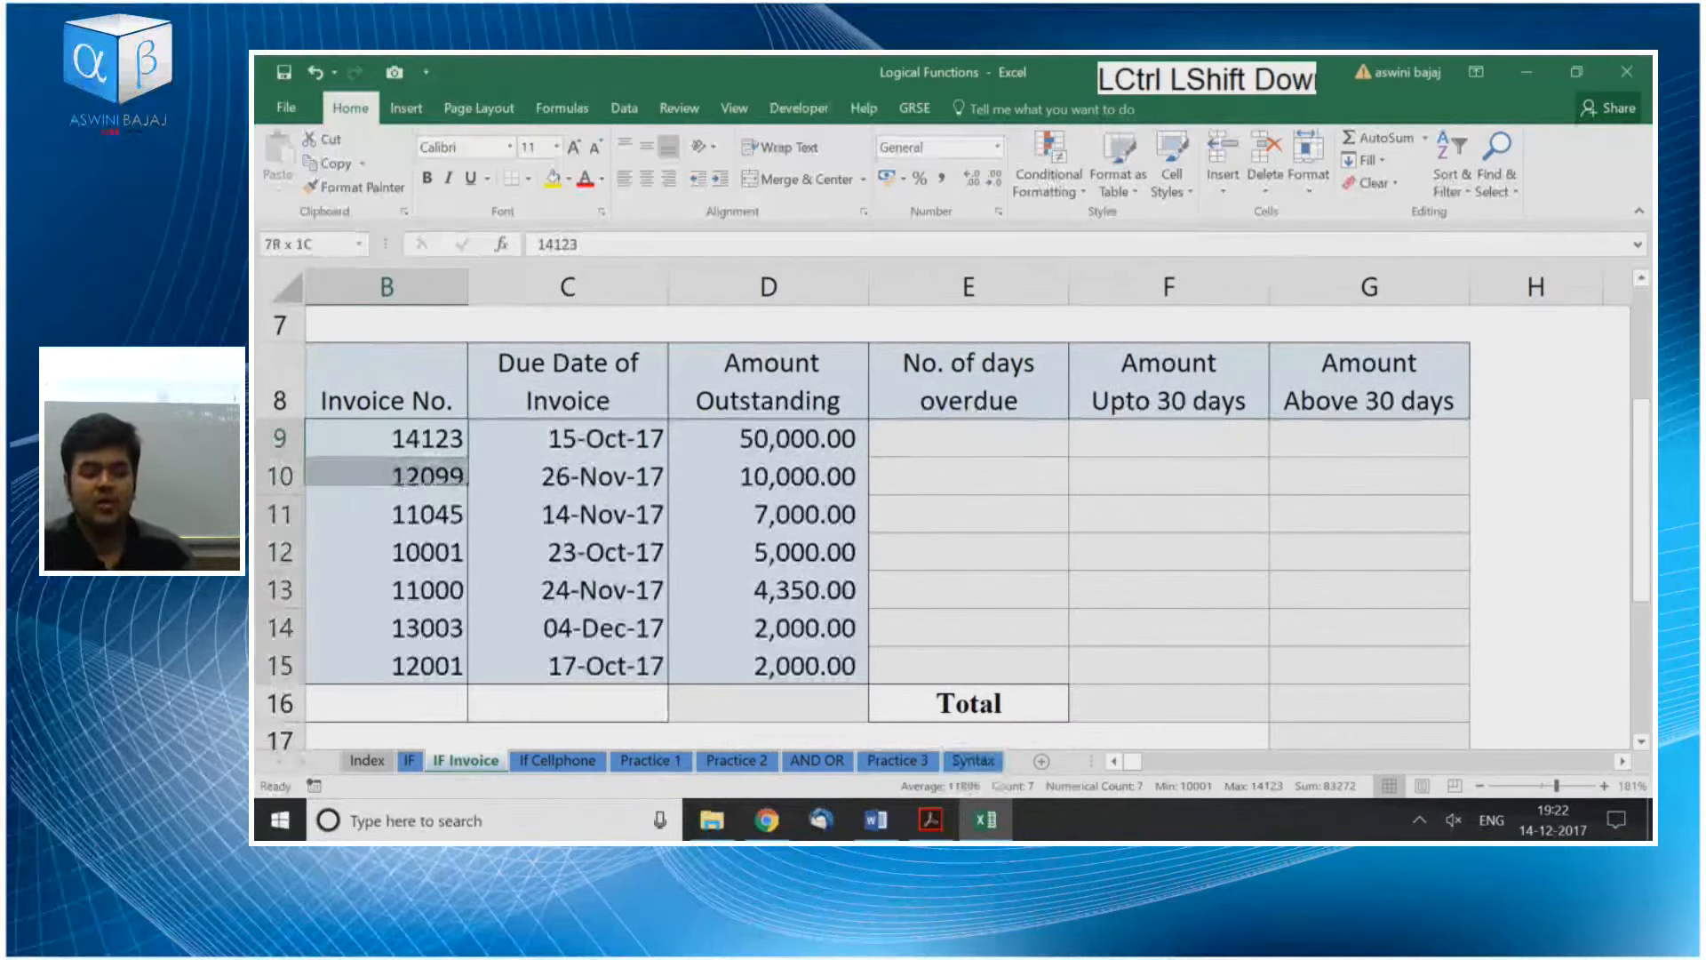
key(Right)
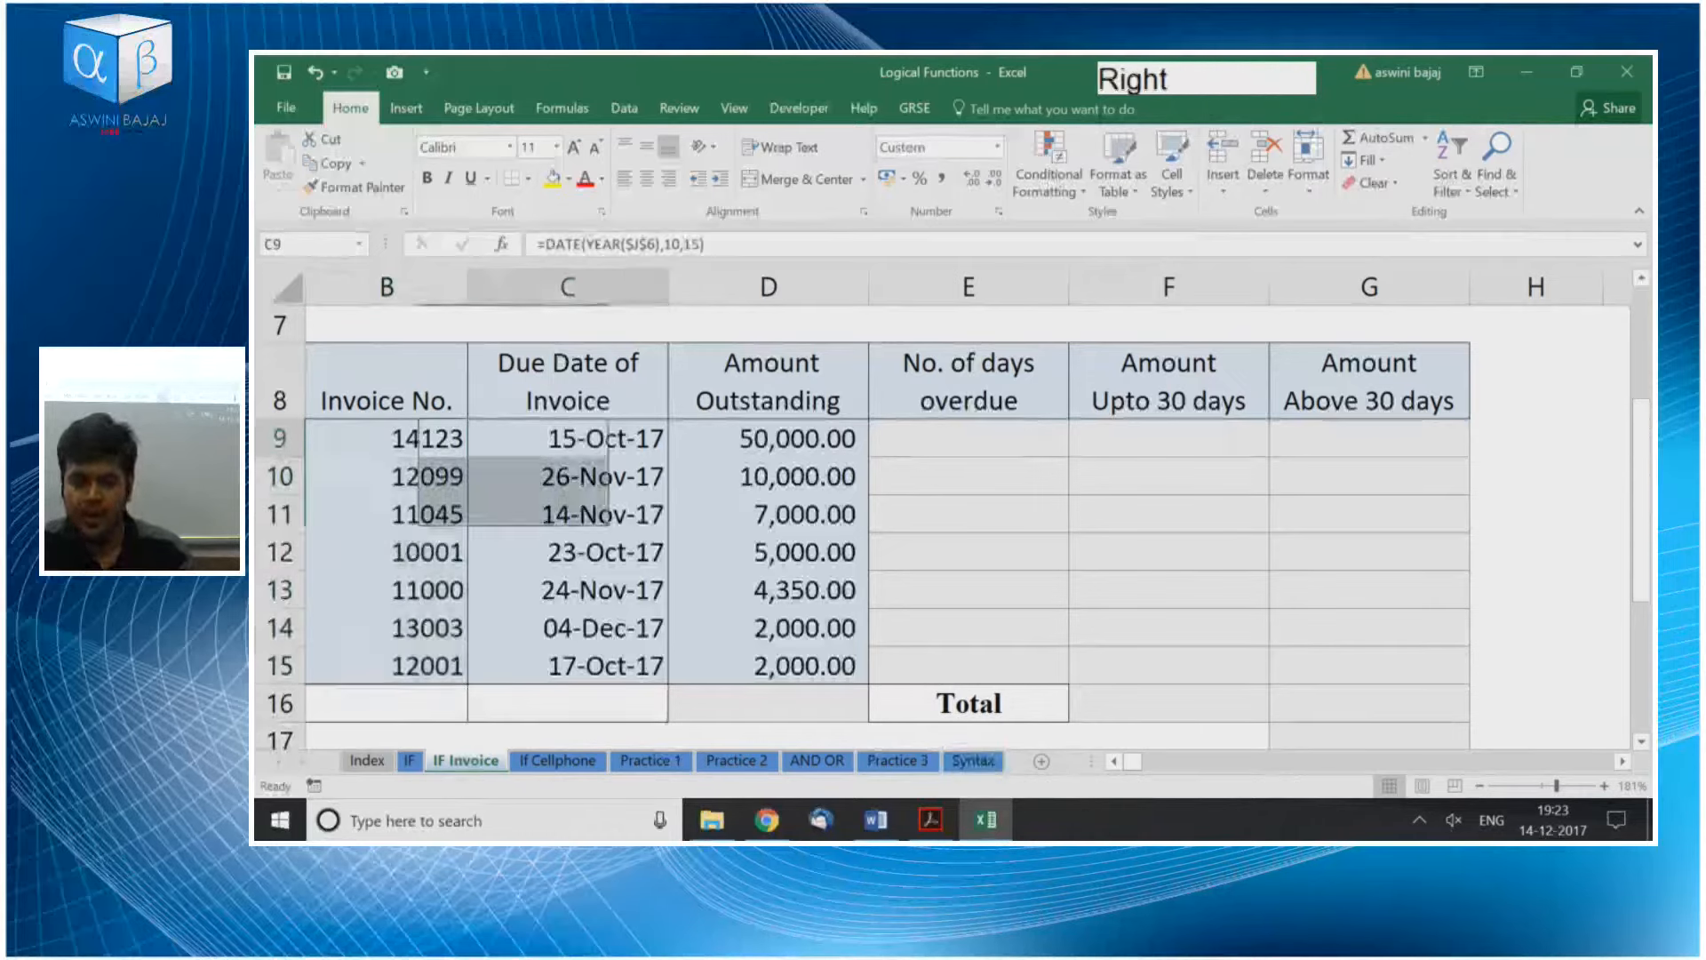
key(ctrl+shift+Down)
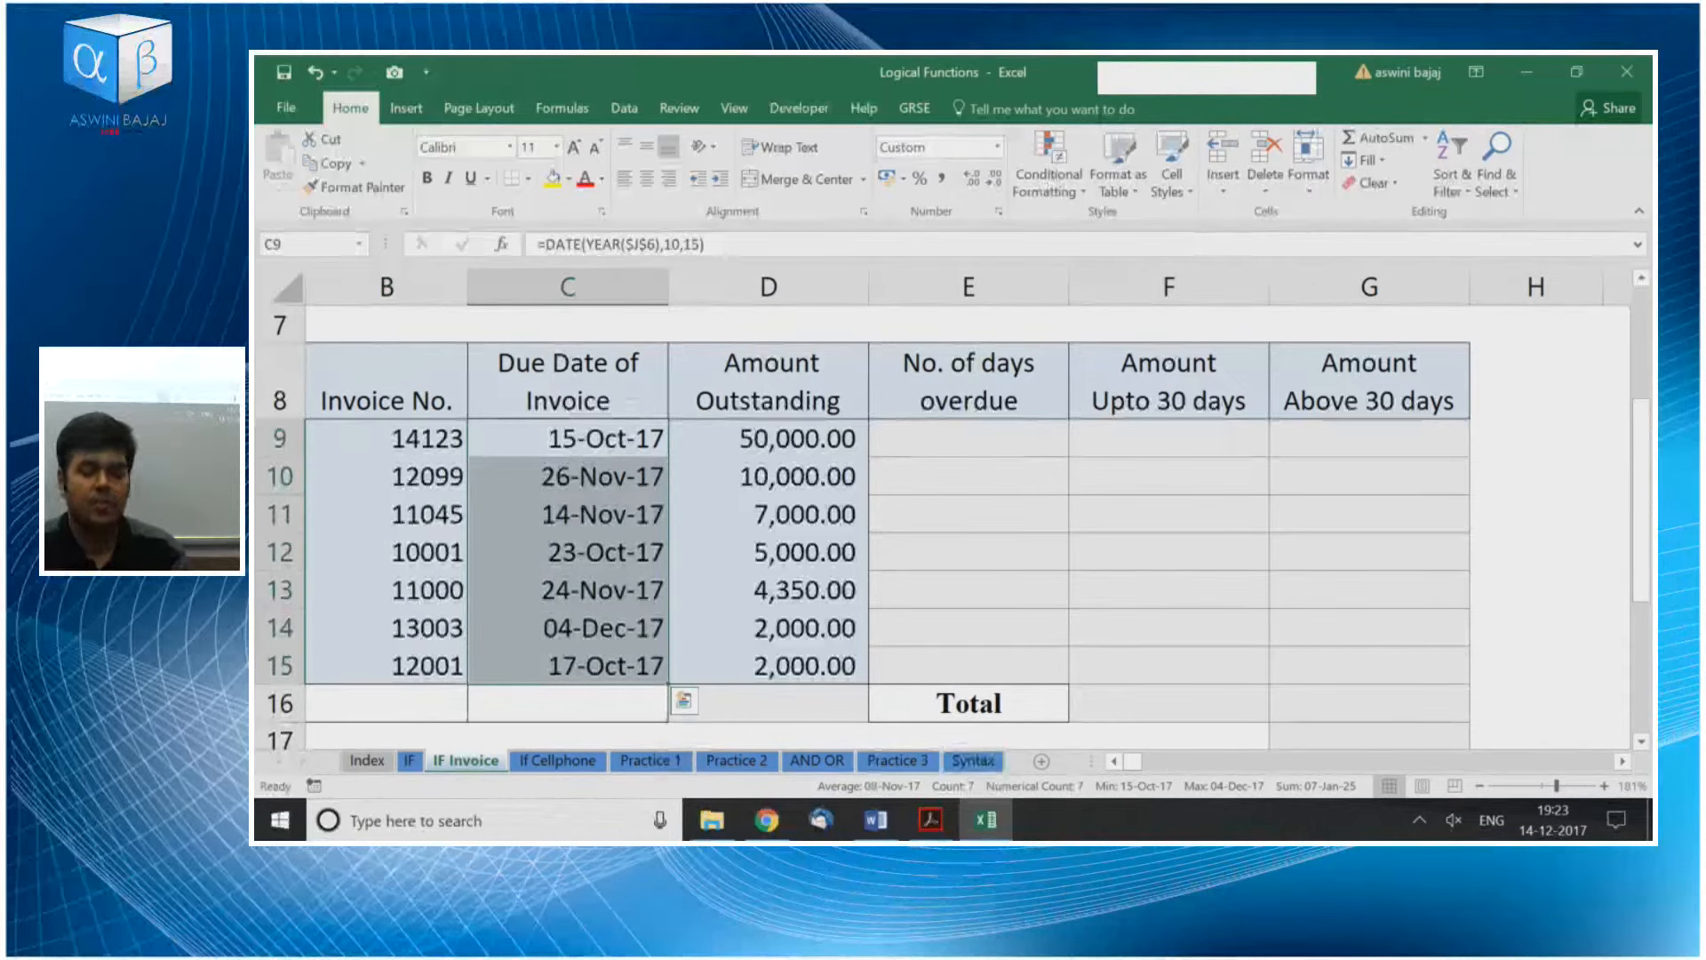
Look over the outstanding amounts in D9:D15 and match the first invoices with their due dates and amounts
key(Right)
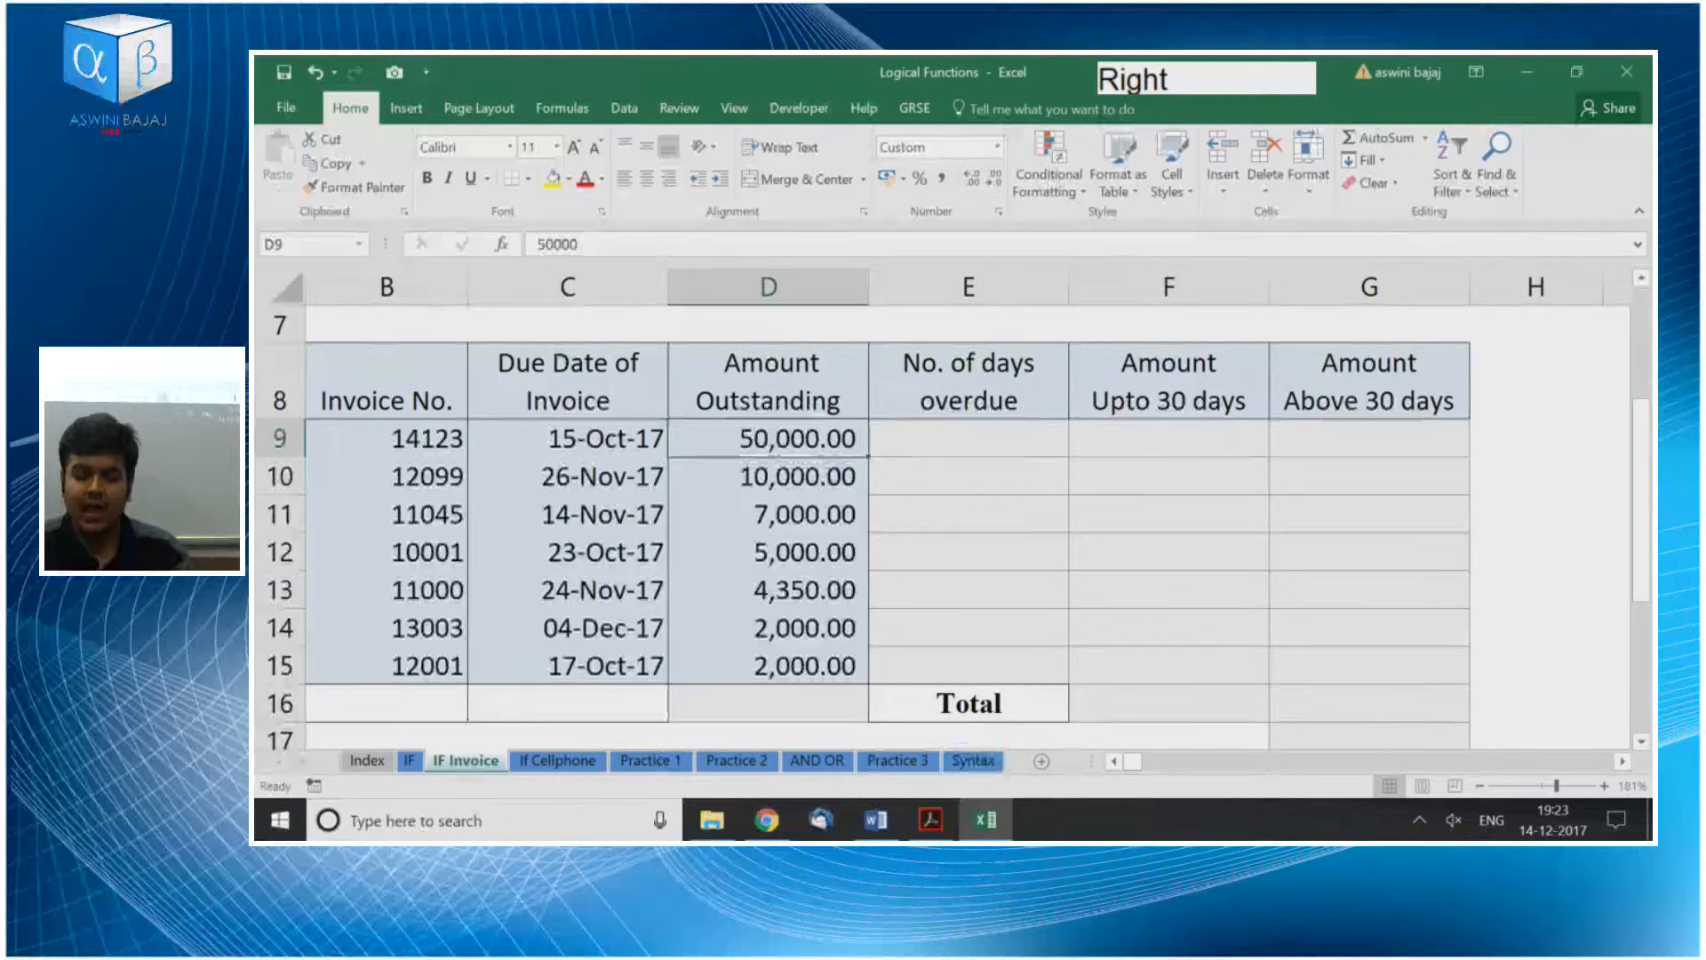
key(ctrl+shift+Down)
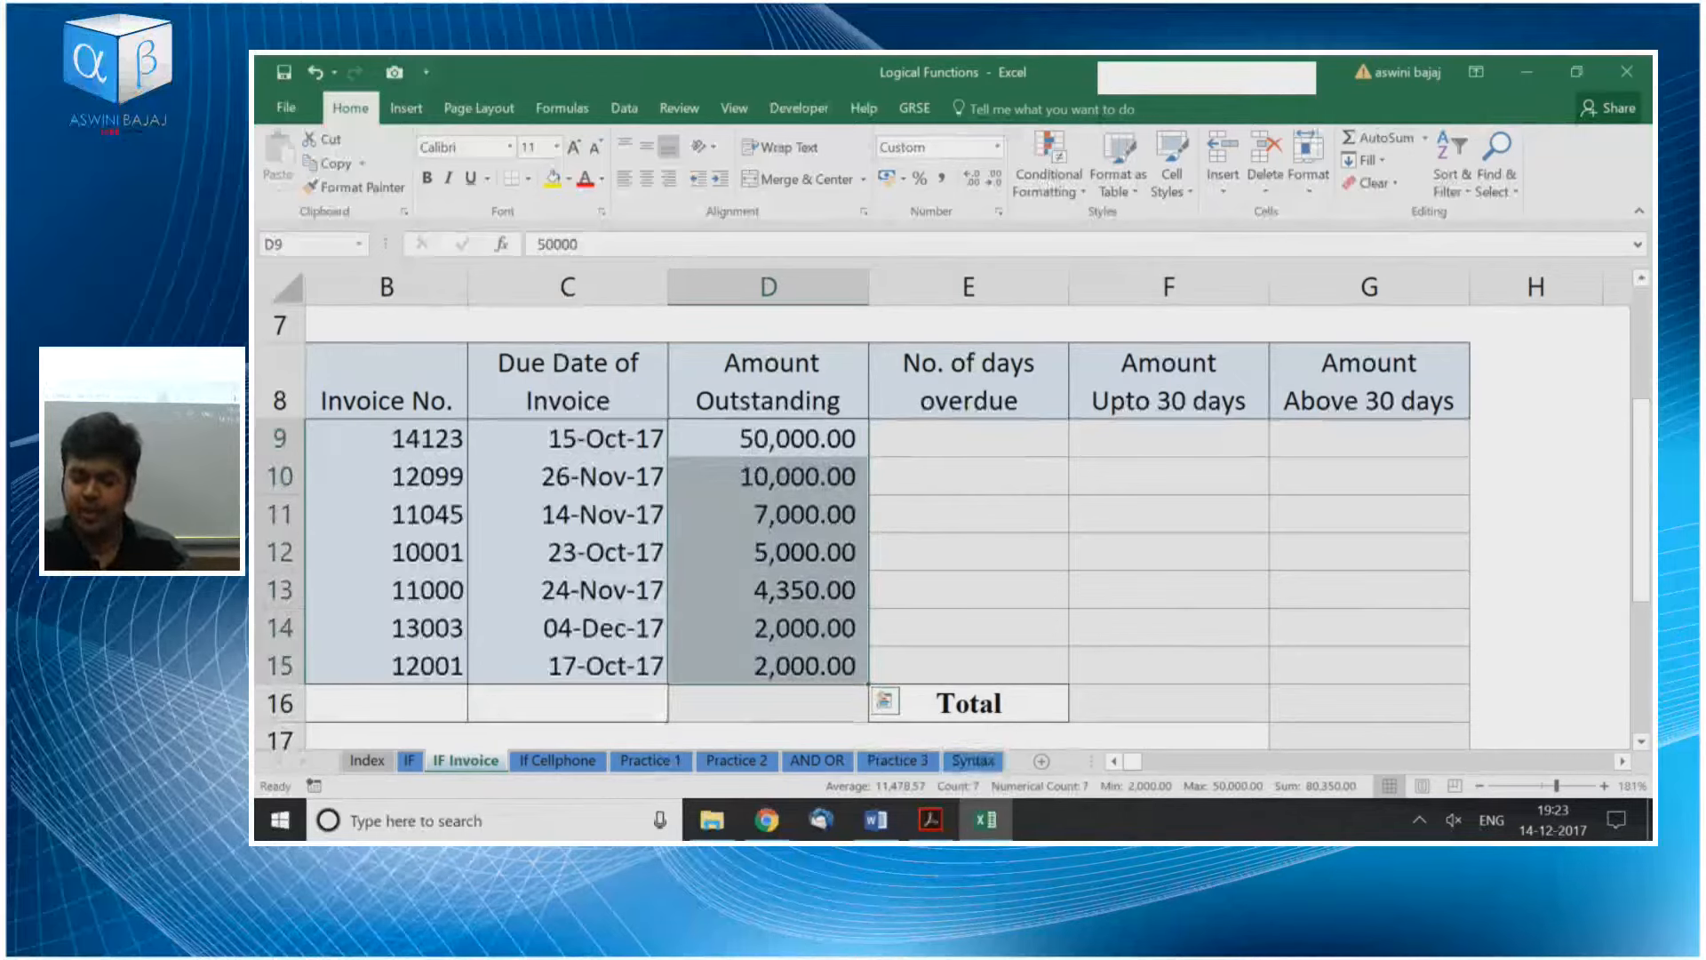
key(Left)
key(Left)
key(Right)
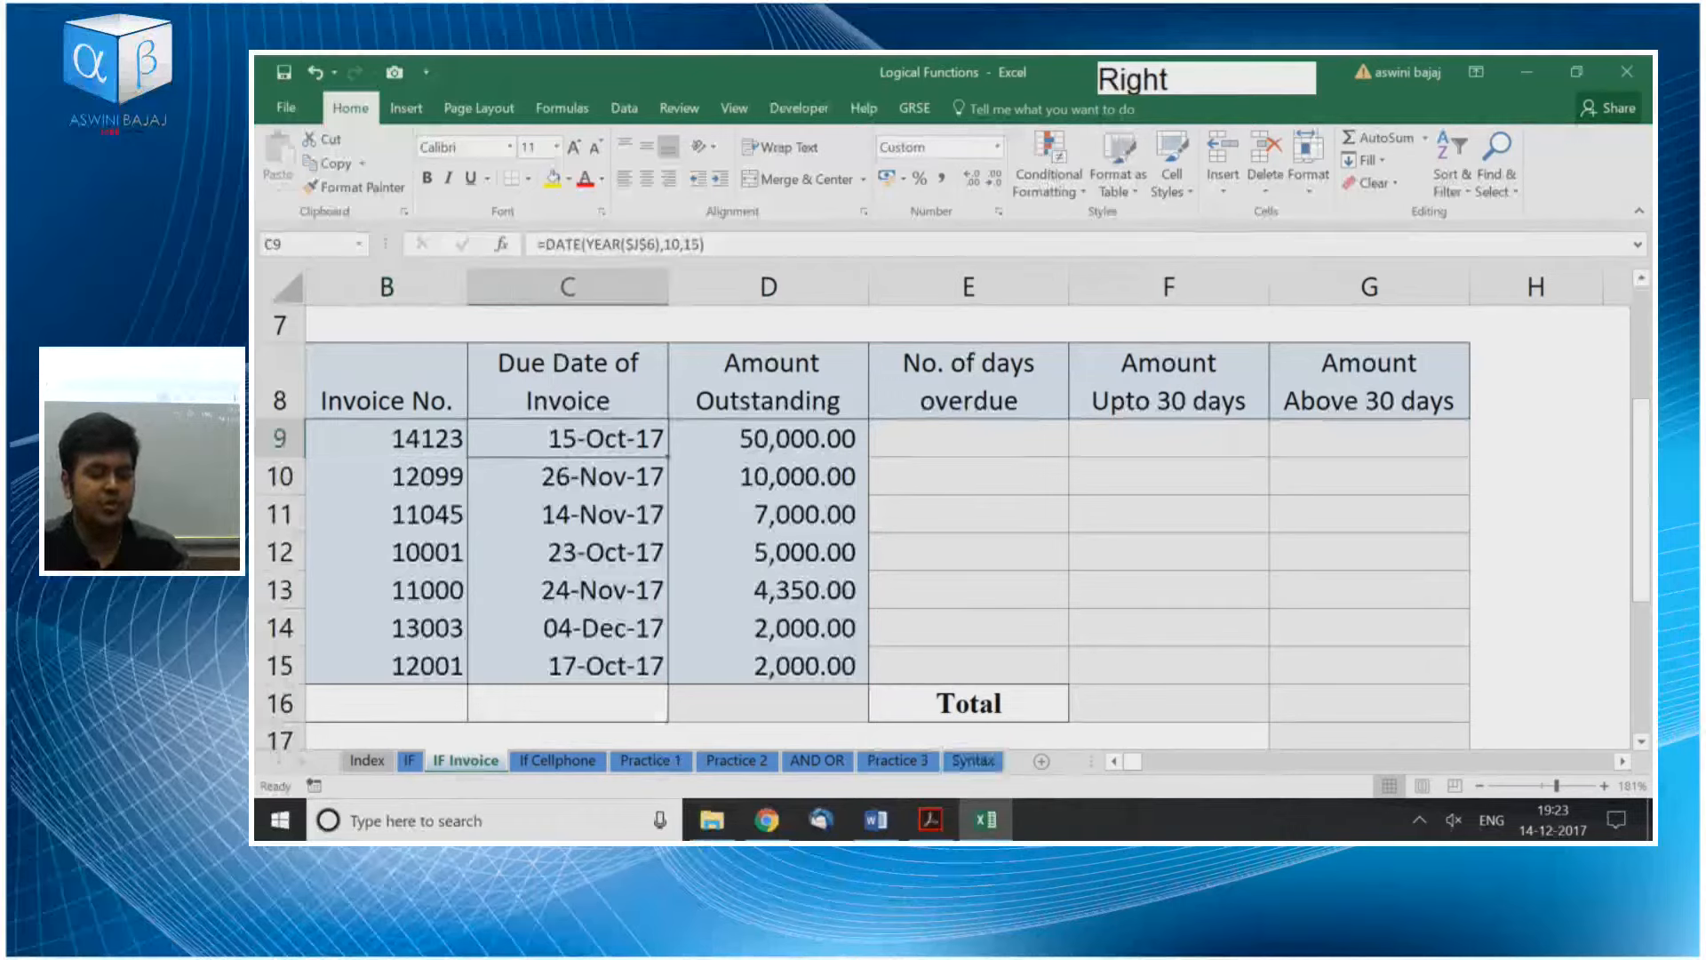
key(Right)
key(Left)
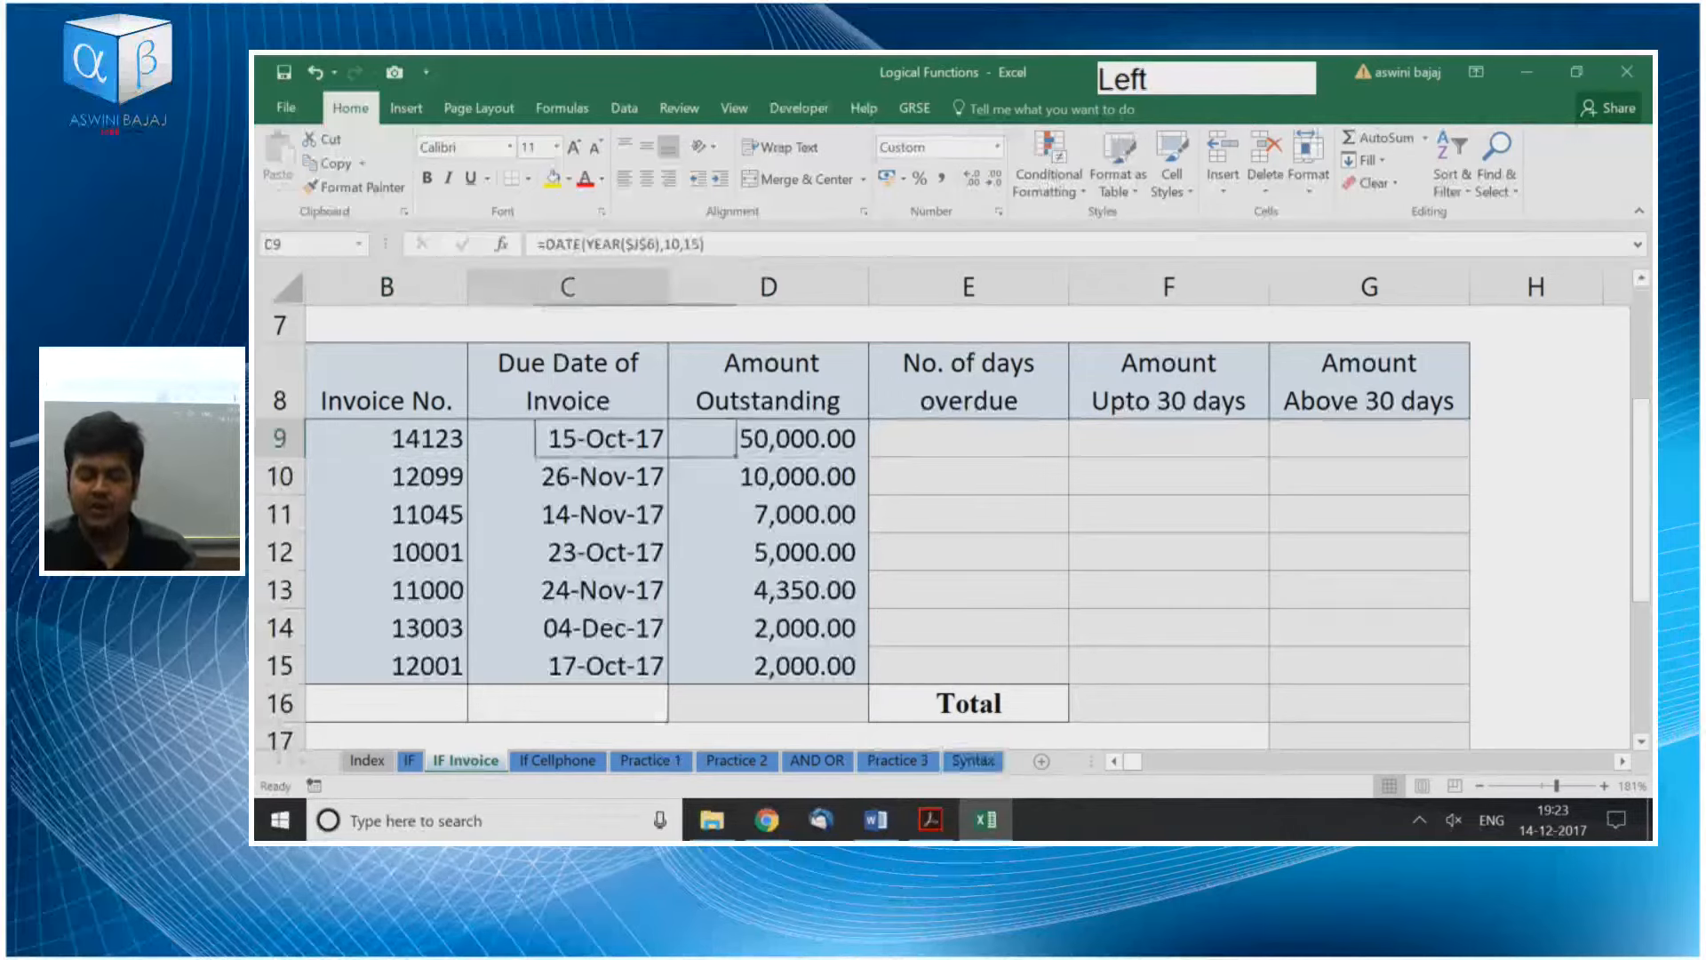
key(Down)
key(Left)
key(Right)
key(Right)
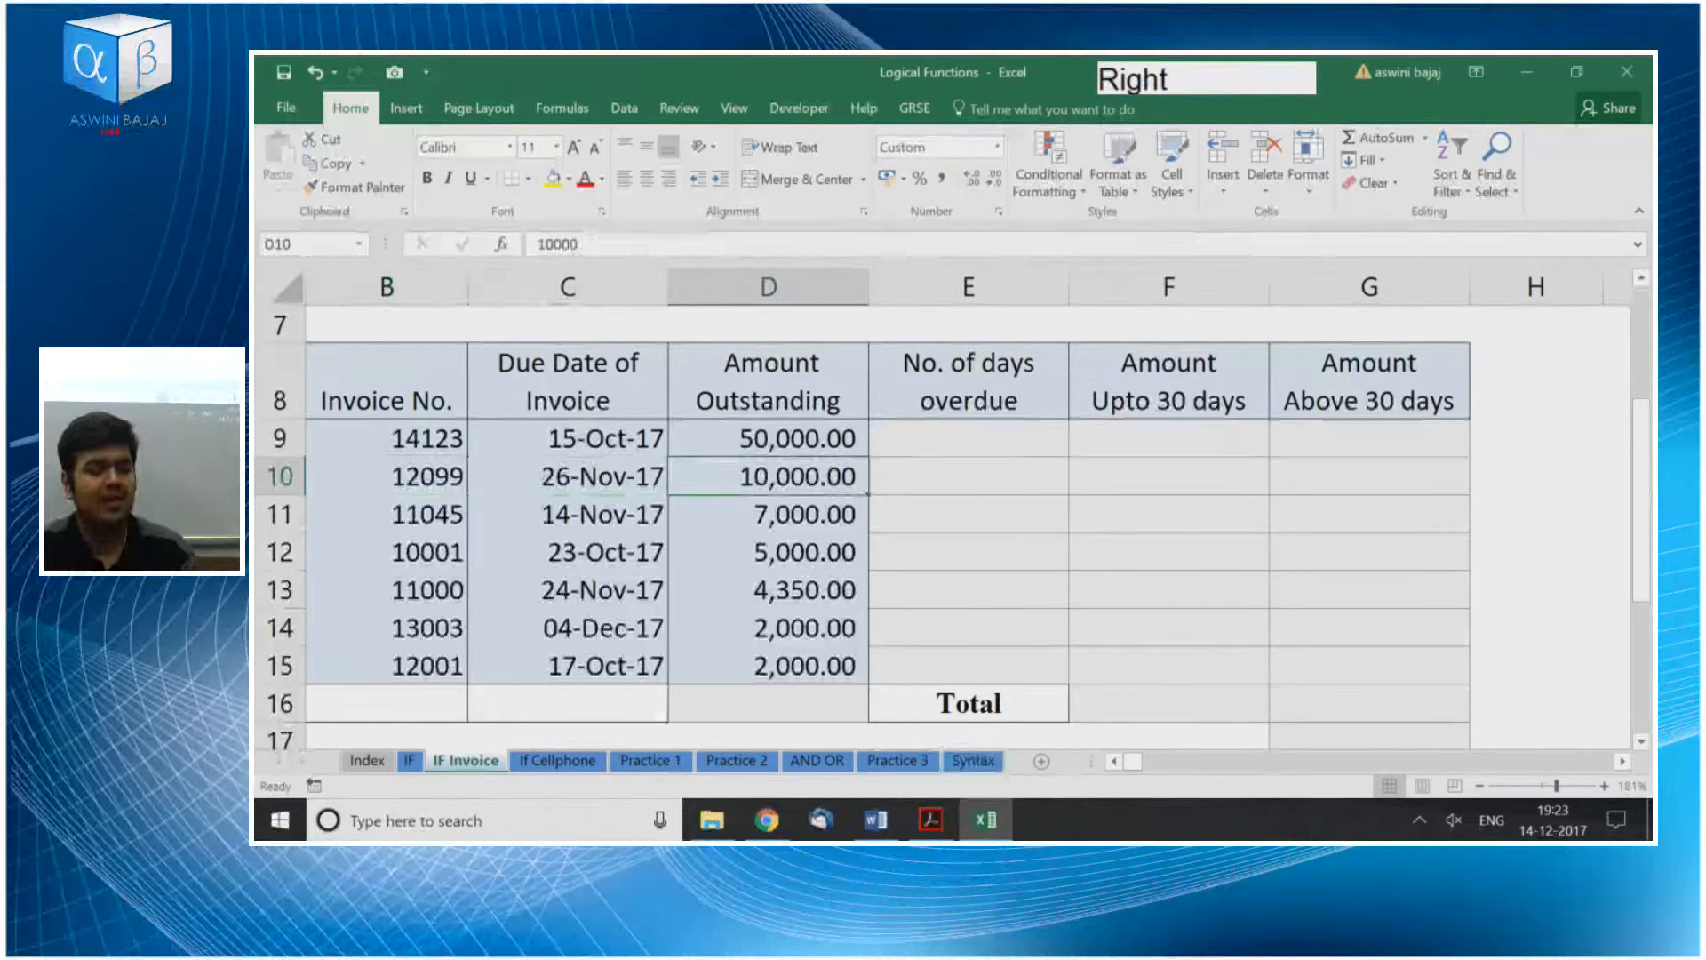
key(Left)
key(Left)
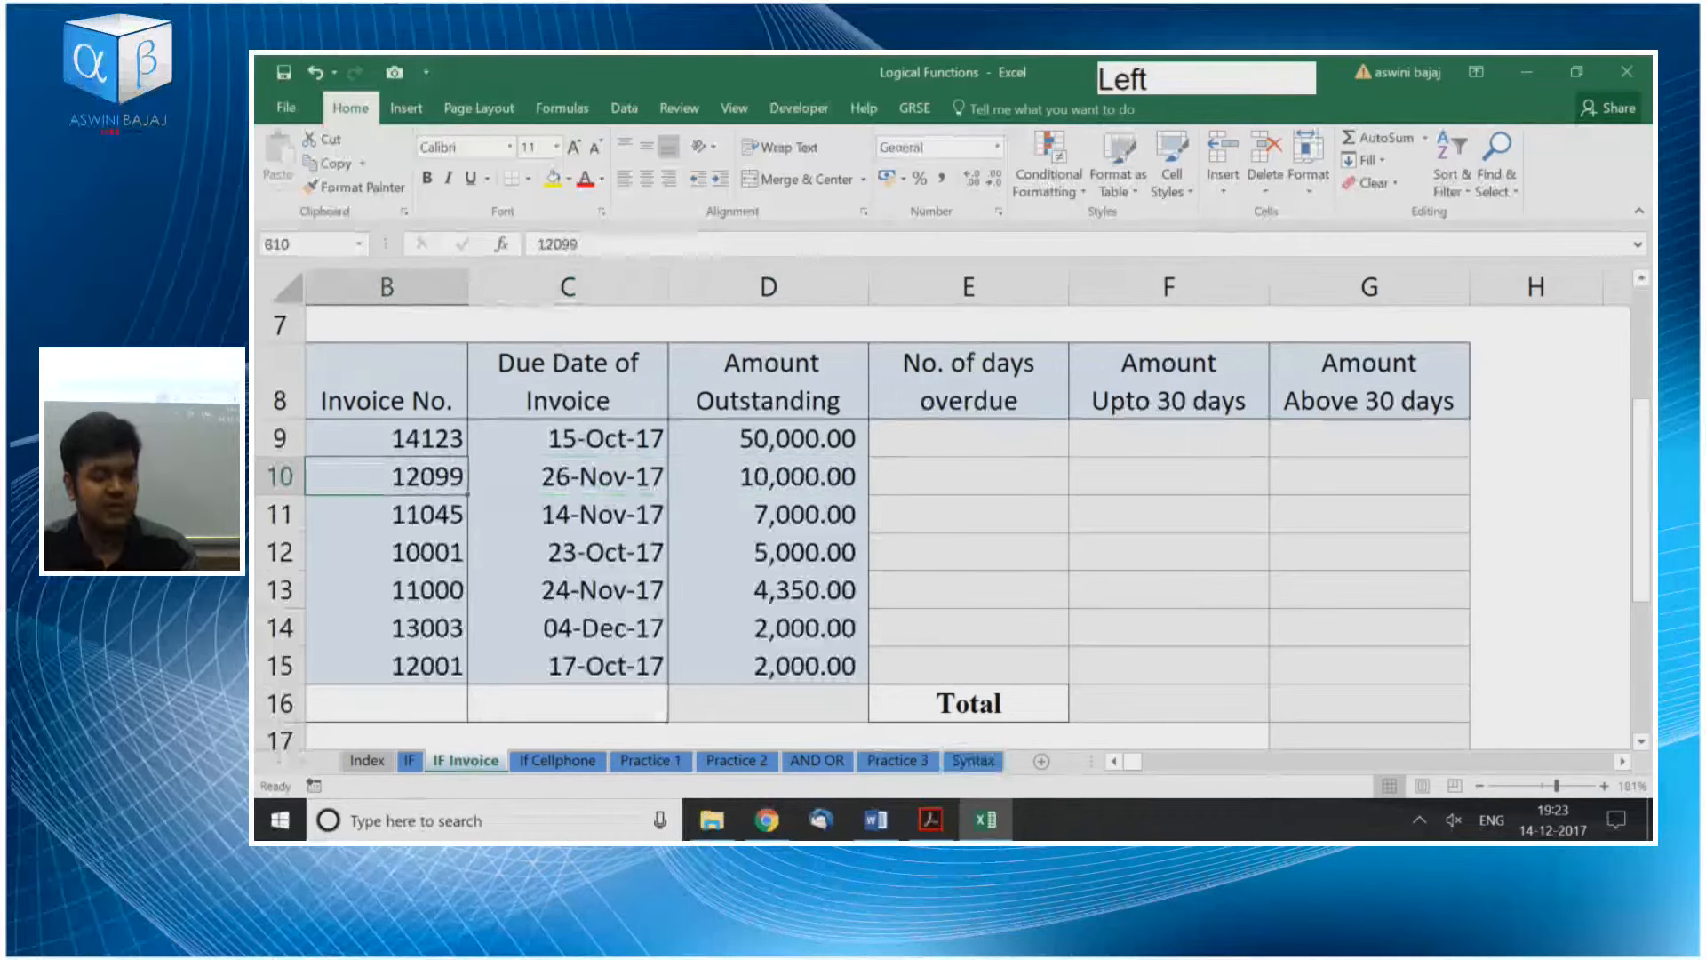
key(Right)
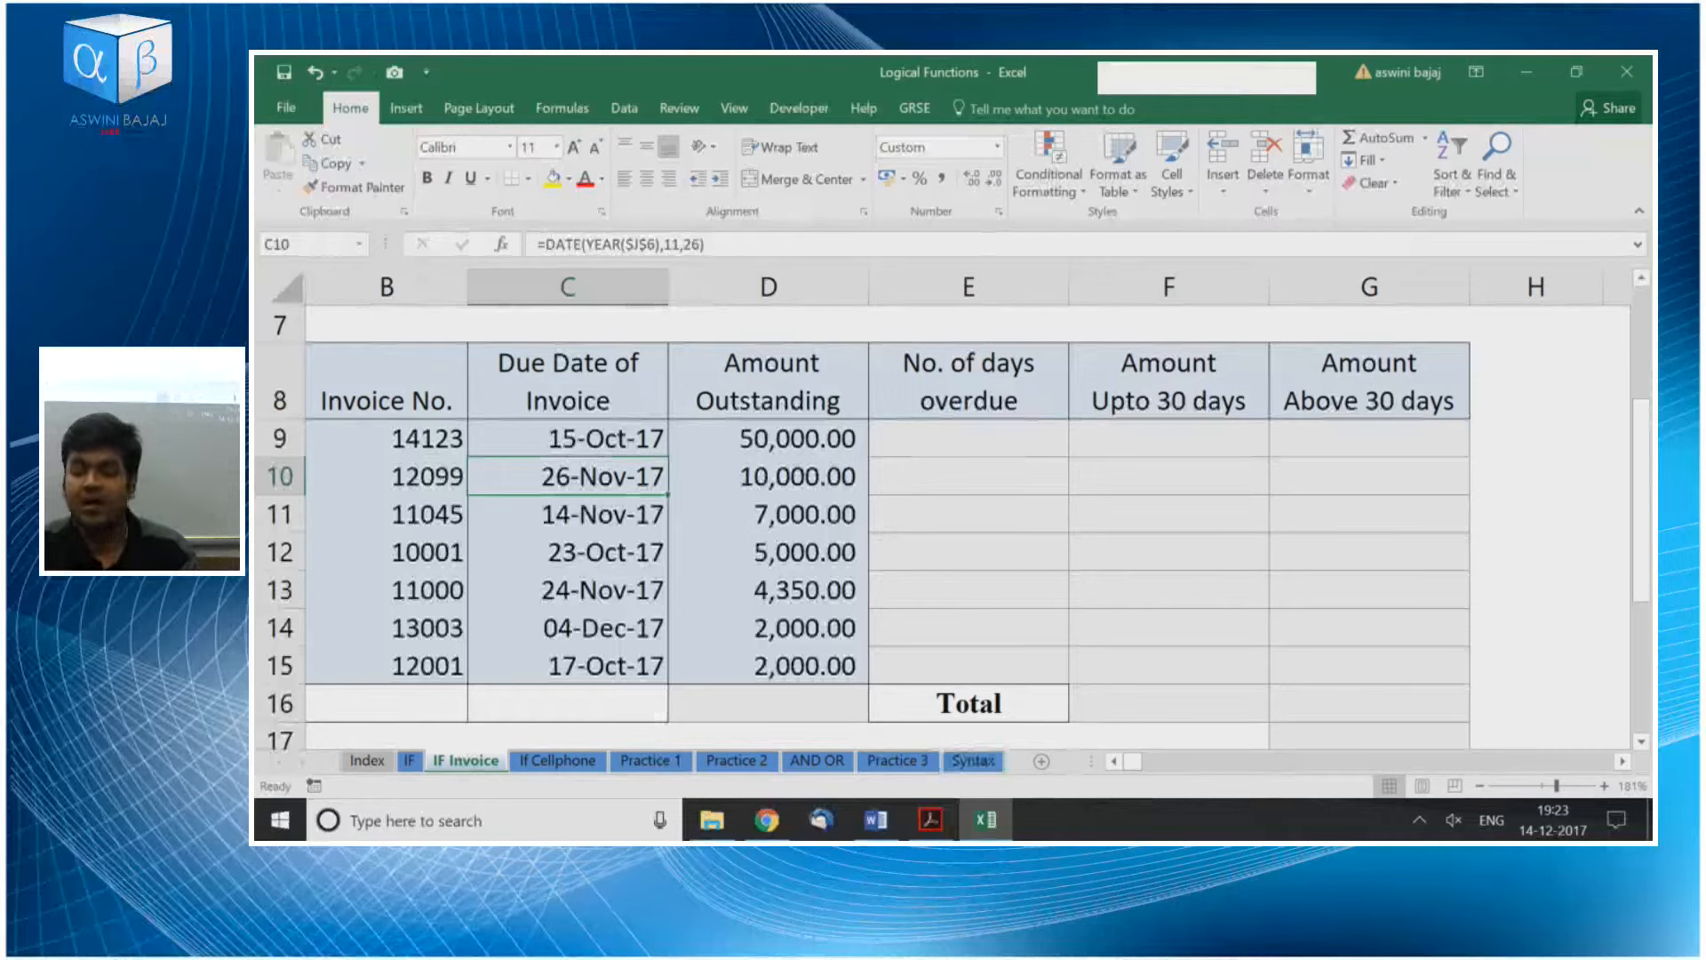
key(Right)
key(Up)
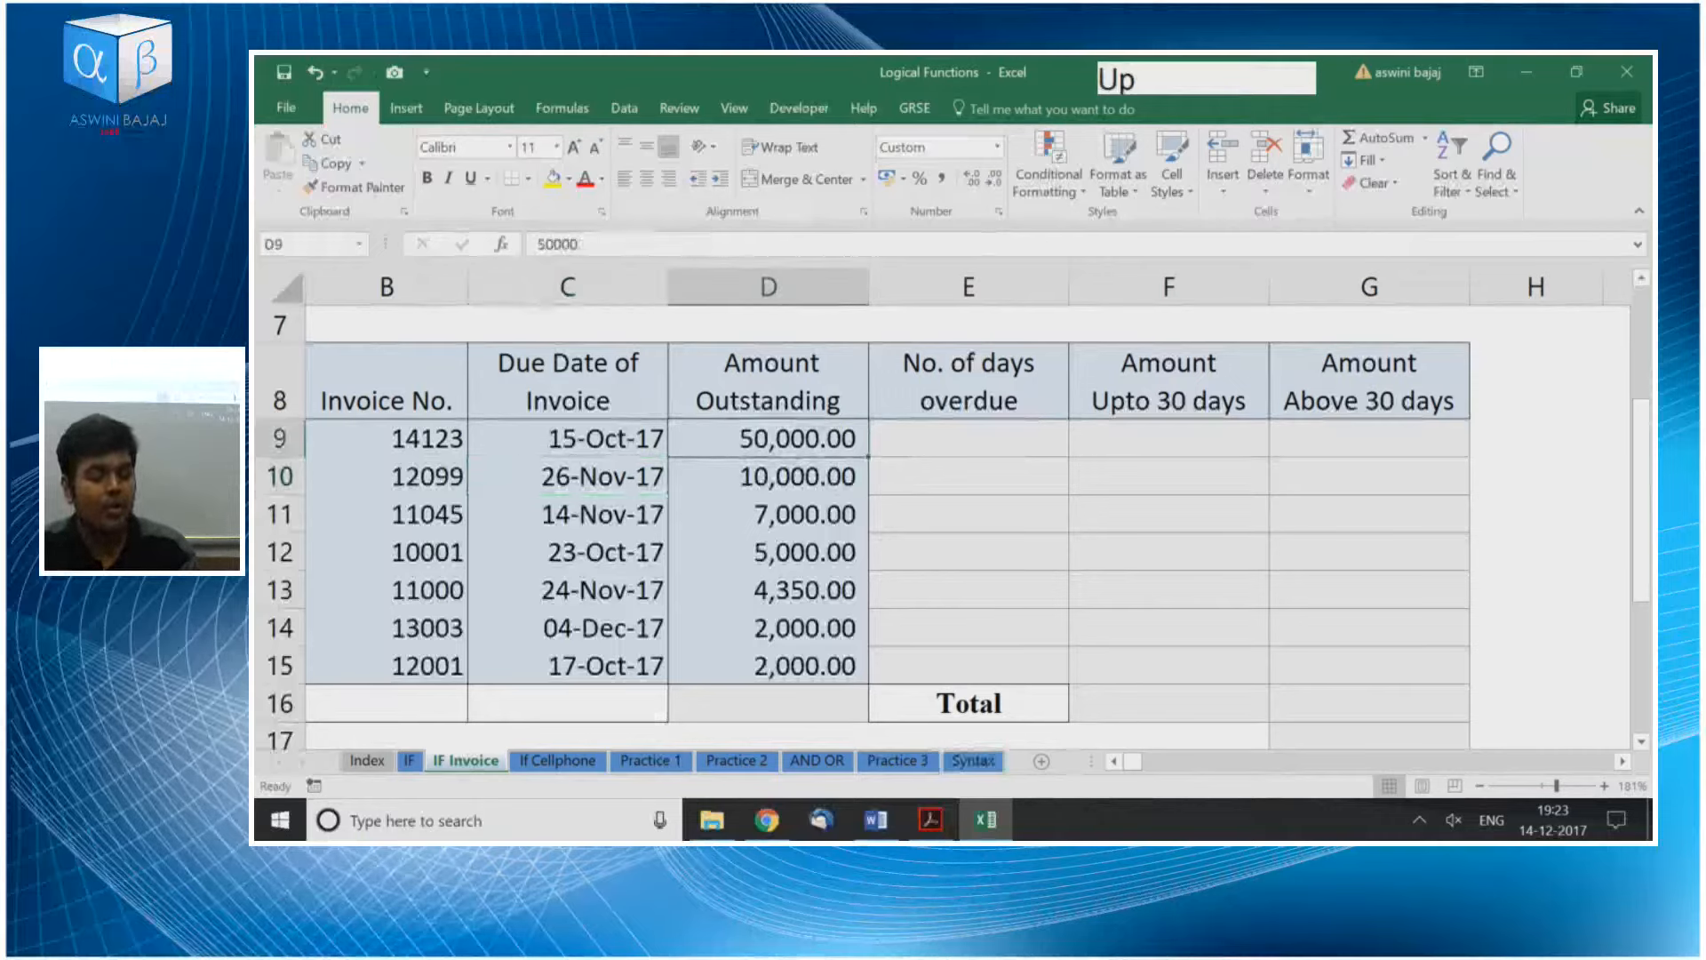
Total the outstanding amounts D9:D15 in D16 with AutoSum and check the resulting SUM formula
key(Down)
key(Down)
key(Down)
key(Down)
key(Down)
key(Down)
key(Down)
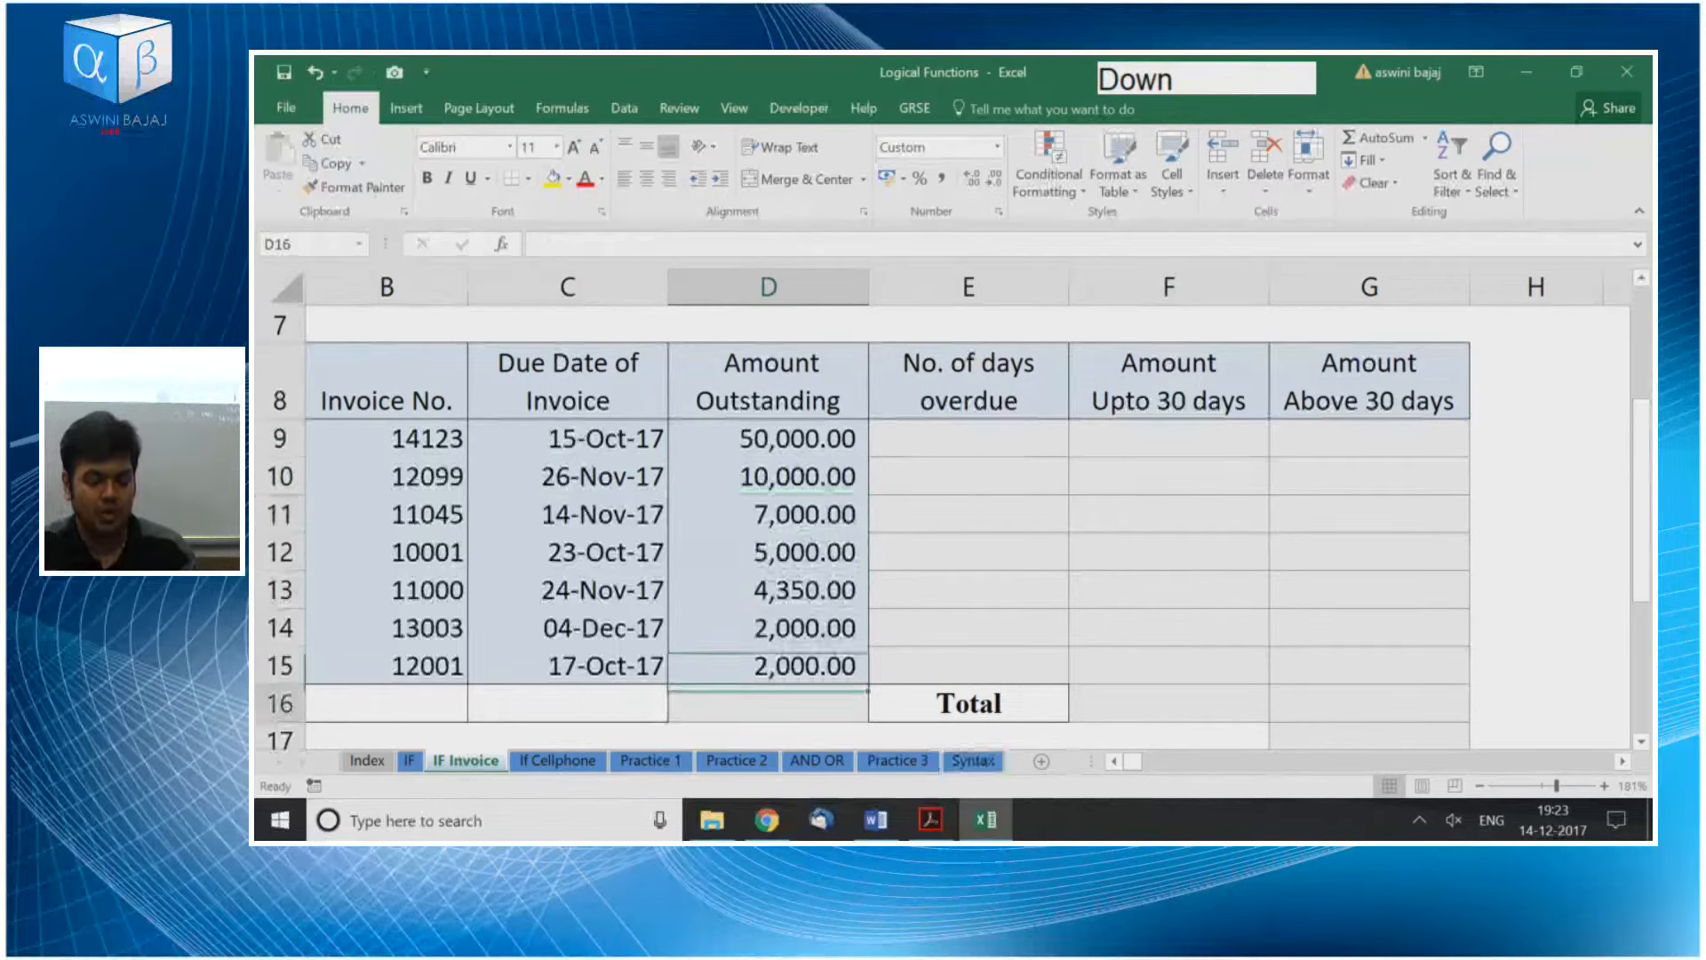
key(alt+equal)
key(Return)
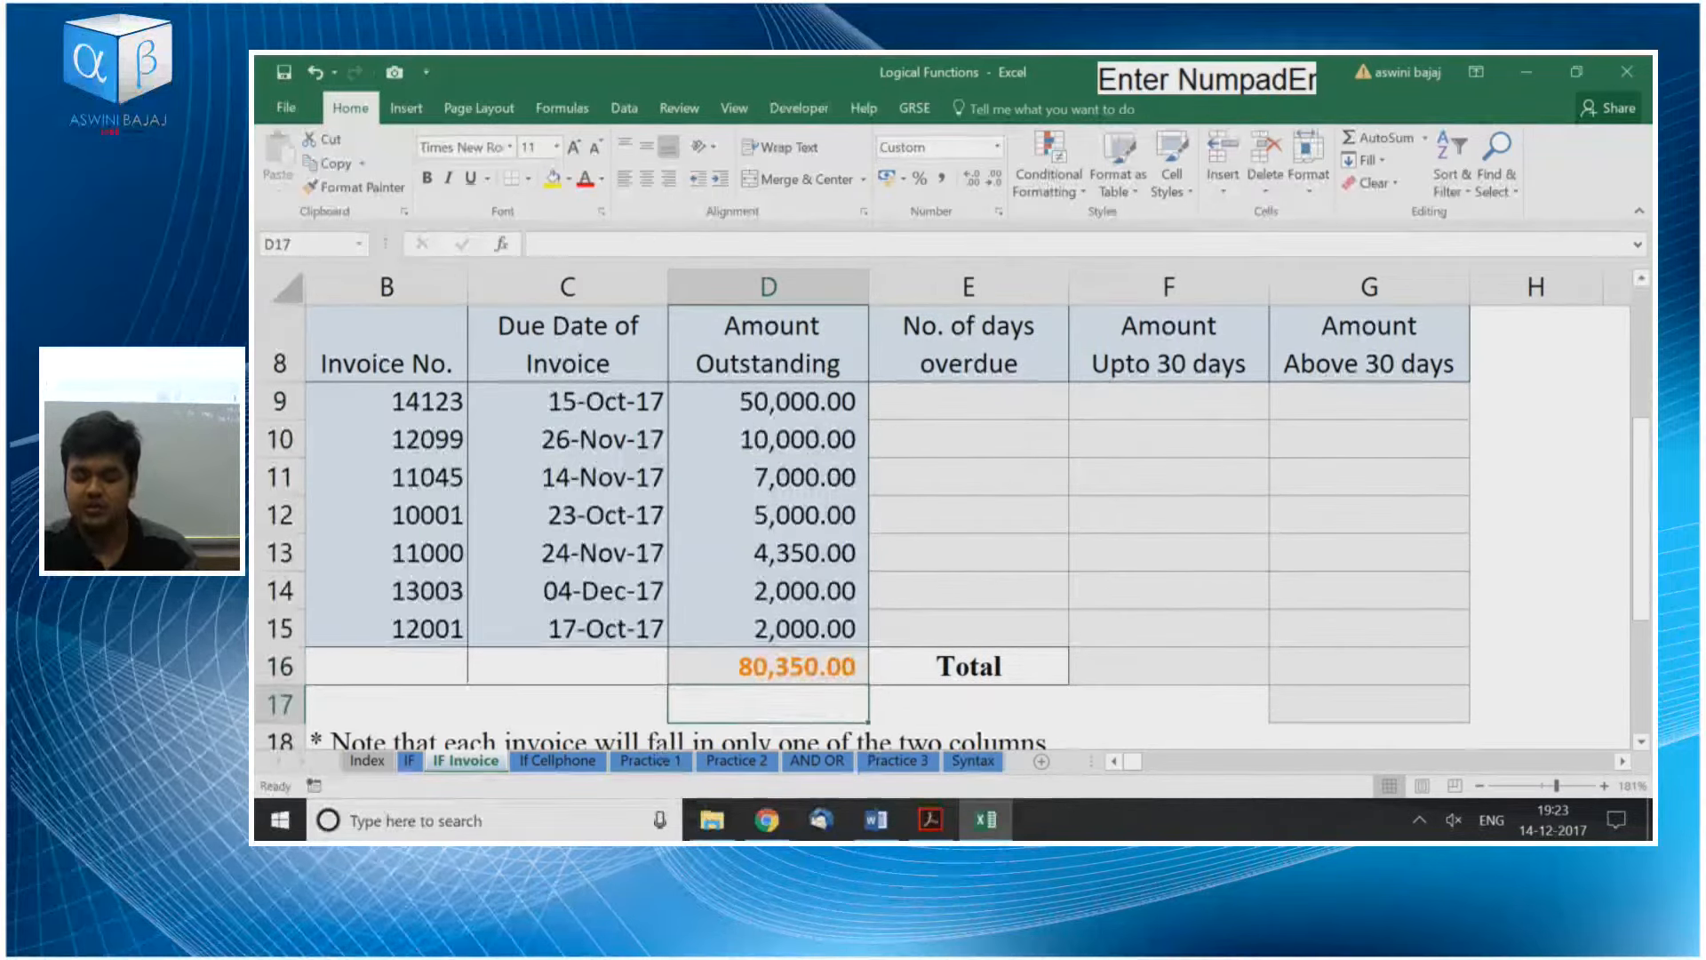
key(Up)
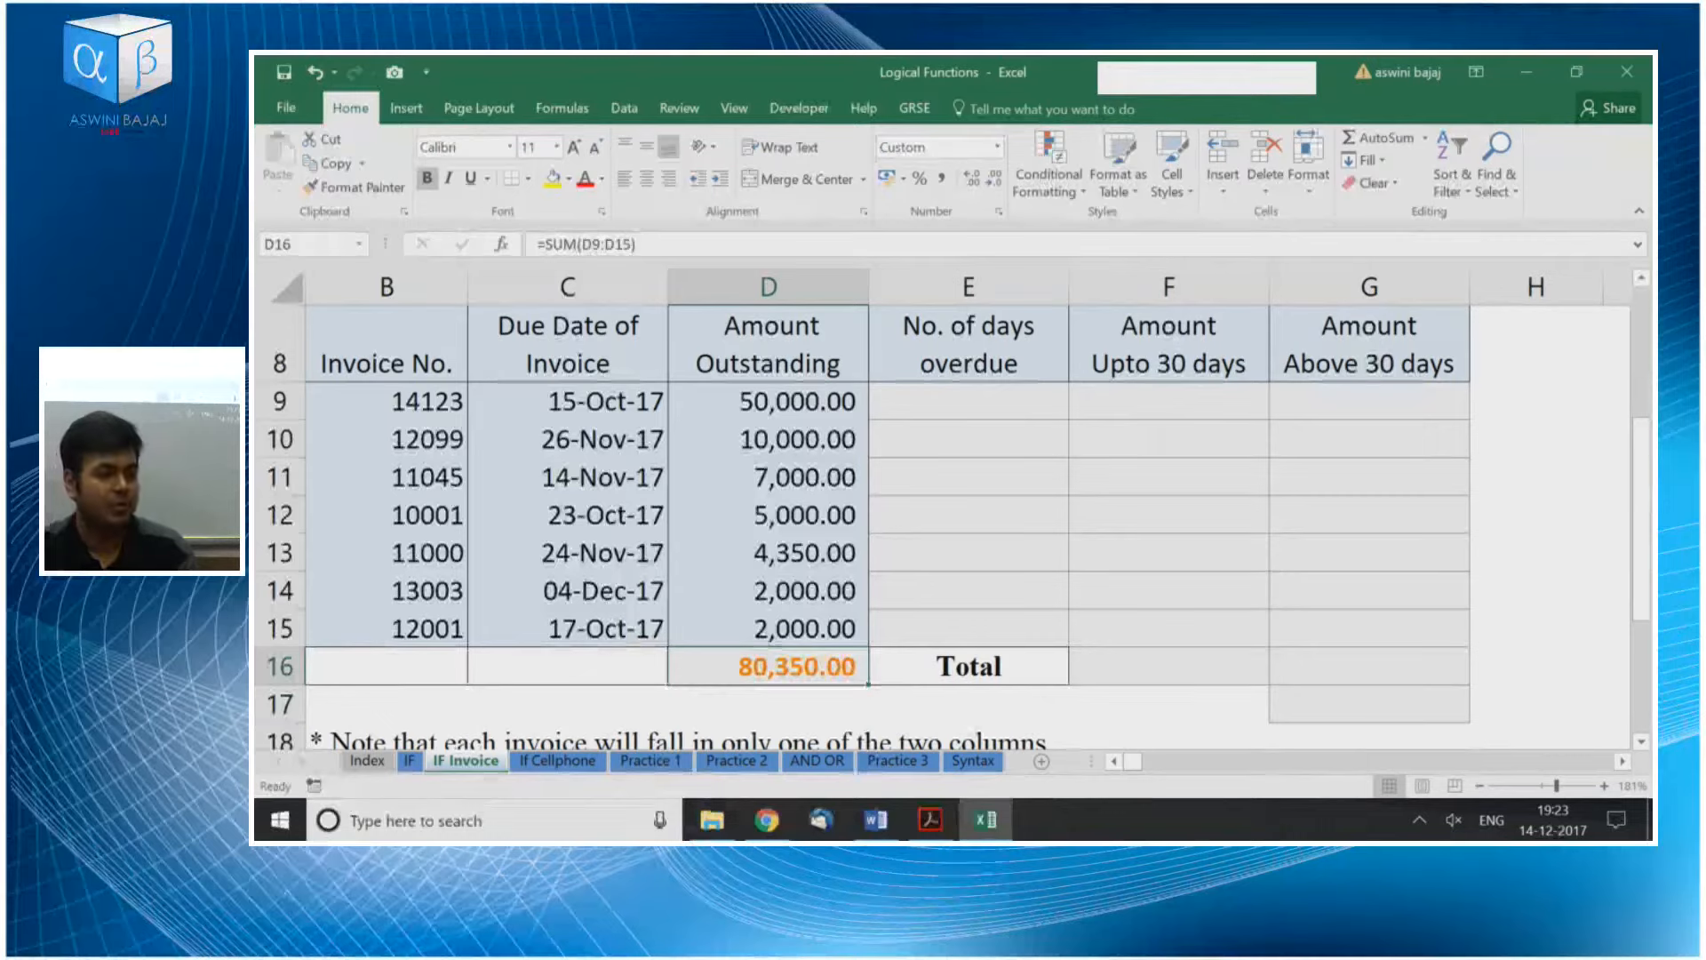
key(Up)
key(Down)
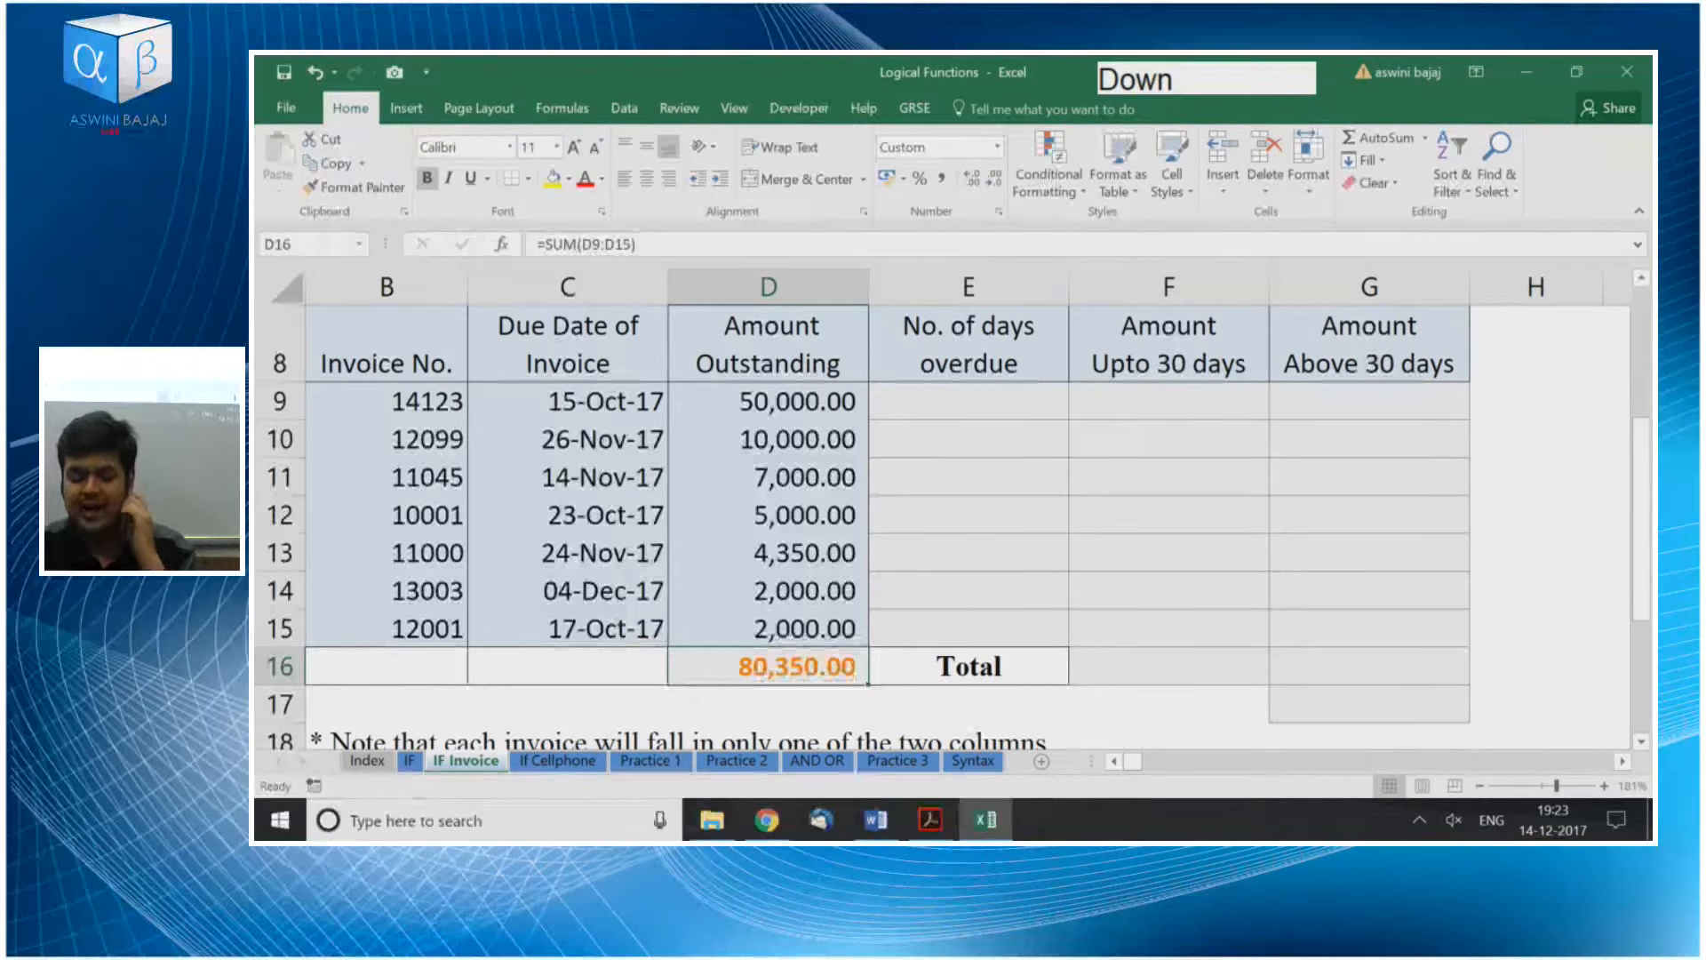
Review the outstanding amounts D9:D15 and the No. of days overdue cells E9:E15
key(ctrl+Up)
key(Down)
key(ctrl+shift+Down)
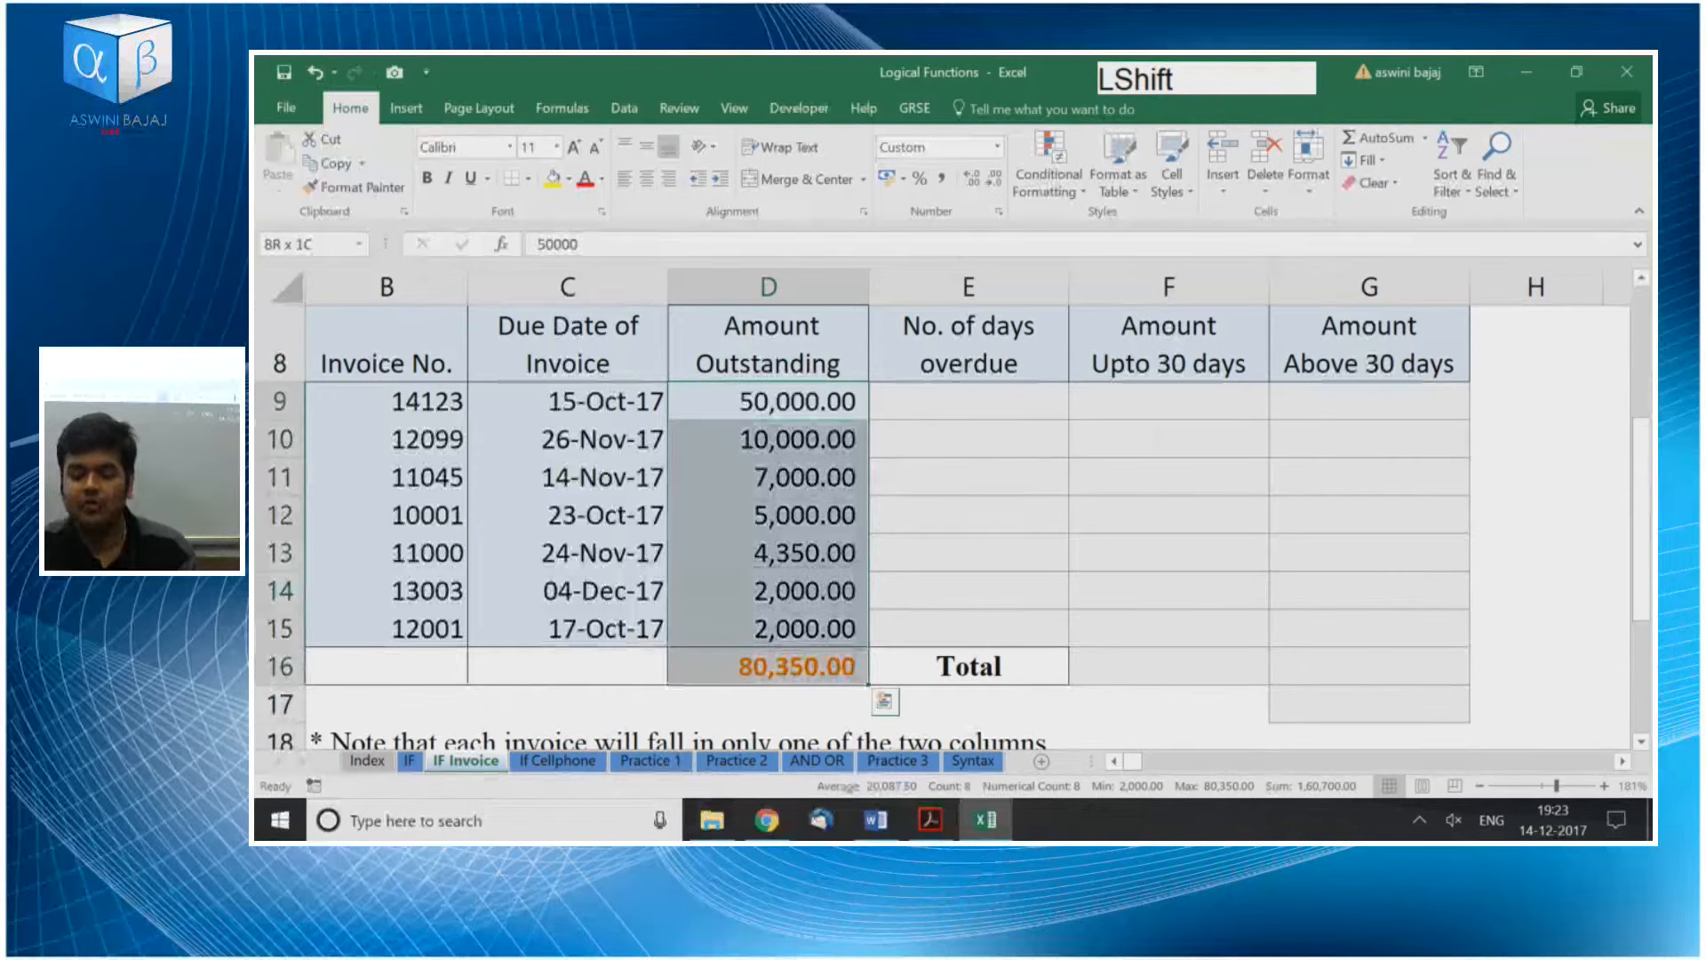
key(shift+Up)
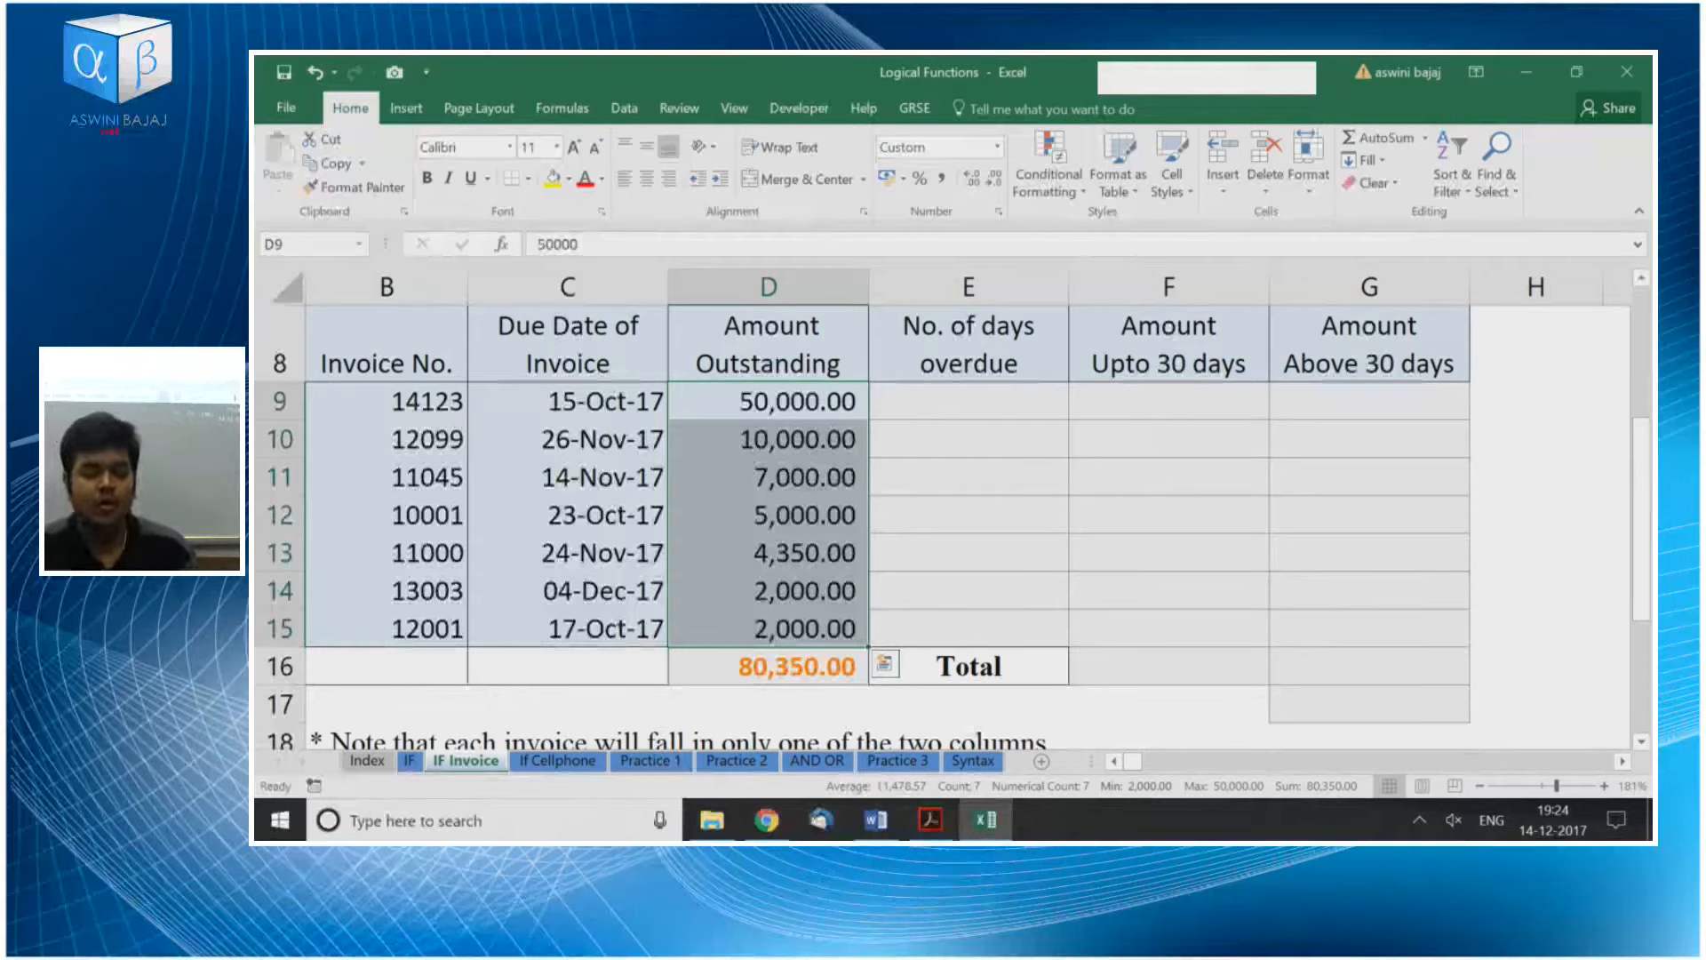
key(Right)
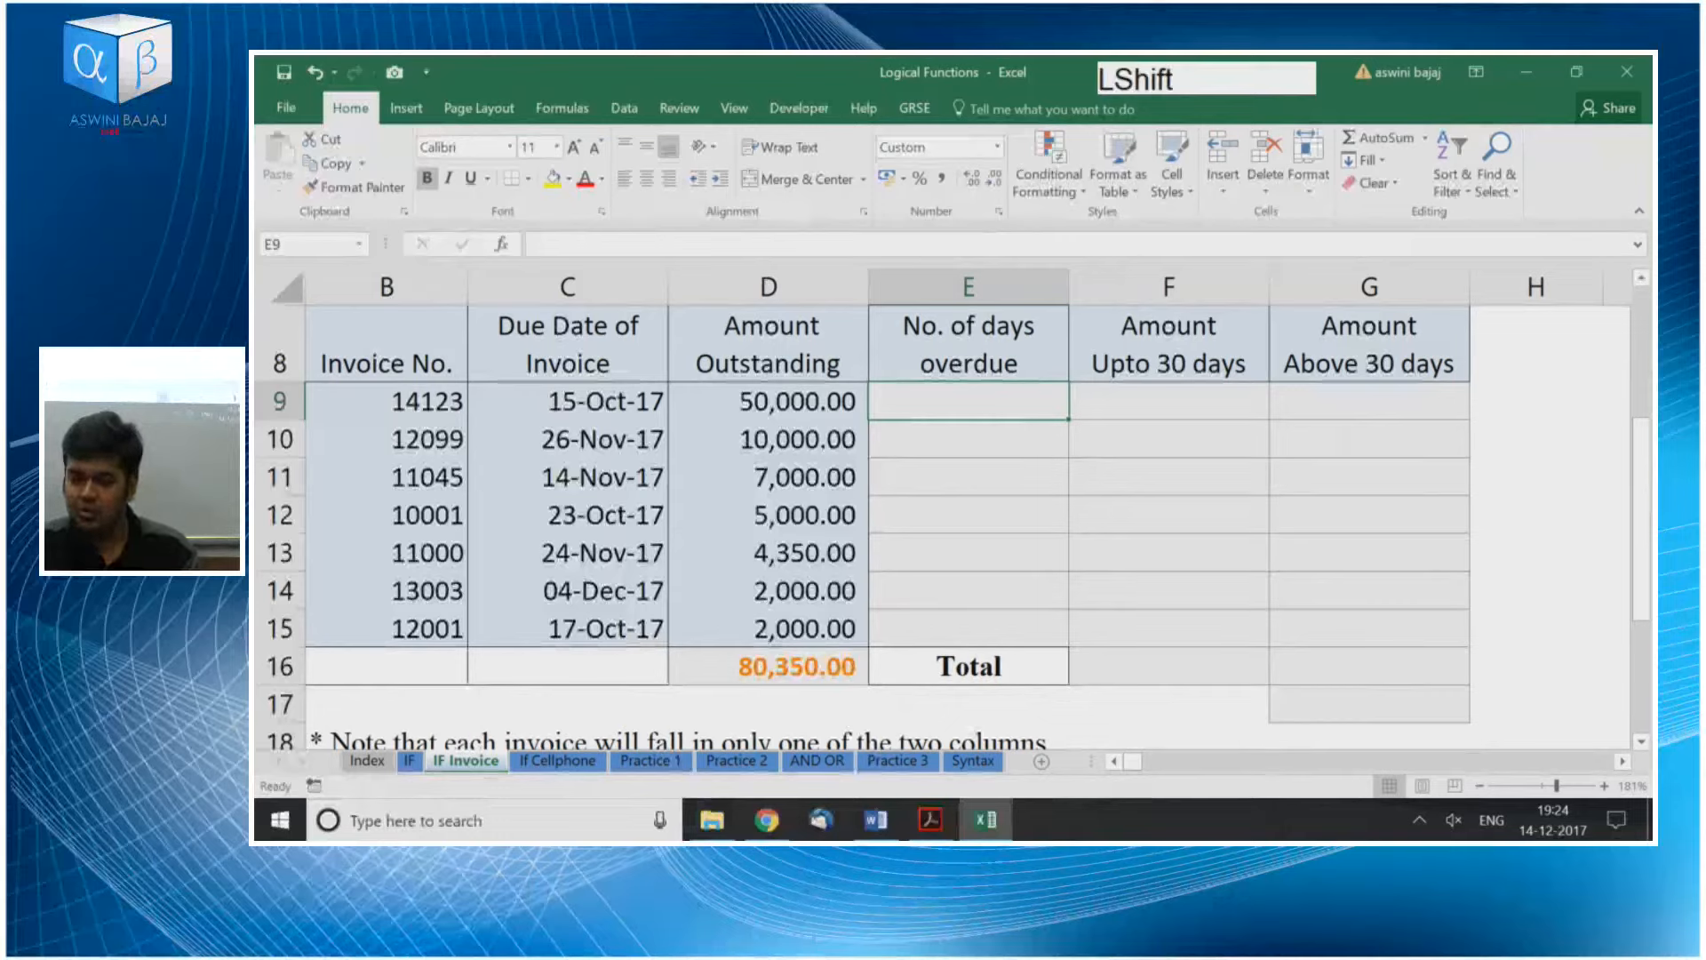
key(shift+Down)
key(shift+Down)
key(shift+Down)
key(shift+Down)
key(shift+Down)
key(shift+Down)
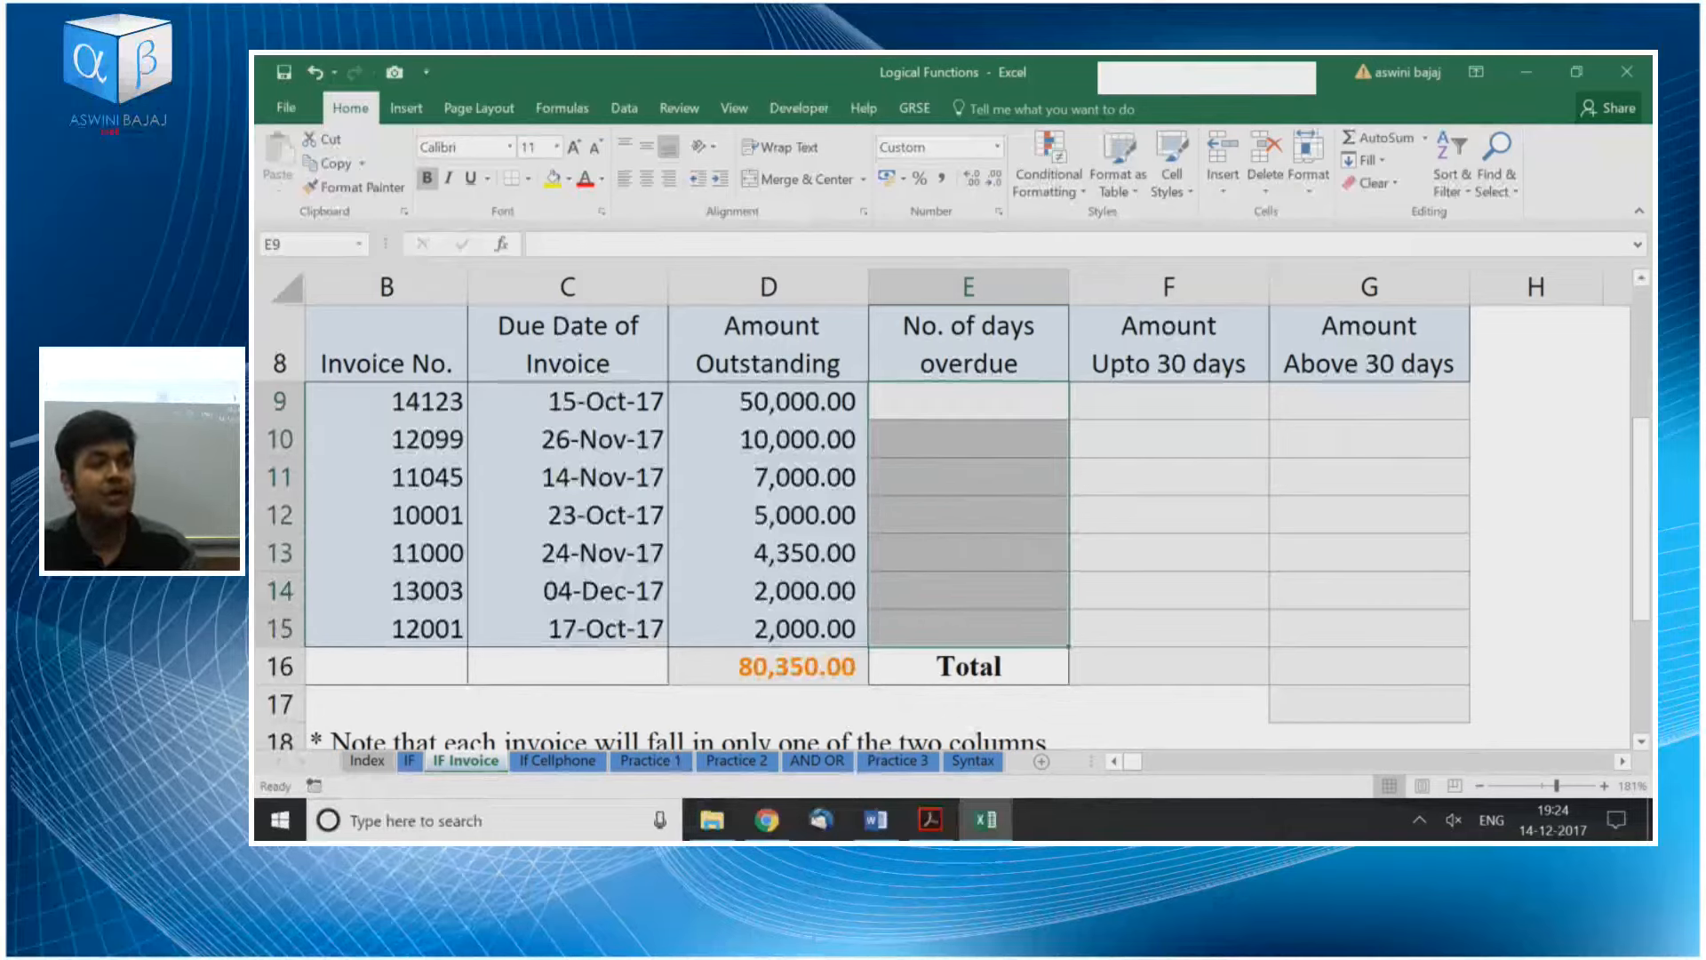
Review the Amount Upto 30 days and Amount Above 30 days cells F9:G15 and their total cells F16 and G16
key(Right)
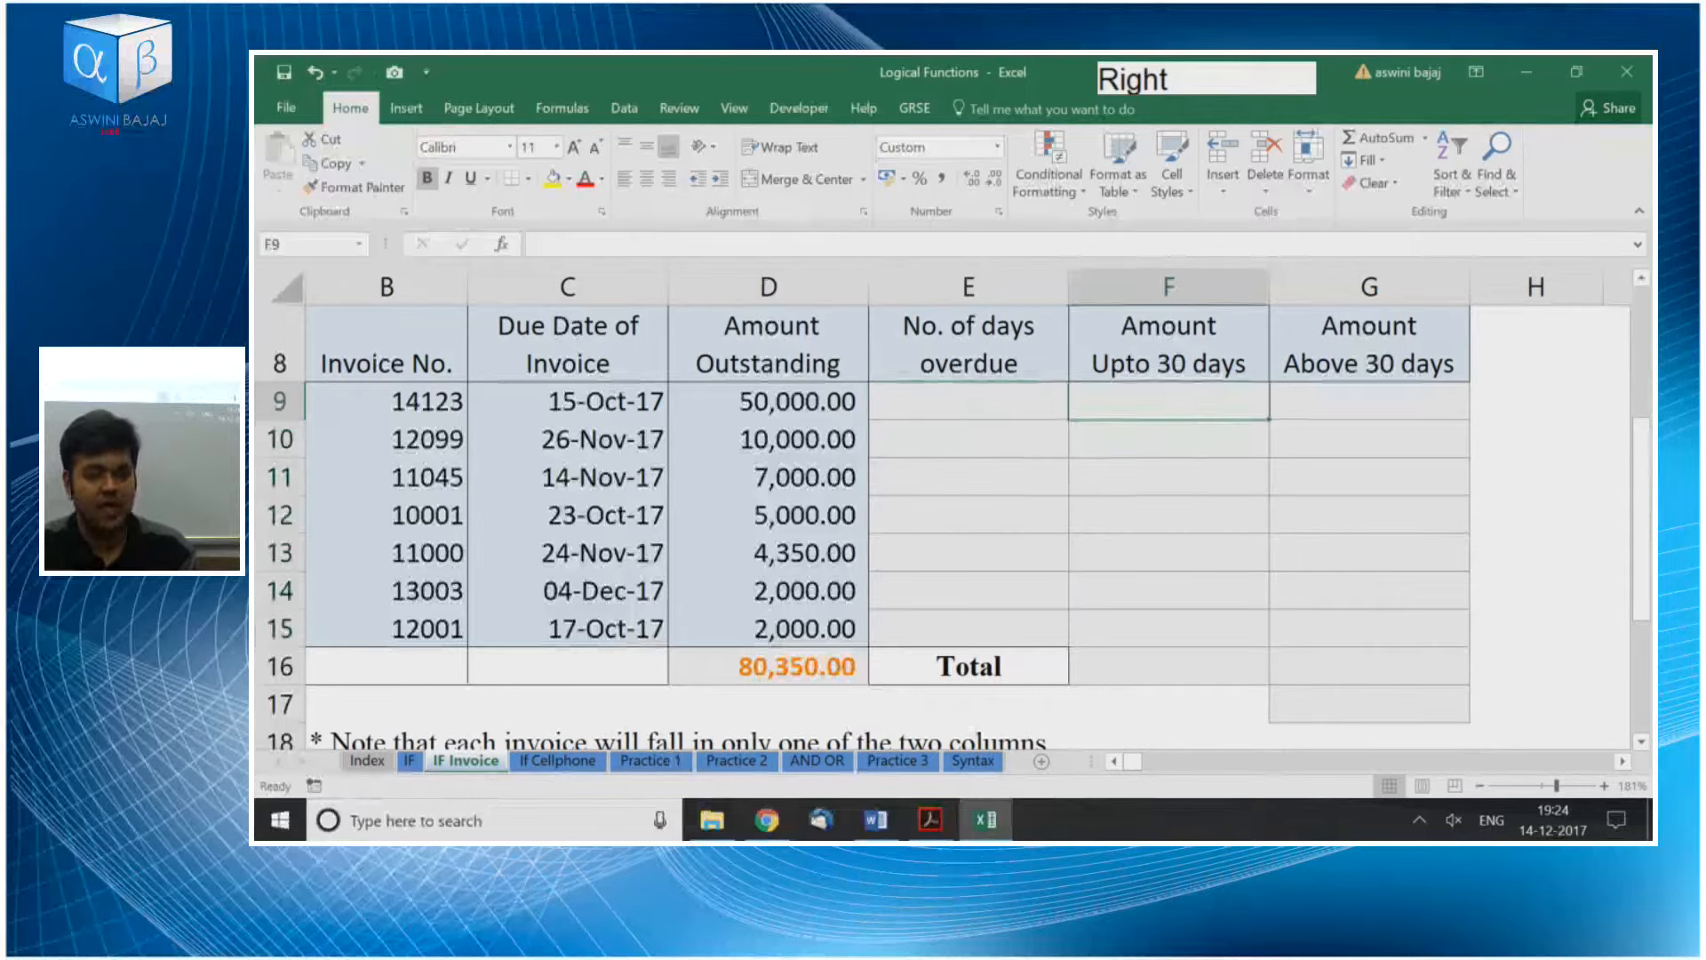
key(shift+Down)
key(shift+Down)
key(shift+Down)
key(shift+Down)
key(shift+Down)
key(shift+Down)
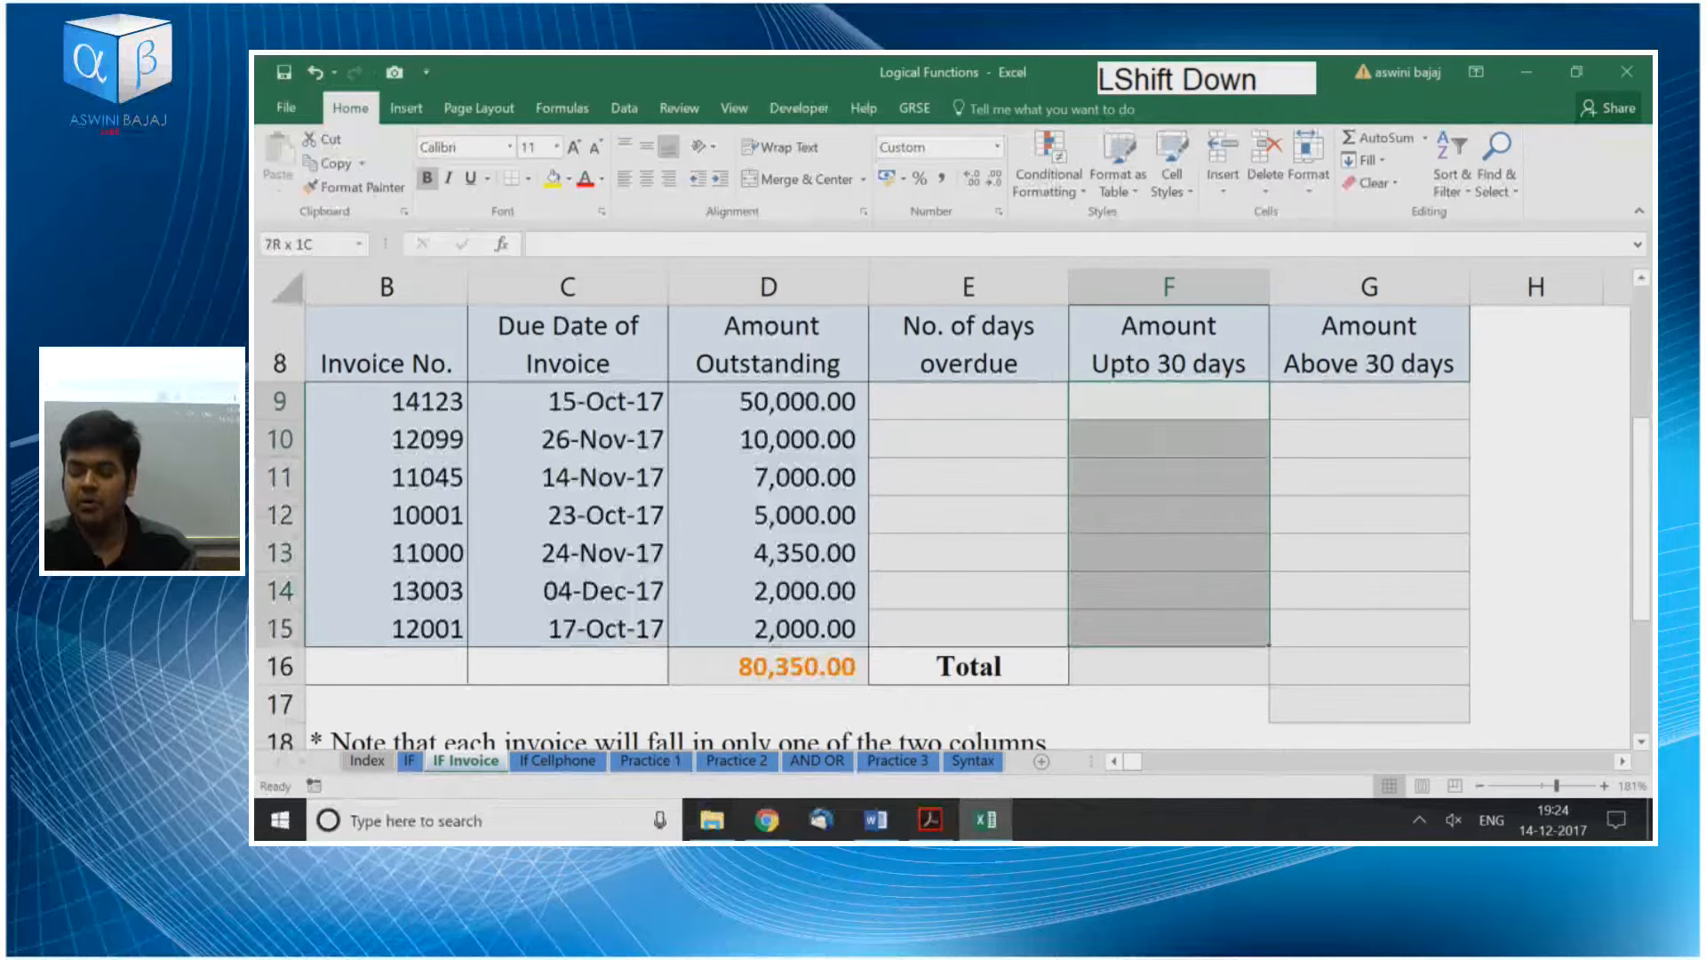
key(Right)
key(shift+Down)
key(shift+Down)
key(shift+Down)
key(shift+Down)
key(shift+Down)
key(shift+Down)
key(shift+Down)
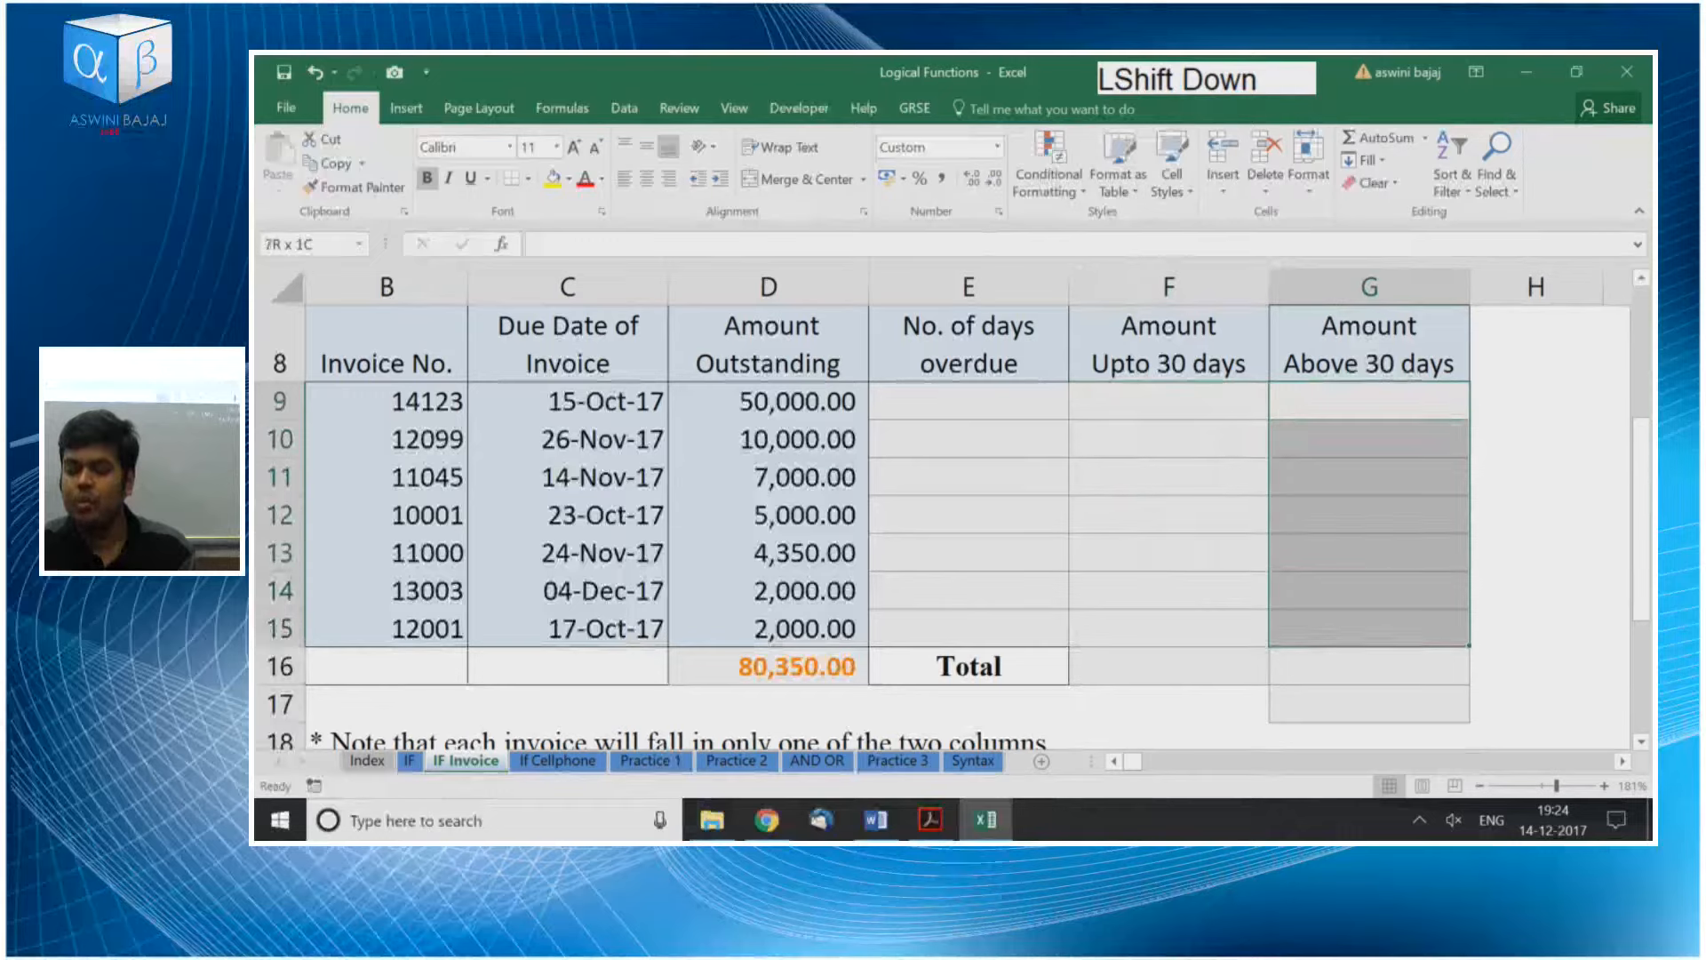
key(Left)
key(Down)
key(Down)
key(Left)
key(ctrl+Down)
key(Right)
key(Right)
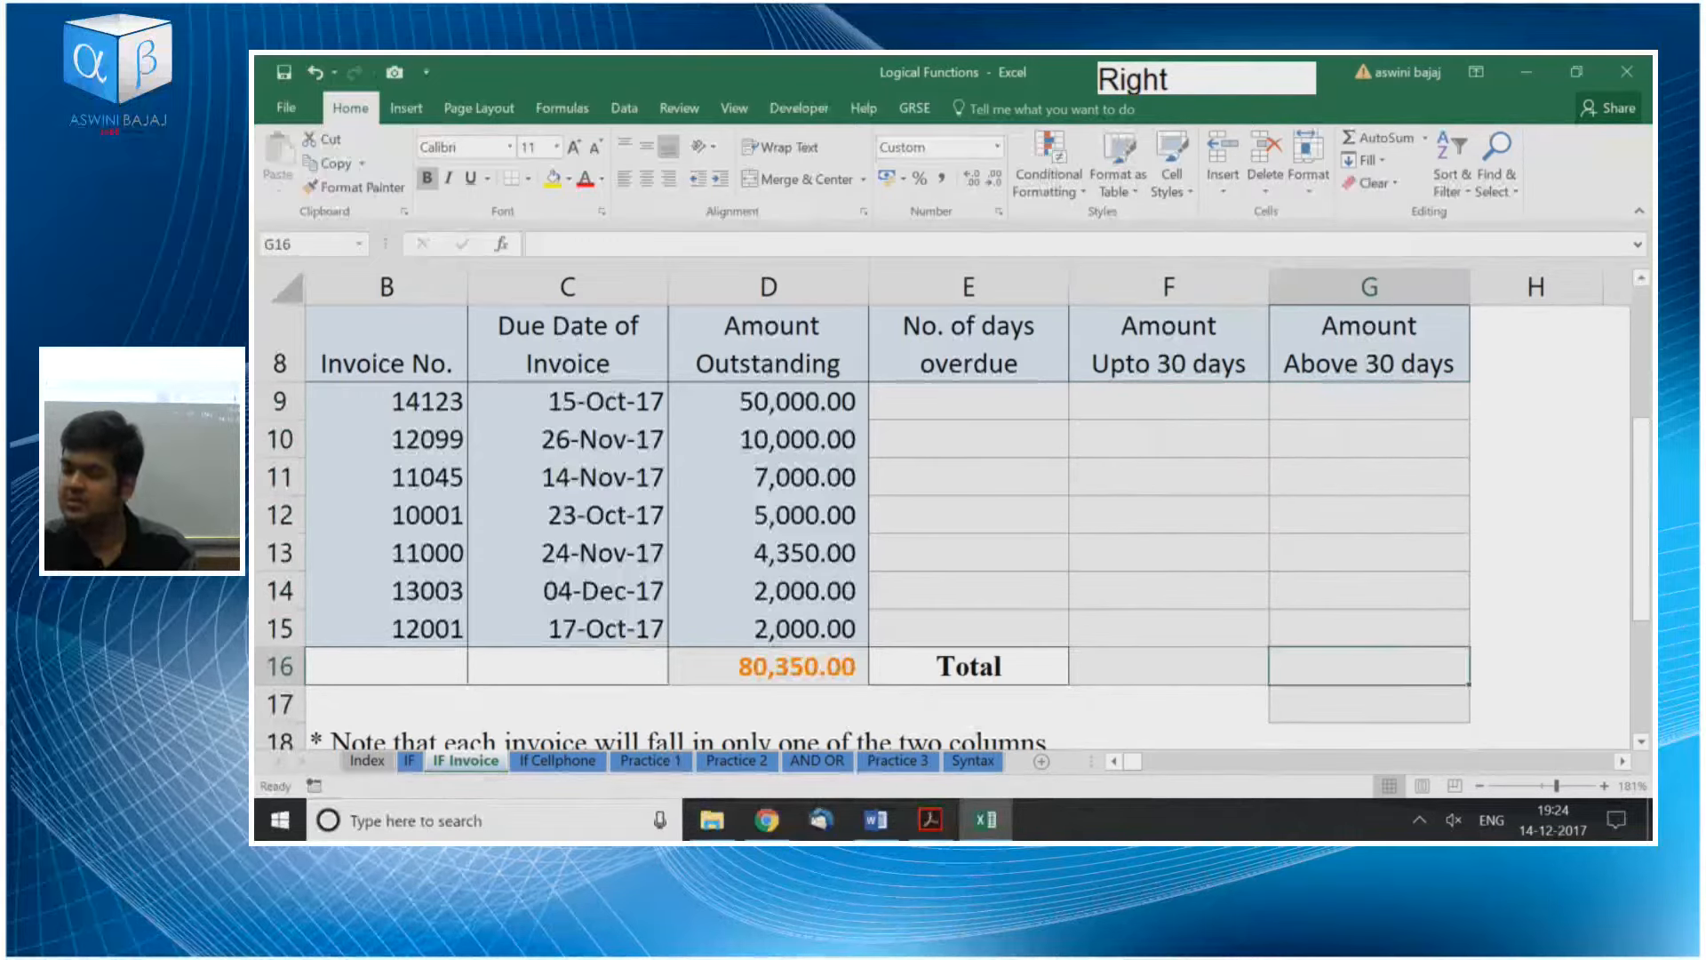
Inspect the stored content of the Today's Date cell J6
key(Up)
key(Up)
key(Up)
key(Left)
key(Up)
key(Up)
key(Up)
key(Up)
key(Up)
key(Down)
key(Up)
key(Up)
key(Up)
key(Up)
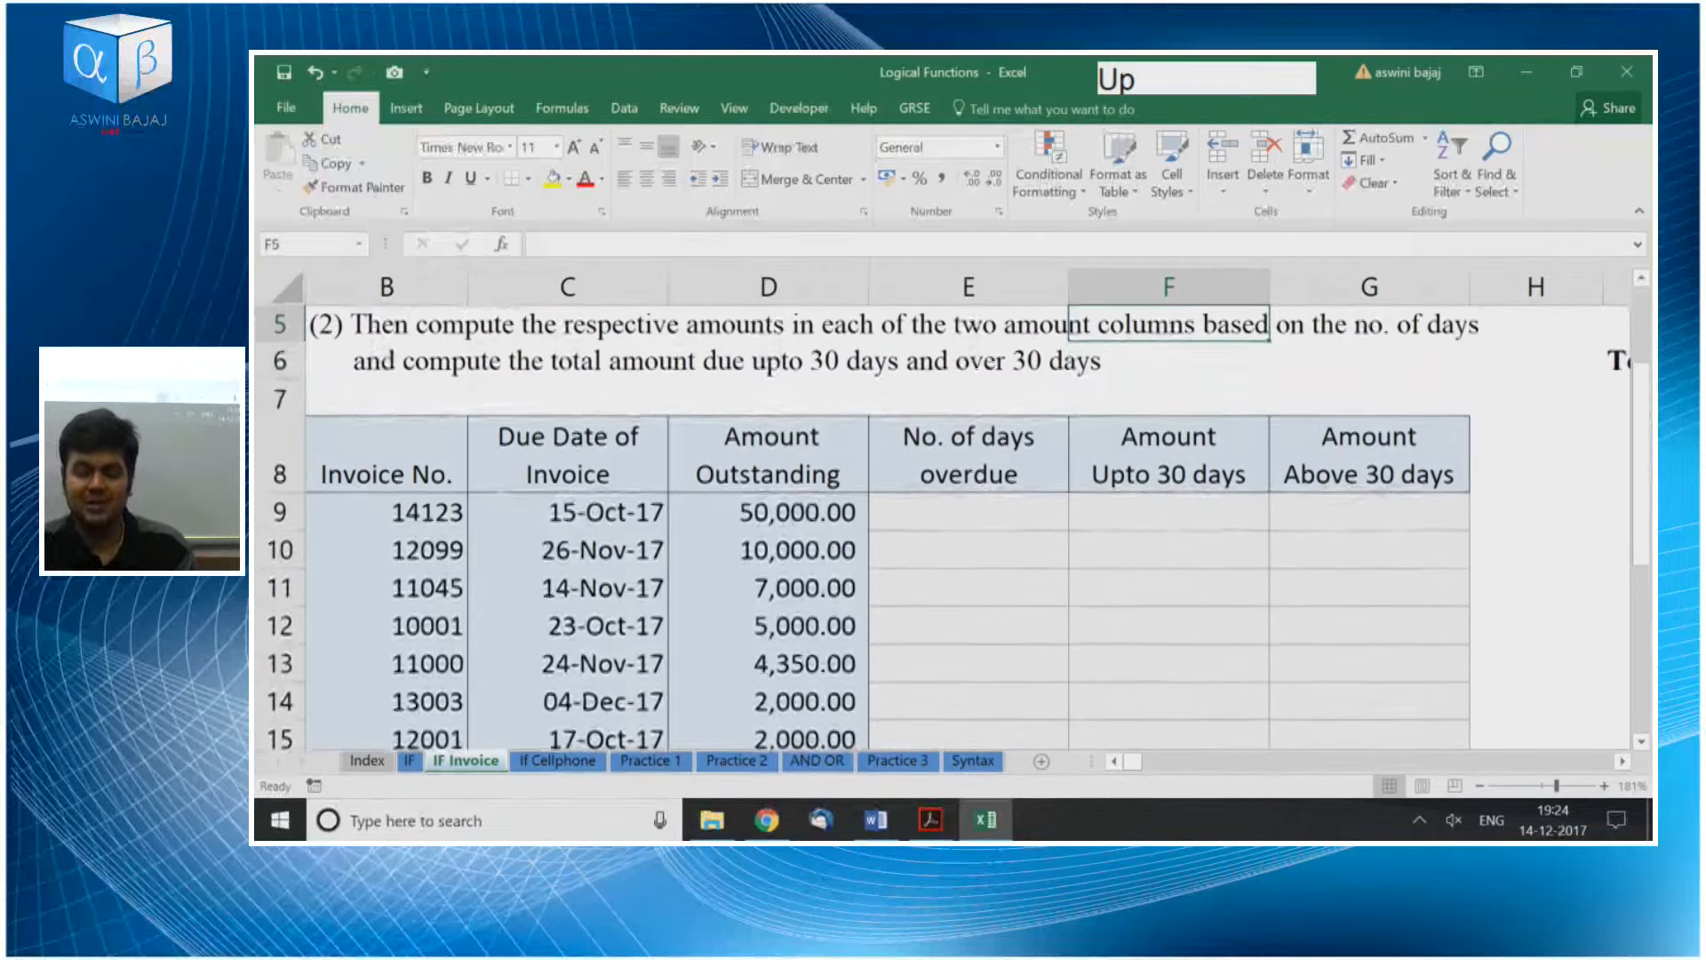
key(Down)
key(Right)
key(Right)
key(Right)
key(Right)
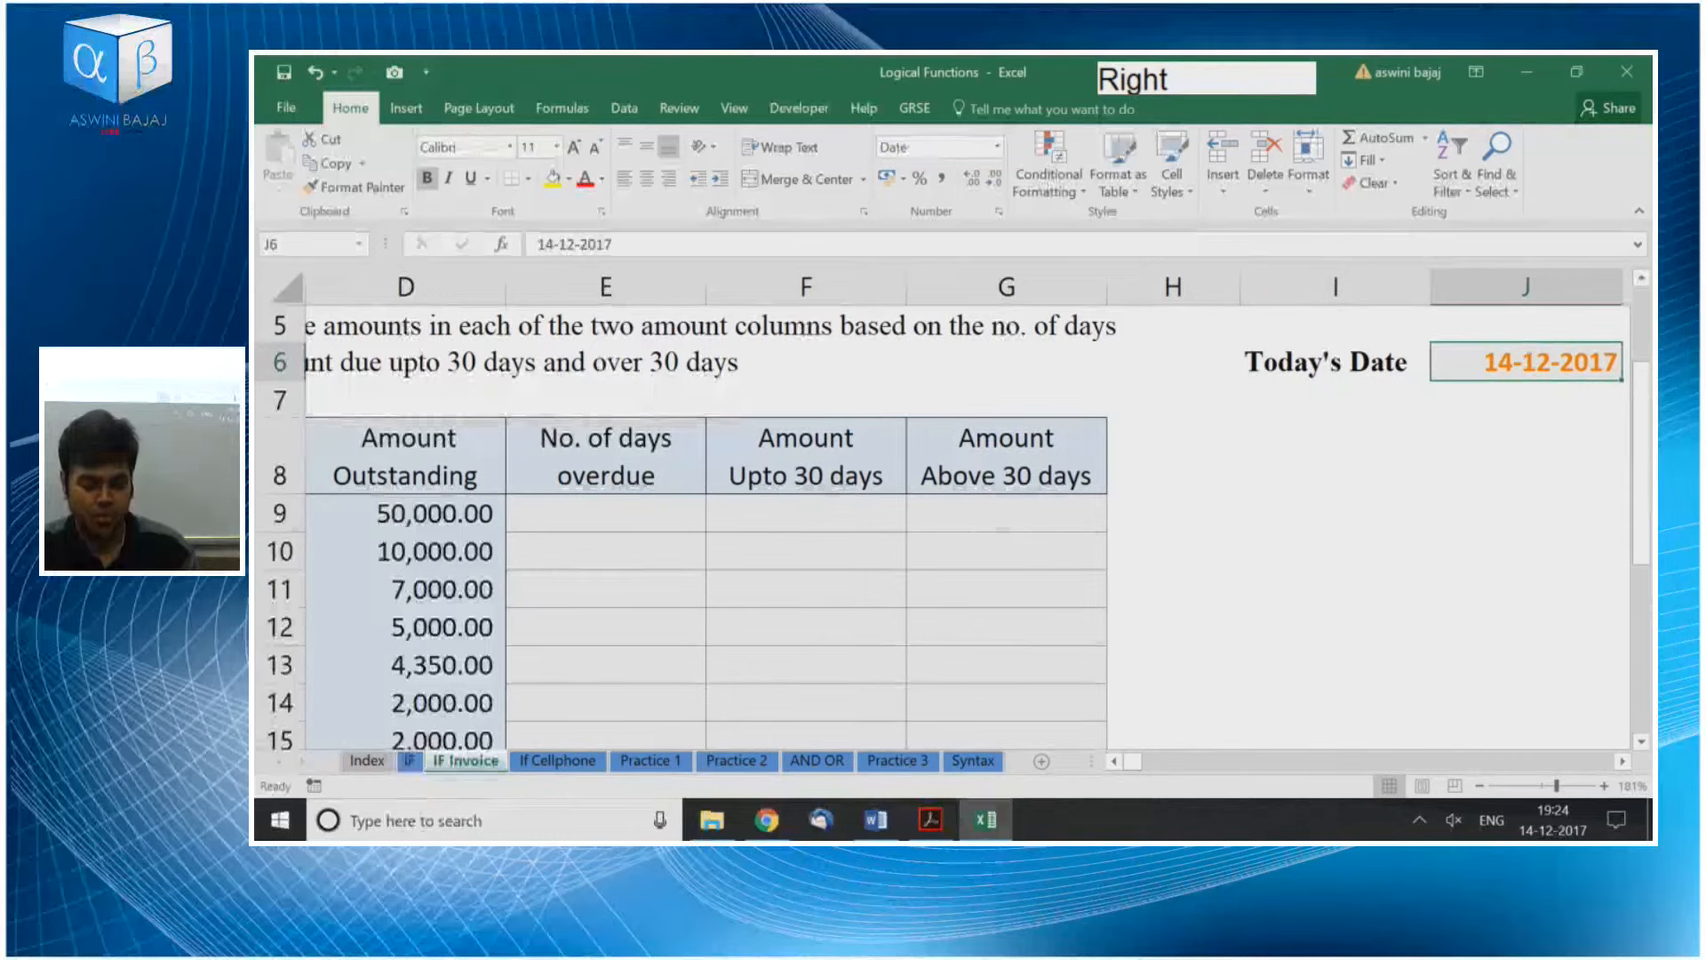
key(F2)
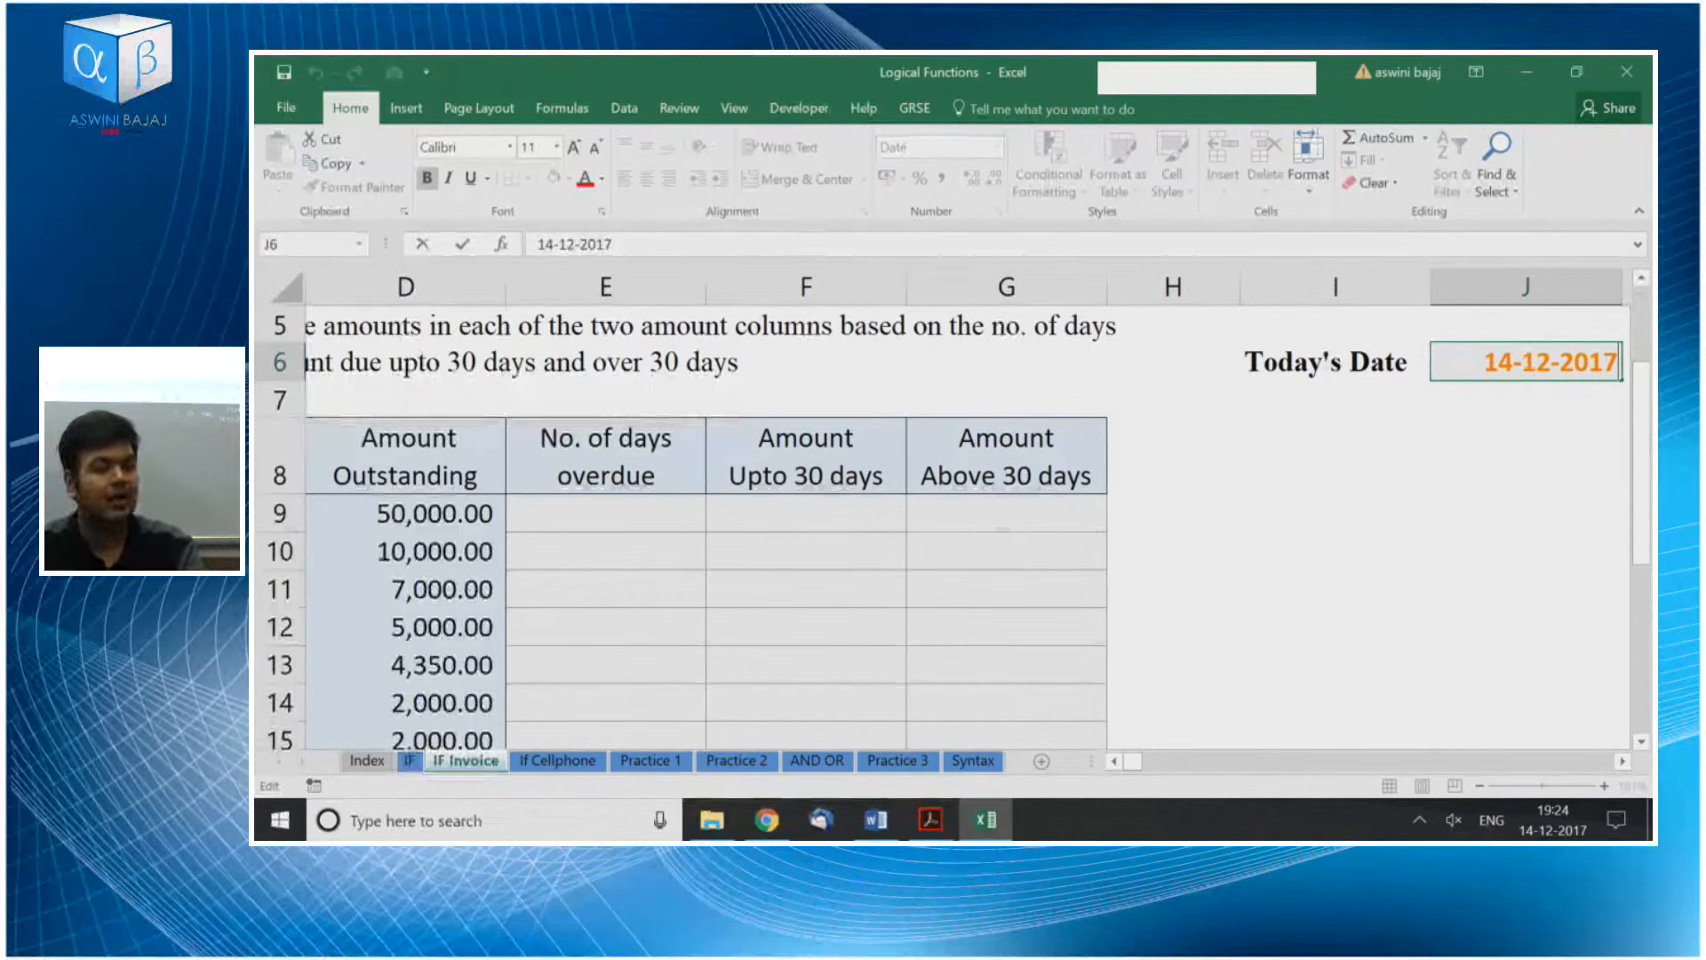
key(Left)
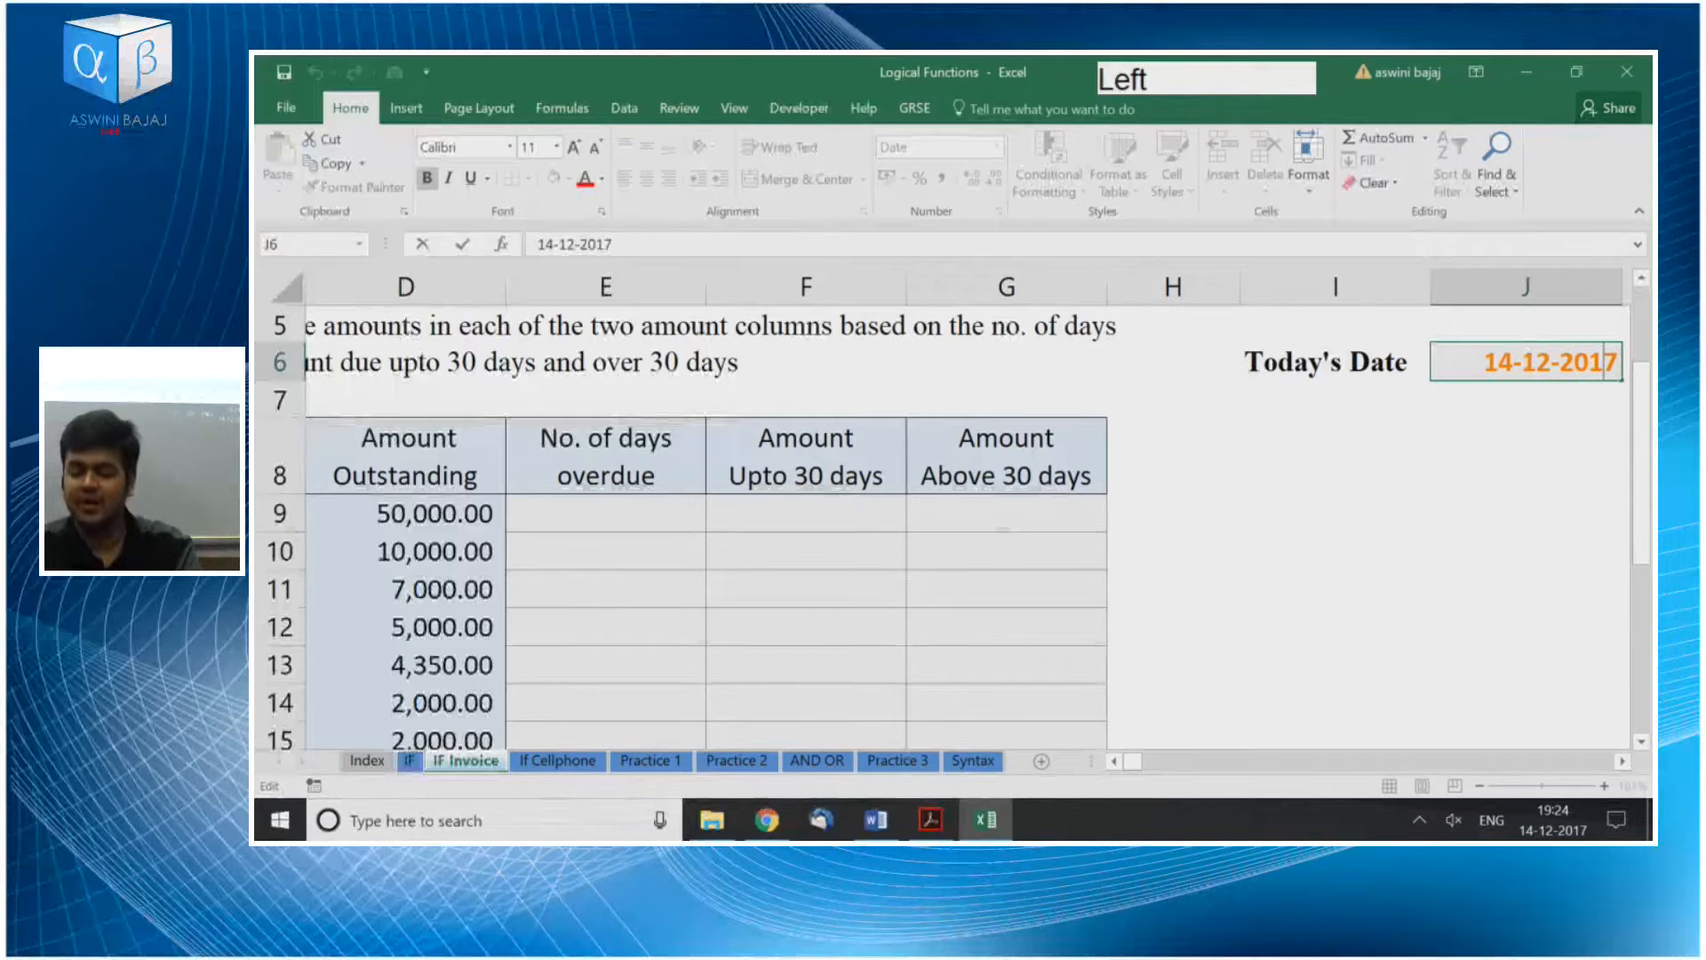
Look through the No. of days overdue column in the invoice table, ending at E9
key(Down)
key(Left)
key(Left)
key(Left)
key(Left)
key(Left)
key(Left)
key(Left)
key(Down)
key(Right)
key(Down)
key(Down)
key(Down)
key(Right)
key(Right)
key(Down)
key(Left)
key(Down)
key(Down)
key(Down)
key(Up)
key(Up)
key(Up)
key(Up)
key(Up)
key(Up)
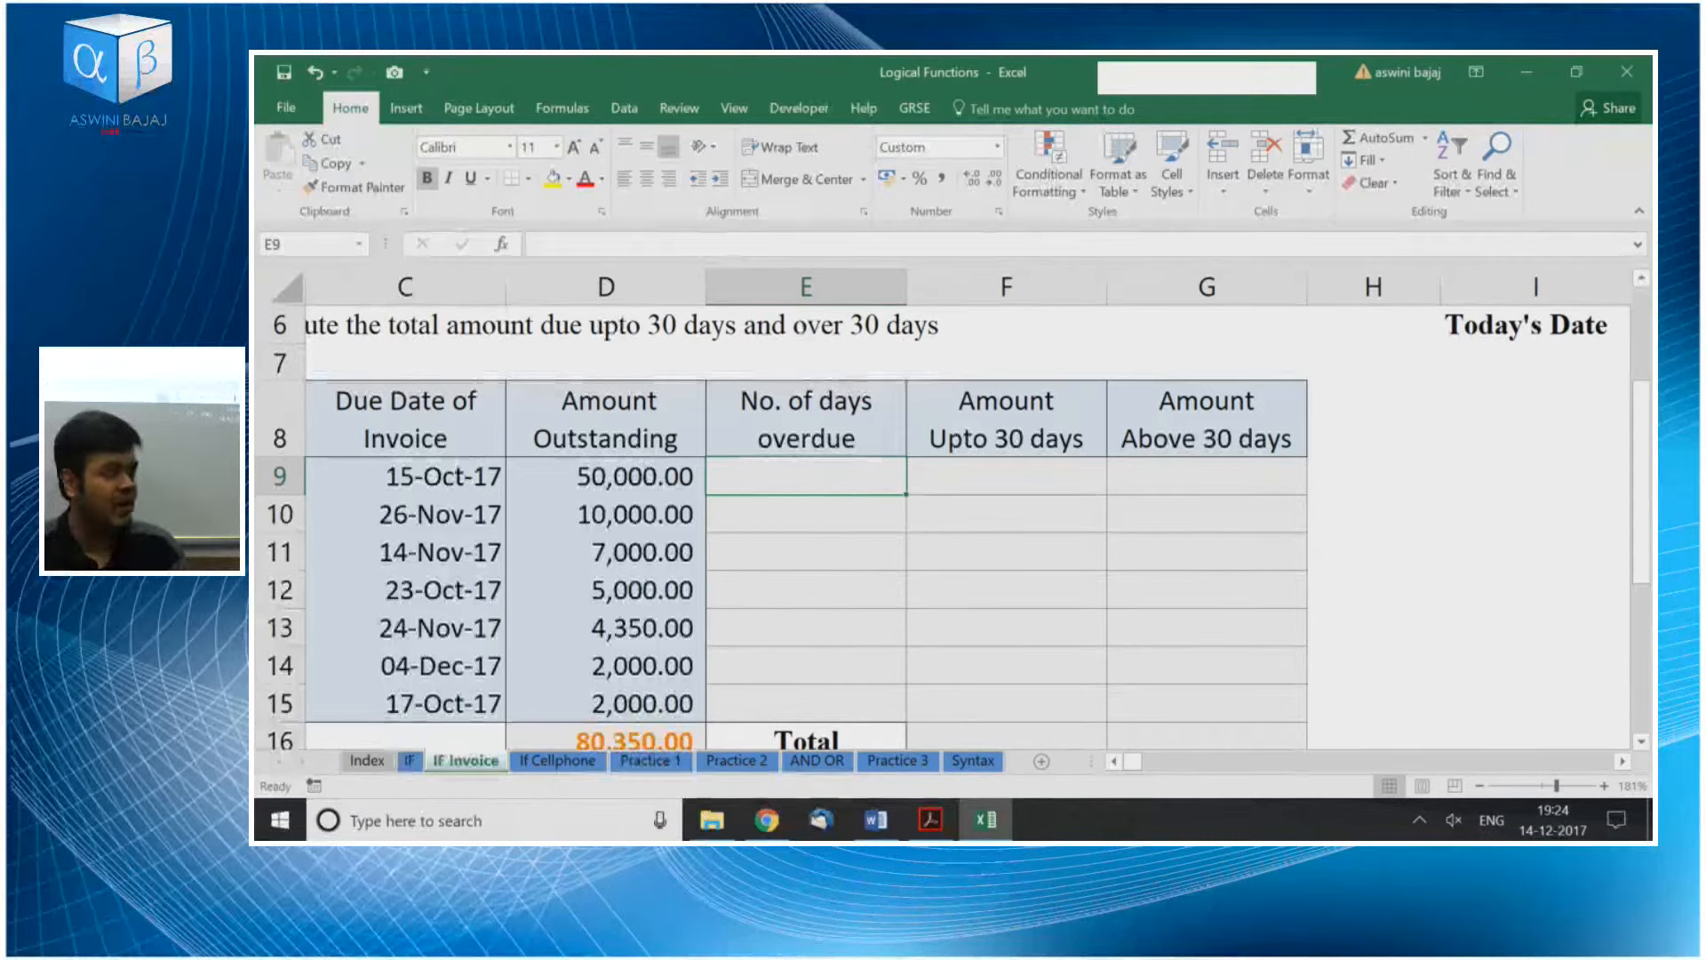
Examine the Total row, comparing the outstanding total in D16 with the cells F16 and G16
key(Left)
key(Left)
key(Right)
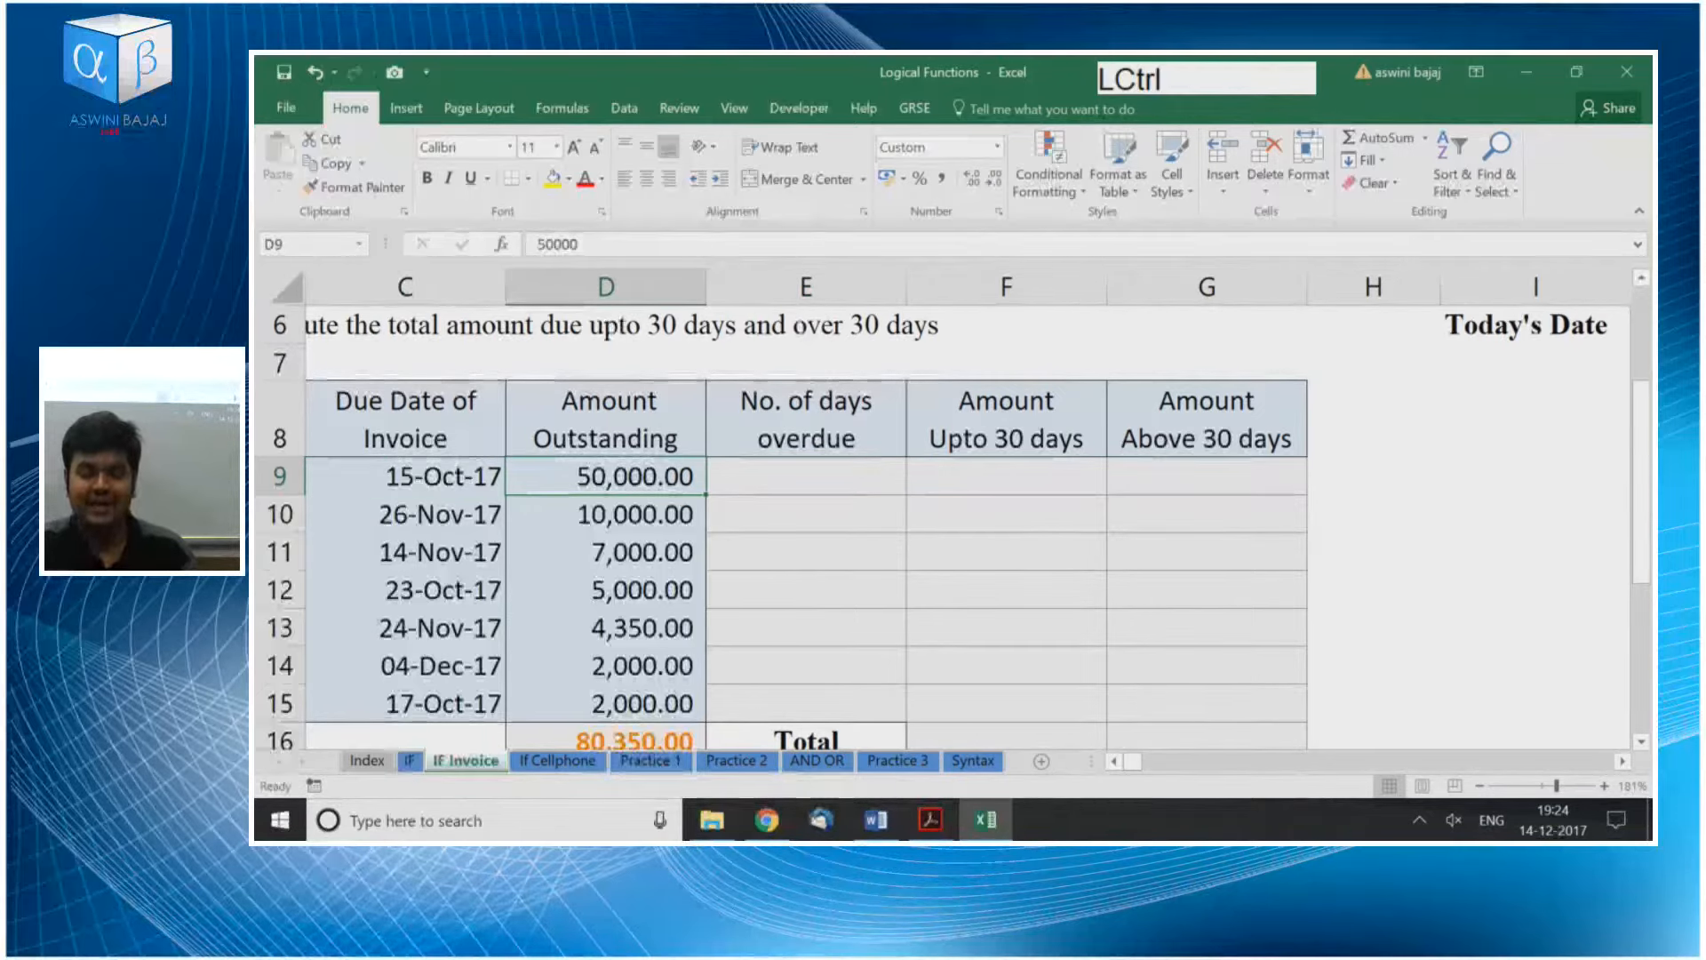
key(ctrl+Down)
key(Right)
key(Right)
key(Right)
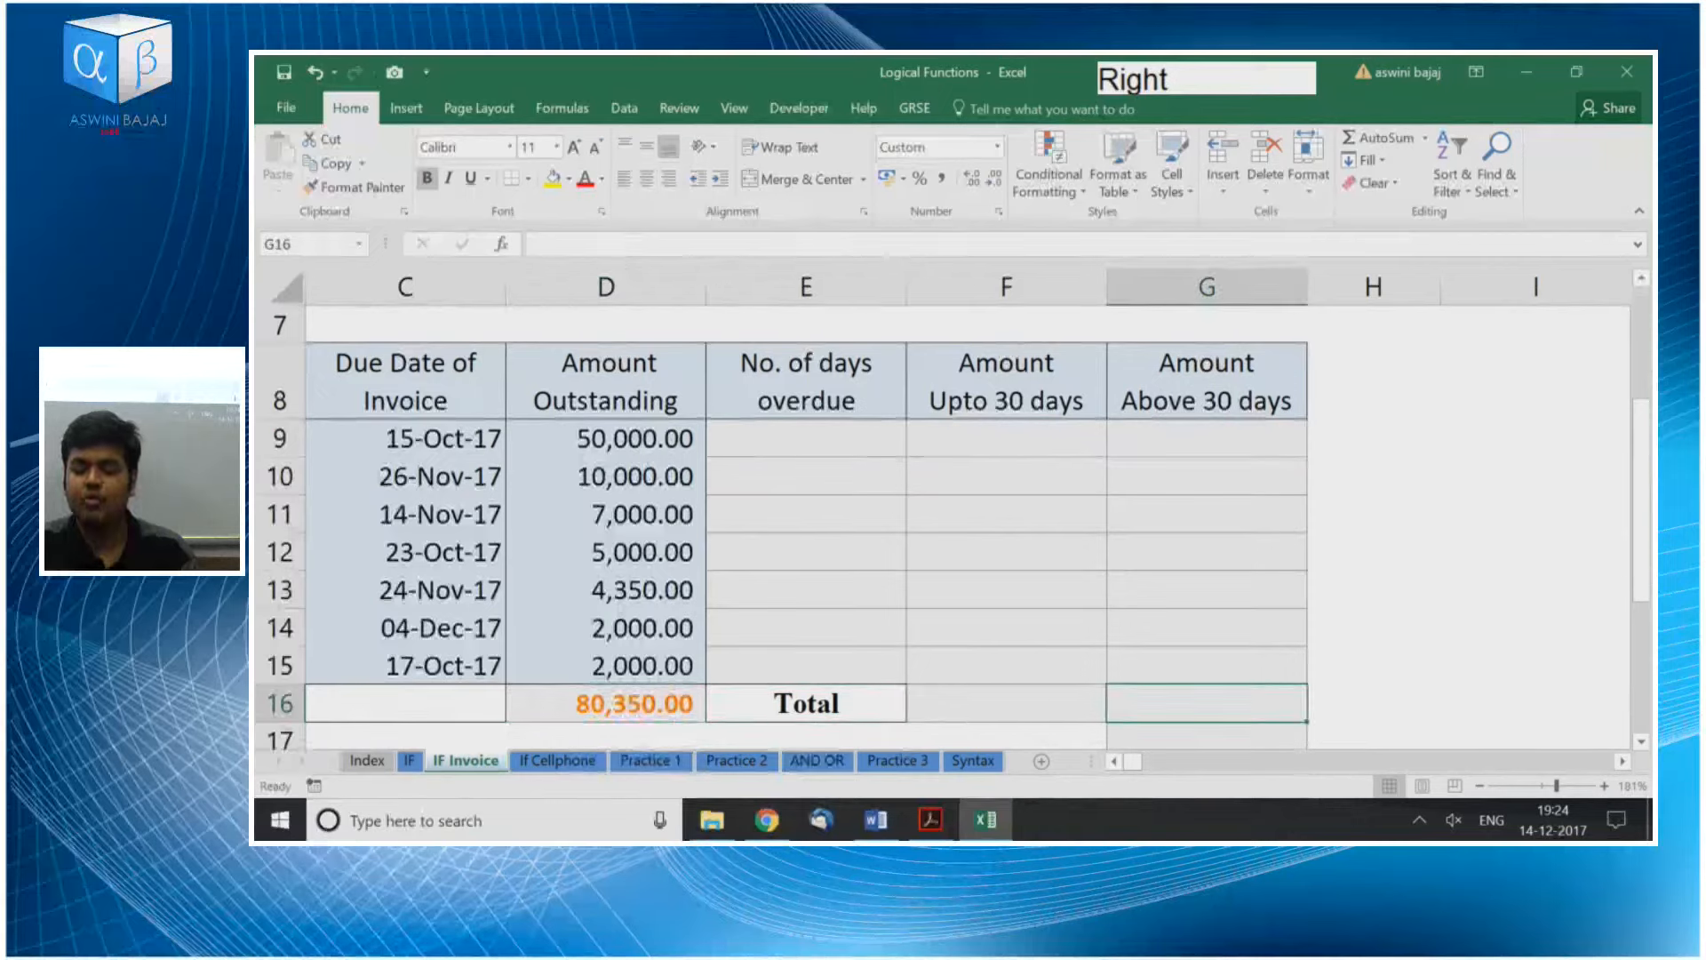
key(ctrl+Left)
key(Left)
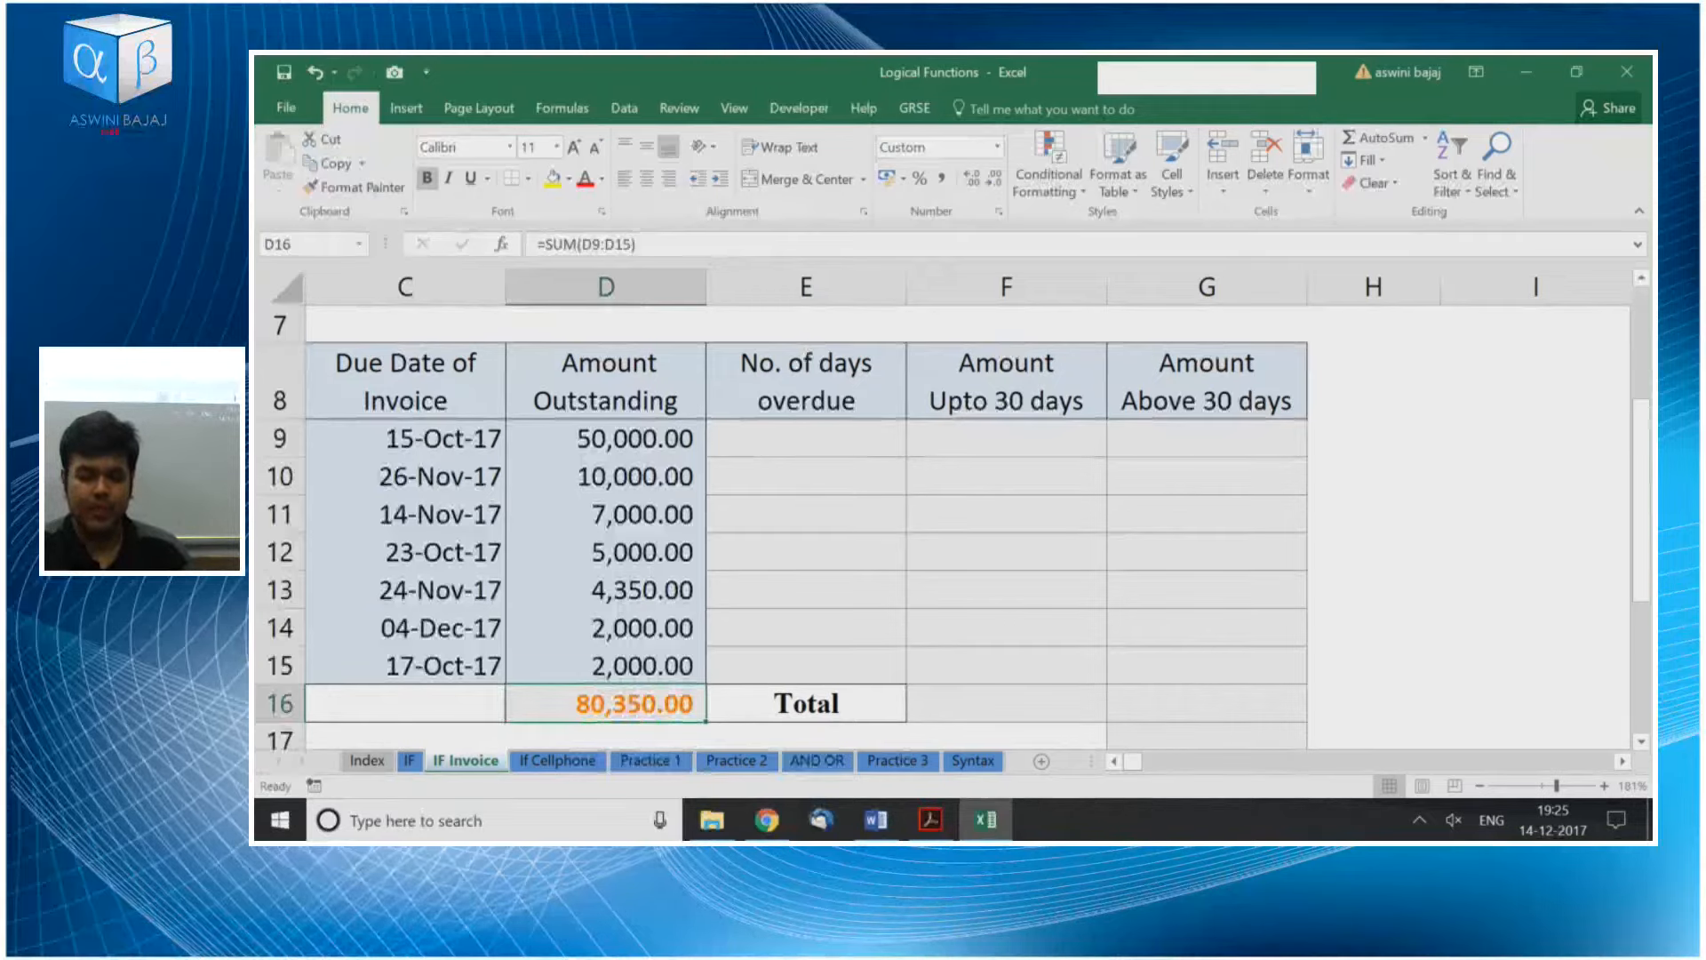
Enter the formula =TODAY() in the Today's Date cell J6
key(ctrl+Up)
key(Up)
key(Up)
key(Up)
key(Right)
key(Right)
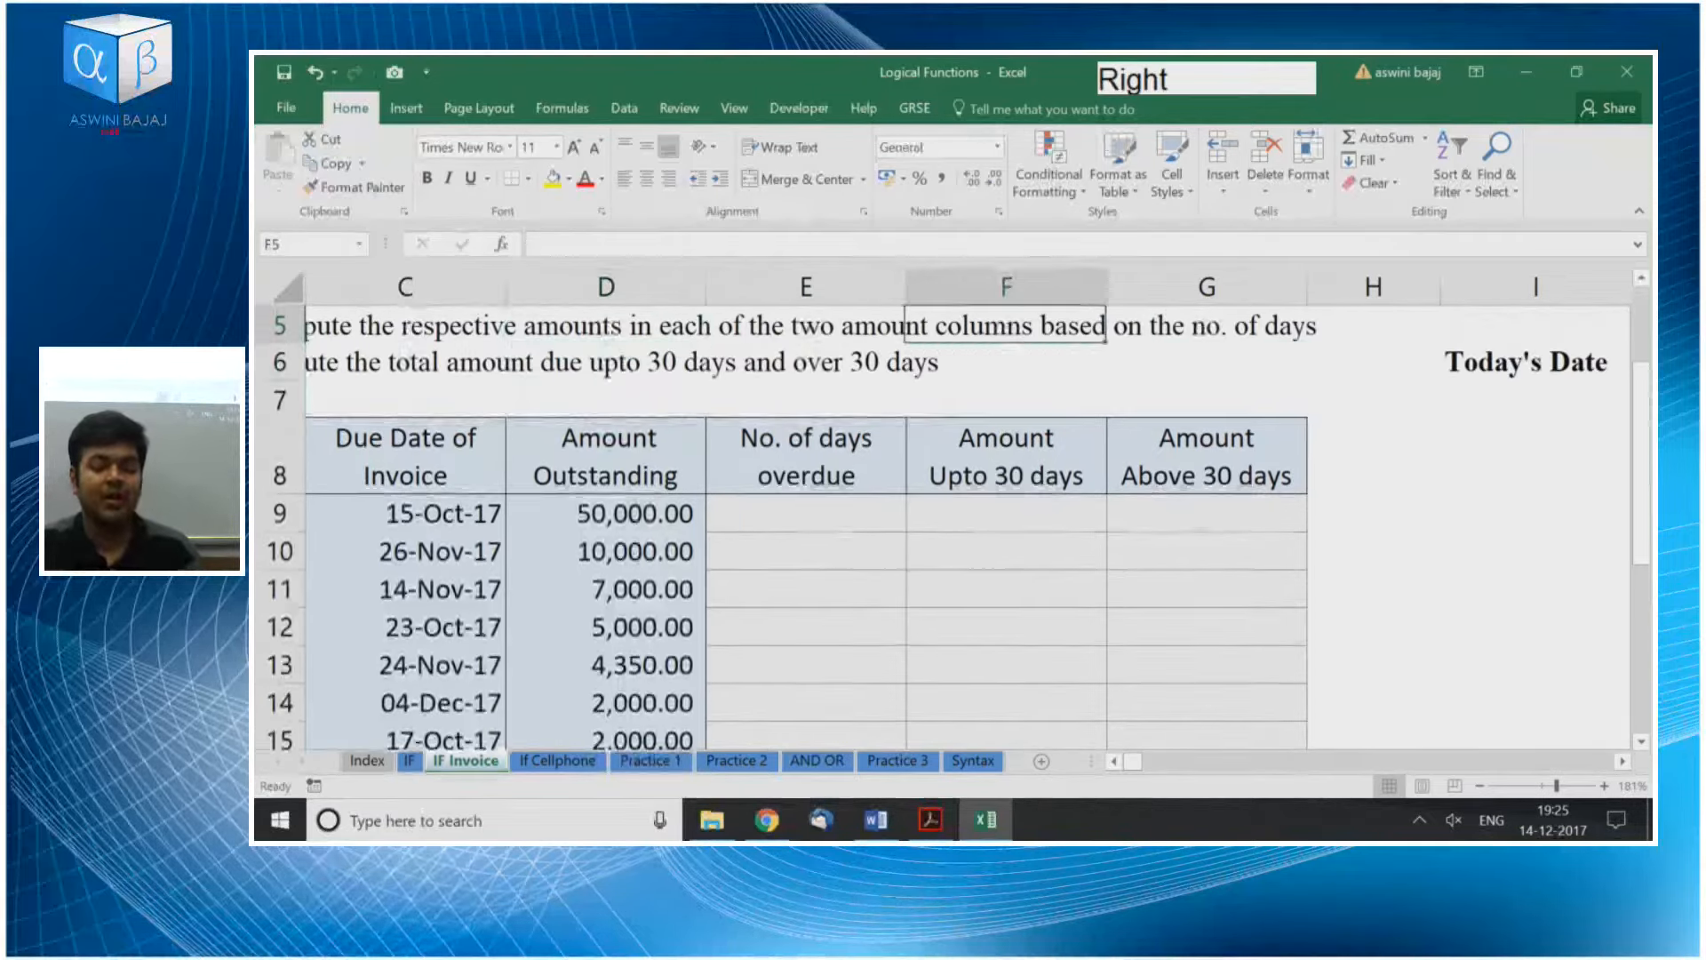
key(Right)
key(Right)
key(Right)
key(Right)
key(Down)
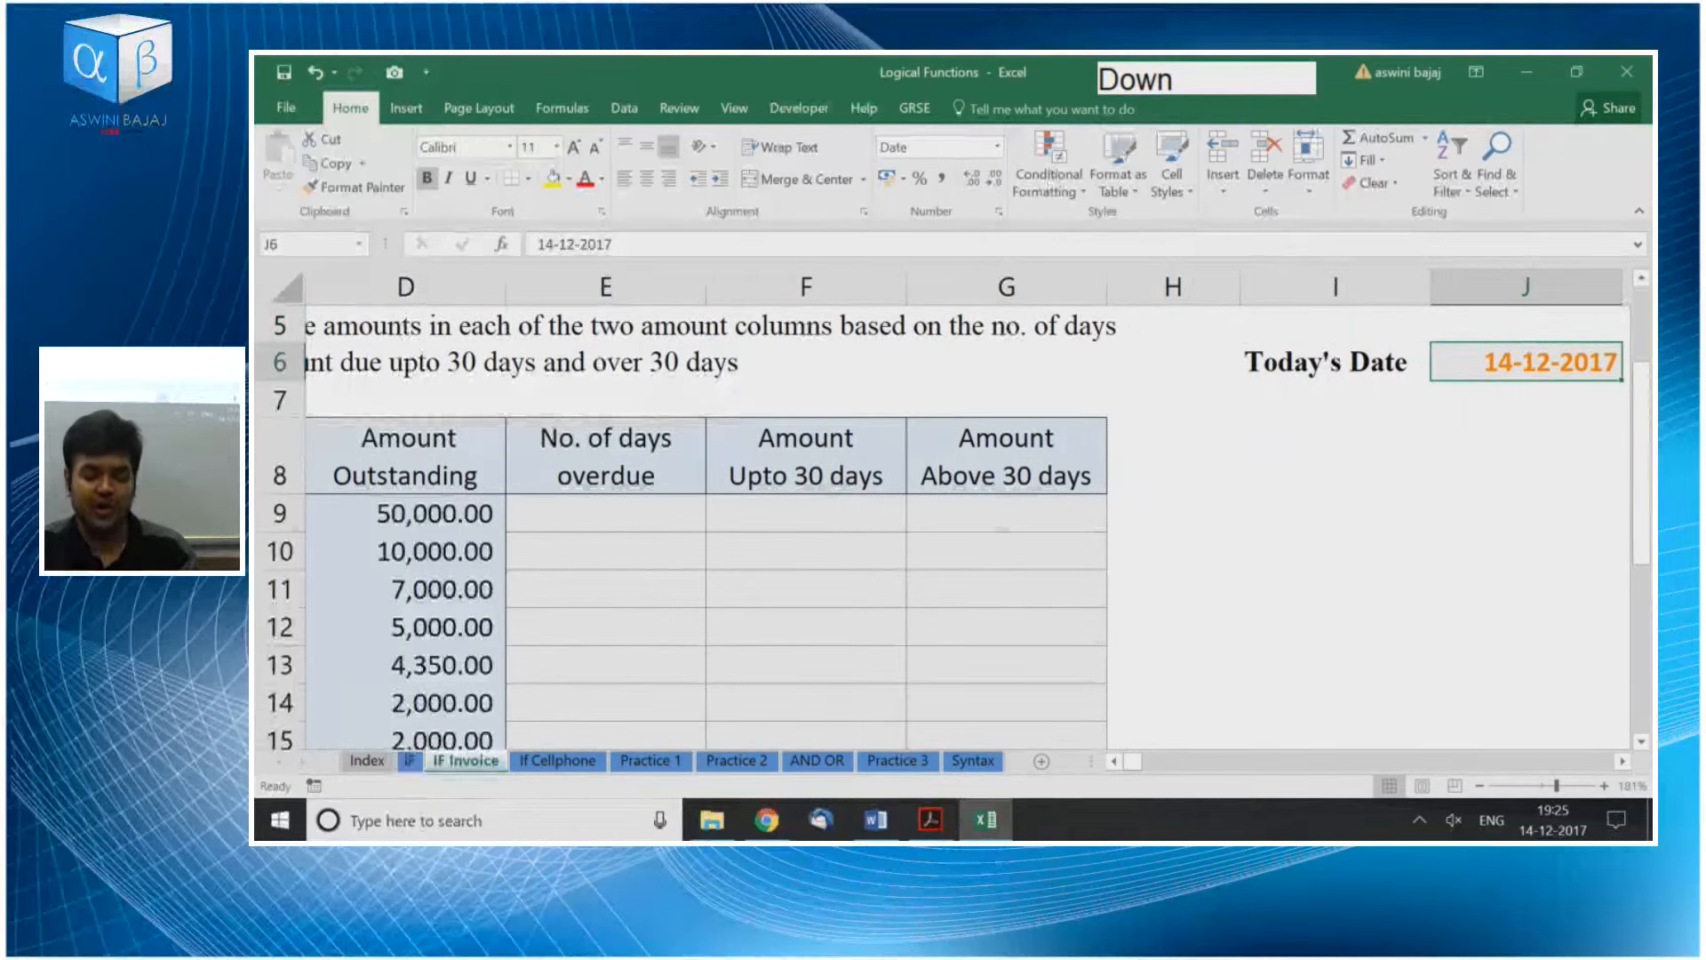
text(=tod)
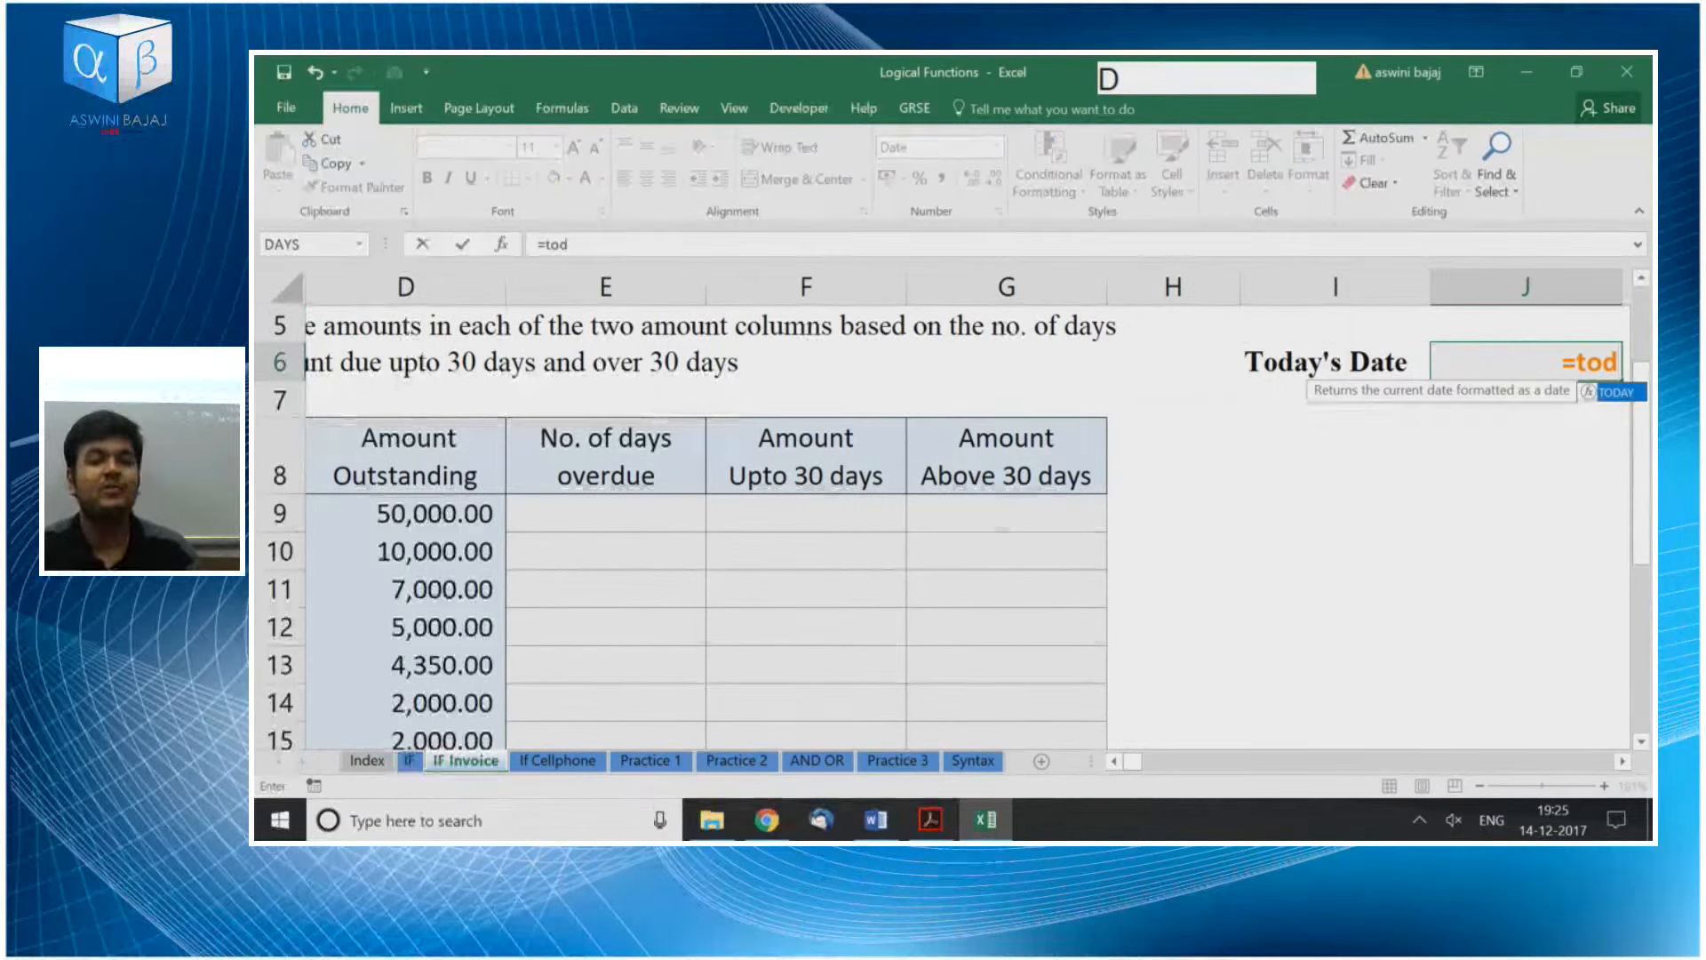
key(Tab)
key(Return)
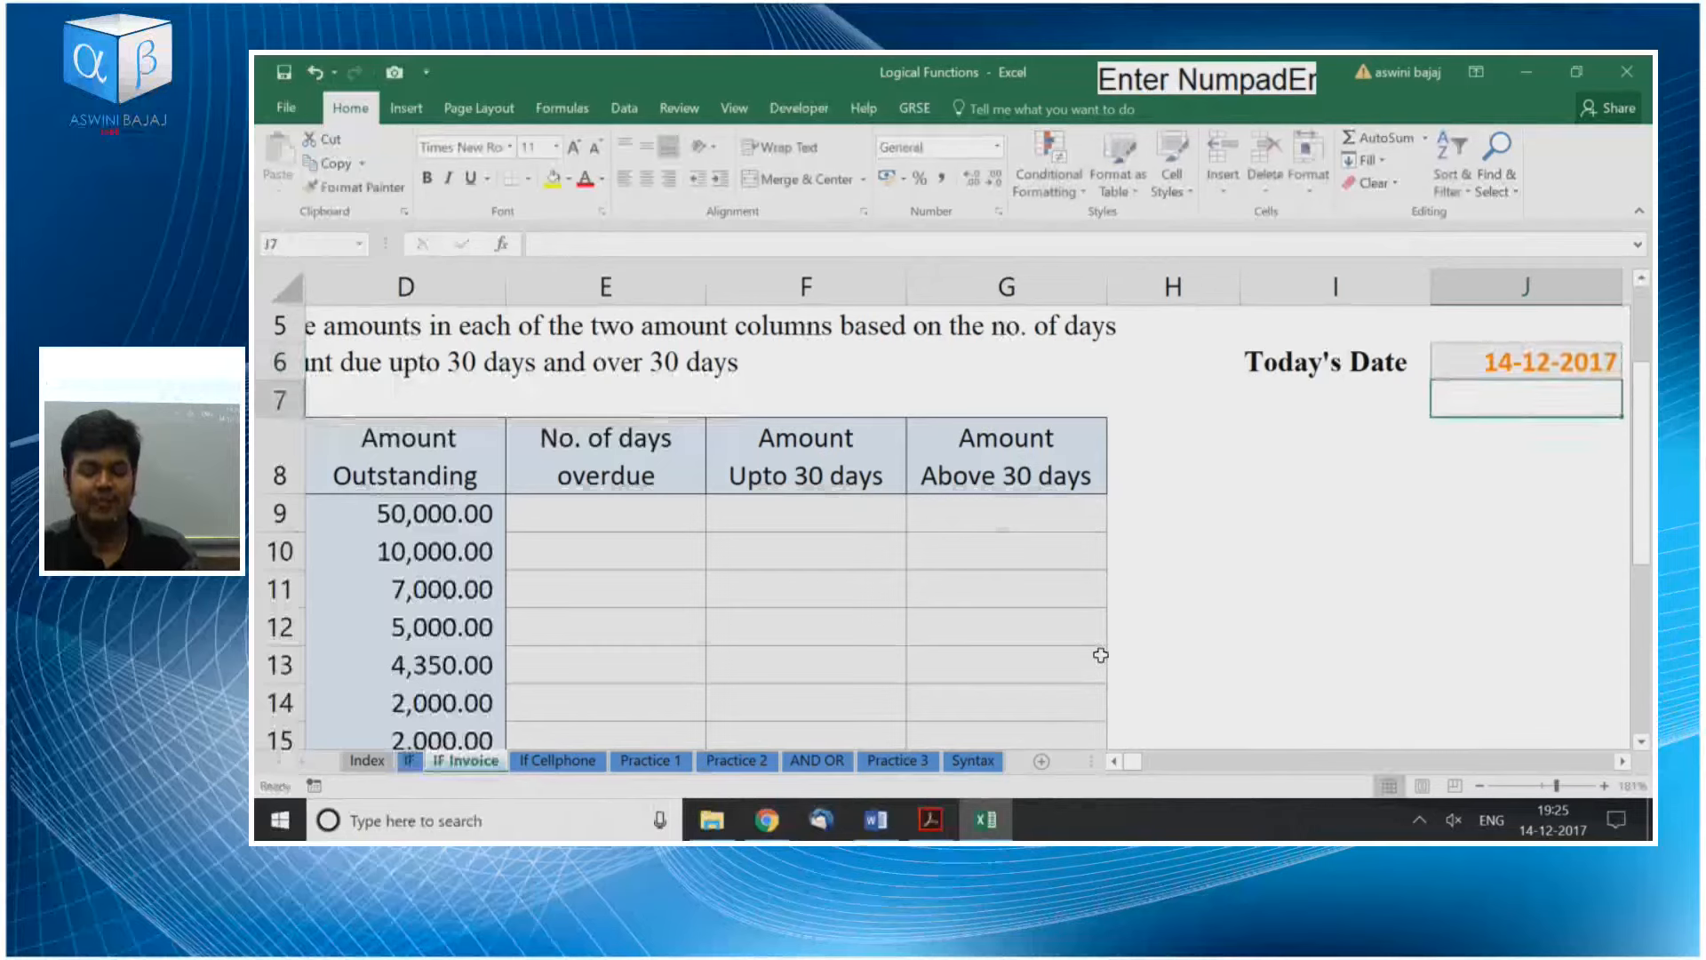
key(Up)
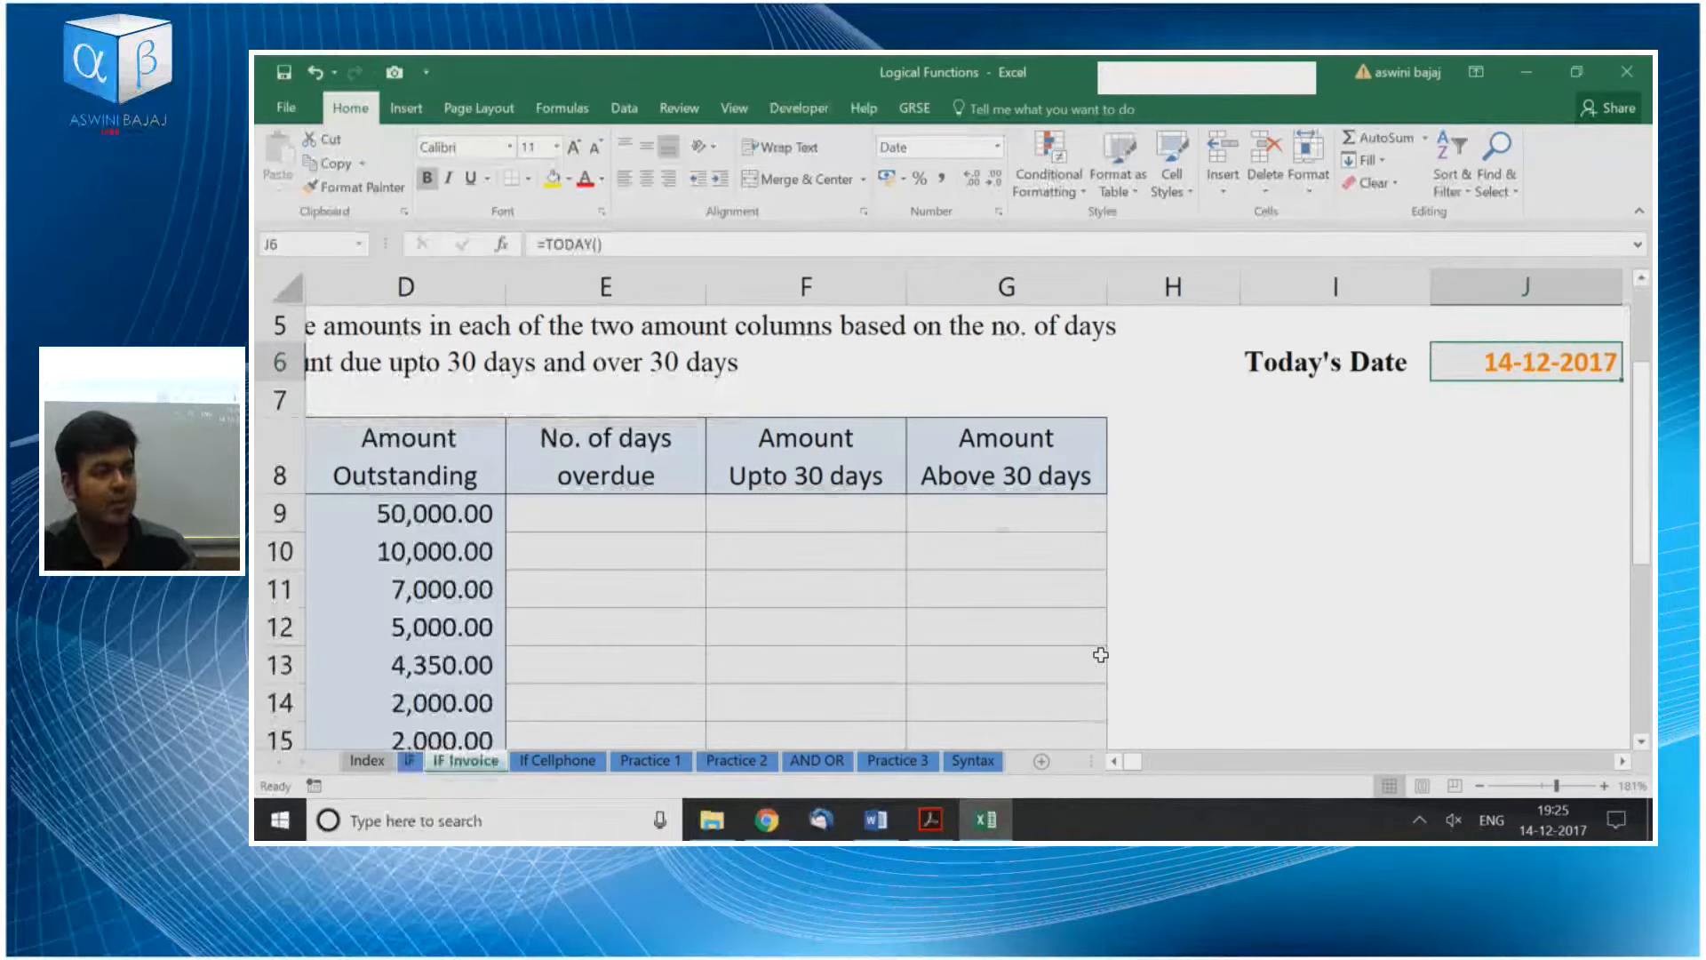
Replace the TODAY formula in the Today's Date cell J6 with its fixed value, and inspect the cell's stored content
key(ctrl+c)
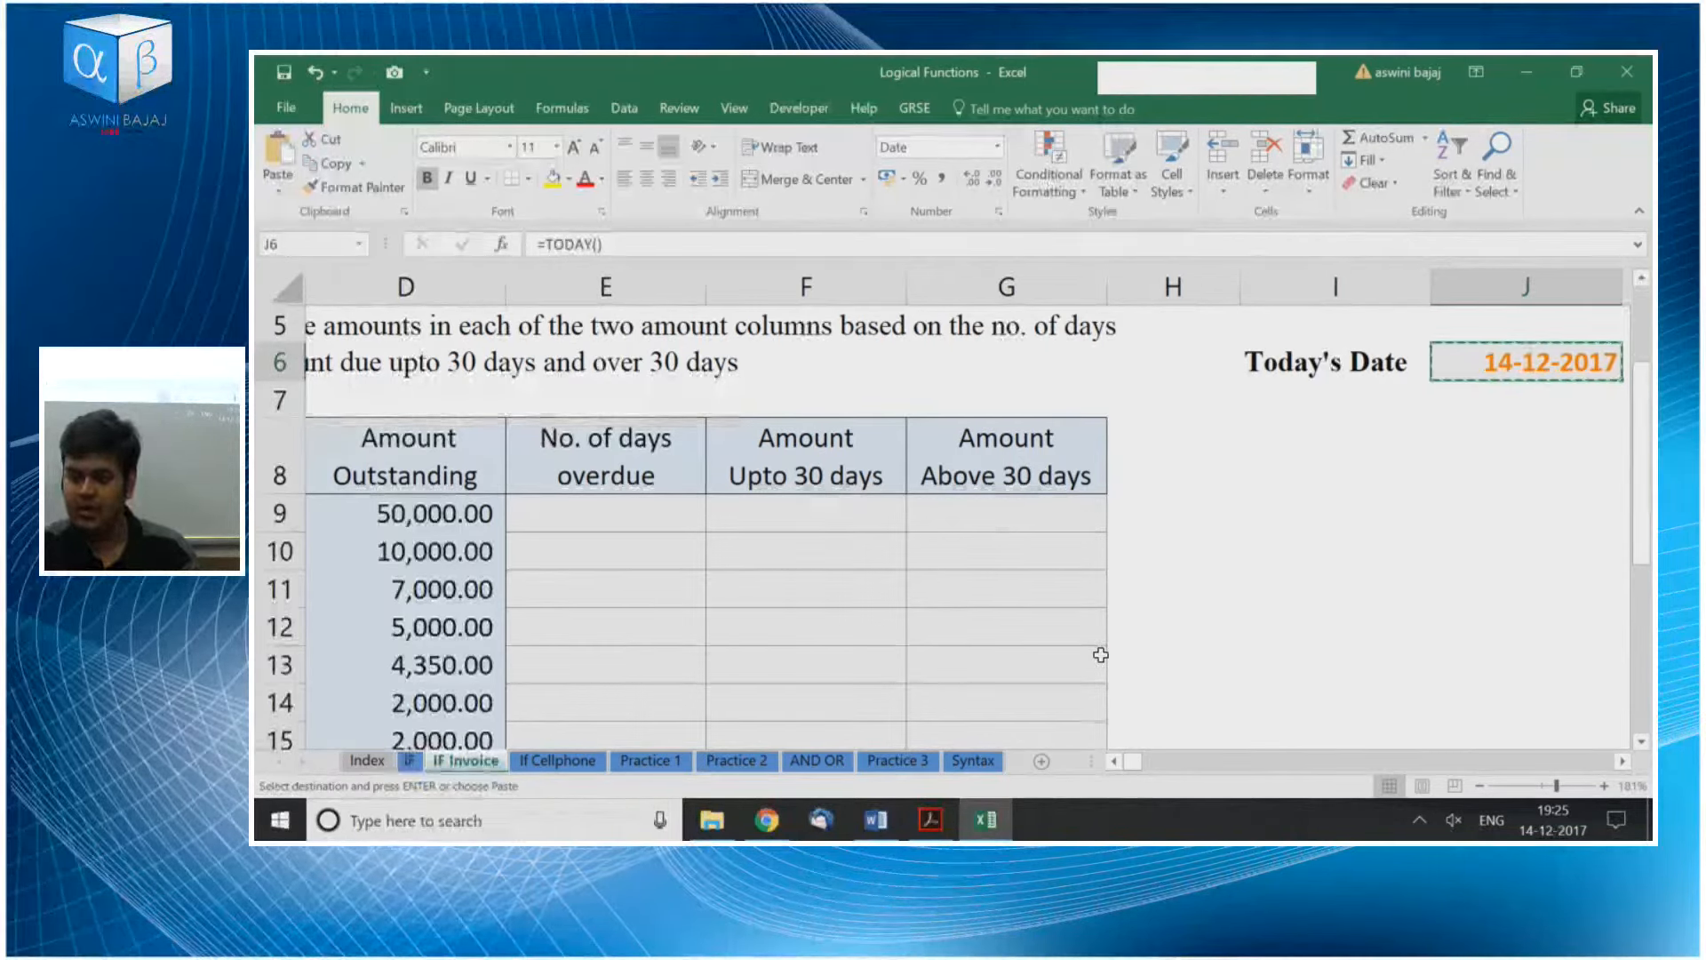
key(alt+e)
key(s)
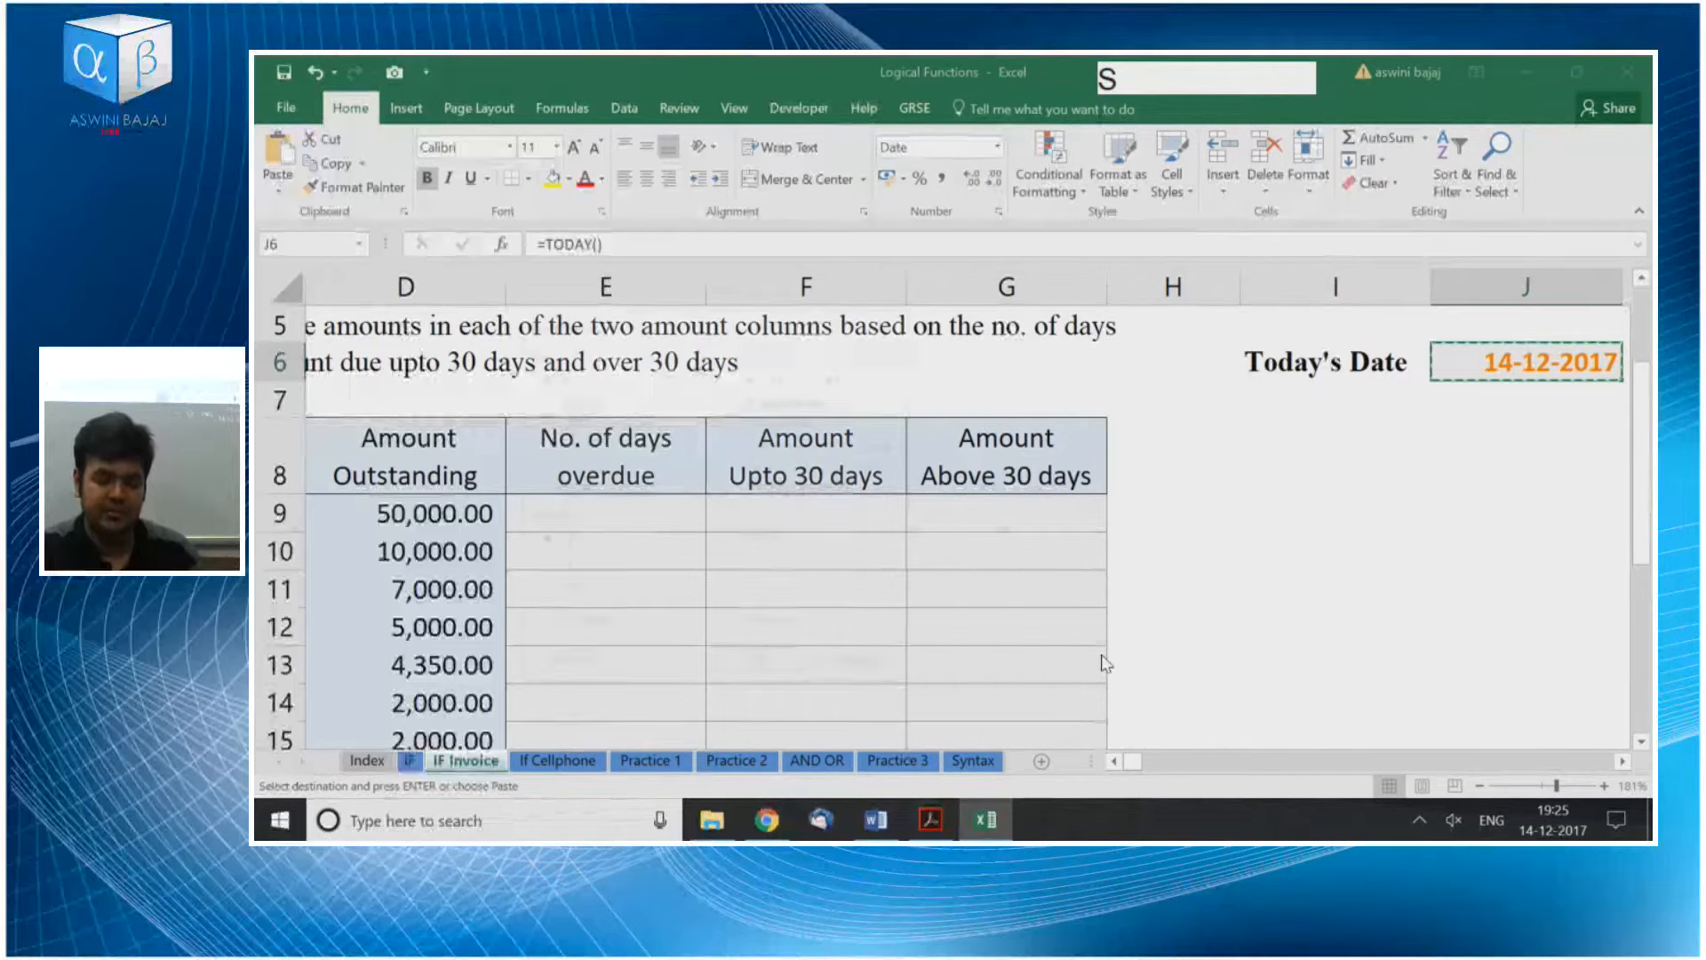
key(v)
key(Return)
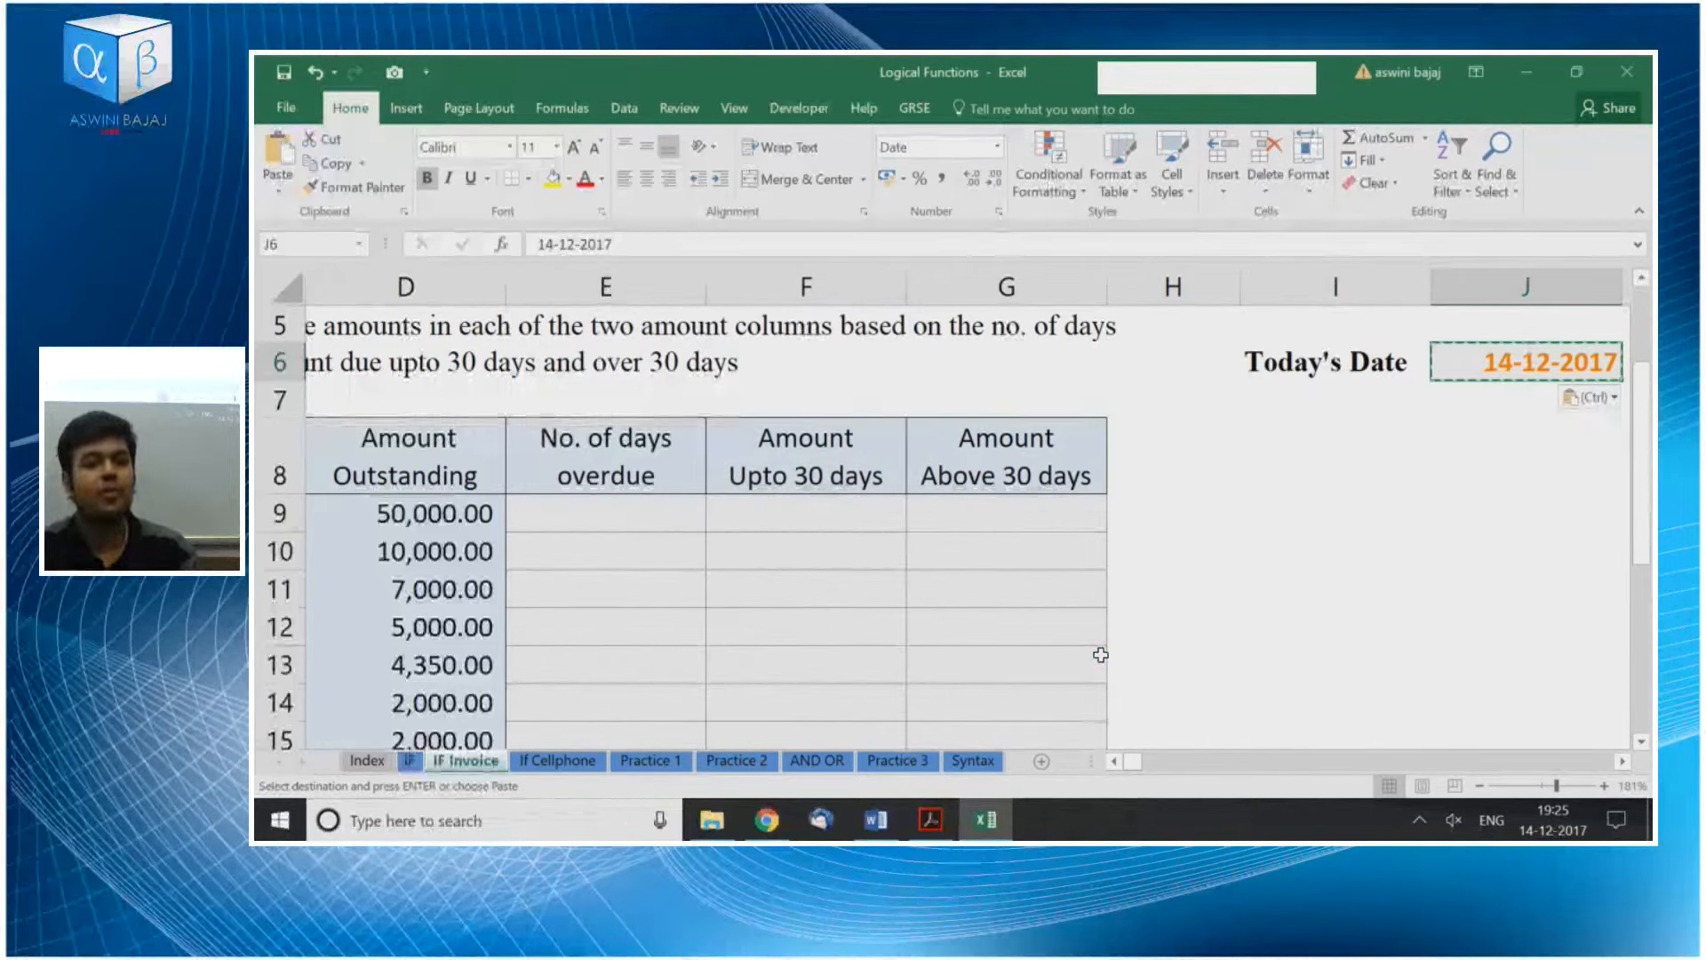
key(Escape)
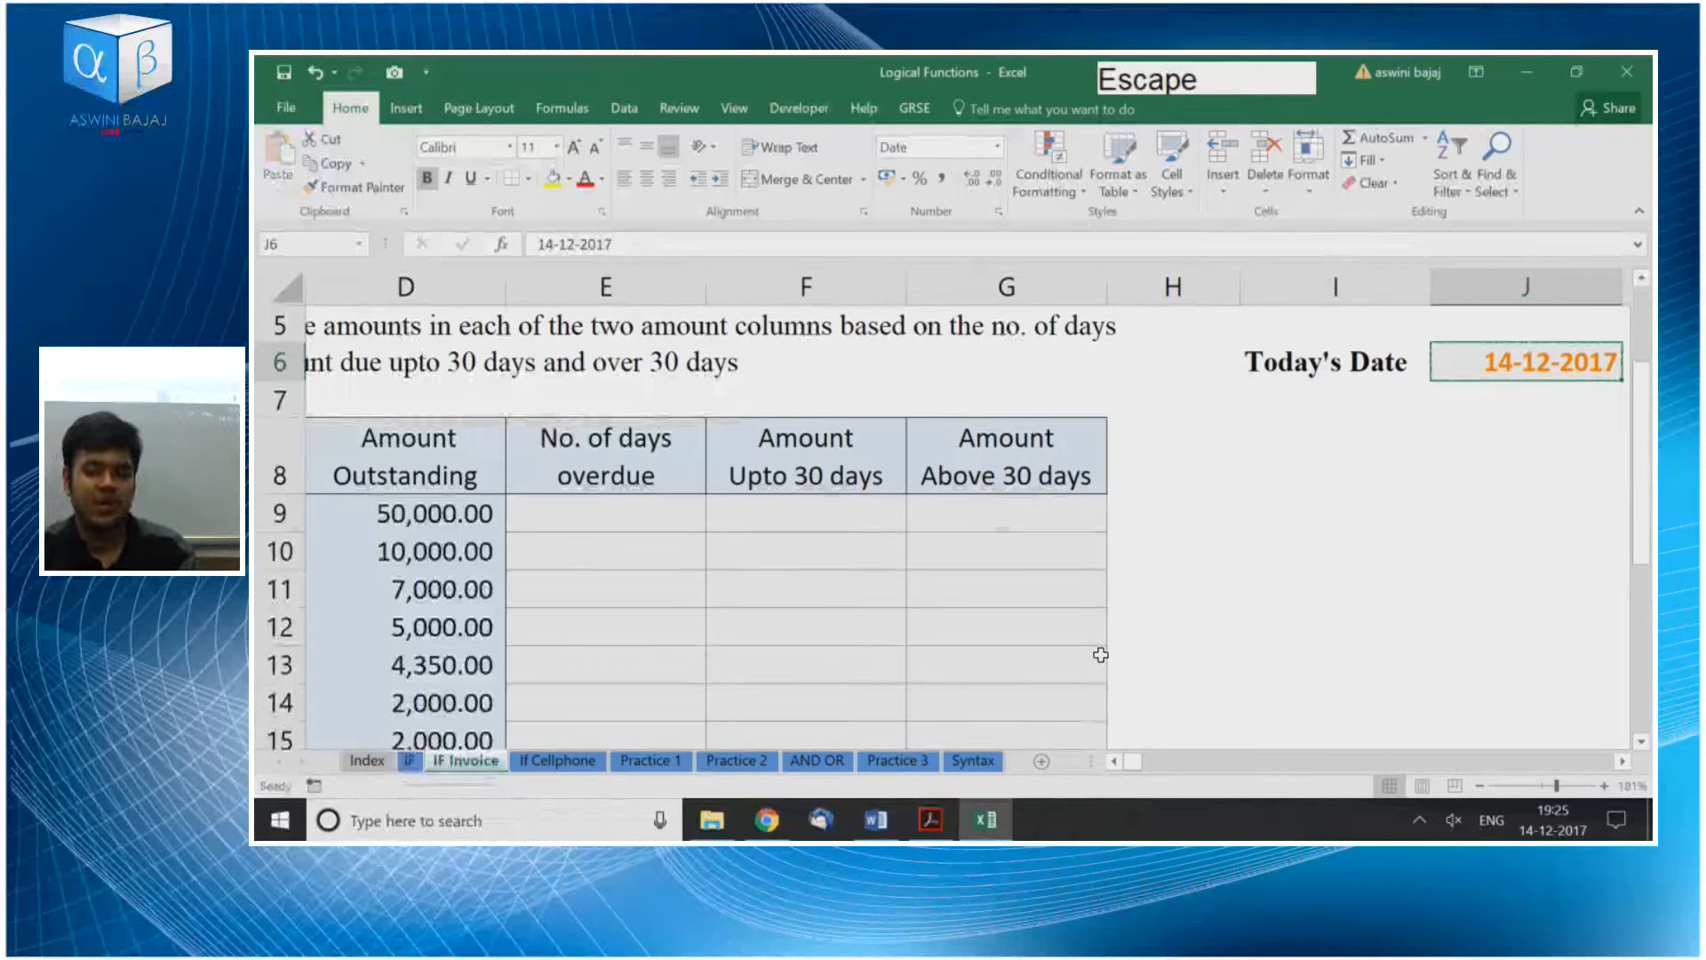
key(F2)
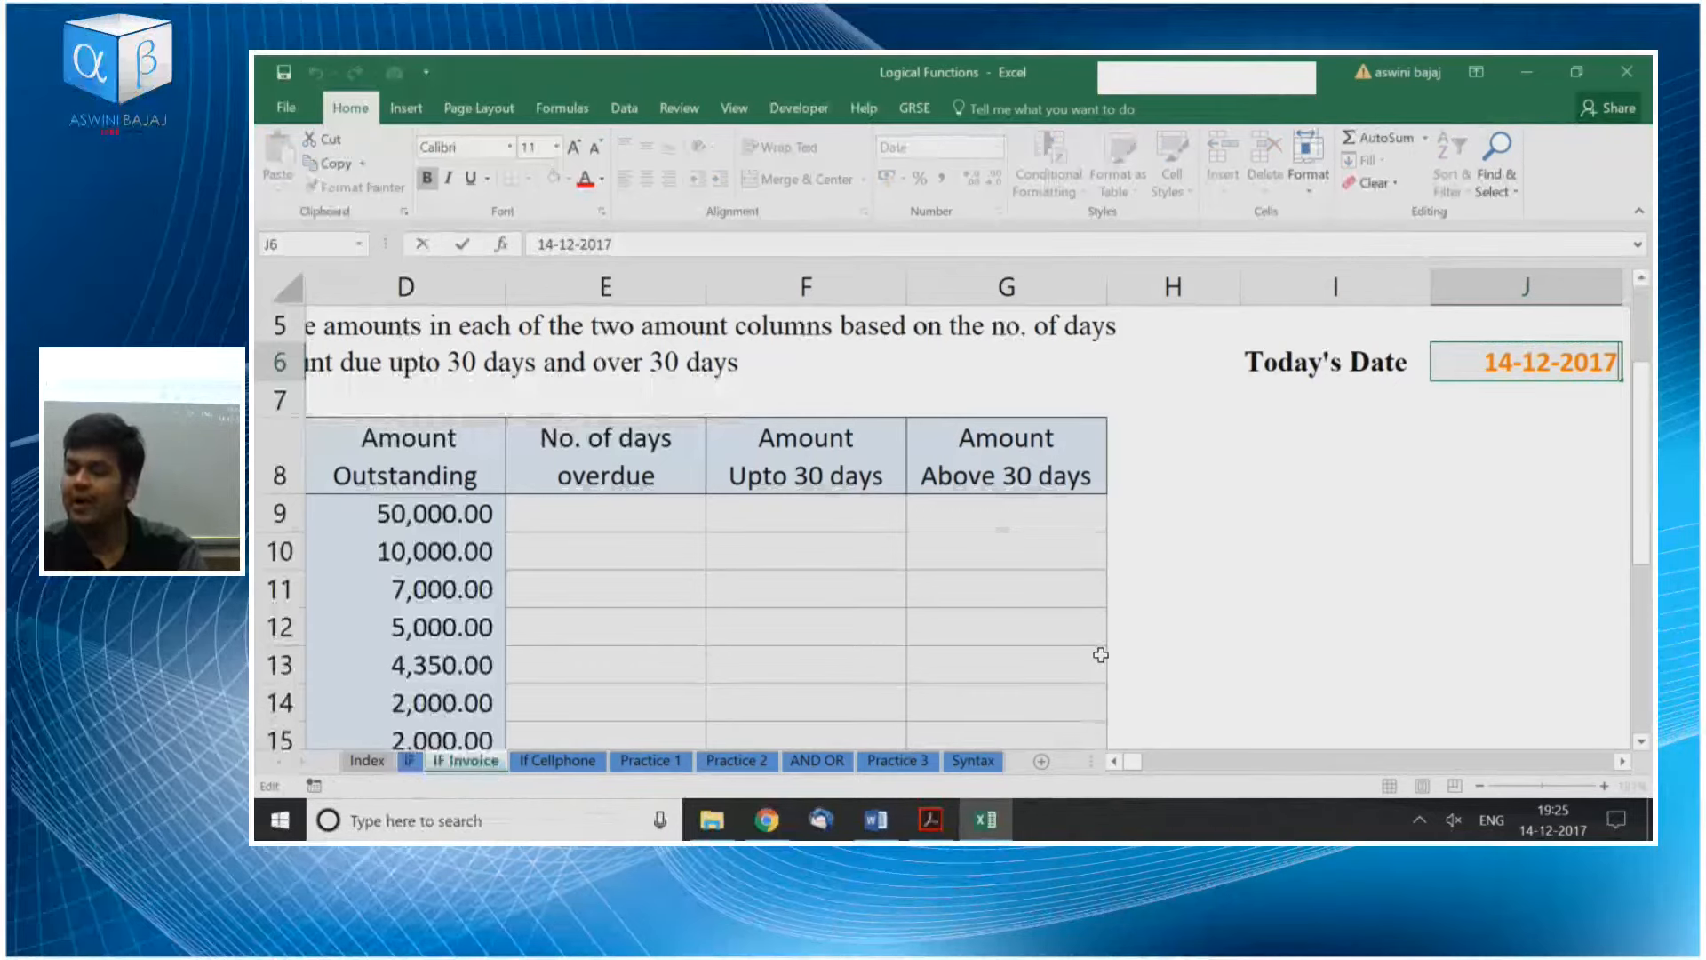
key(Escape)
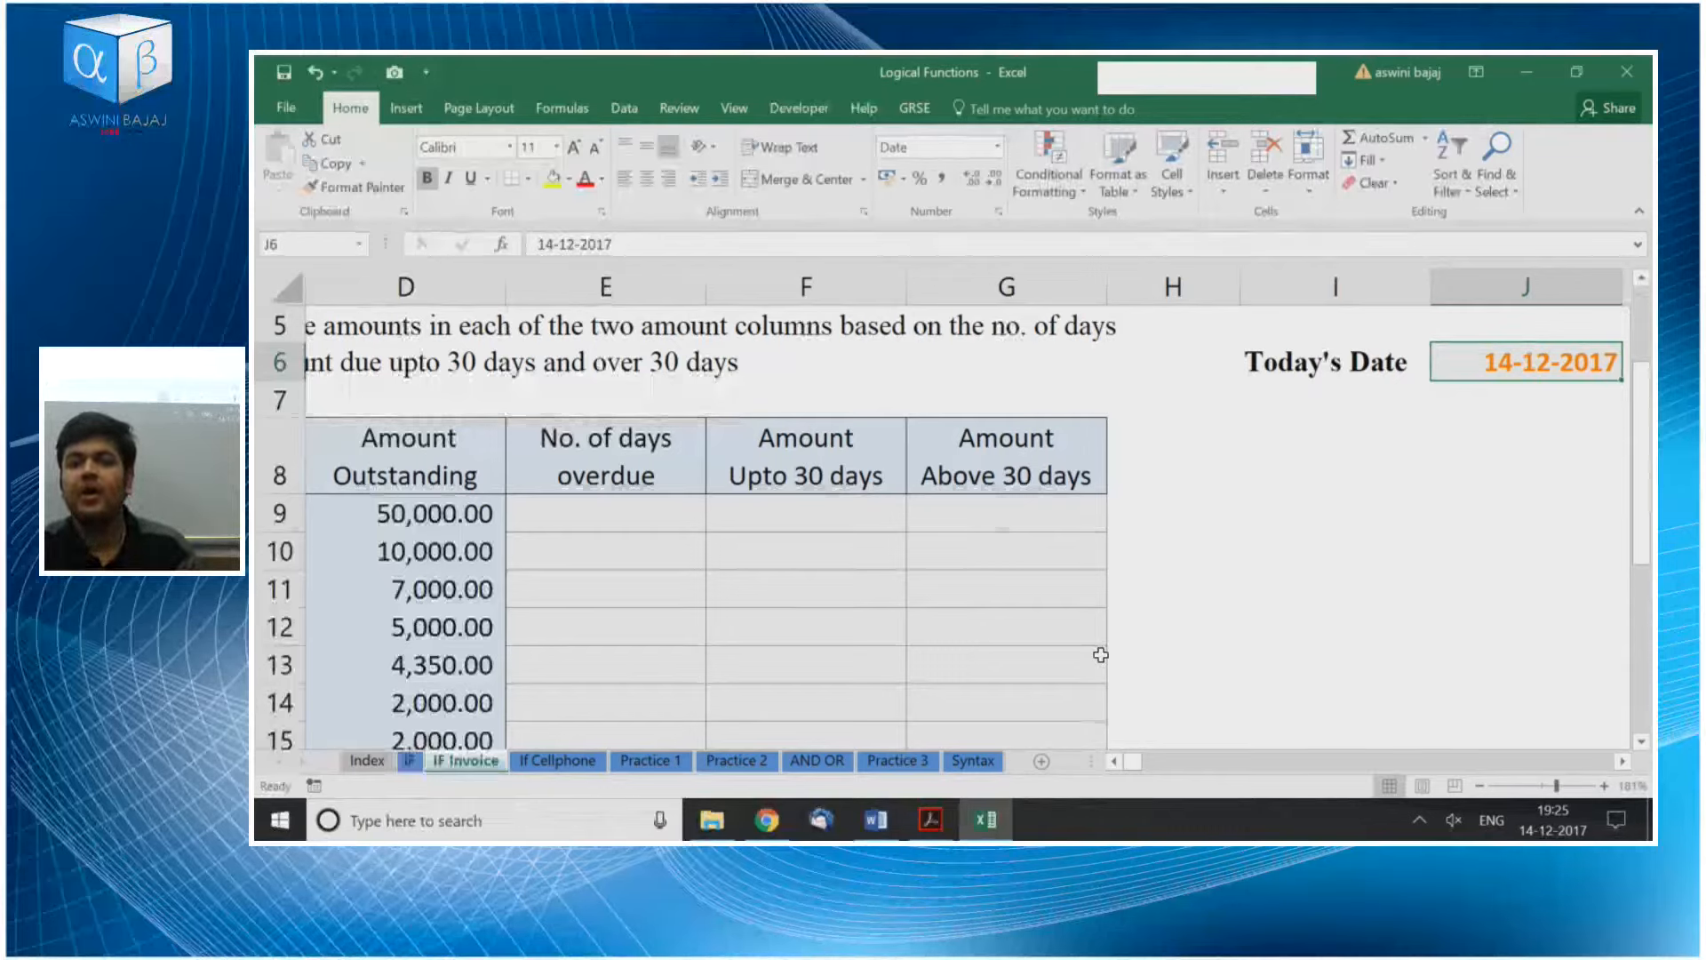
Look through the invoice table's number, due date and outstanding amount columns, ending at the first No. of days overdue cell E9
key(Left)
key(Left)
key(Left)
key(Left)
key(Left)
key(Left)
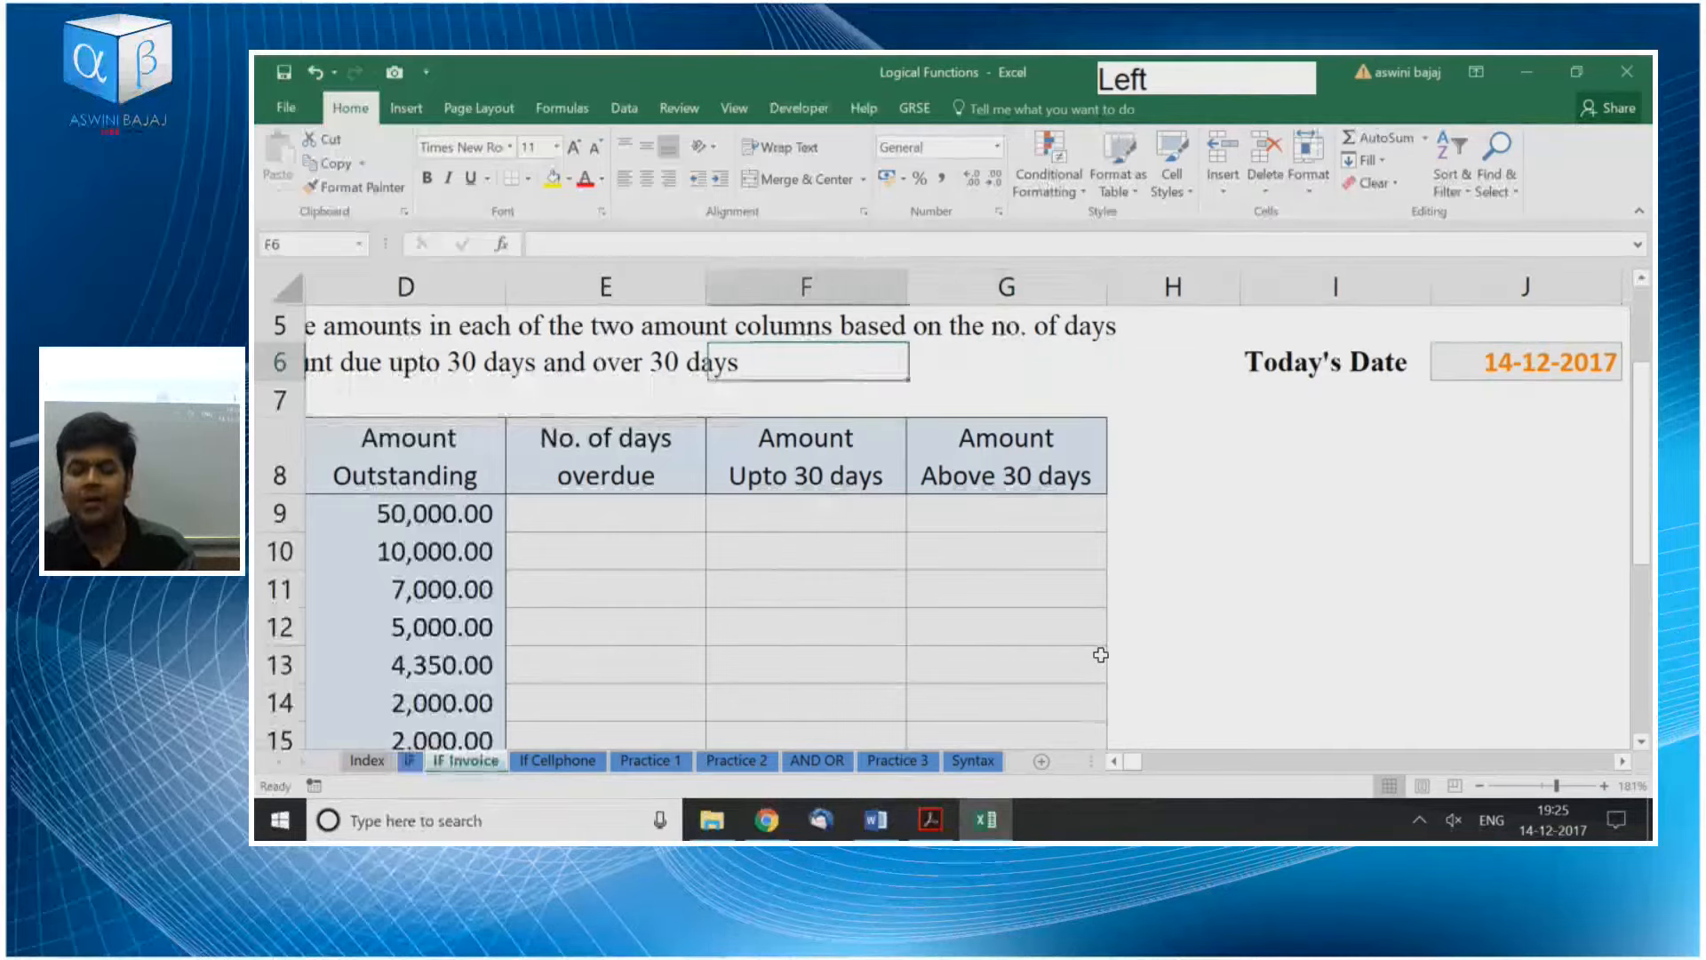
key(Left)
key(Right)
key(Down)
key(Down)
key(Down)
key(Down)
key(Down)
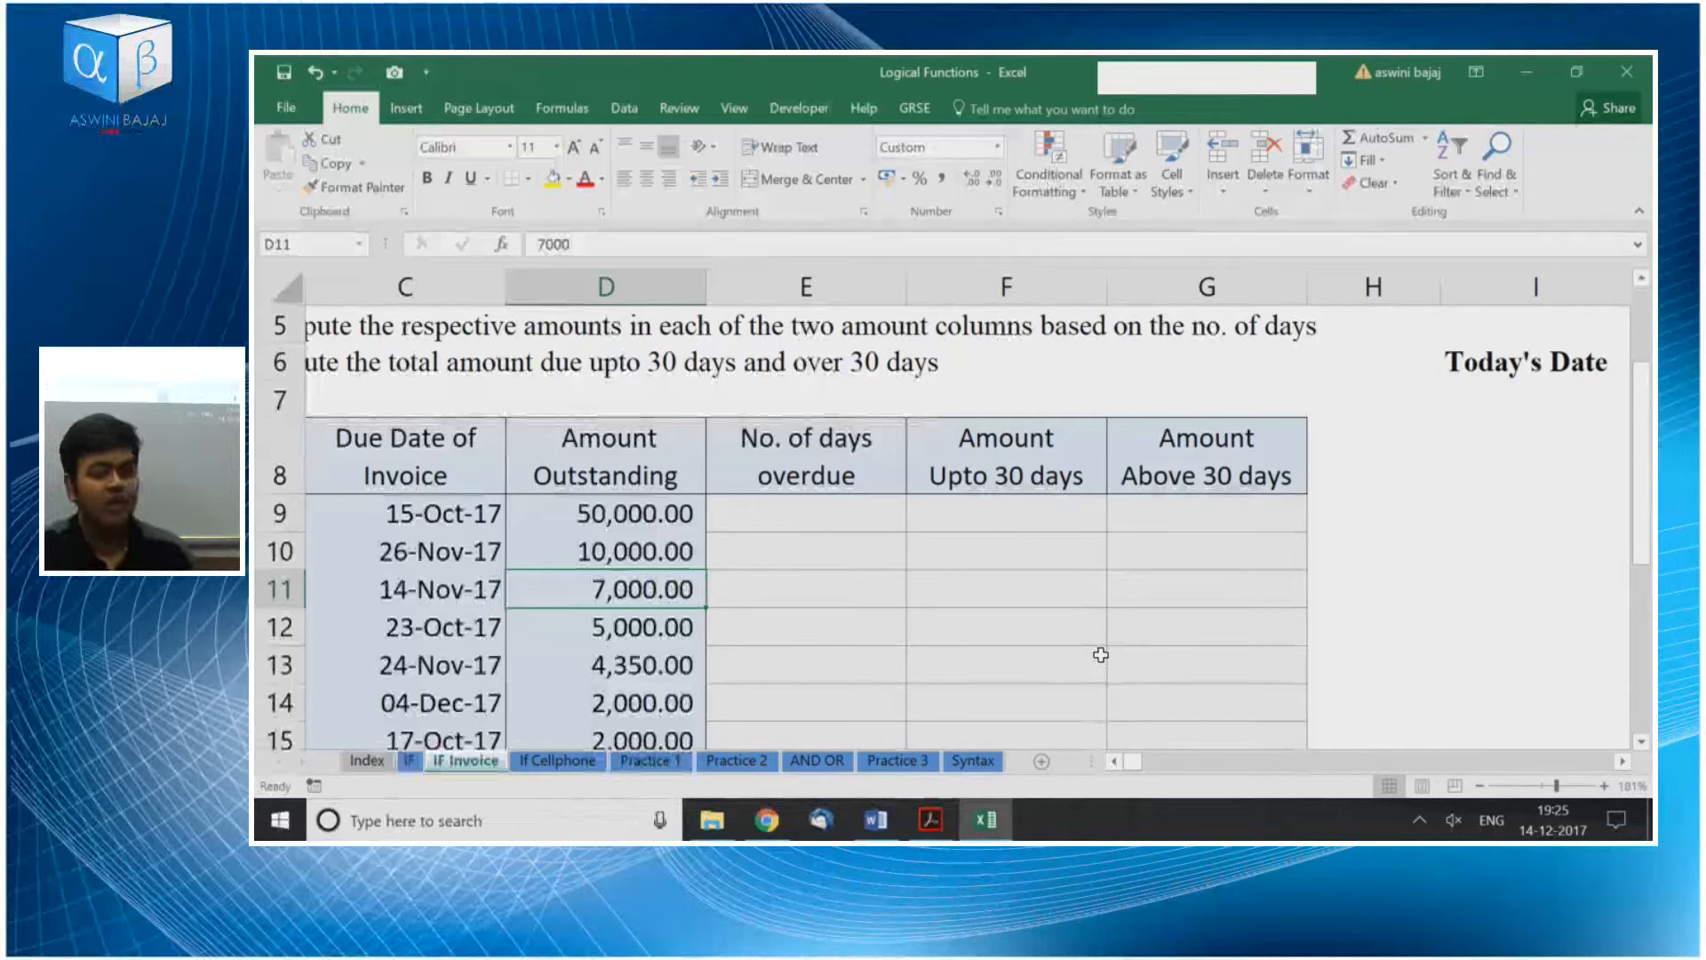
key(Down)
key(Left)
key(Left)
key(Down)
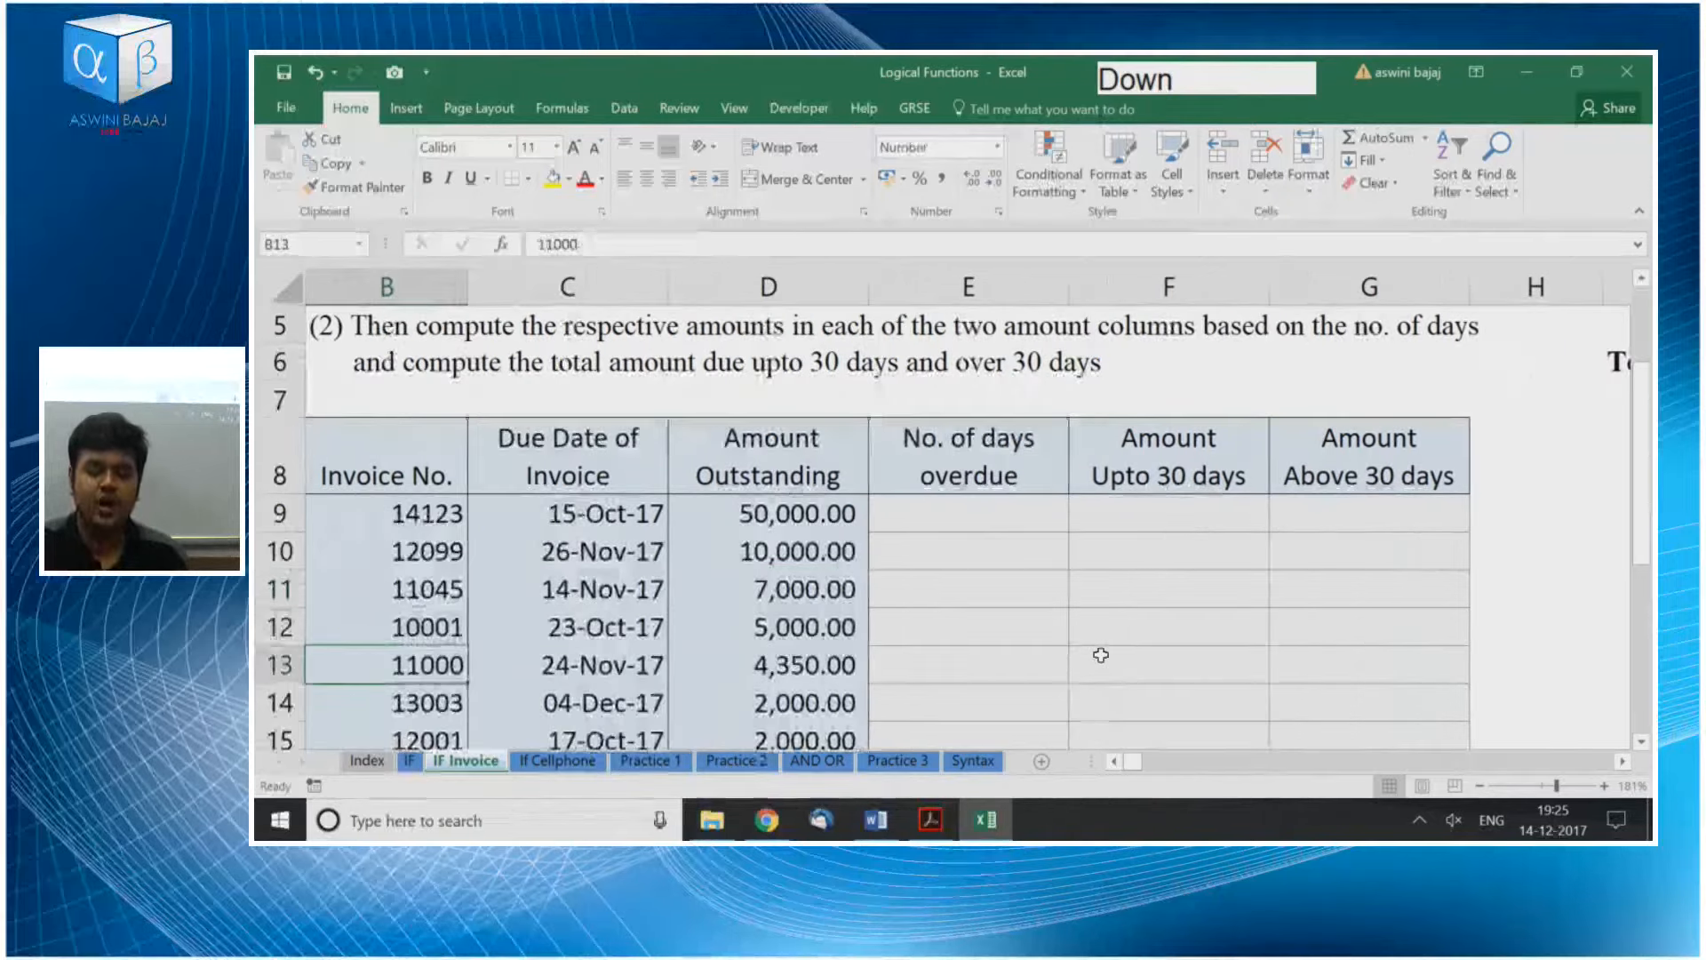
key(Down)
key(Down)
key(Left)
key(Right)
key(Right)
key(Right)
key(Right)
key(Up)
key(Up)
key(Up)
key(Up)
key(Up)
key(Up)
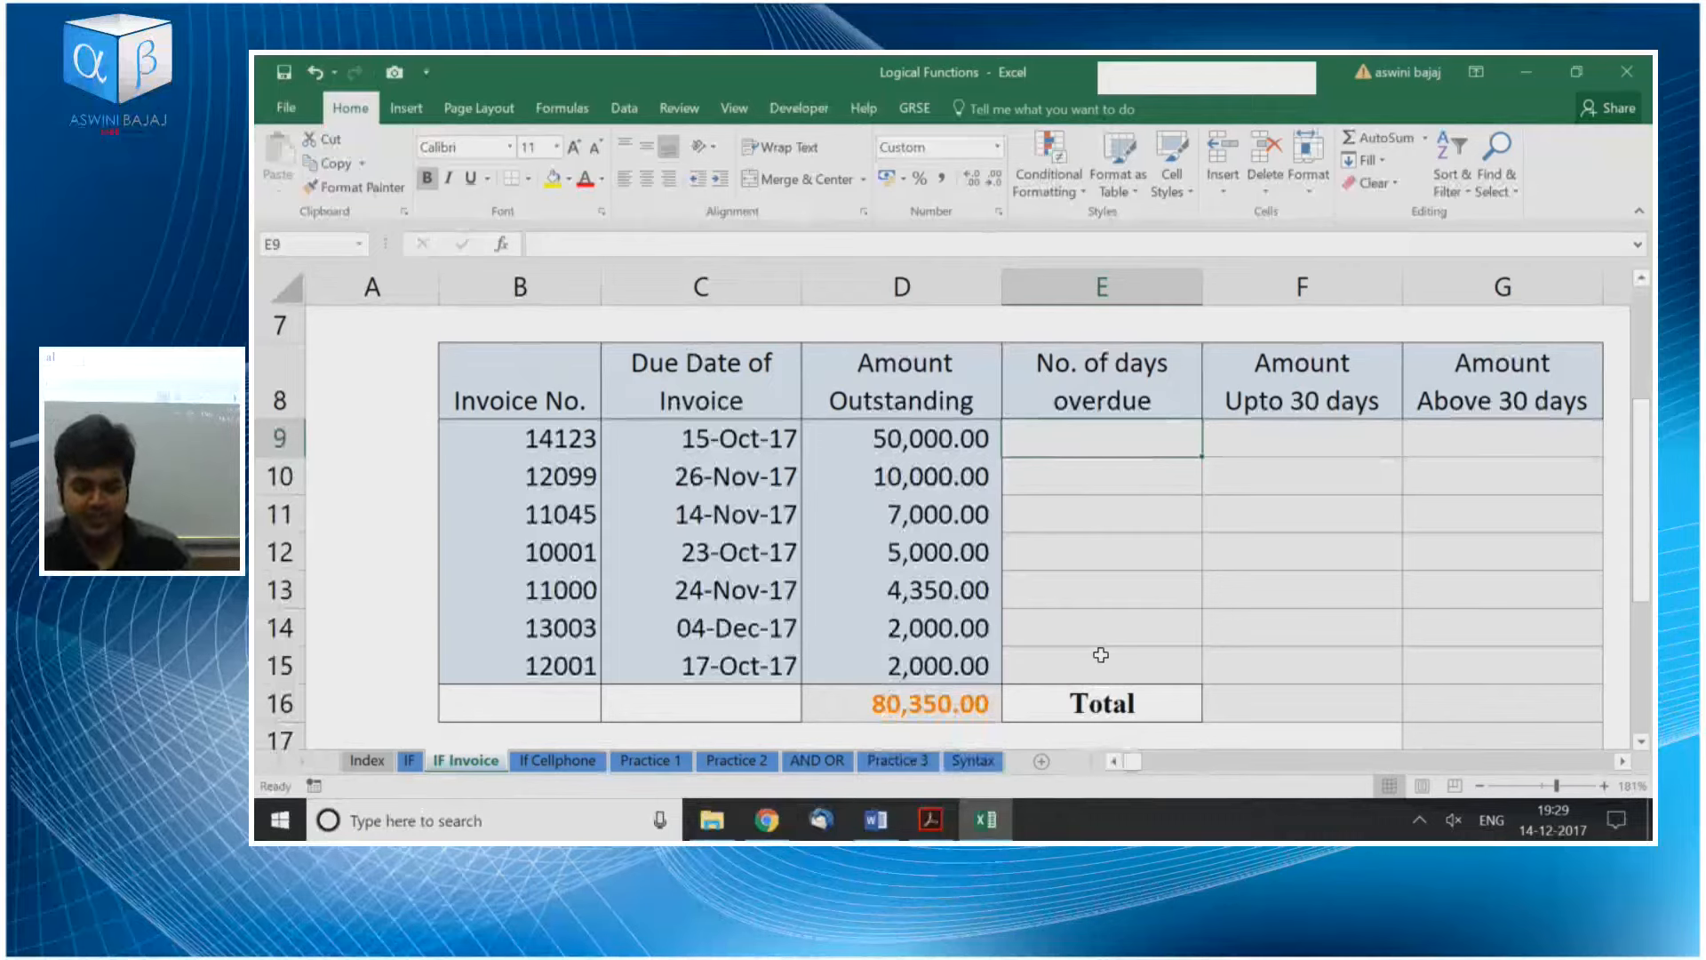
Enter =$J$6-C9 in E9 to compute the first invoice's days overdue, with an absolute reference to Today's Date
text(=)
key(Right)
key(Right)
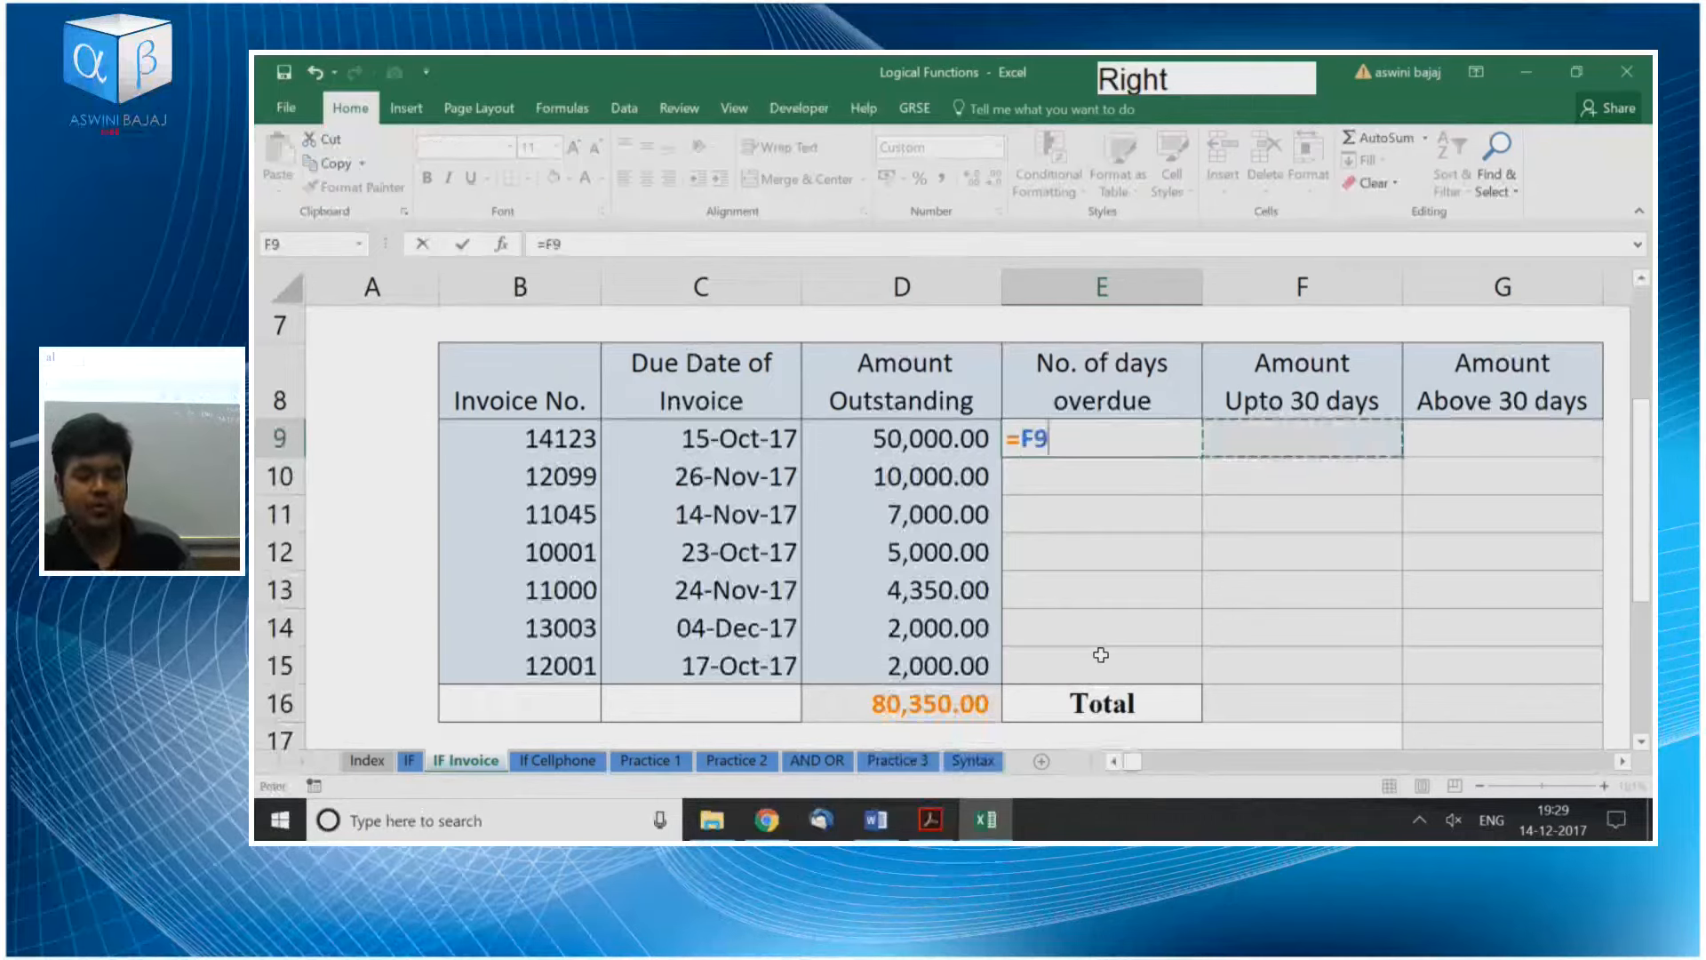
key(Up)
key(Up)
key(Up)
key(Right)
key(Up)
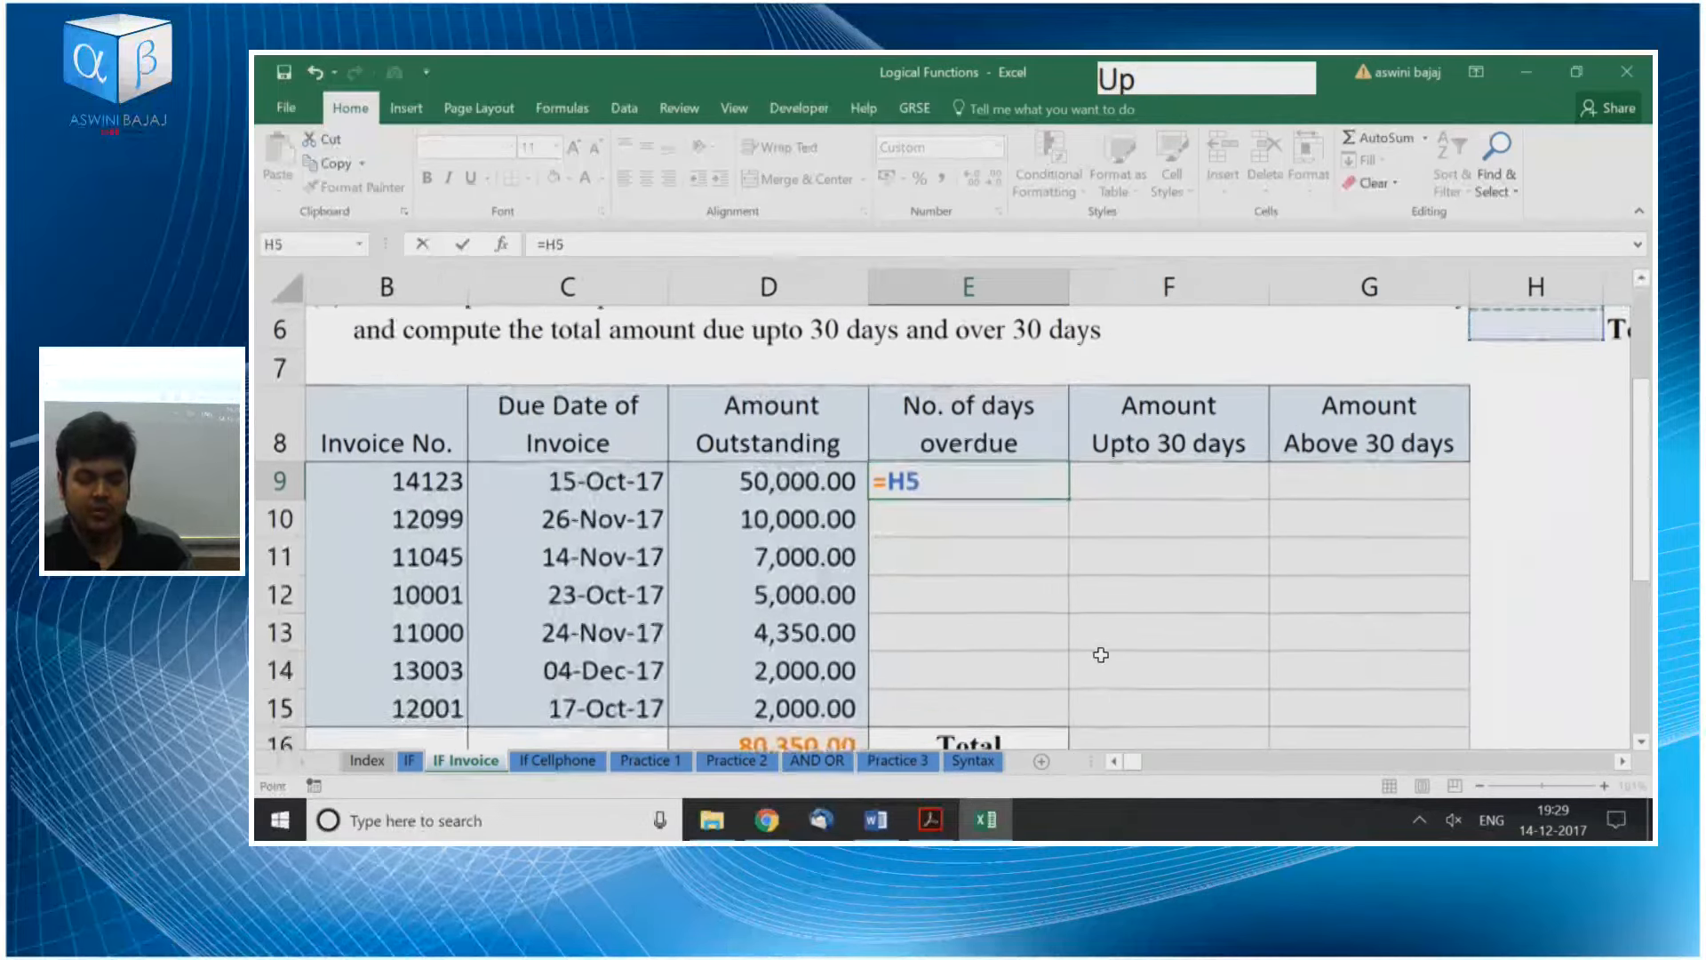
key(Down)
key(Right)
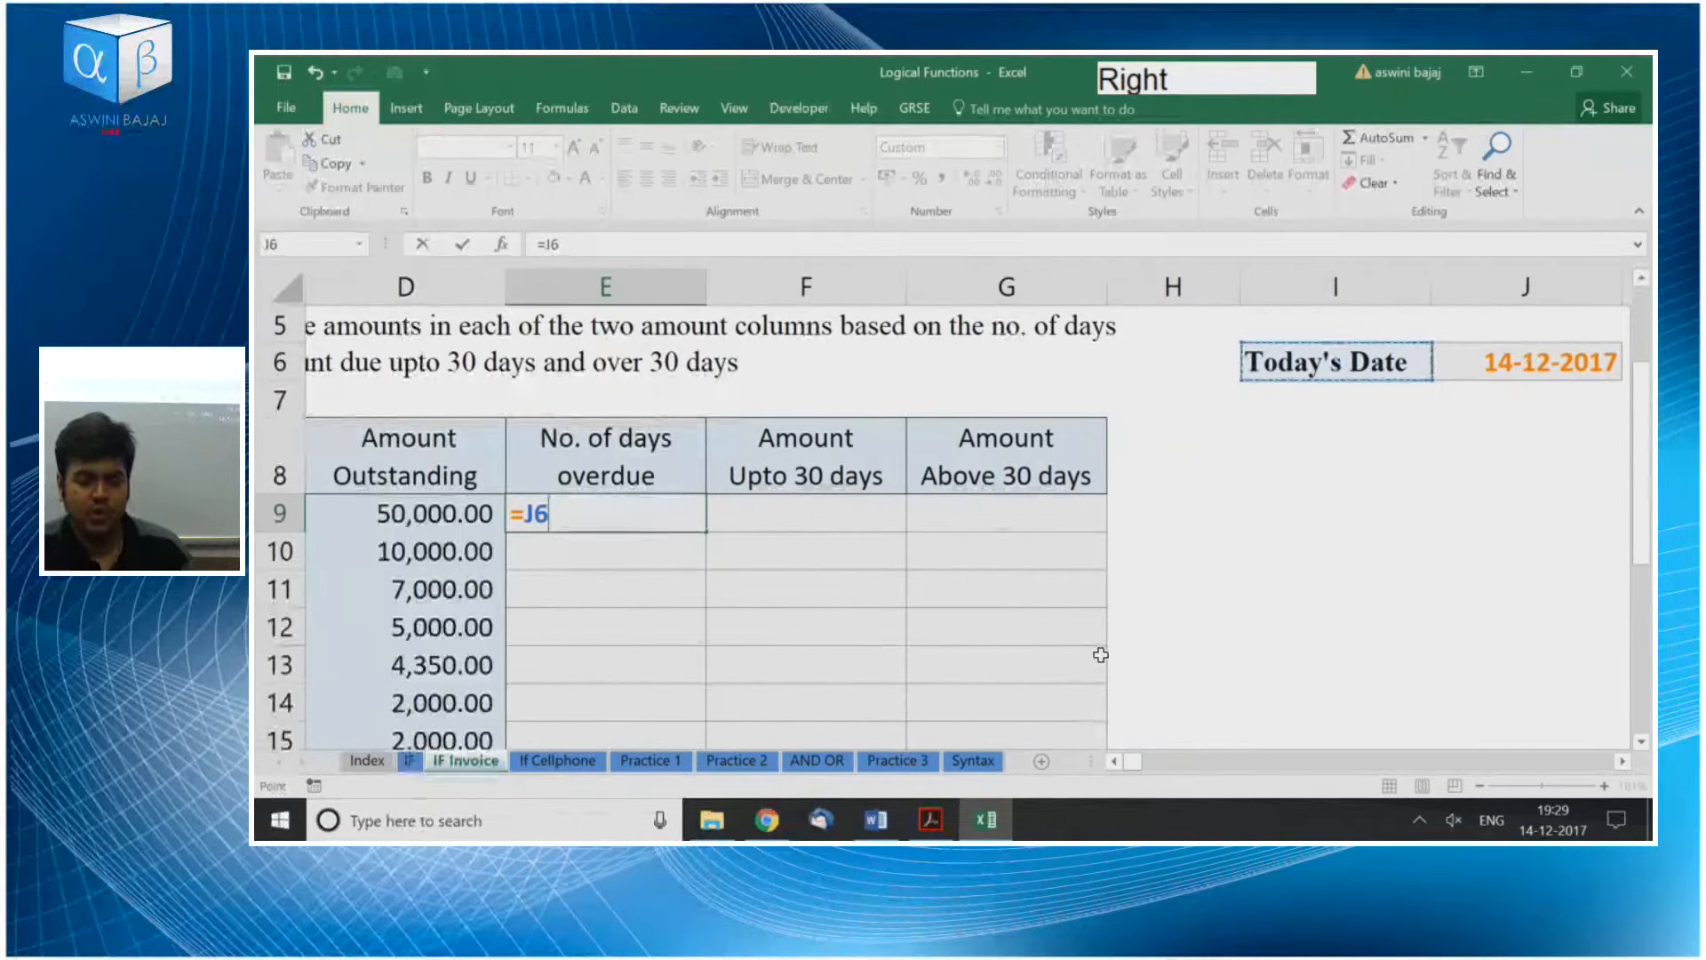
key(Right)
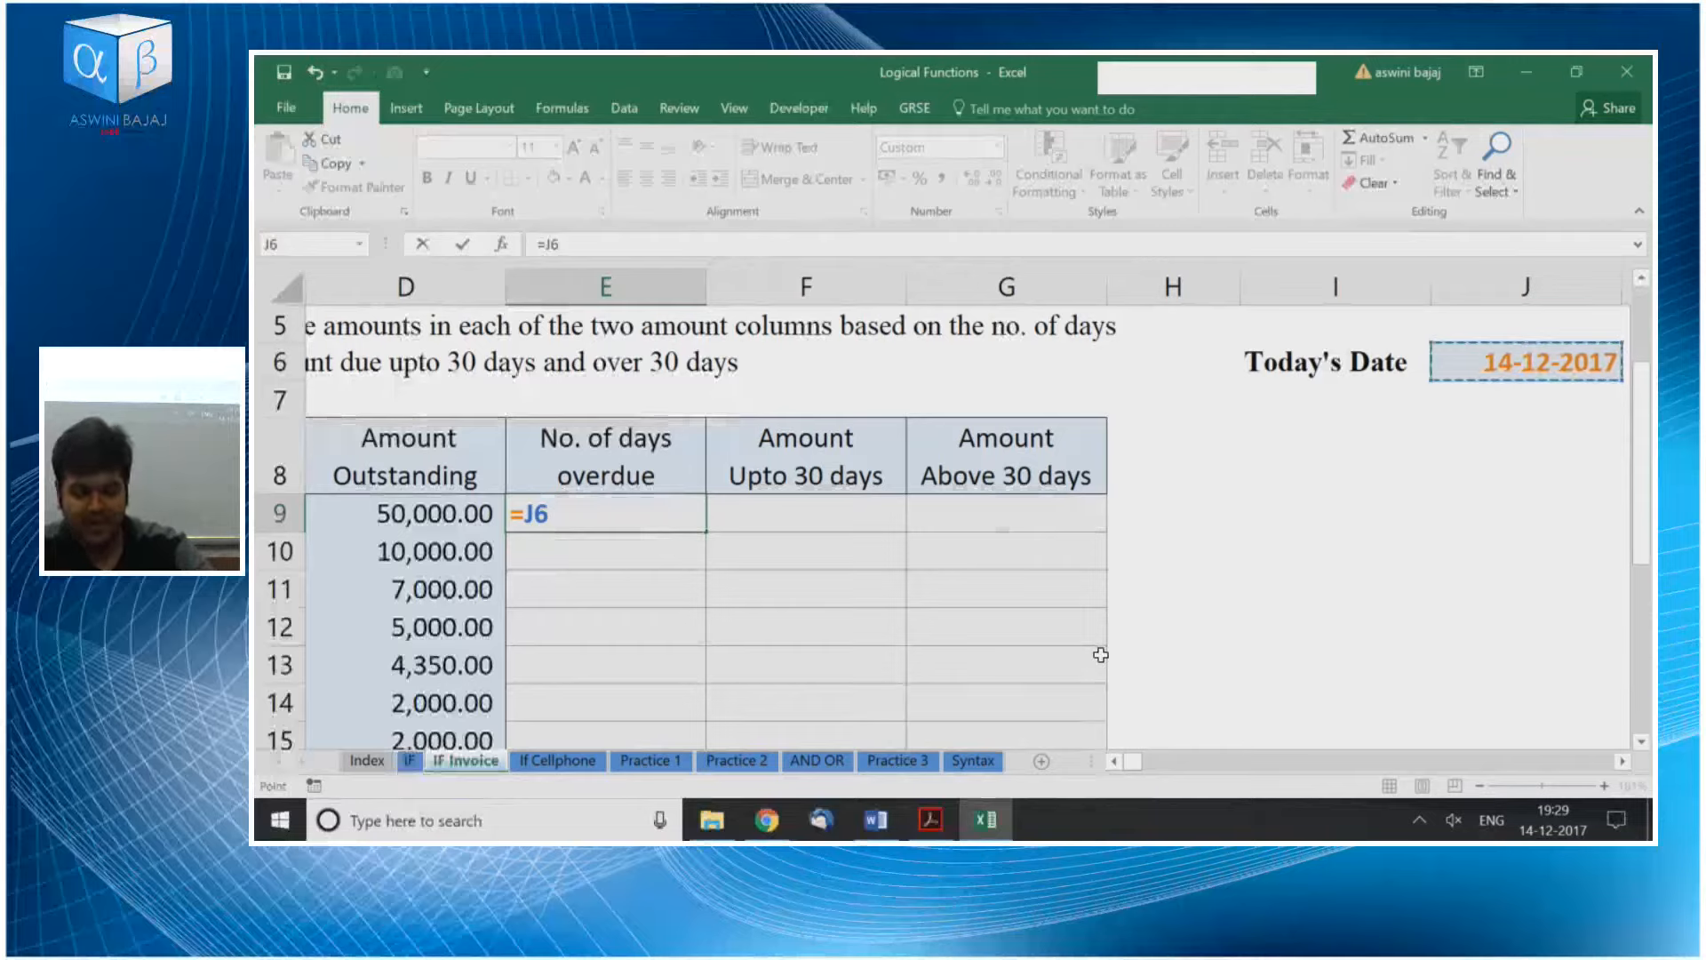
key(F4)
text(-)
key(Left)
key(Left)
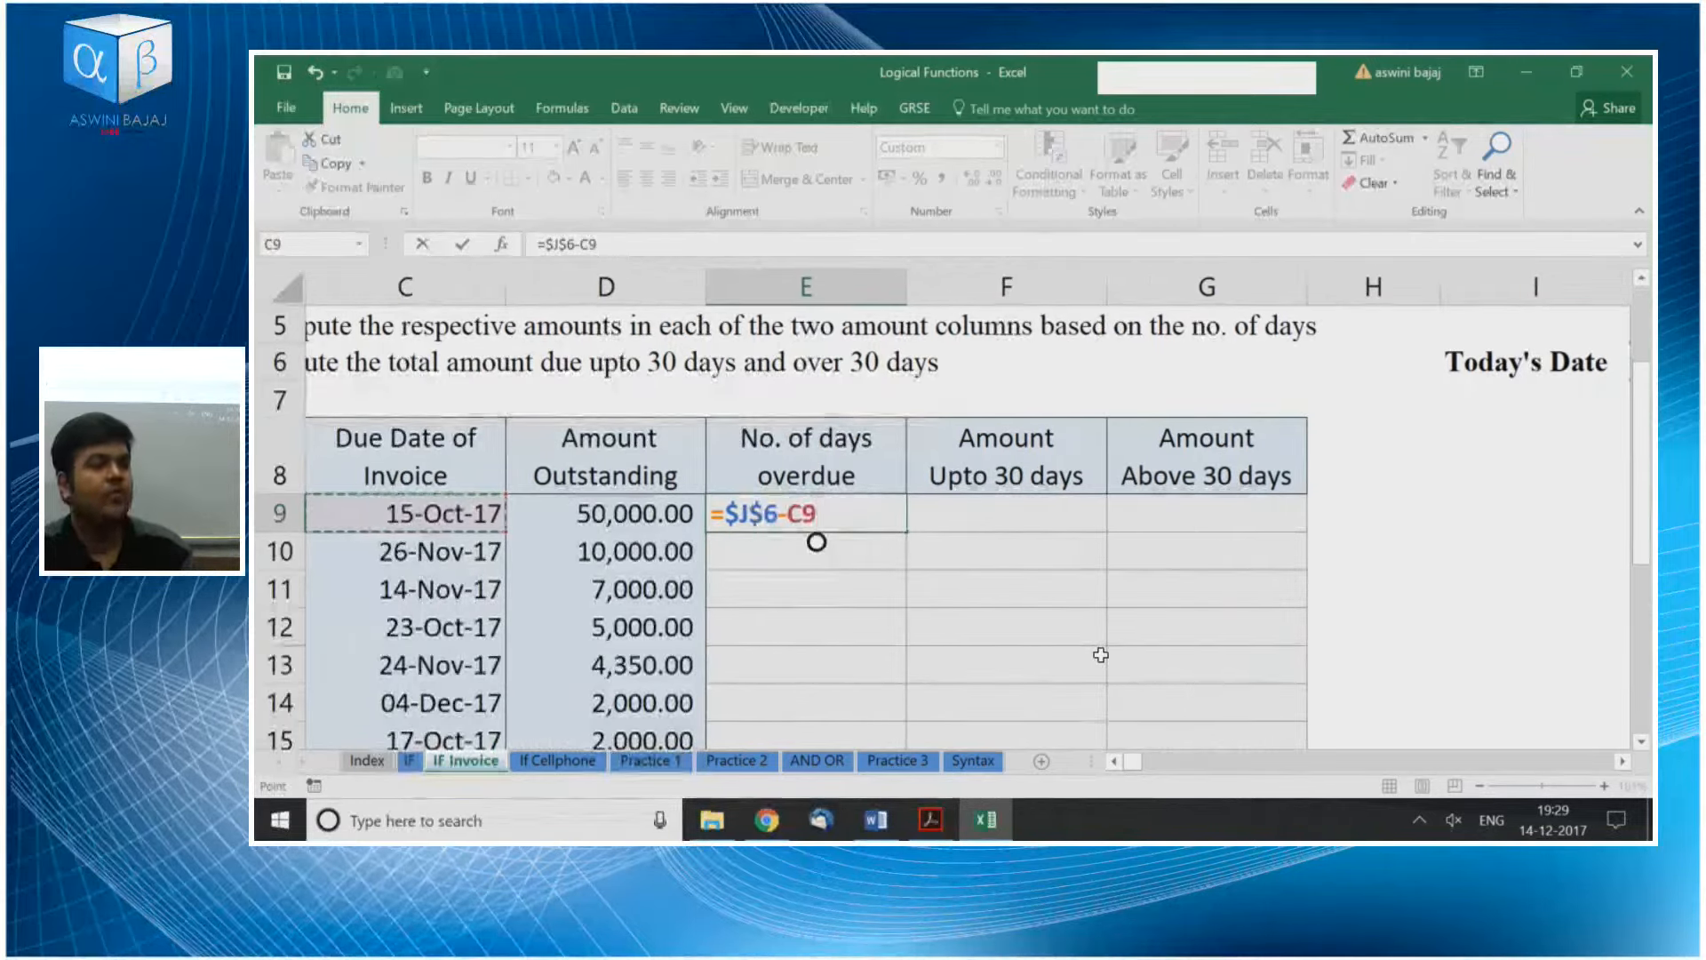
key(Return)
Fill the days overdue formula down from E9 through E15
key(Up)
key(shift+Down)
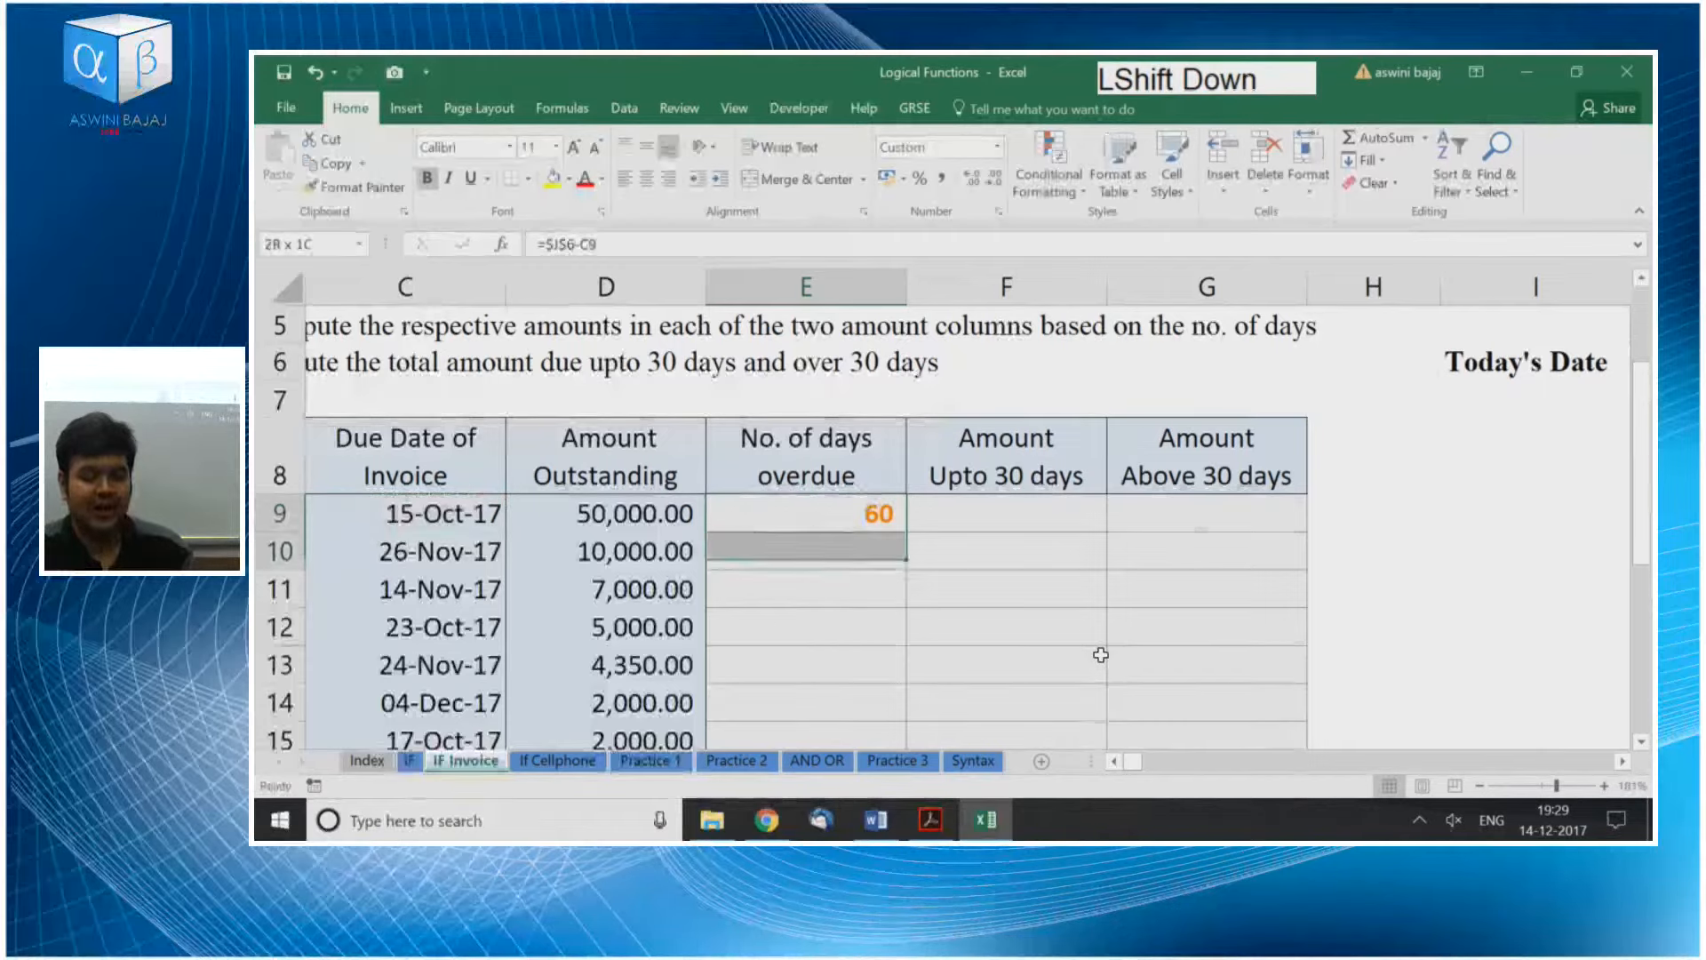
key(shift+Down)
key(shift+Down)
key(shift+Down)
key(shift+Down)
key(shift+Down)
key(ctrl+d)
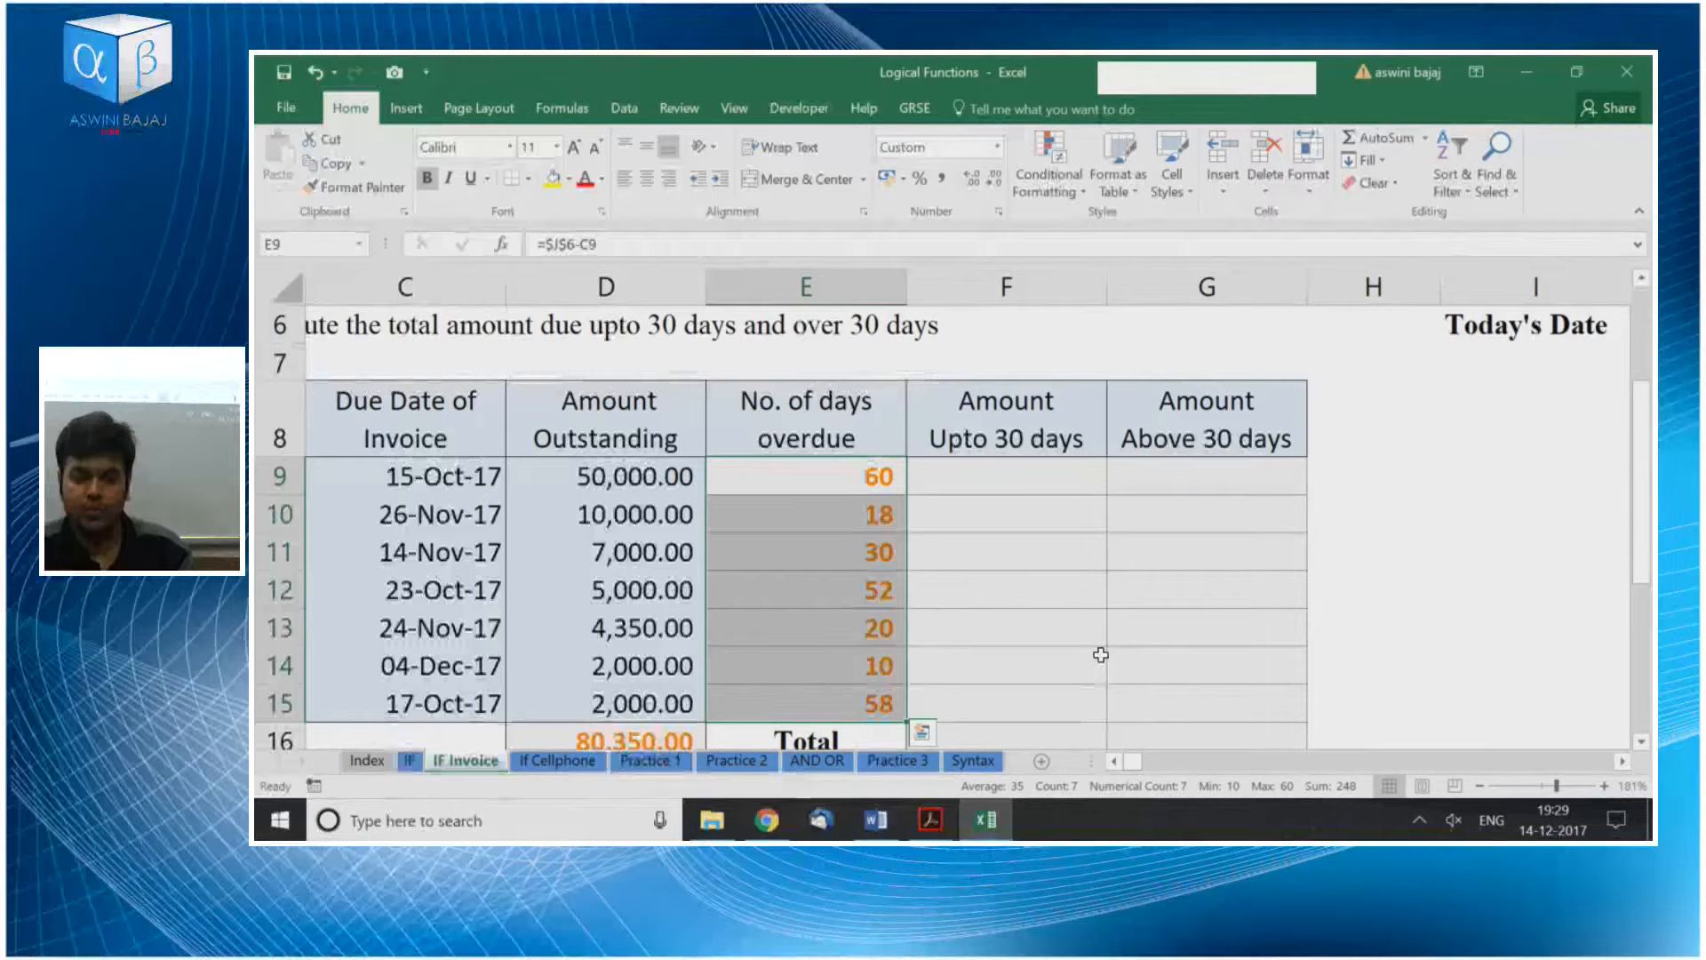
Check the cell references of each days overdue formula in E9 through E15
key(Up)
key(Down)
key(F2)
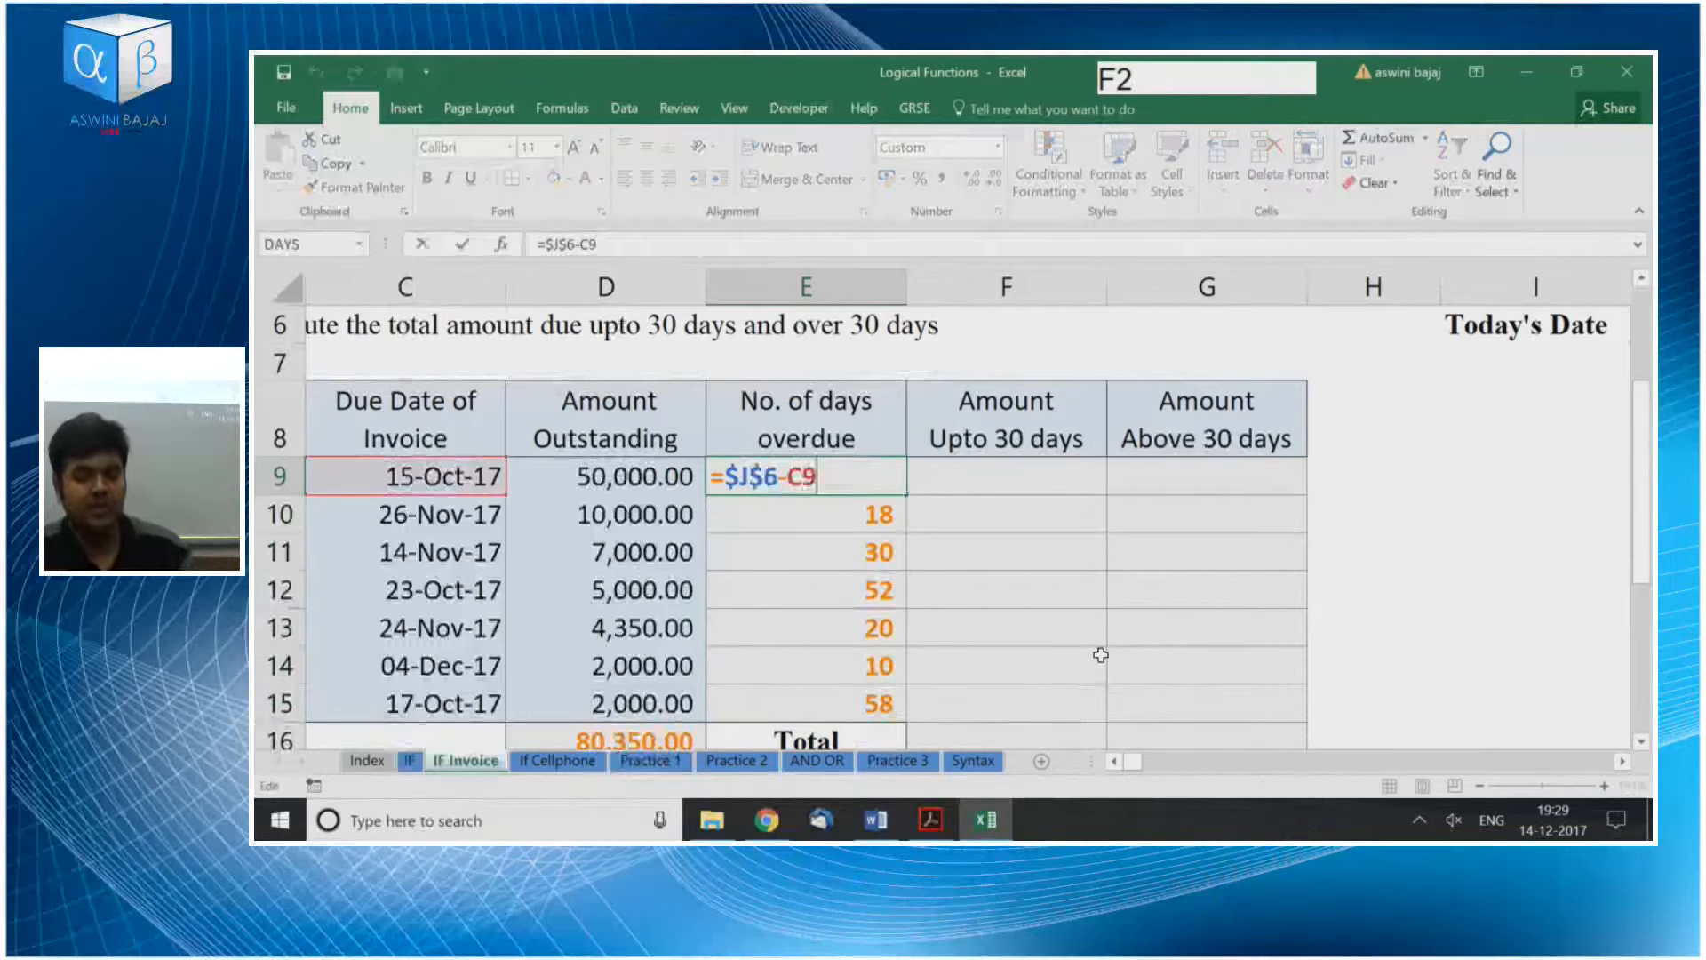
scroll(1101, 655, right, 2)
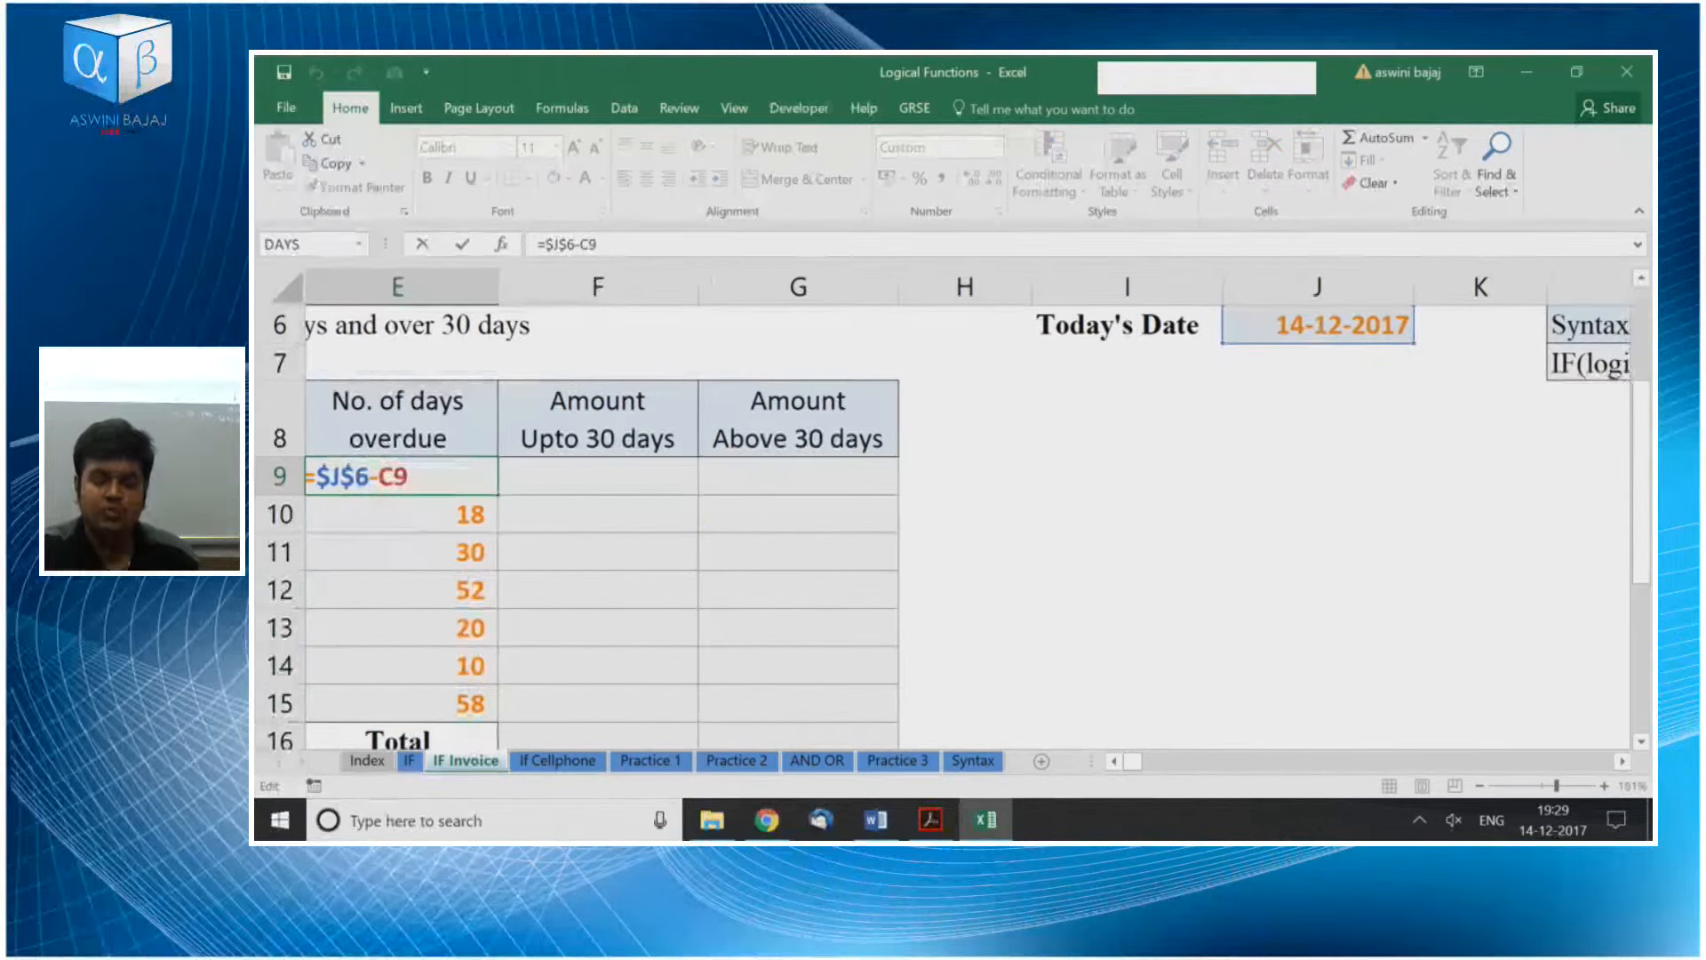
scroll(815, 504, left, 2)
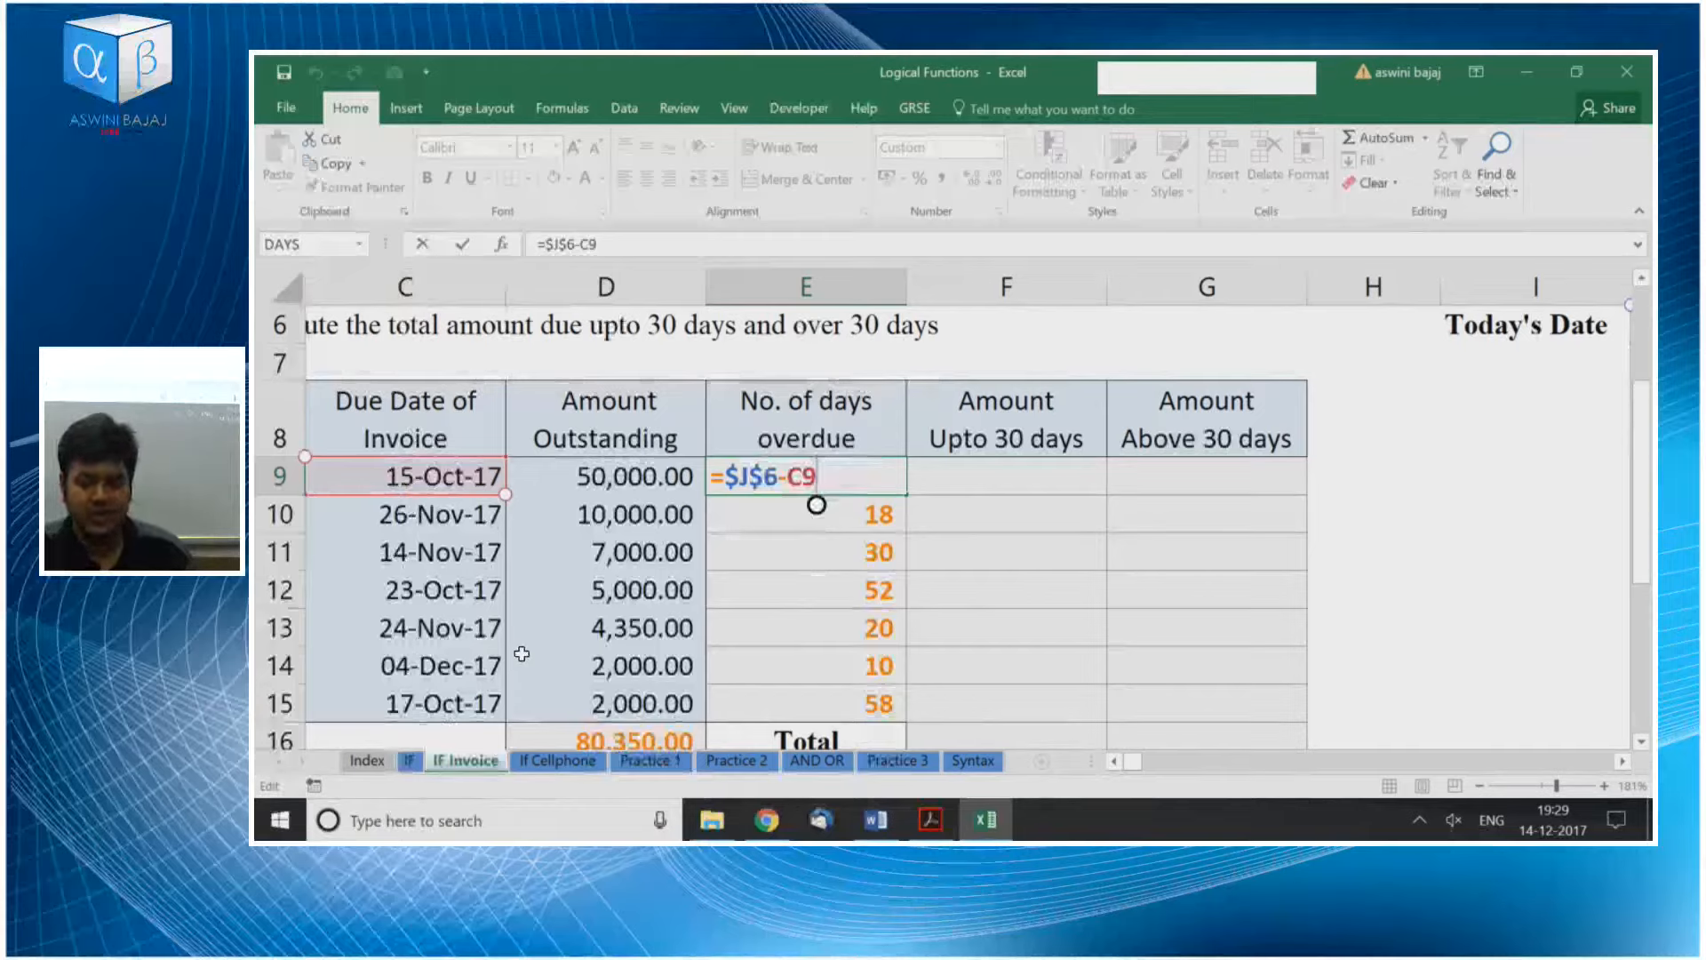
key(KP_Enter)
key(F2)
key(KP_Enter)
key(F2)
key(KP_Enter)
key(F2)
key(KP_Enter)
key(F2)
key(KP_Enter)
key(F2)
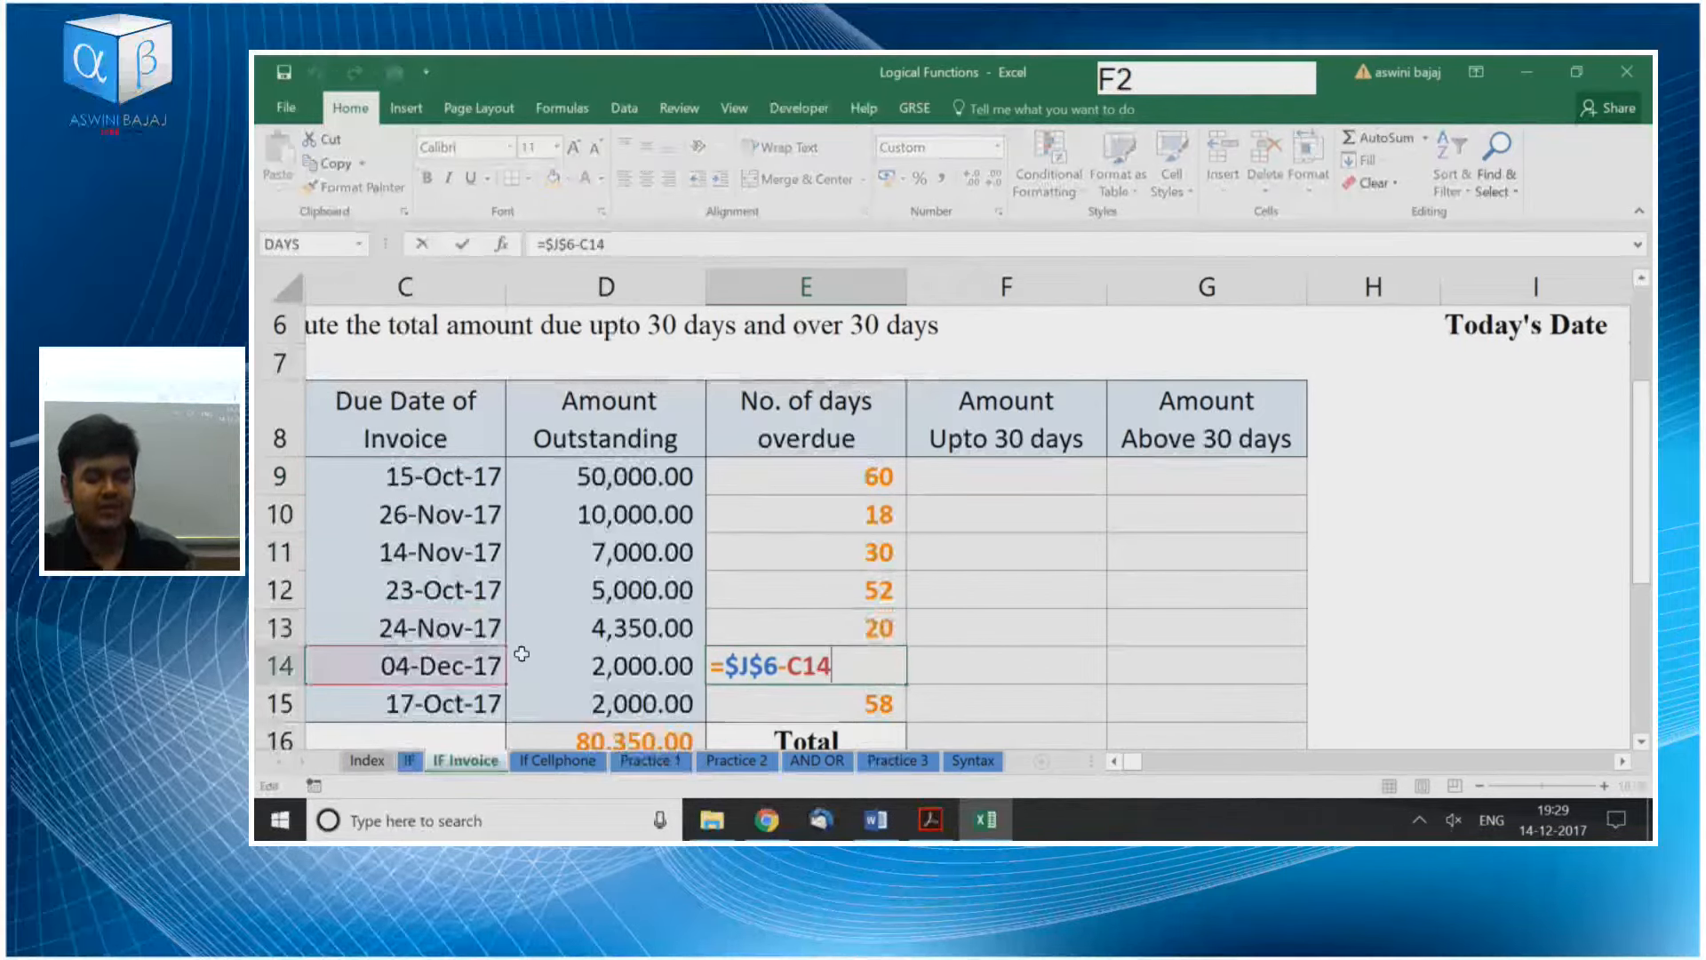
key(KP_Enter)
key(F2)
key(KP_Enter)
Look across the first invoice's row from its invoice number to the two amount columns, ending at F9
key(Up)
key(Up)
key(Up)
key(Up)
key(Up)
key(Up)
key(Up)
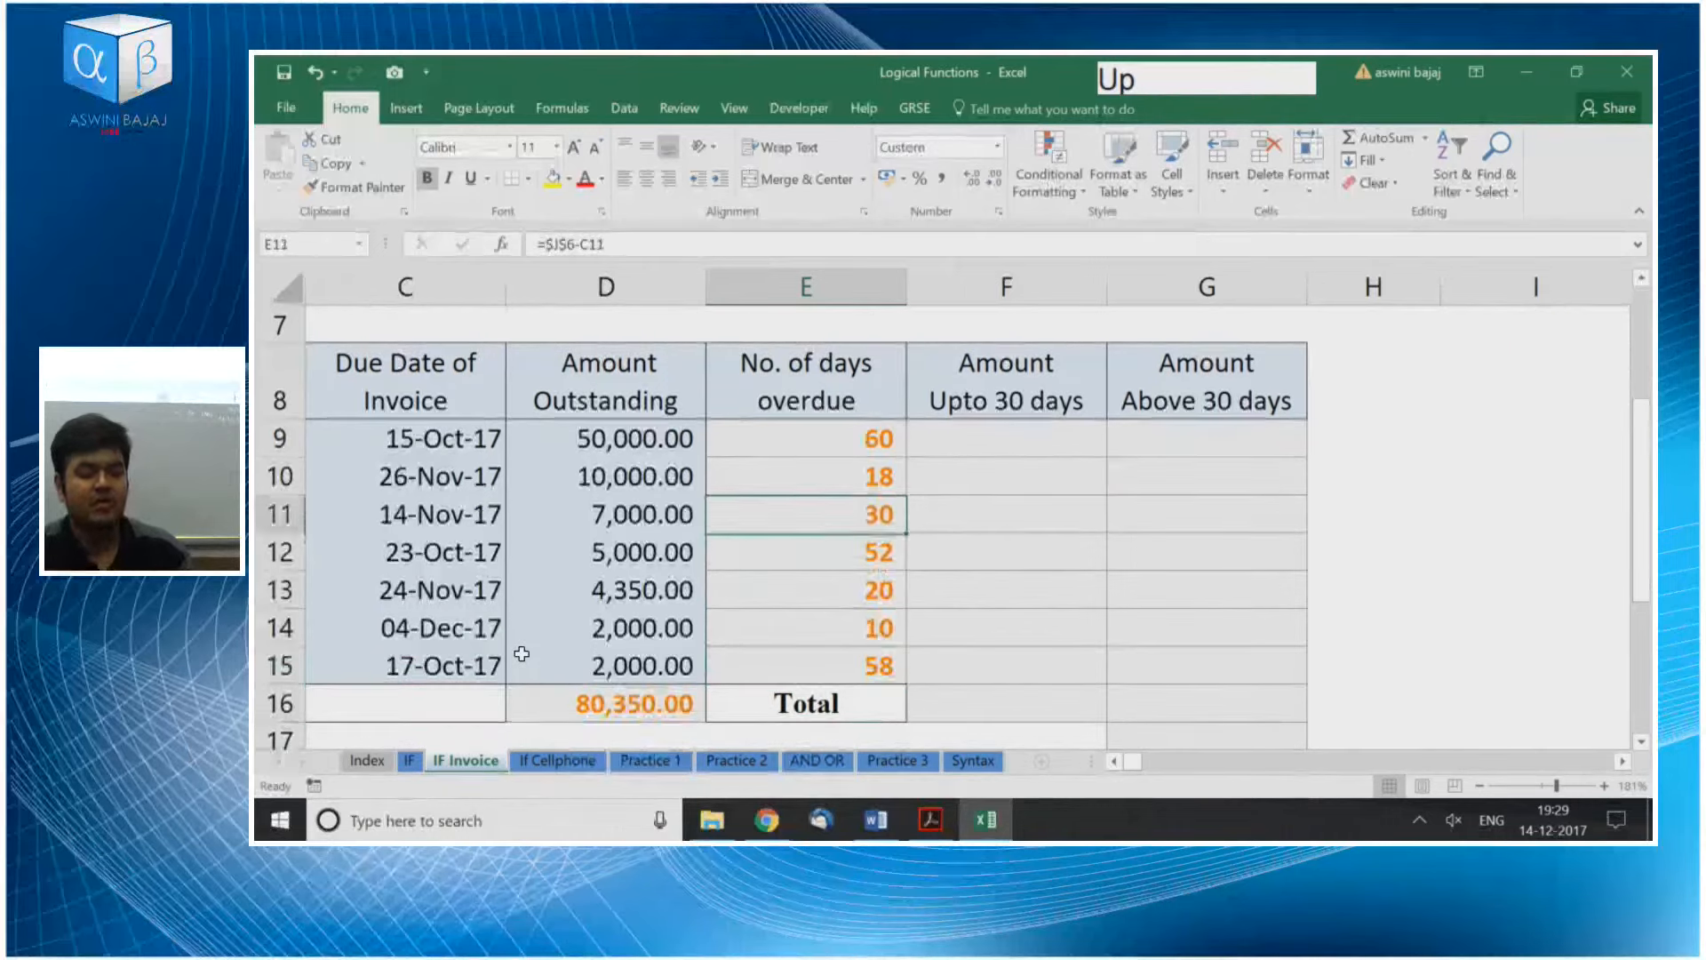
key(Left)
key(Left)
key(Left)
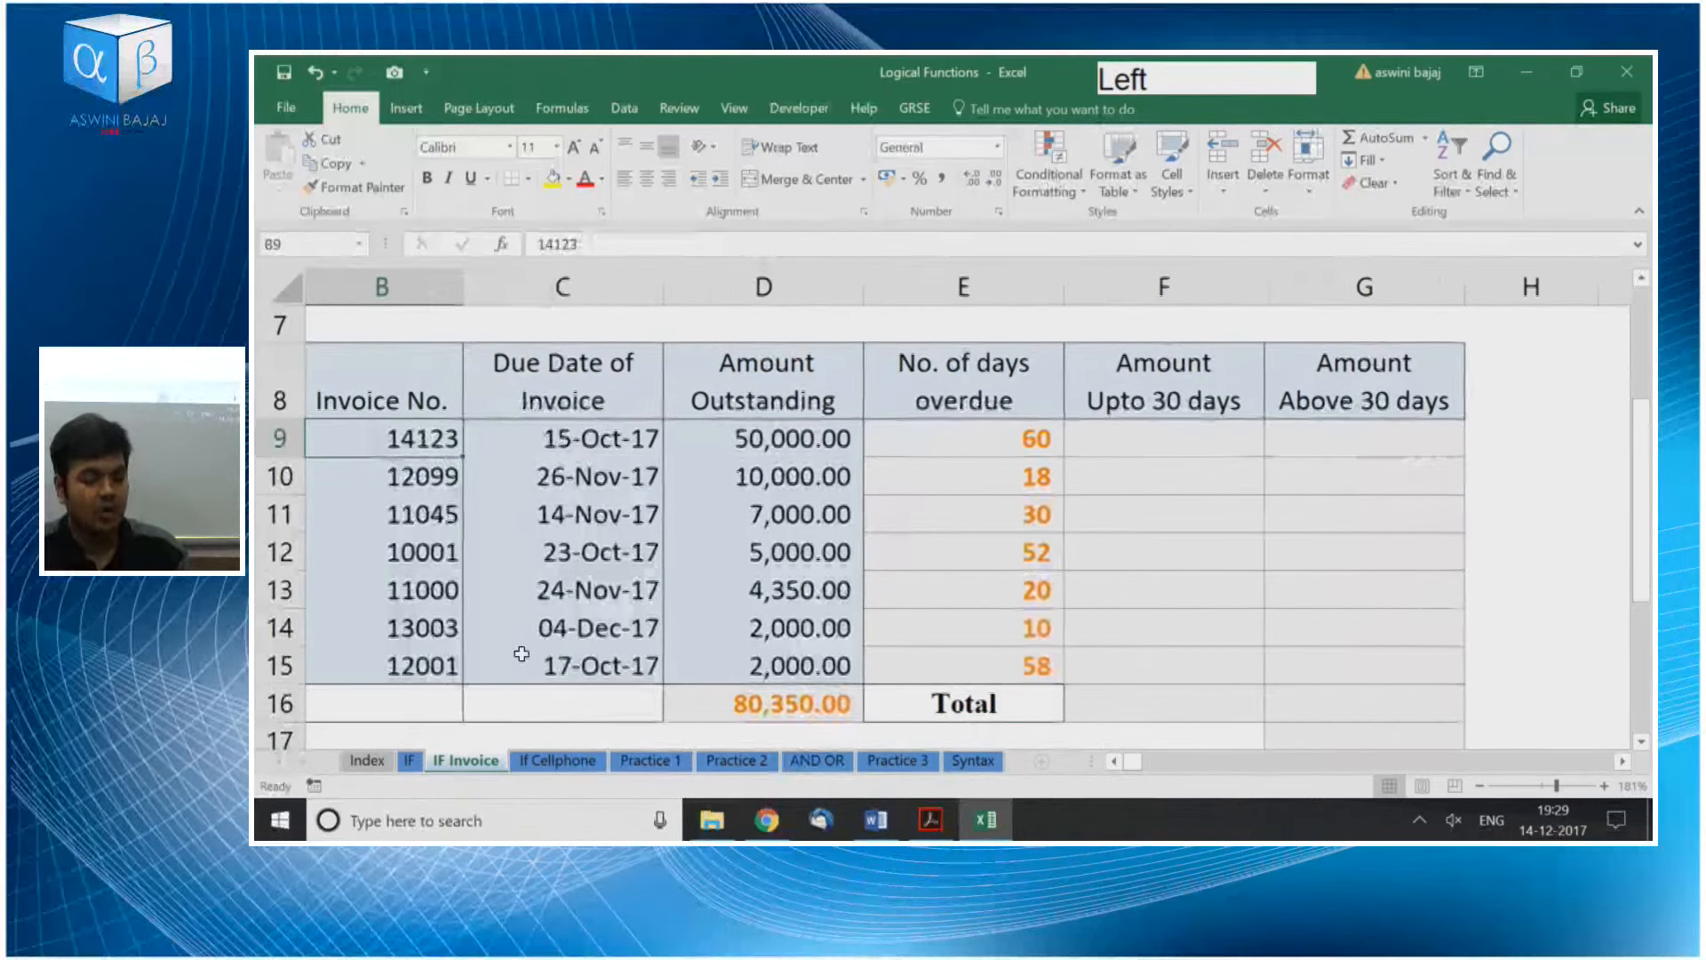
key(Right)
key(Right)
key(Right)
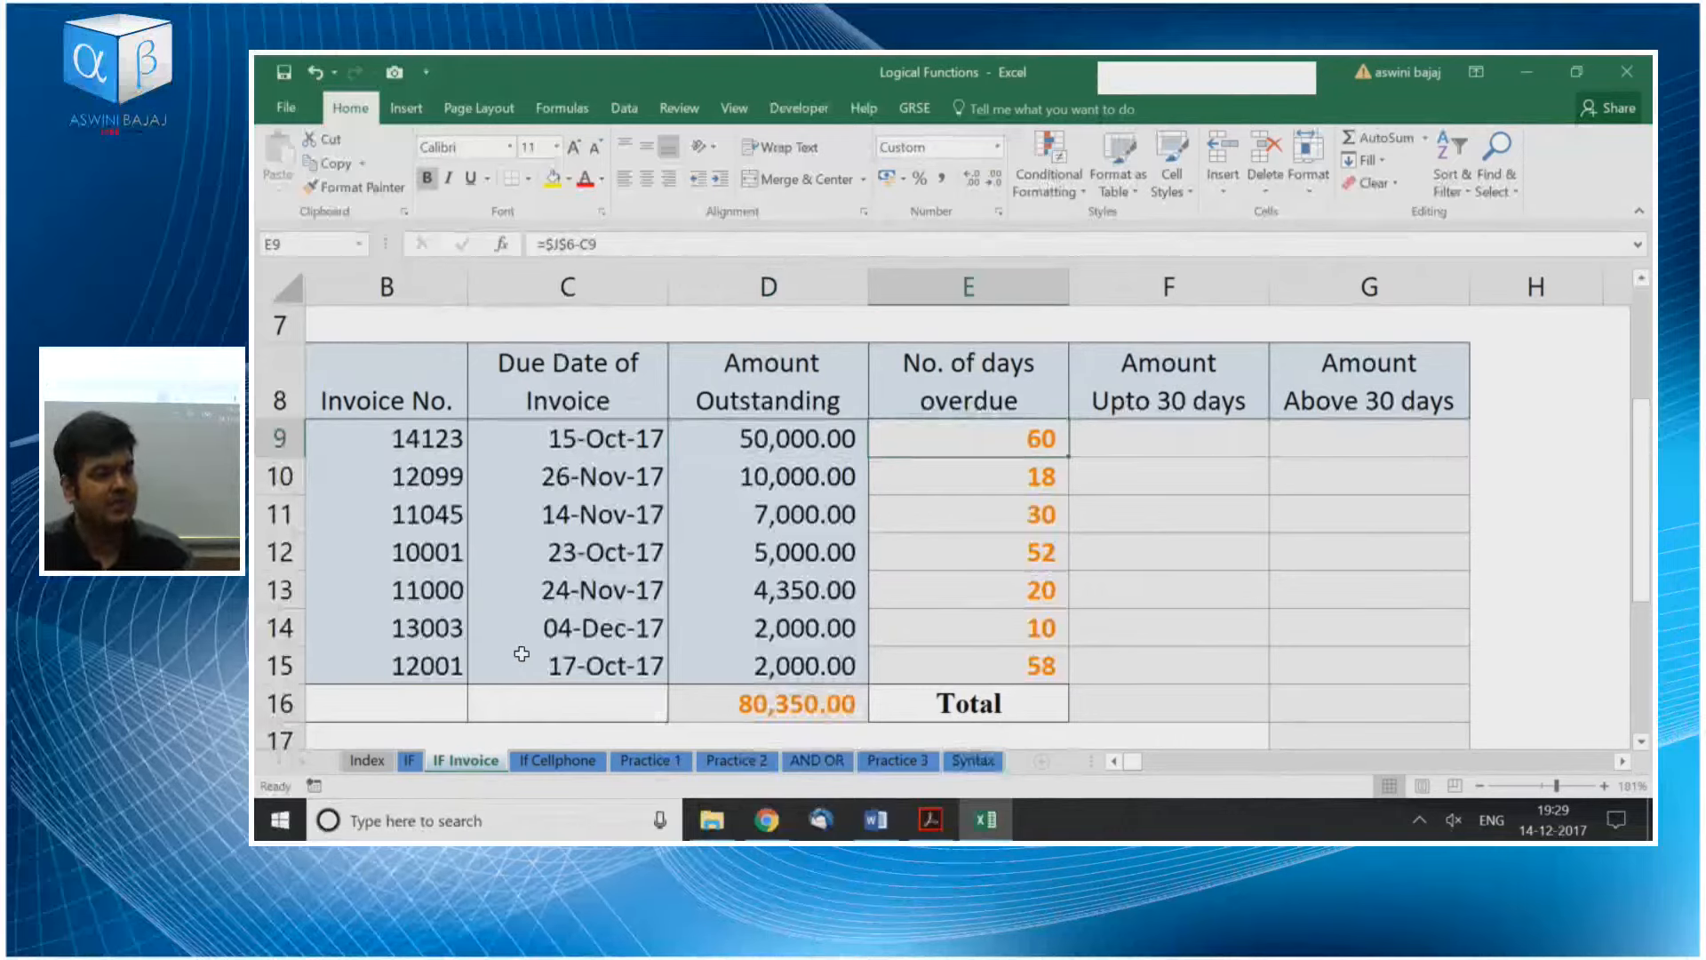
key(Right)
key(Right)
key(Right)
key(Left)
key(Left)
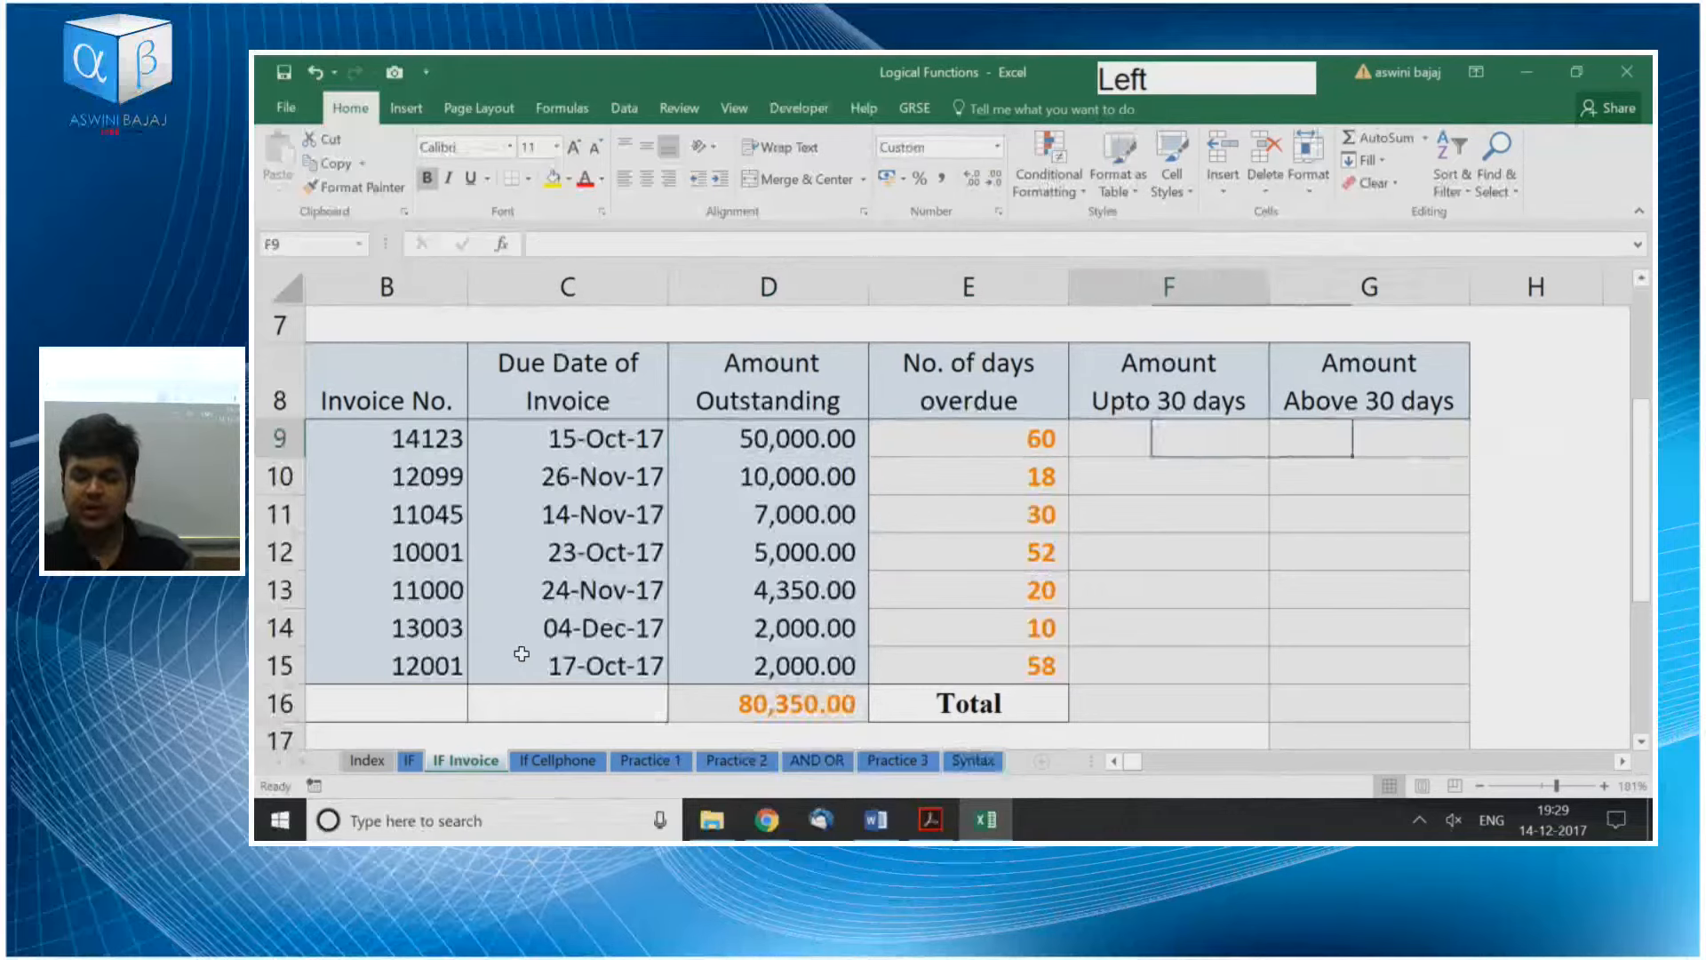
Enter =IF(E9<=30,D9,0) in F9 to show the outstanding amount when the invoice is overdue up to 30 days
scroll(522, 654, up, 3)
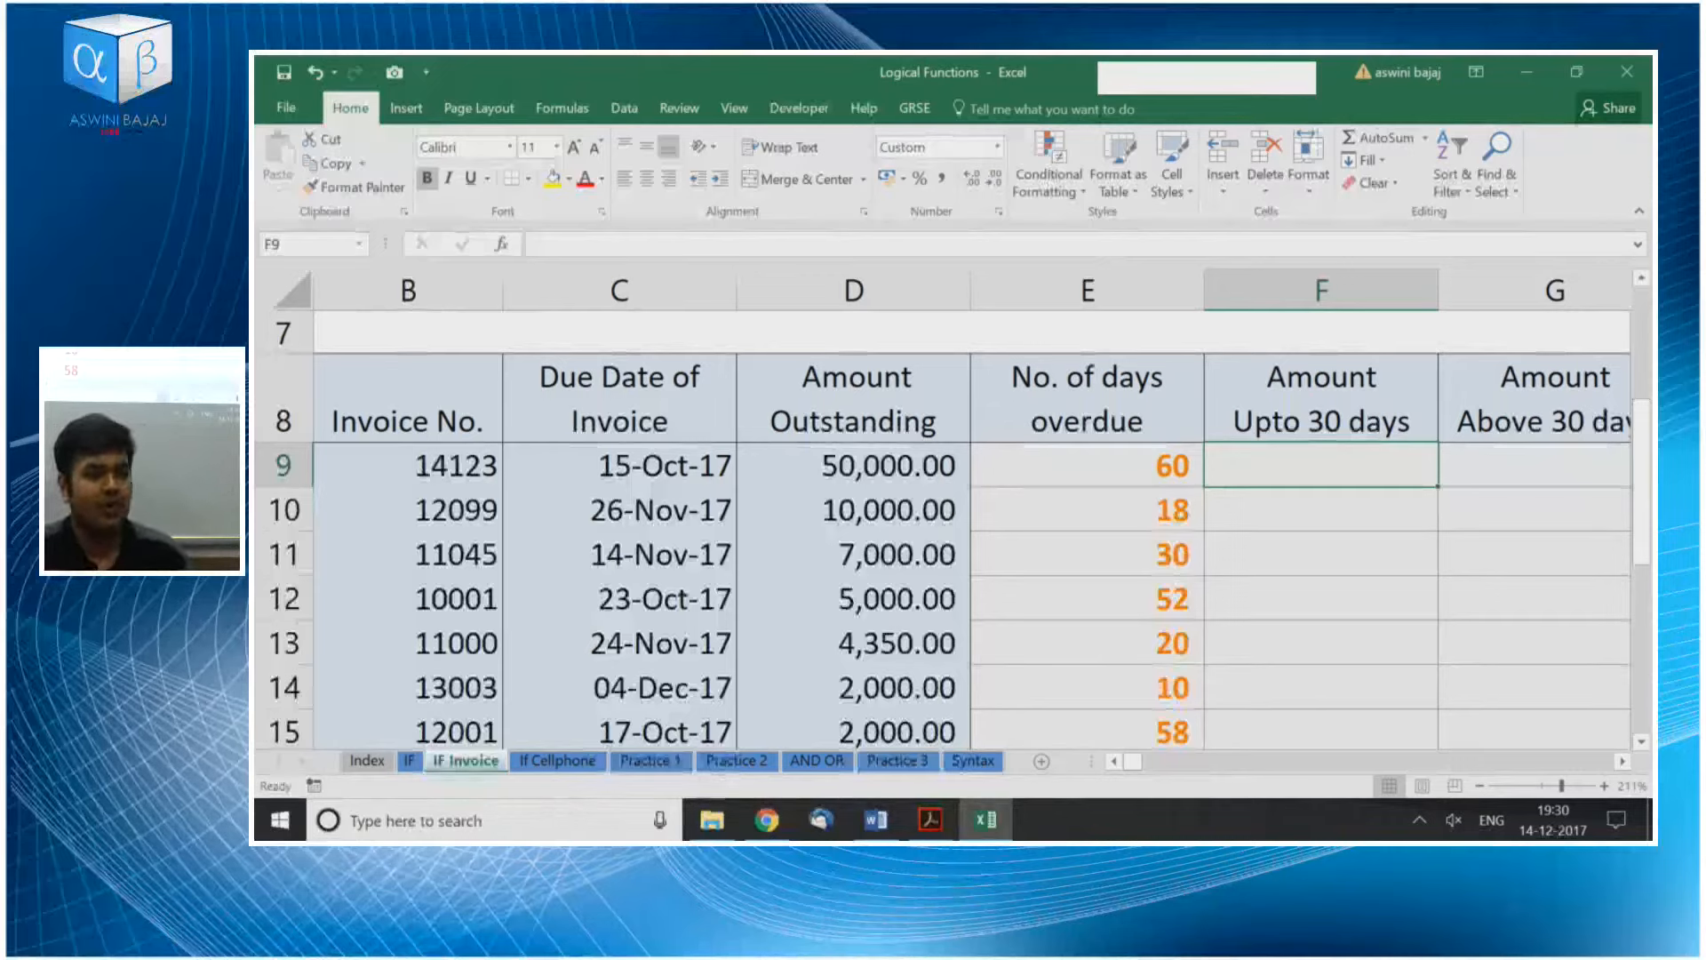
text(=if)
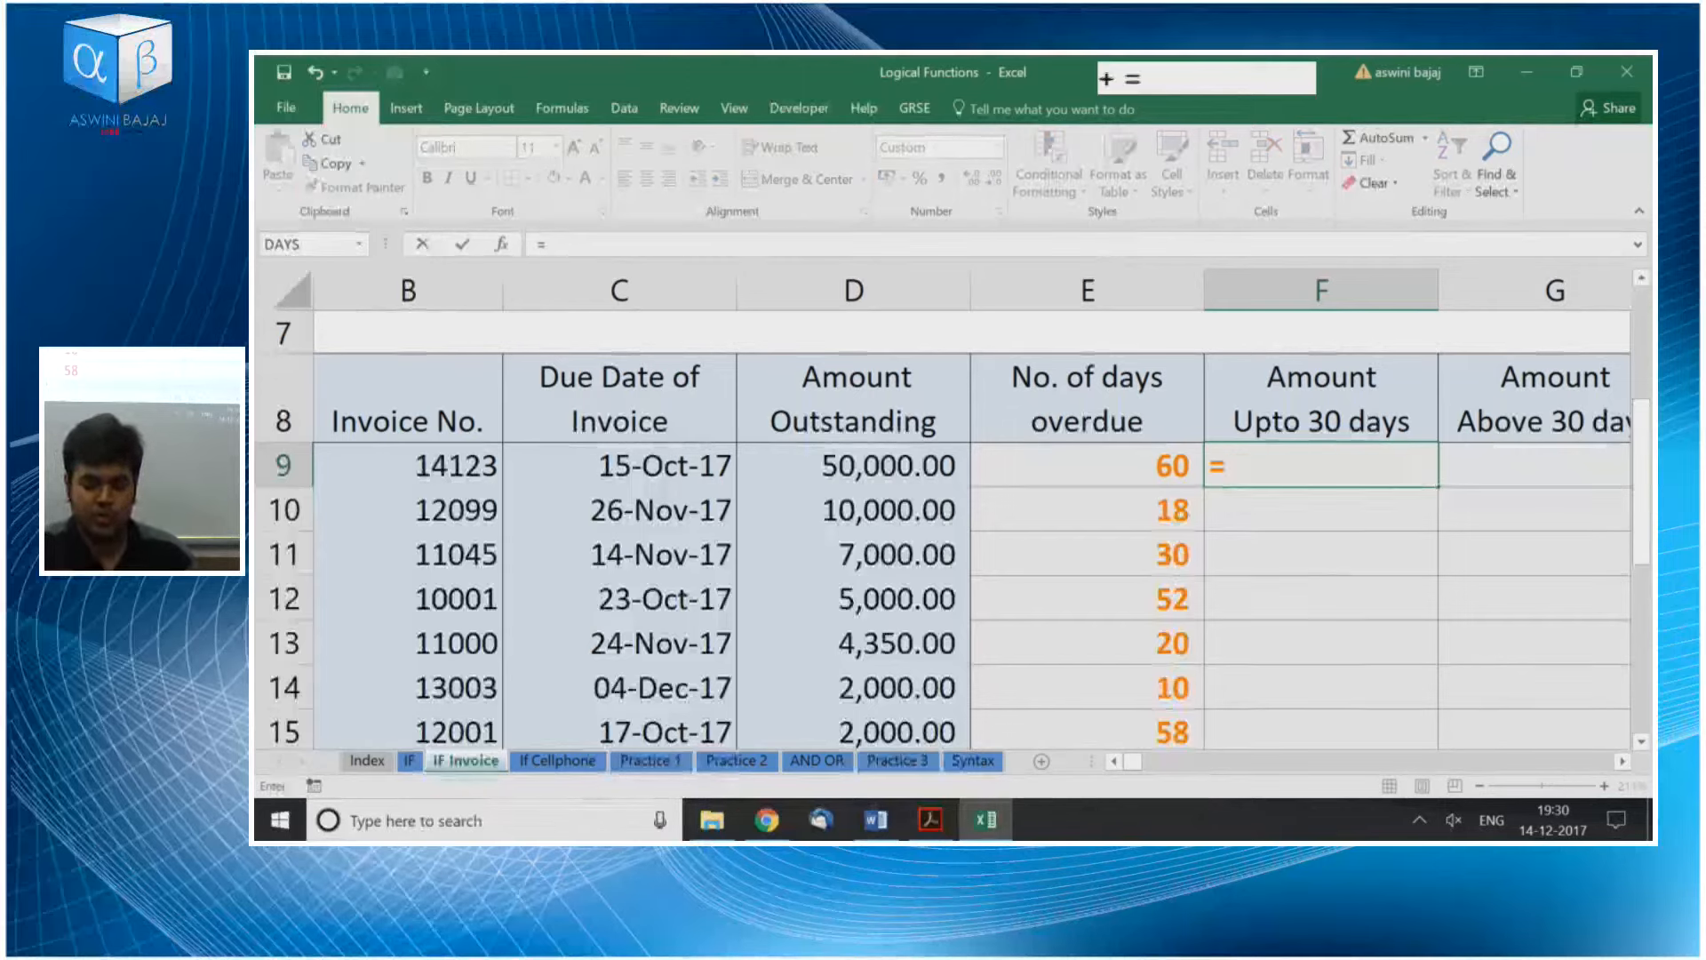
key(Tab)
key(Left)
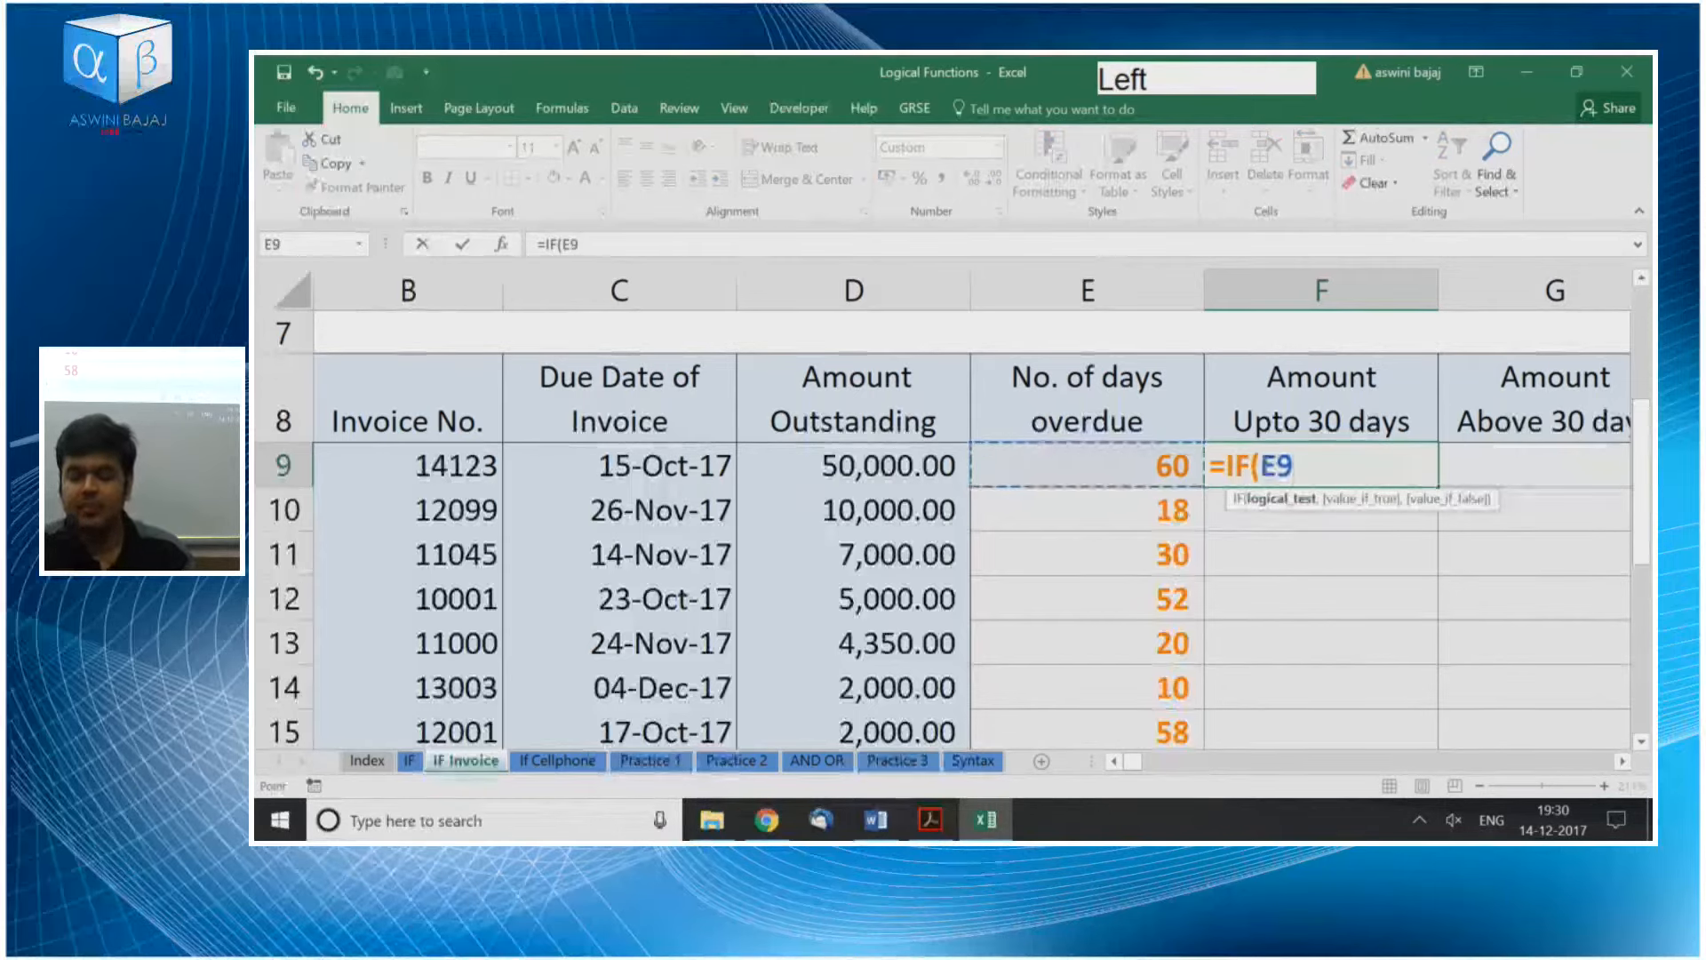
text(<=)
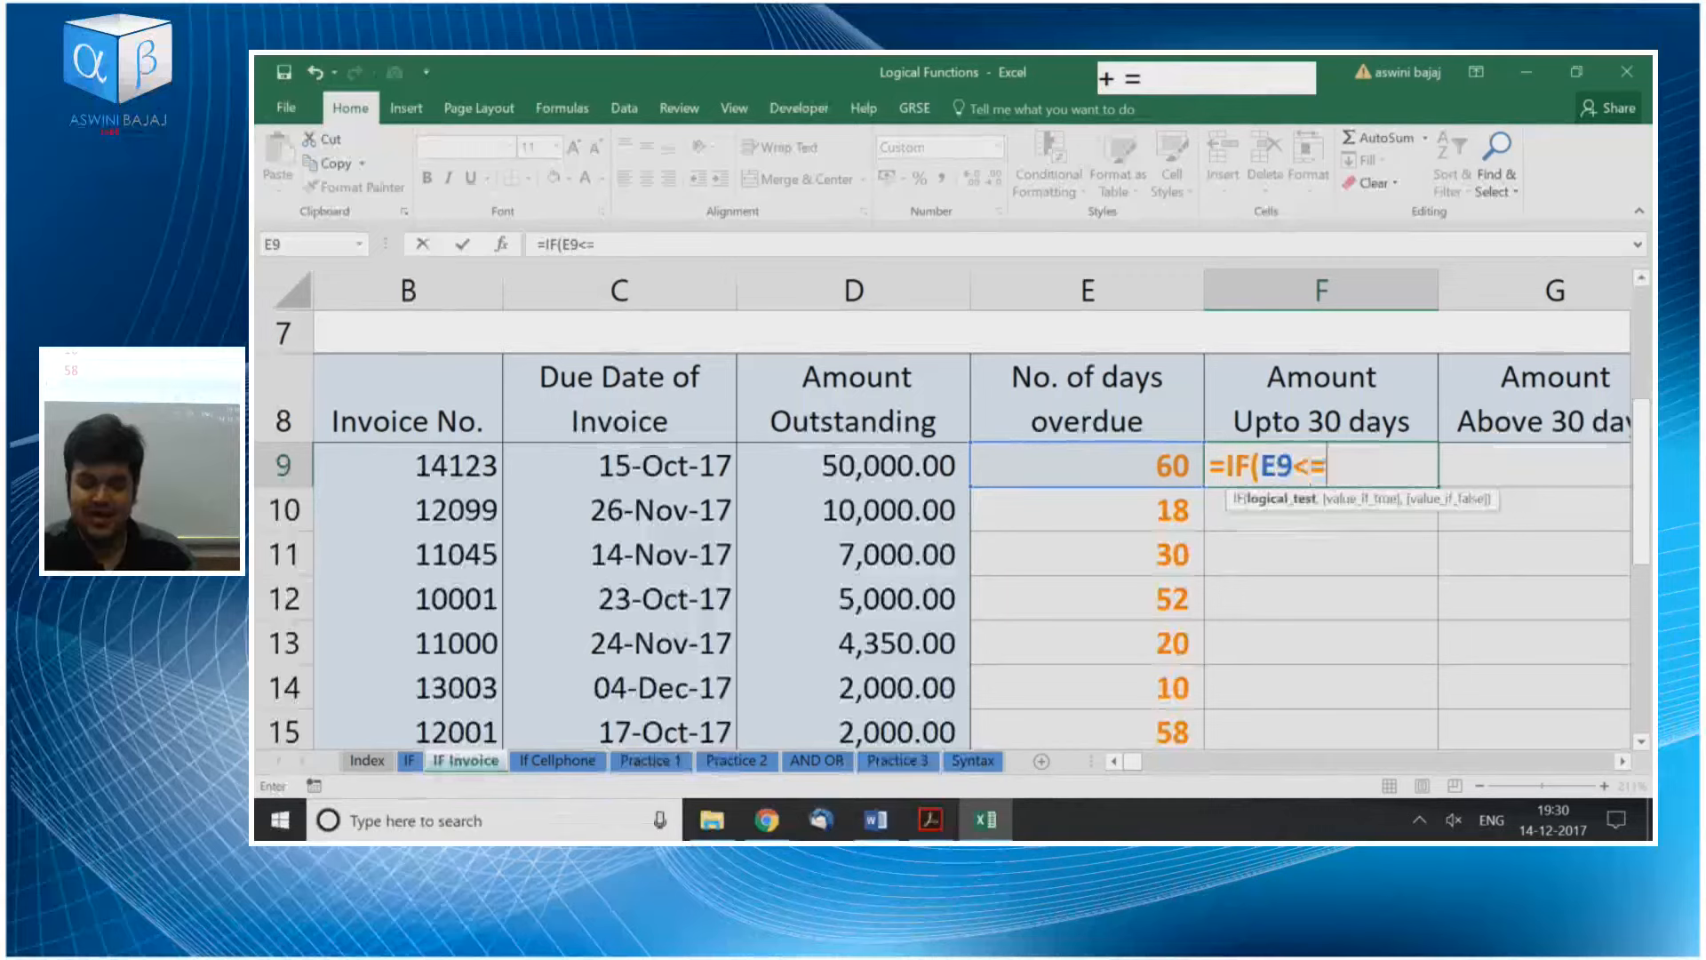
text(30,)
key(Left)
key(Left)
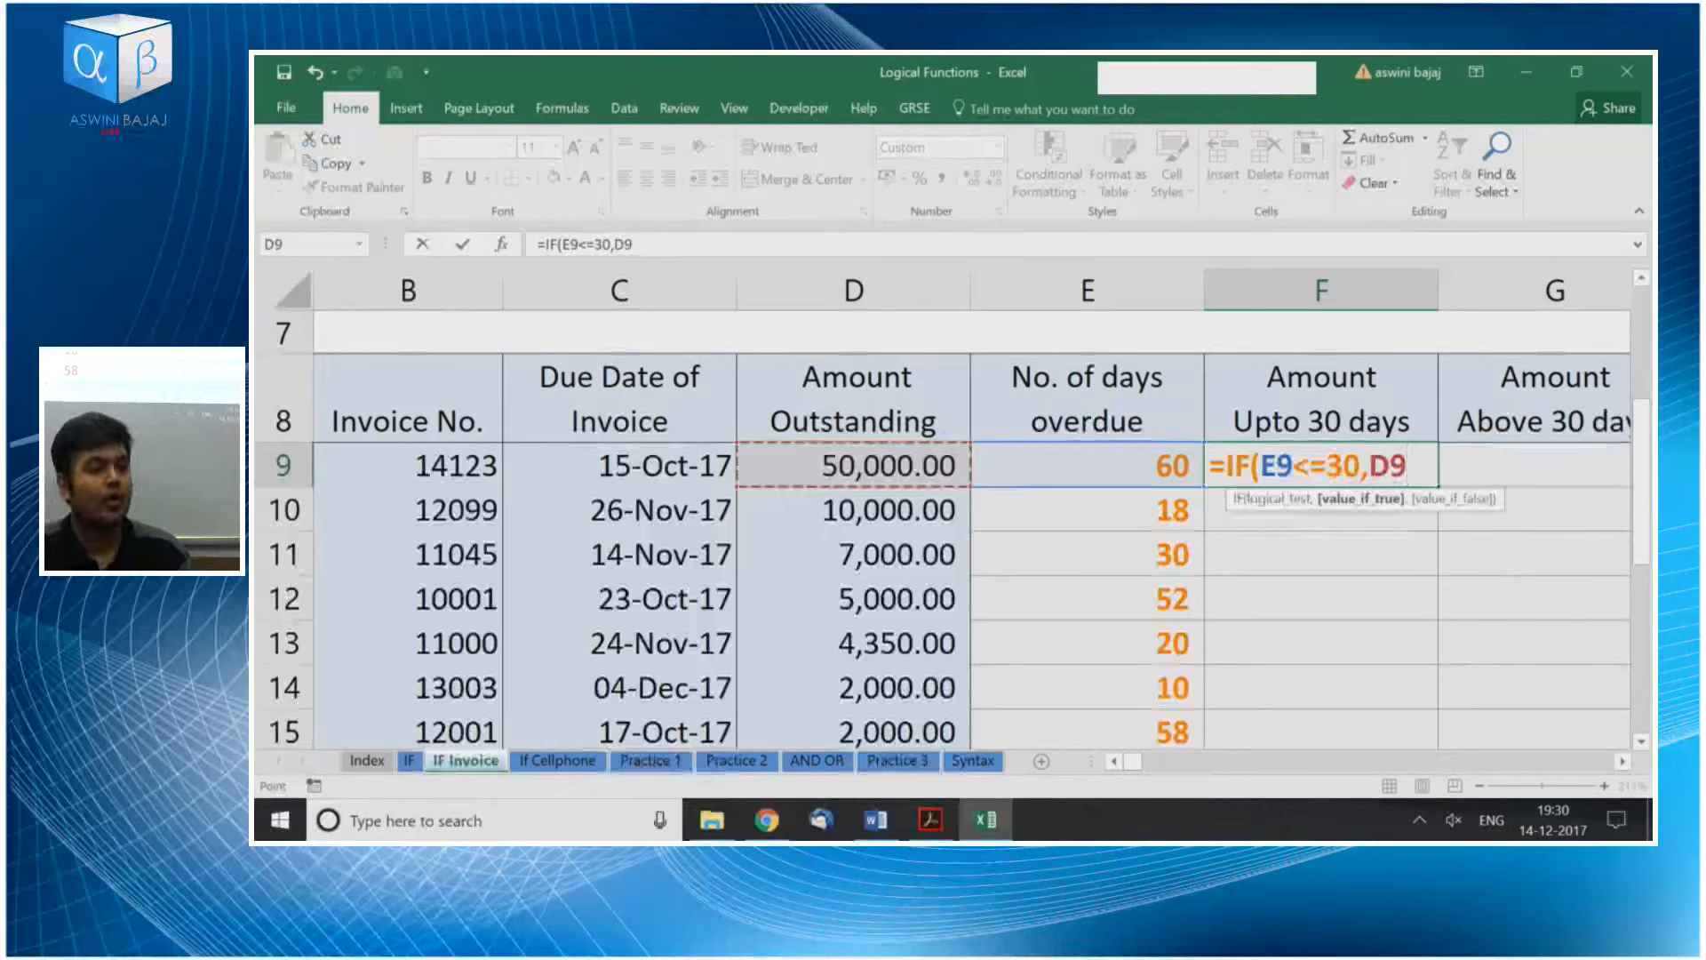
text(,0)
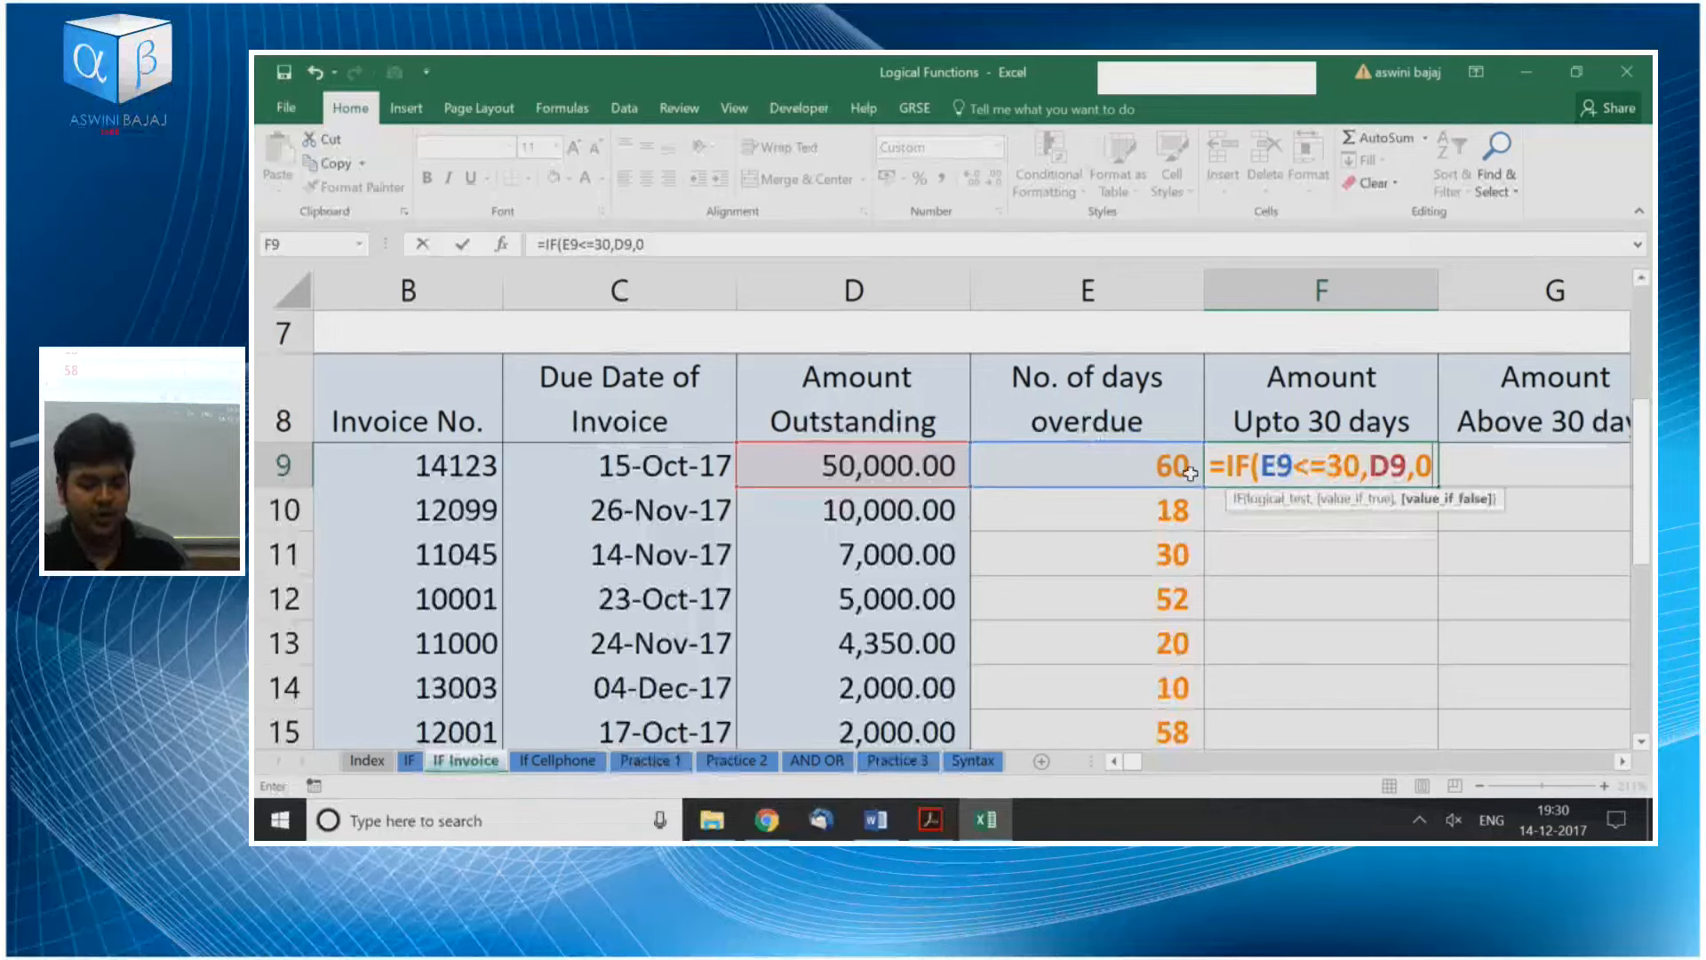
drag(1265, 466, 1411, 472)
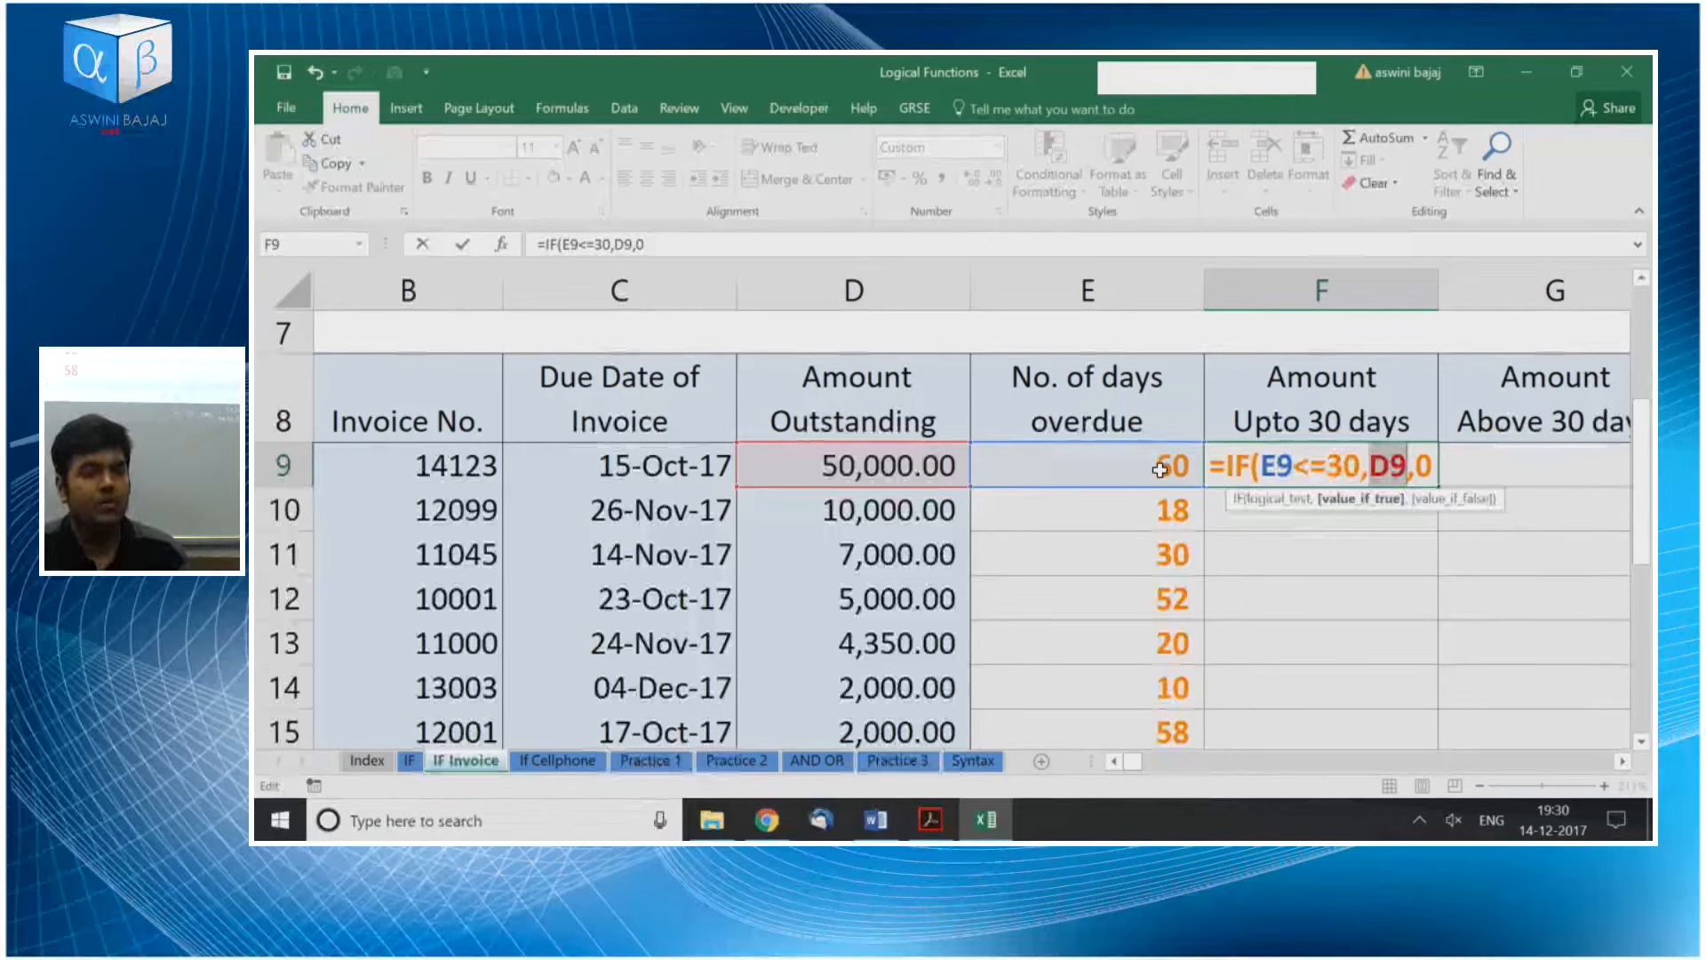
drag(1436, 466, 1419, 466)
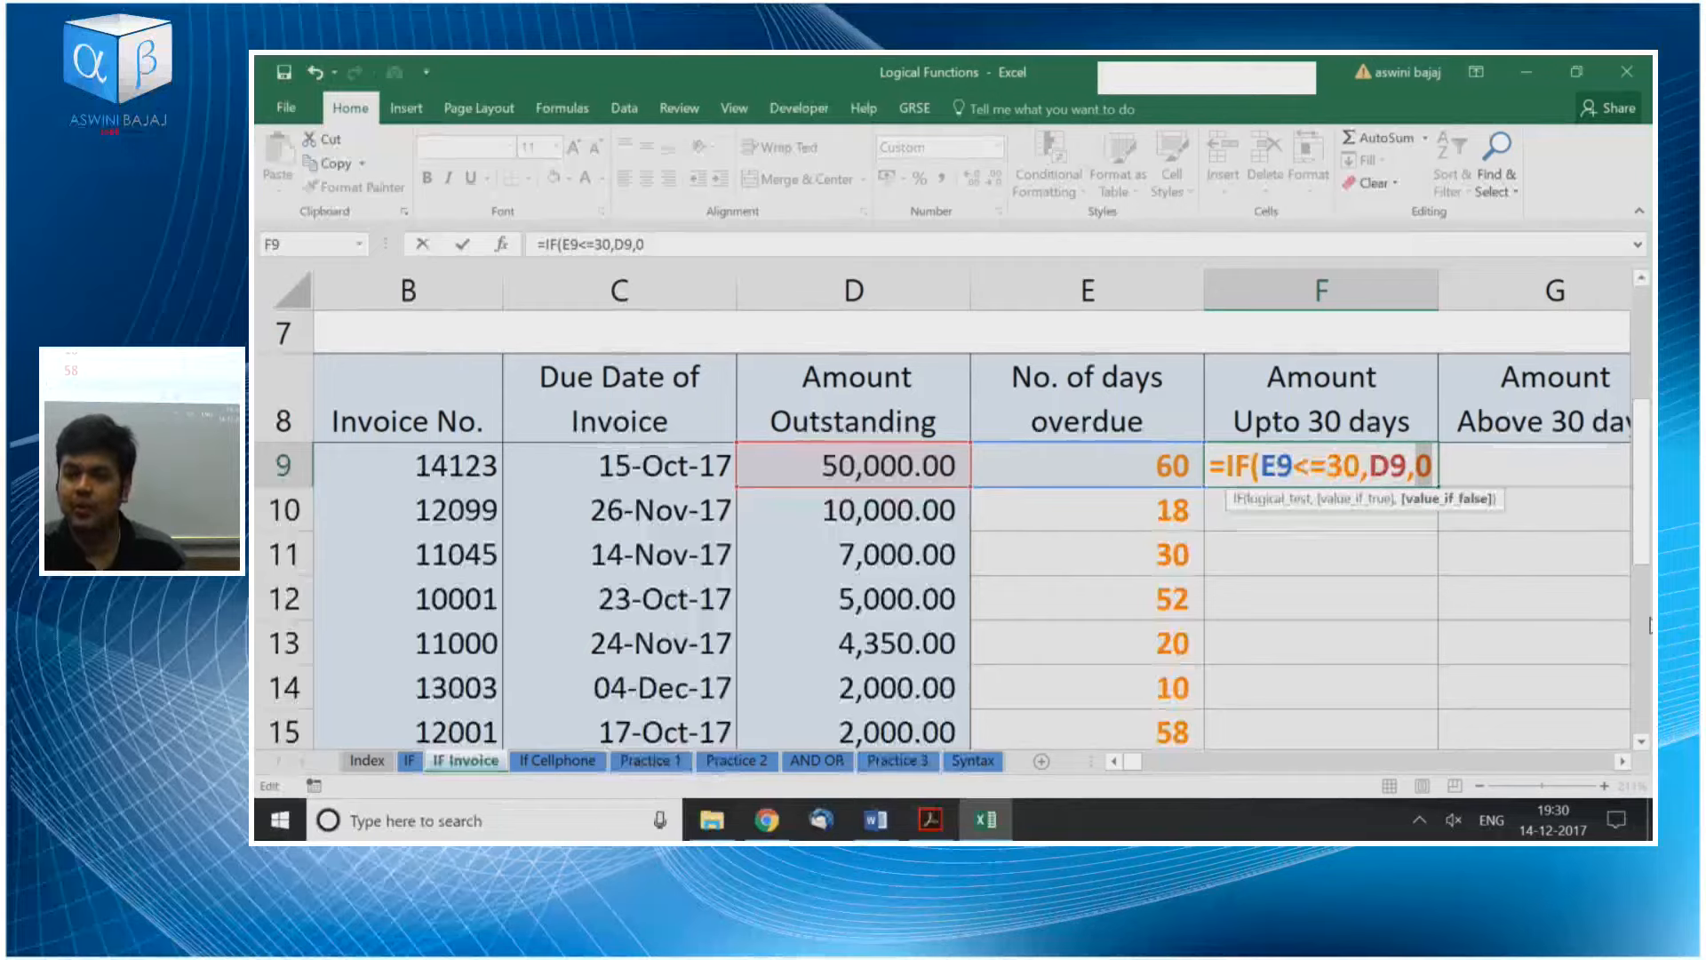
key(Return)
Fill the Amount Upto 30 days formula down from F9 through F15
key(ctrl+Down)
key(ctrl+shift+Up)
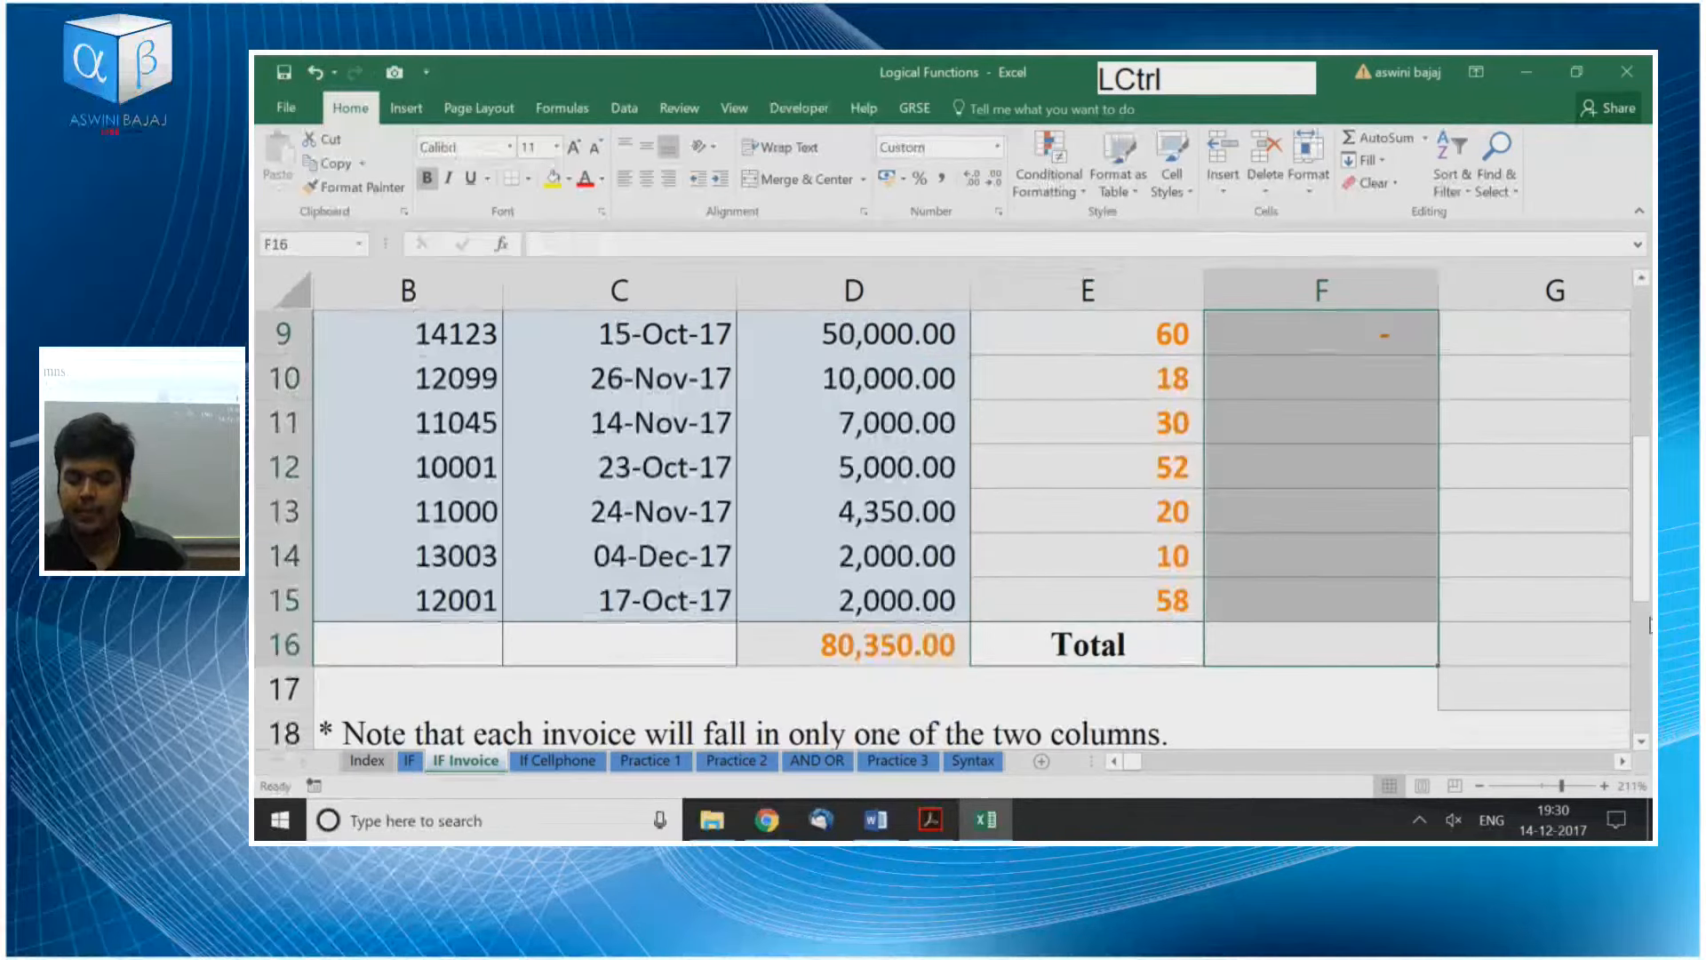
key(Up)
key(ctrl+shift+Up)
key(ctrl+d)
key(ctrl+Up)
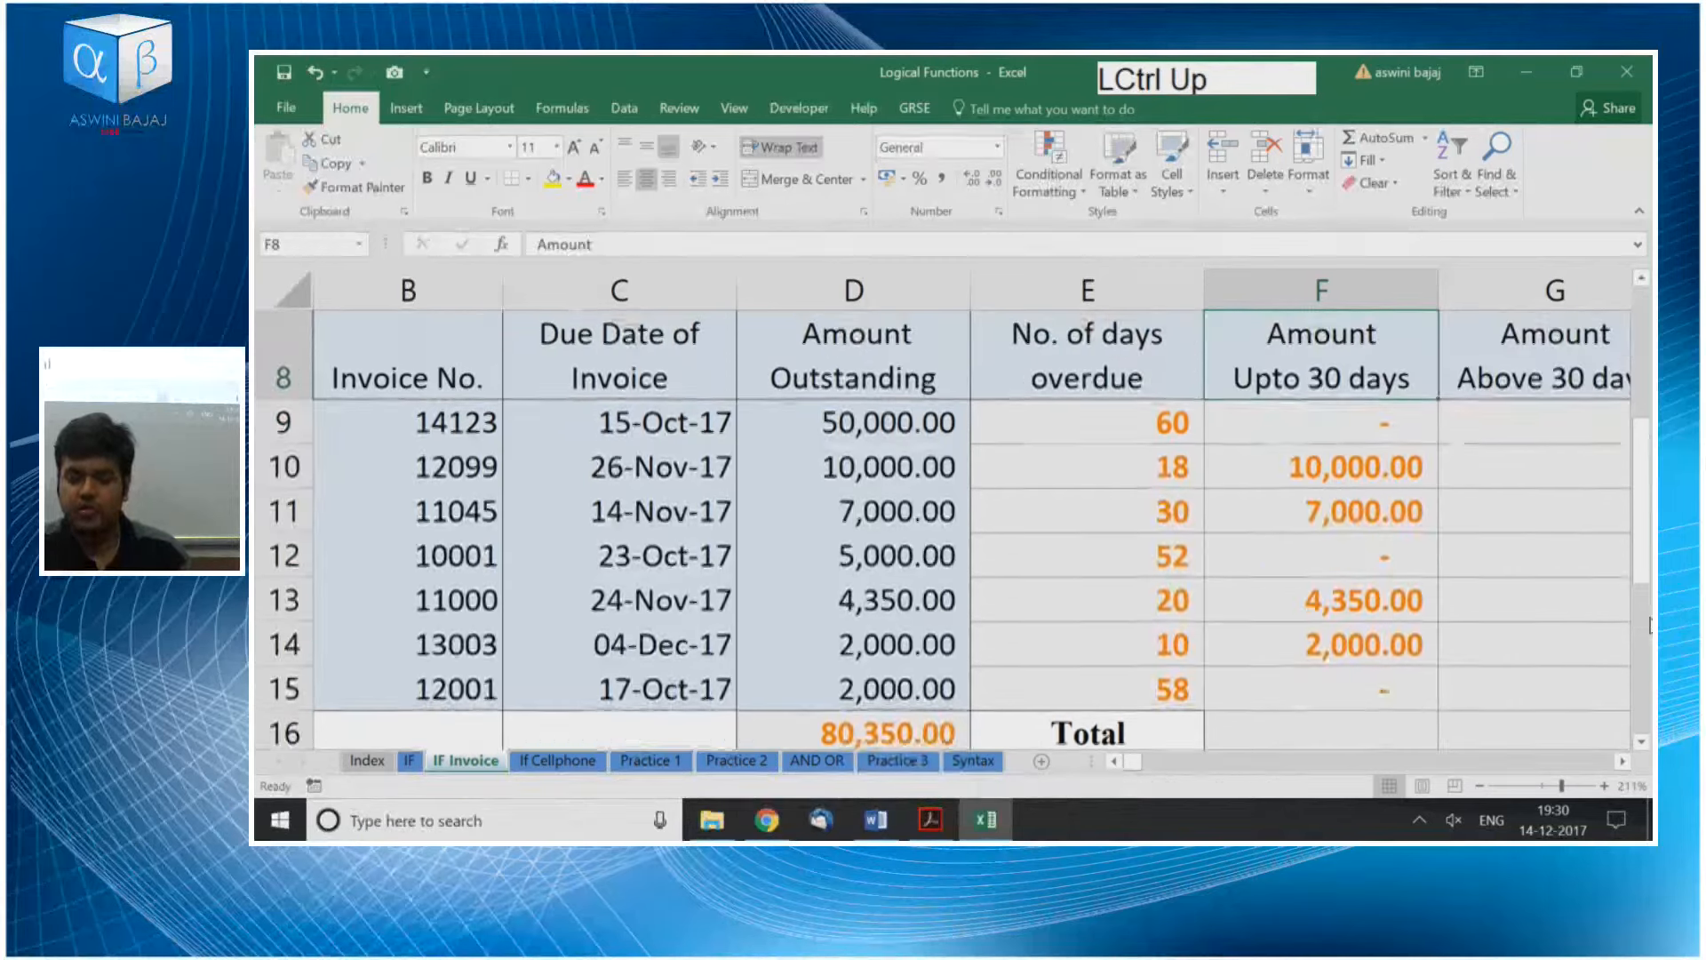
Check the filled Amount Upto 30 days results against the days overdue, row by row from row 9
key(Down)
key(Down)
key(Left)
key(Left)
key(Down)
key(Up)
key(Right)
key(shift)
key(shift+Down)
key(Down)
key(Down)
key(Down)
key(shift+Down)
key(Right)
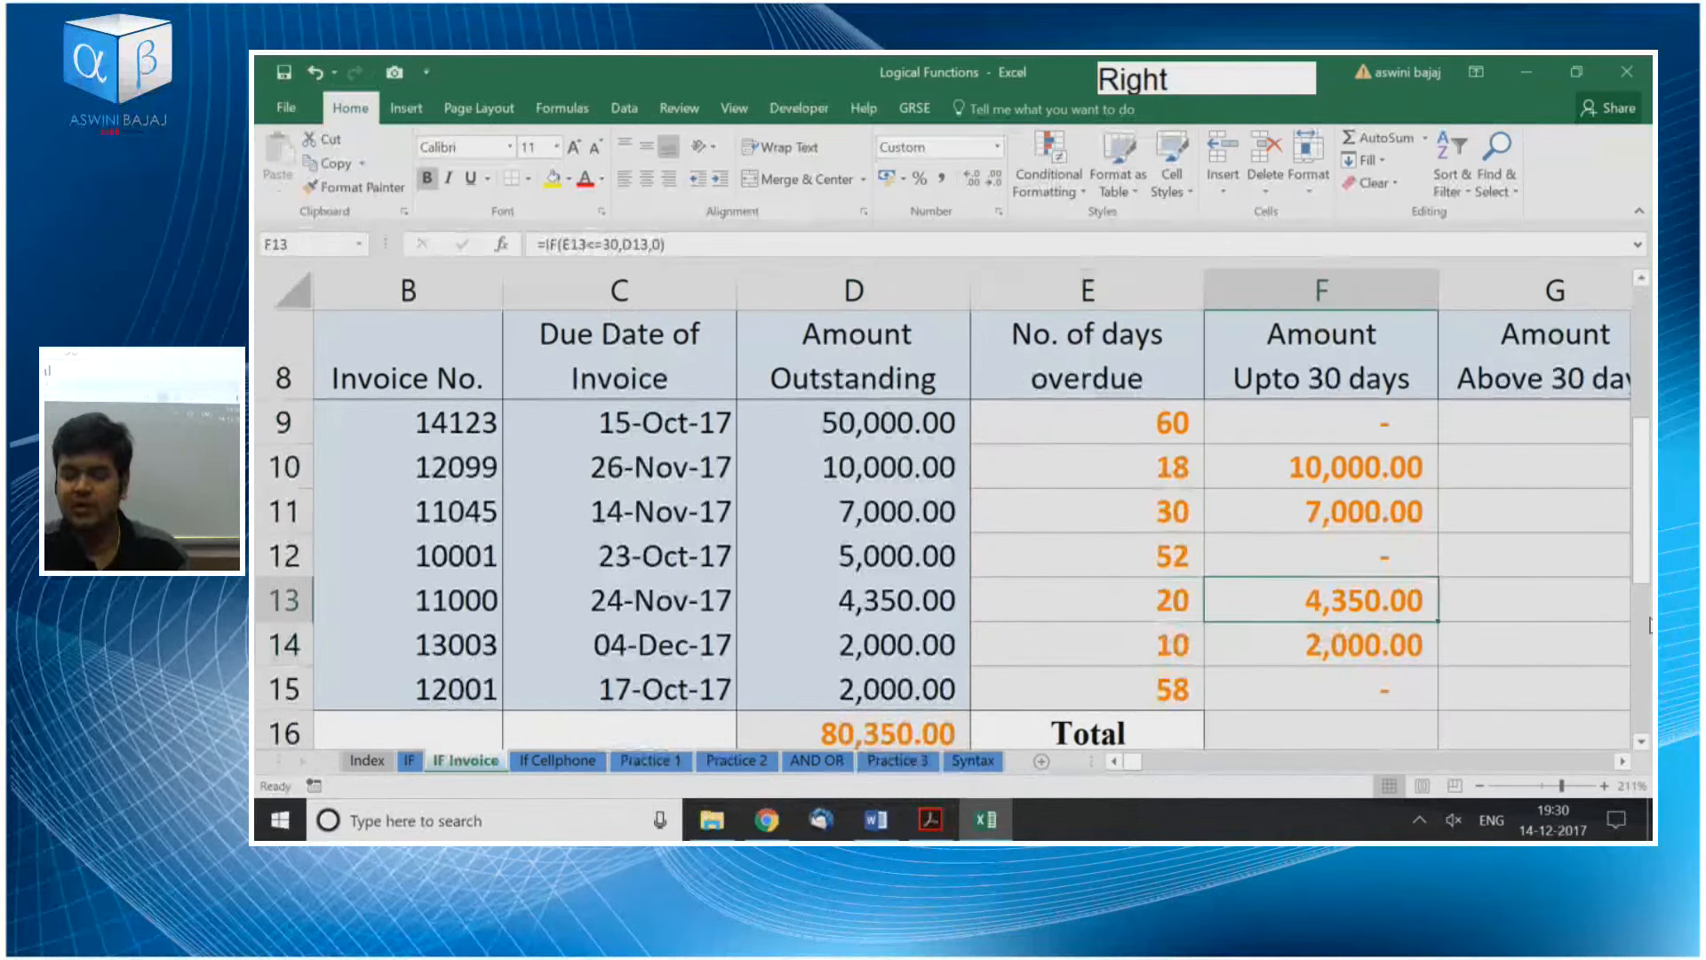
key(shift+Down)
key(shift+Down)
key(Up)
key(Left)
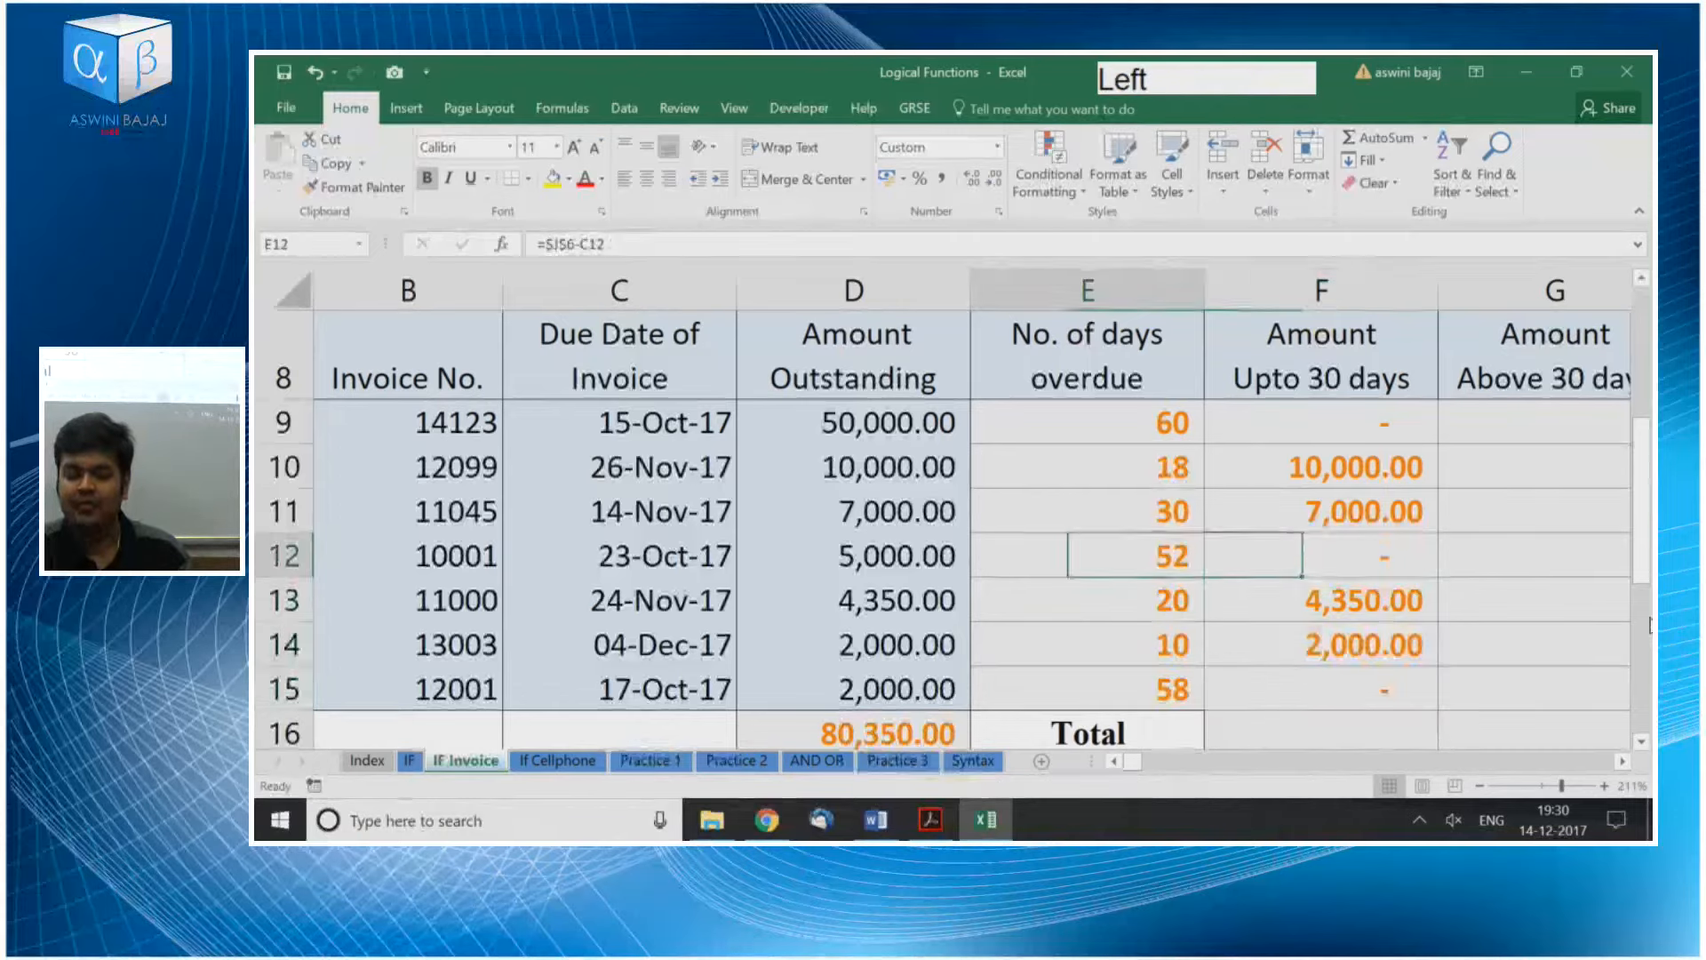
key(ctrl+Up)
key(Down)
key(Down)
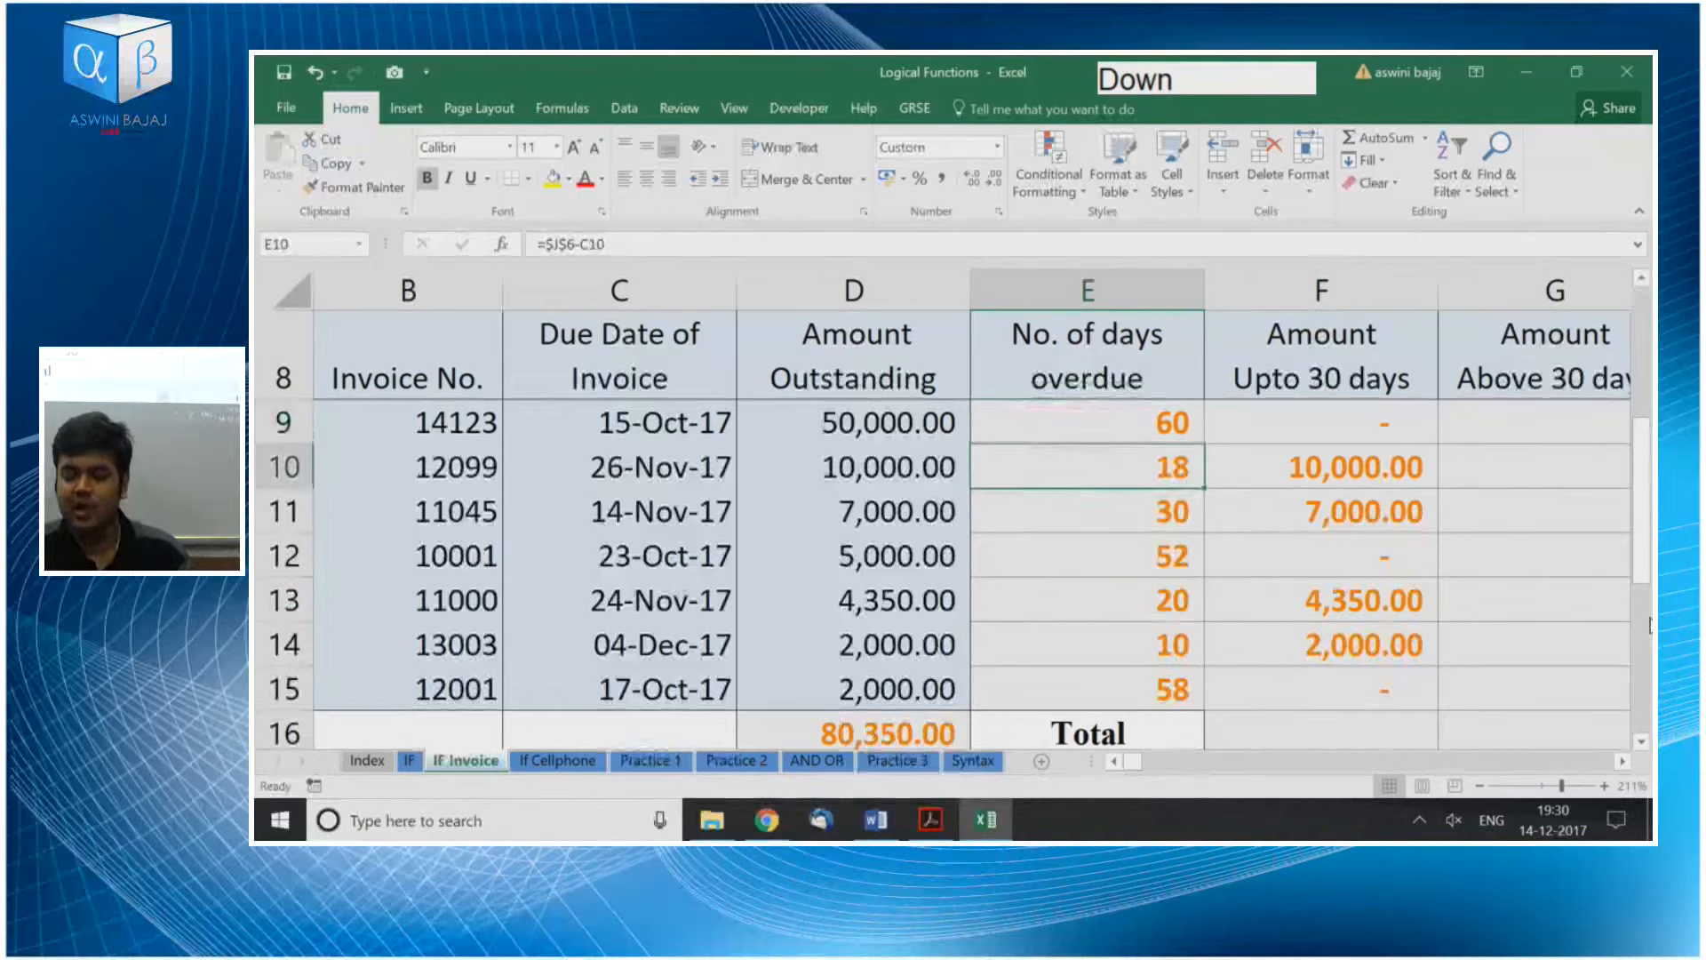
key(Down)
key(Down)
key(Right)
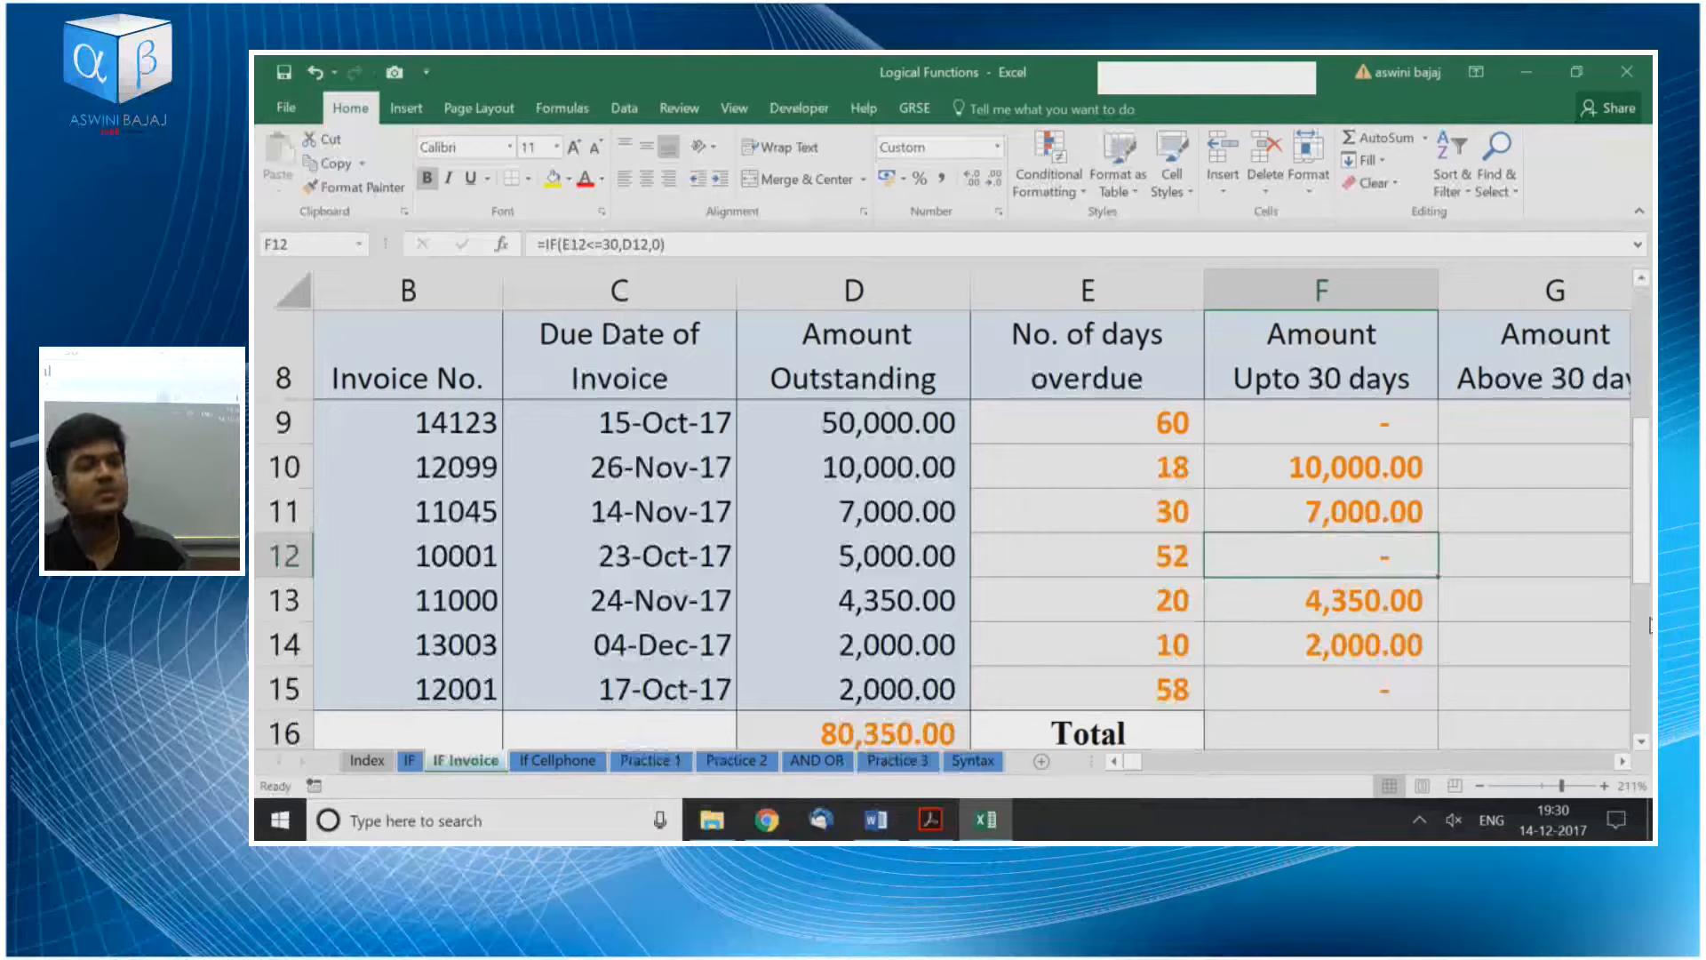
Enter =IF(E9>30,D9,0) in G9 to show the outstanding amount when the invoice is more than 30 days overdue
key(ctrl+Up)
key(Right)
key(Down)
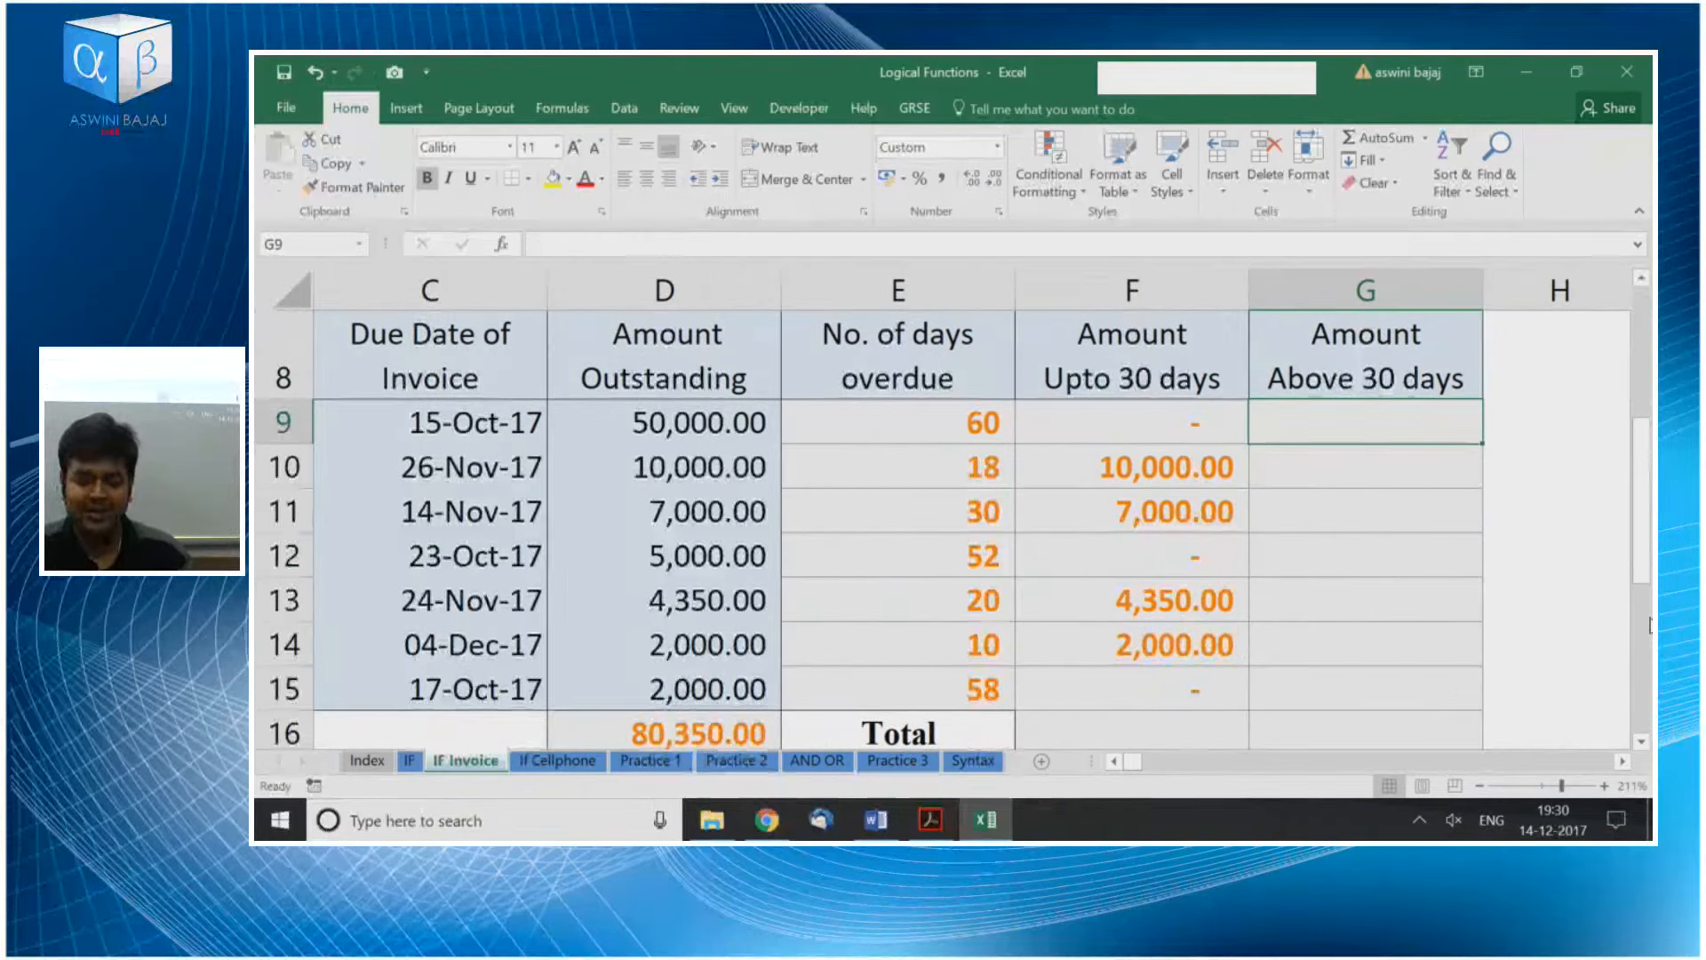
text(=if)
key(Tab)
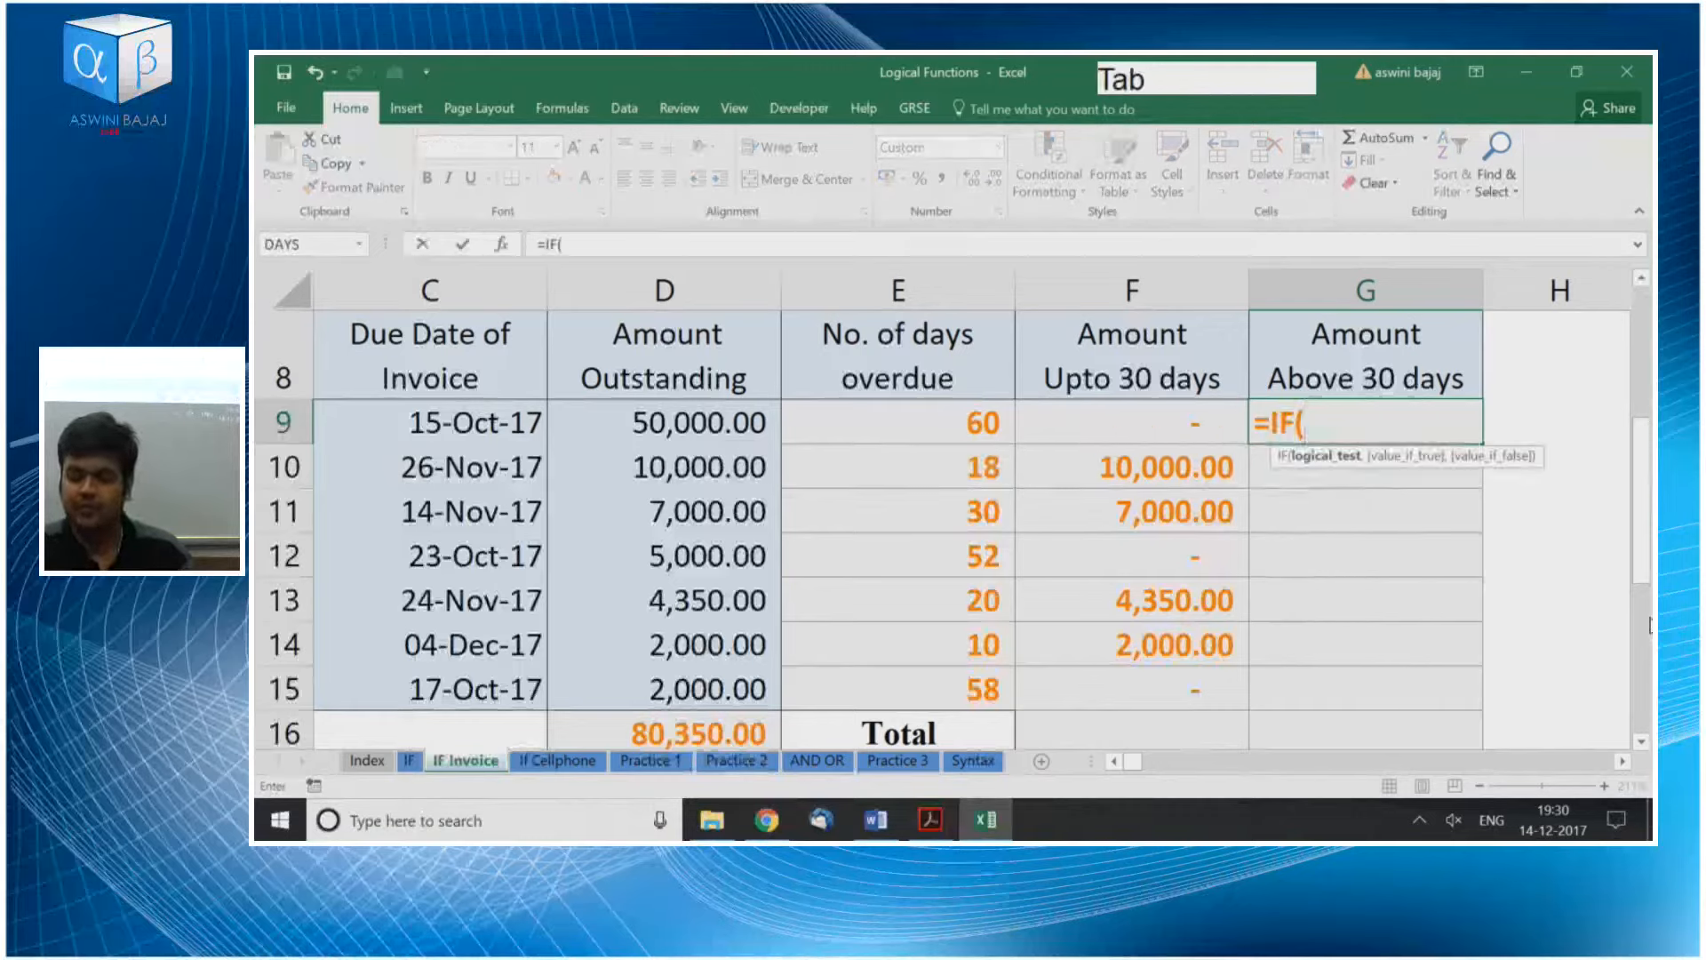
key(Left)
text(>)
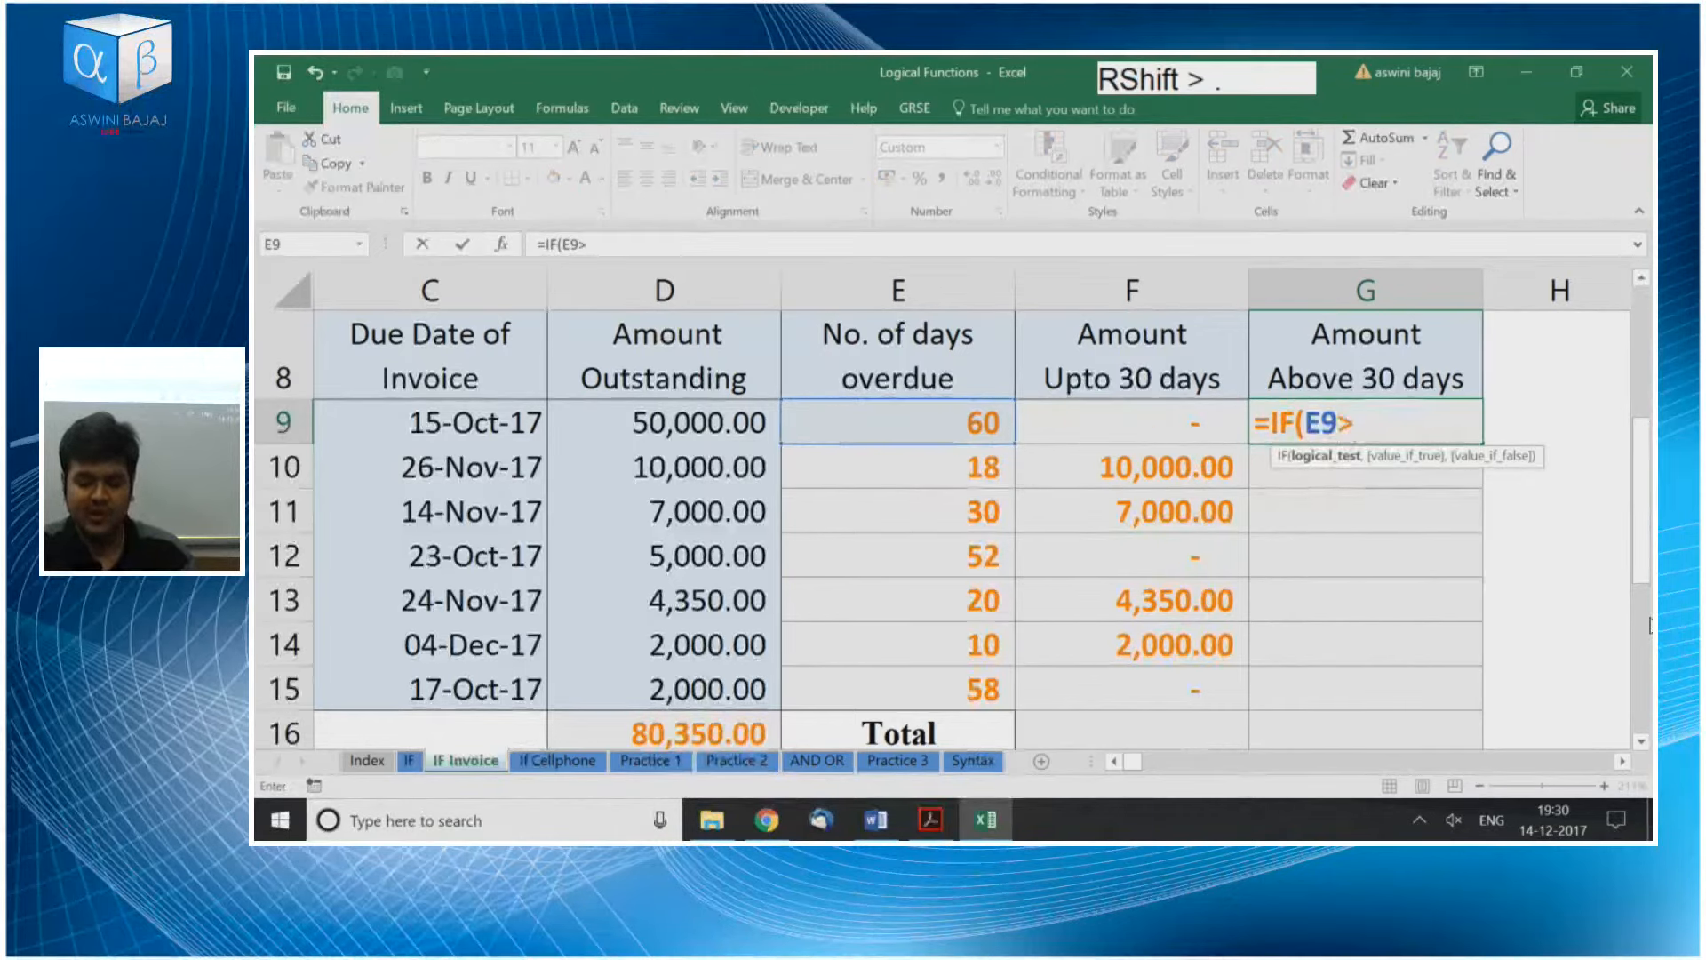
text(30)
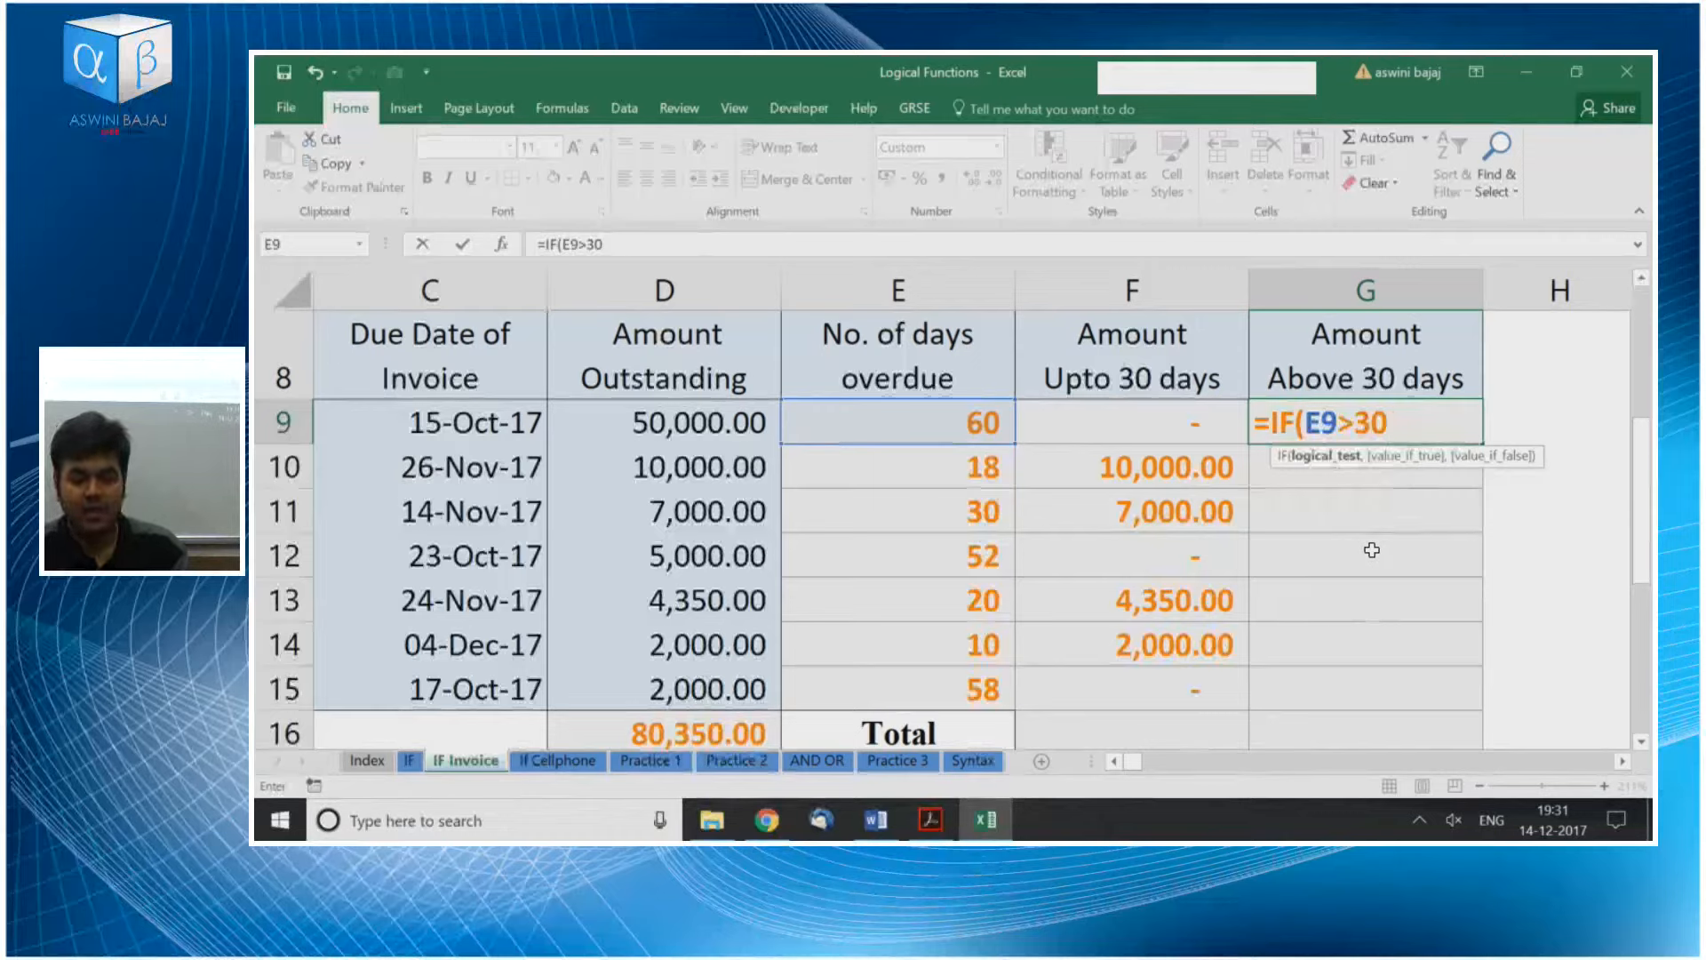
text(,)
key(Left)
key(Left)
key(Left)
text(,0))
key(Return)
Fill the Amount Above 30 days formula down from G9 through G15
key(Up)
key(shift+Down)
key(shift+Down)
key(shift+Down)
key(shift+Down)
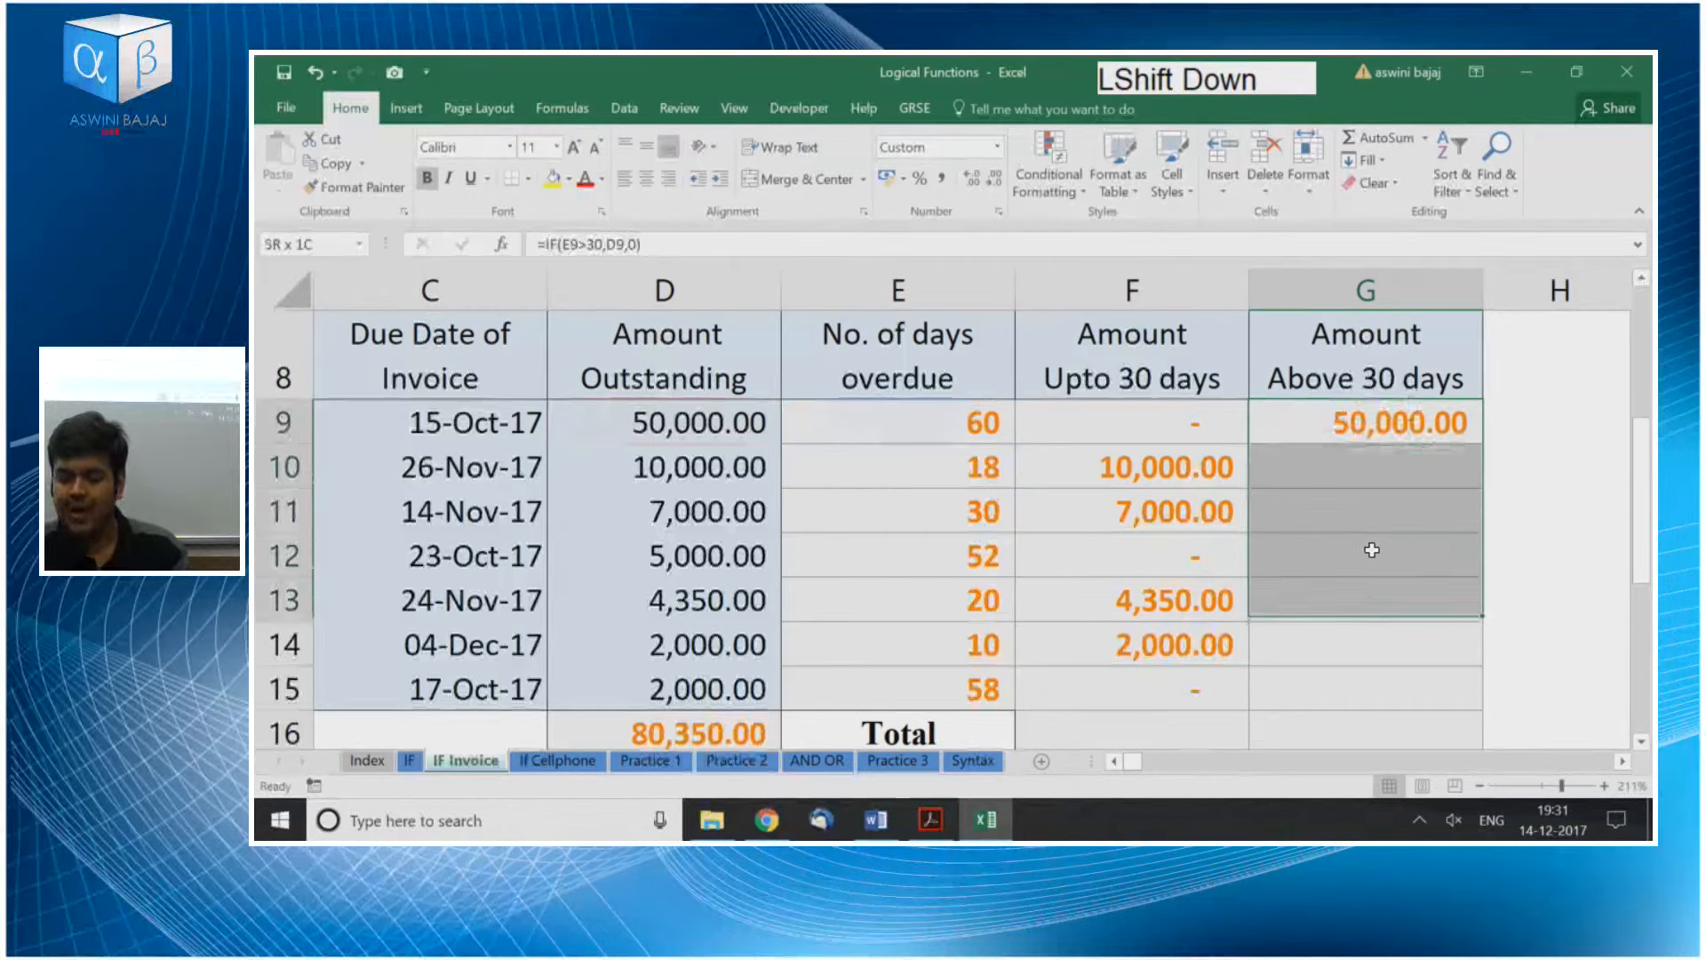
key(shift+Down)
key(shift+Down)
key(ctrl+d)
Total the Amount Upto 30 days column in F16 with =SUM(F9:F15) and copy the total formula across to G16
key(Down)
key(Down)
key(Down)
key(Down)
key(Down)
key(Down)
key(Down)
key(Left)
key(Up)
key(Down)
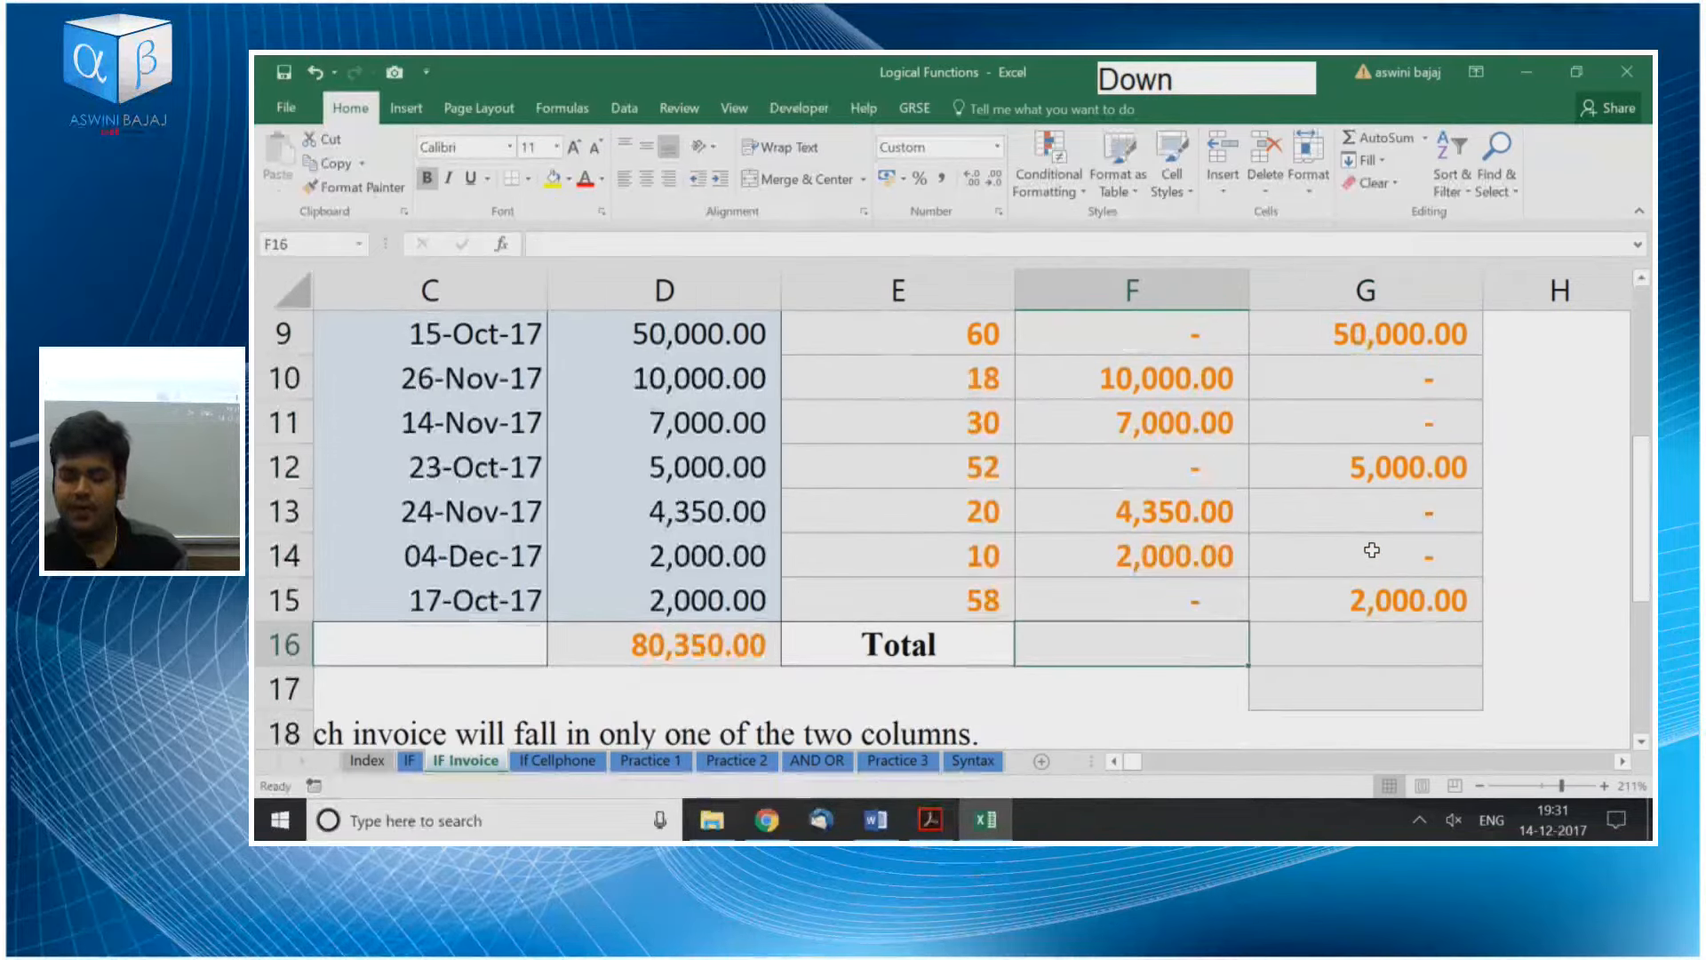
key(alt+equal)
key(Return)
key(Up)
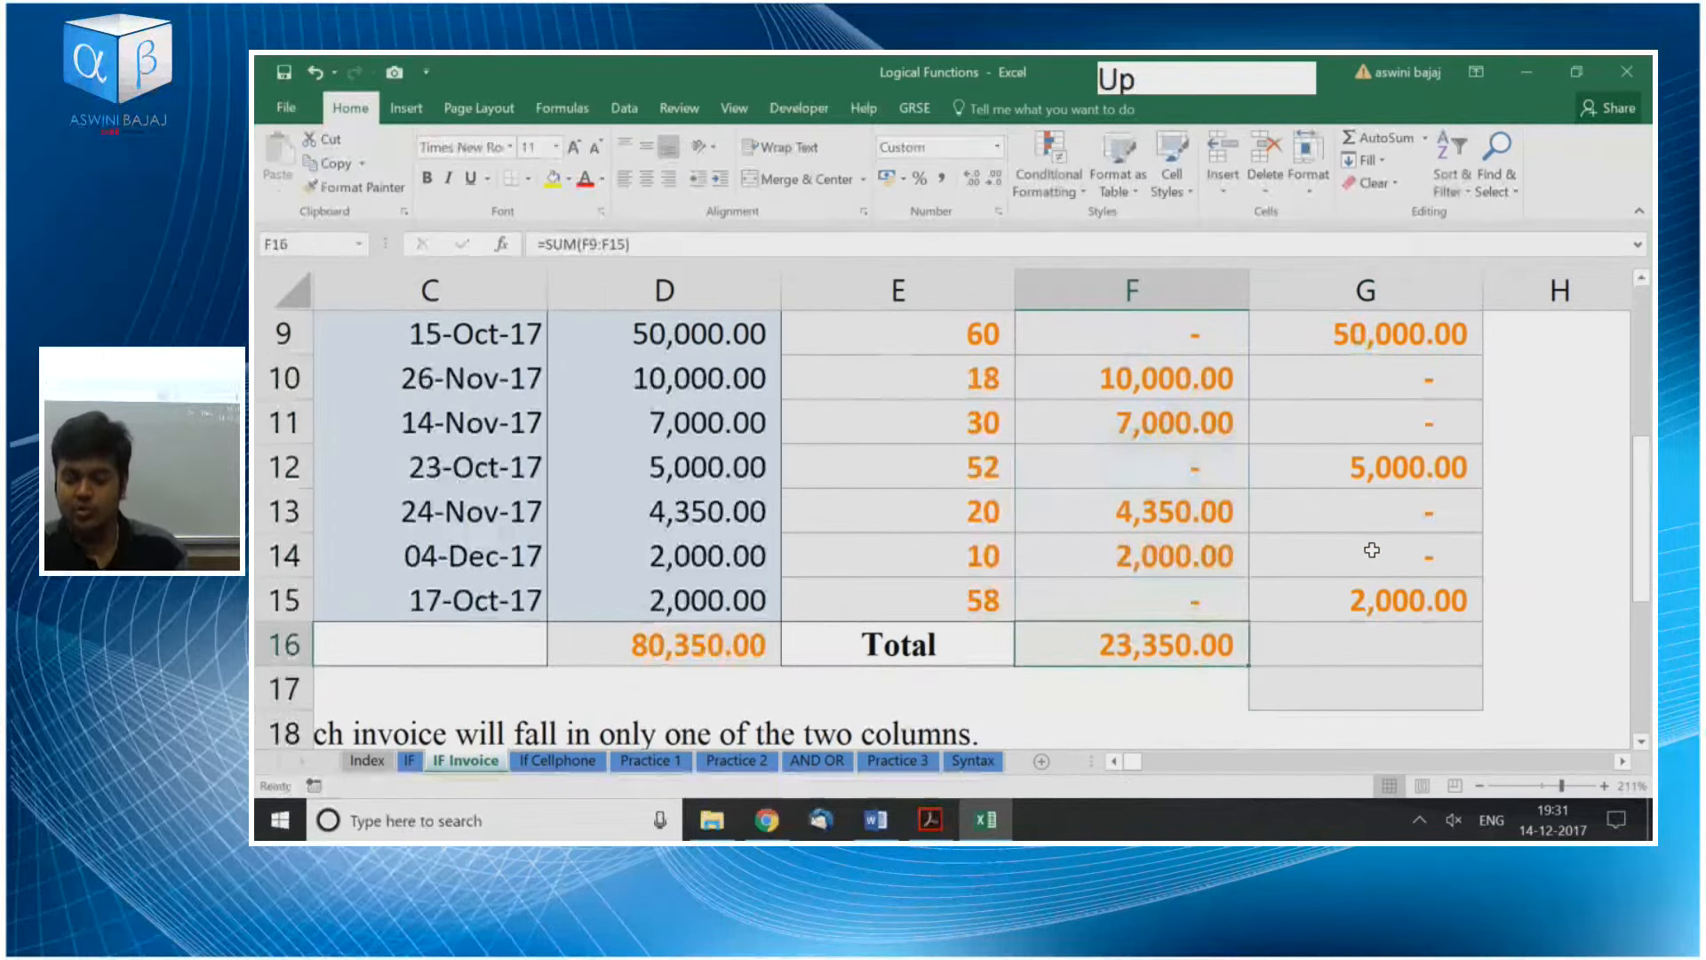
key(shift+Right)
key(ctrl+r)
Review the Amount Upto 30 days results and their formulas from F9 down to the total in F16
key(ctrl+Up)
key(Down)
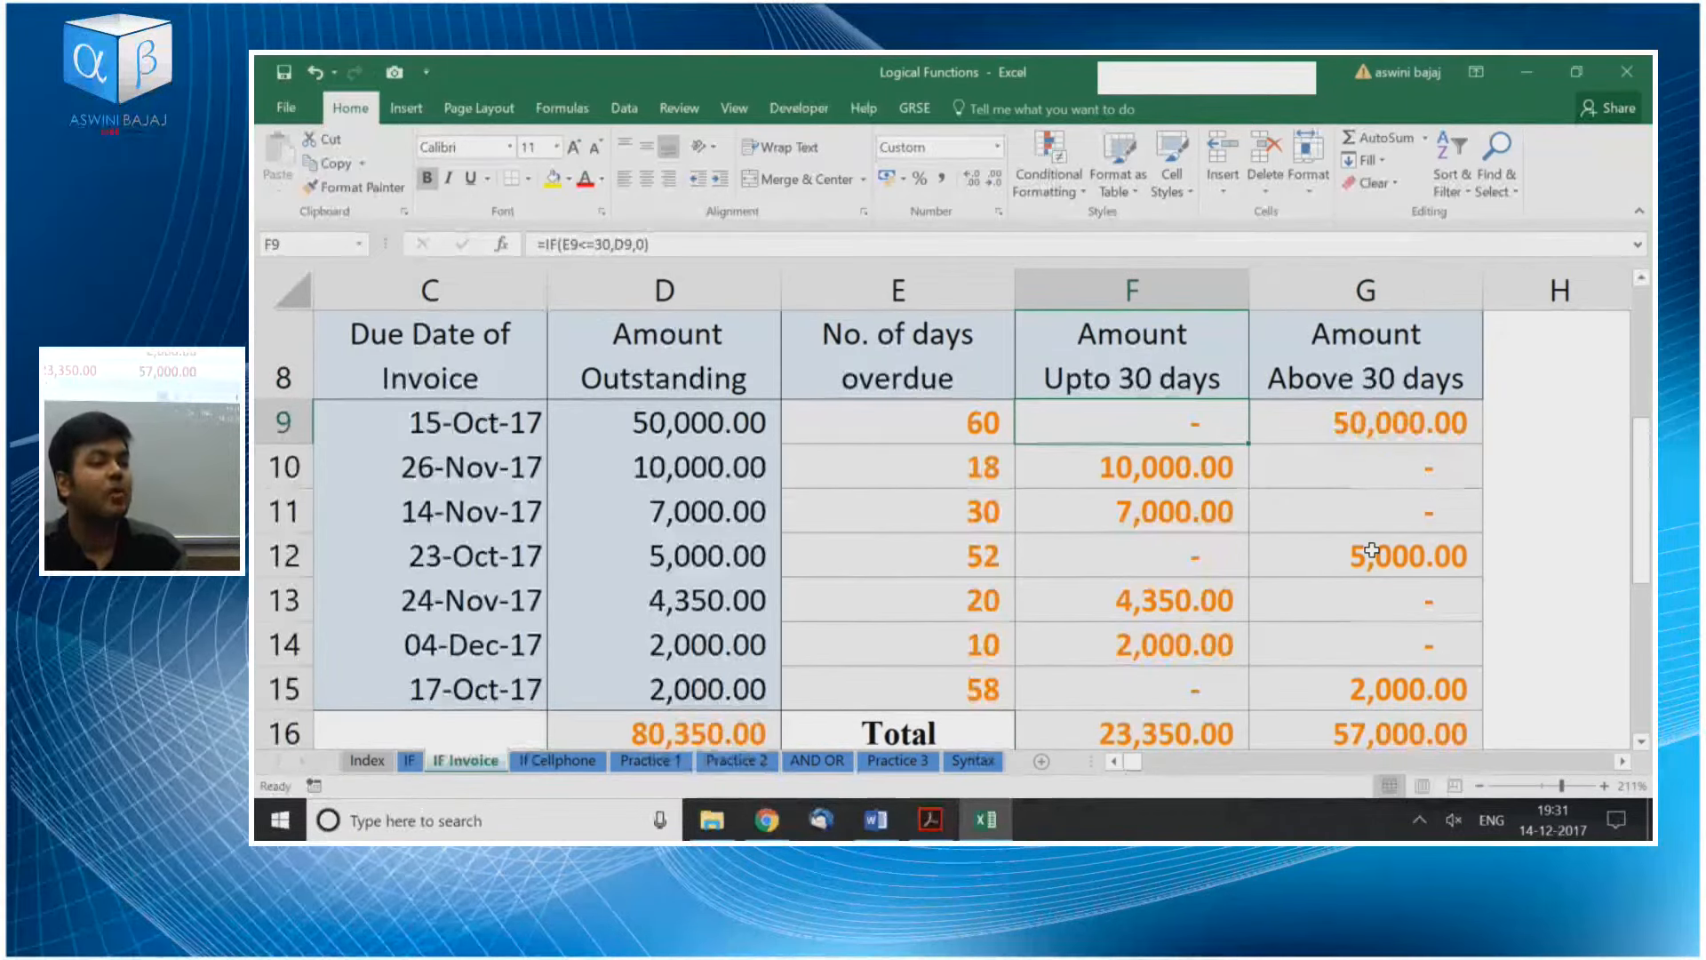
key(Down)
key(Down)
key(Down)
key(Down)
key(Down)
key(Down)
key(Down)
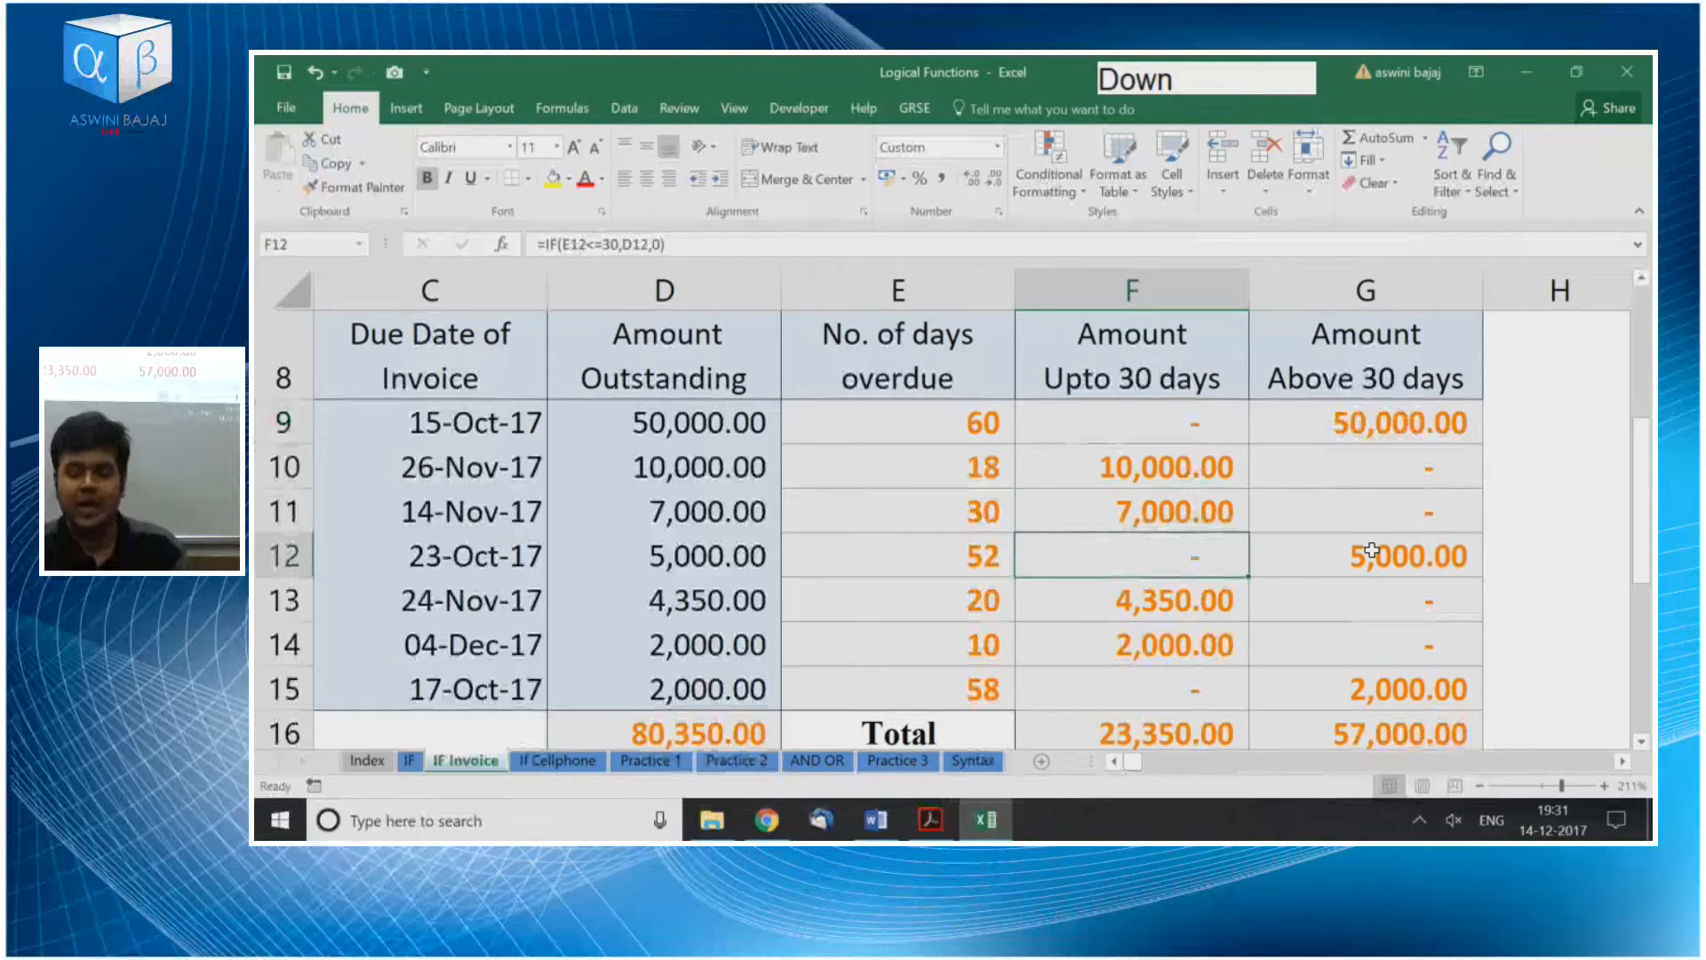
key(Up)
key(Up)
key(Up)
key(Up)
key(Up)
key(Up)
key(Up)
key(Up)
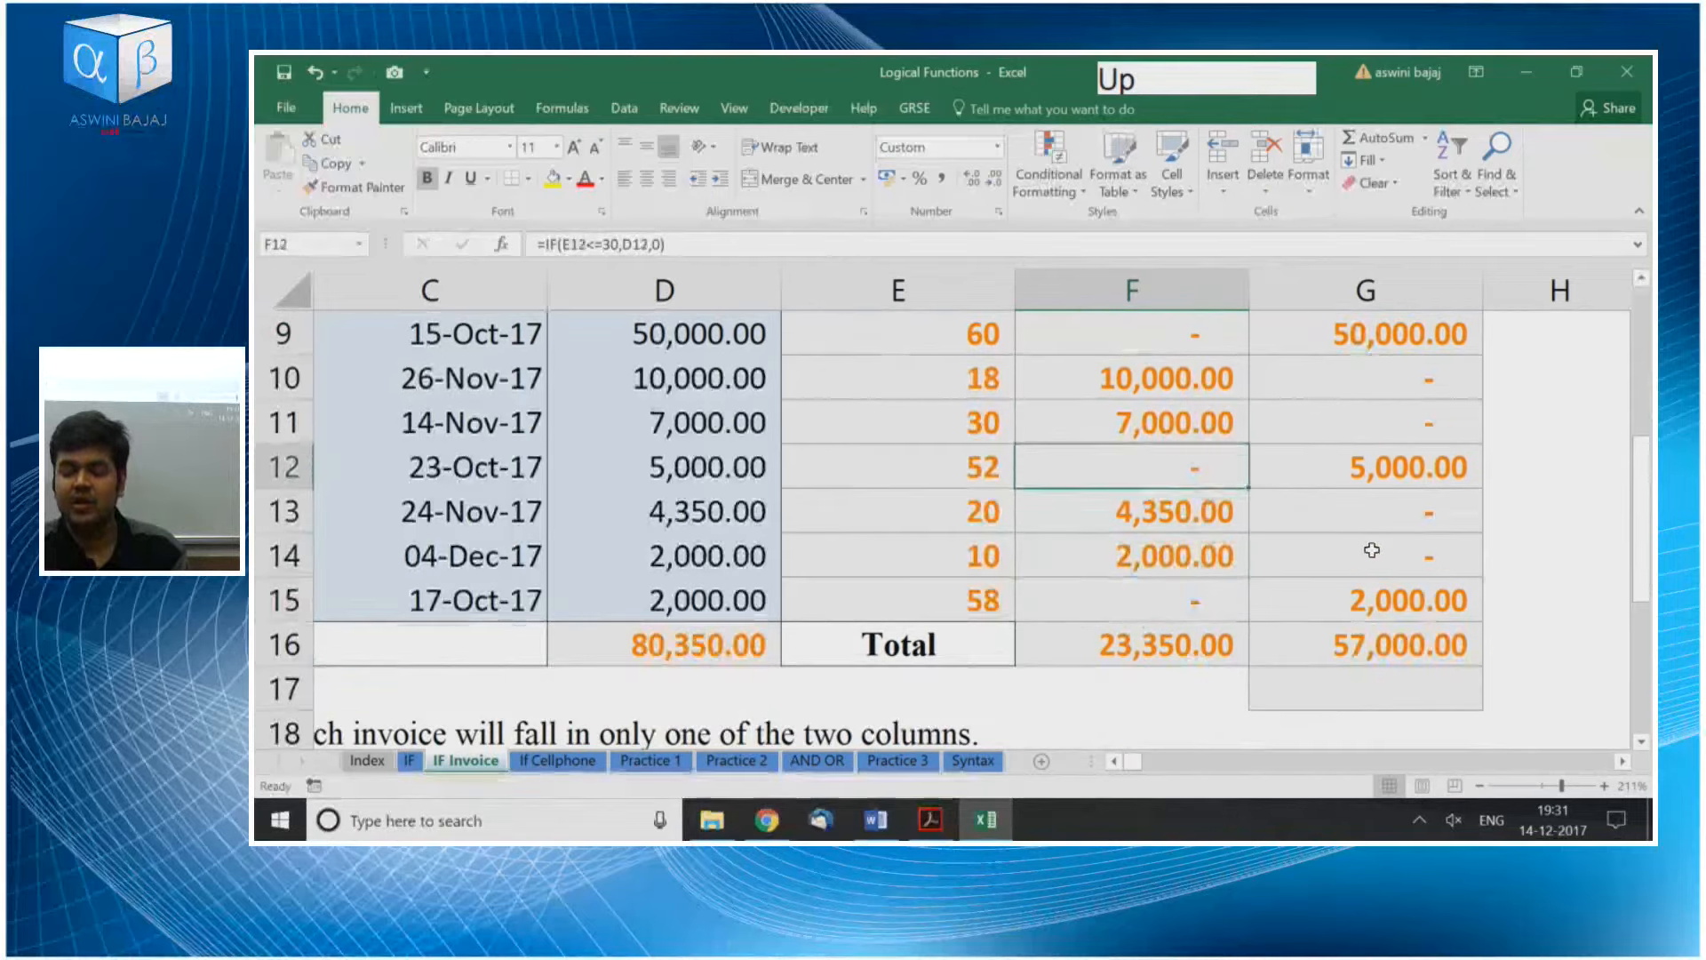
key(Down)
key(Down)
key(Down)
key(Down)
key(Down)
key(Down)
key(Down)
key(Down)
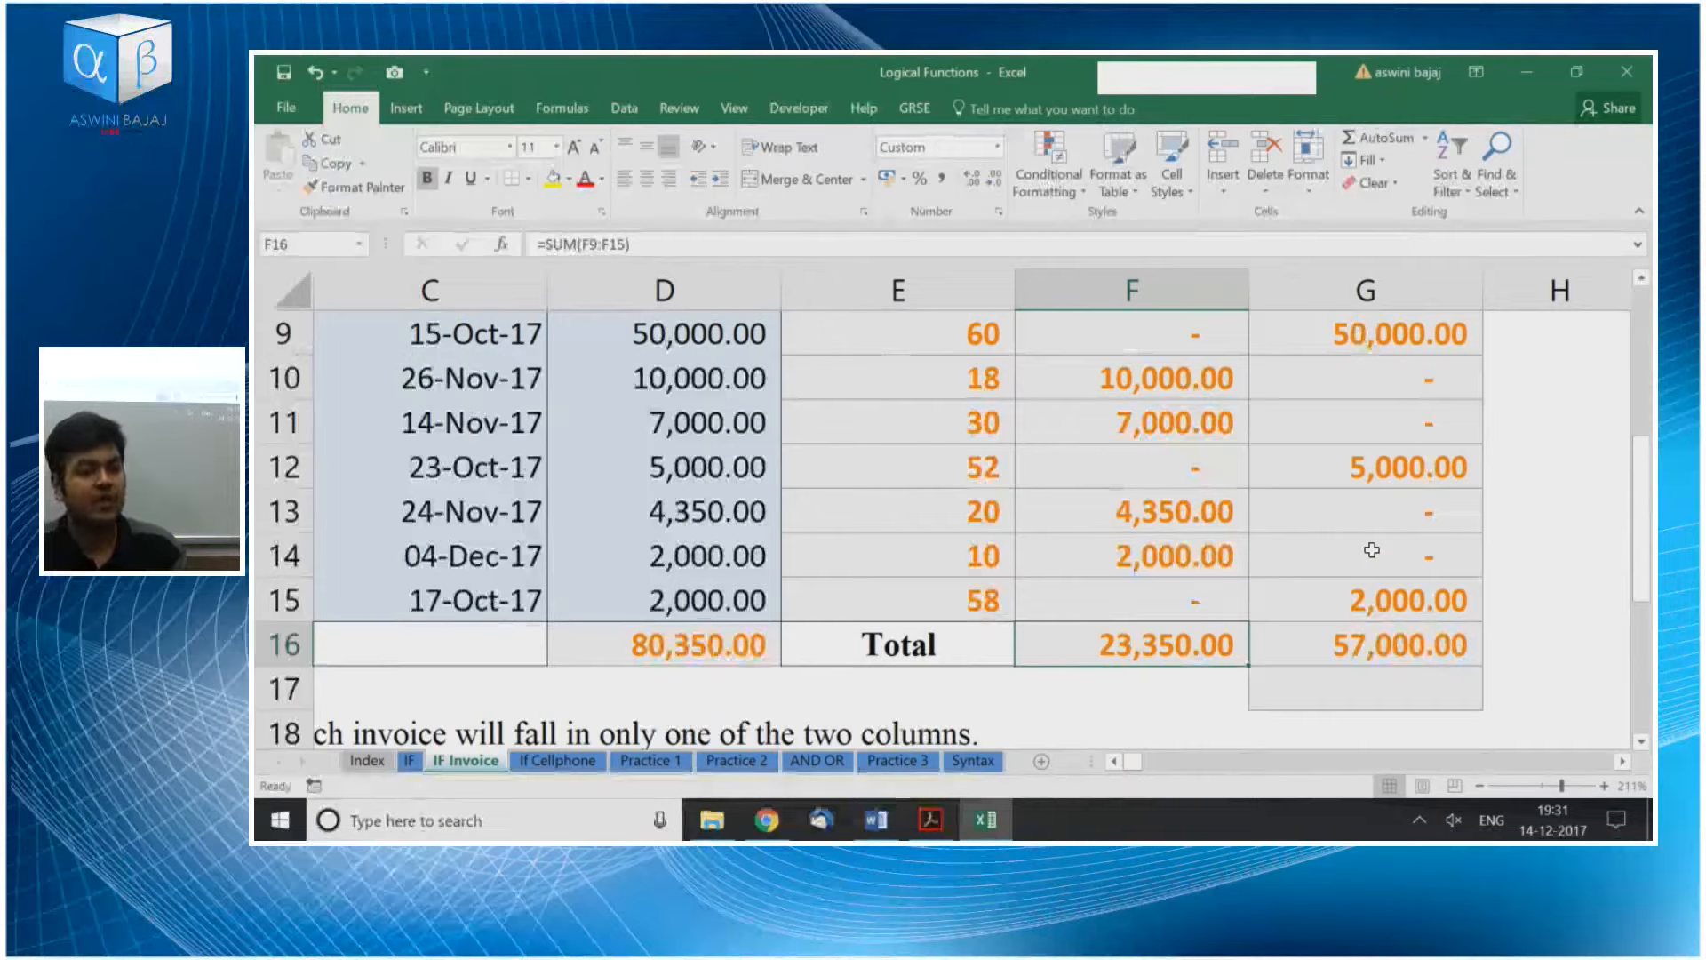
key(Up)
key(Up)
key(Up)
key(Up)
key(Up)
key(Up)
key(Up)
key(Up)
key(Up)
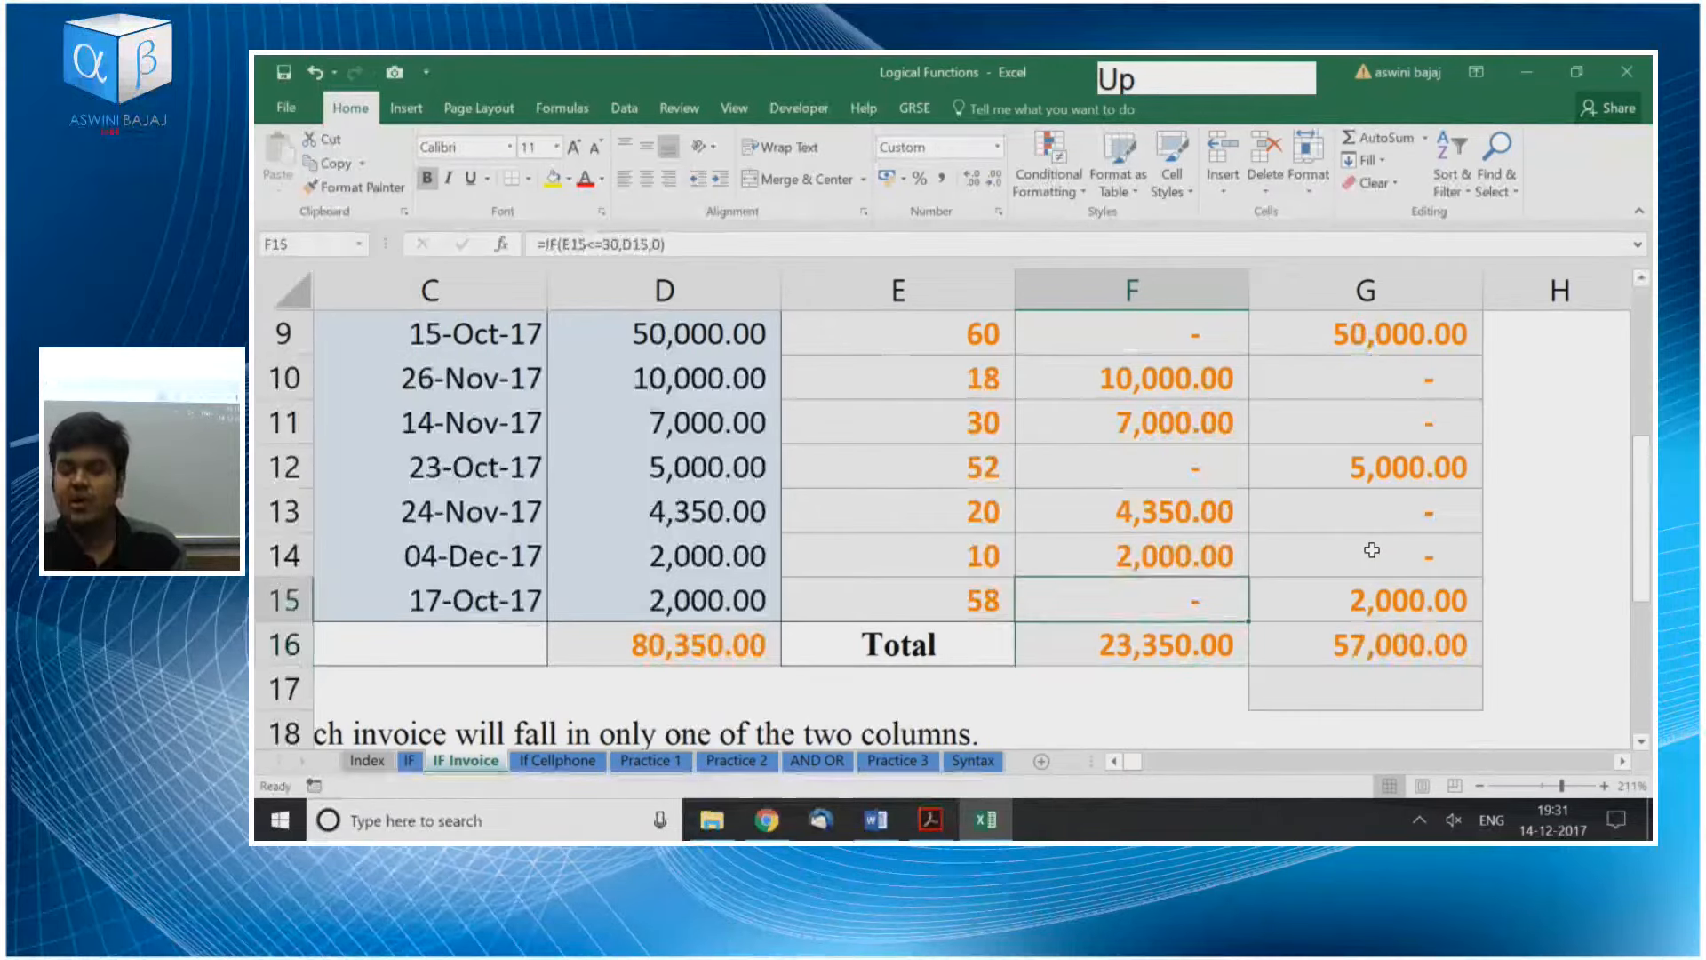
Review the Amount Above 30 days results and their formulas from G9 through G15
key(Right)
key(Down)
key(Down)
key(Down)
key(Down)
key(Down)
key(Down)
key(Down)
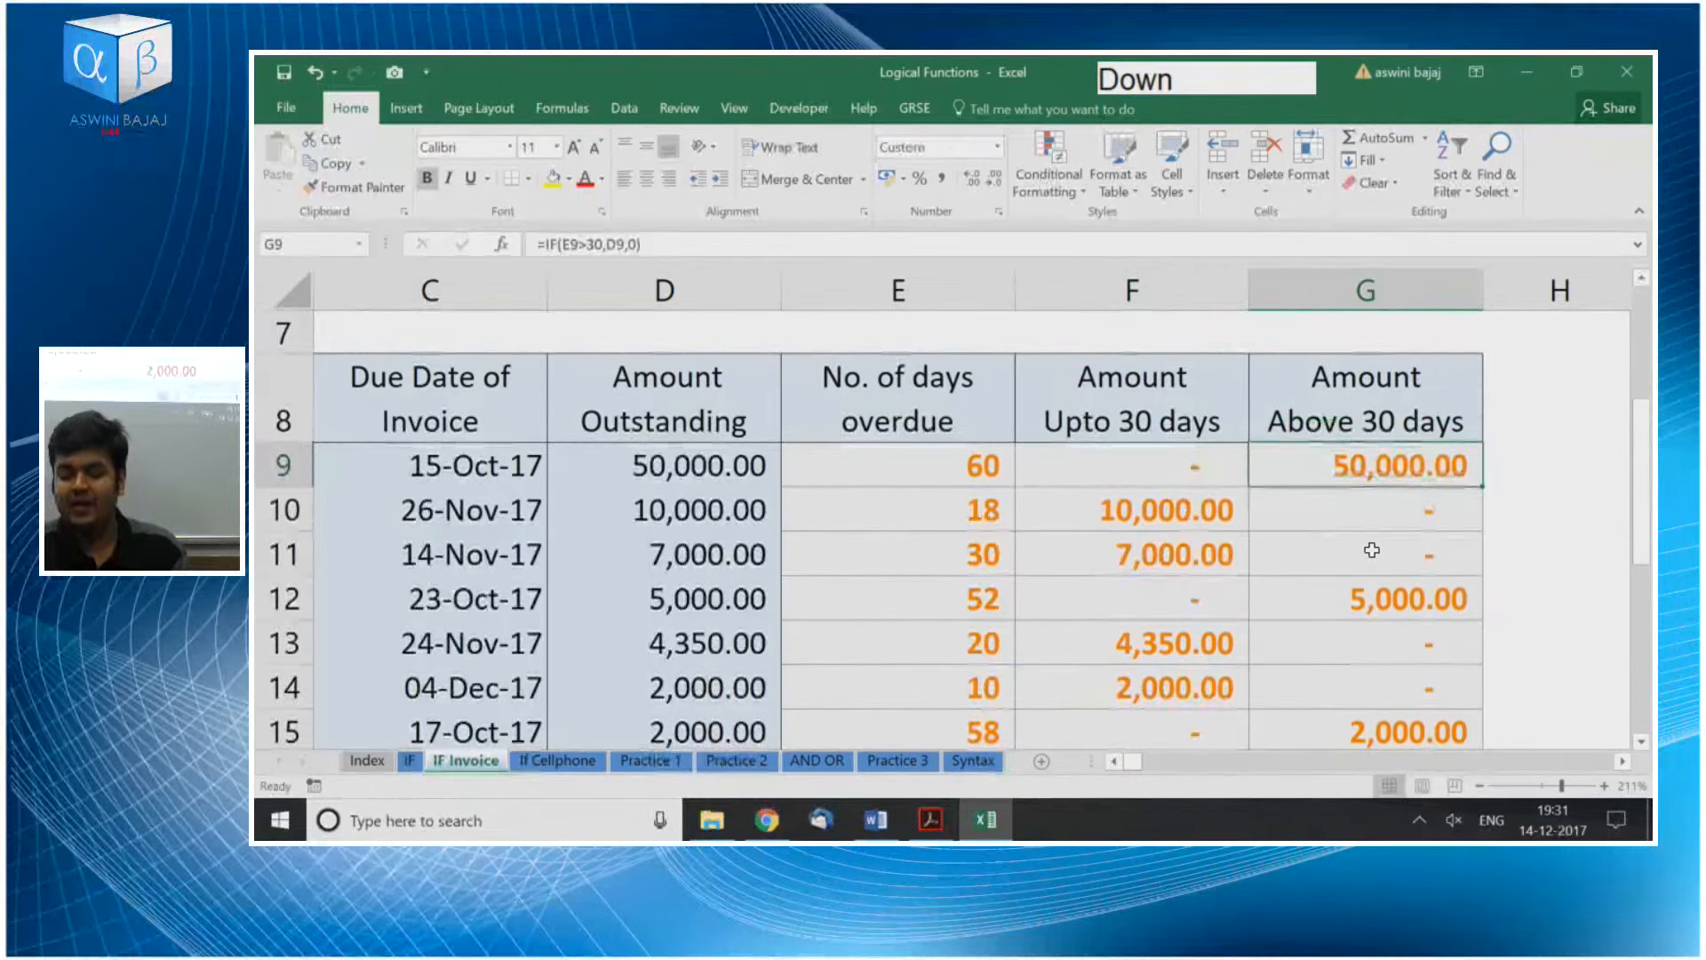
key(Down)
key(Down)
key(Up)
key(Up)
key(Up)
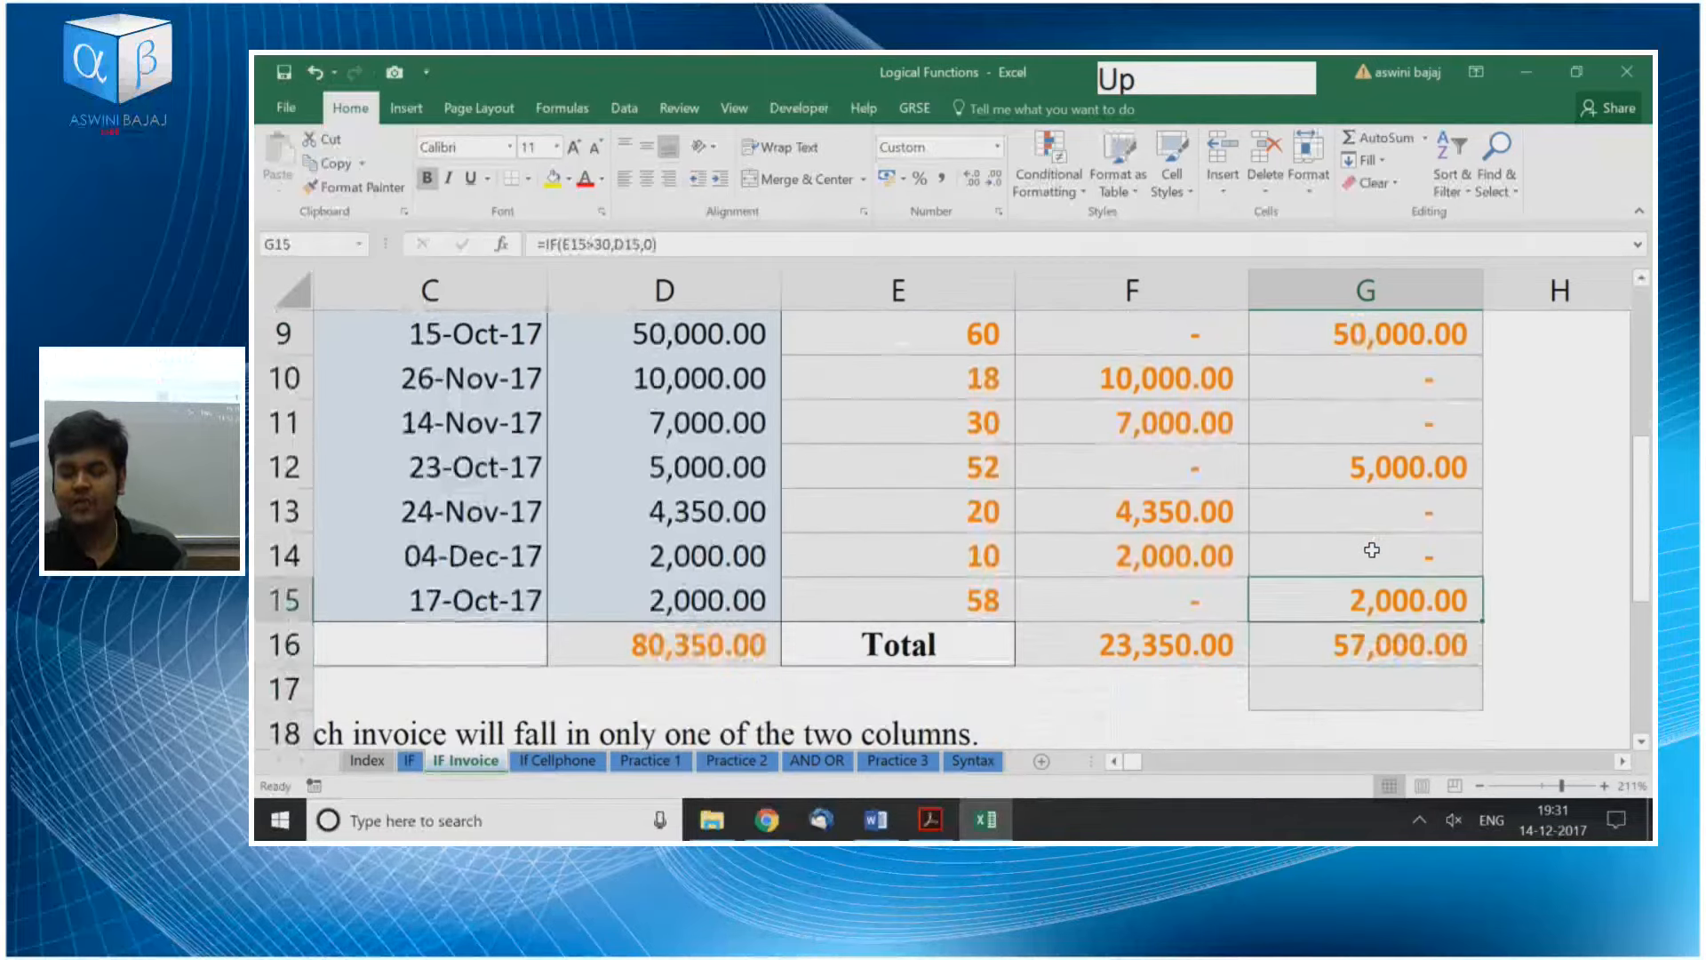
key(ctrl+Up)
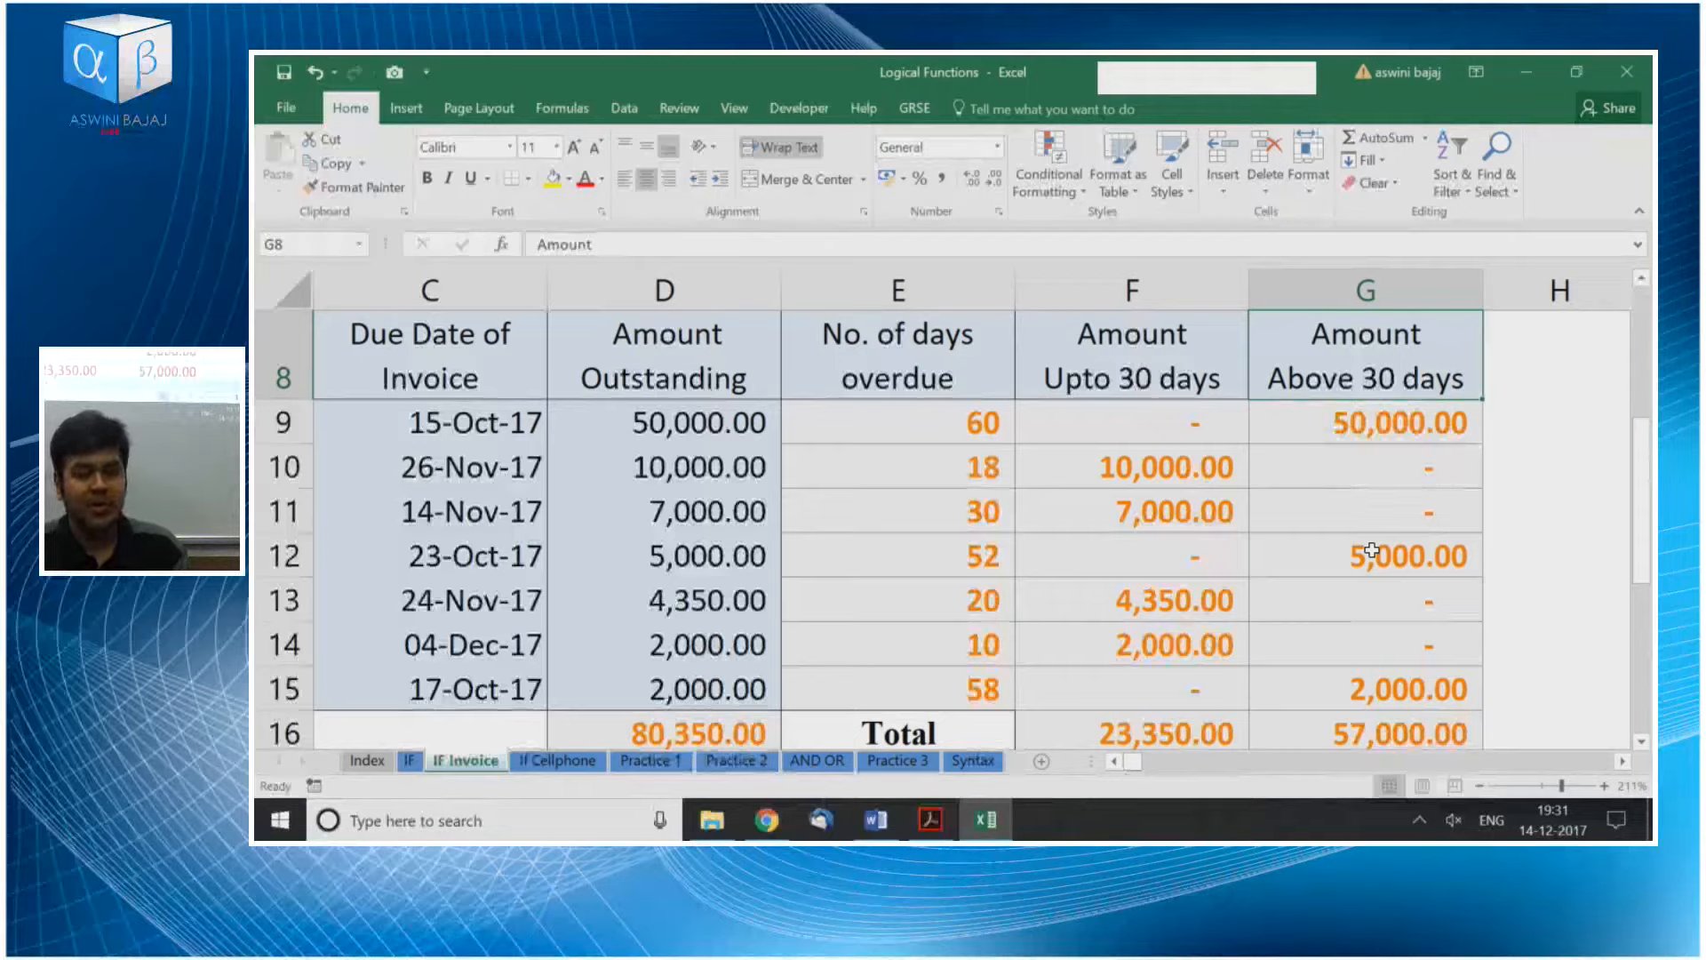
key(ctrl+Down)
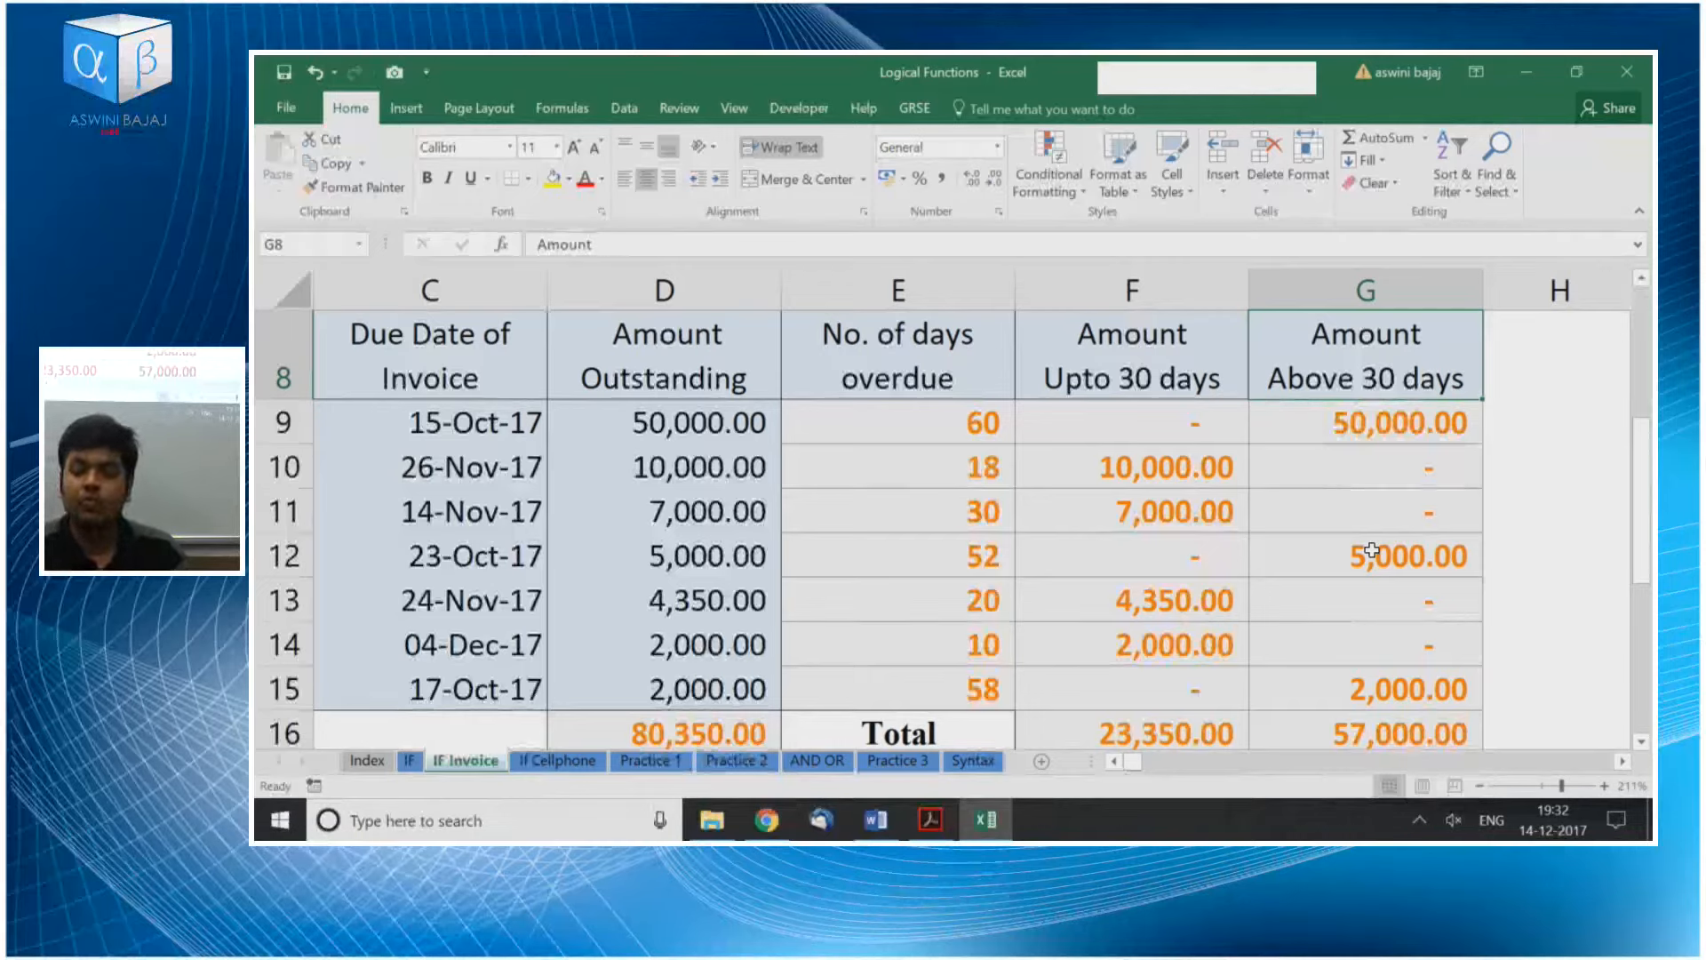
Examine the cell references of the days overdue formulas in E9 and the rows below it
key(Down)
key(Left)
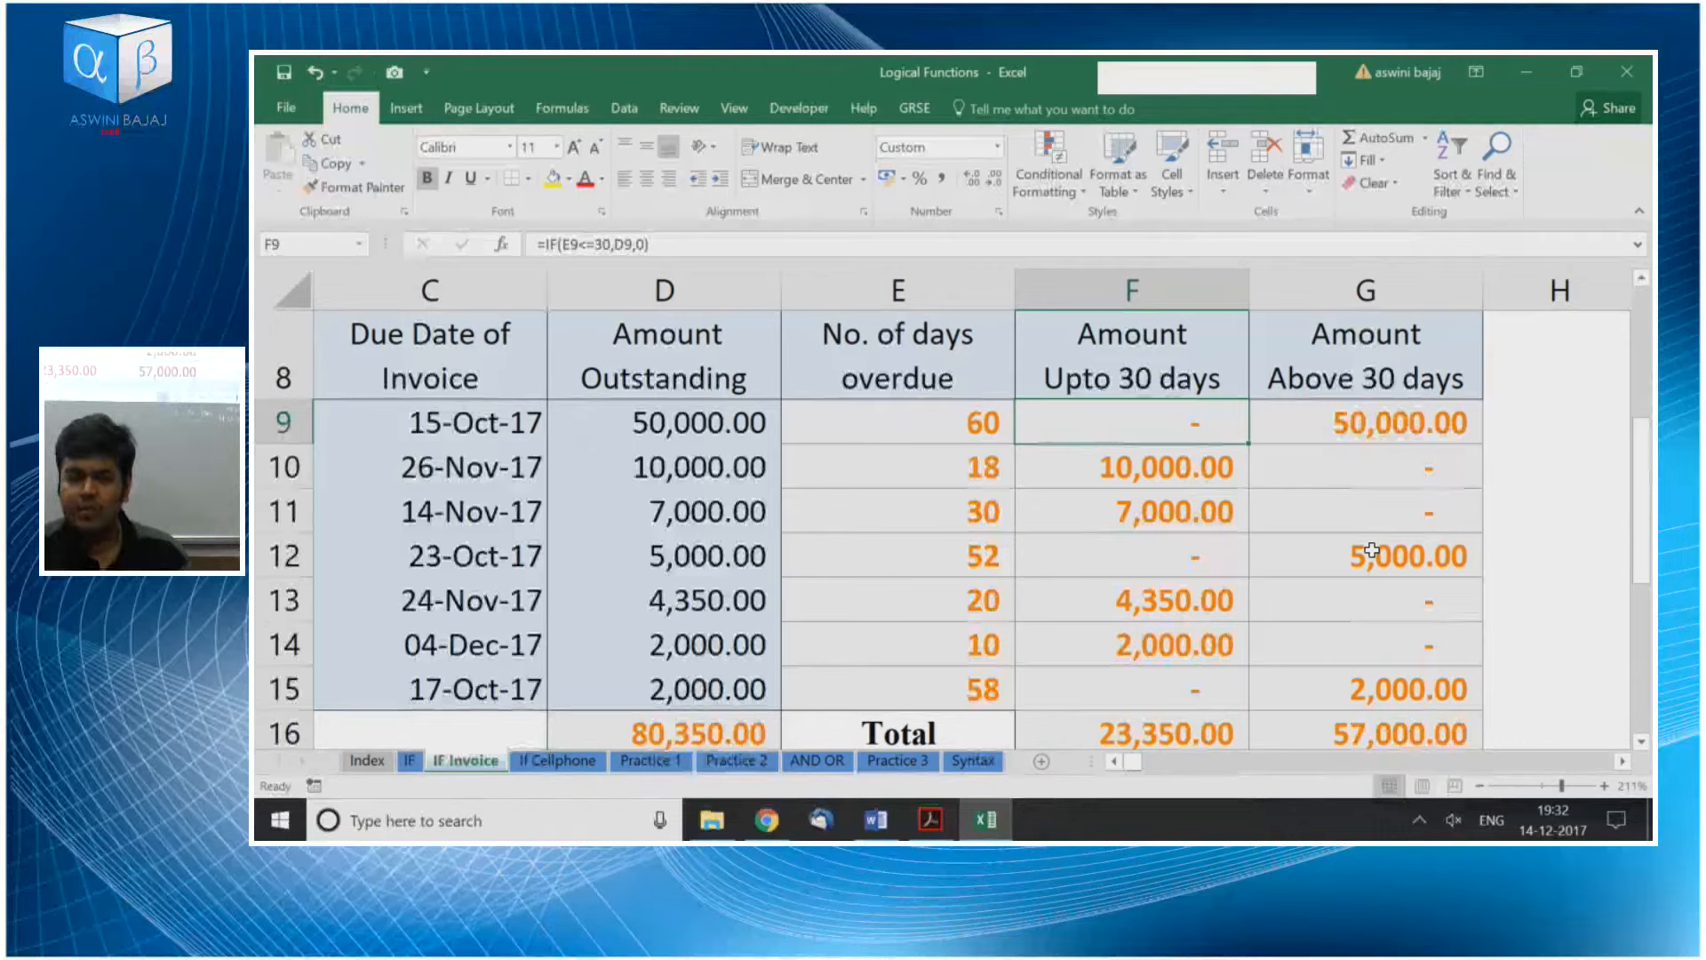
key(Left)
key(F2)
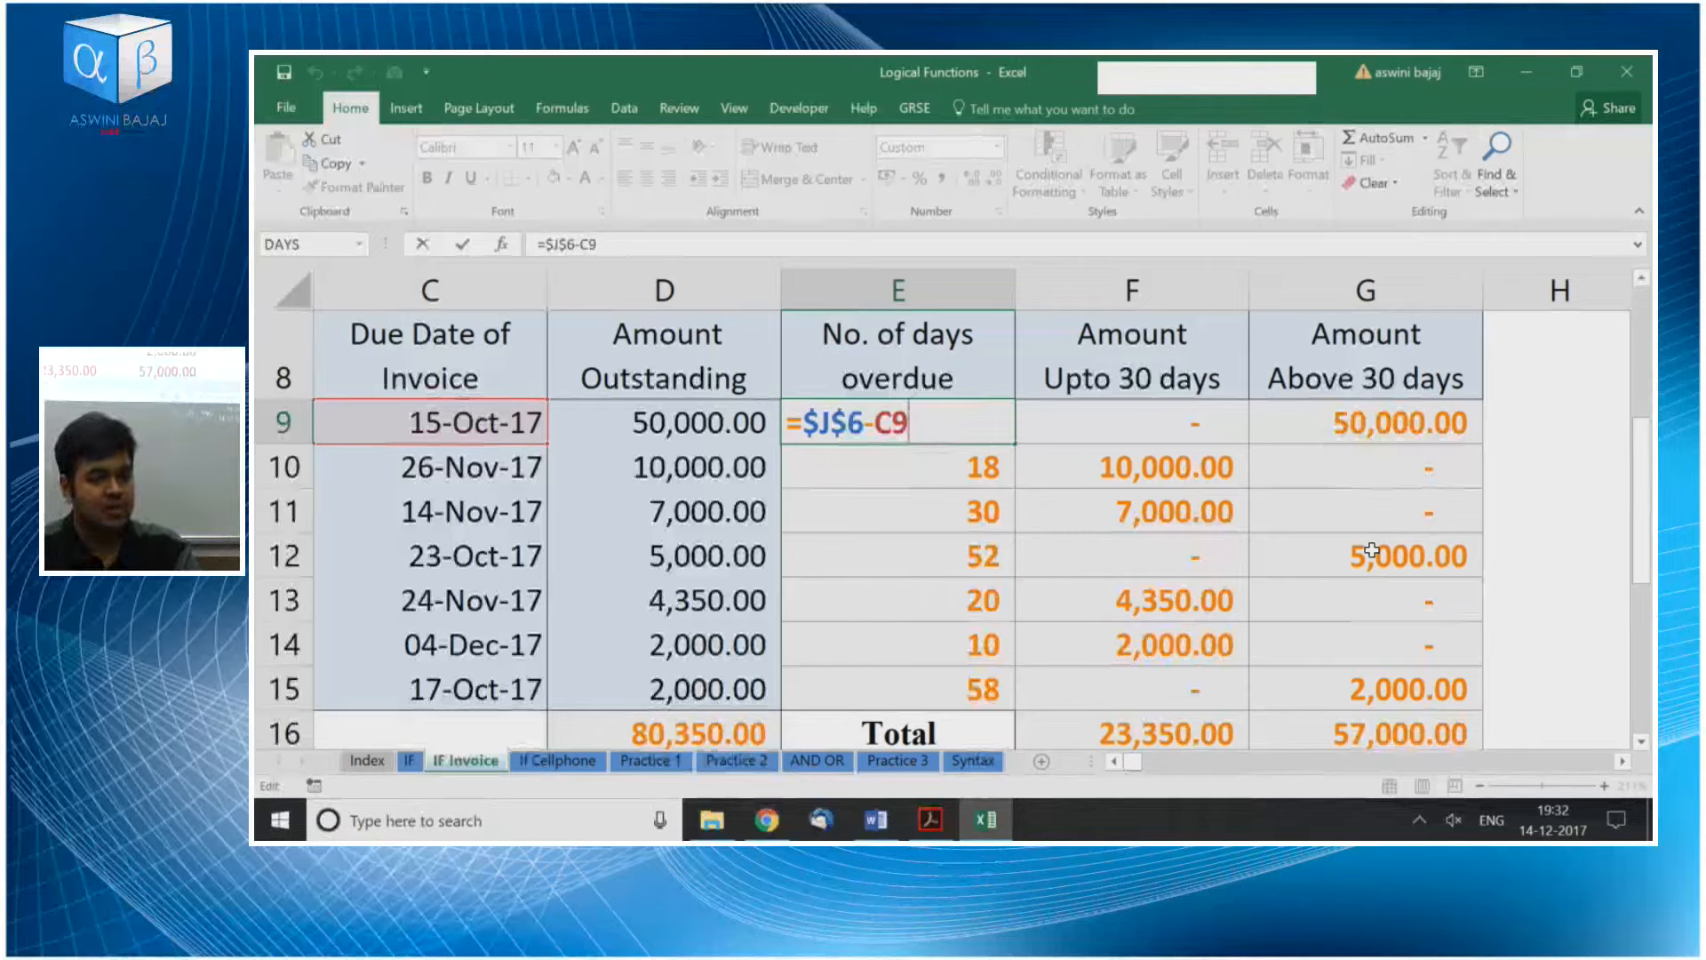
key(Return)
key(Return)
key(Return)
key(Return)
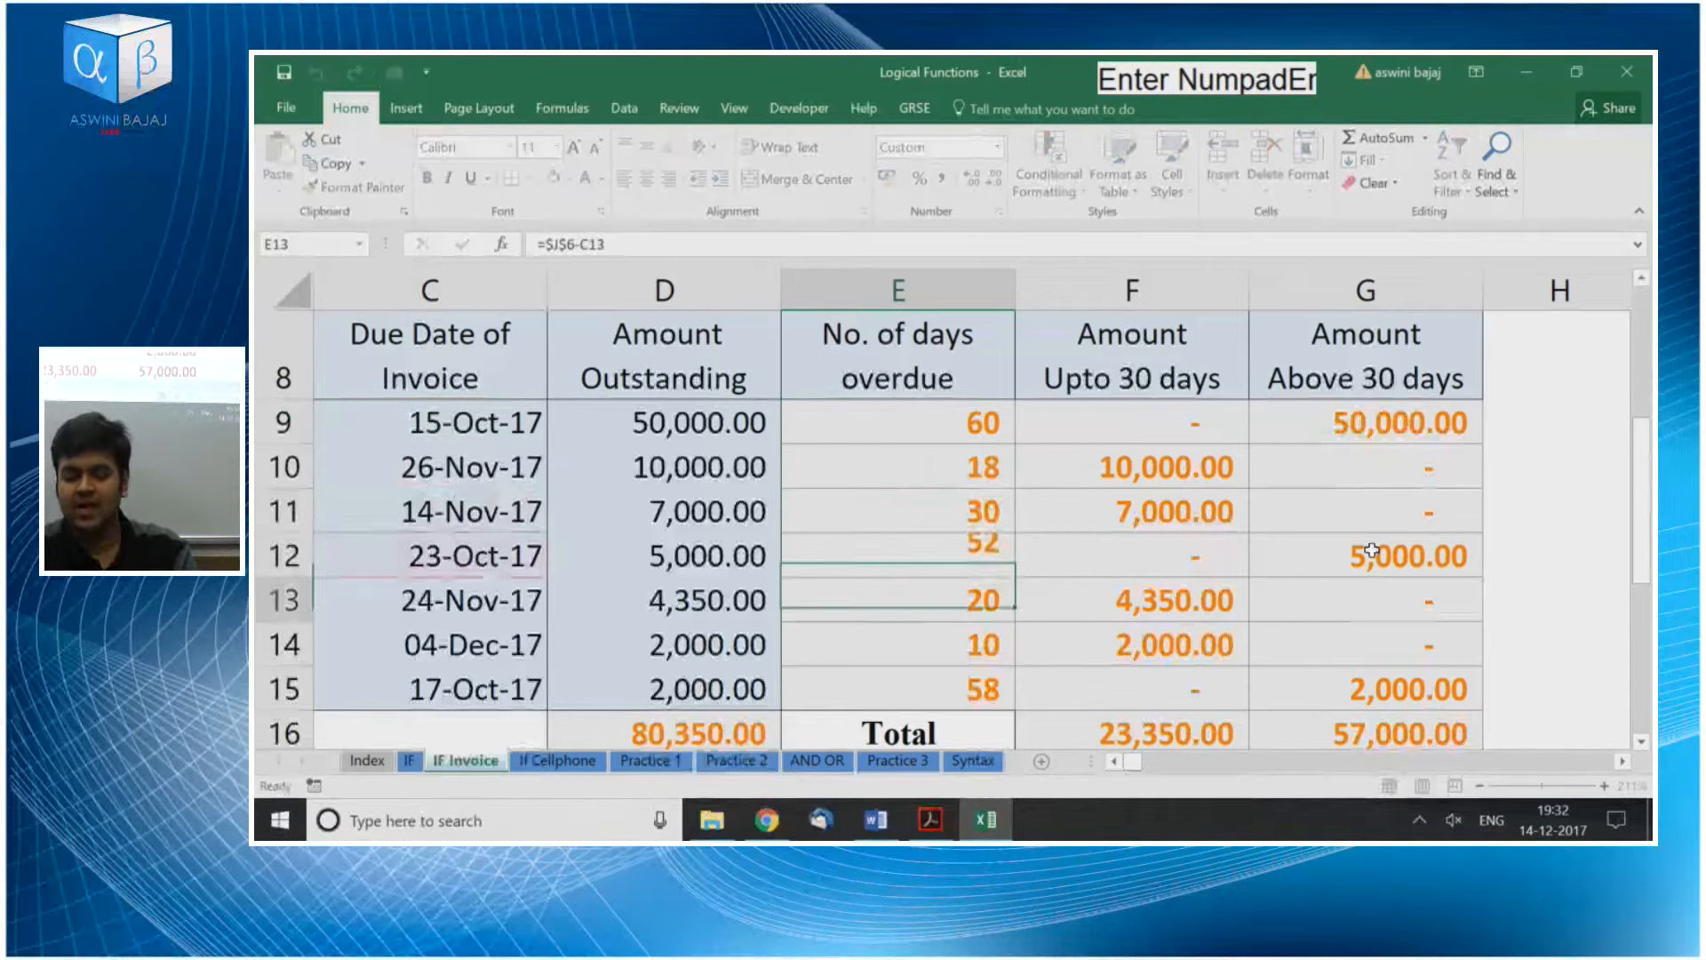
key(F2)
key(Return)
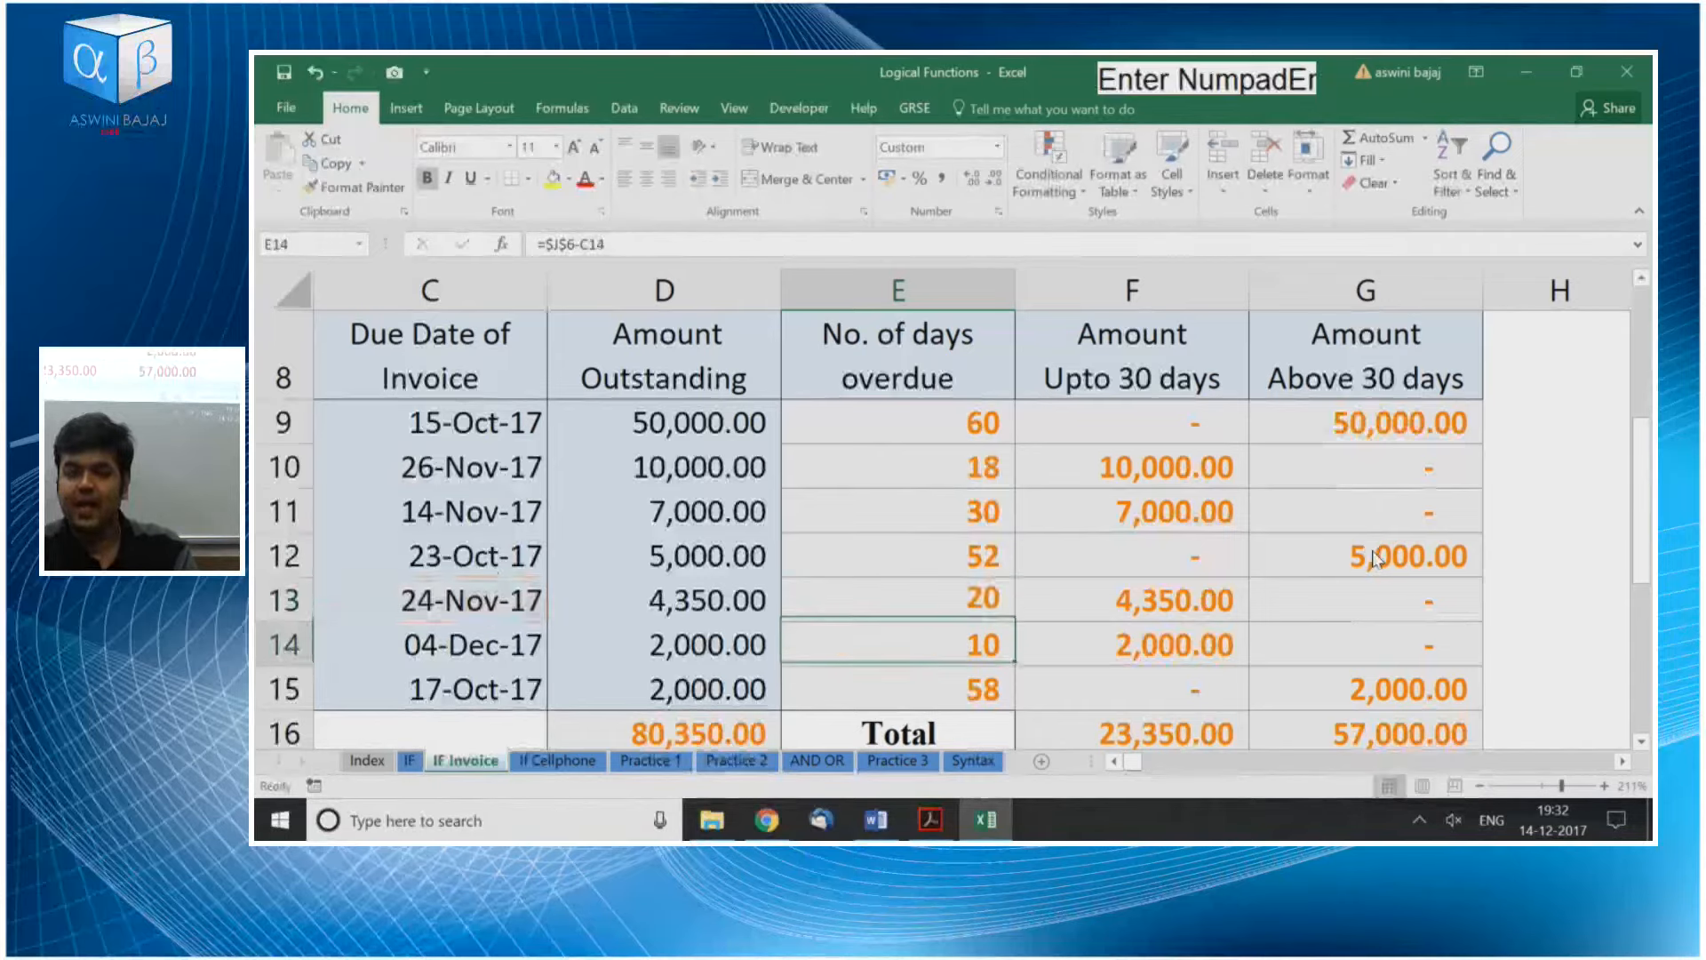
Examine the condition and value arguments of the Amount Upto 30 days formula in F9, leaving the formula as it is
key(Right)
key(Up)
key(Up)
key(Up)
key(Up)
key(Up)
key(F2)
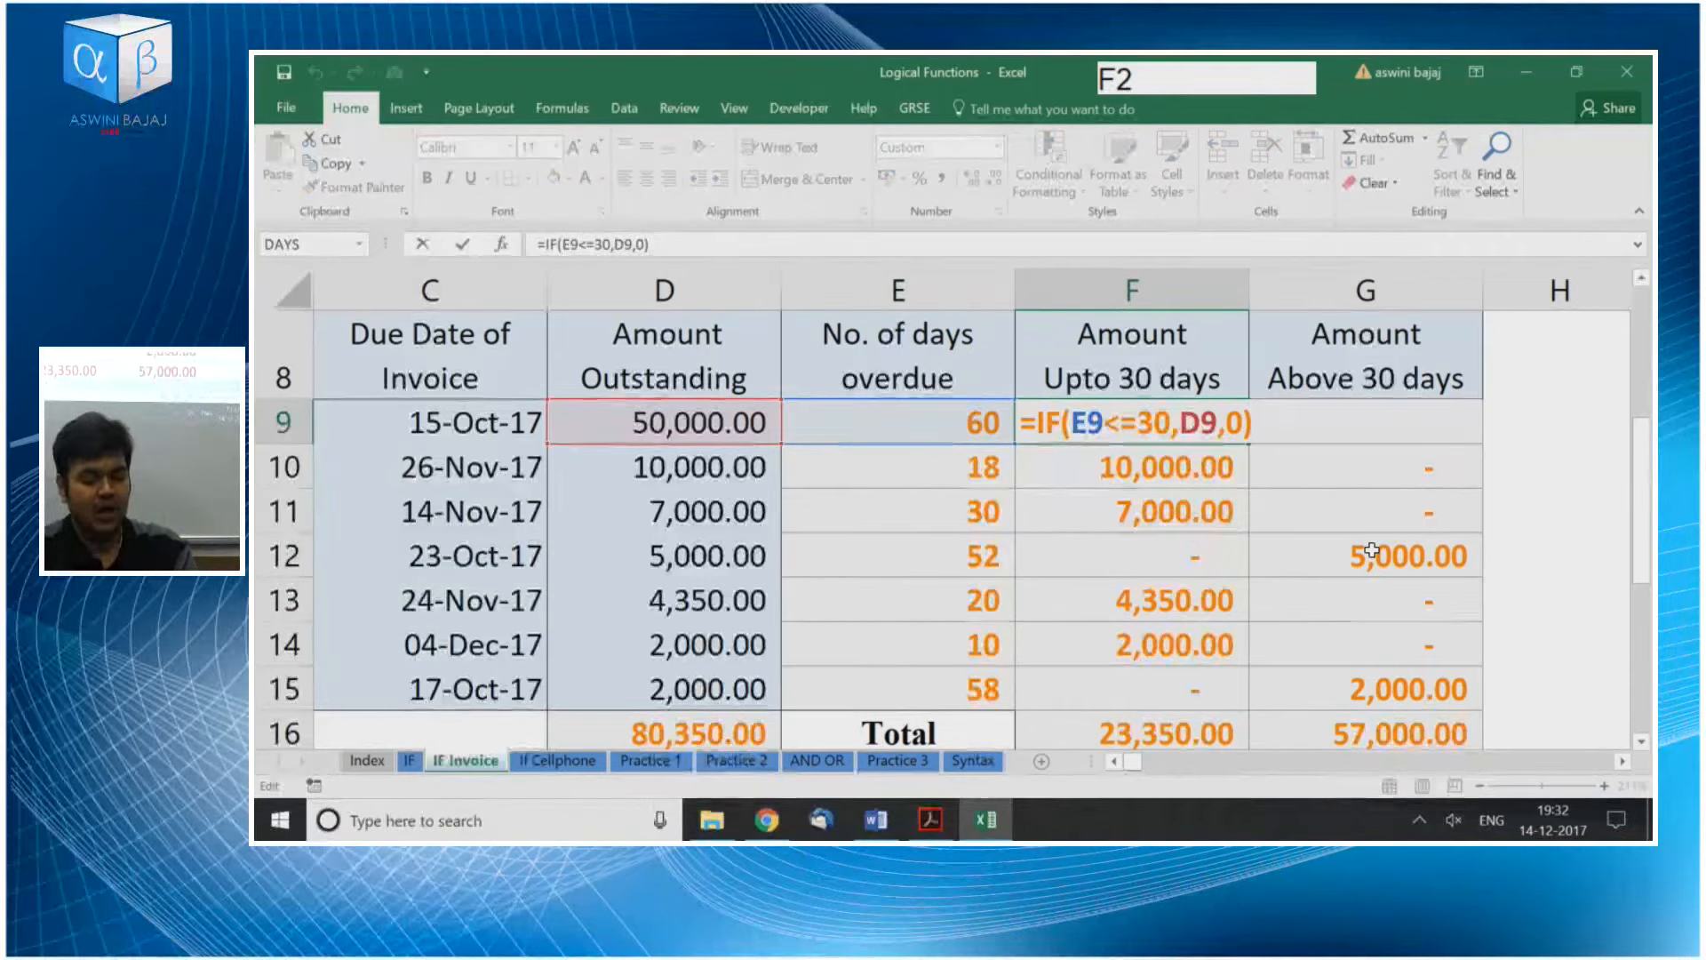
drag(1071, 423, 1222, 427)
click(1359, 420)
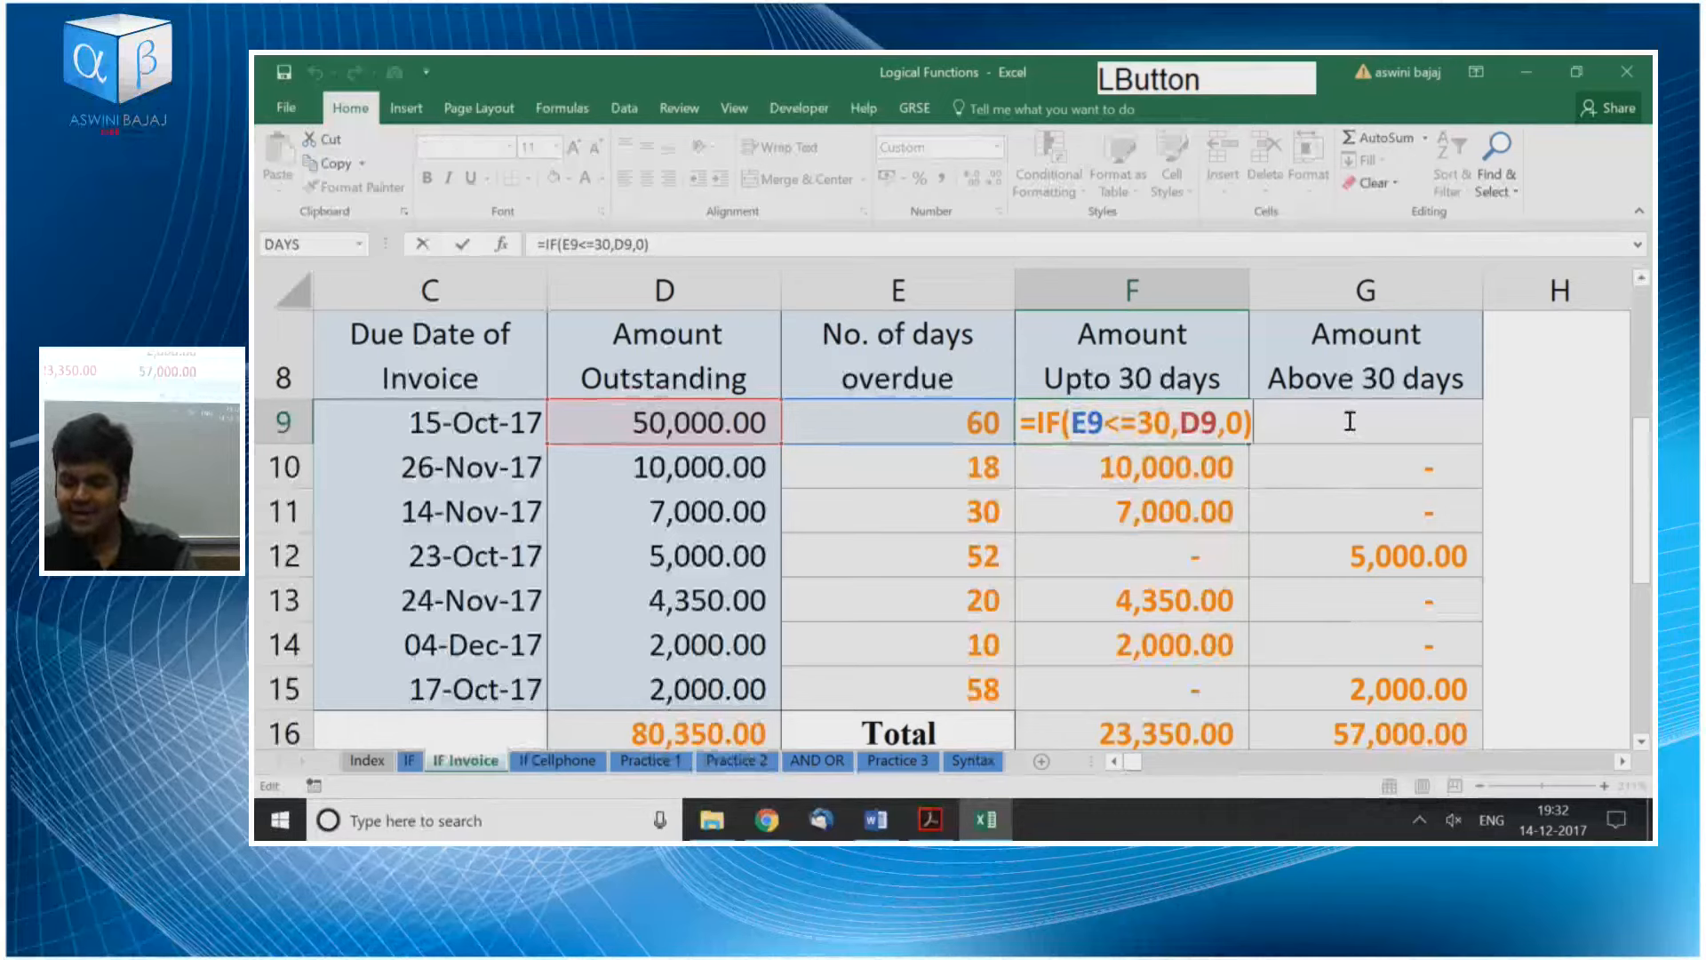
key(Escape)
Examine the E9>30 condition and the D9 value-if-true argument of the Amount Above 30 days formula in G9
double_click(1348, 422)
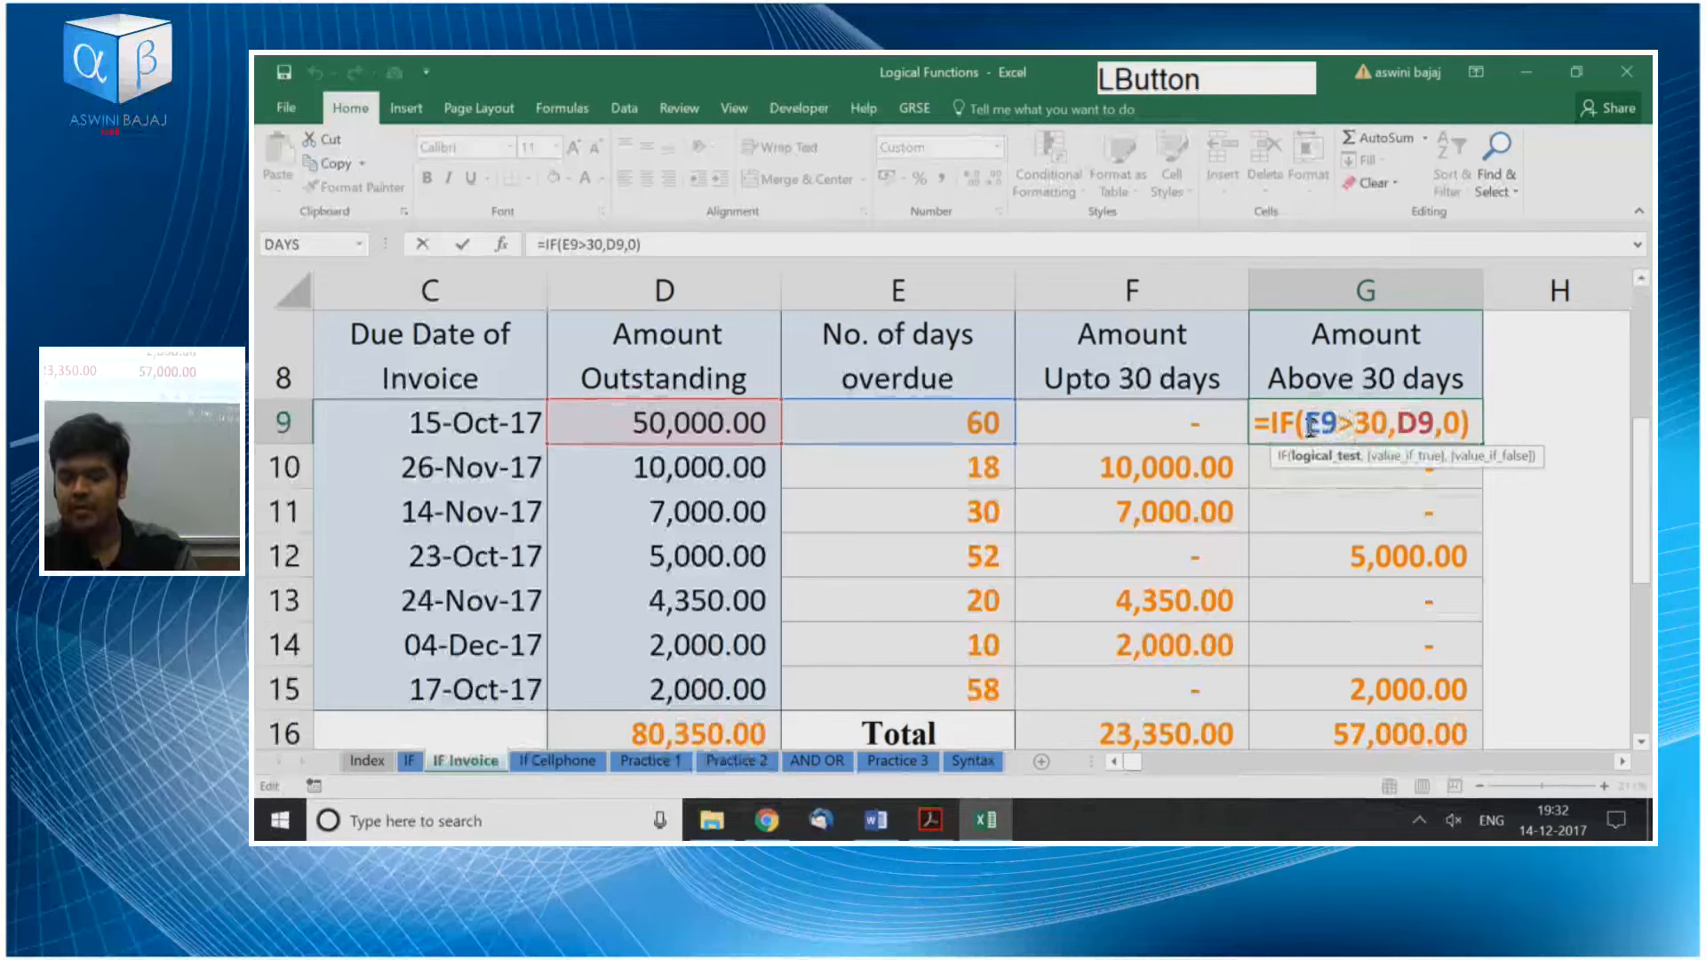
drag(1304, 423, 1390, 423)
double_click(1416, 421)
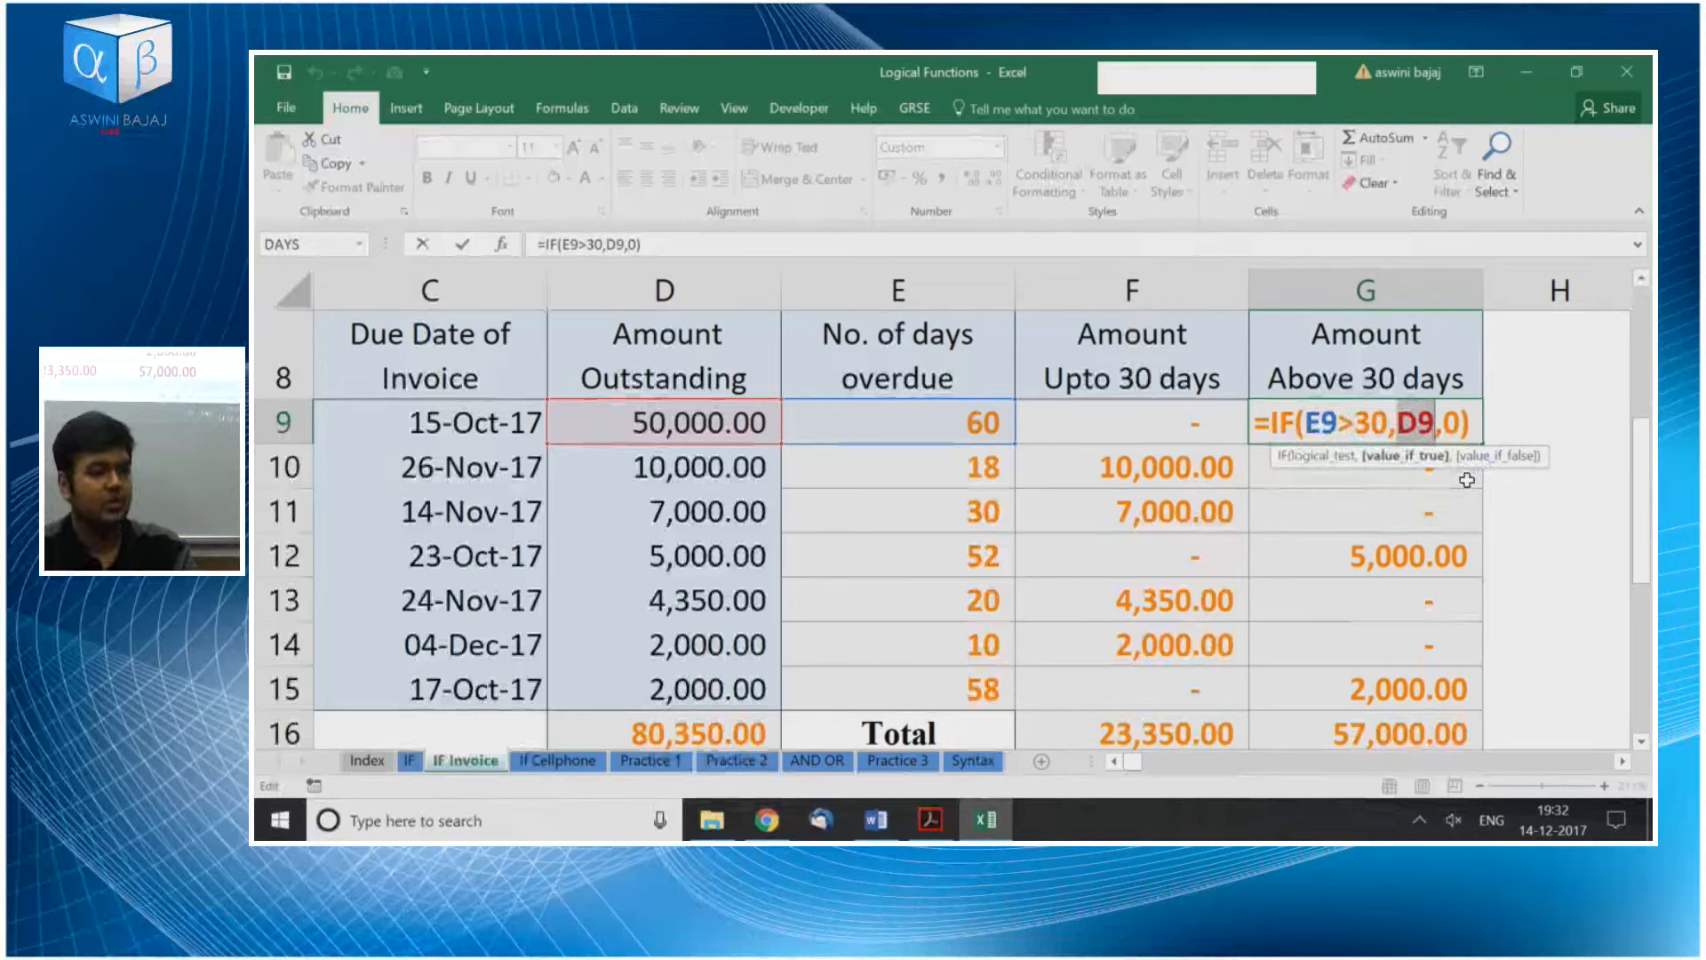
drag(1169, 424, 1173, 692)
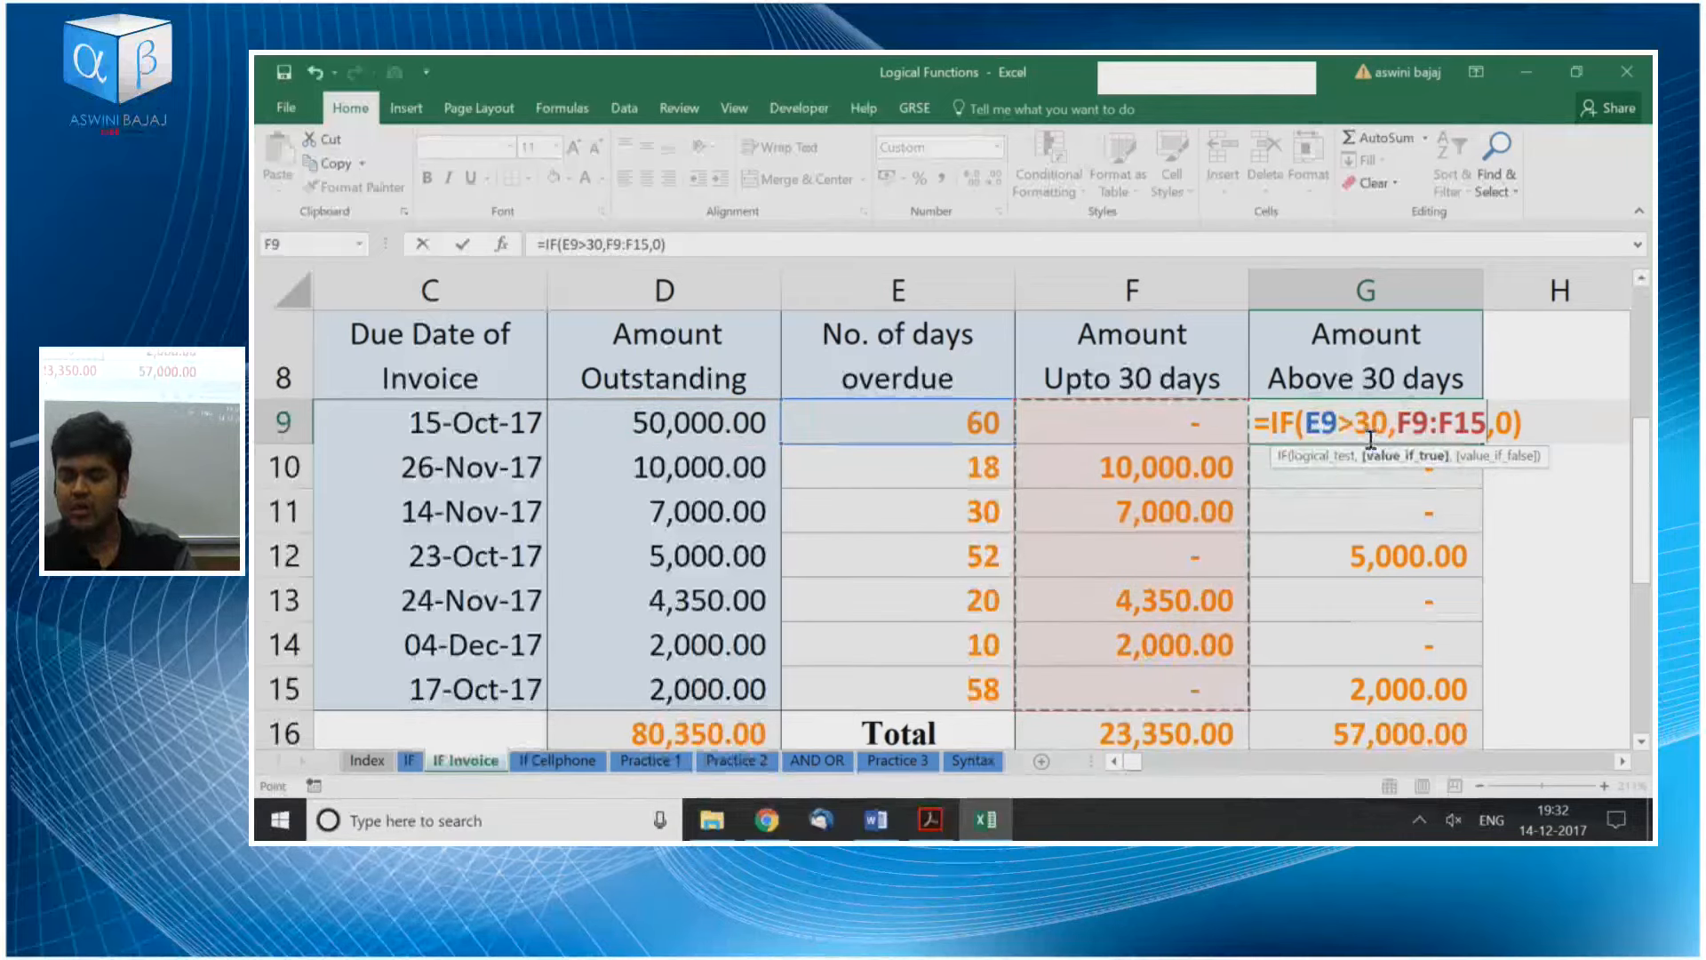
click(1377, 600)
drag(1375, 590, 1379, 425)
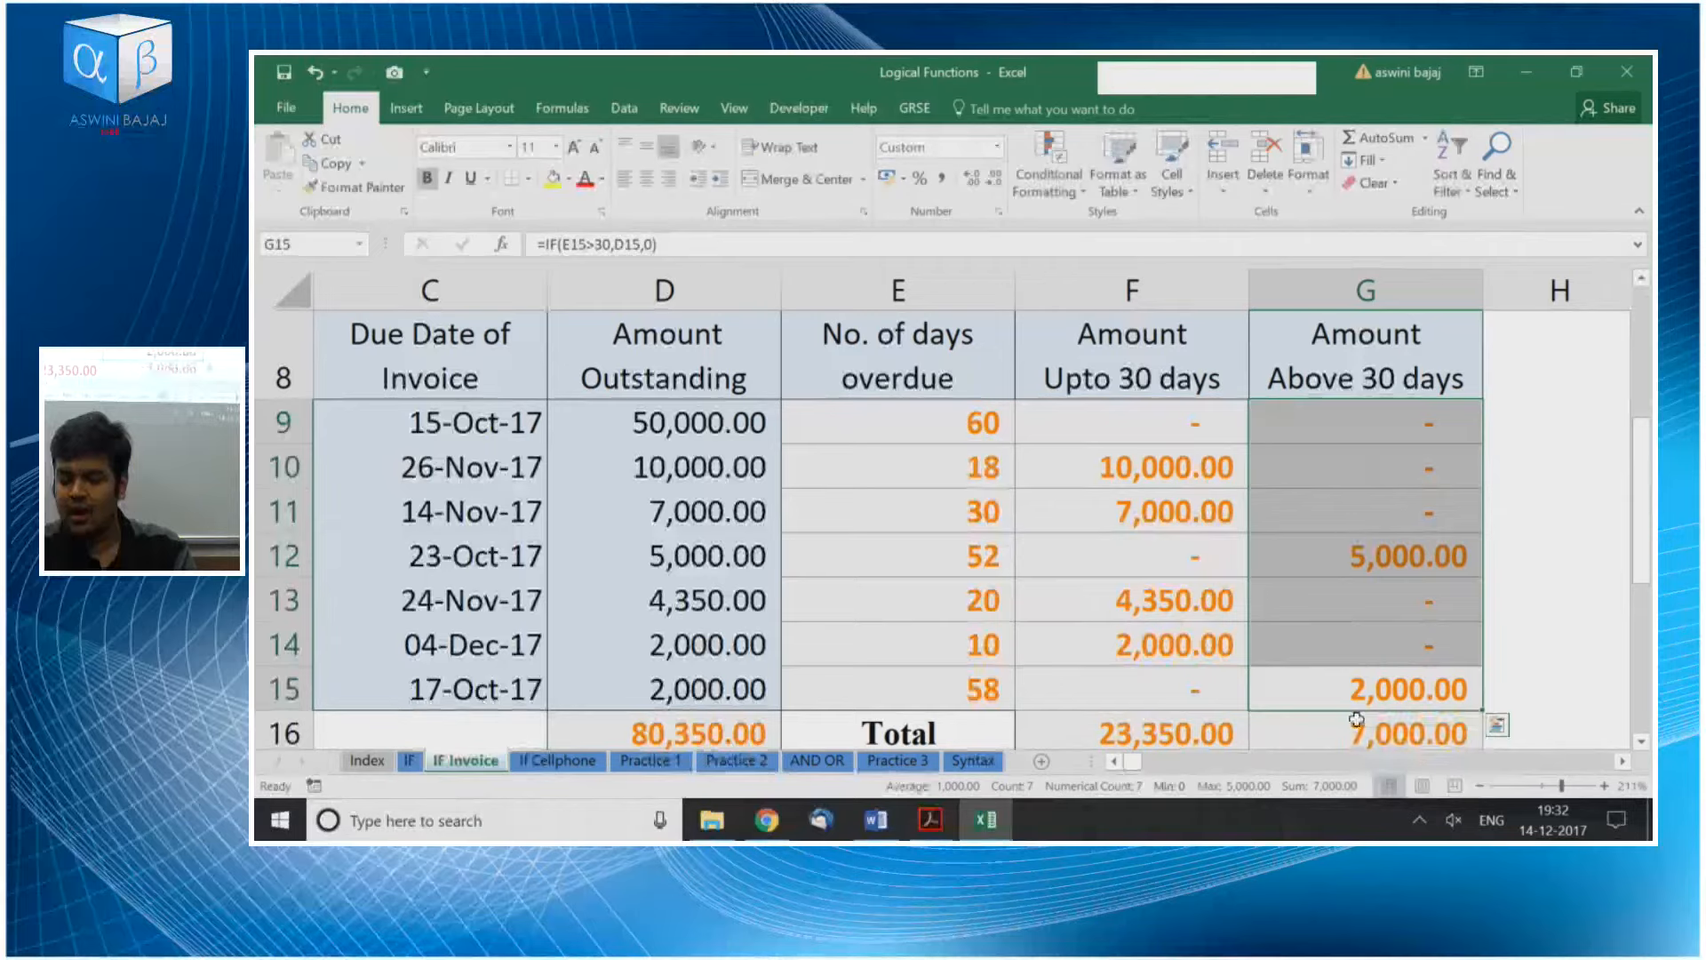
key(Escape)
key(ctrl+z)
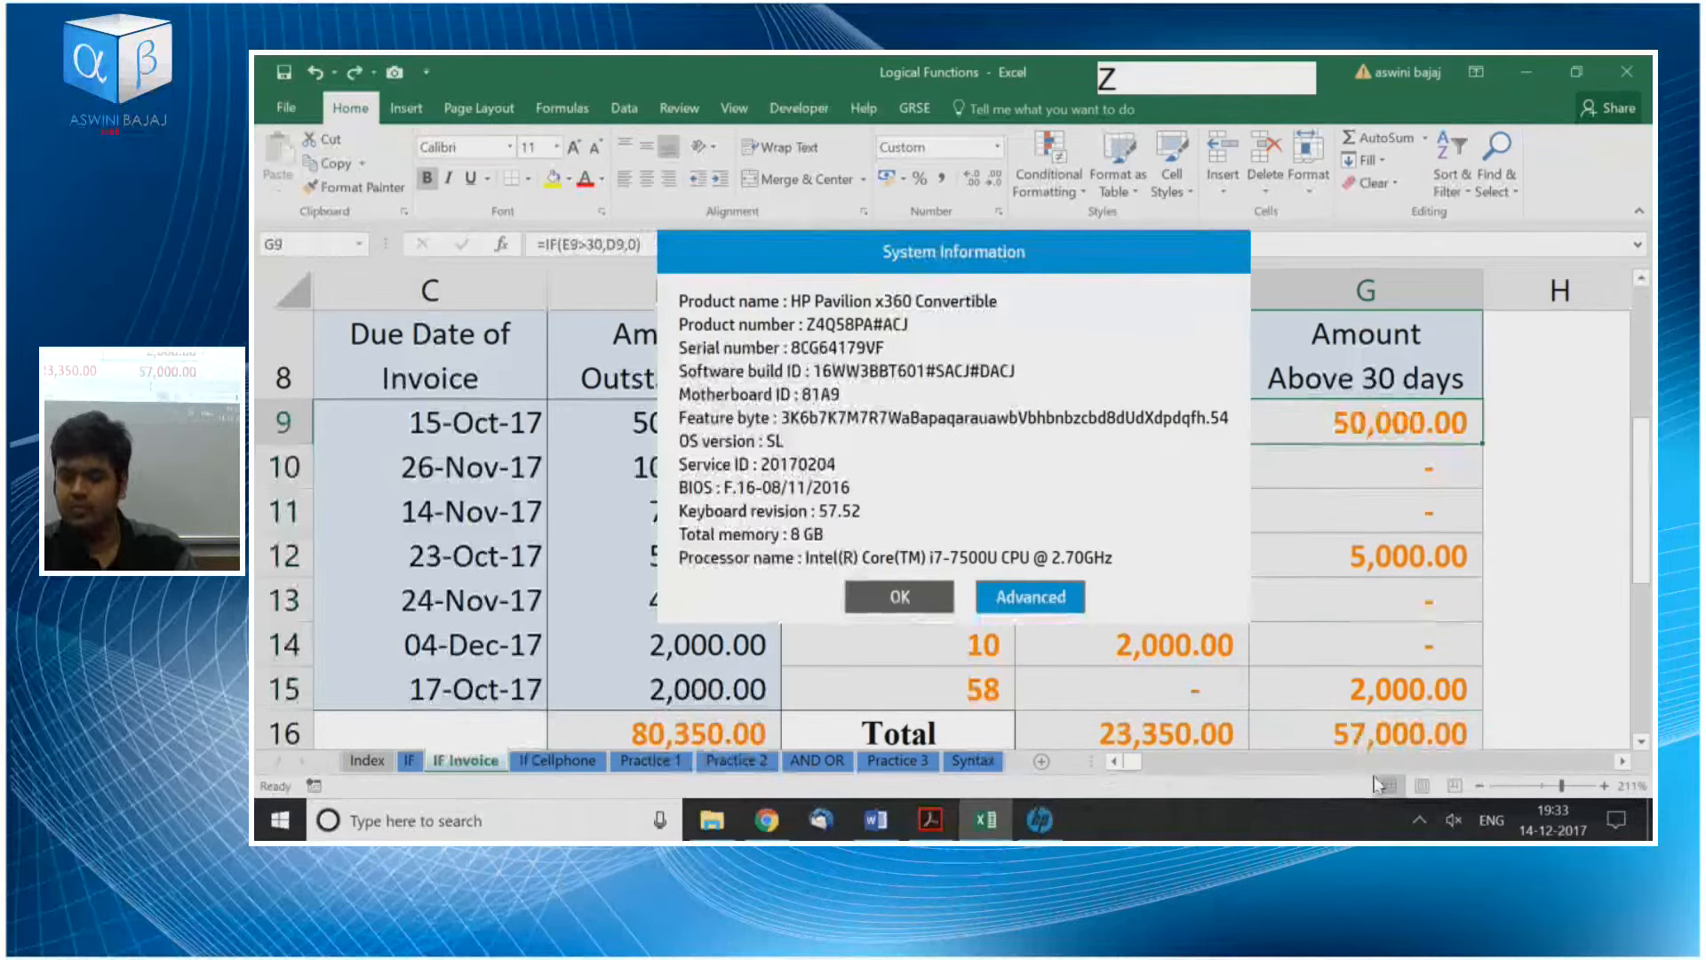
key(Escape)
click(899, 596)
Review the G15 formula and the total formulas in row 16 for the overdue and outstanding amounts
click(1357, 672)
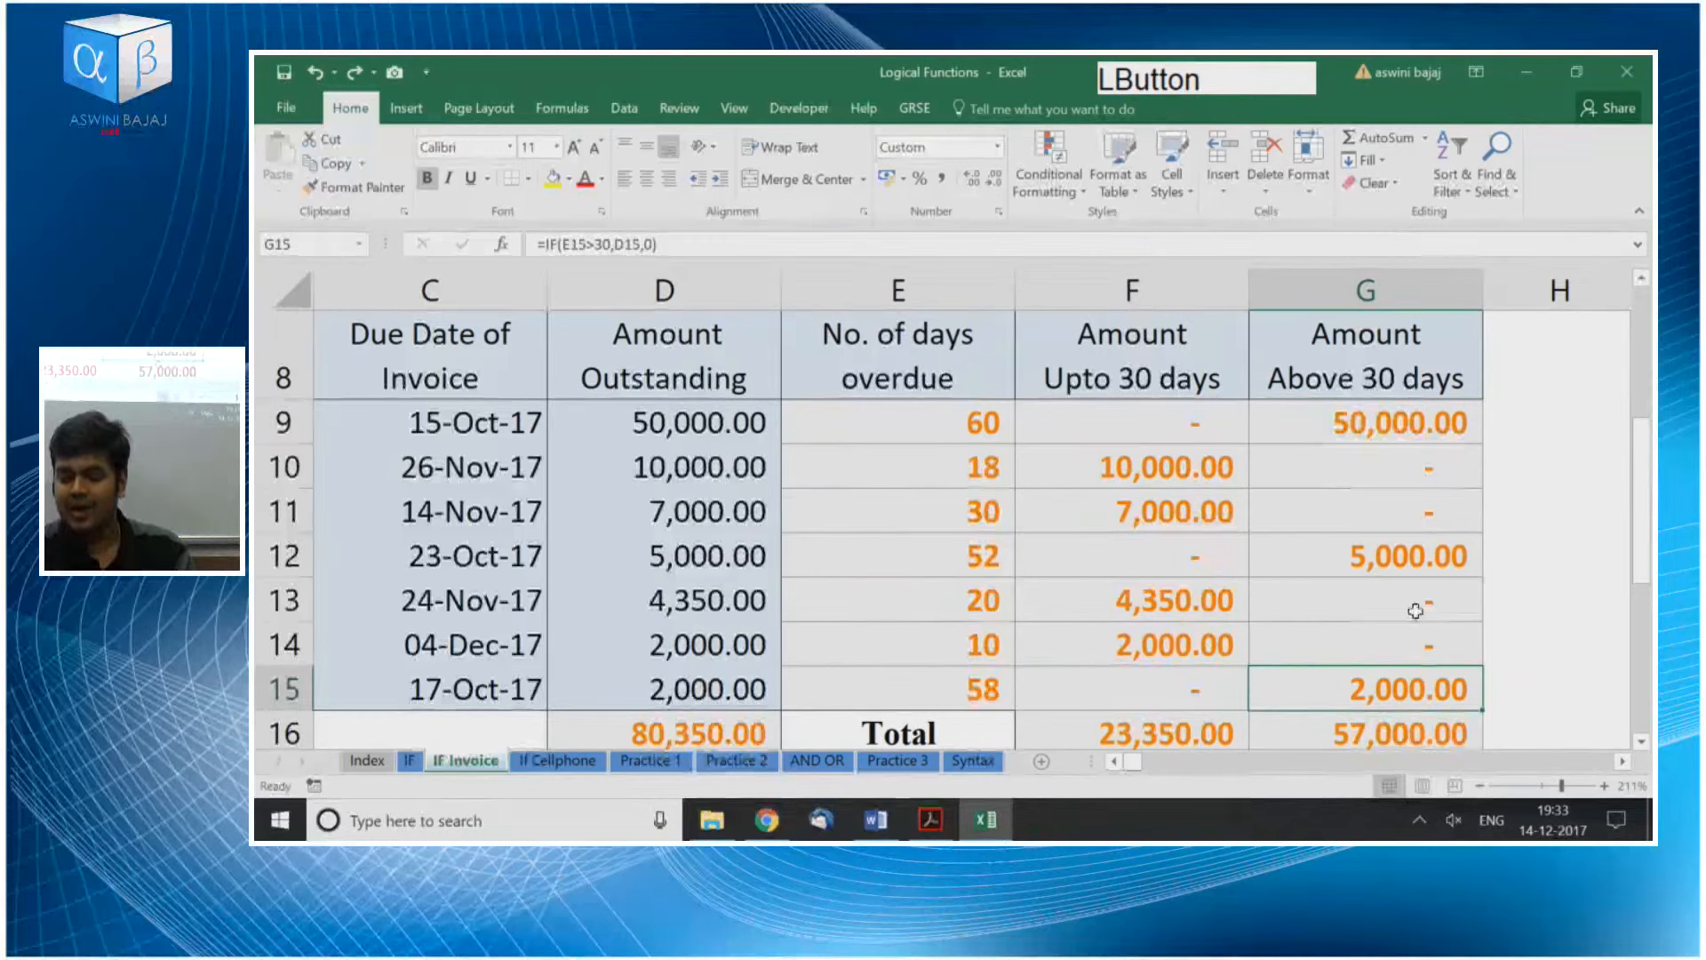
click(1290, 731)
click(1168, 734)
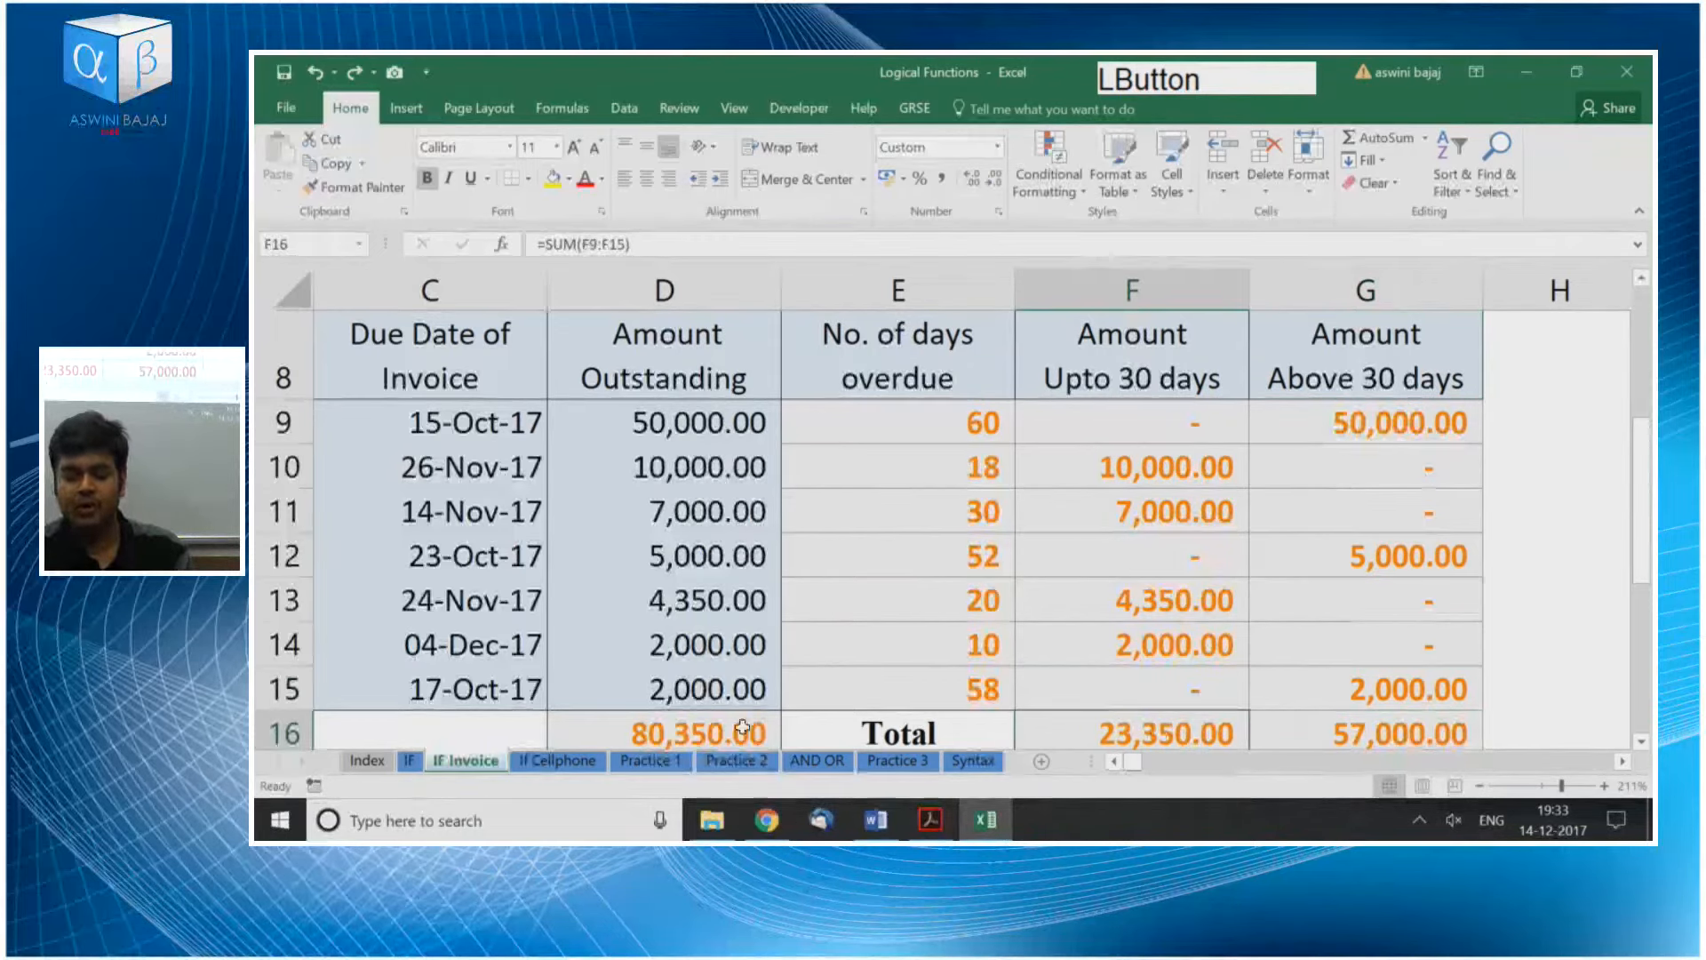
click(742, 726)
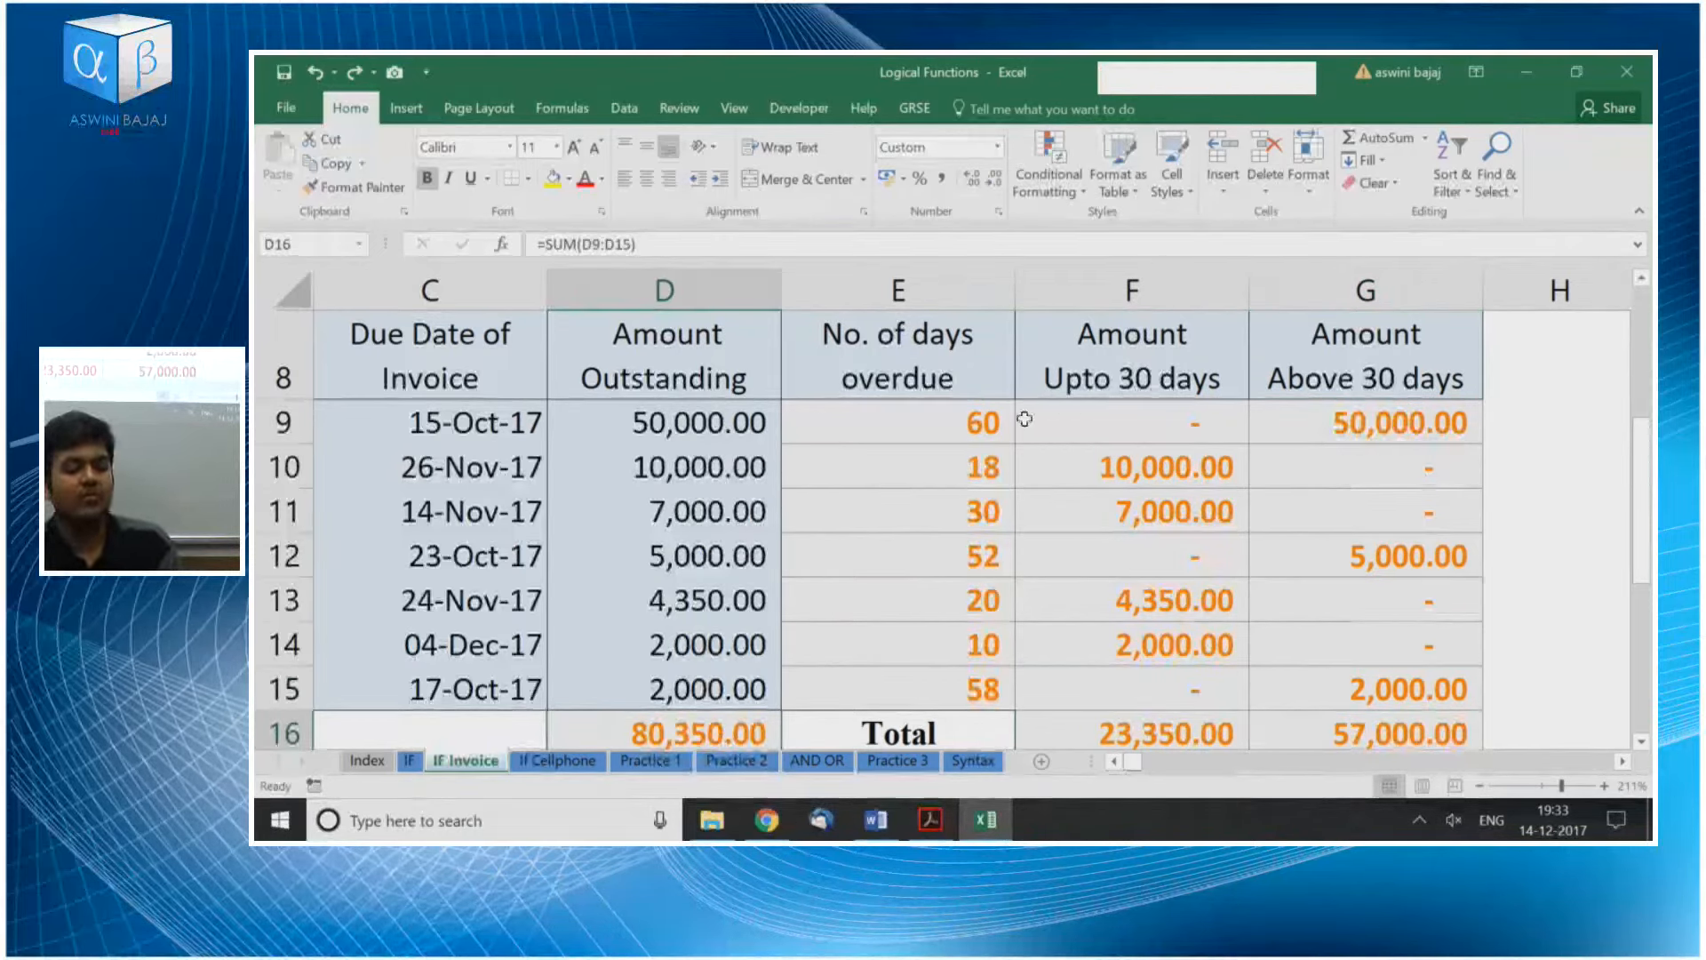
Examine the IF formulas in F9 and G9 once more, leaving both as they are
double_click(1123, 420)
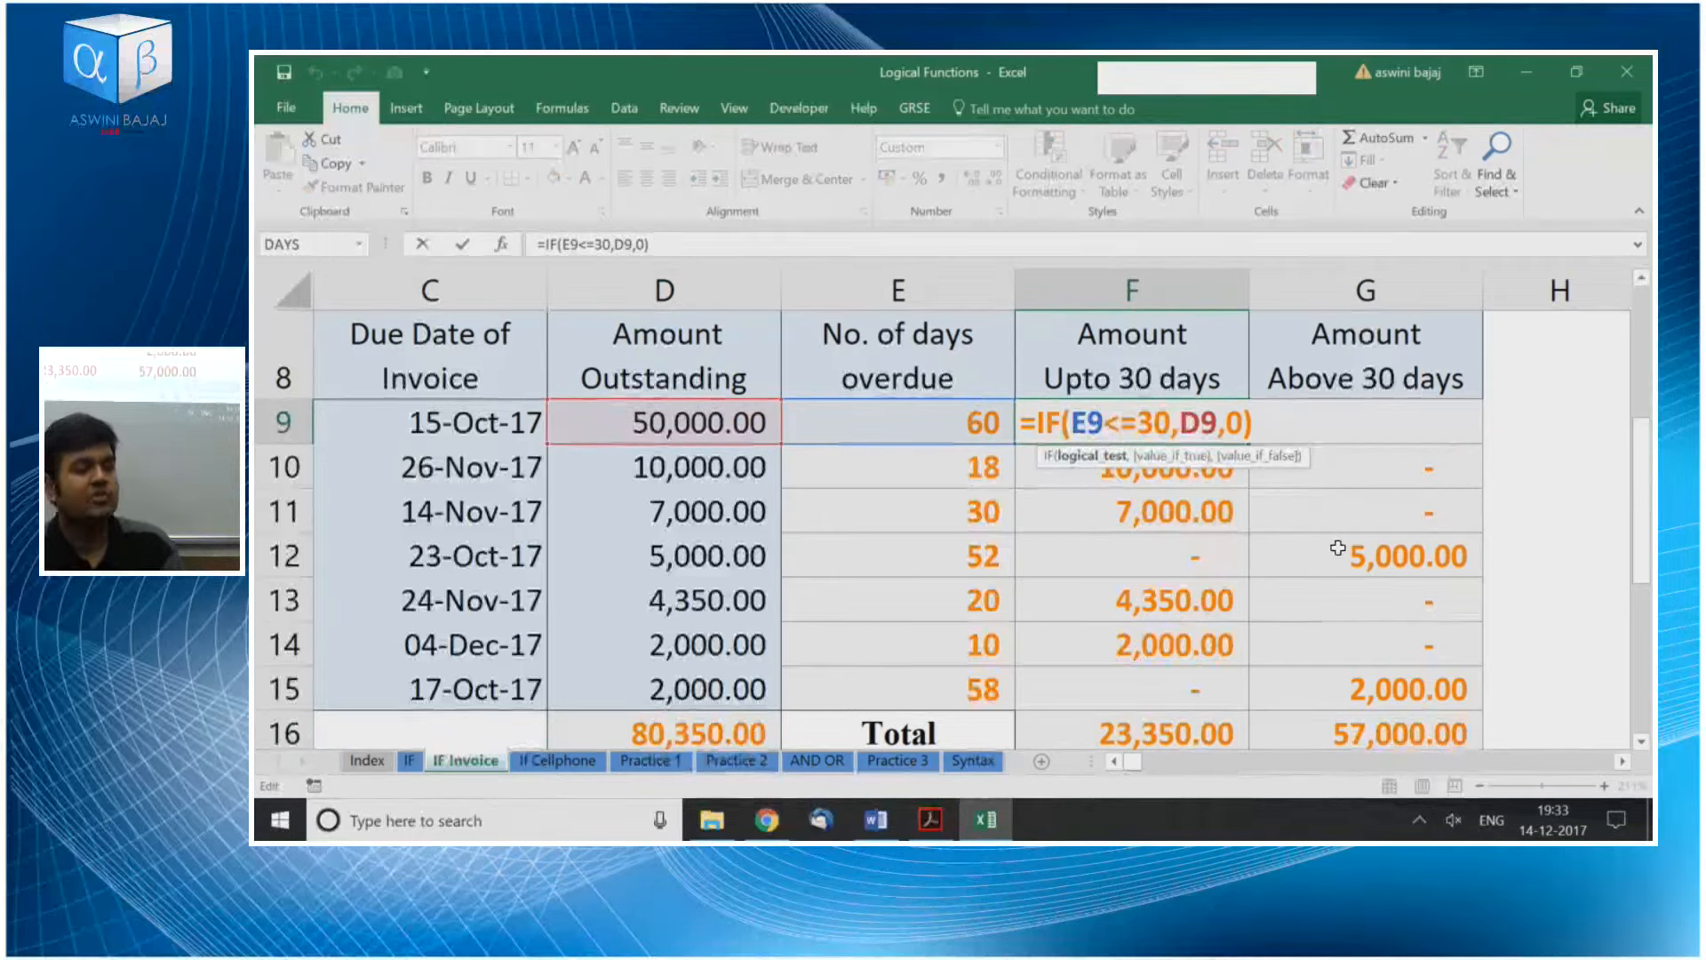
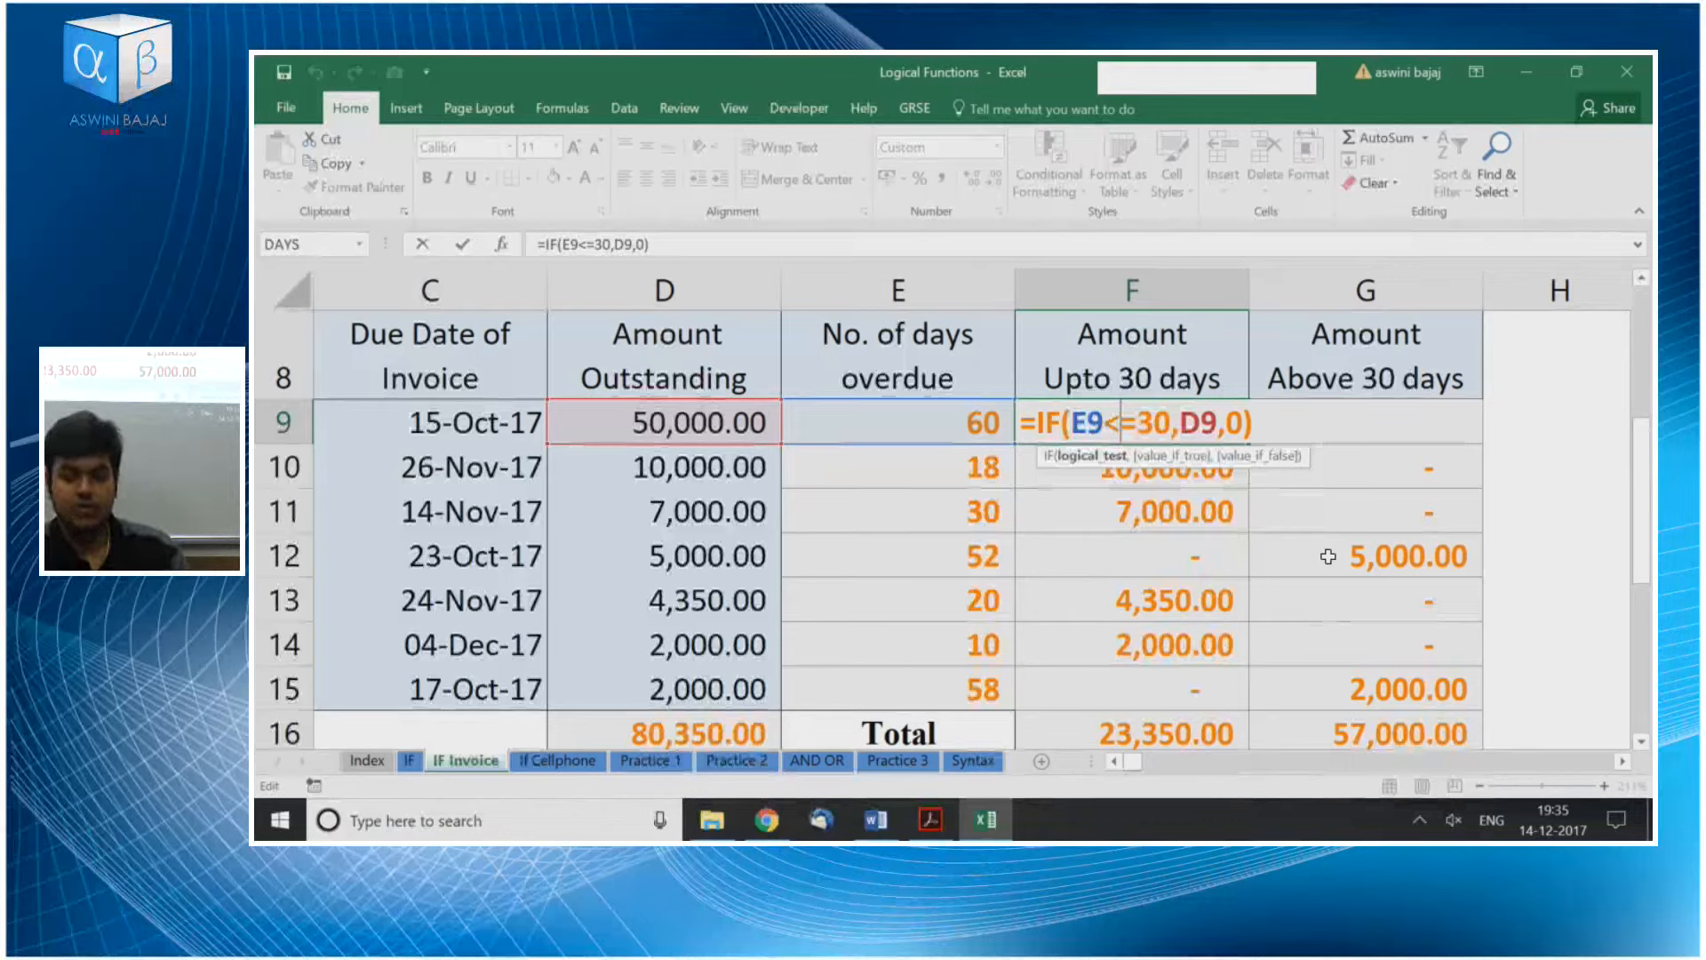
key(Return)
key(Right)
key(Up)
key(F2)
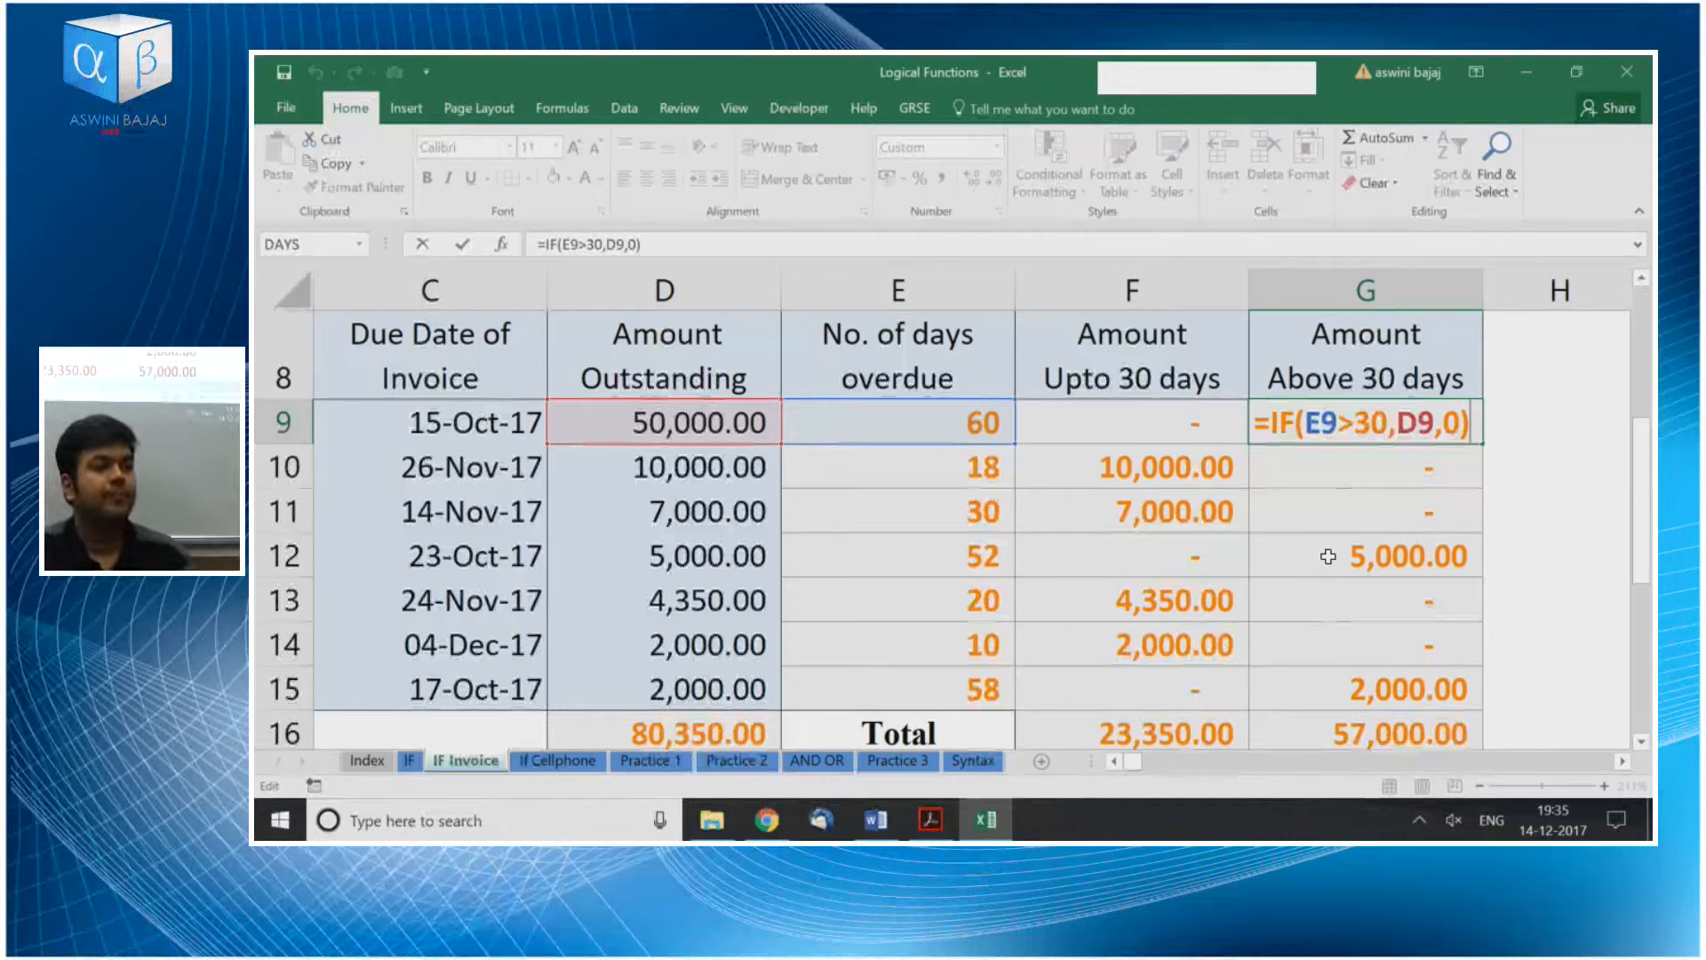
key(KP_Enter)
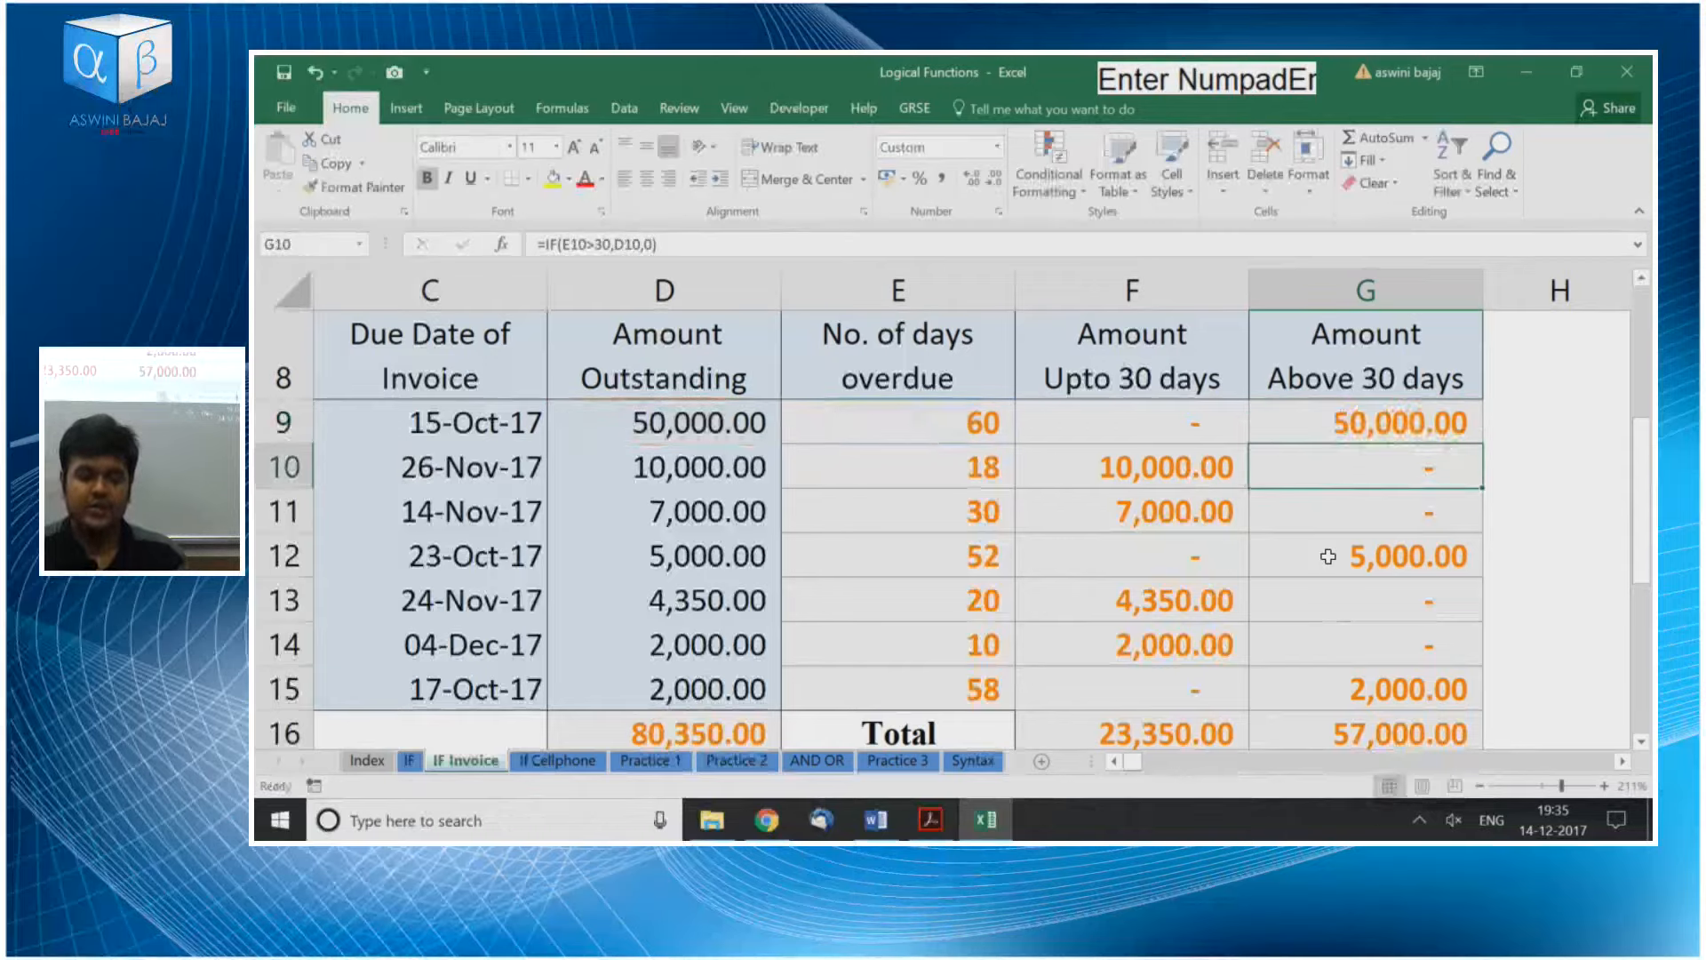
key(KP_Enter)
Open the If Cellphone sheet and go to the US Coasts Winner cell, C10
key(ctrl+Page_Down)
scroll(1328, 556, up, 3)
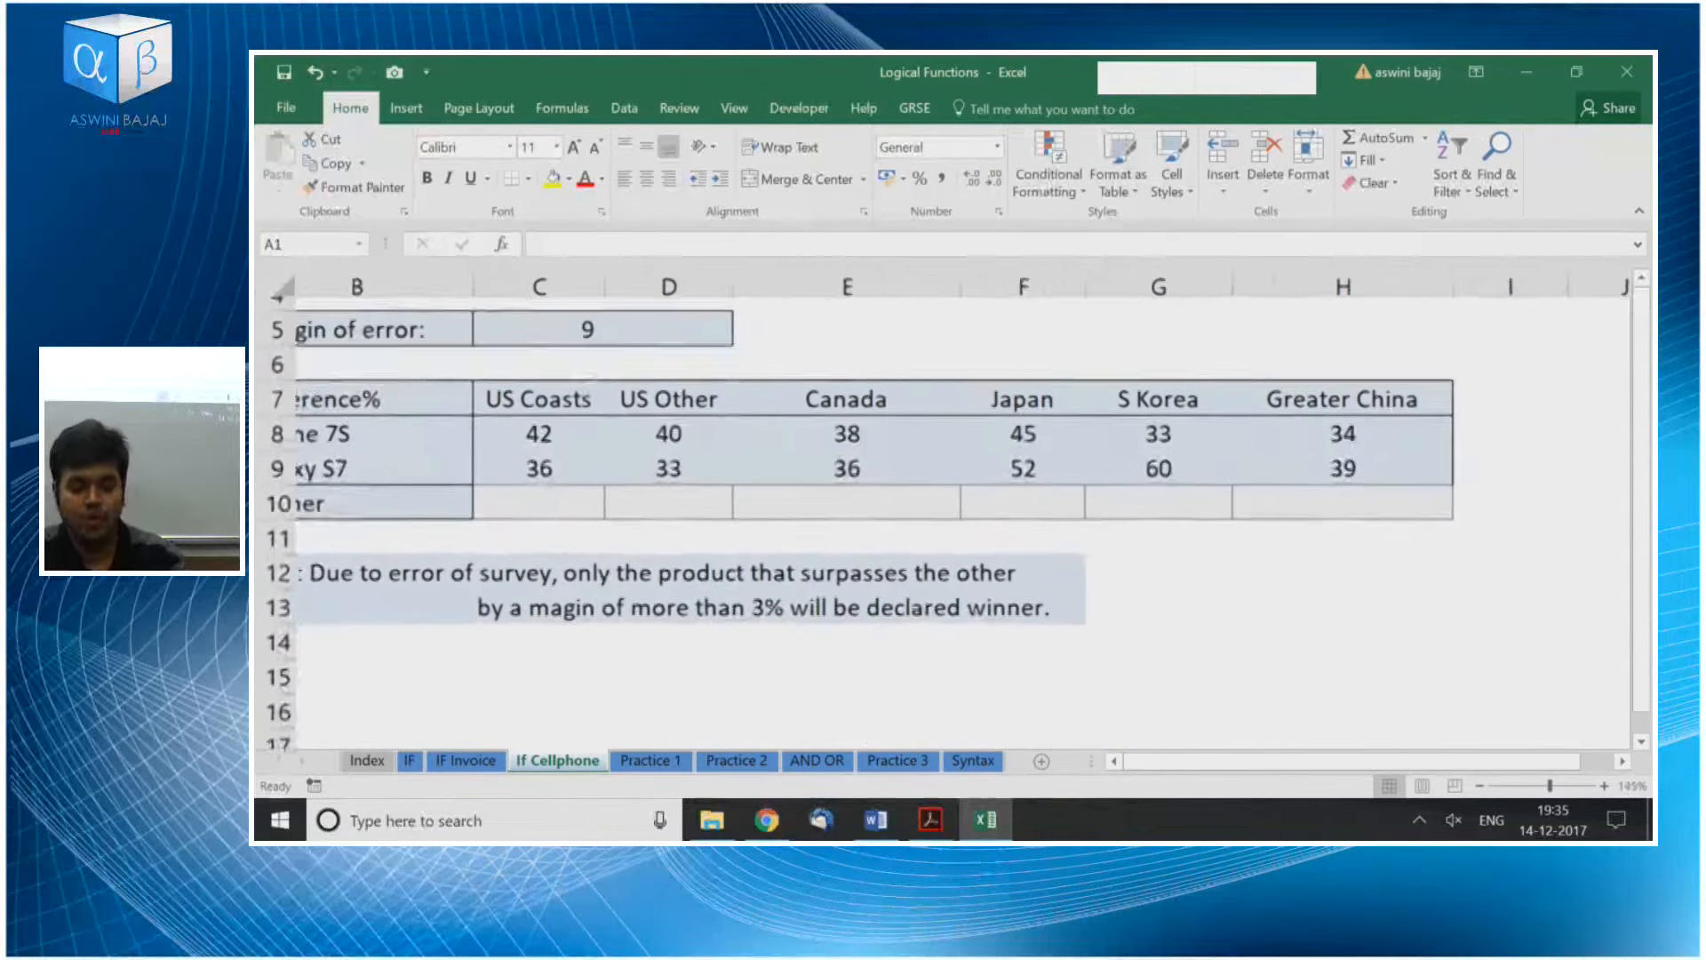
scroll(949, 524, up, 1)
scroll(949, 524, left, 2)
key(Left)
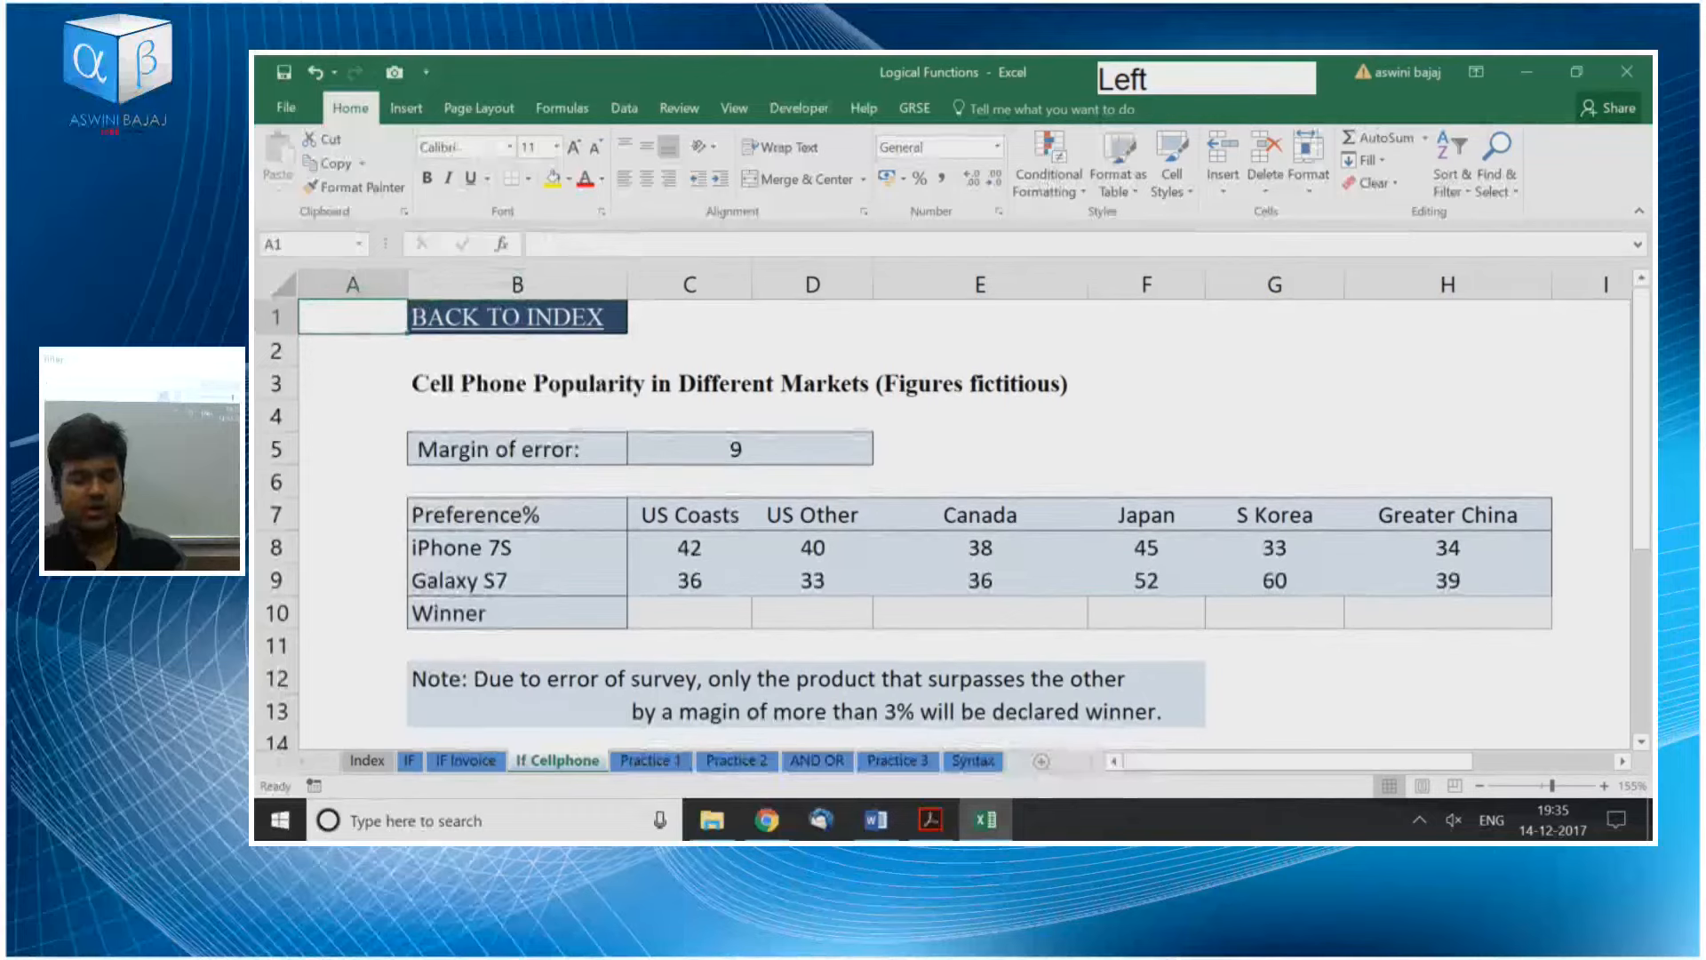
key(Right)
key(Down)
key(Down)
key(Down)
key(Down)
key(Down)
key(Down)
key(Down)
key(Down)
key(Down)
key(Down)
key(Right)
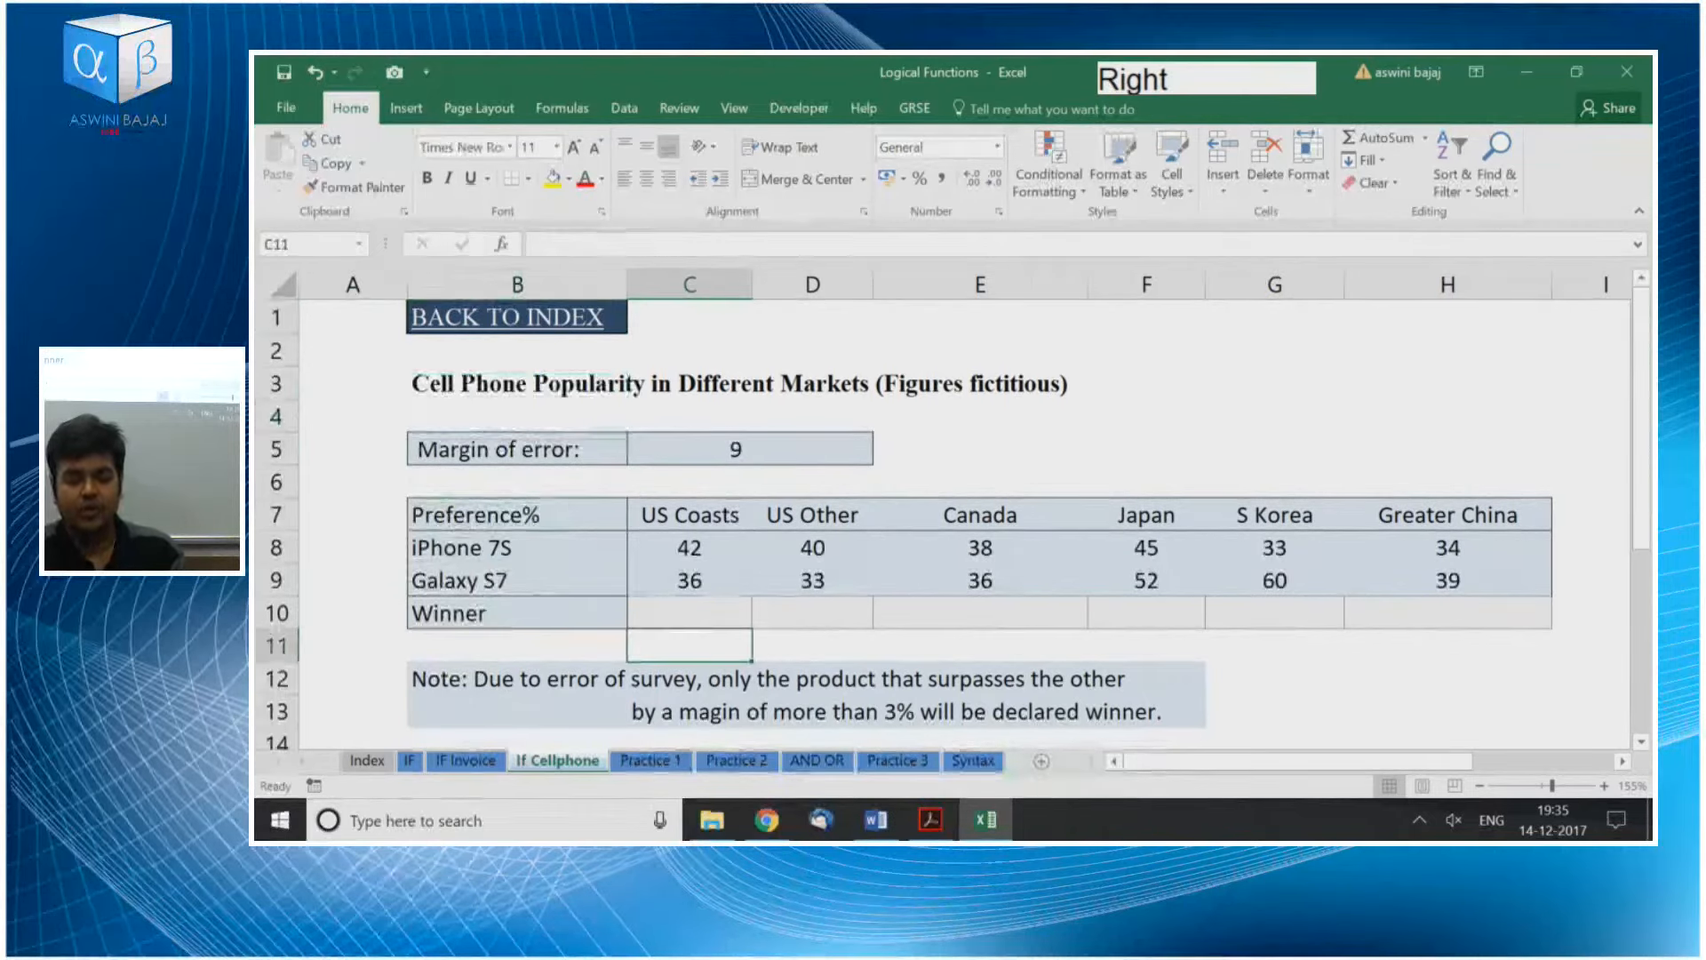
key(Up)
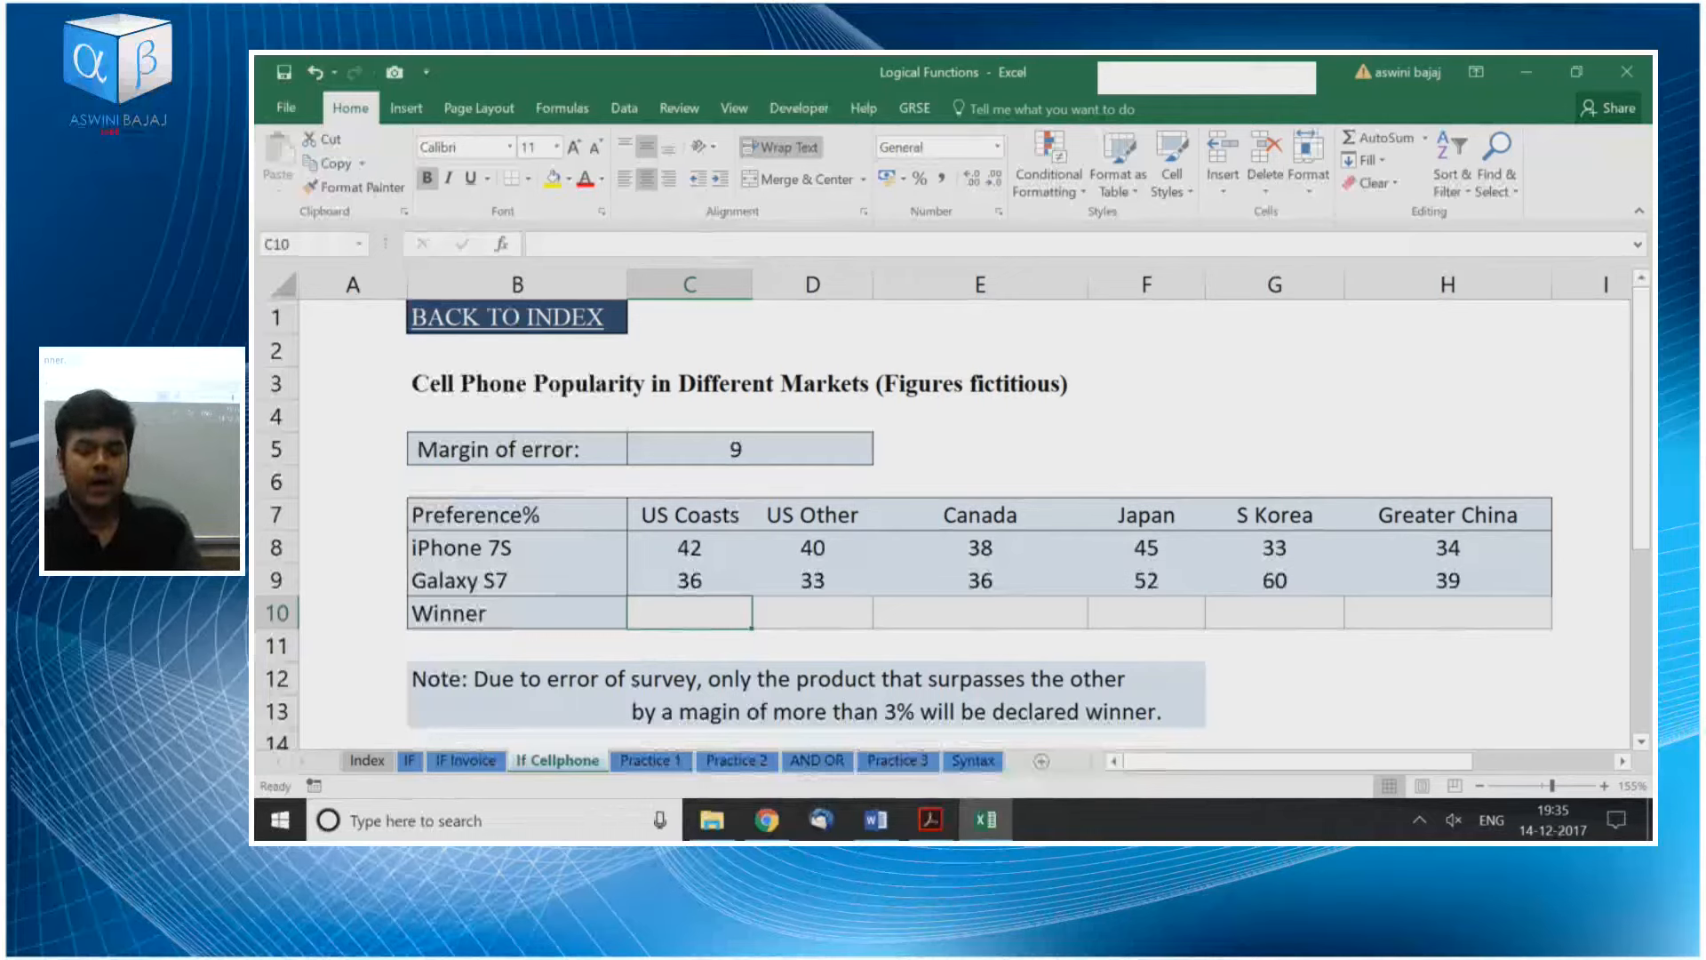
Review the US Coasts preference figures and the two phone names in B8:B9
key(Up)
key(Up)
key(Up)
key(Up)
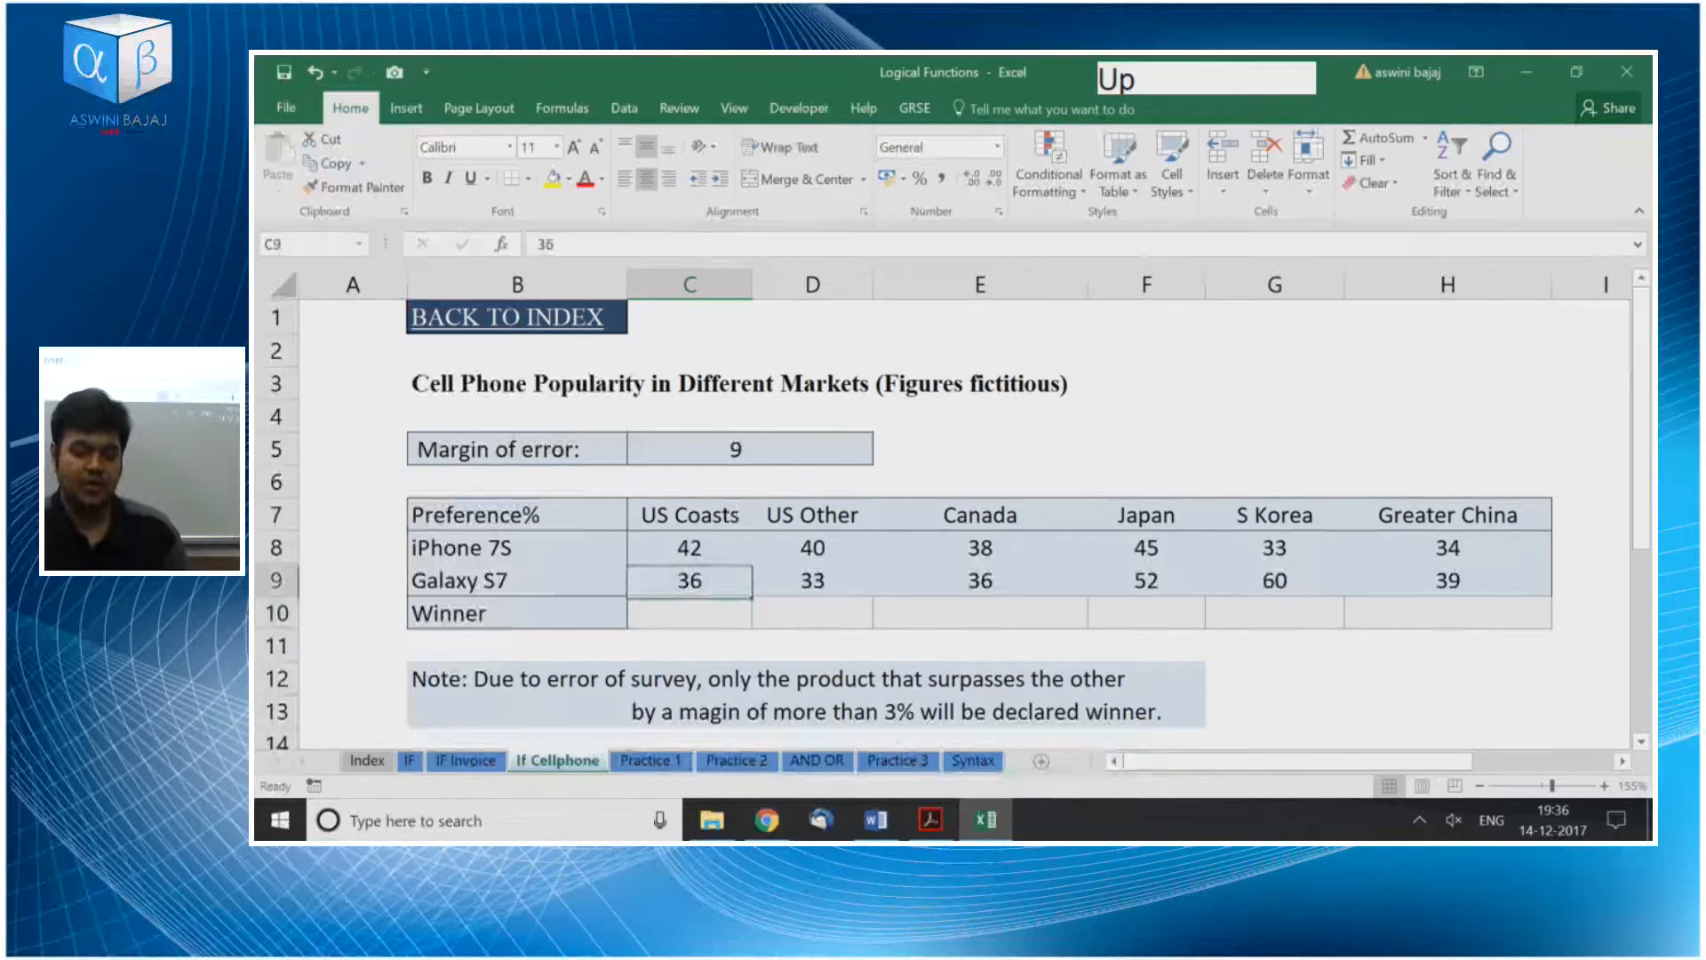
key(Up)
key(Down)
key(Down)
key(Down)
key(Left)
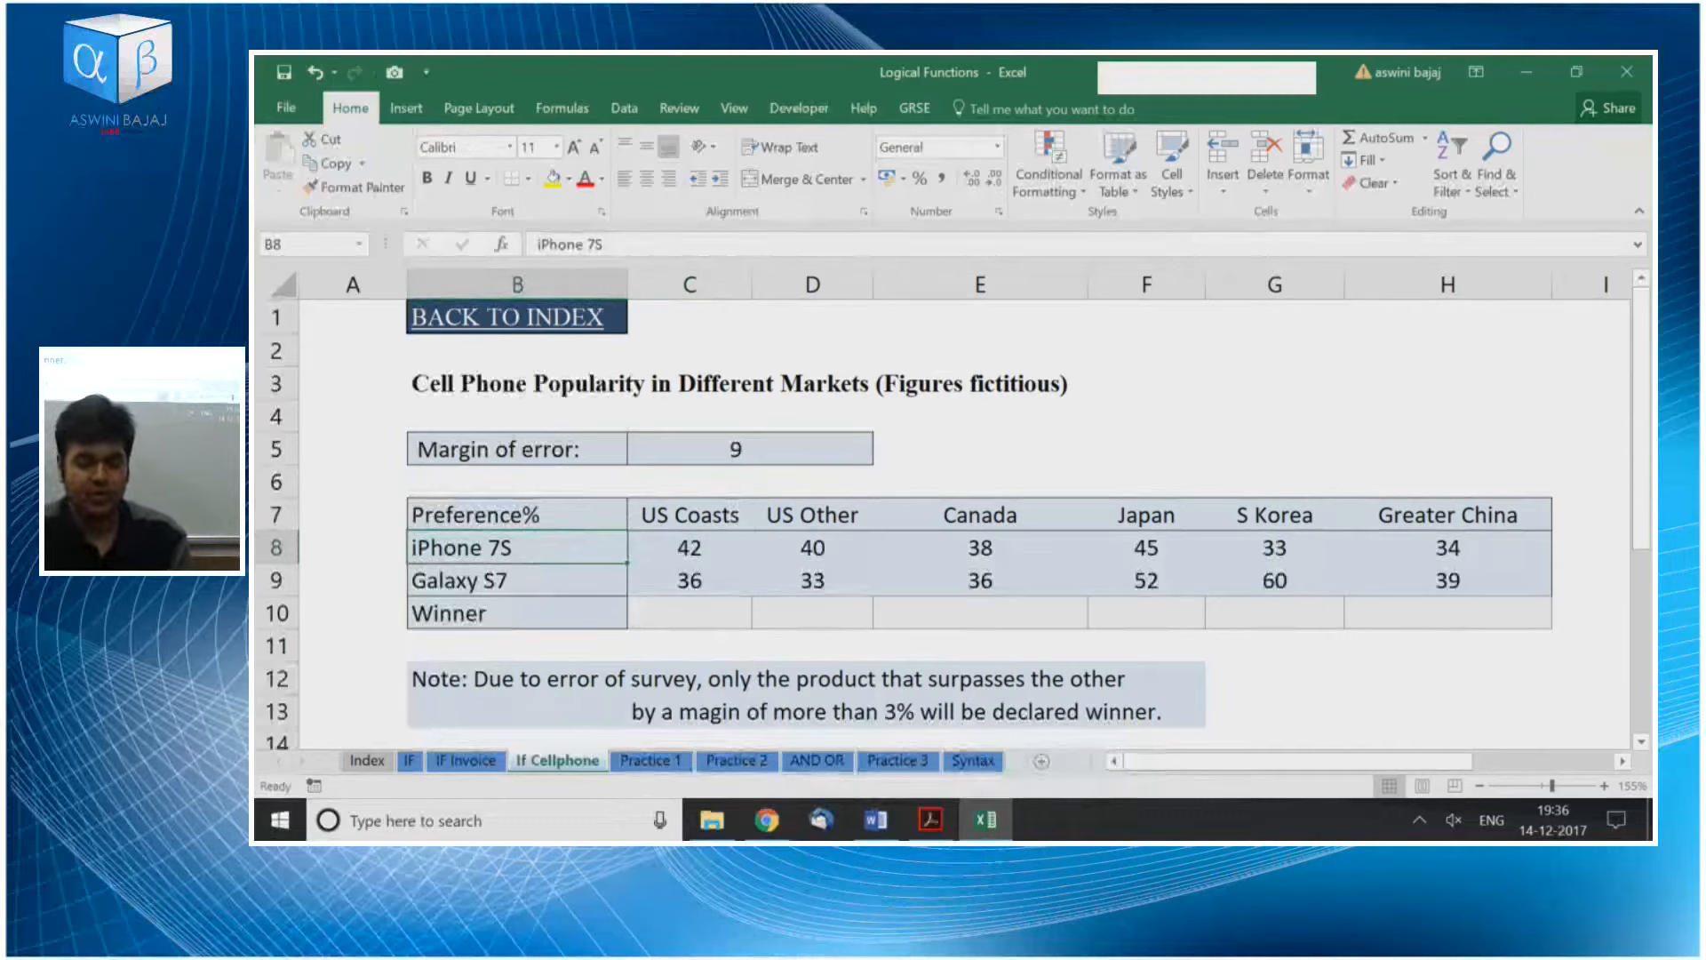
key(shift+Down)
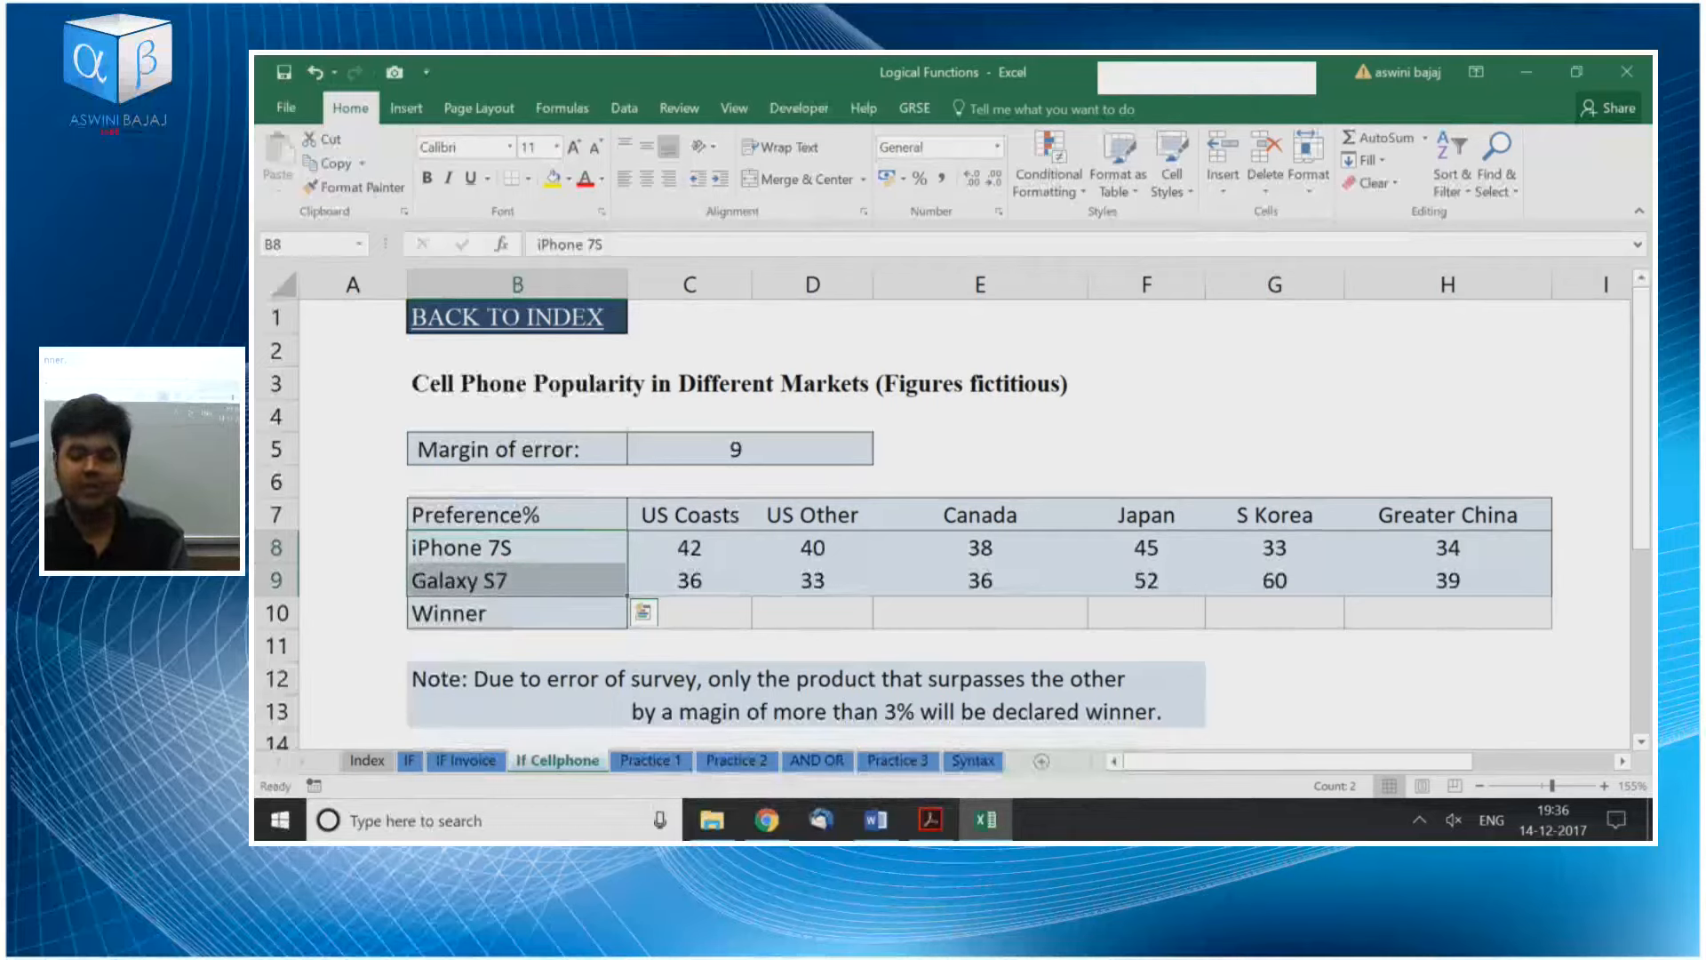
Review the market headings in C7:H7 and each phone's US Coasts percentage in C8 and C9
key(Up)
key(Right)
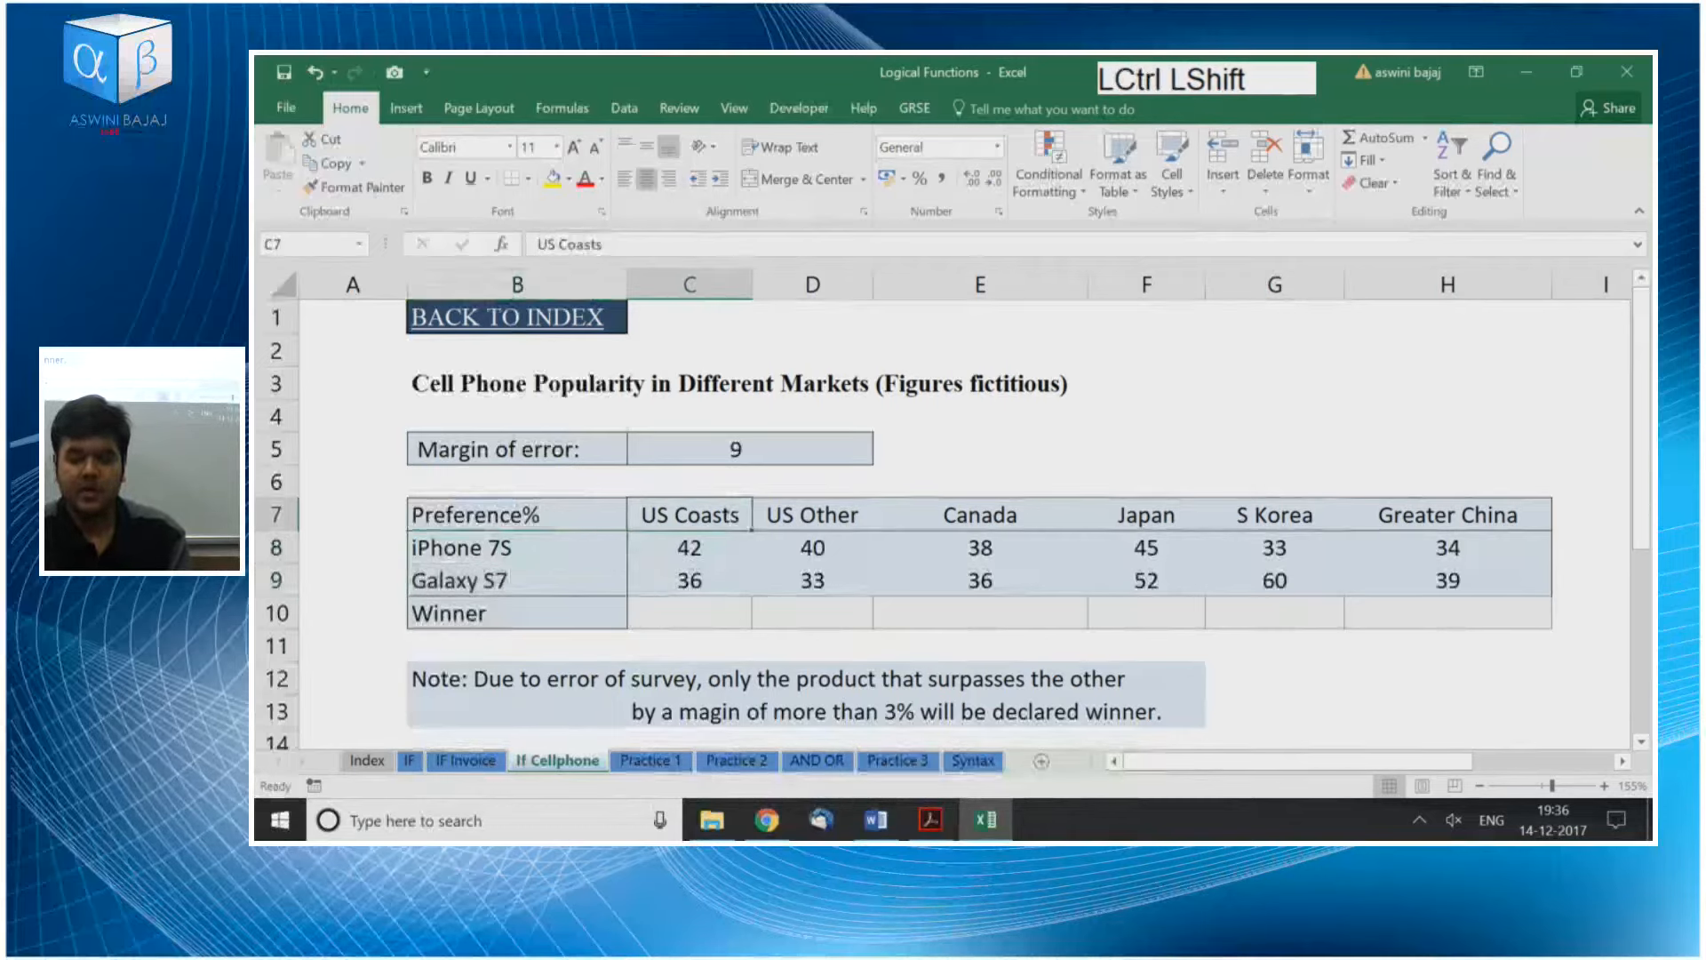
key(ctrl+shift+Right)
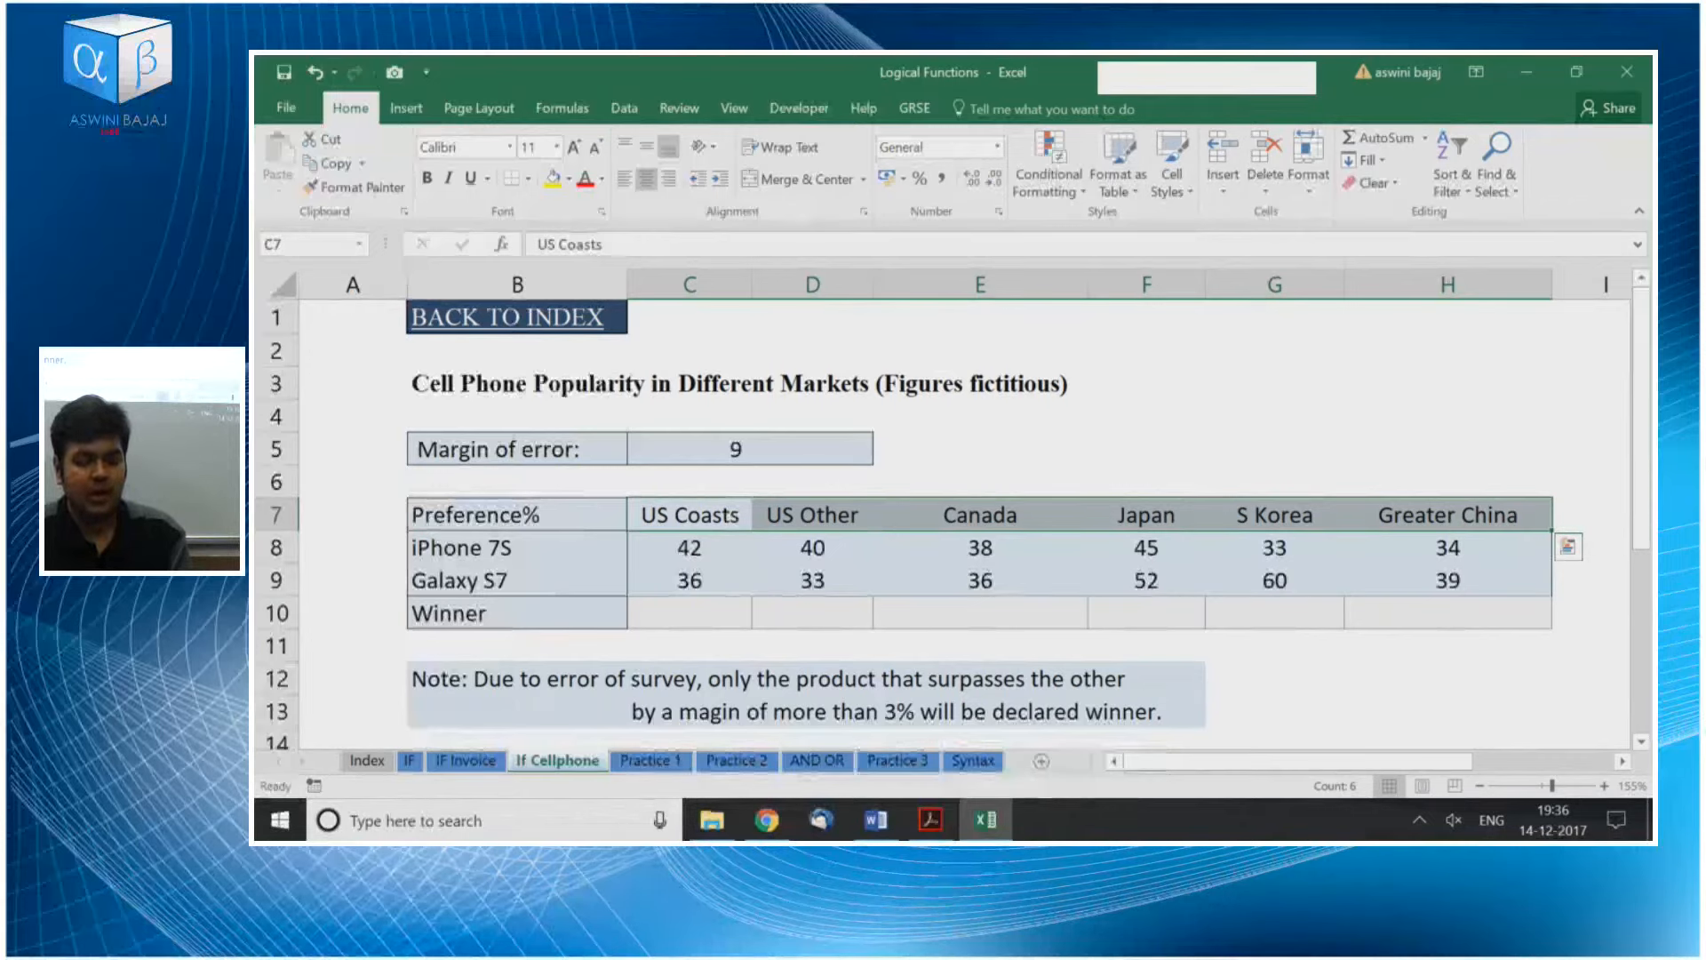
key(Left)
key(Down)
key(Right)
key(shift)
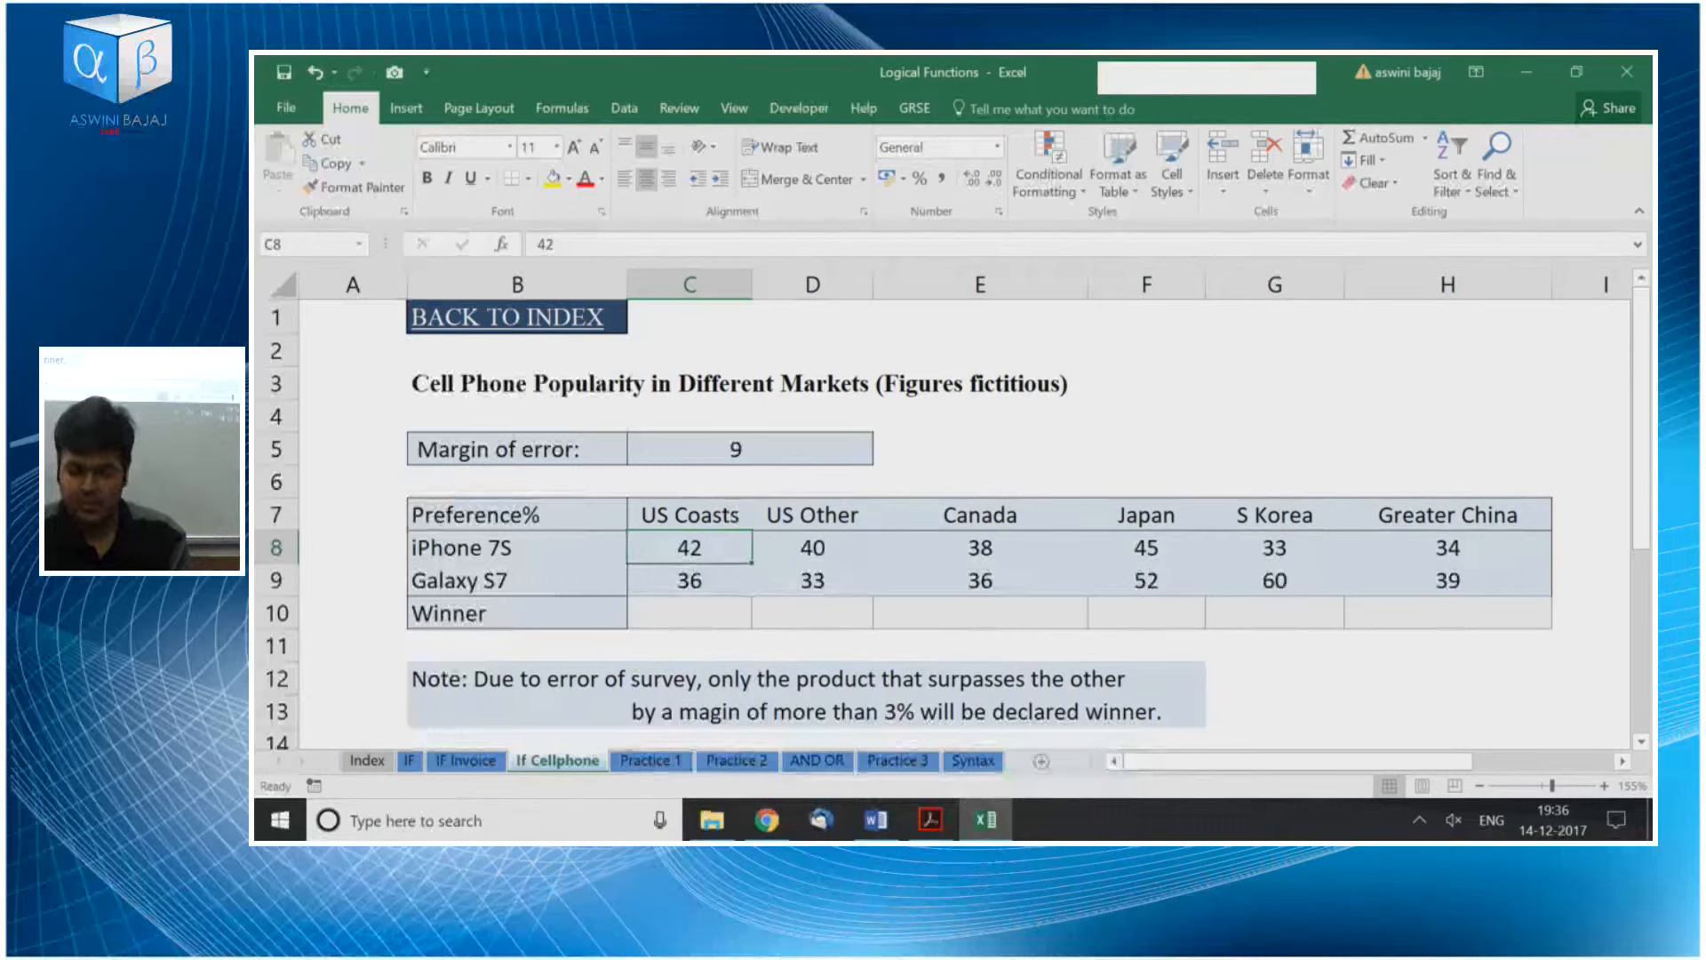
key(Down)
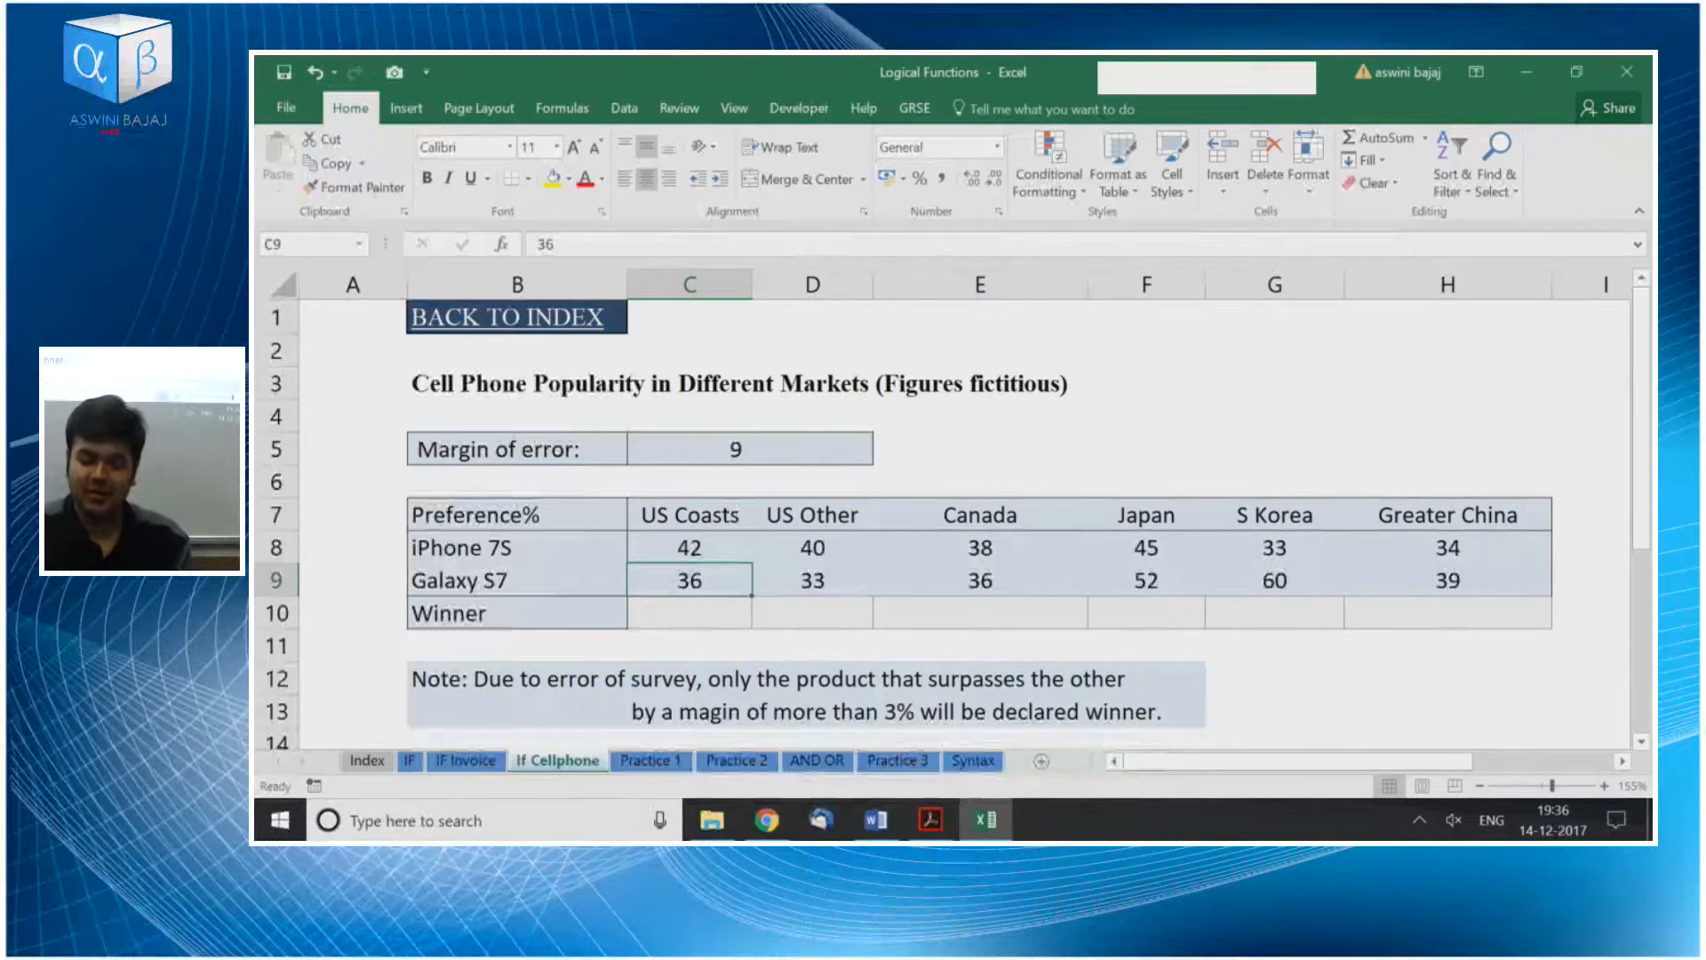
Look through both phones' preference percentages from US Other across to Greater China
key(Right)
key(Up)
key(Right)
key(Right)
key(Right)
key(Right)
key(Down)
key(Right)
key(Left)
key(Left)
key(Left)
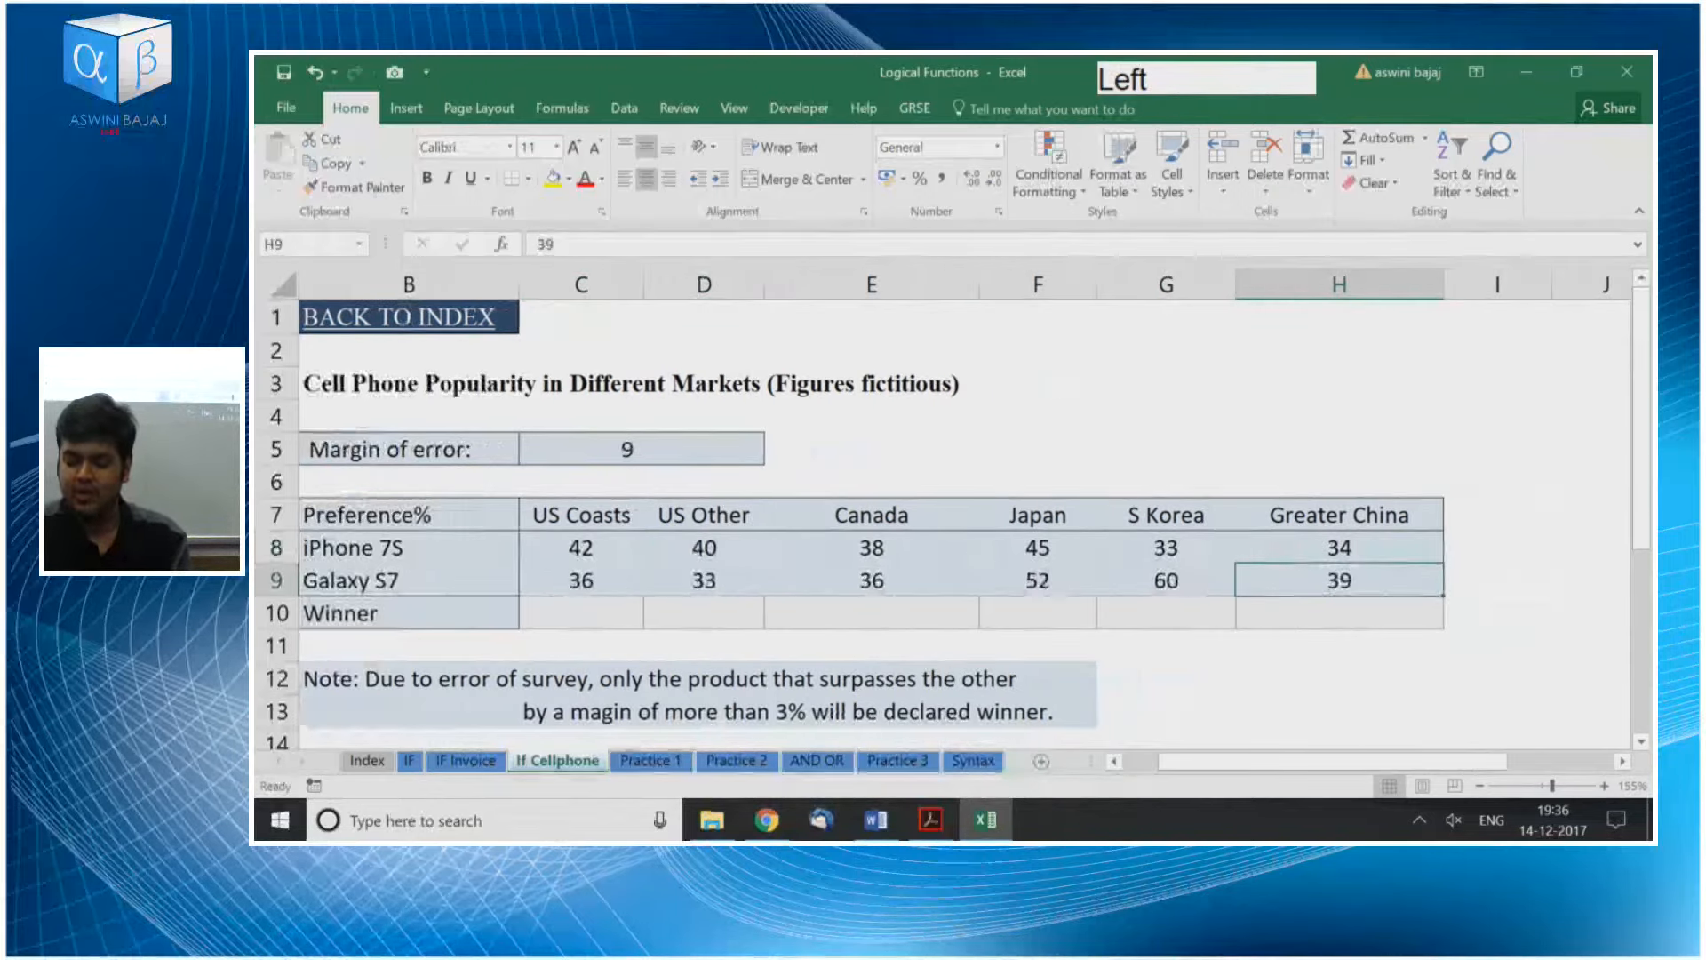
key(Left)
key(Left)
key(Left)
key(Left)
key(Up)
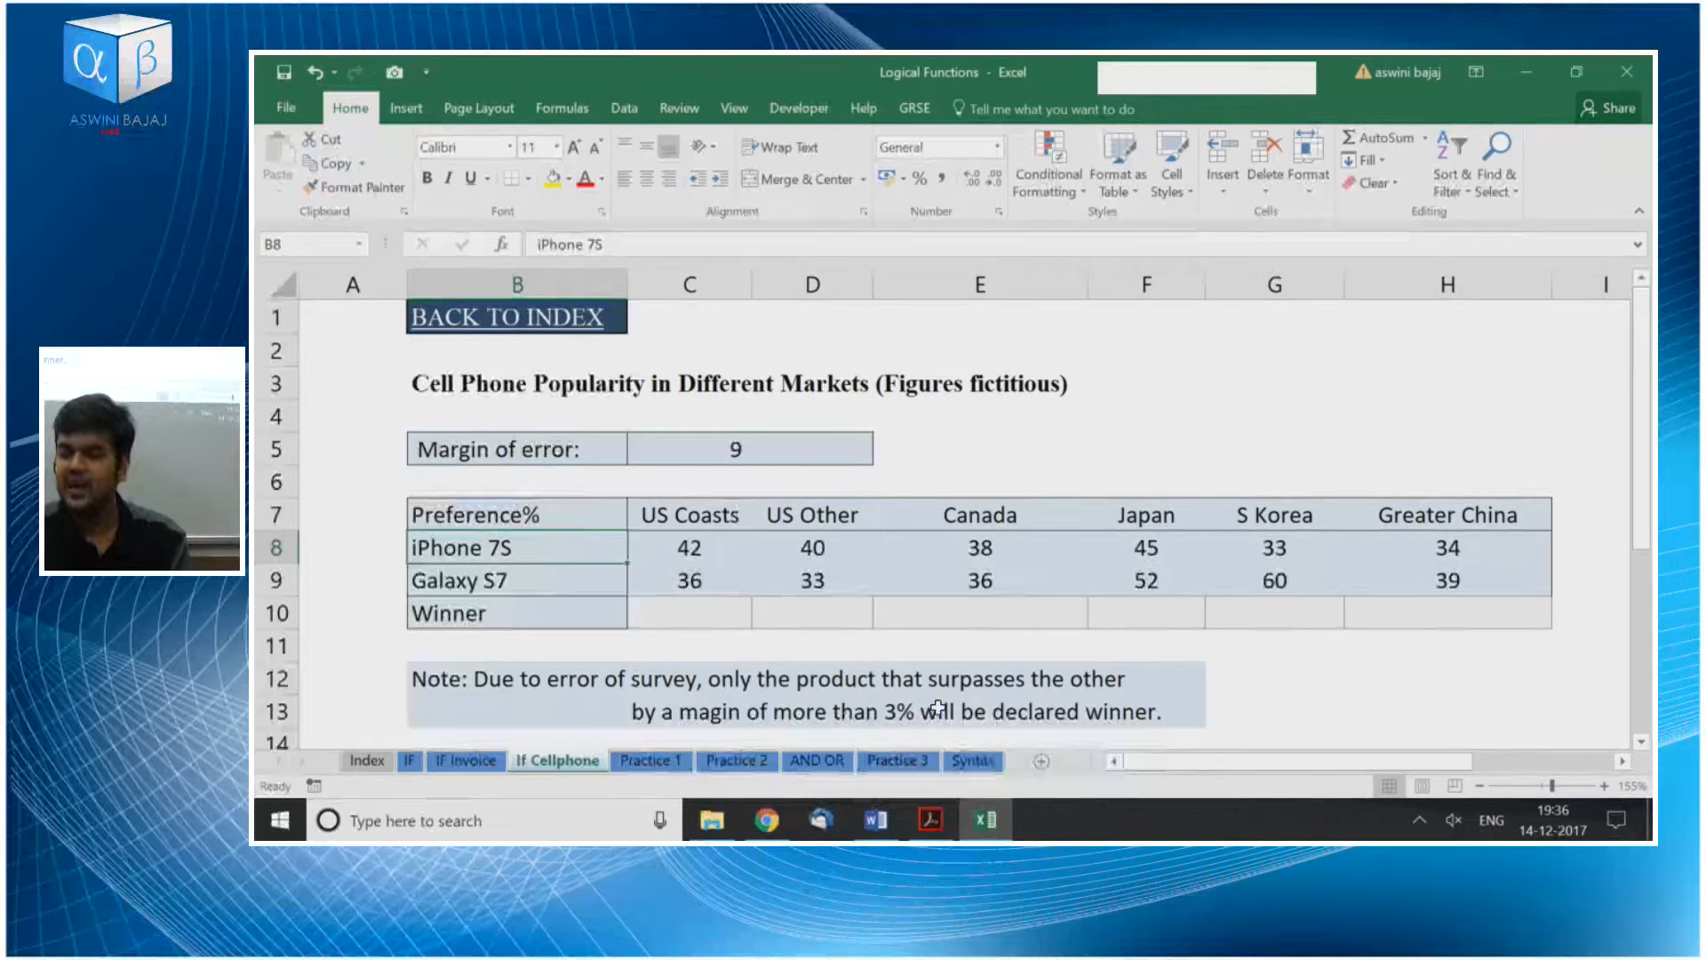
Set the margin of error in C5 to 3 and return to the US Coasts Winner cell
key(Up)
key(Up)
key(Up)
key(Up)
key(Right)
key(Down)
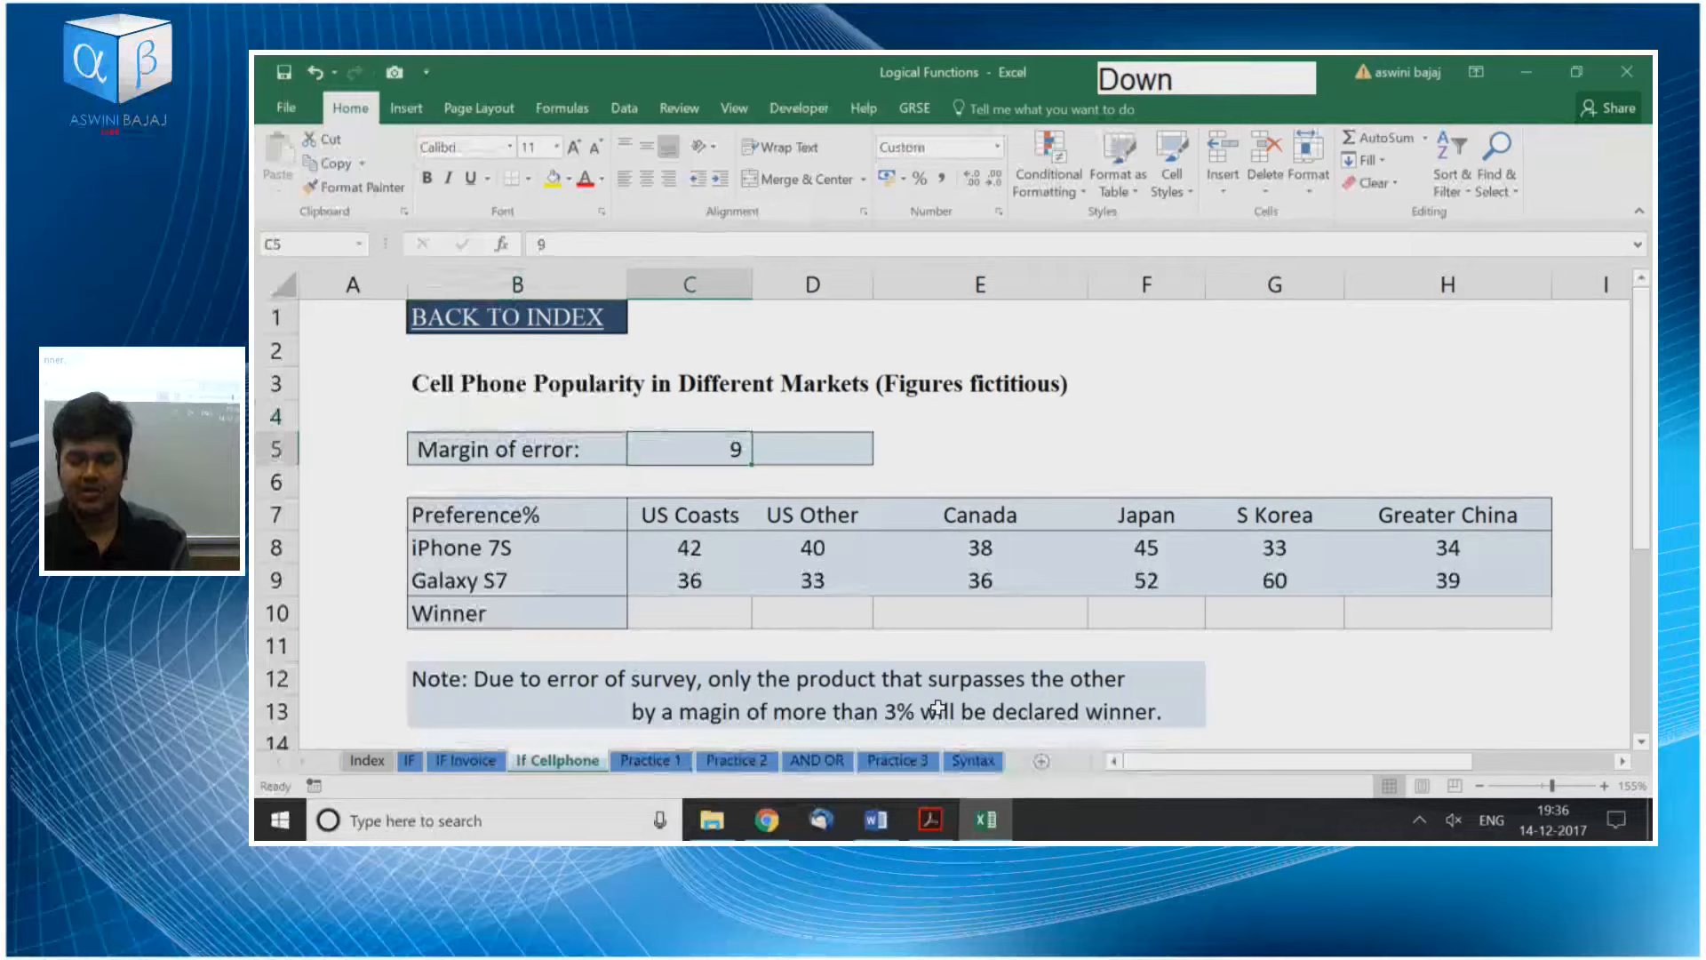
text(3)
key(Down)
key(Down)
key(Down)
key(Down)
key(Down)
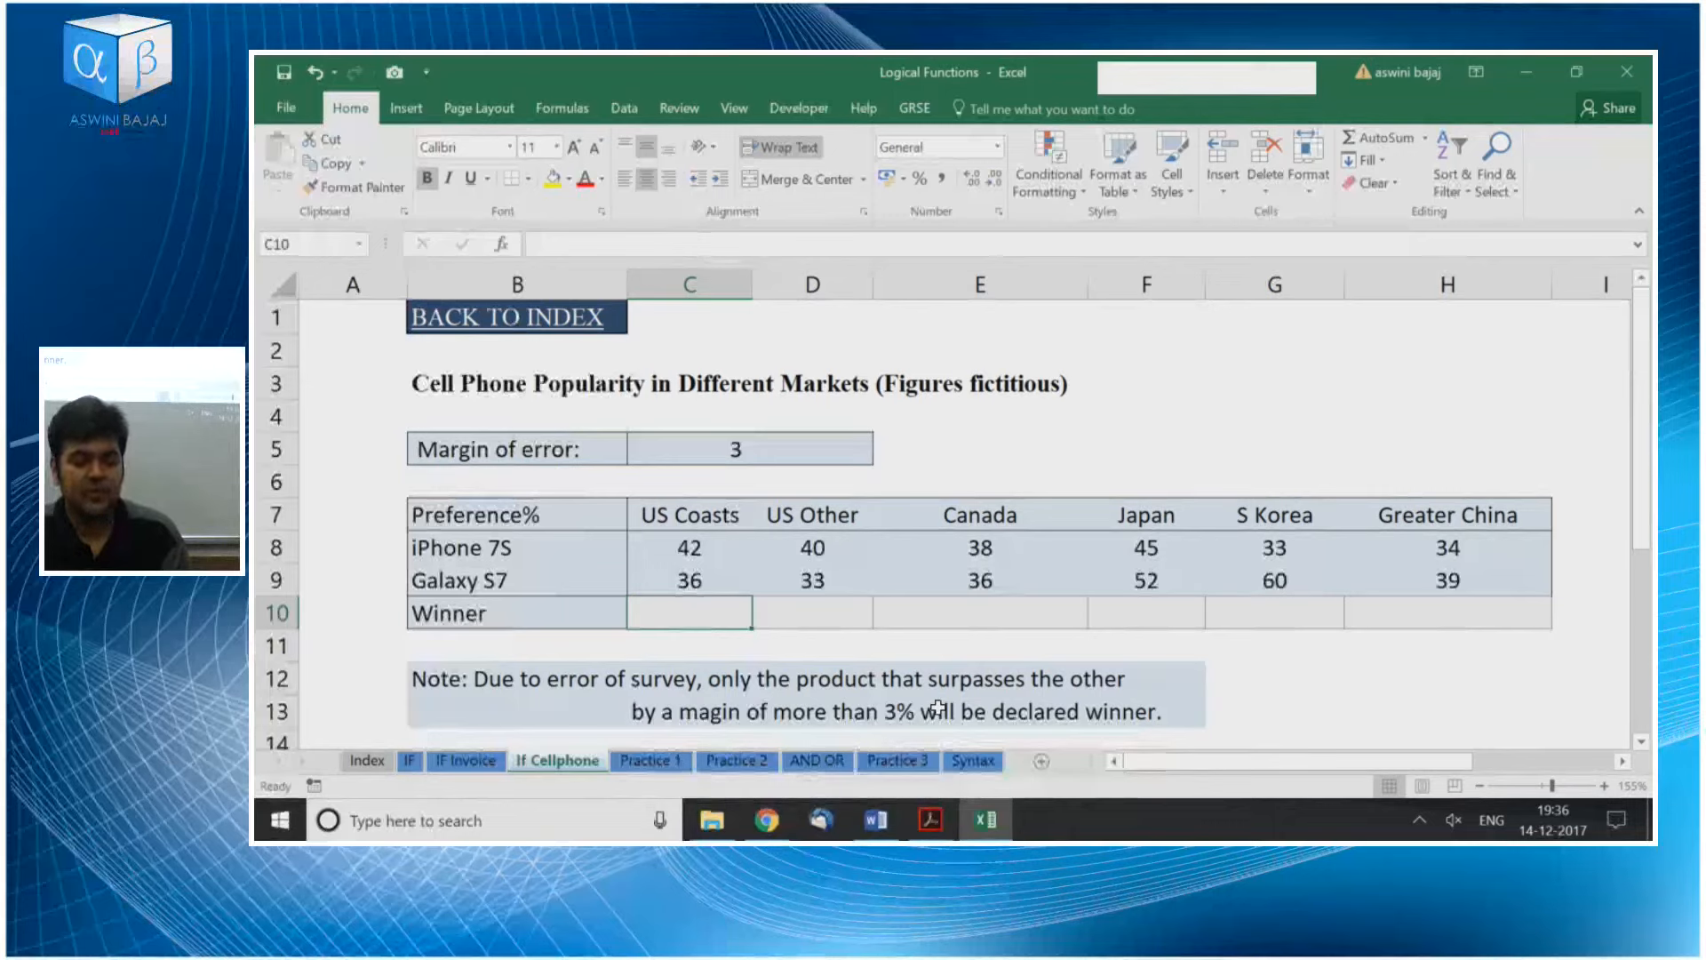
Compare the iPhone 7S and Galaxy S7 percentages for US Coasts in C8:C9
drag(693, 551, 696, 584)
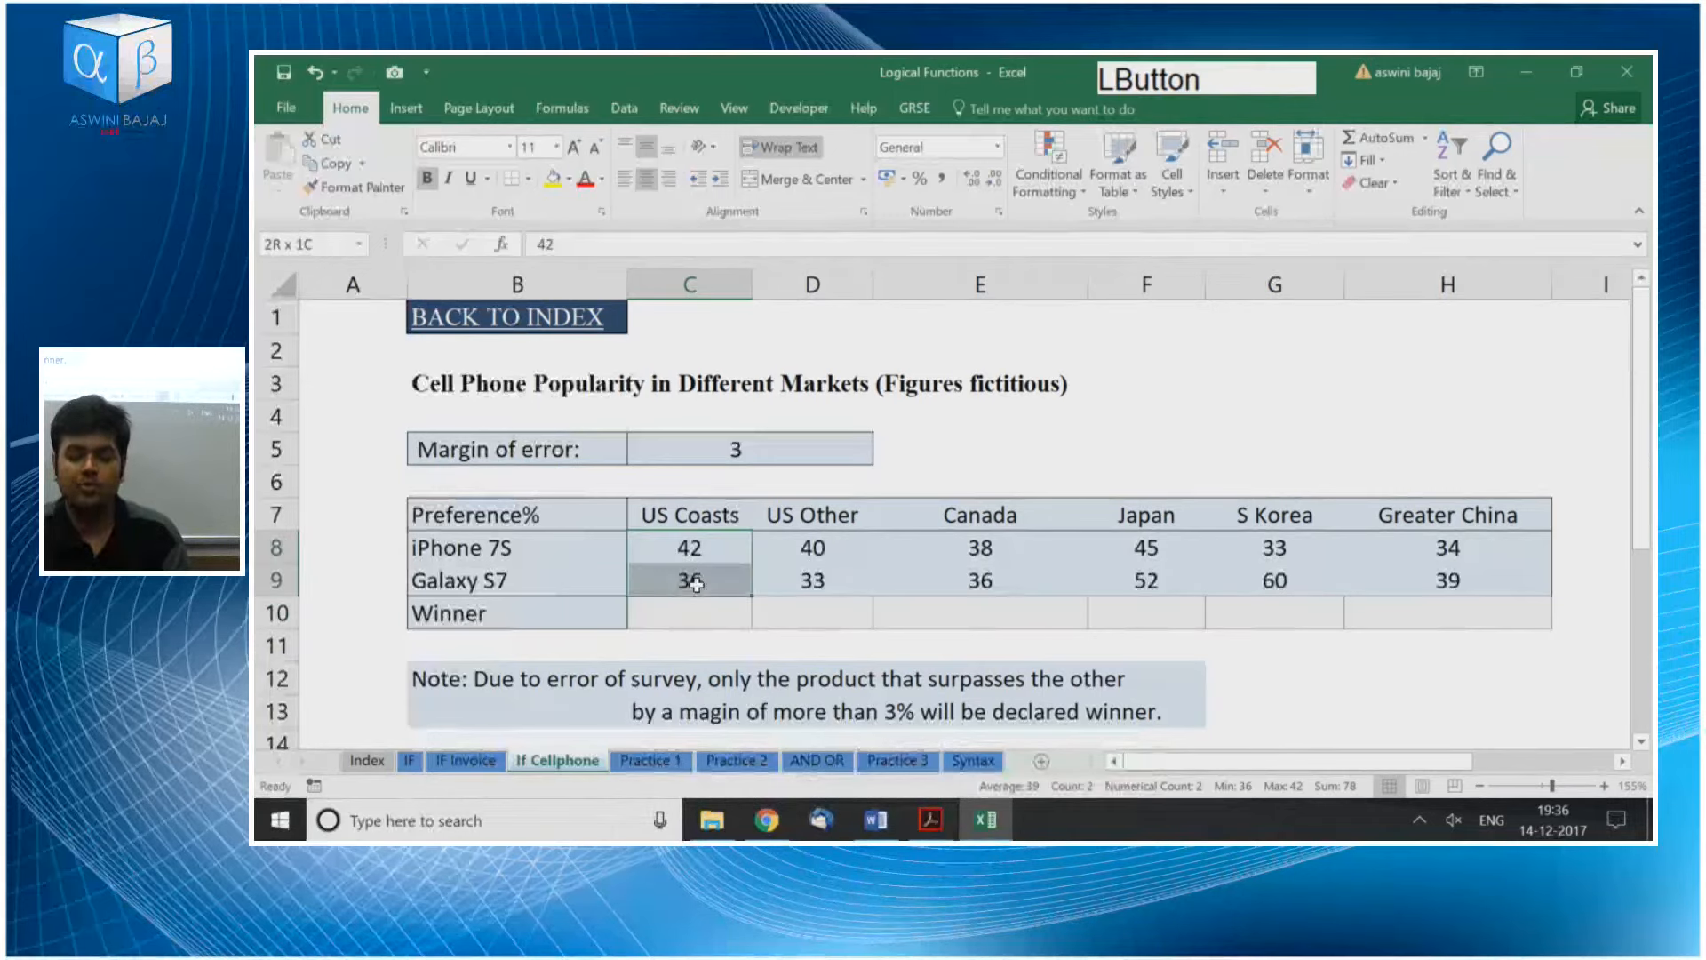
click(490, 549)
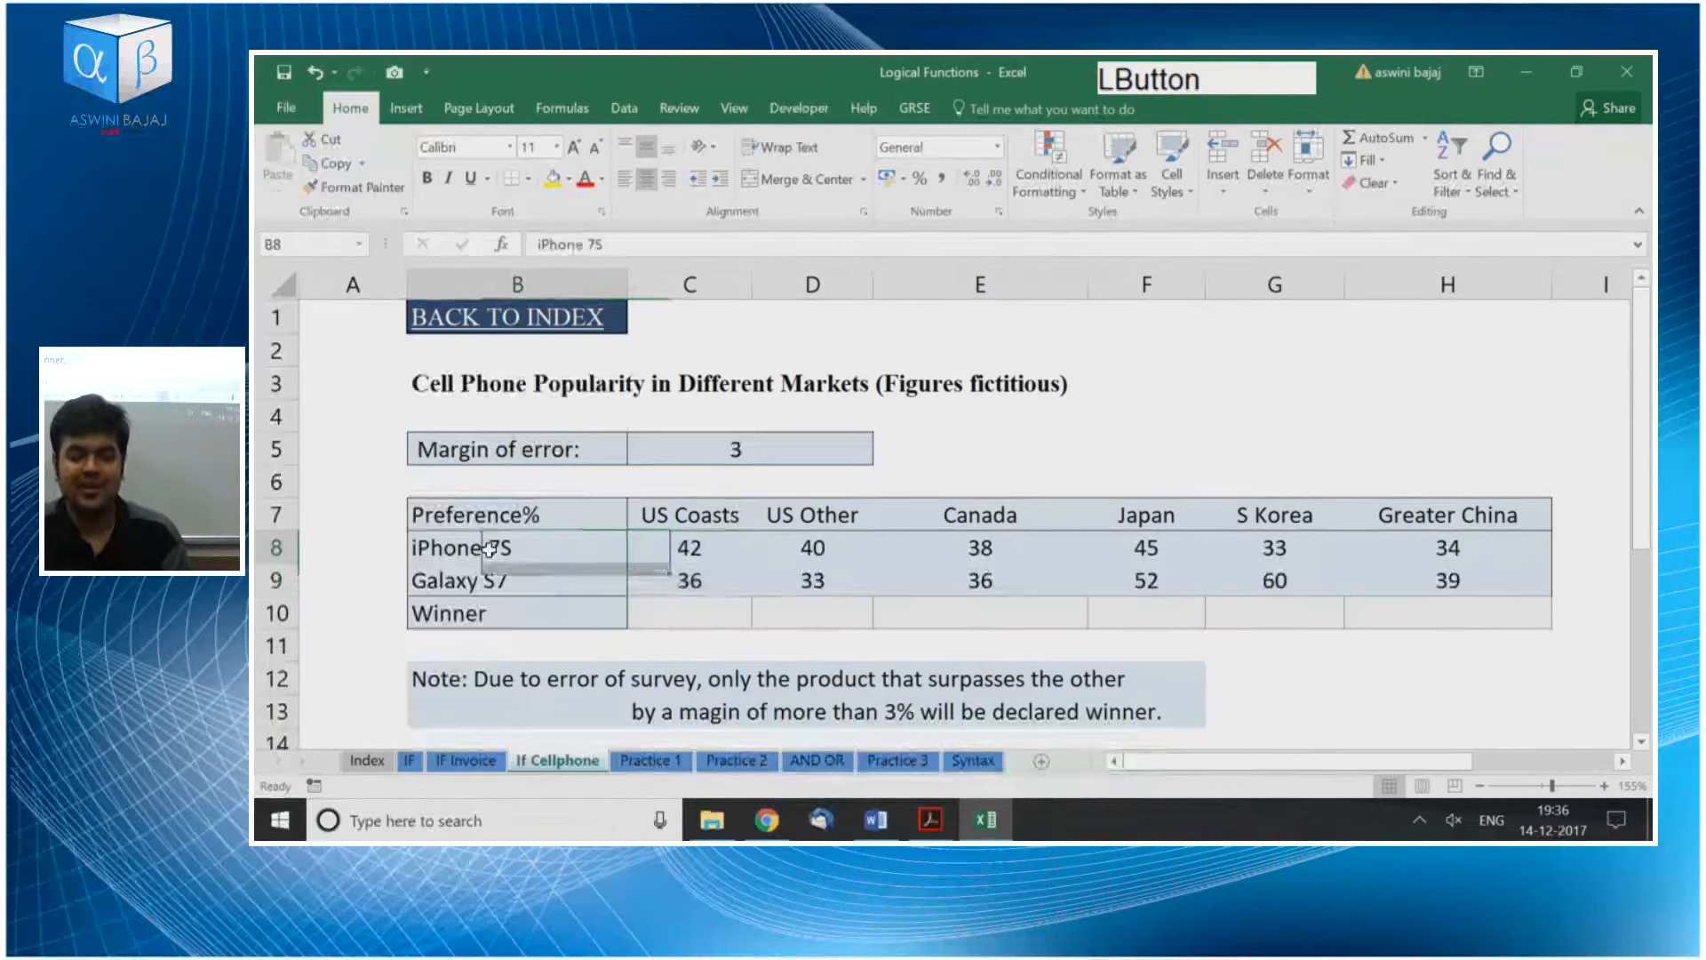
click(698, 549)
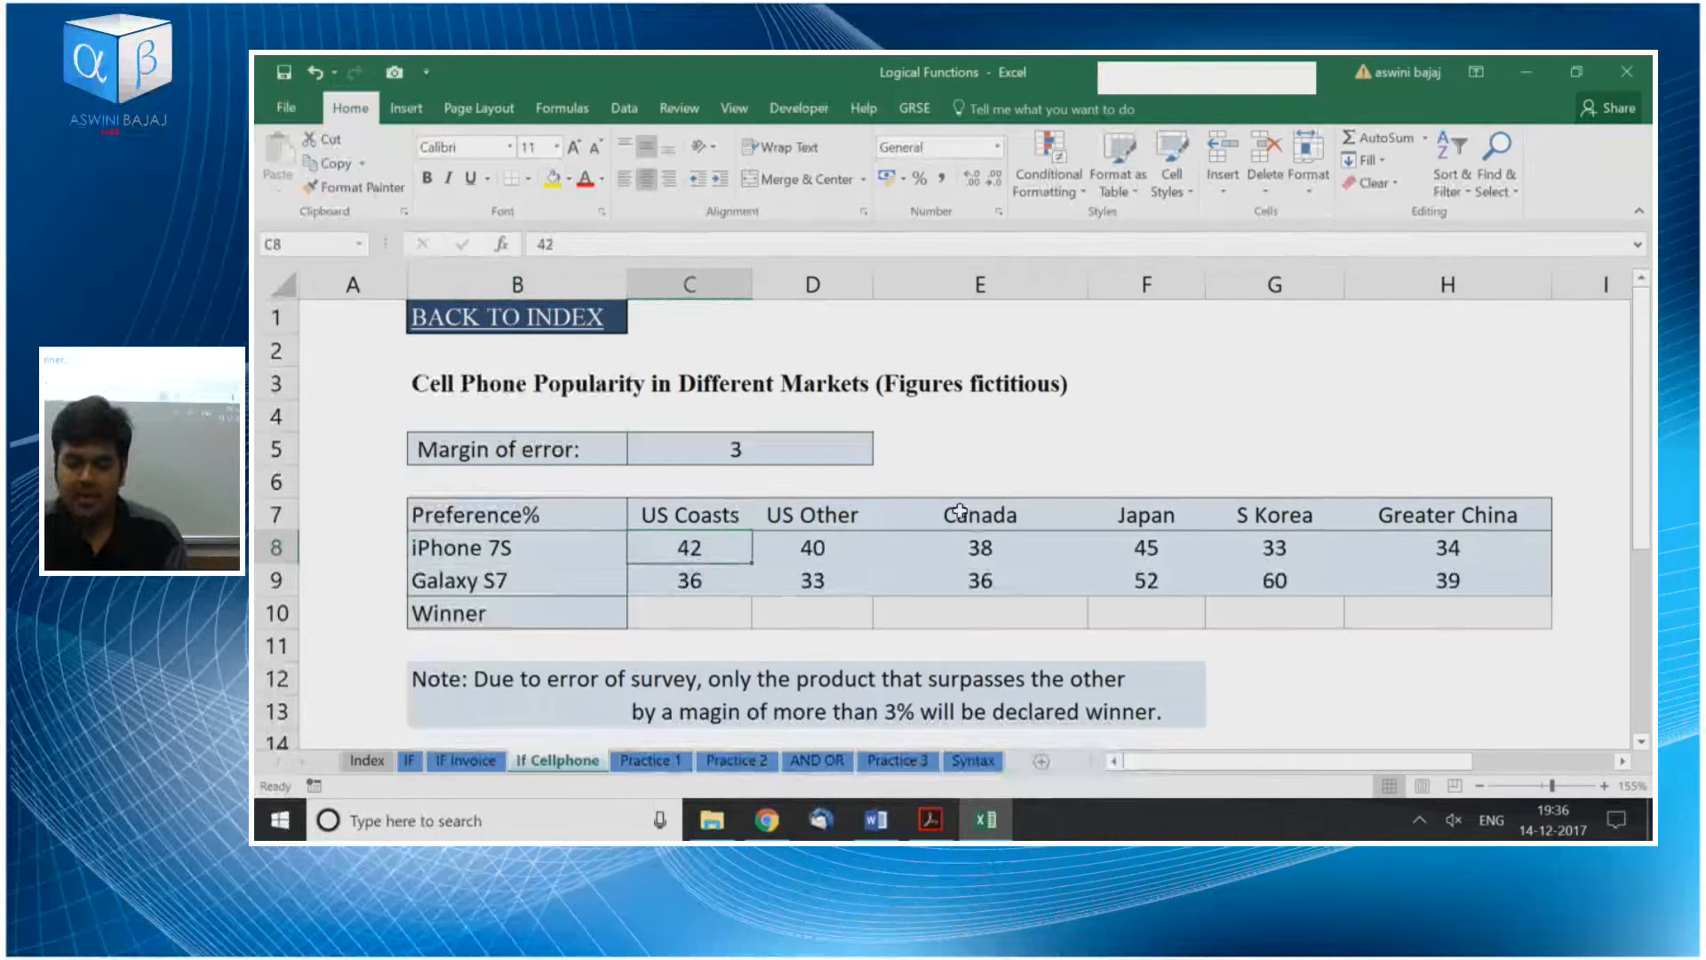
Compare the two phones' percentages for Canada, Japan and Greater China against the margin of error
drag(982, 545, 981, 580)
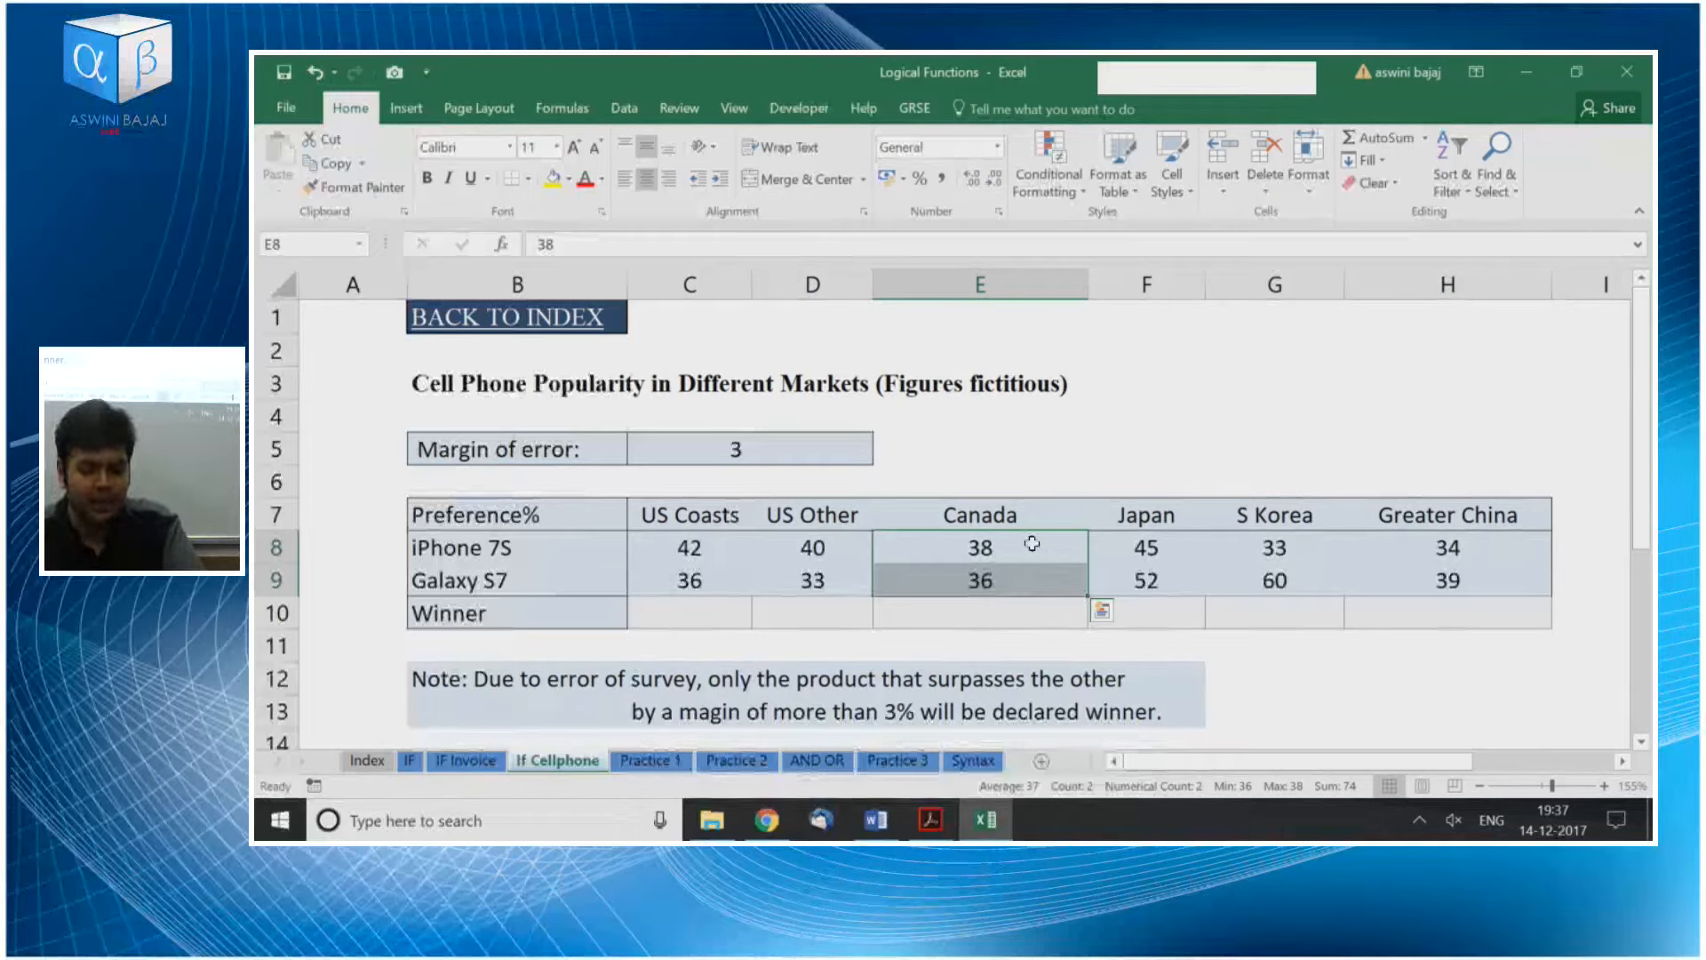
mouse_move(1020, 551)
mouse_down()
mouse_move(1021, 628)
mouse_move(1022, 579)
mouse_up()
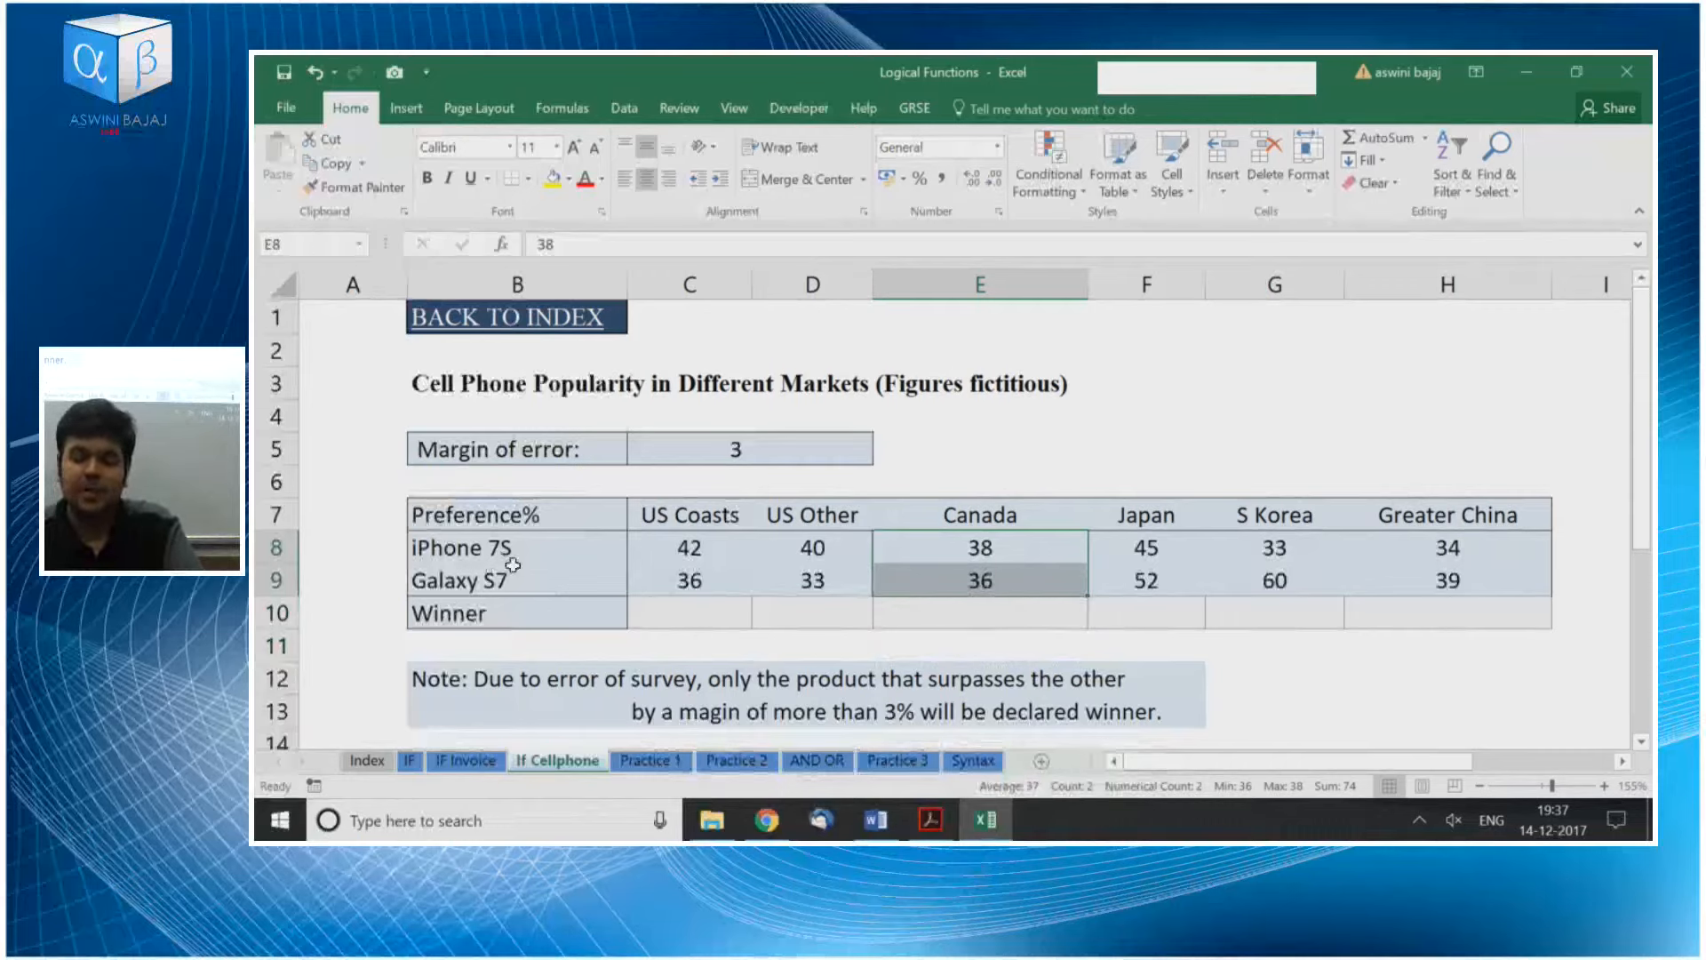
drag(964, 548, 973, 586)
drag(1156, 545, 1157, 613)
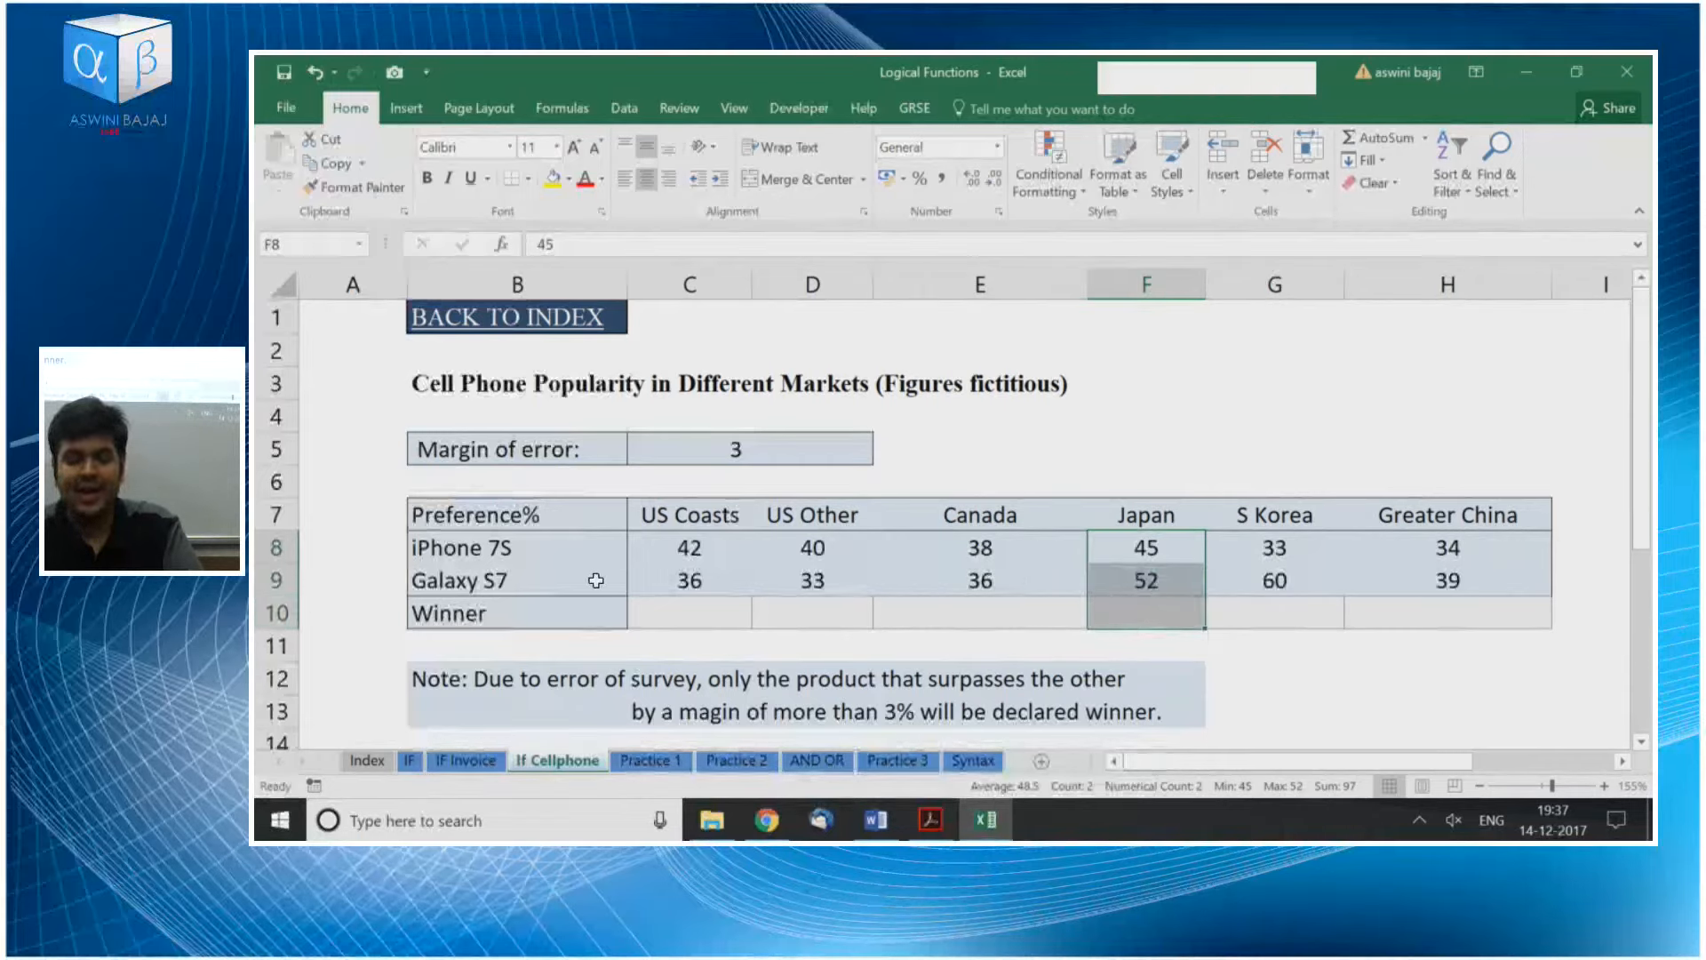
drag(1388, 543, 1450, 582)
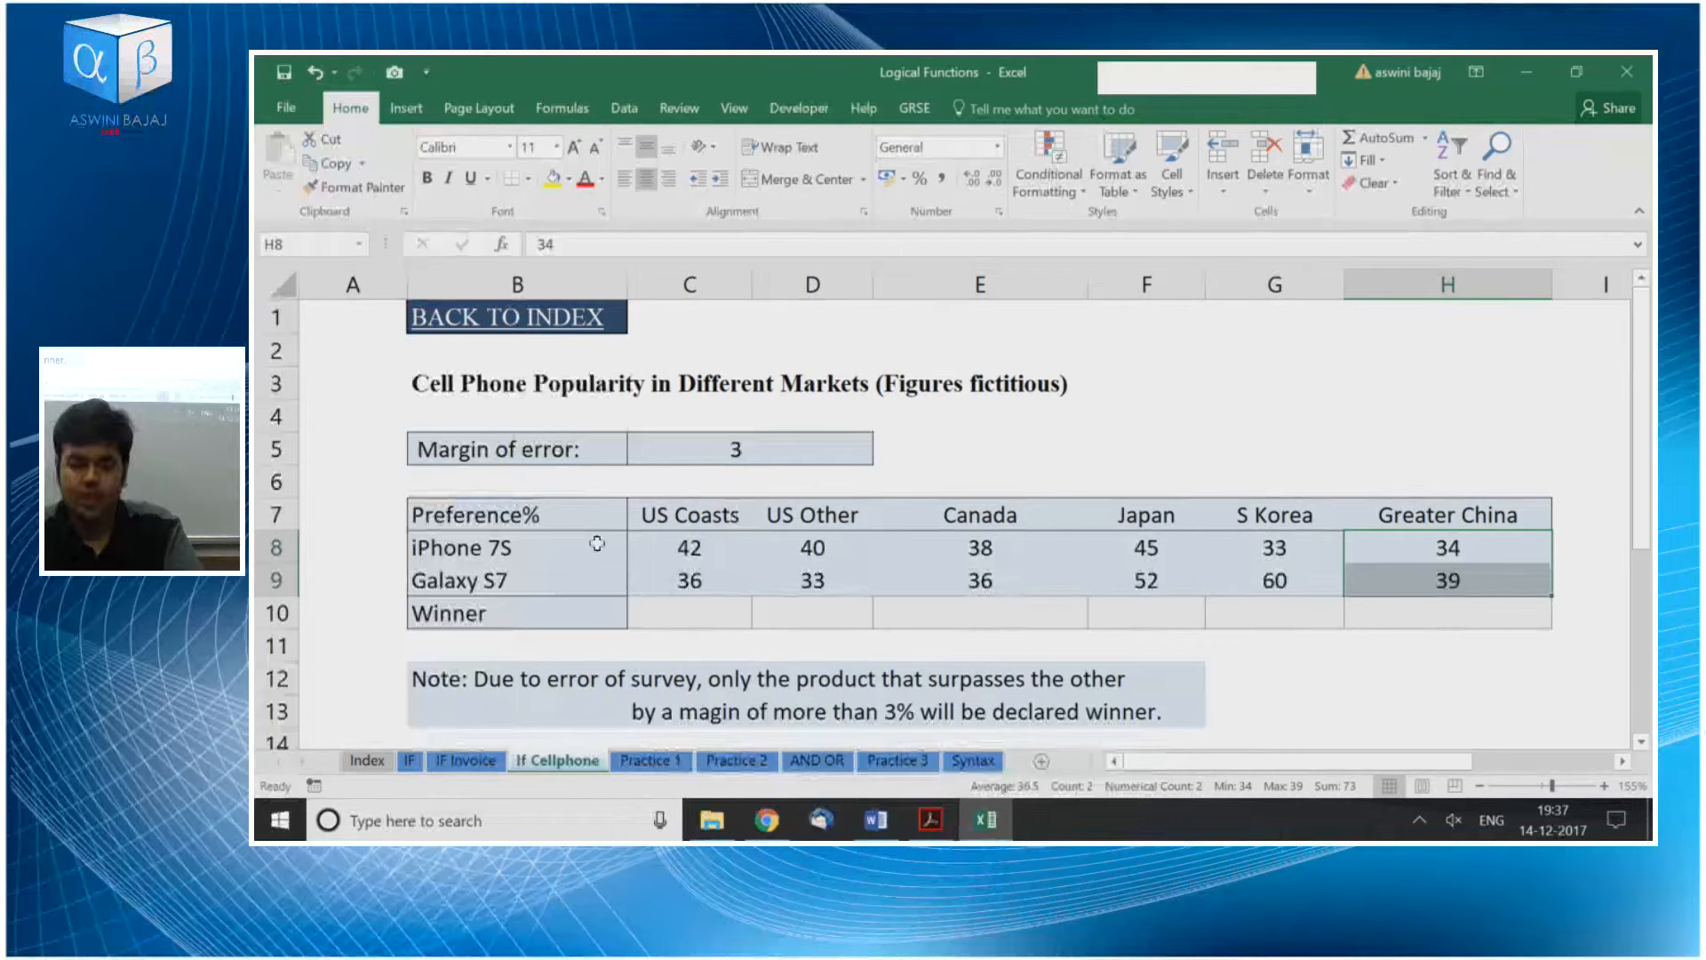
Check the US Coasts figures against its Winner row and select the Winner cell C10
click(671, 551)
drag(671, 551, 689, 613)
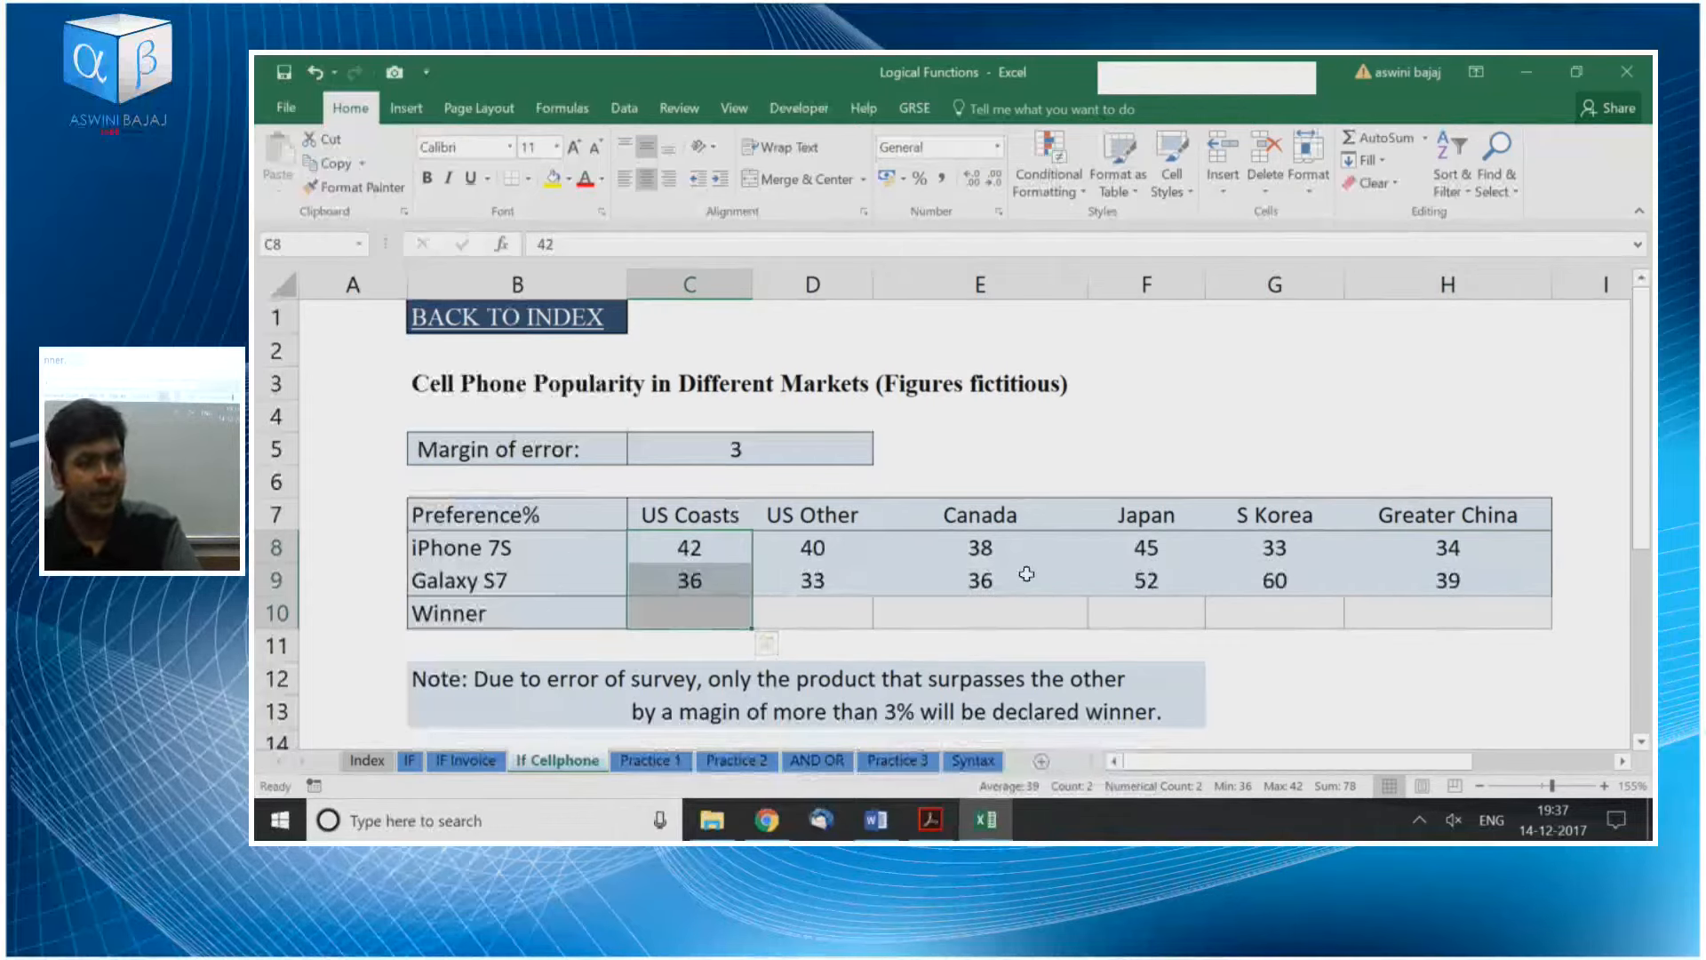
click(708, 612)
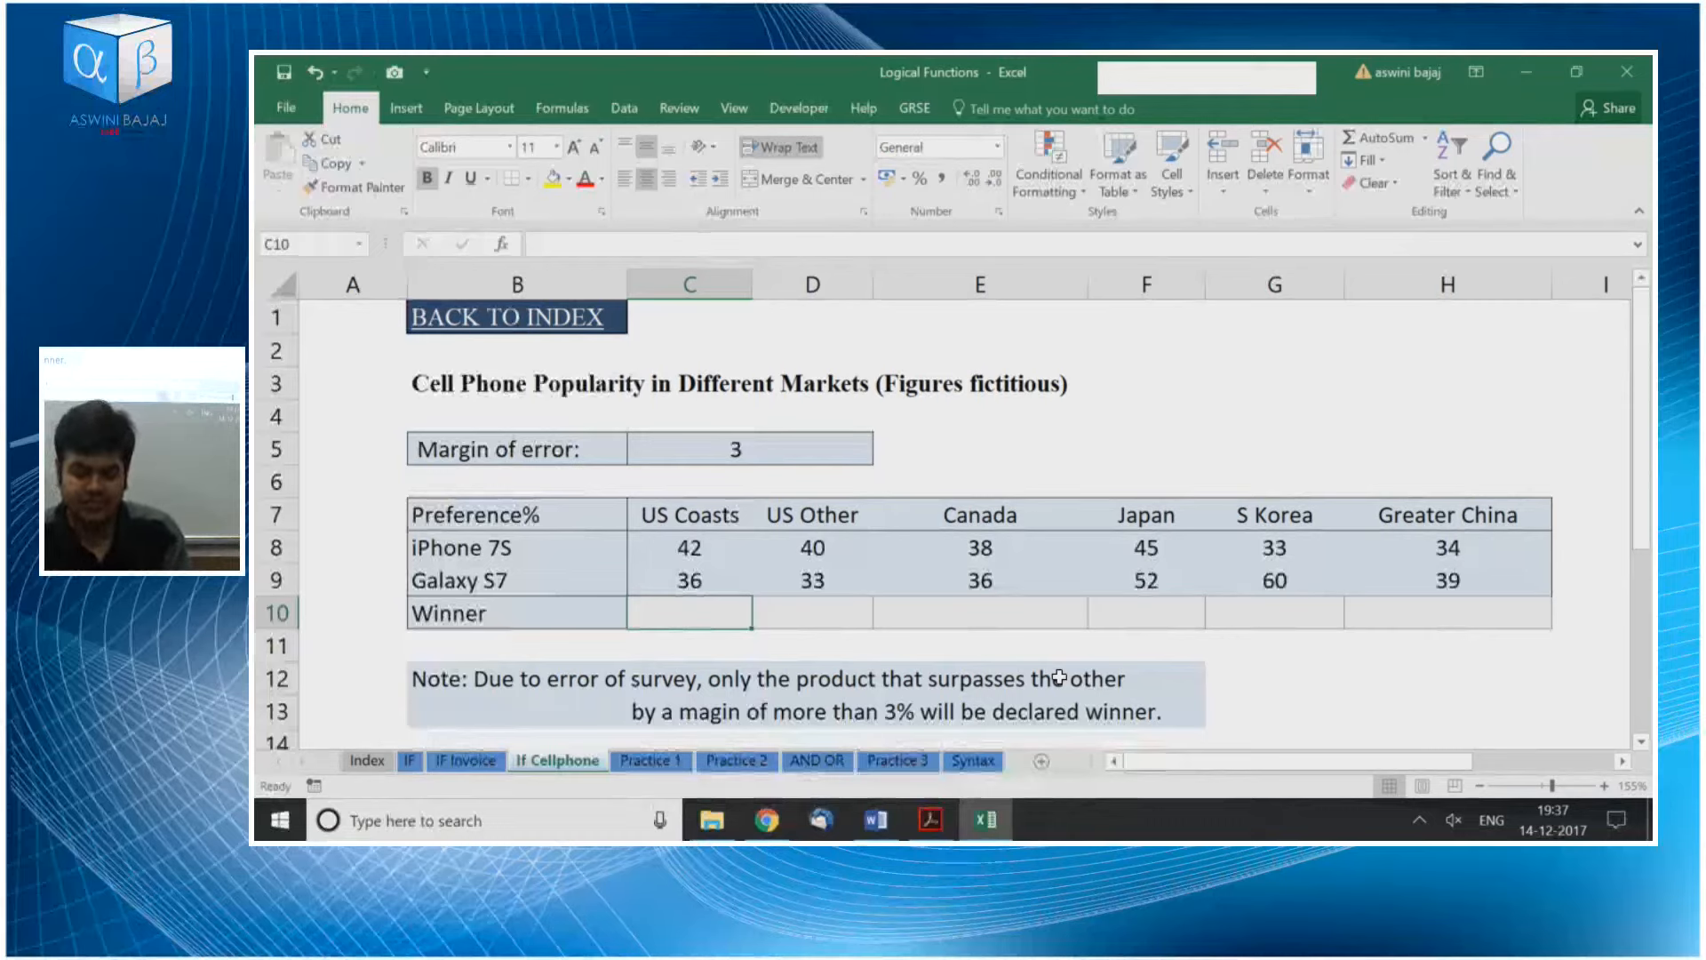
text(=if)
key(Tab)
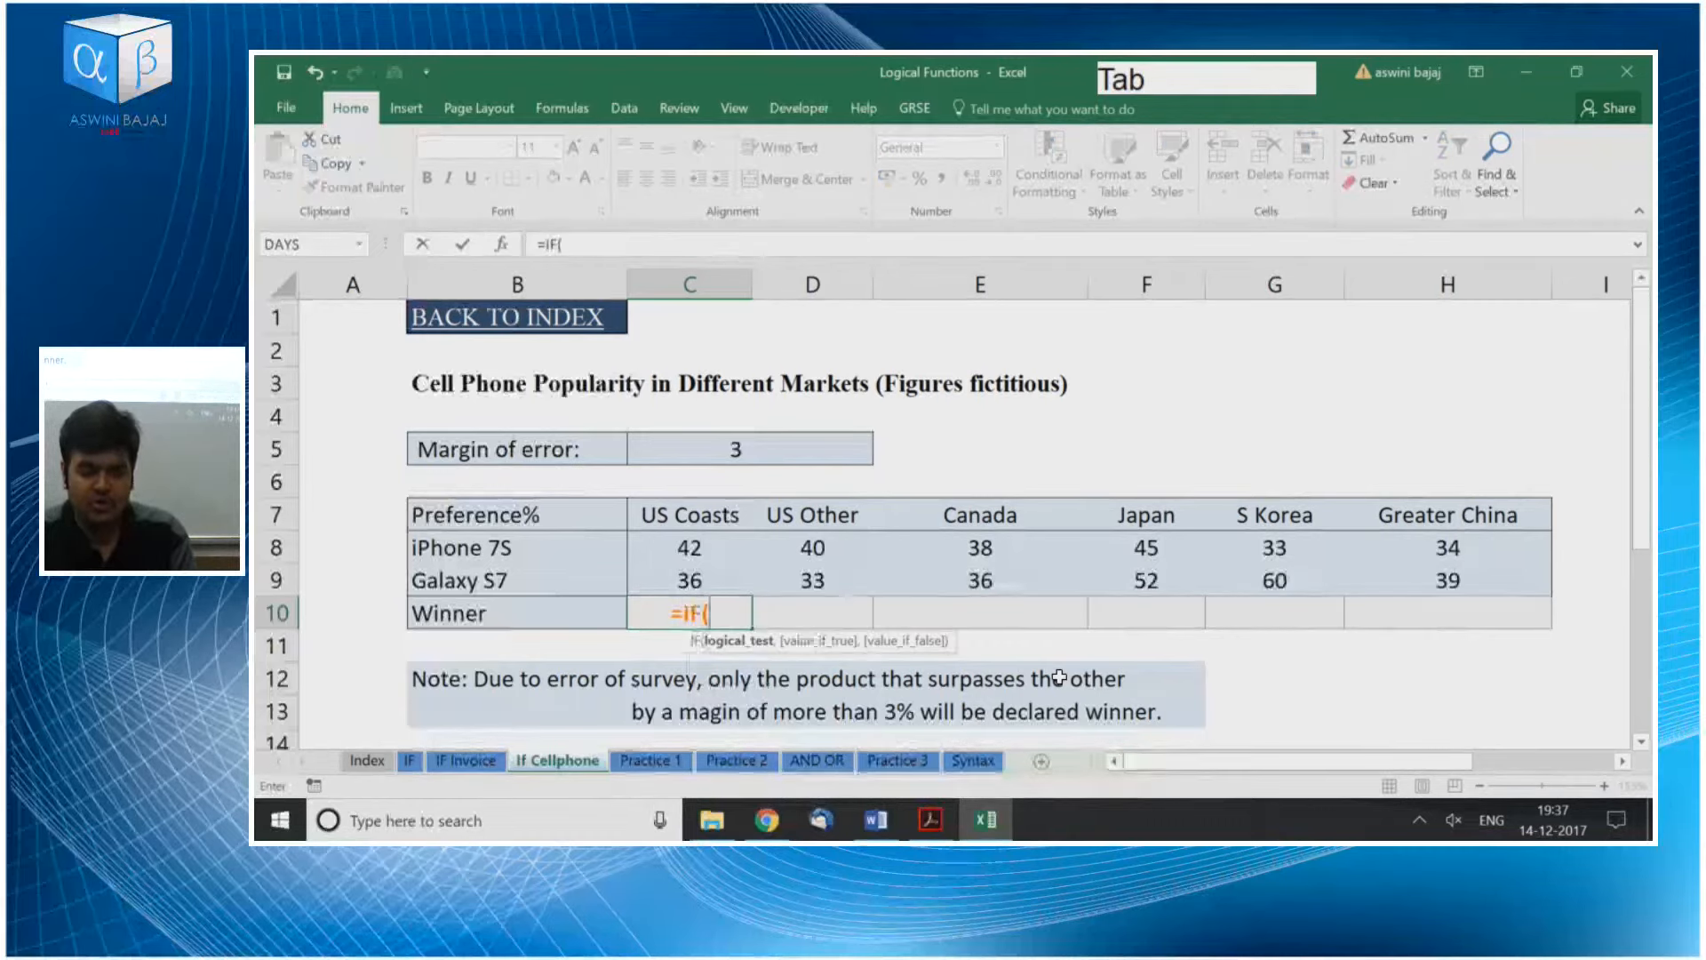
key(Escape)
Start a formula in the US Coasts Winner cell C10 testing the absolute difference of both phones: =IF(ABS(C8-C9)
scroll(1059, 677, up, 2)
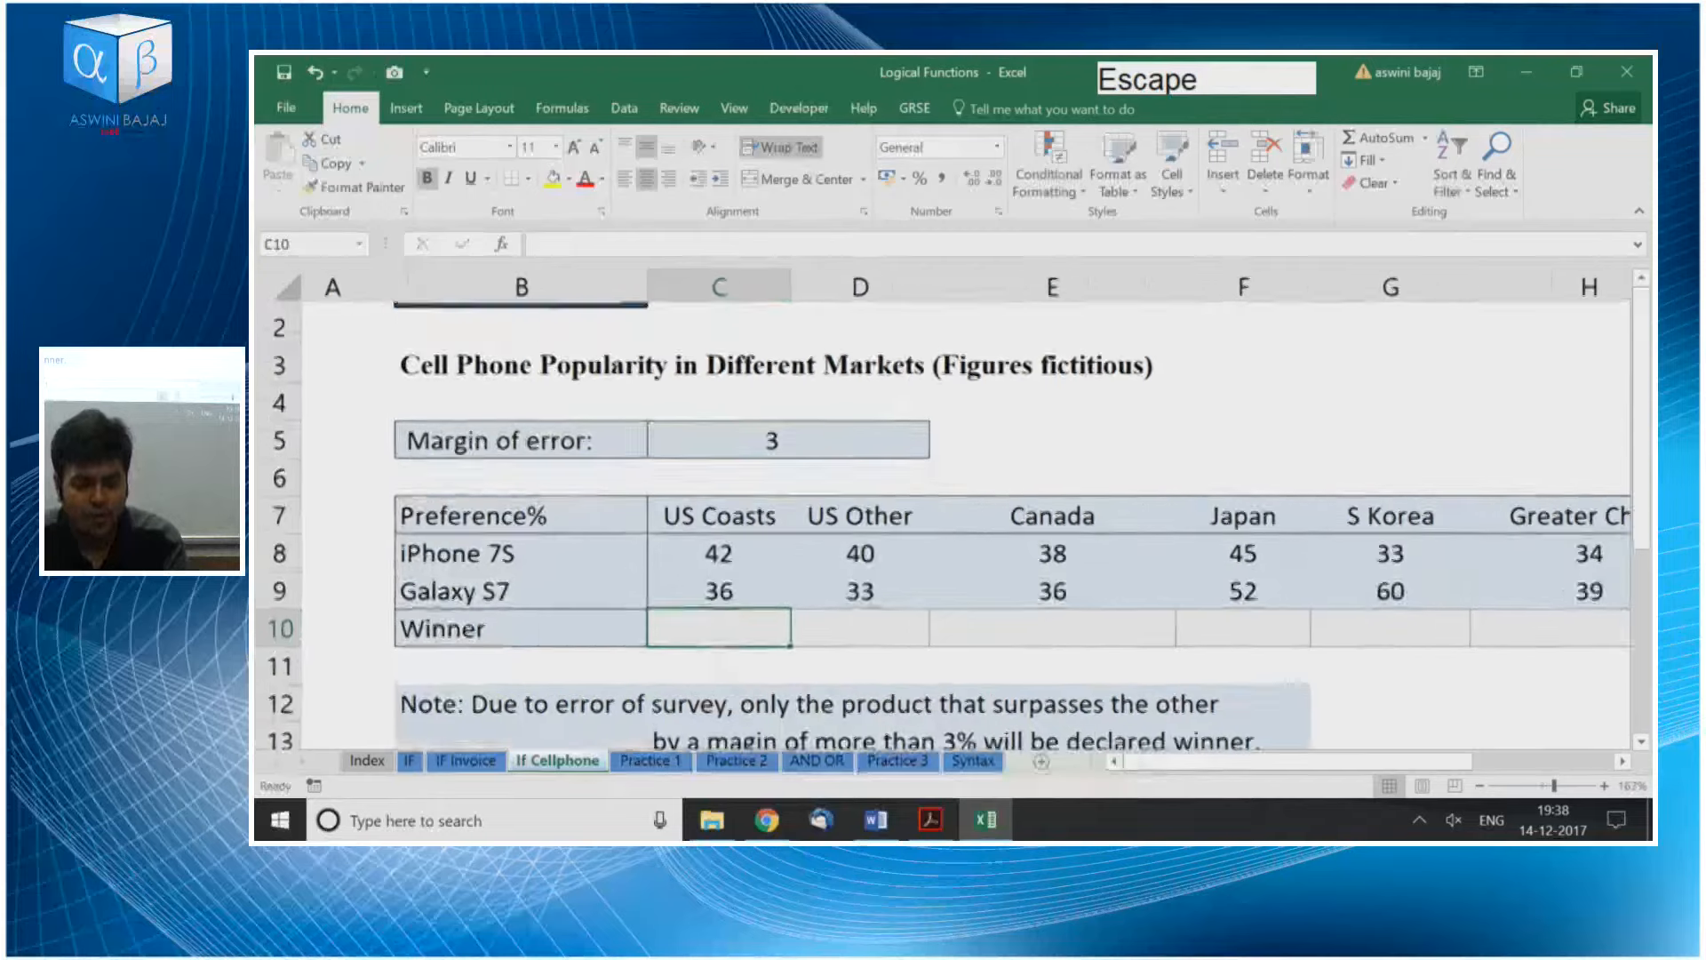
scroll(1059, 677, up, 3)
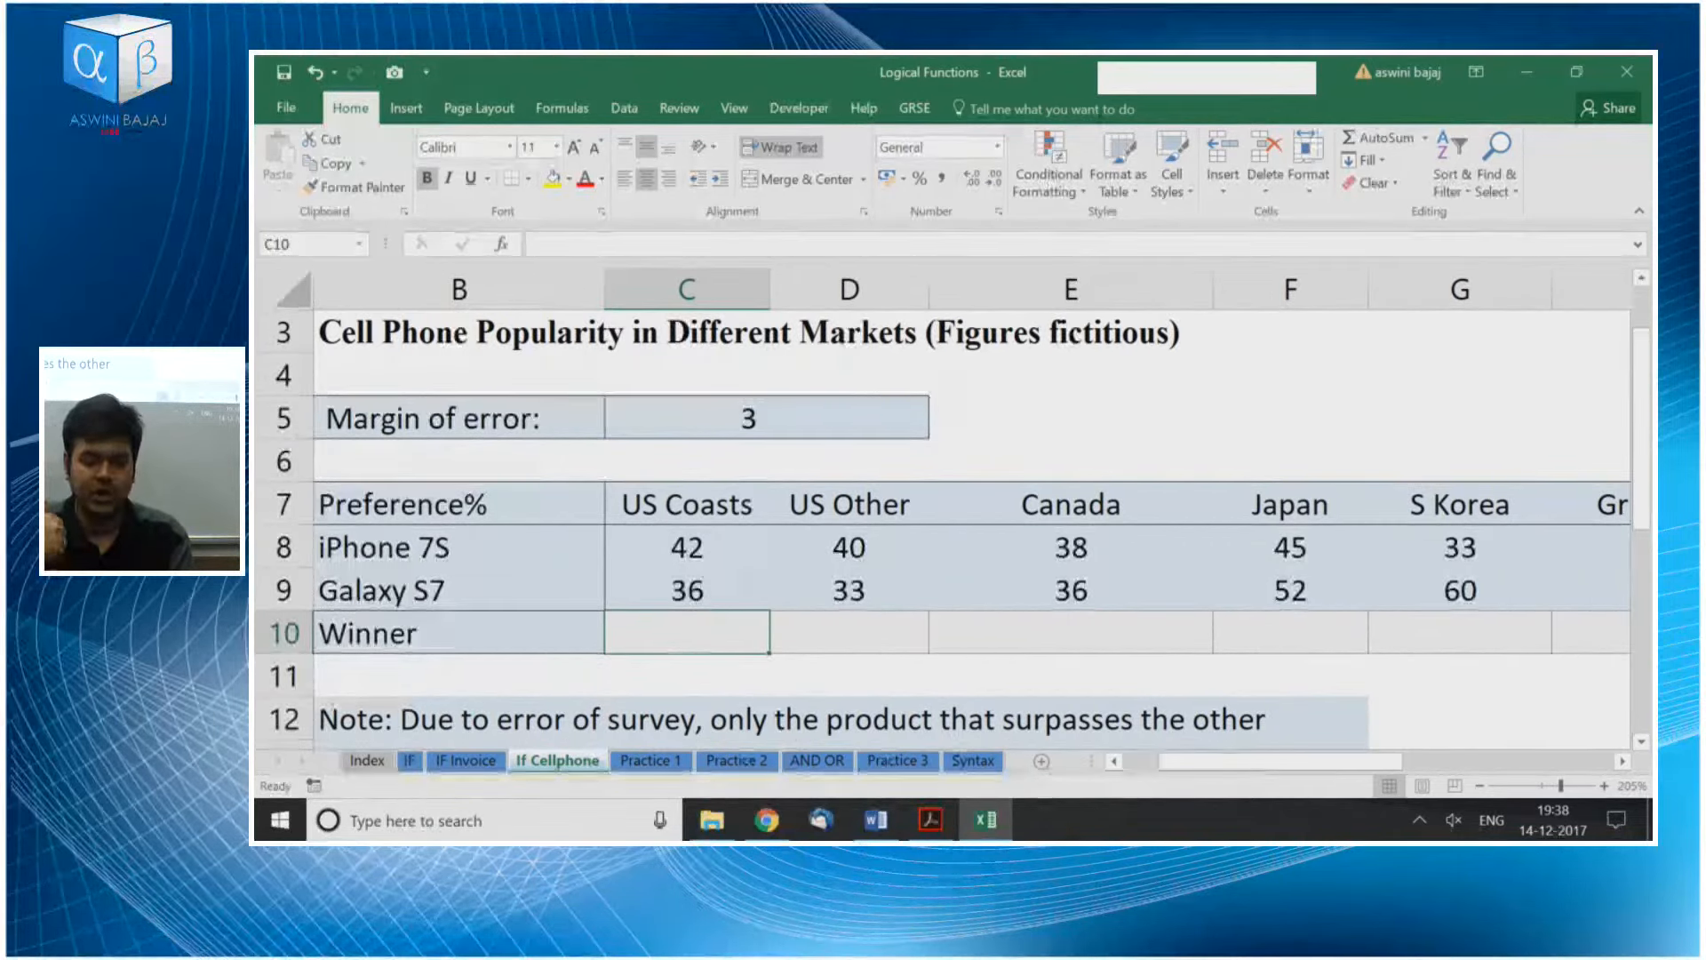
text(=if)
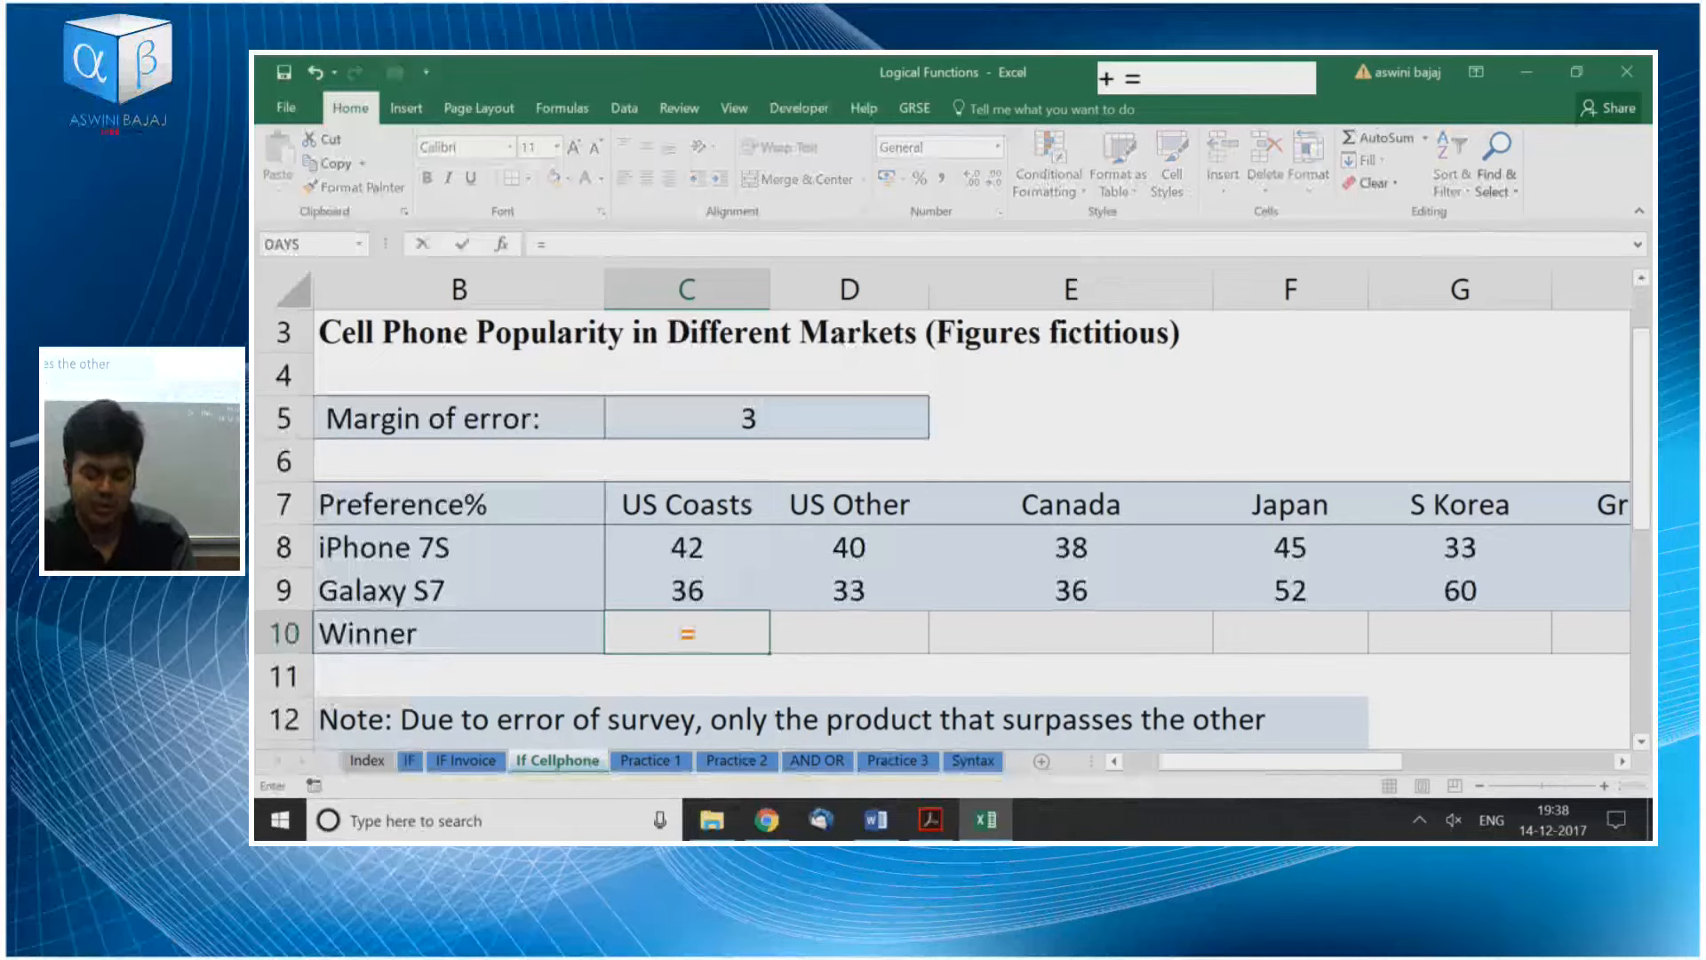
key(Tab)
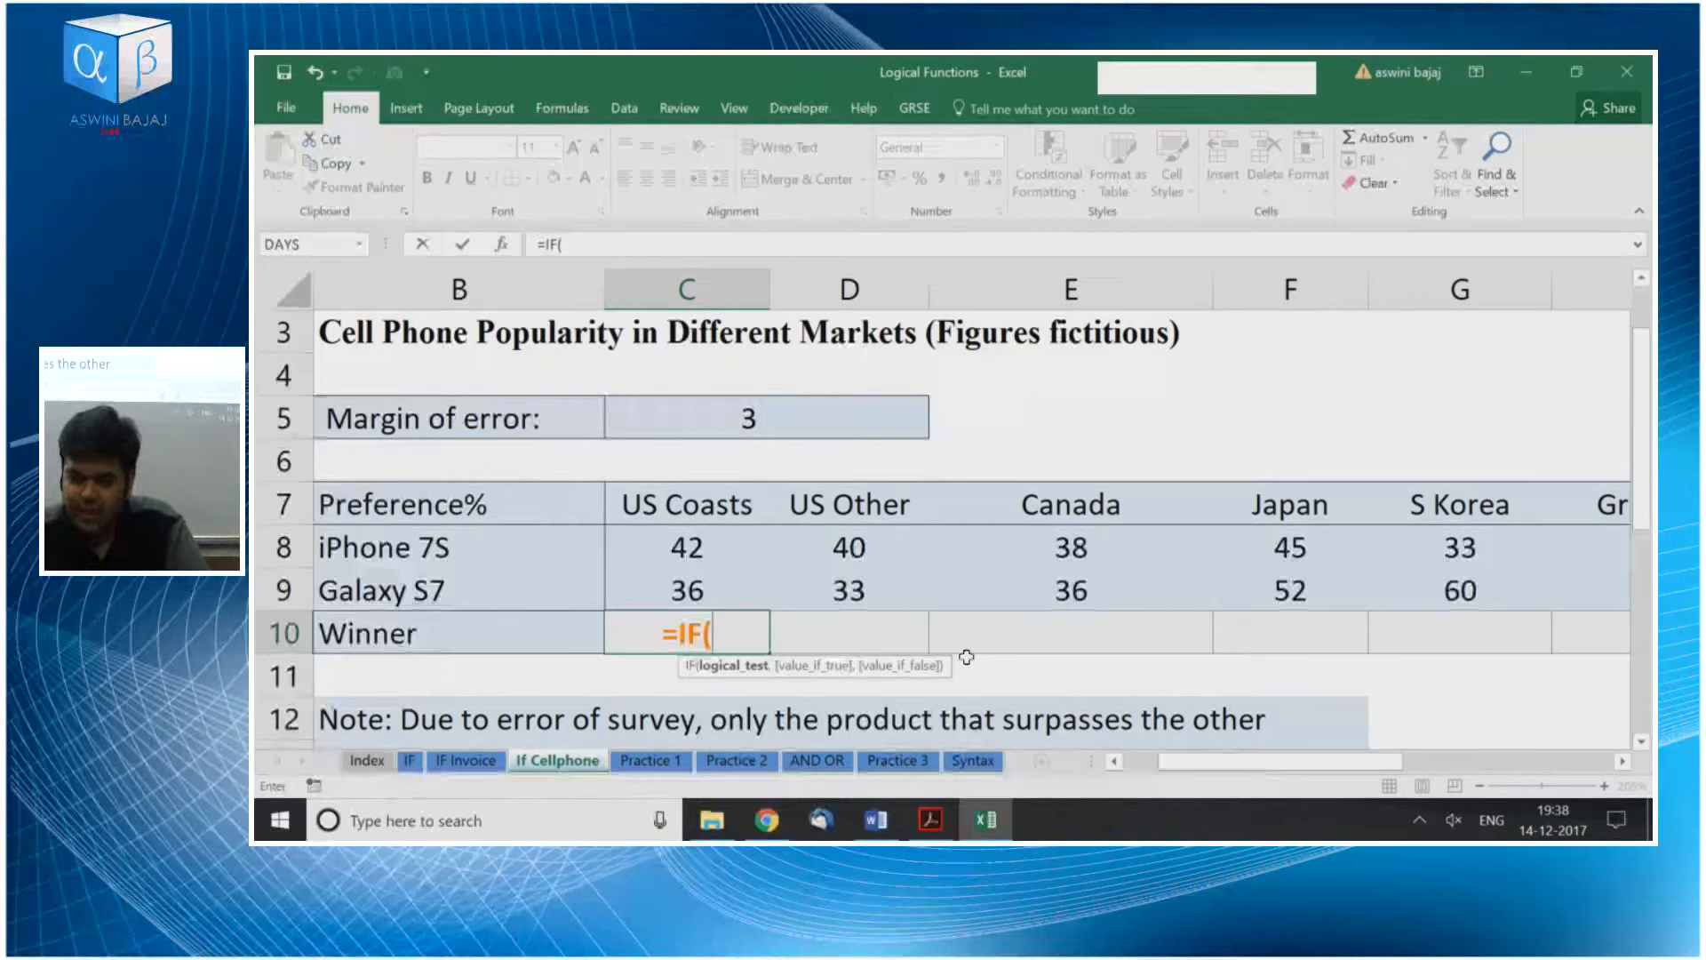
text(abs)
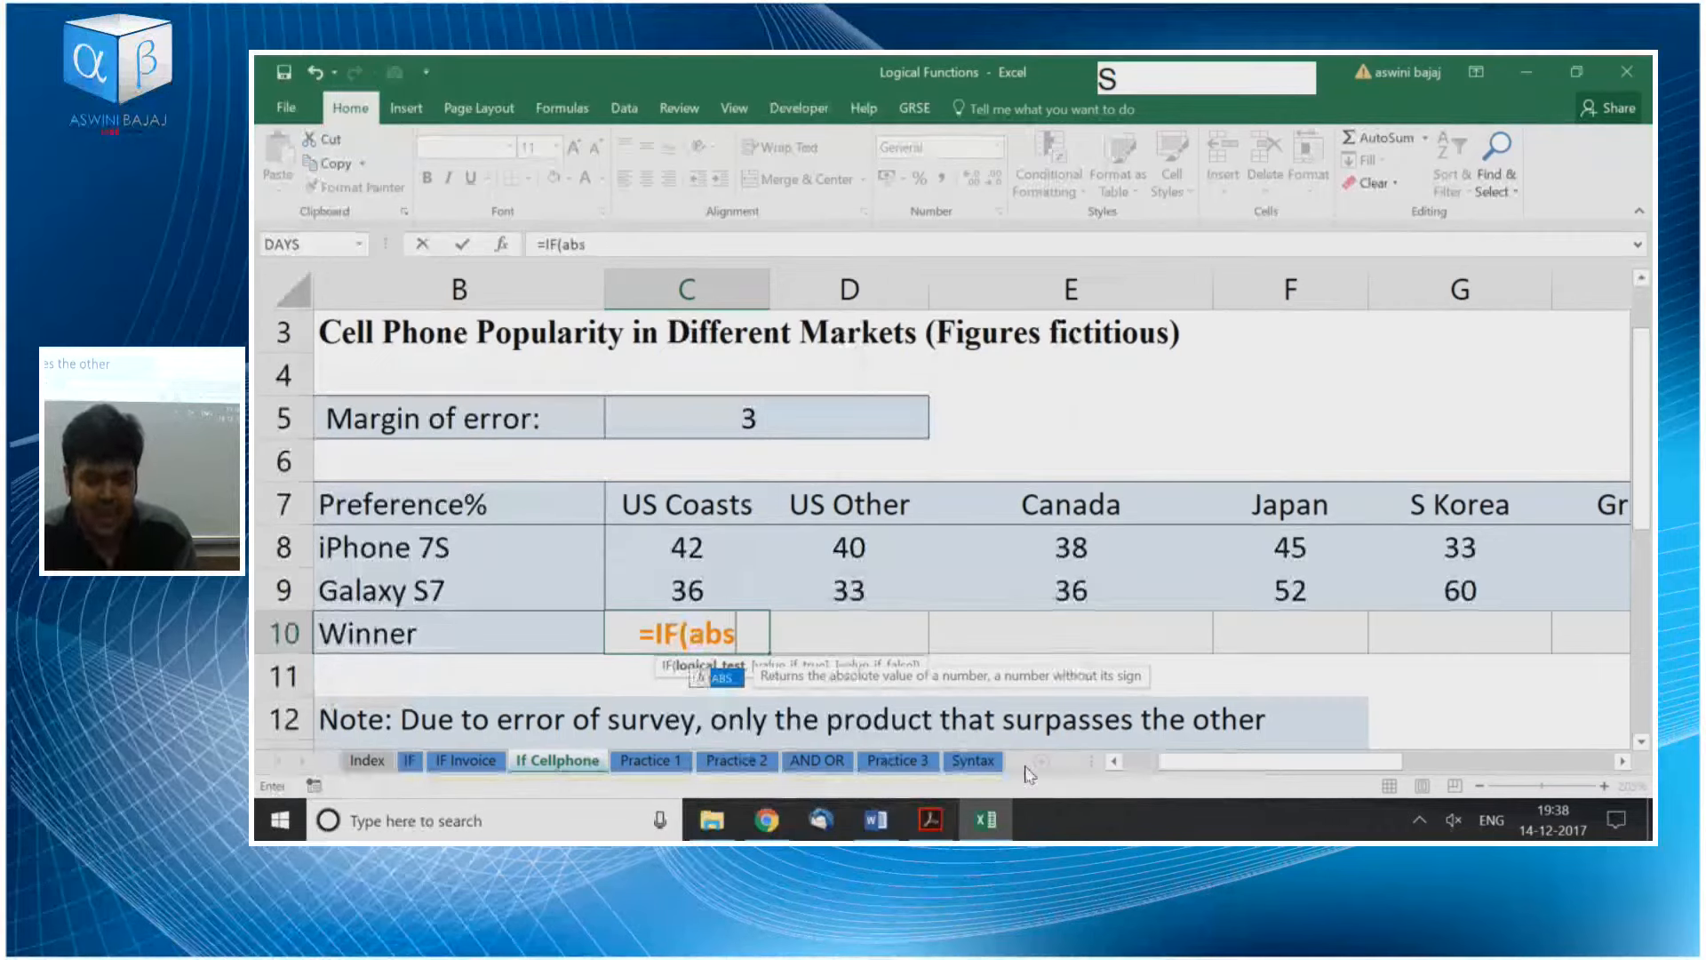
key(Tab)
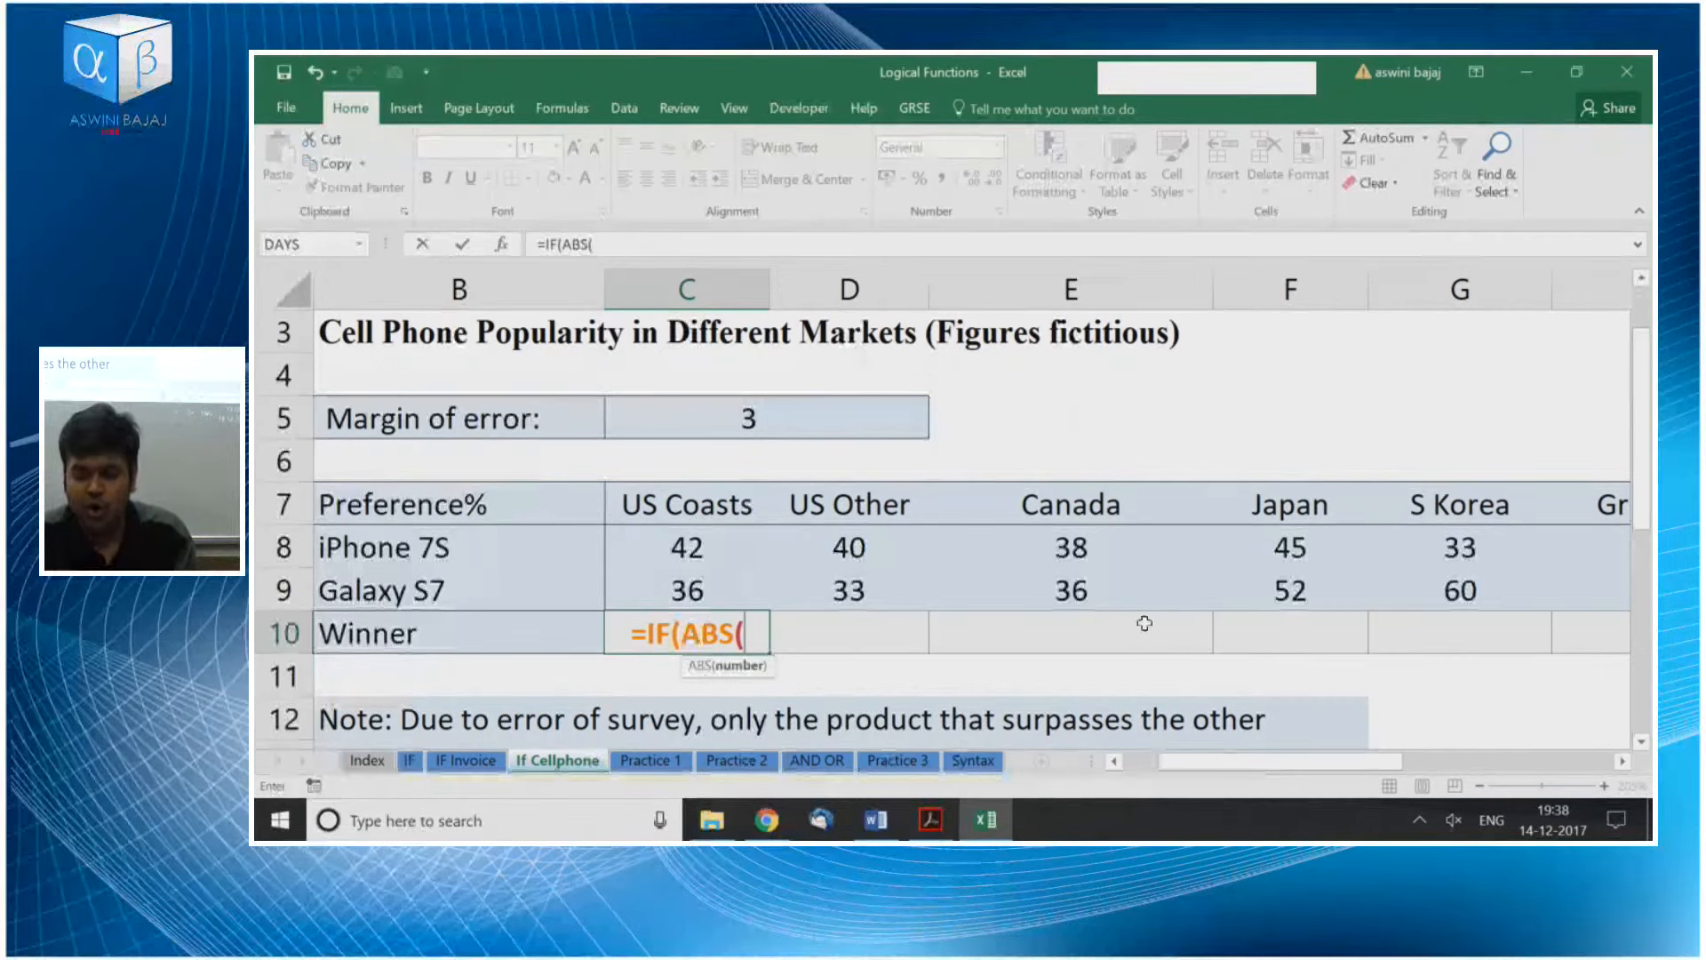
key(Up)
key(Up)
text(-)
key(Up)
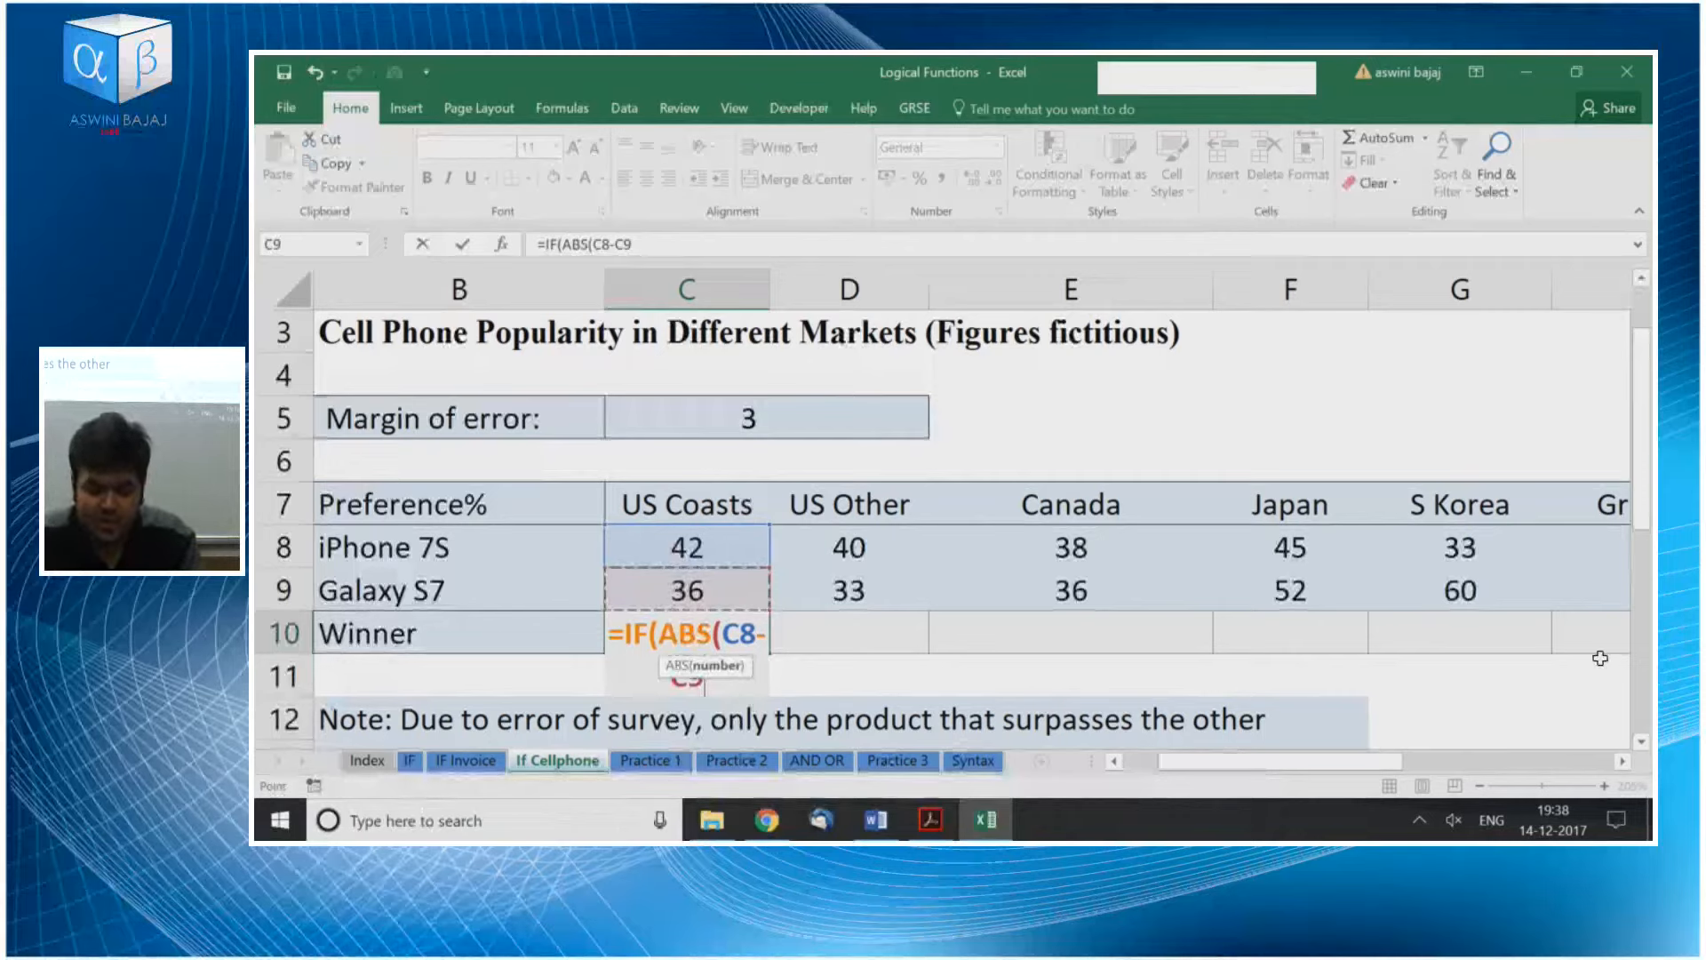
text())
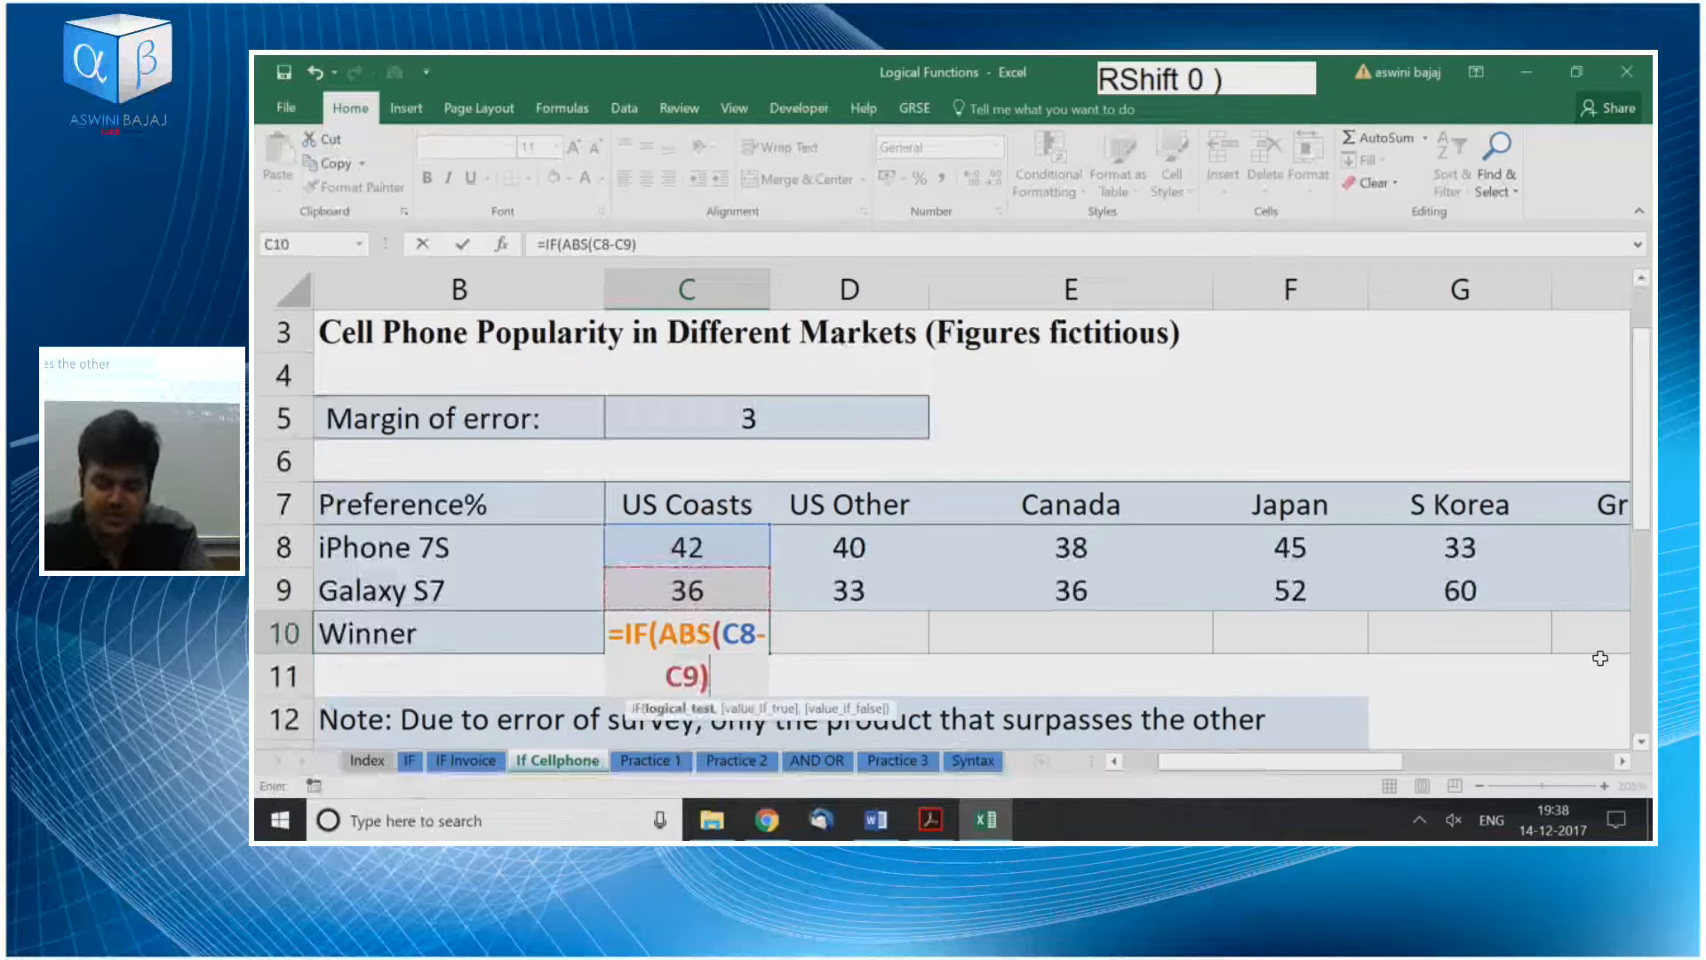
Extend the logical test to check whether the difference is greater than the margin of error, using the absolute reference $C$5
text(>)
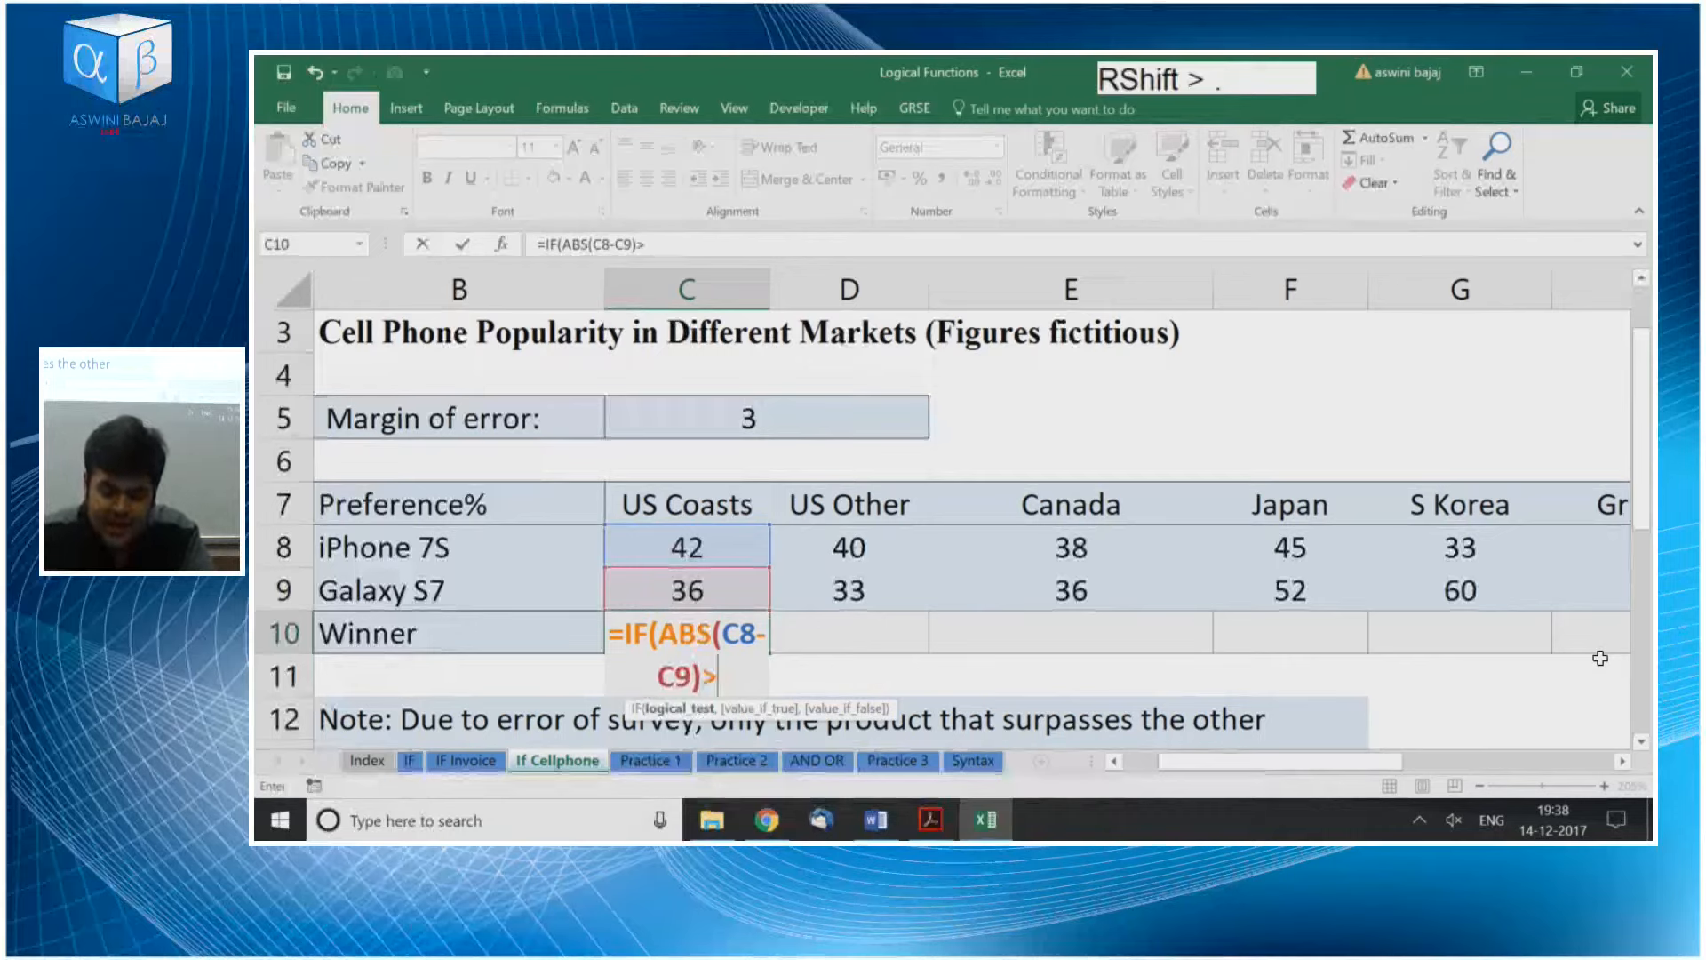
key(Up)
key(Up)
key(Down)
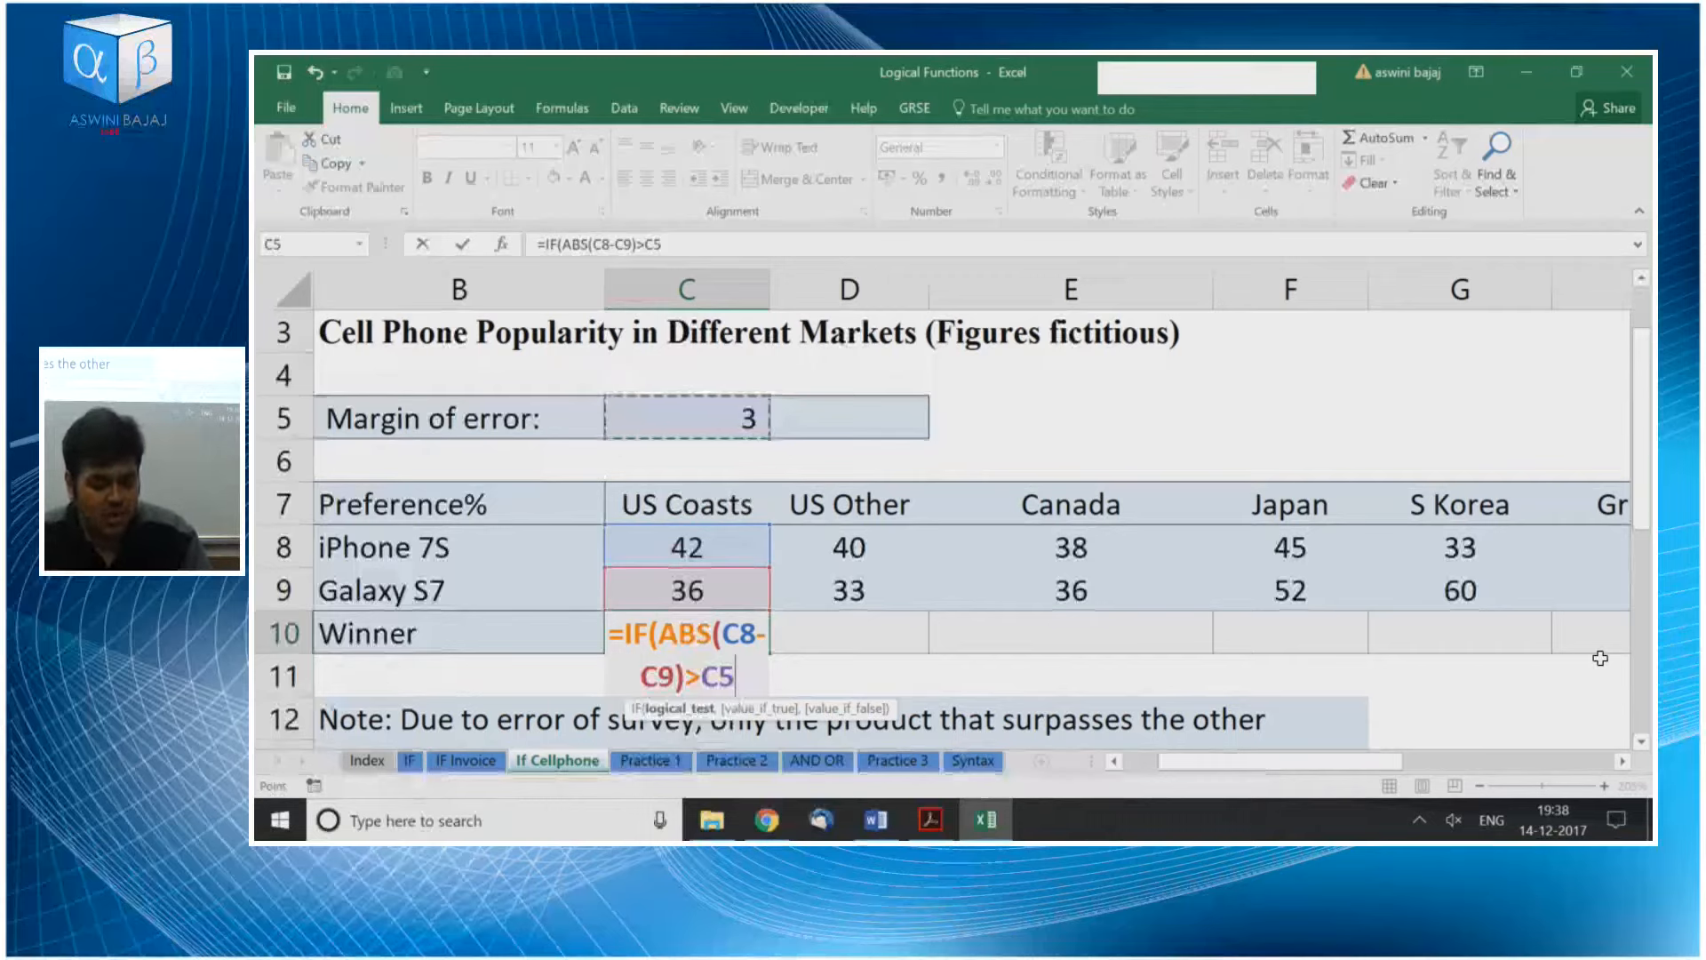
key(F4)
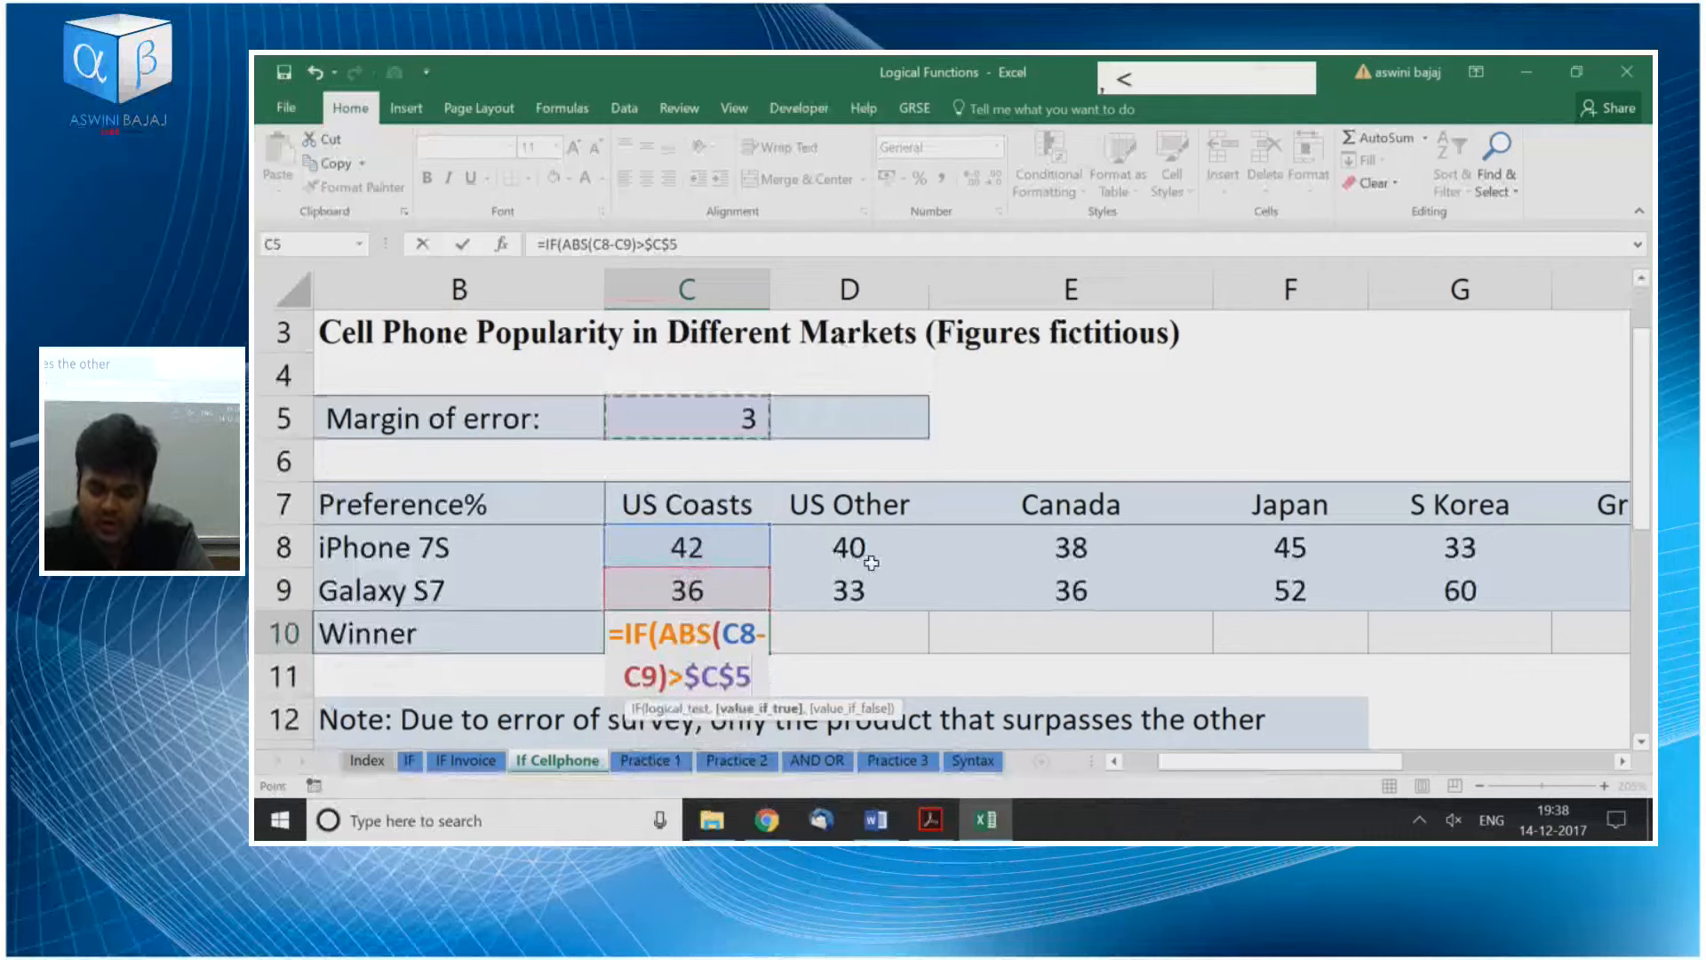
text(,)
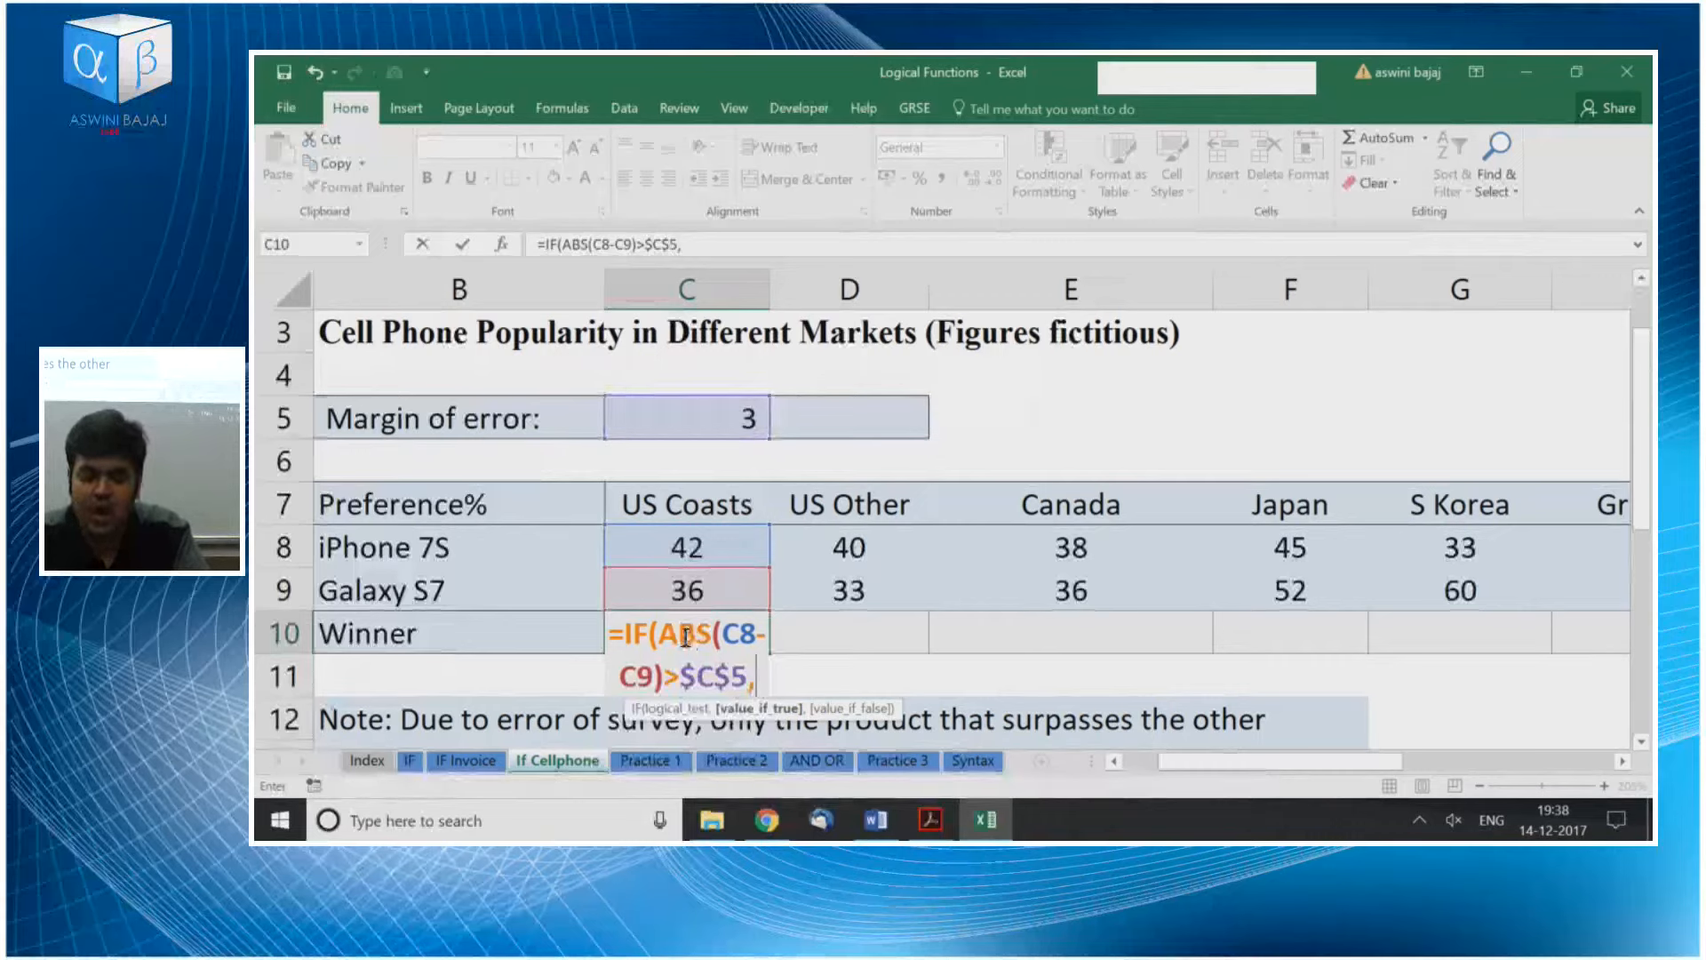
Change the comparison operator in C10's logical test to less than, giving ABS(C8-C9)<$C$5
click(683, 673)
key(BackSpace)
text(<)
key(Right)
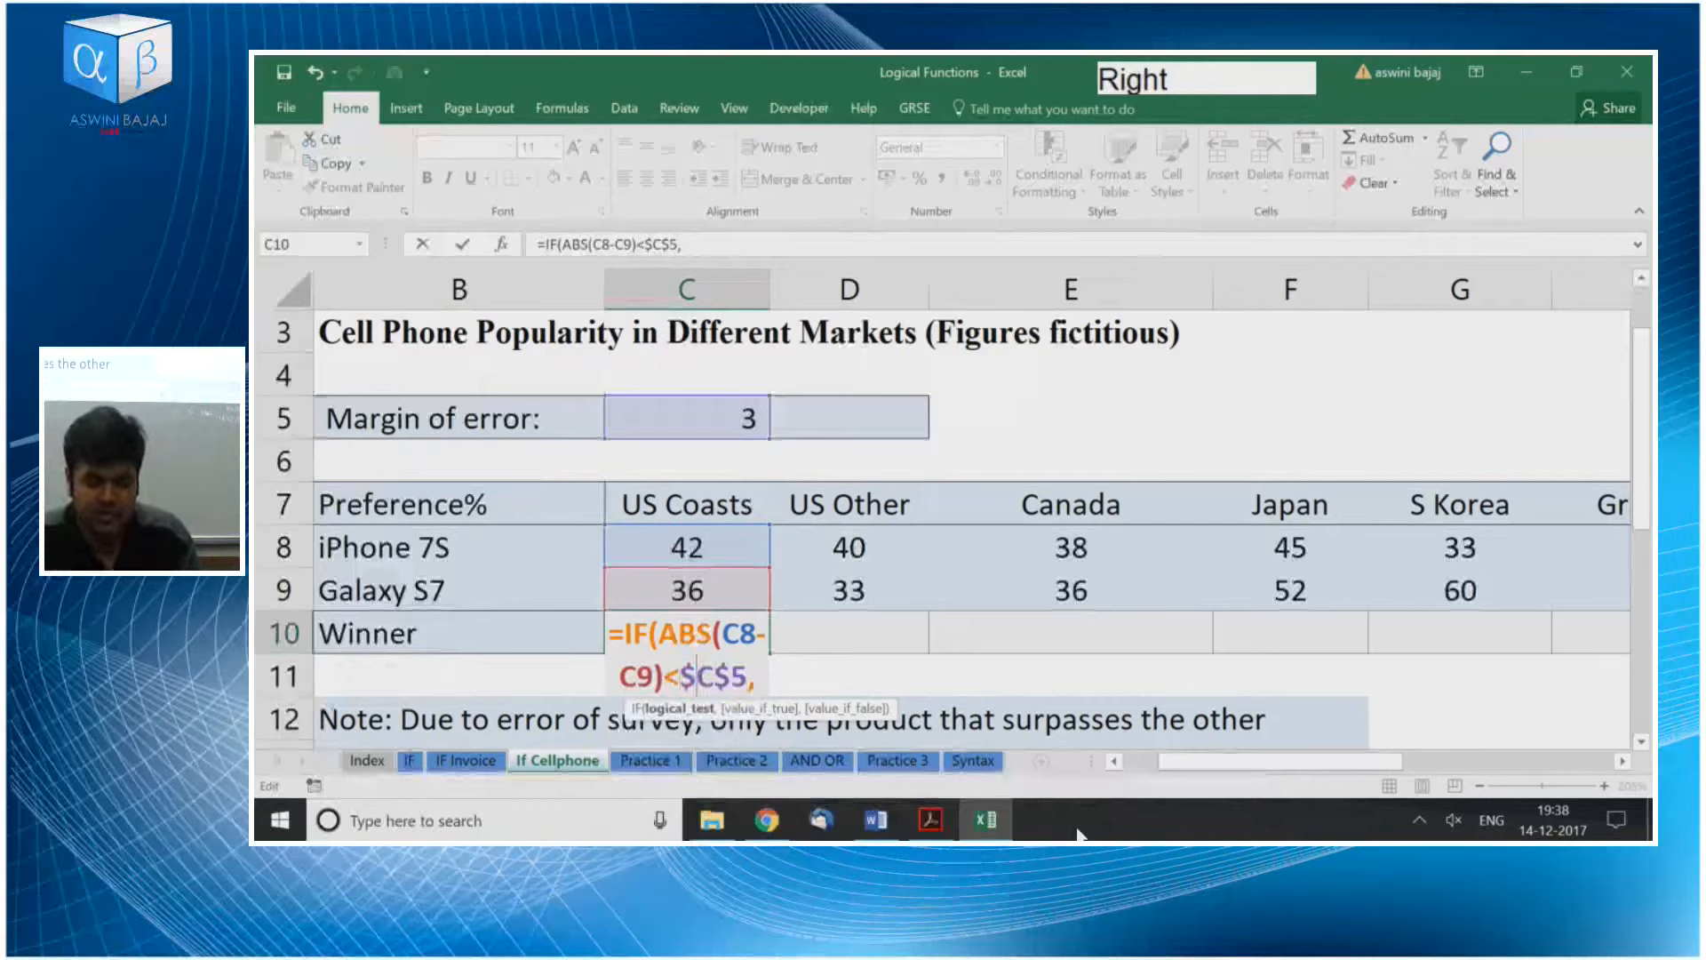
key(Right)
key(Right)
Complete C10's IF formula with "No Clear Winner" as the true value and 0 as the false value
text("No)
key(BackSpace)
text(Clear )
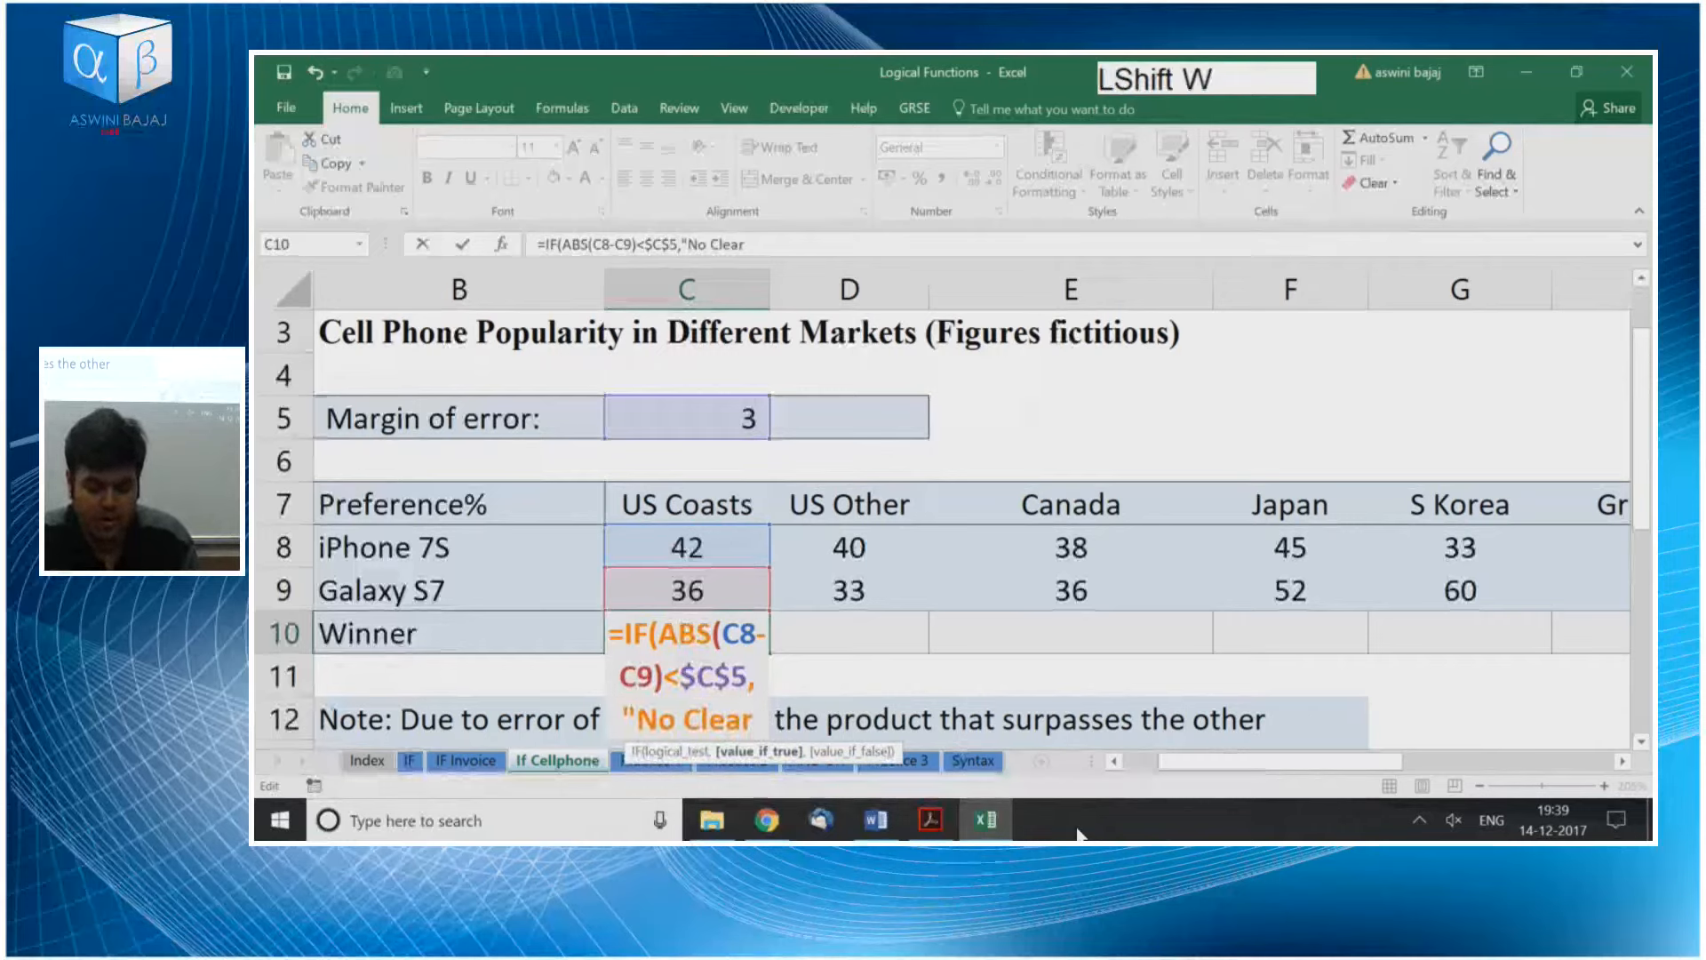
text(Winner")
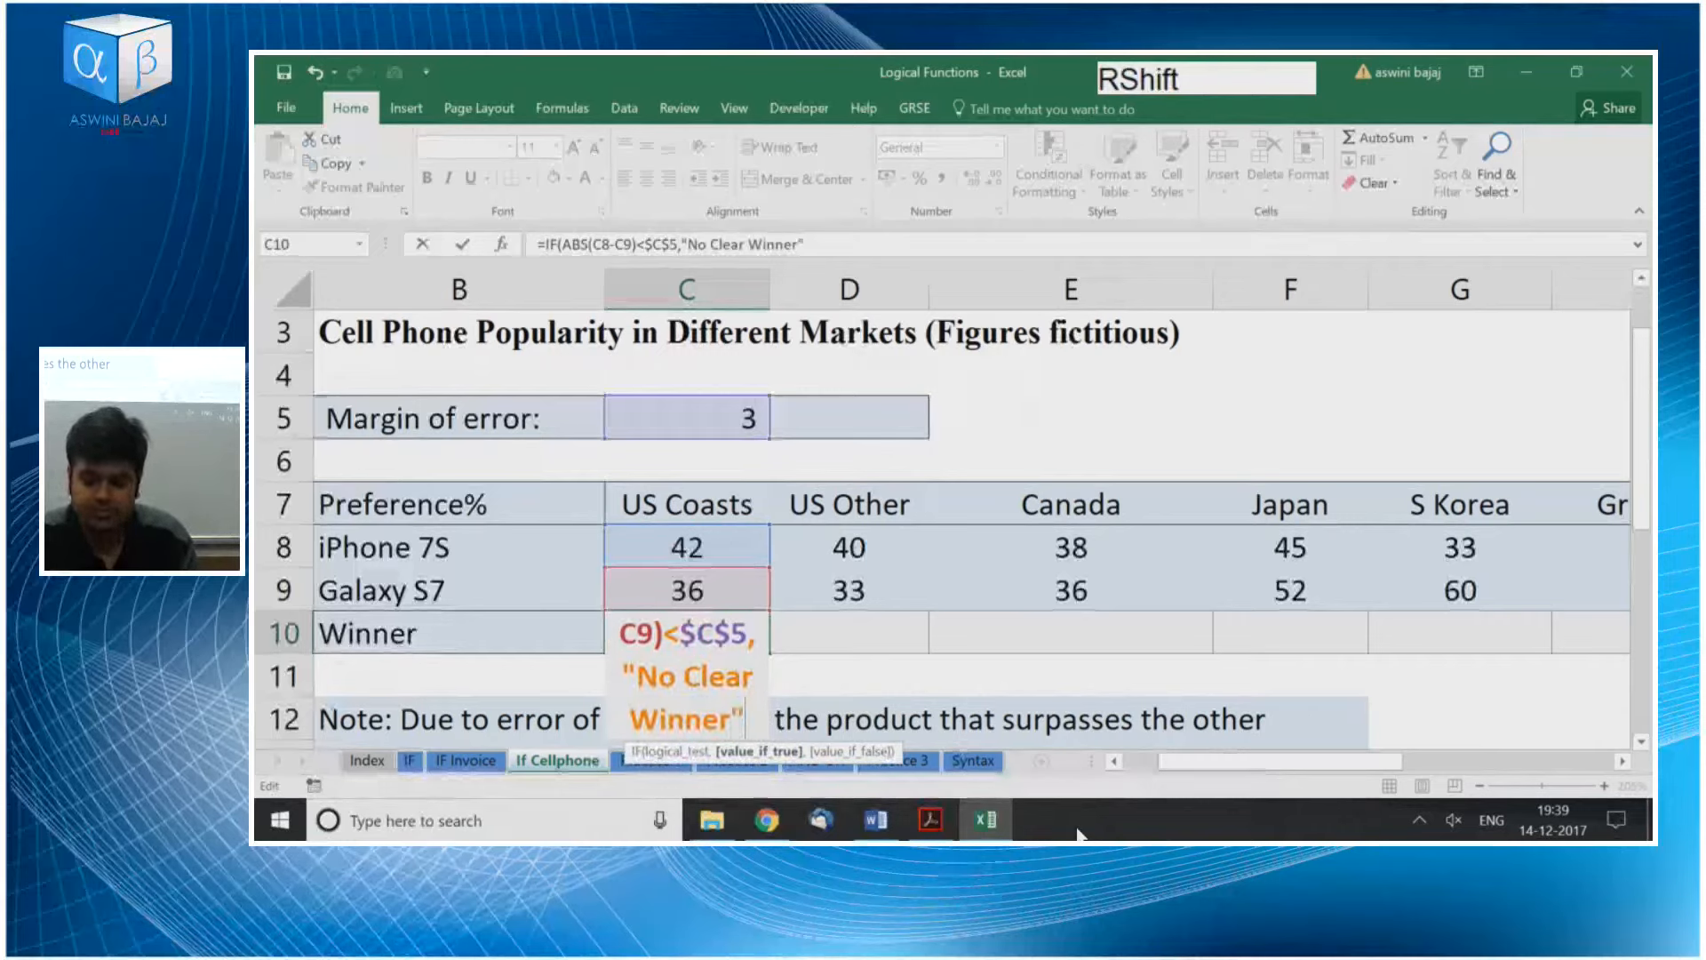
text())
key(BackSpace)
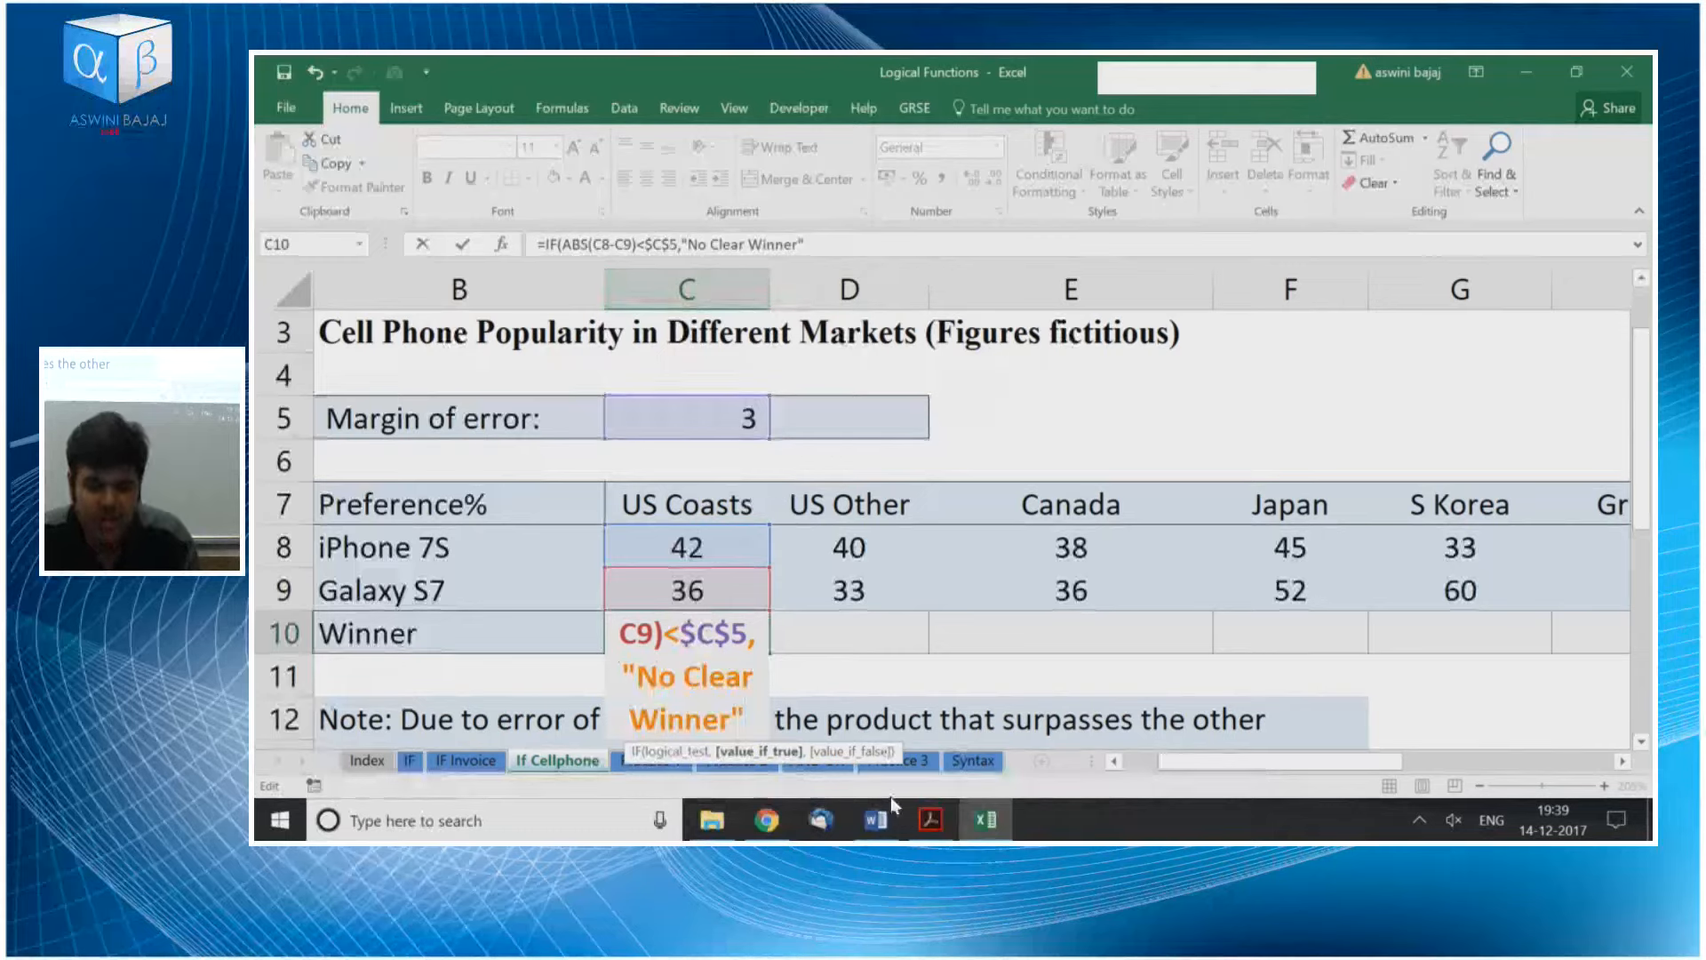
text(,0)
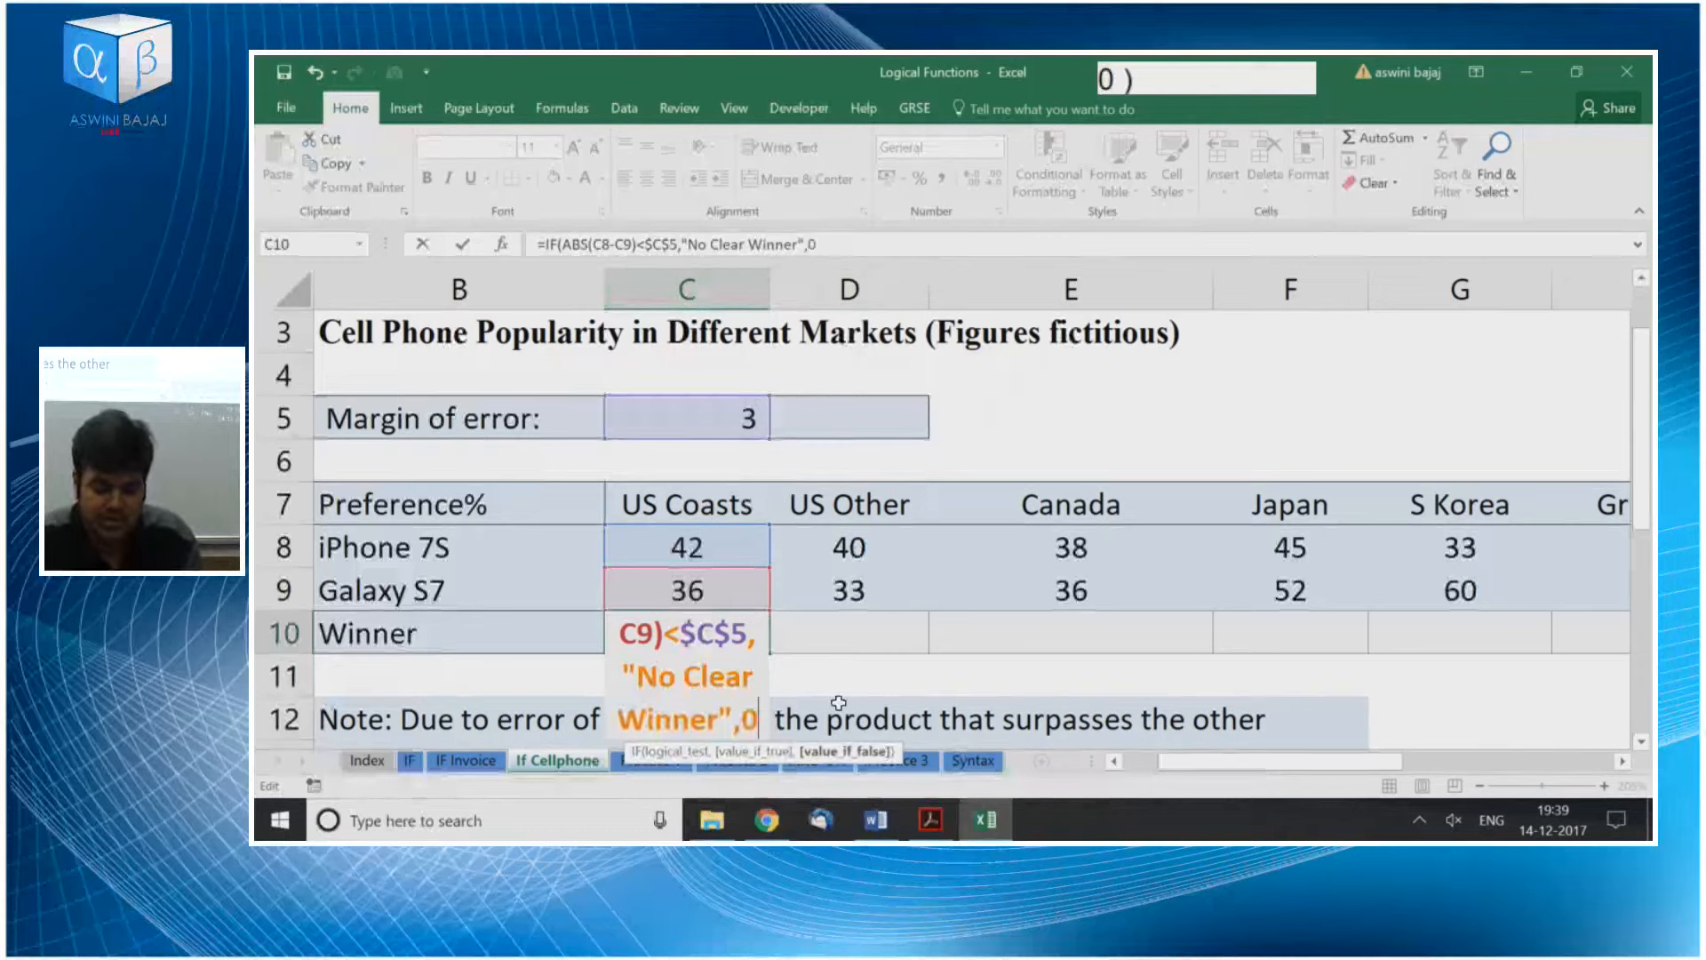
key(Return)
Widen column C so the long formula fits, and open the Winner formula in C10 for editing
click(921, 520)
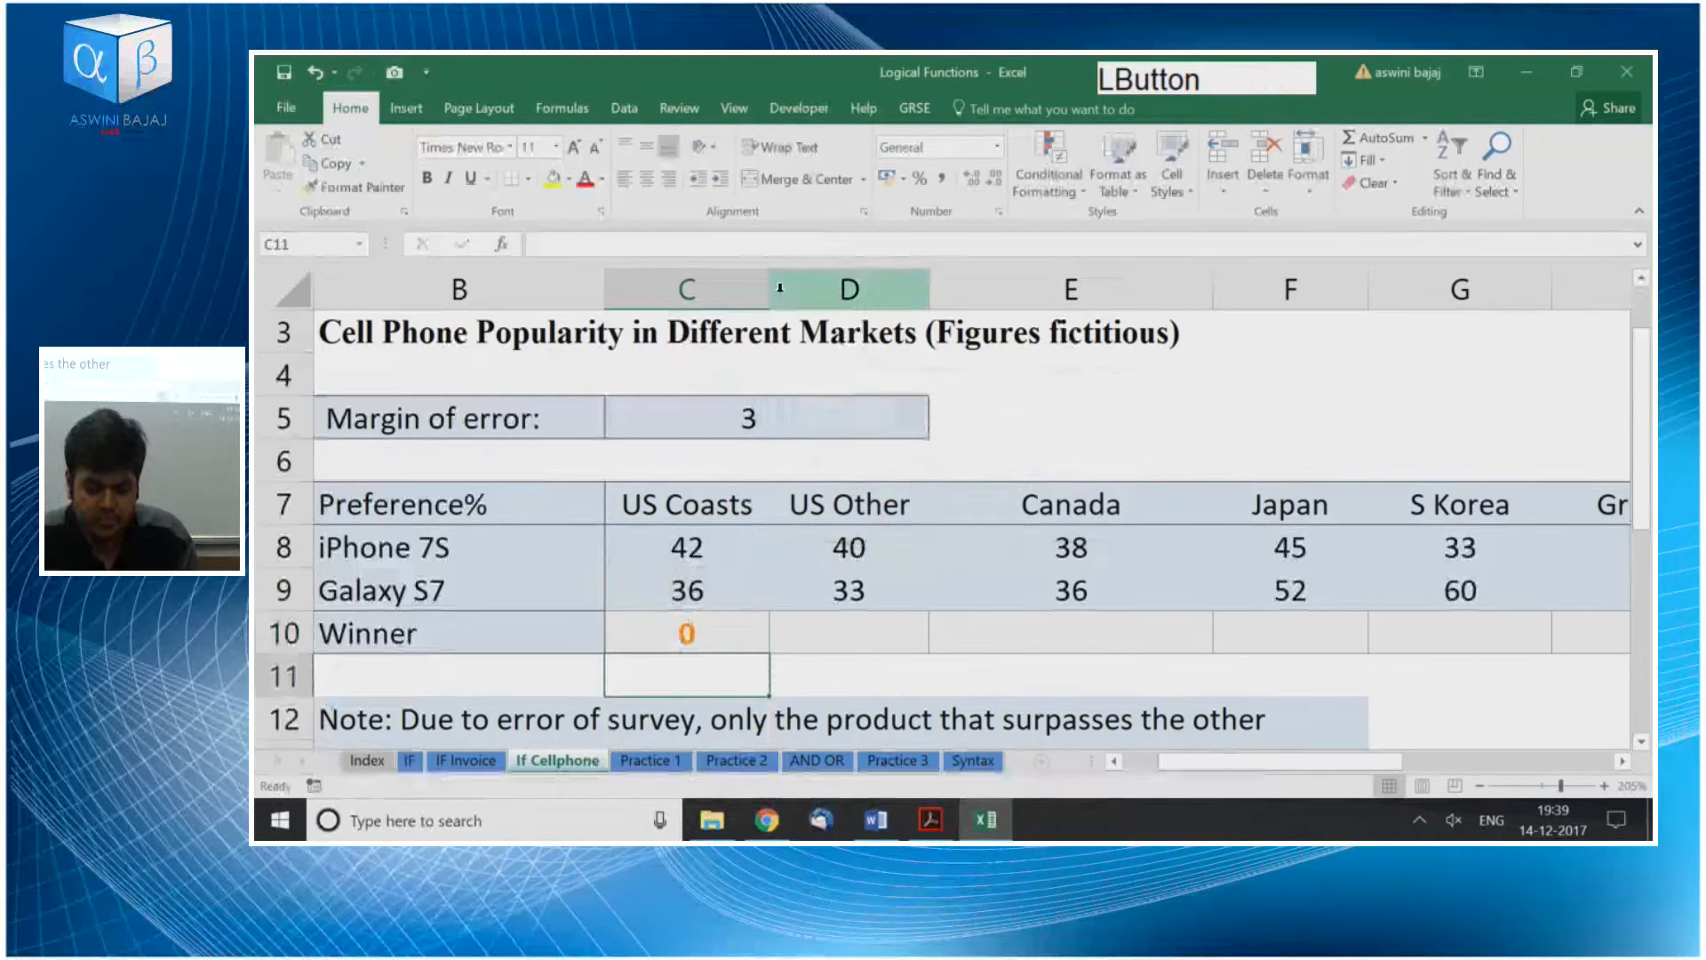
drag(770, 288, 1092, 289)
click(818, 622)
key(F2)
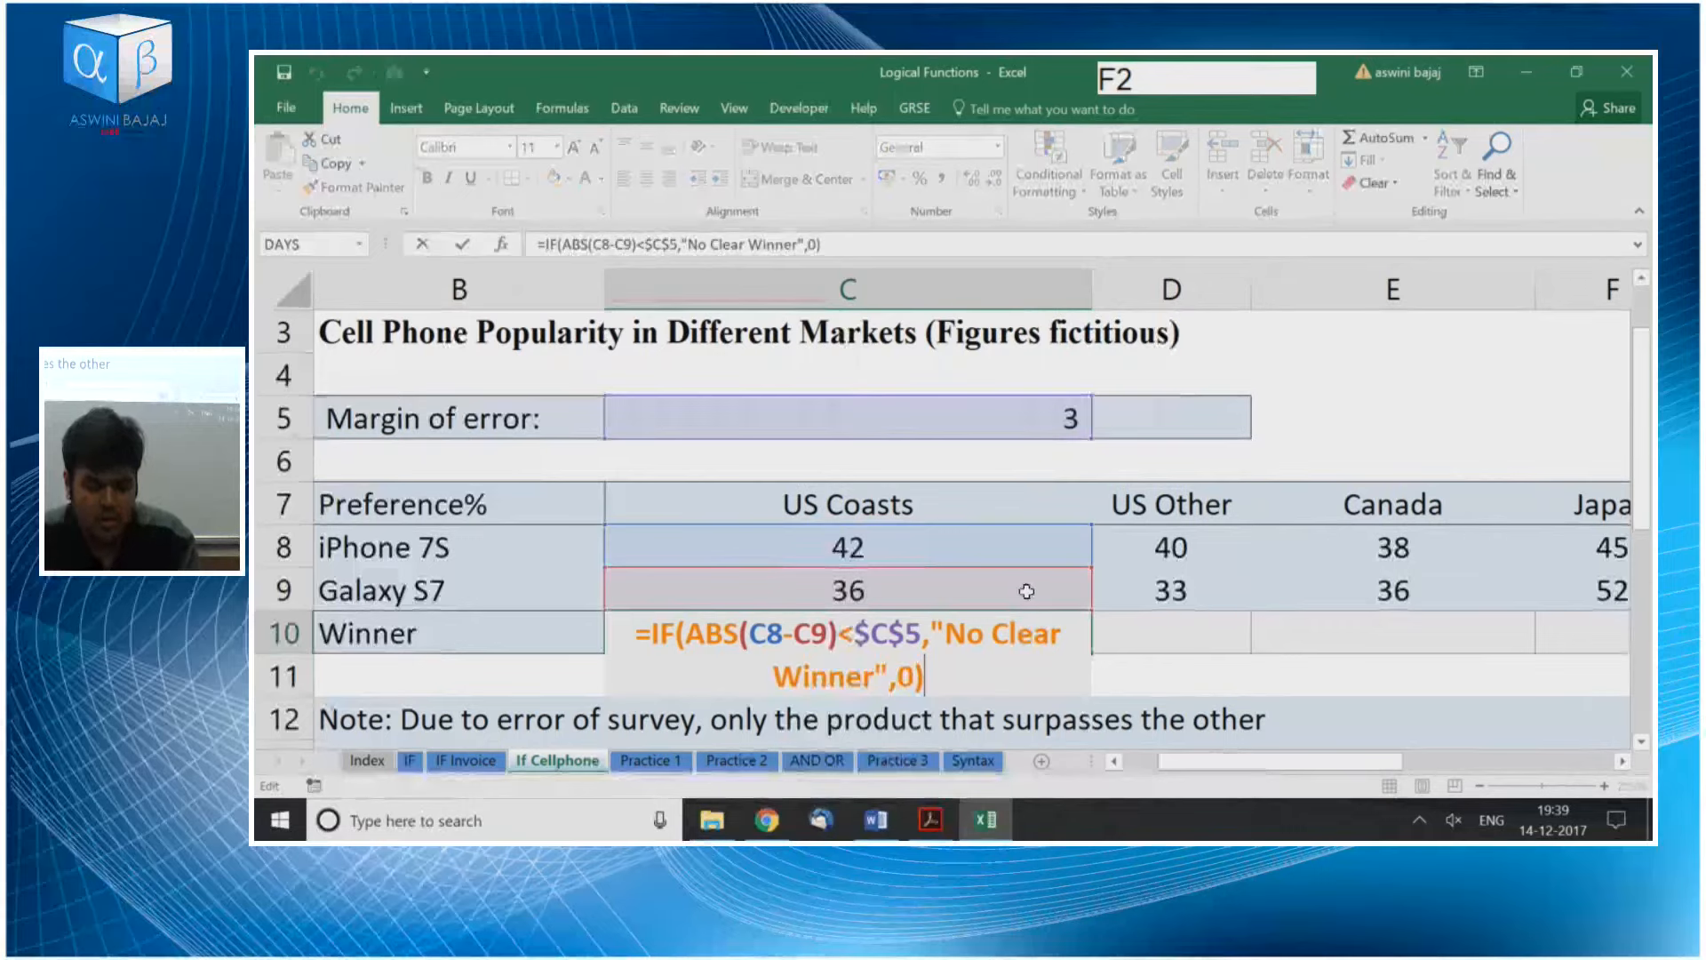
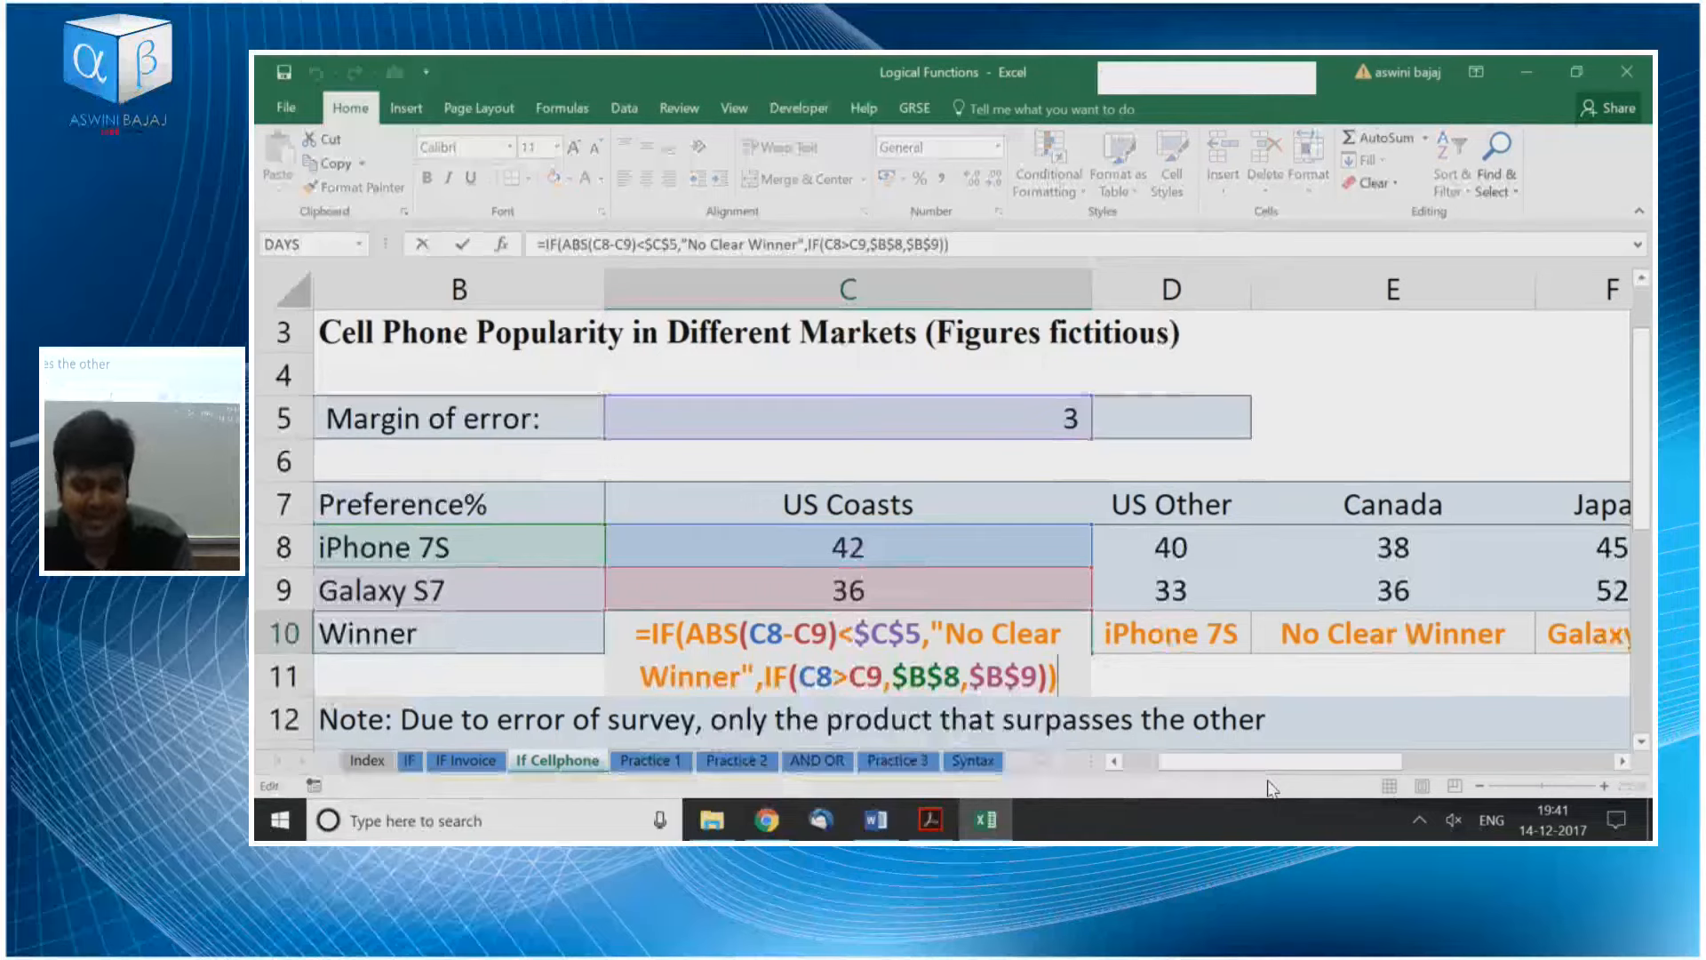
Review the nested Winner formula in C10, examining its difference test, margin reference and inner IF
scroll(1058, 621, down, 1)
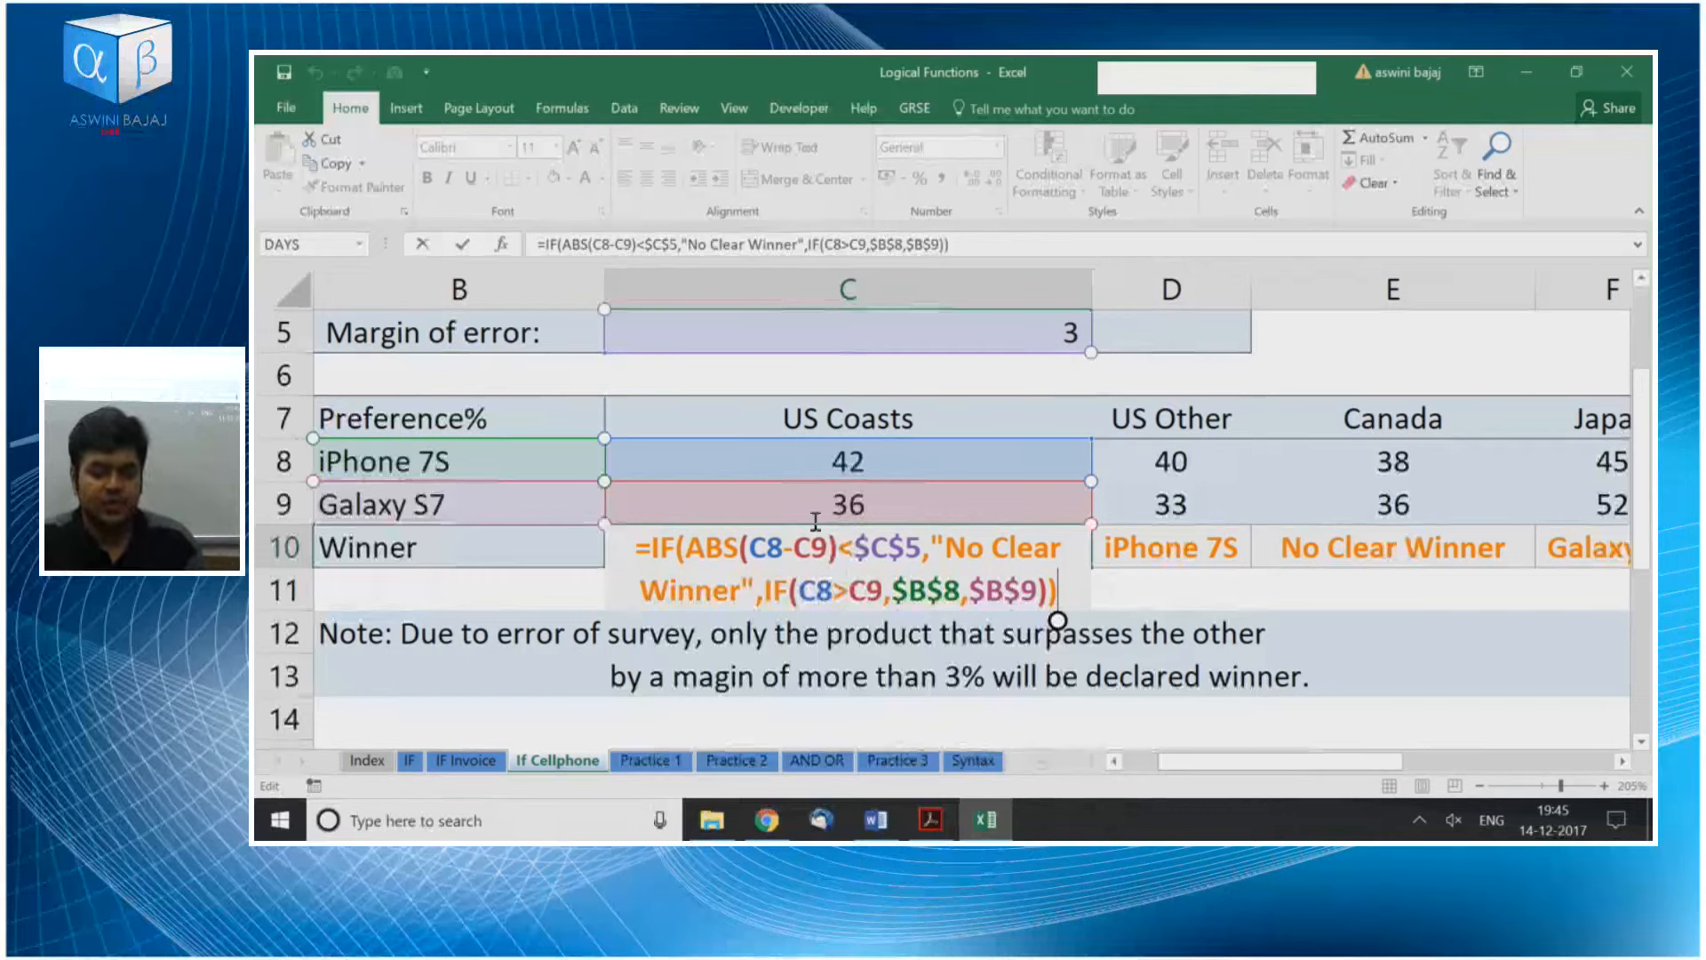
drag(748, 548, 857, 548)
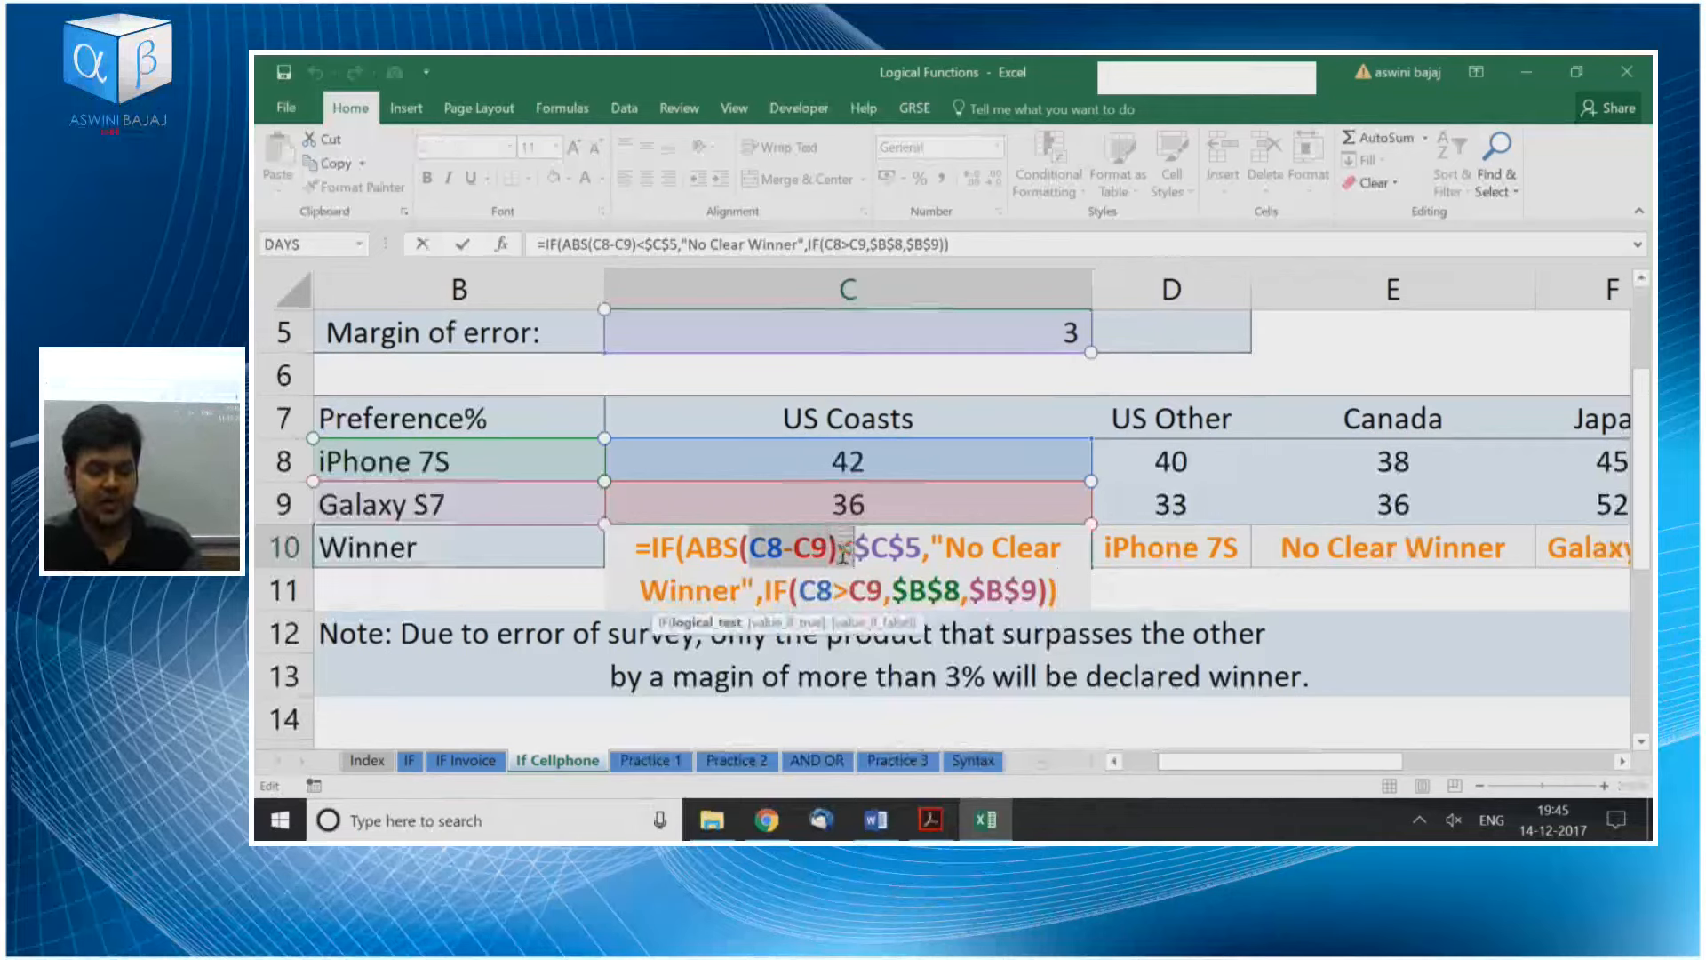
click(889, 549)
double_click(889, 549)
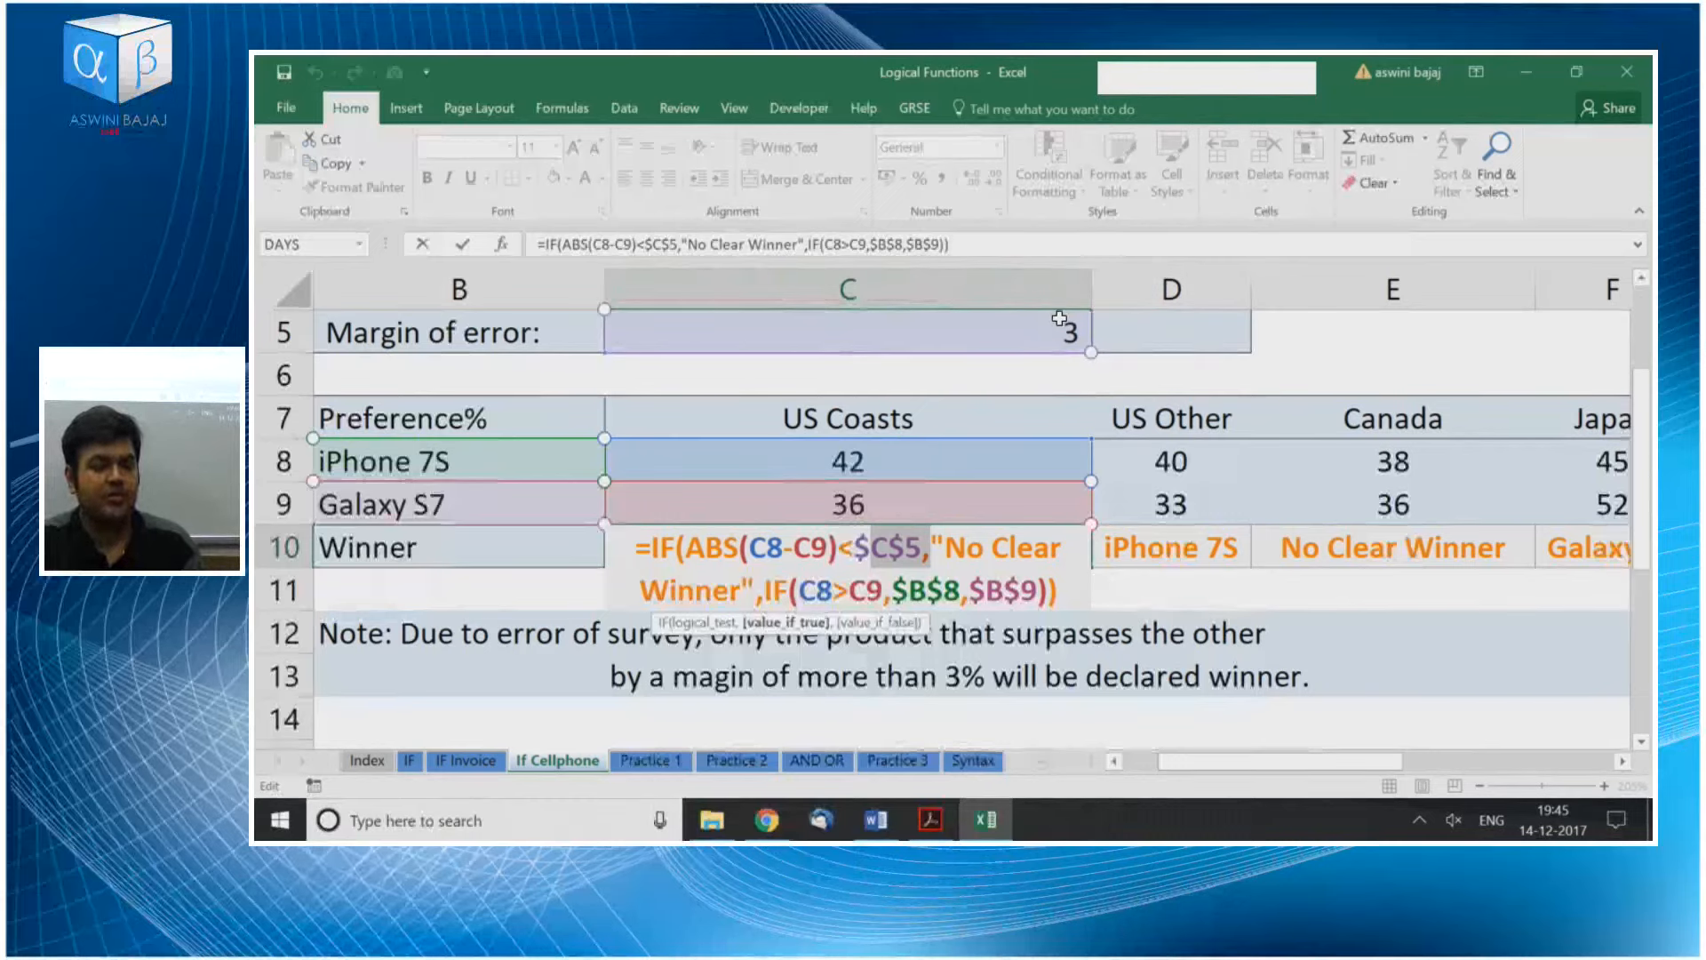
drag(944, 549, 1047, 588)
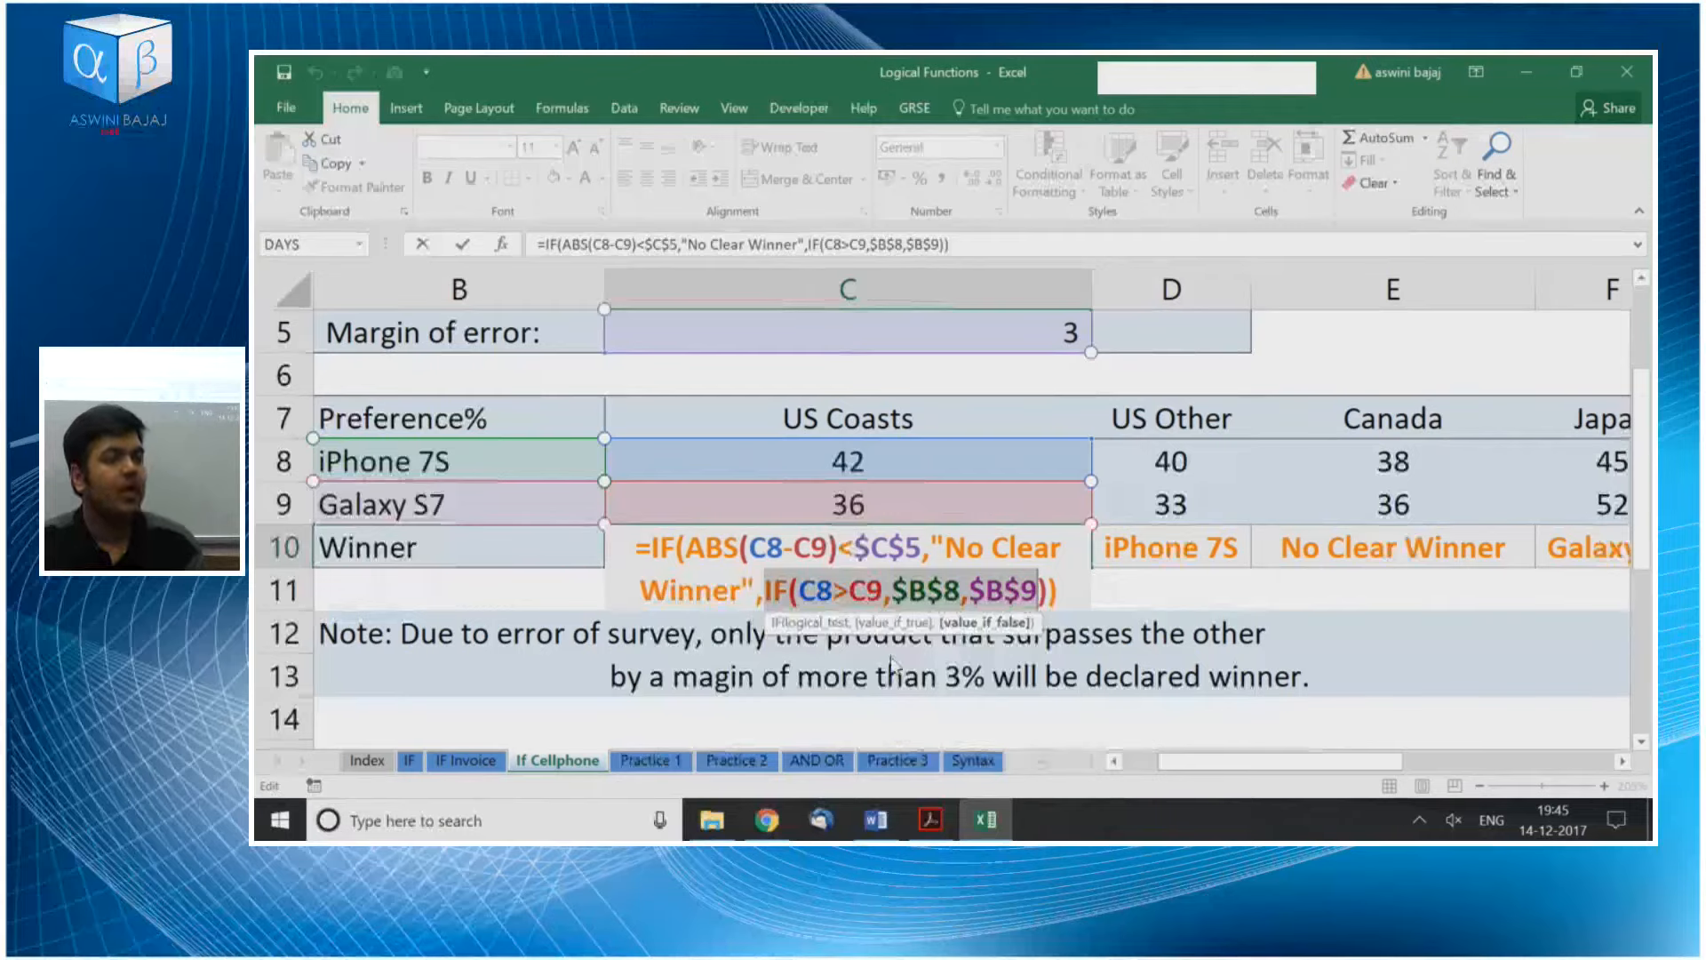
key(Escape)
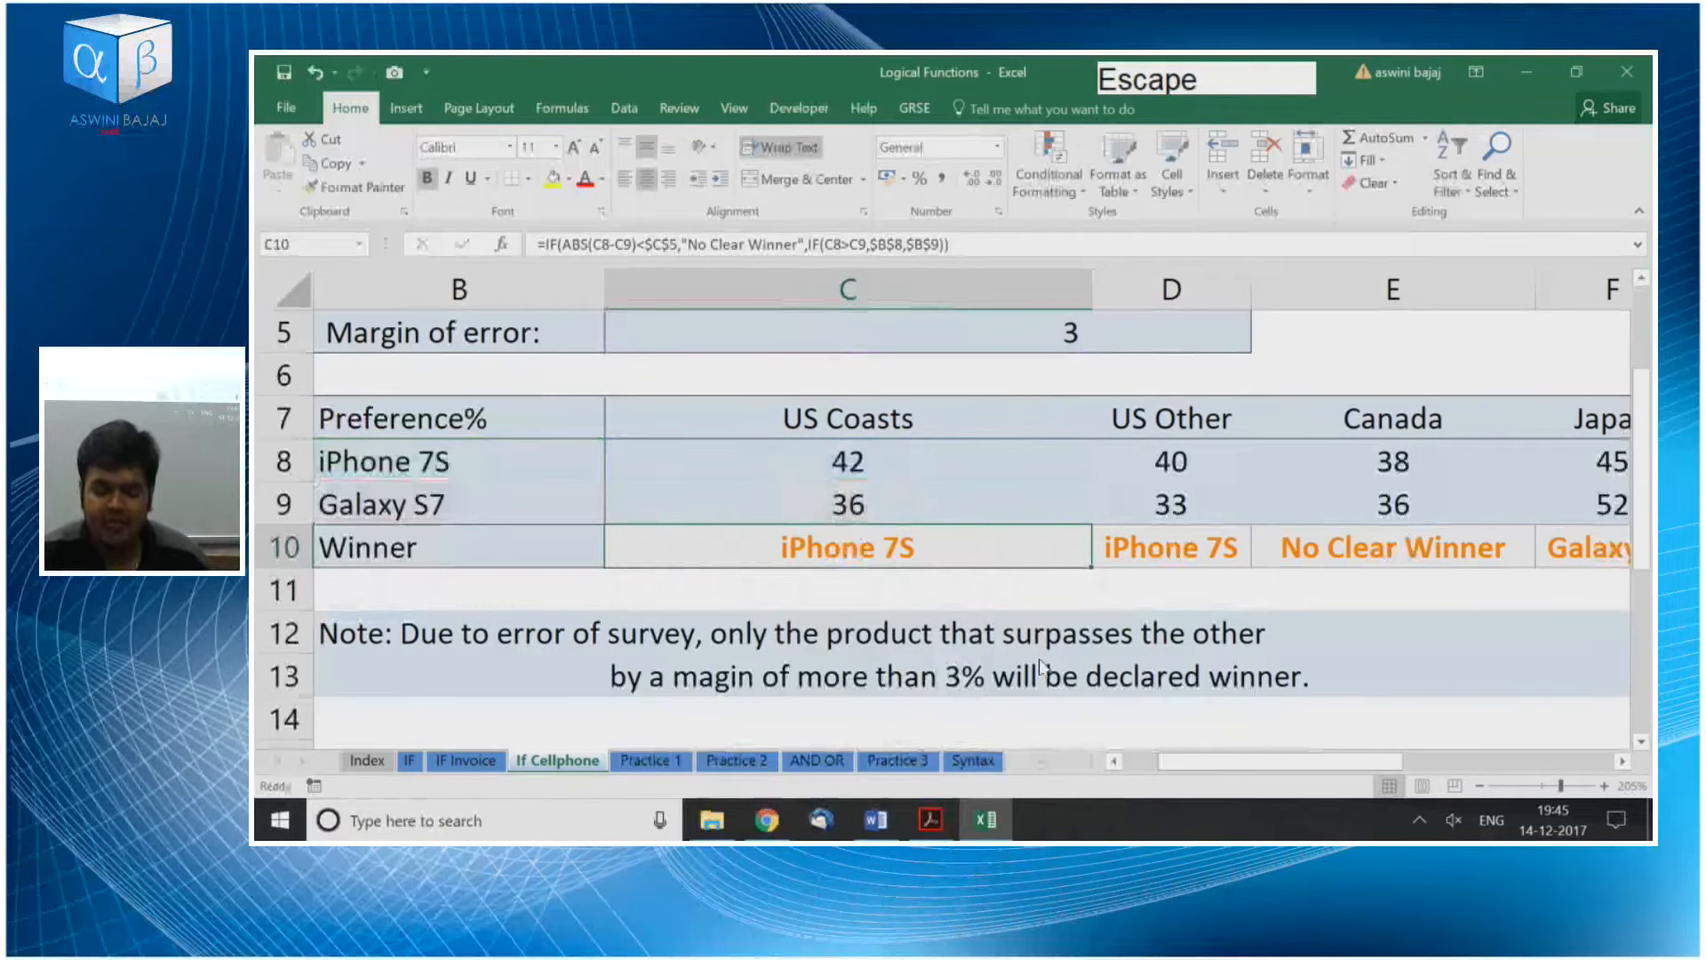
Clear the Winner formulas across all markets, starting at C10
key(ctrl+shift+Right)
key(Delete)
key(Left)
key(Right)
text(=if)
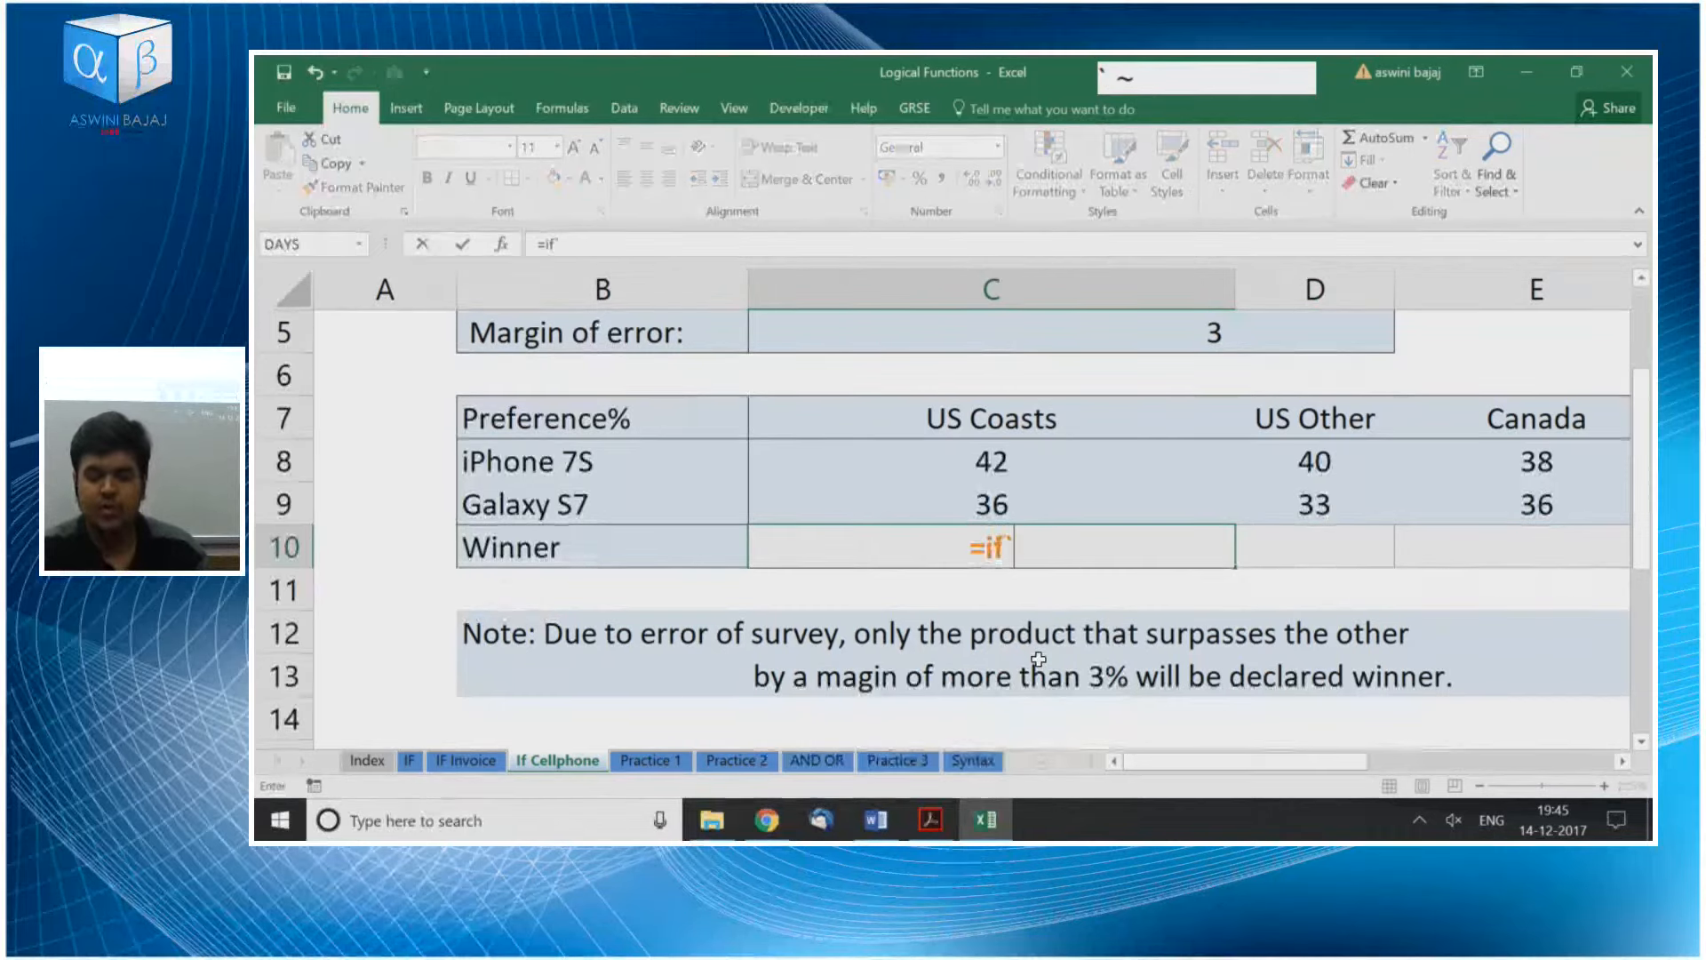
key(Escape)
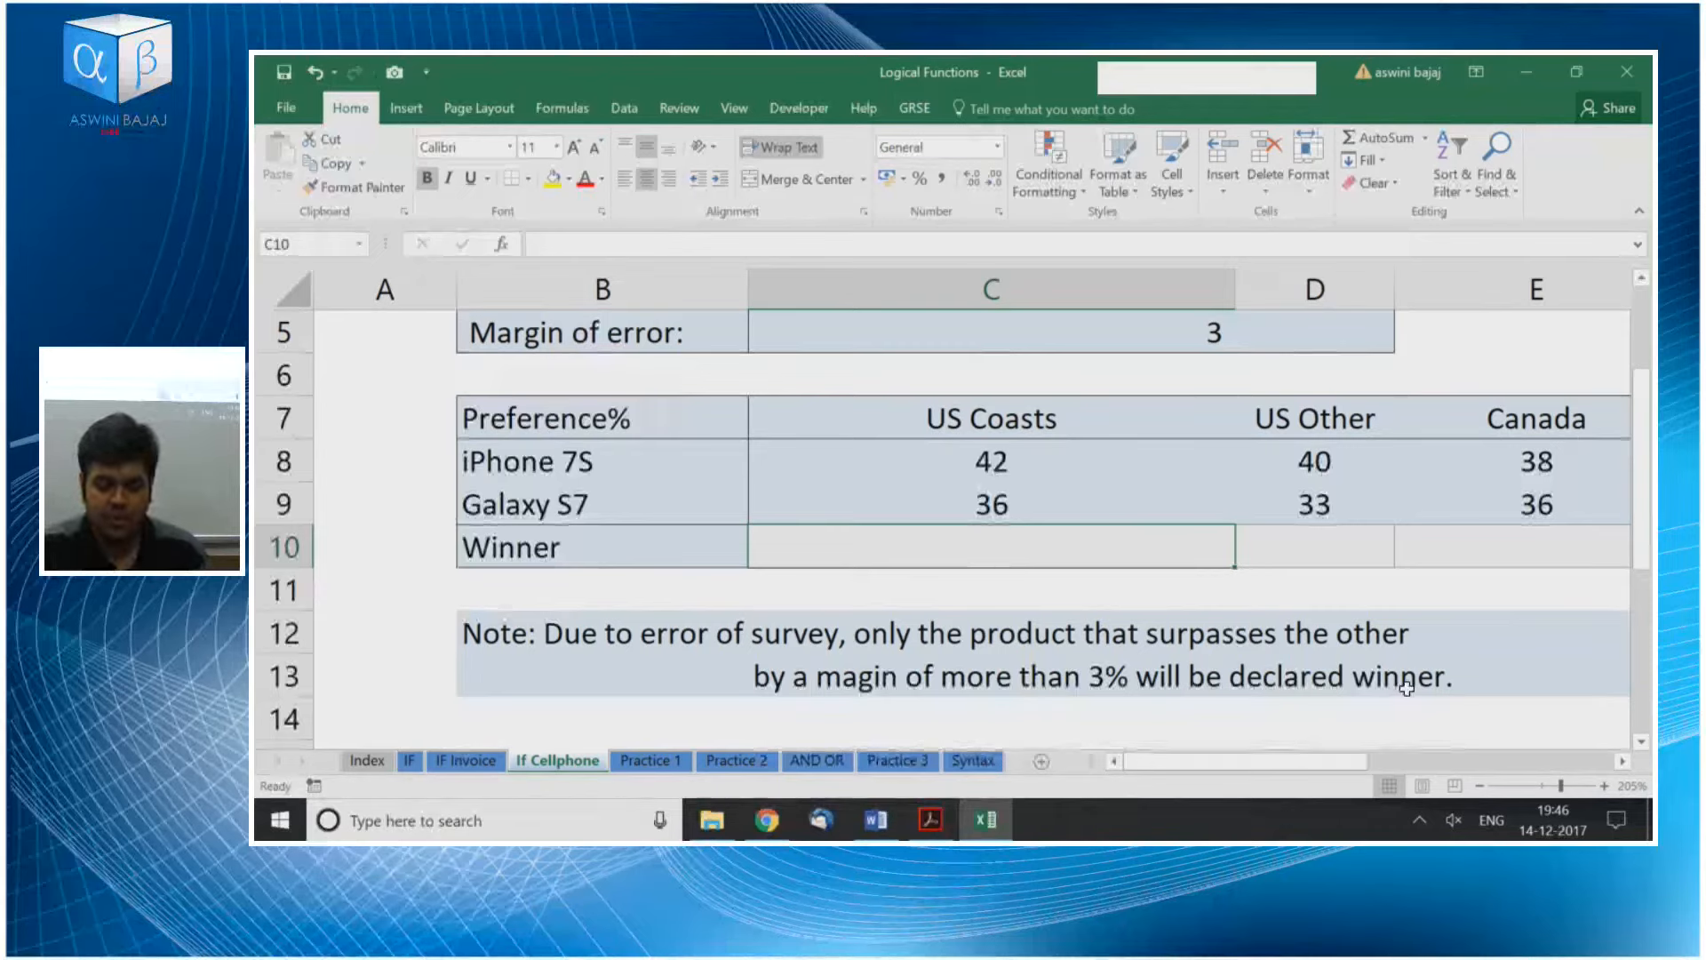
Start a new Winner formula in C10 testing the phones' absolute difference with greater than: =IF(ABS(C8-C9)>
text(=if)
key(Tab)
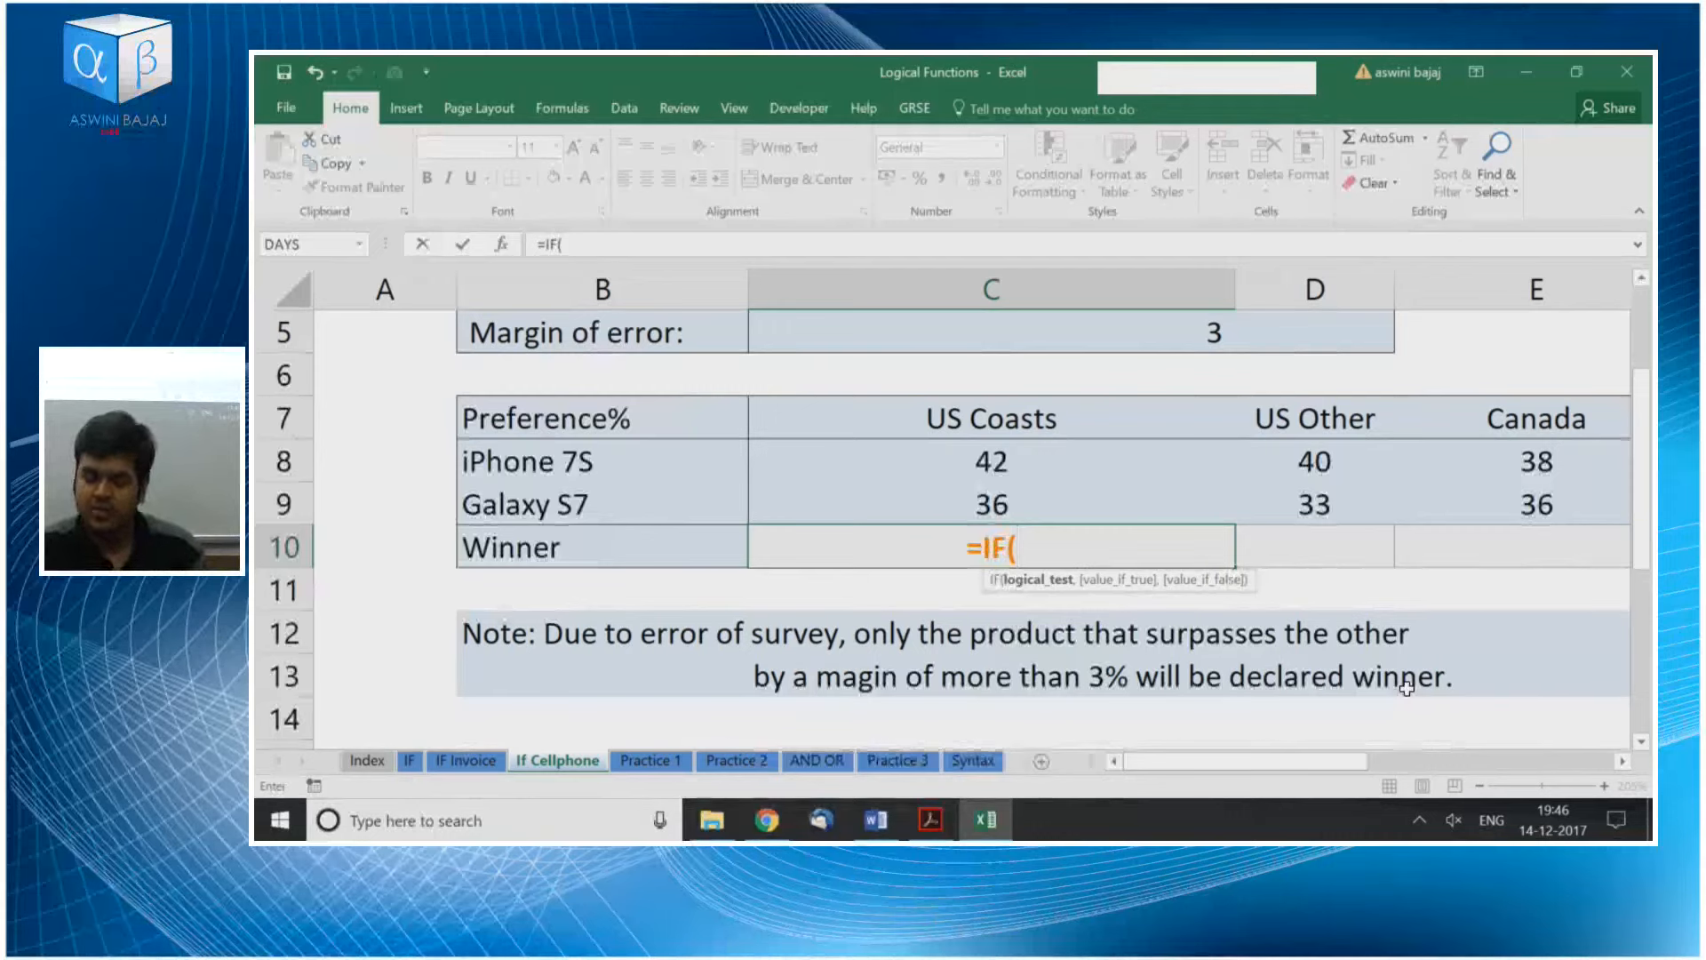
text(abs)
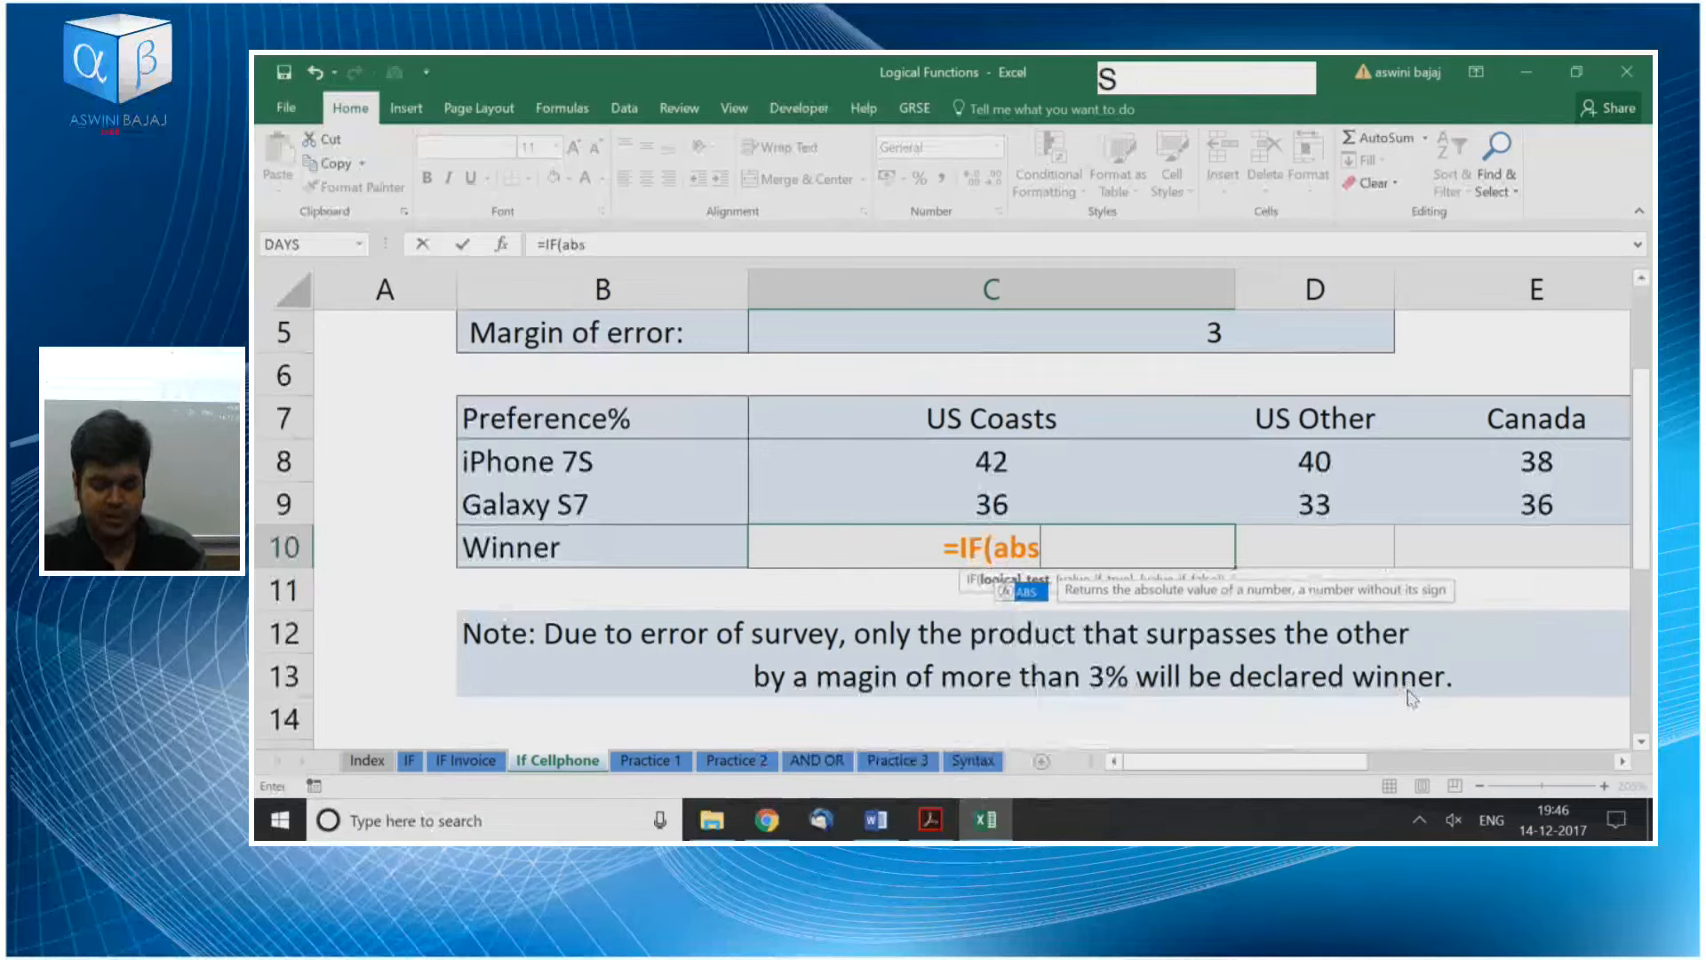
key(Tab)
key(Up)
key(Up)
text(-)
key(Up)
text()>)
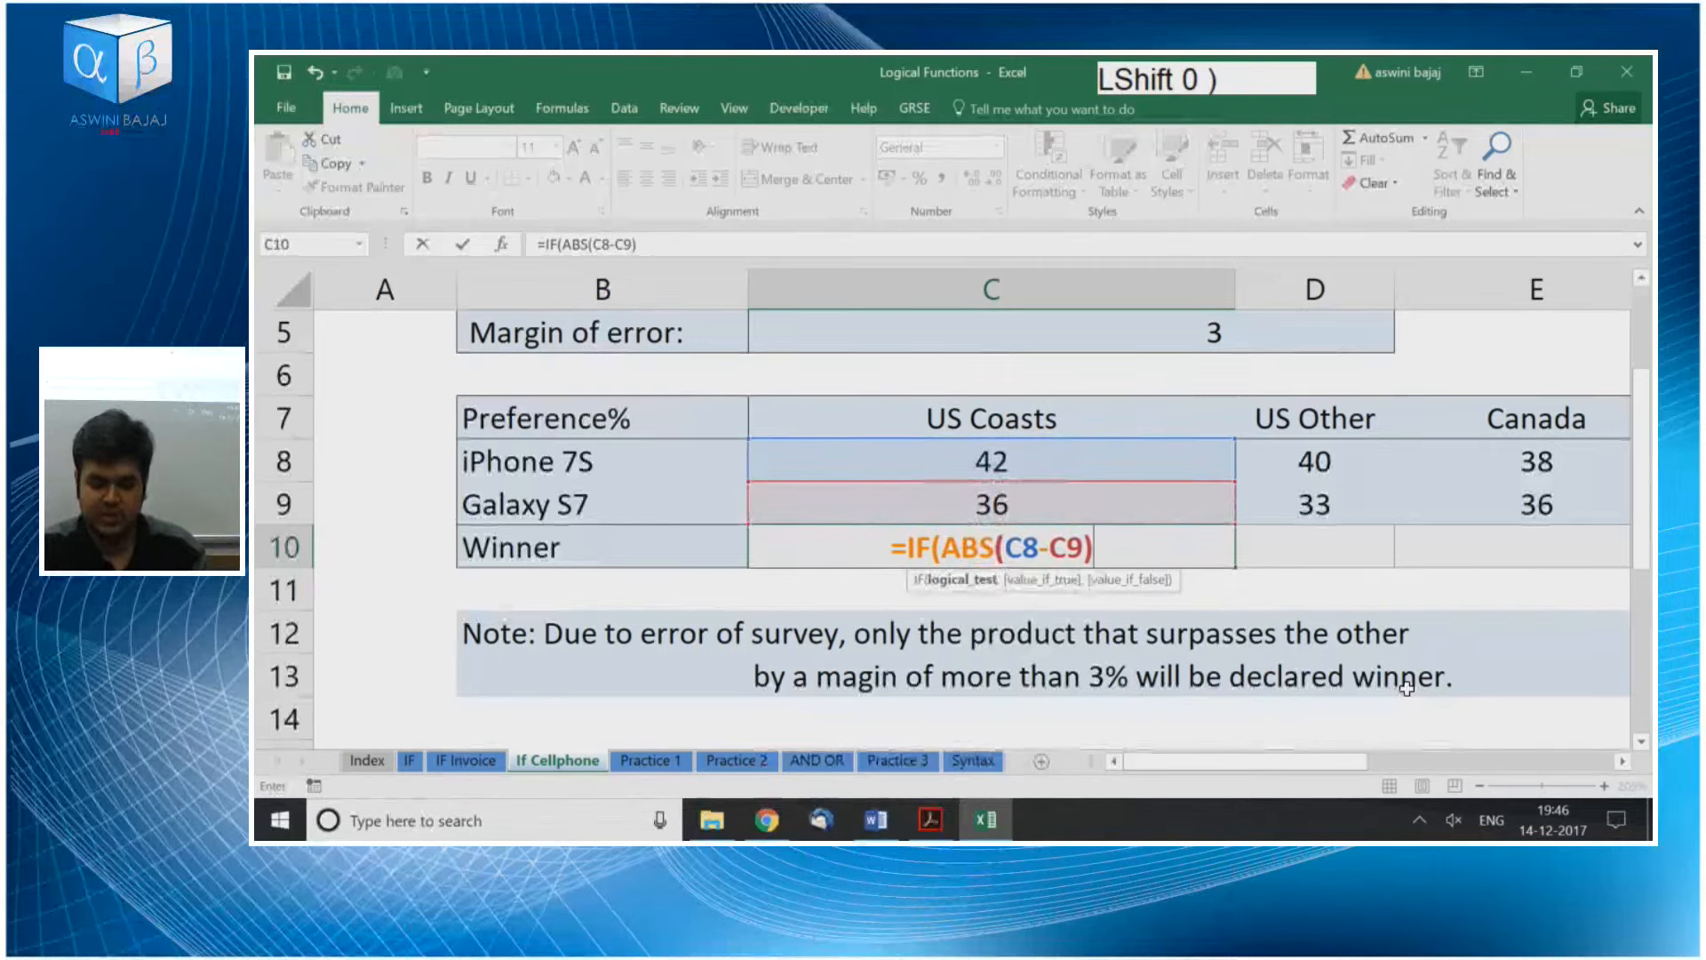
Compare the difference with the margin of error in C5, locking only its row as C$5
key(Up)
key(Up)
key(Up)
key(Up)
key(Up)
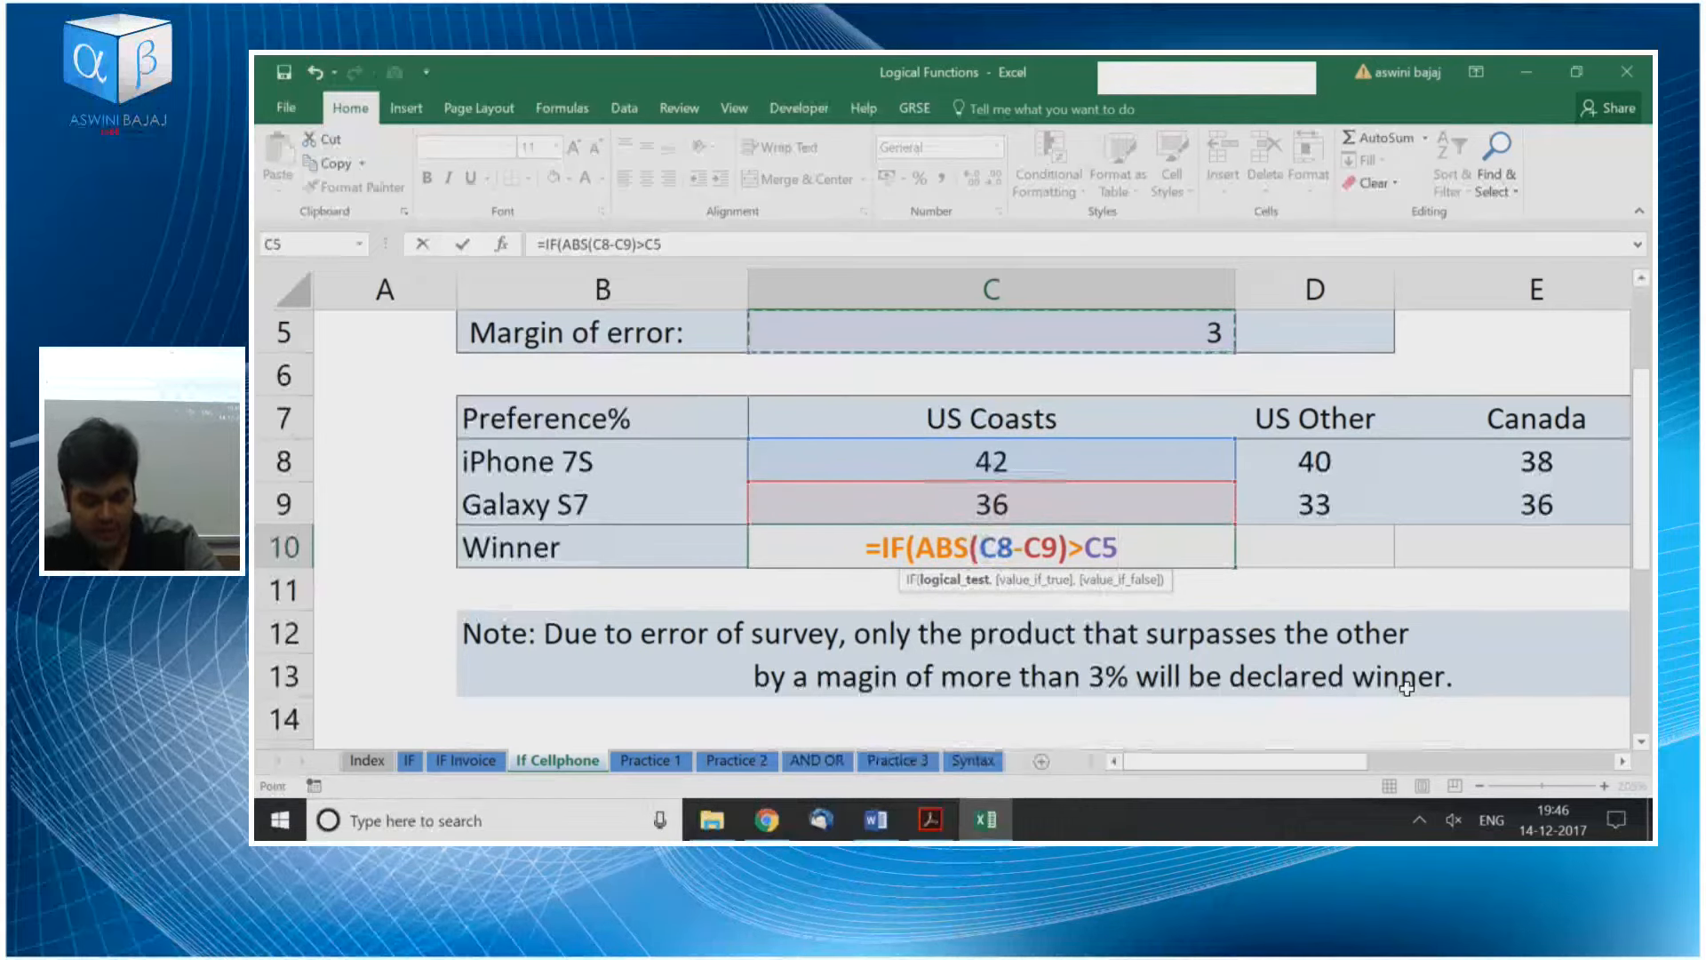
key(F4)
key(F4)
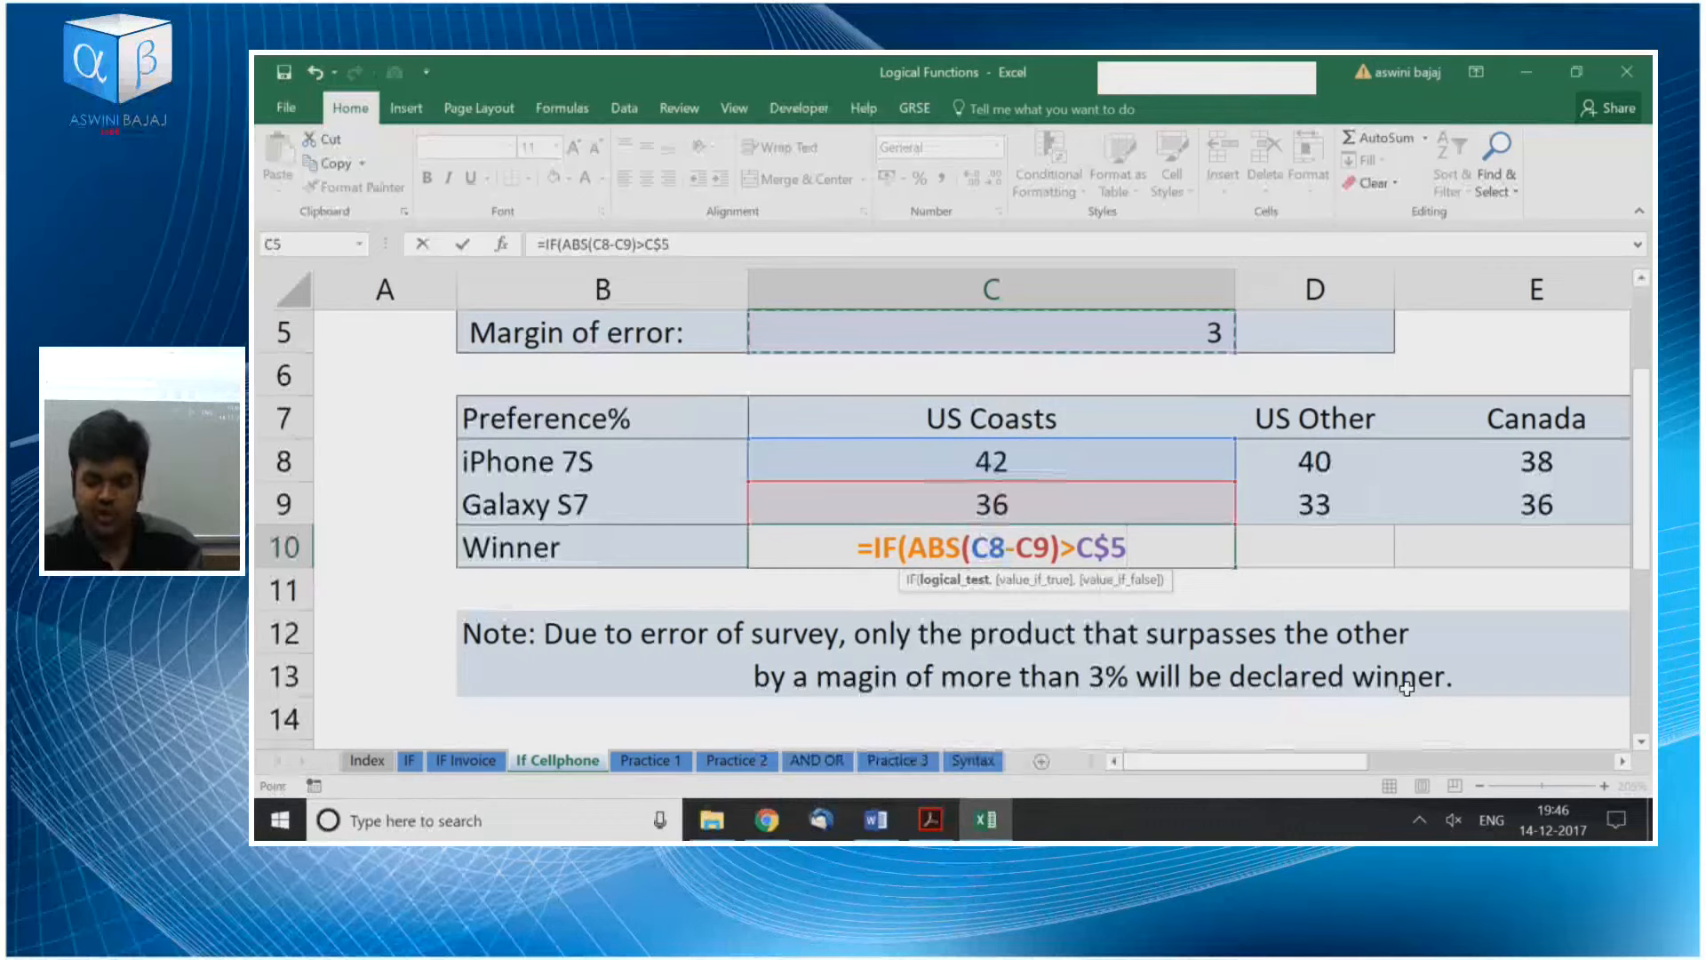
Set the true result to CONCATENATE("There is no clear Winner in ",C7) and begin a second CONCATENATE for the false result
text(,")
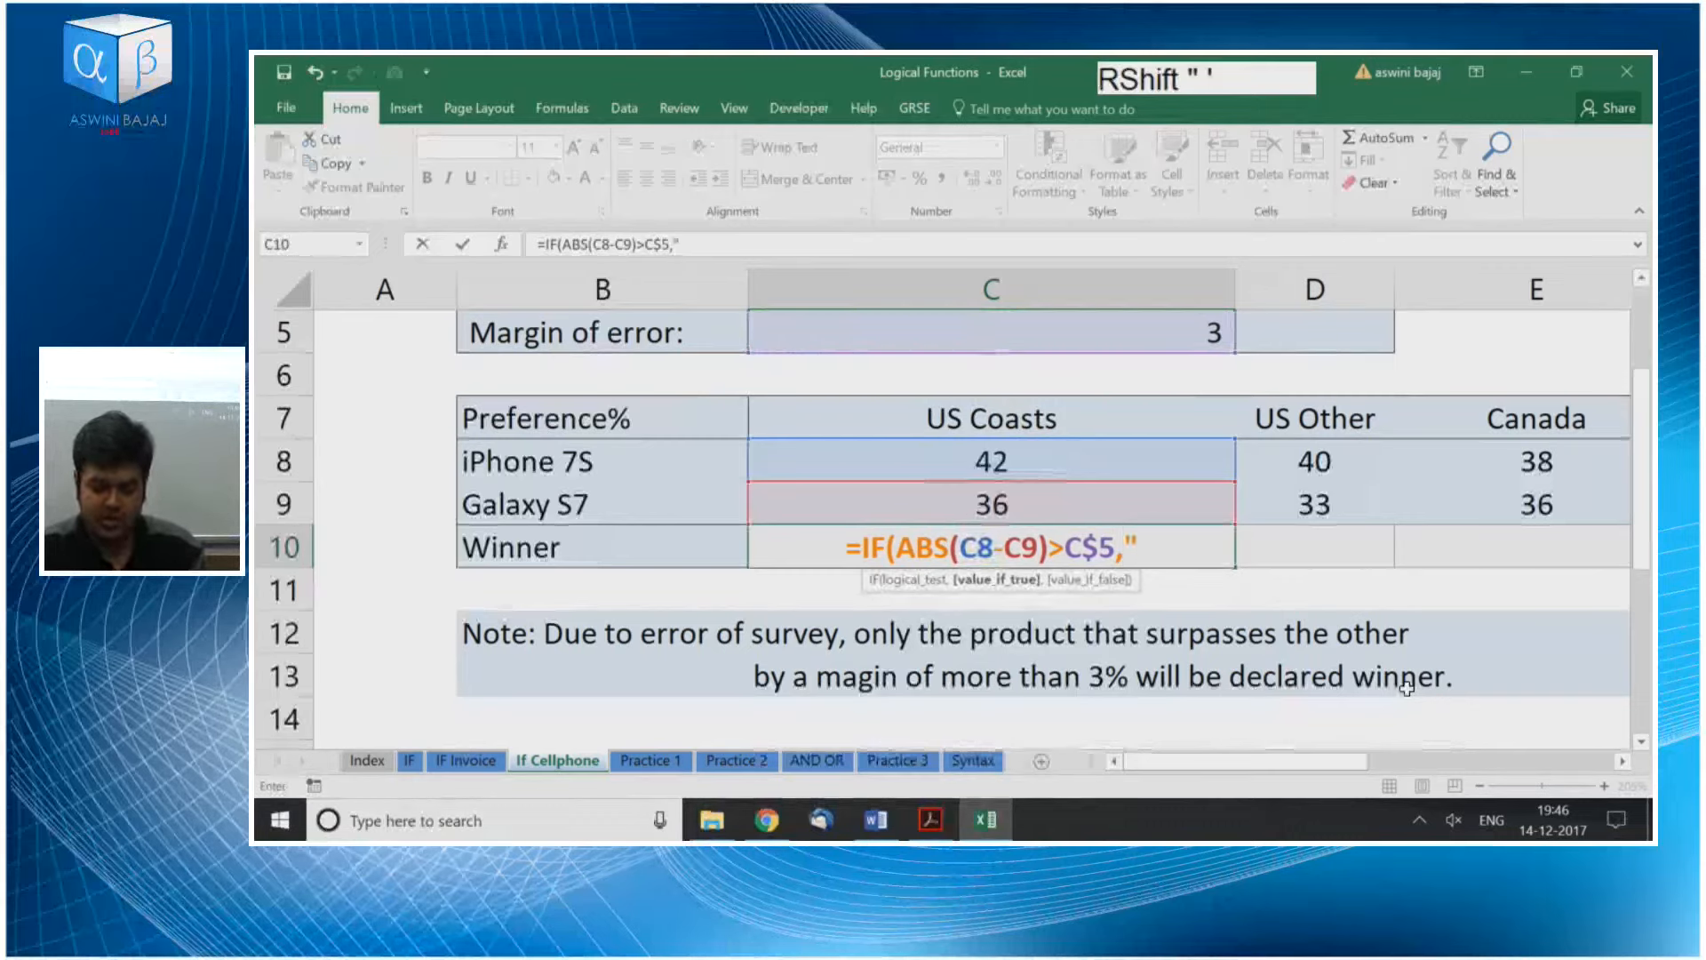
key(BackSpace)
text(co)
key(Tab)
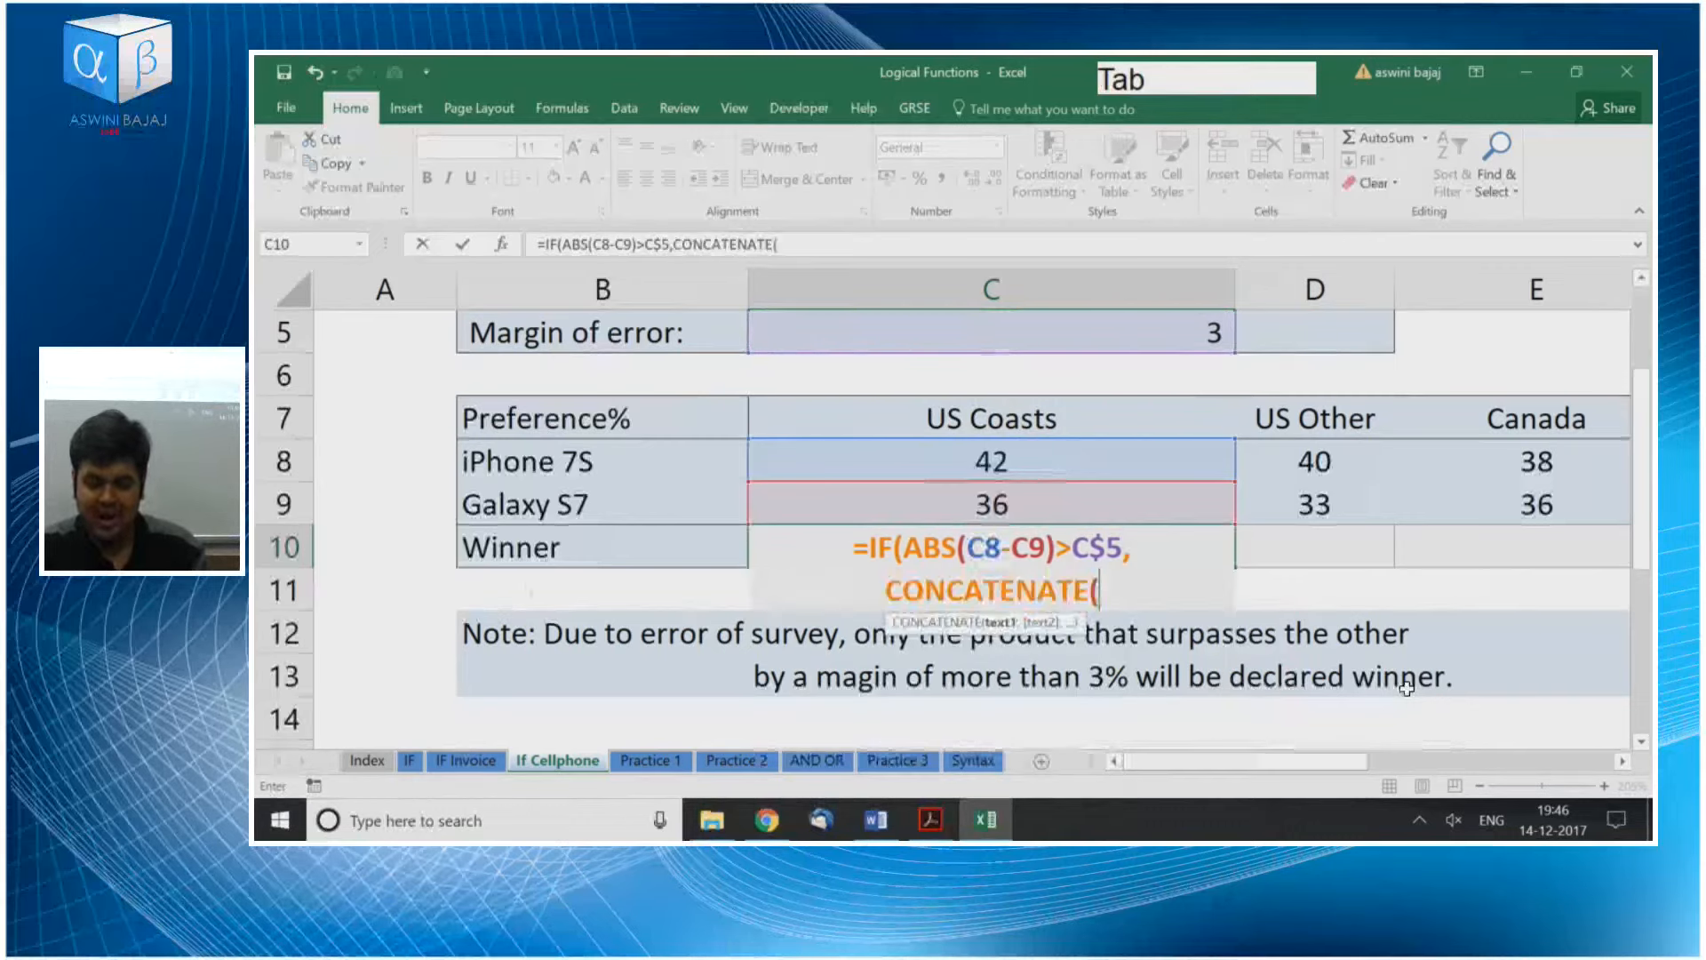
text(The)
key(BackSpace)
key(BackSpace)
key(BackSpace)
text("T)
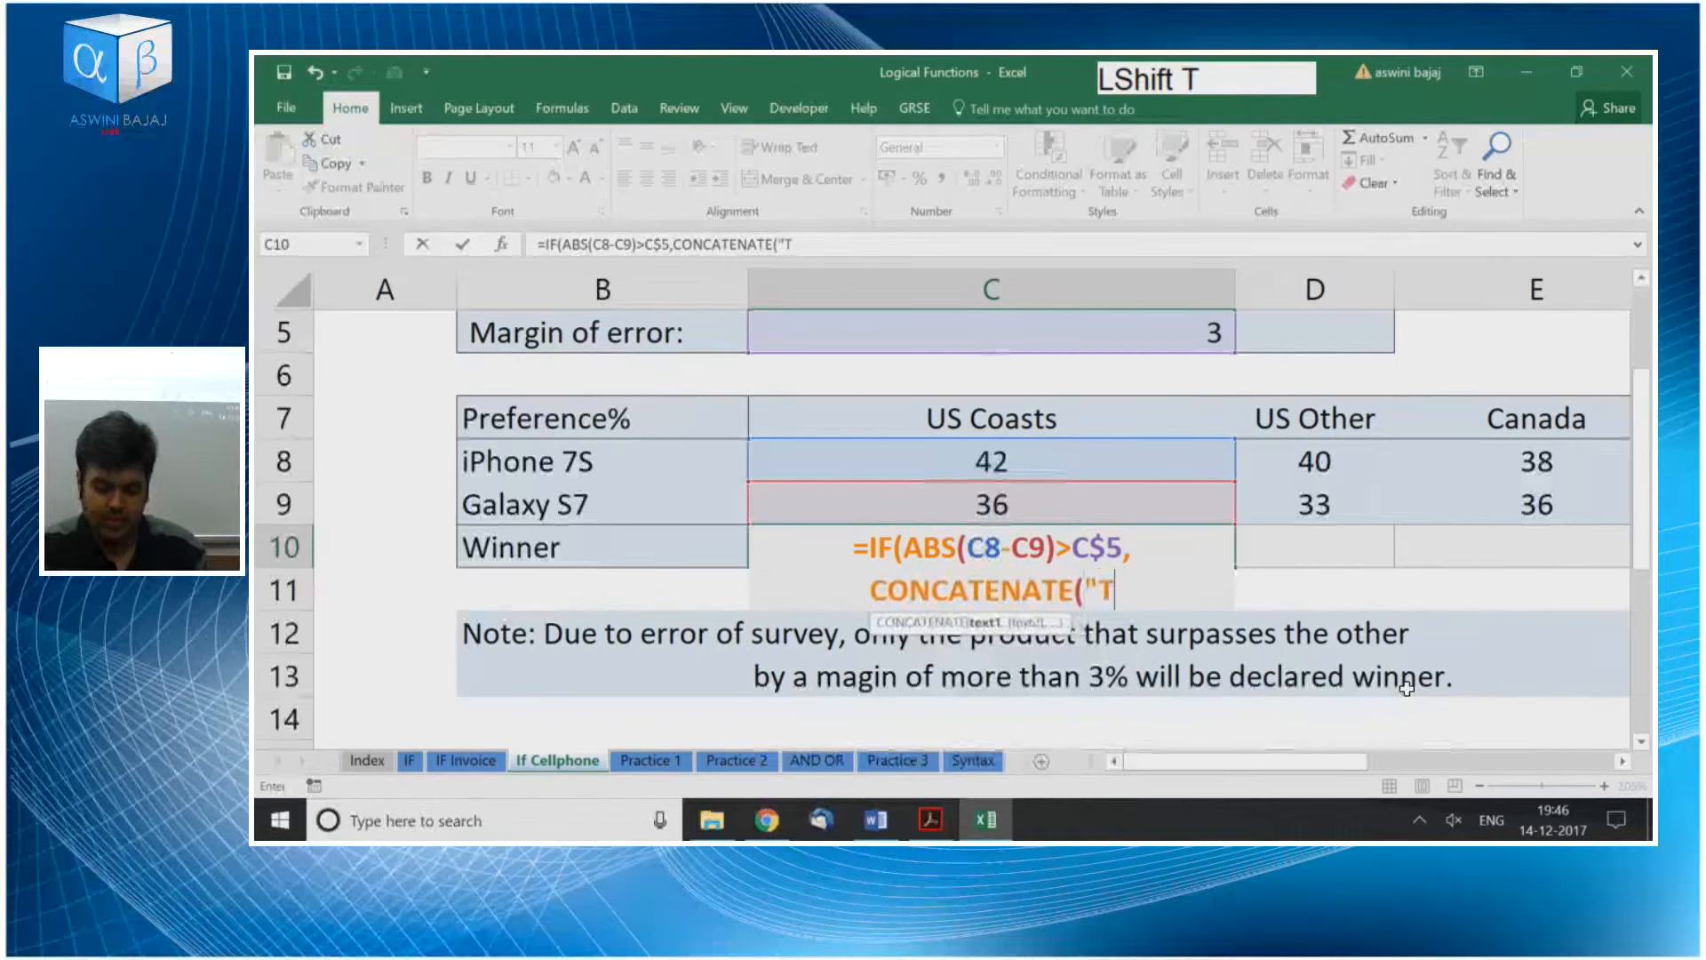
text(here is no cleas)
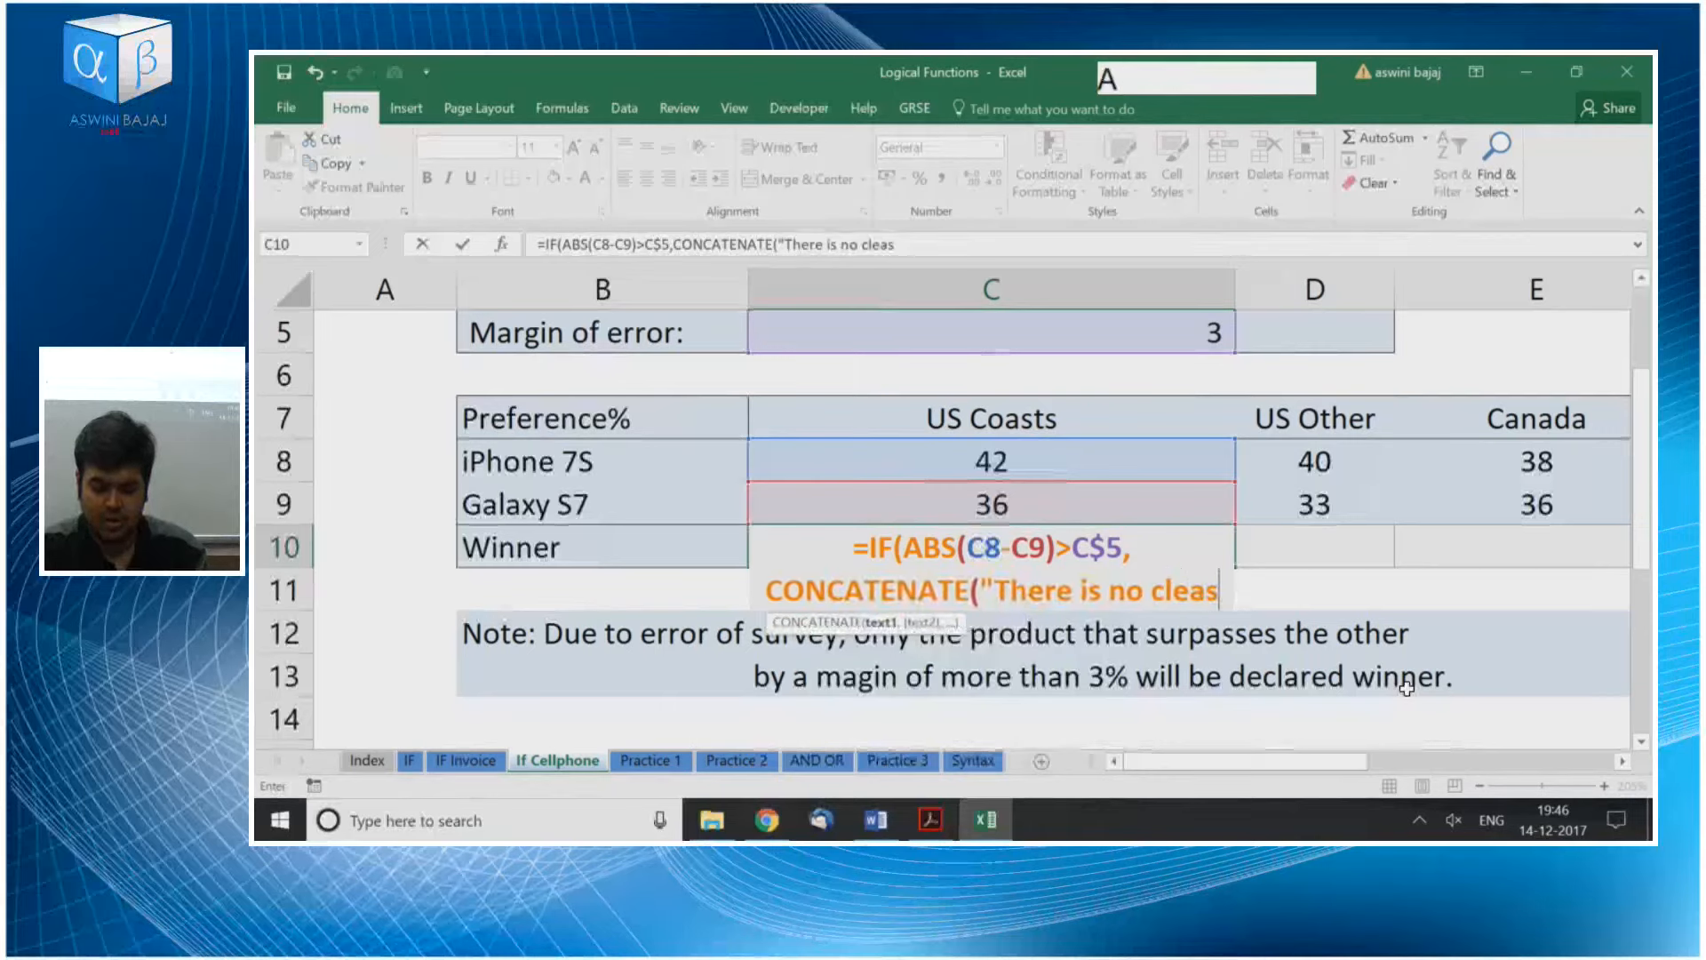
key(BackSpace)
text(r)
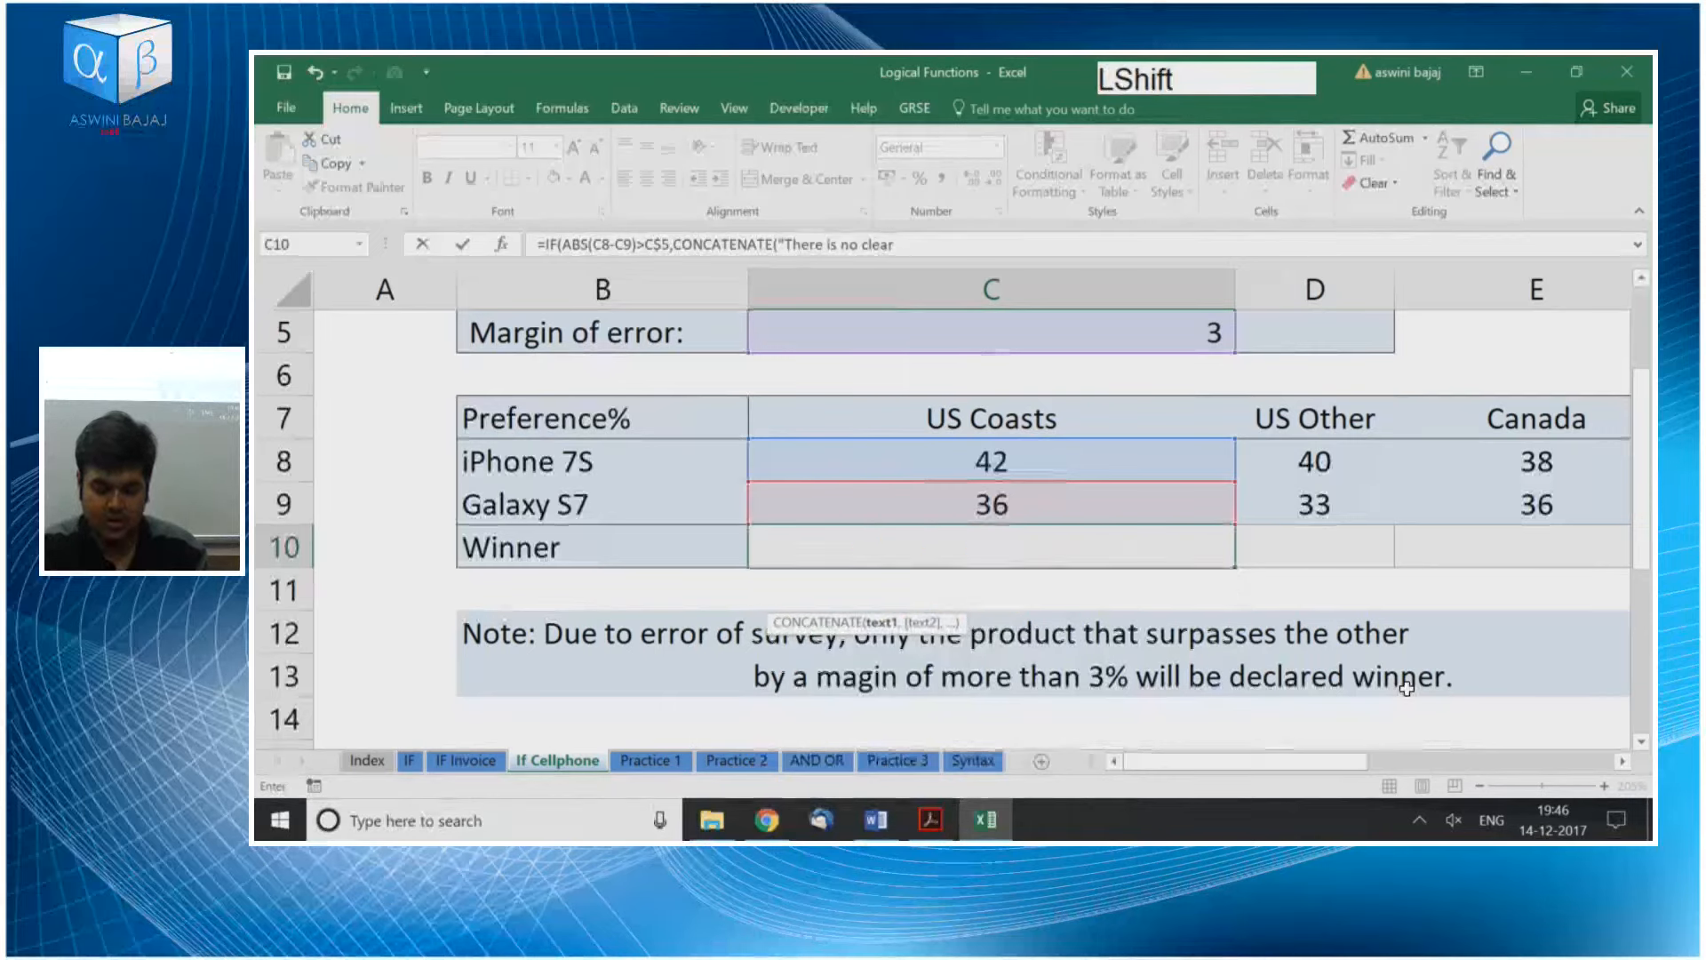
text( Winner in)
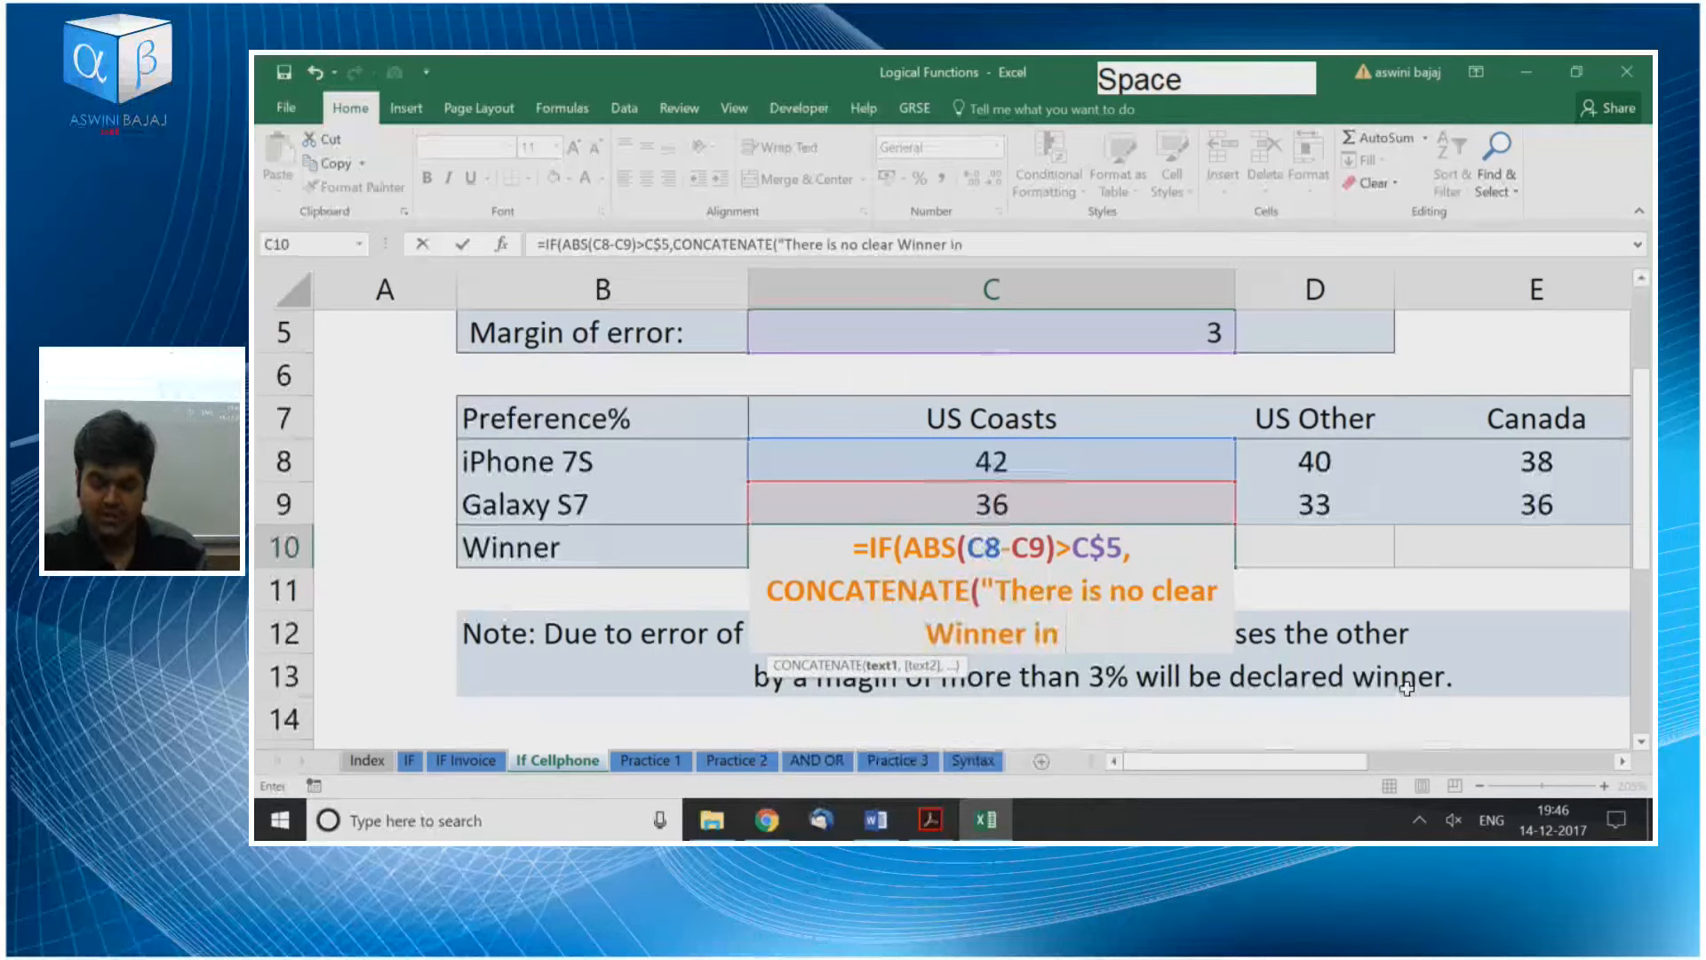
text( ",C7),CONCATENATE("T)
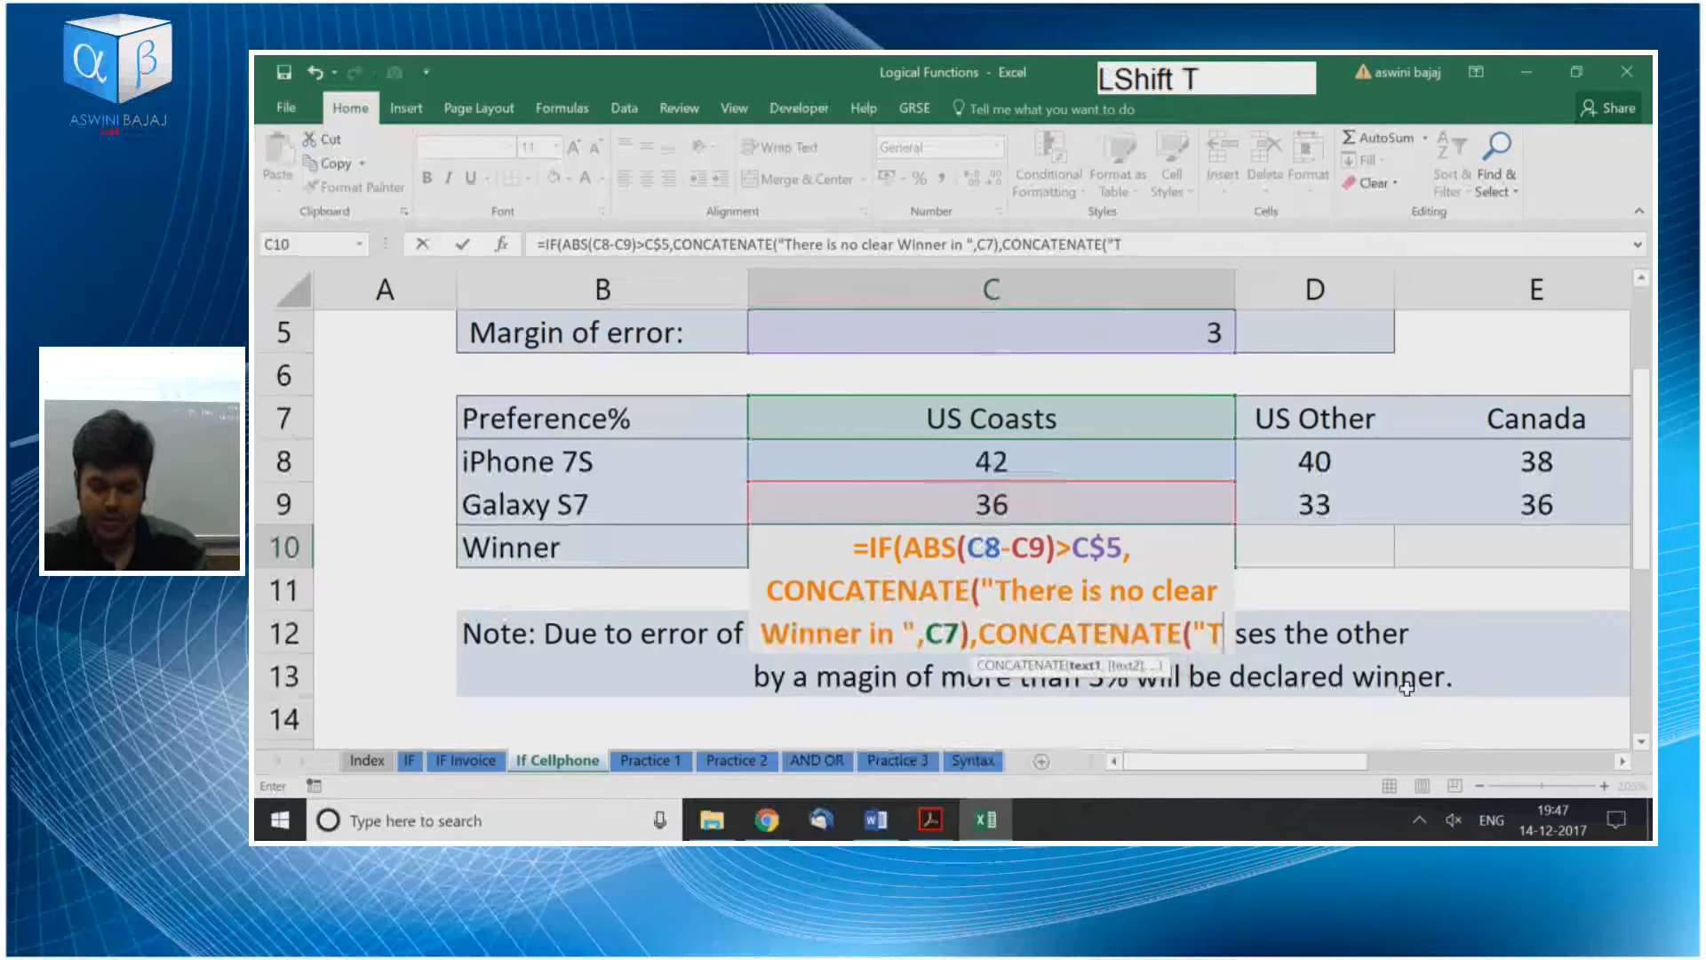
Enter "The Winner in " with its trailing space as the second CONCATENATE's first text
text(he Winnwer)
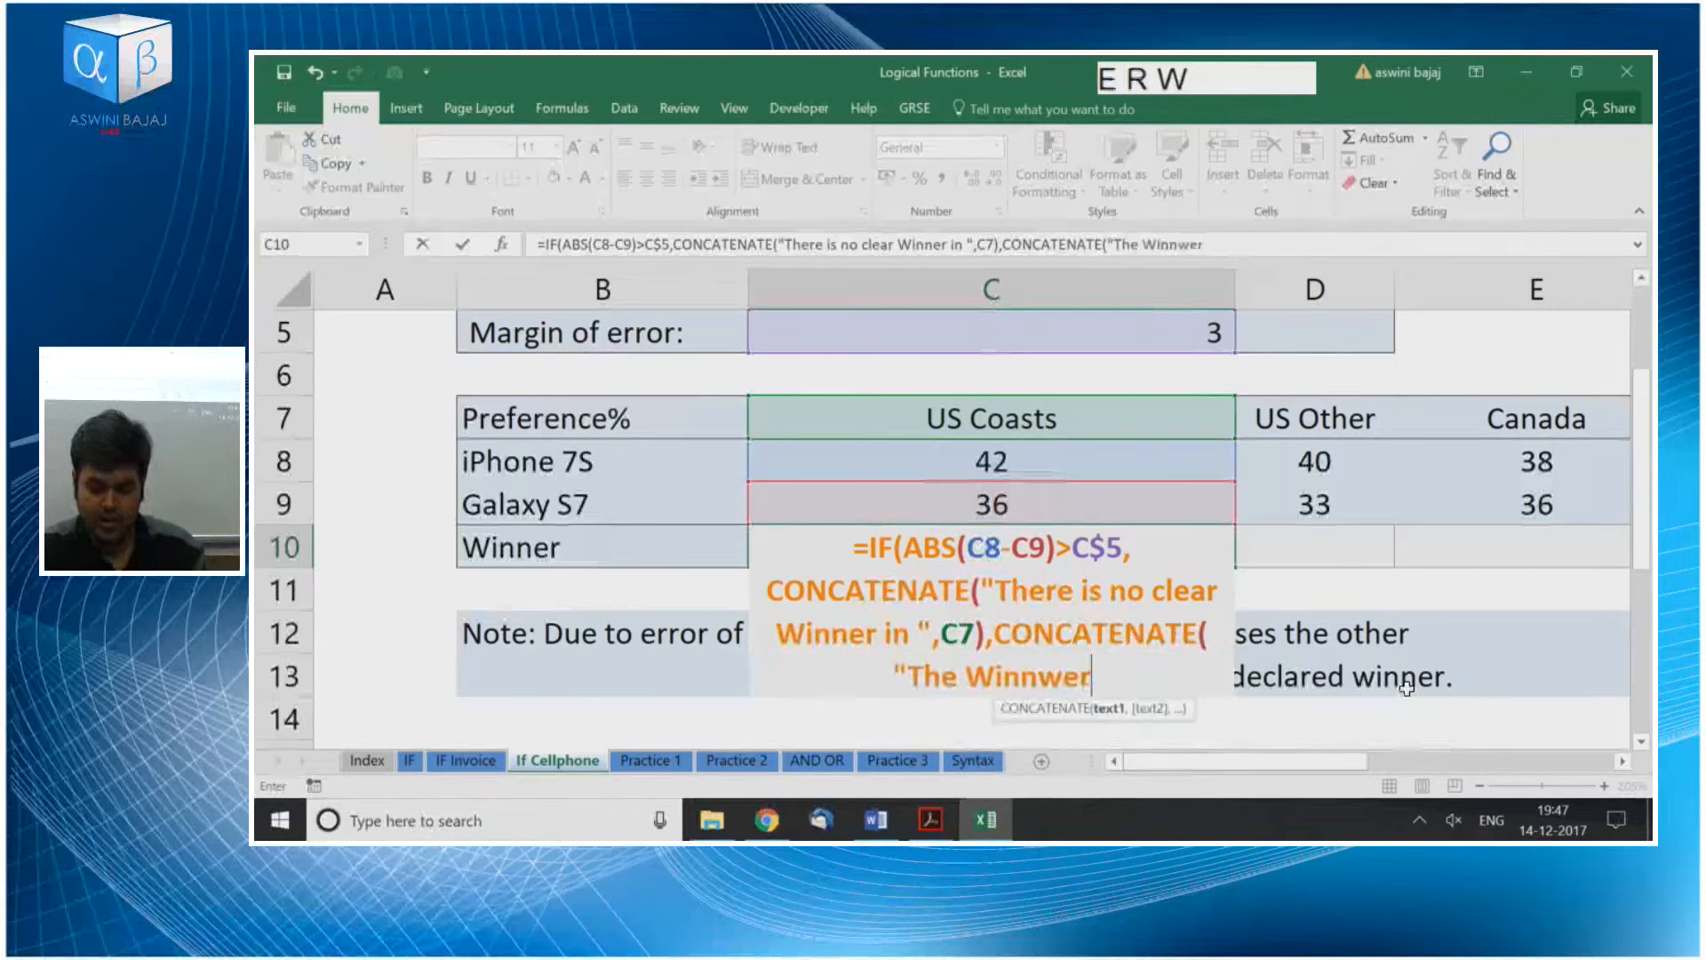
key(BackSpace)
key(BackSpace)
key(BackSpace)
key(BackSpace)
text(eer)
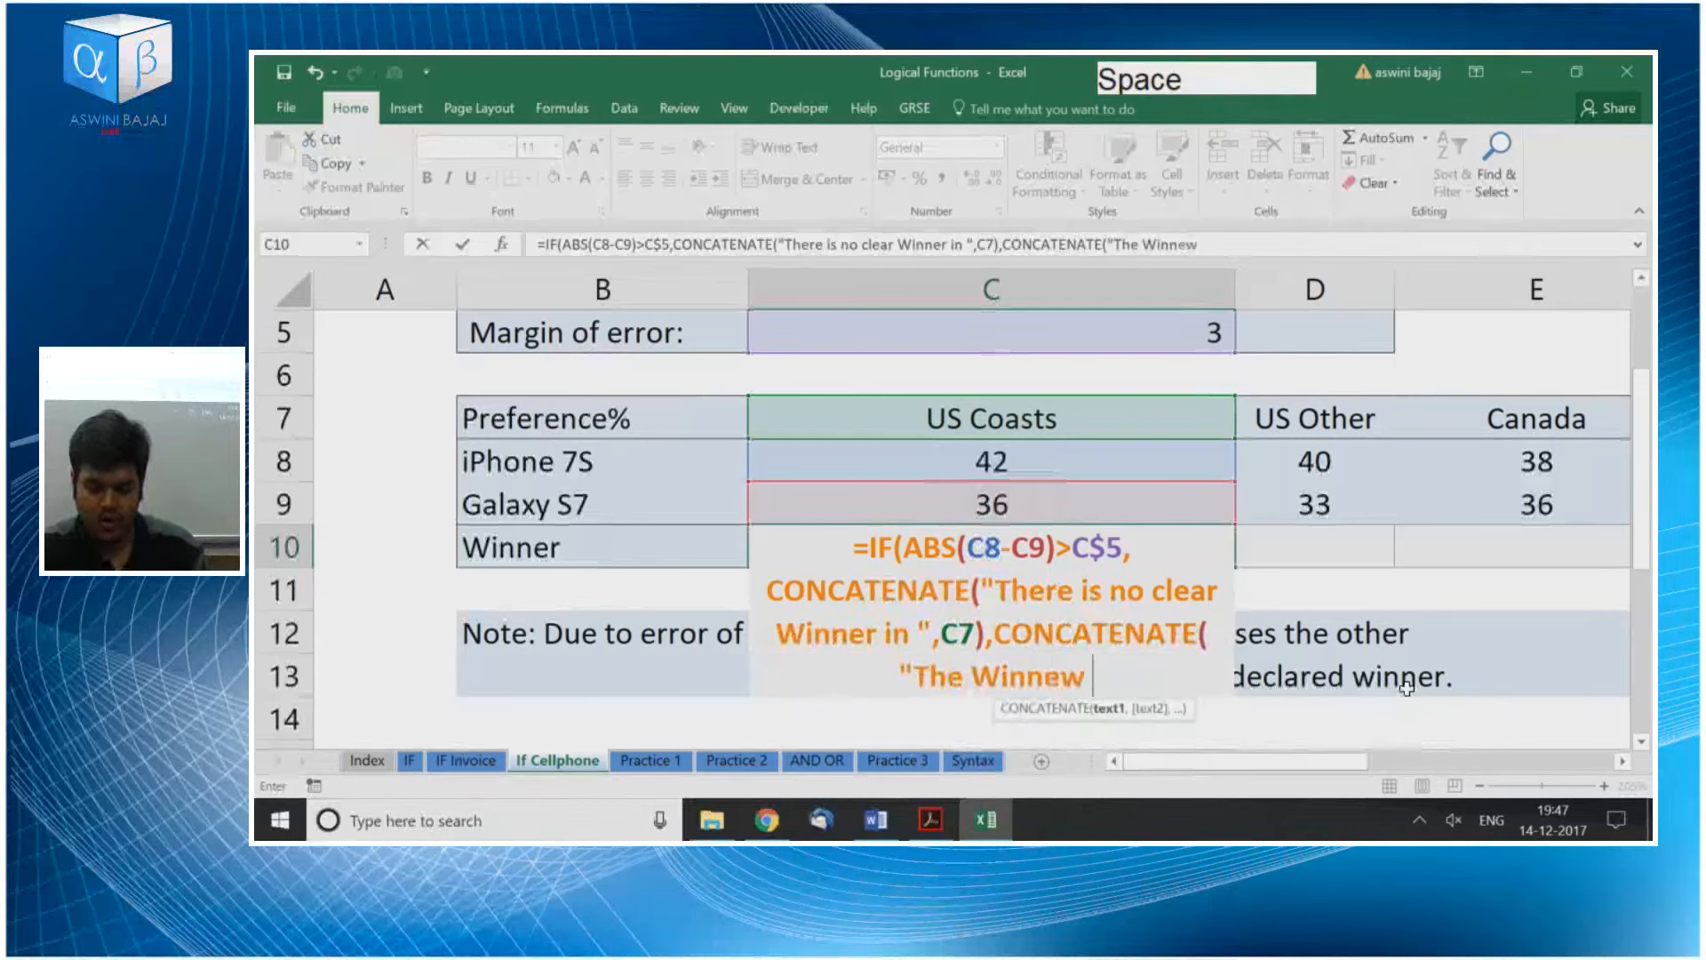
key(BackSpace)
key(BackSpace)
text(r in )
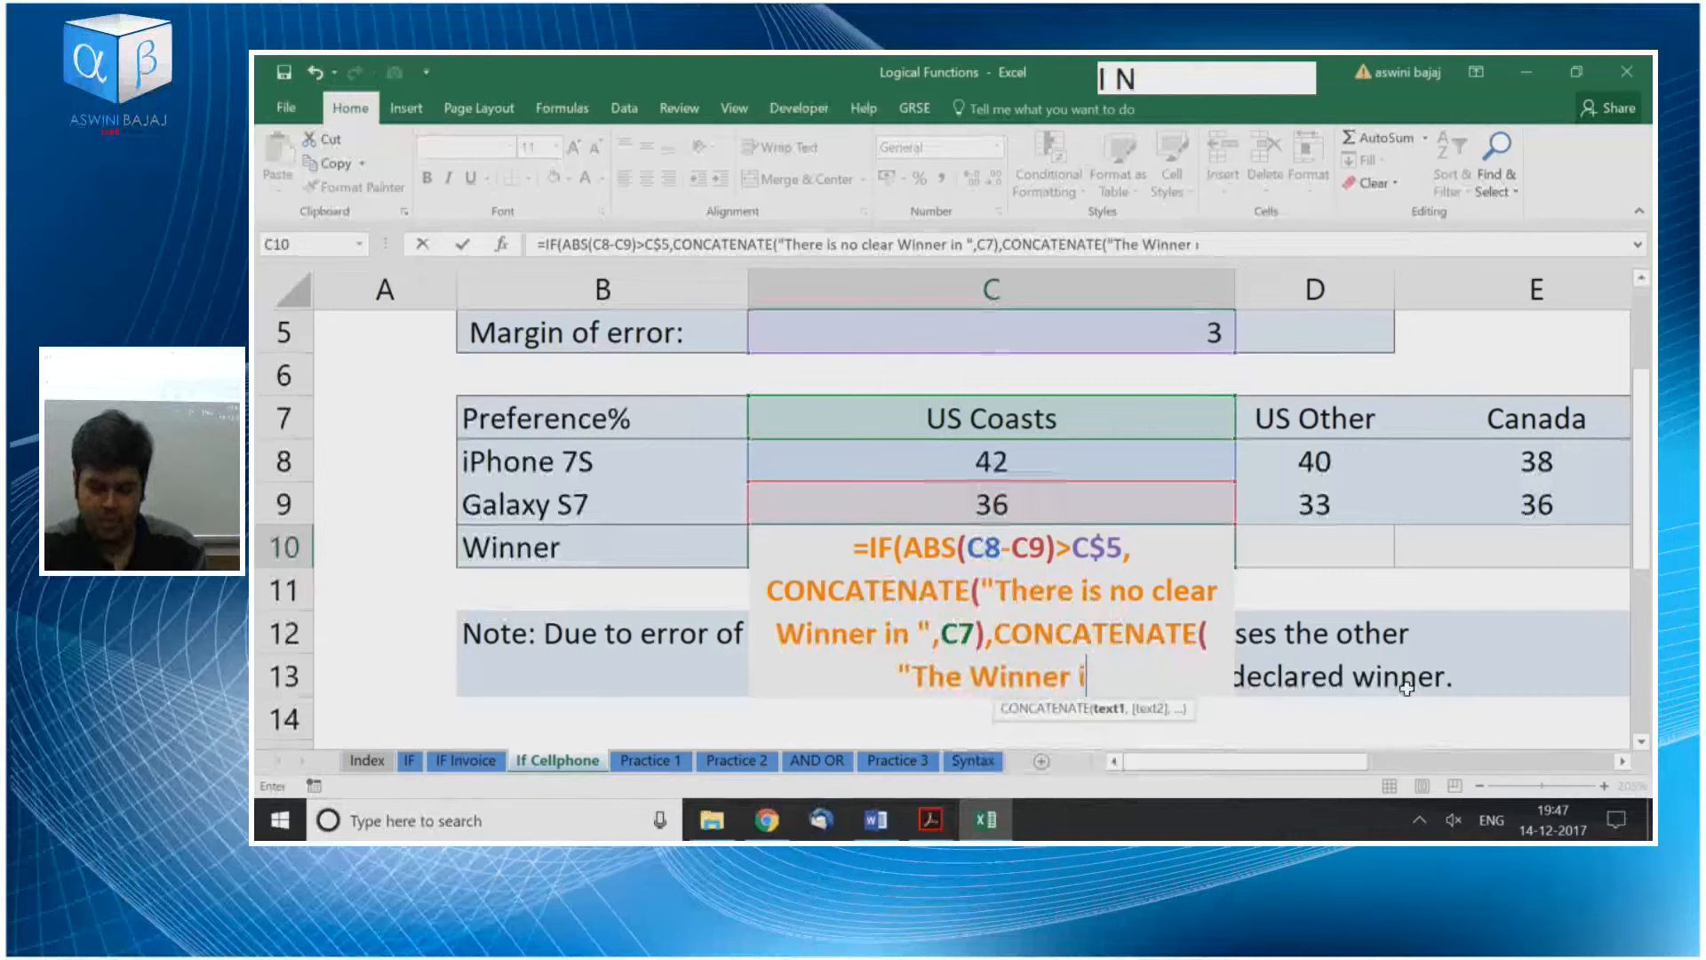
text(",)
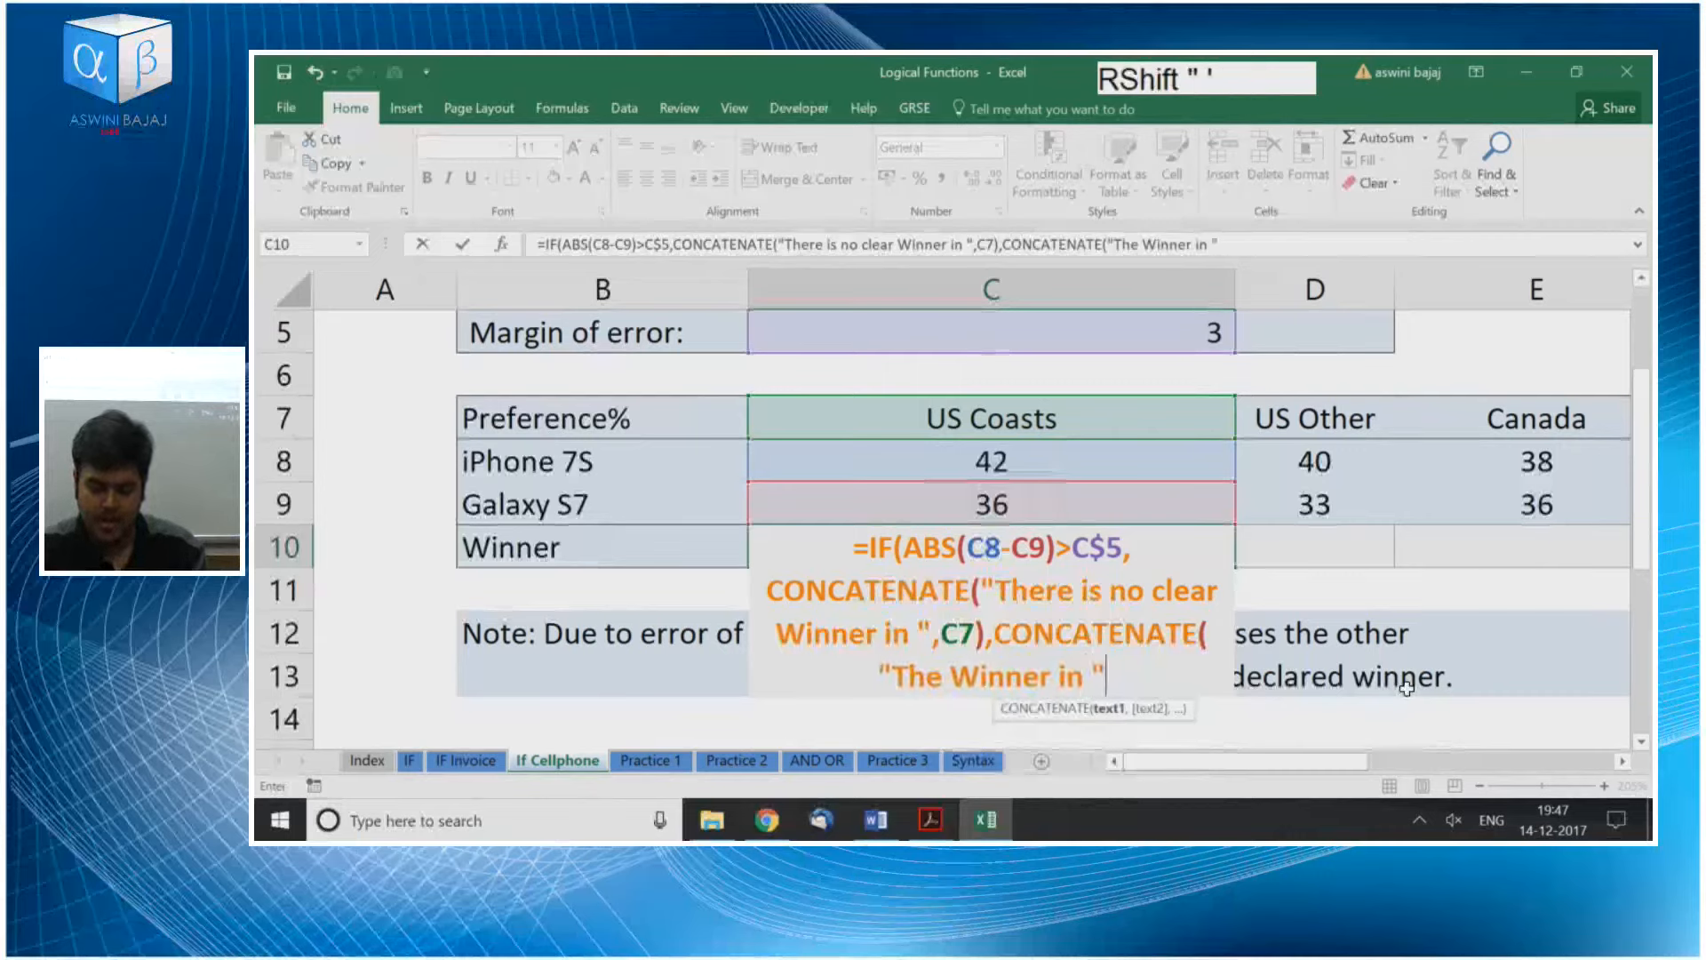
Append the market name from C7 and the text " is " to the winner sentence
key(Up)
key(Up)
key(Up)
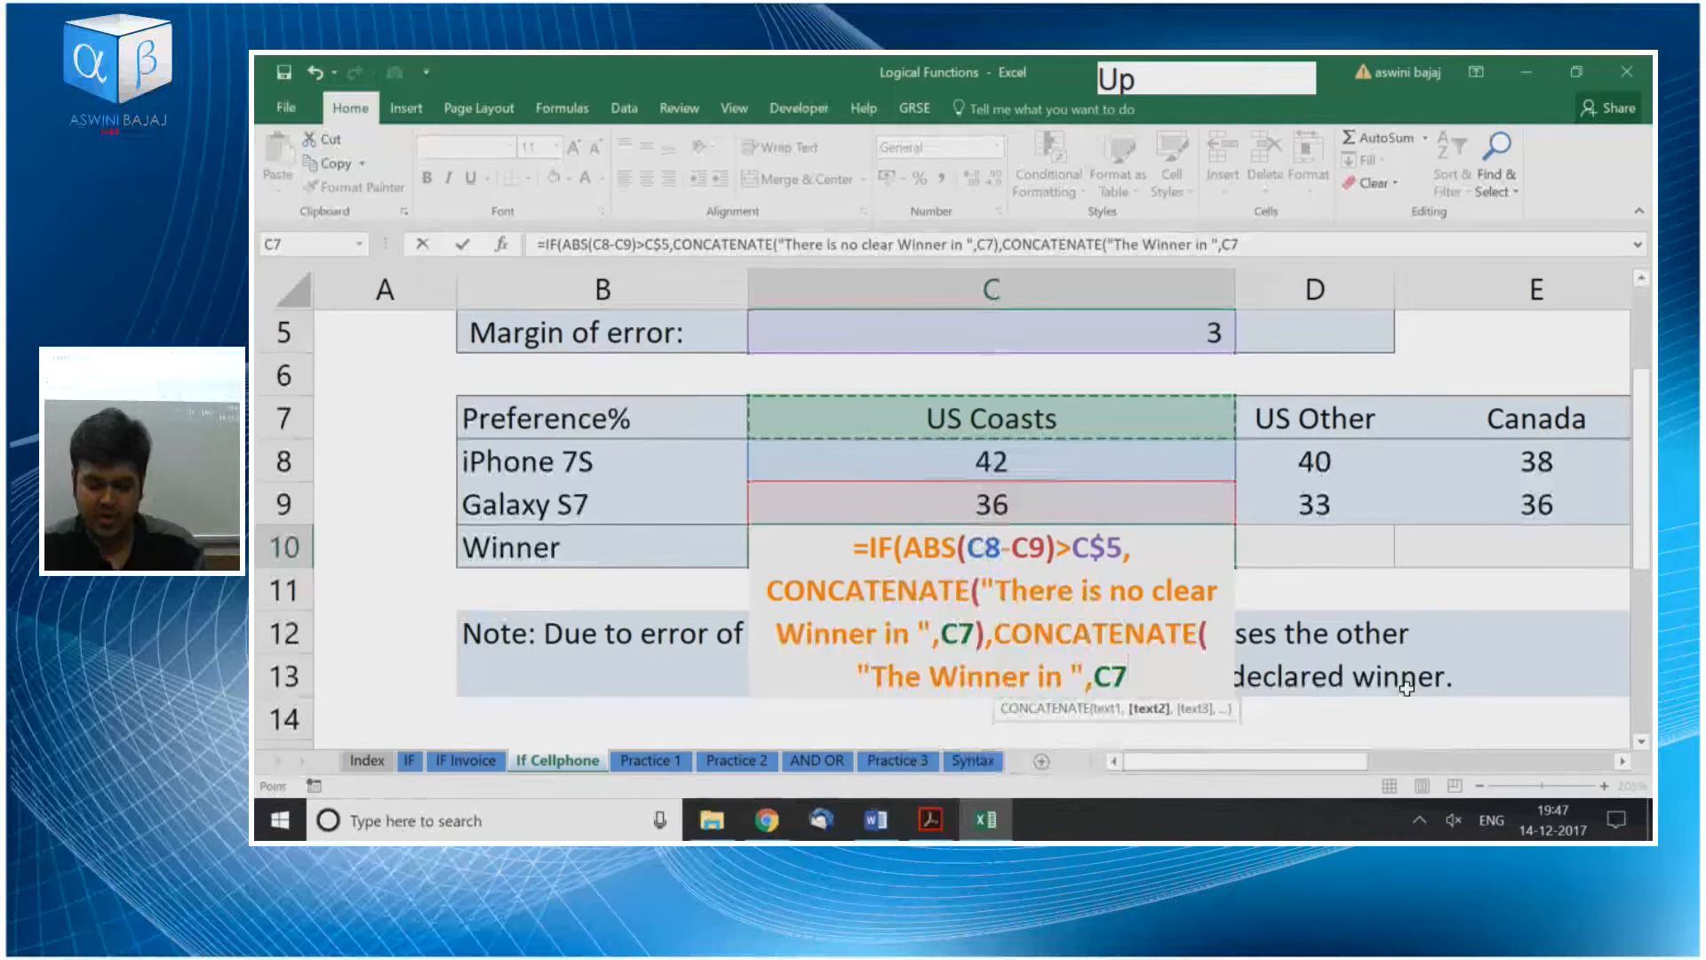
text(," is )
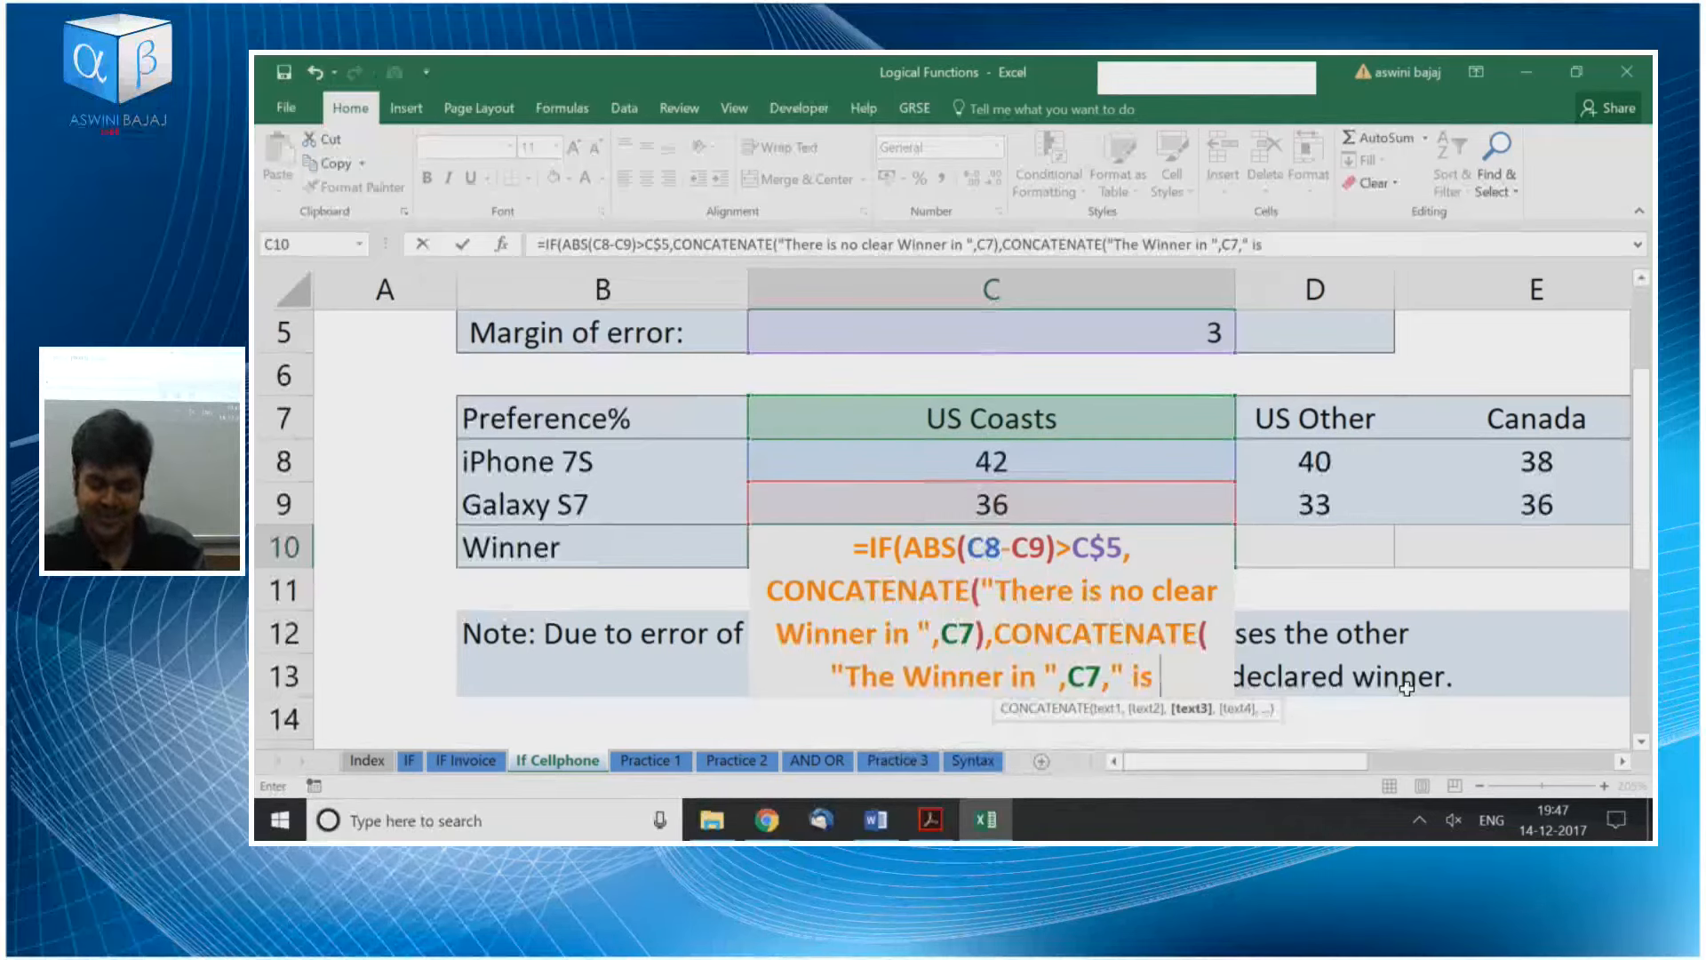
text(",)
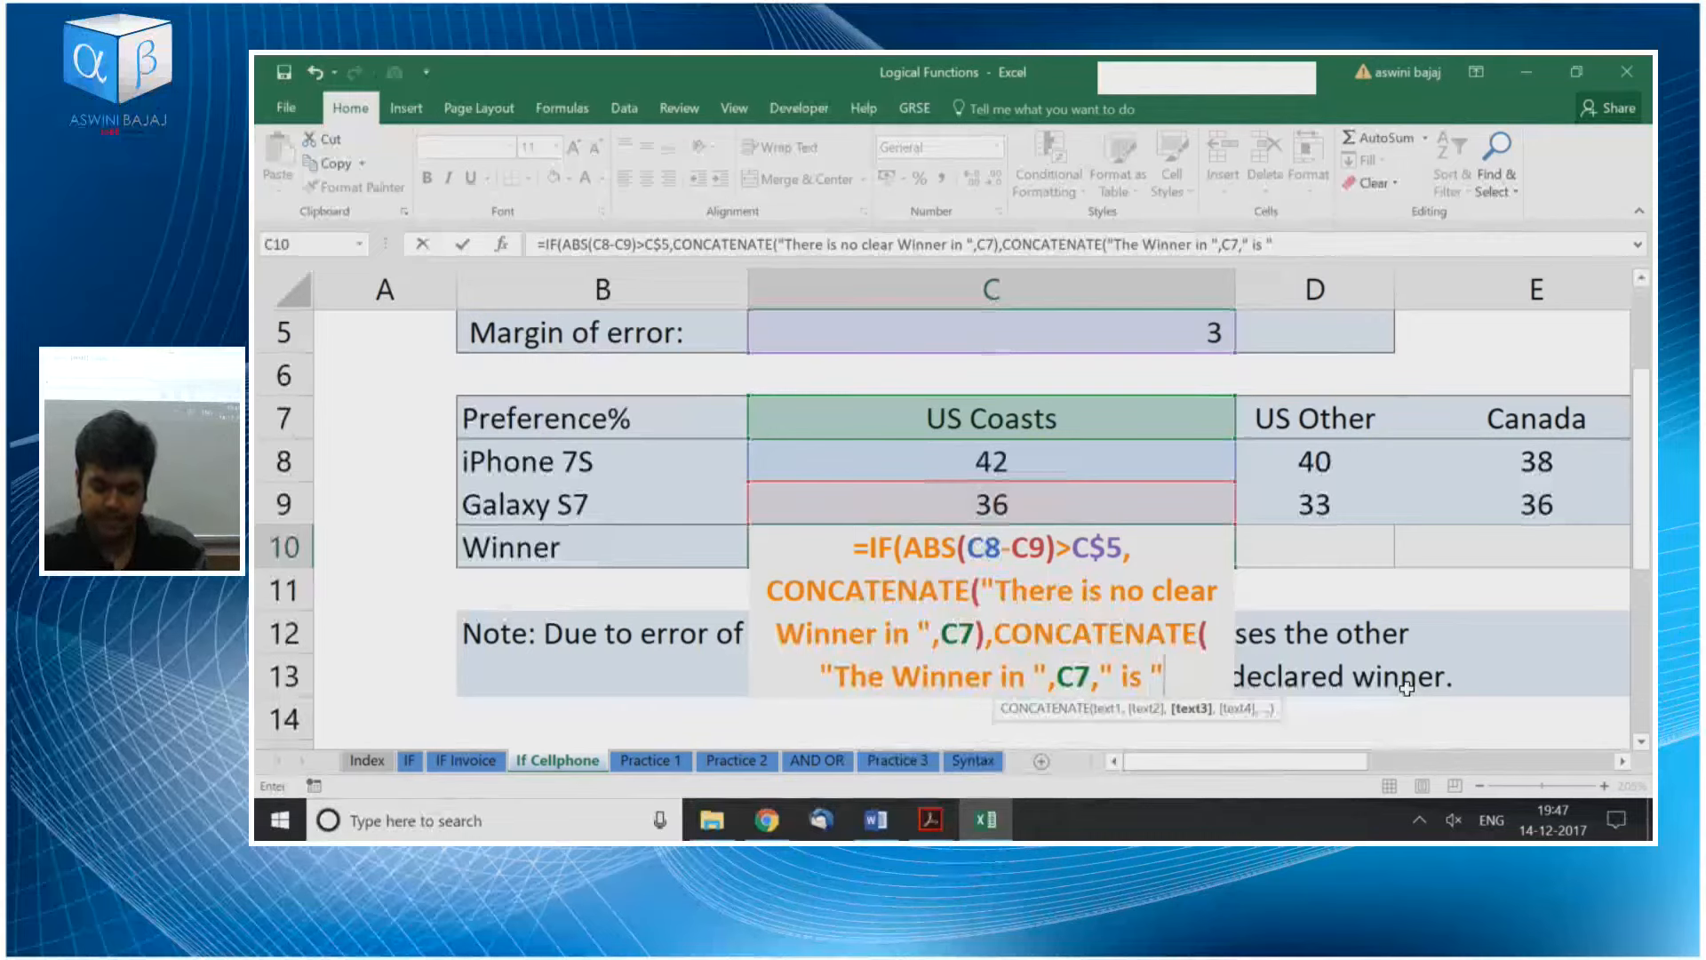
Nest an IF as the sentence's last part, testing whether the iPhone 7S score exceeds the Galaxy S7 score: C8>C9
text(IF)
key(Tab)
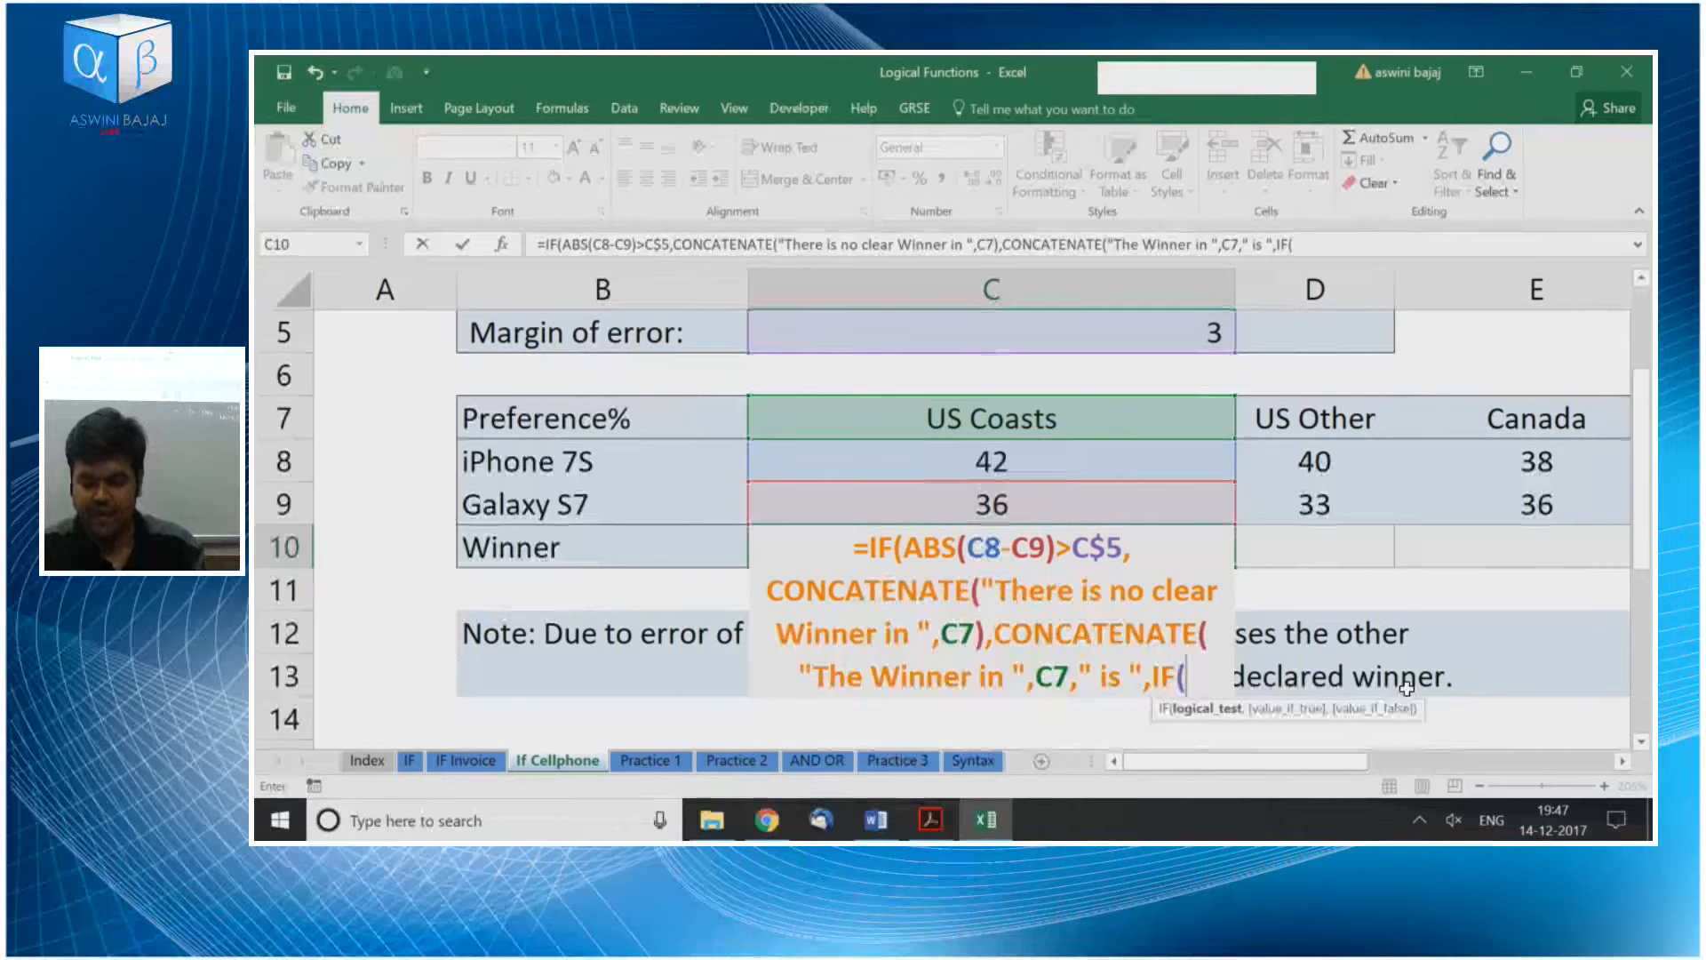
key(Up)
key(Up)
text(>)
key(Up)
key(Up)
key(Down)
text(,)
Return the phone names from $B$8 if true and $B$9 if false, and close the inner IF and CONCATENATE
key(Up)
key(Left)
key(Up)
key(Up)
key(Down)
key(F4)
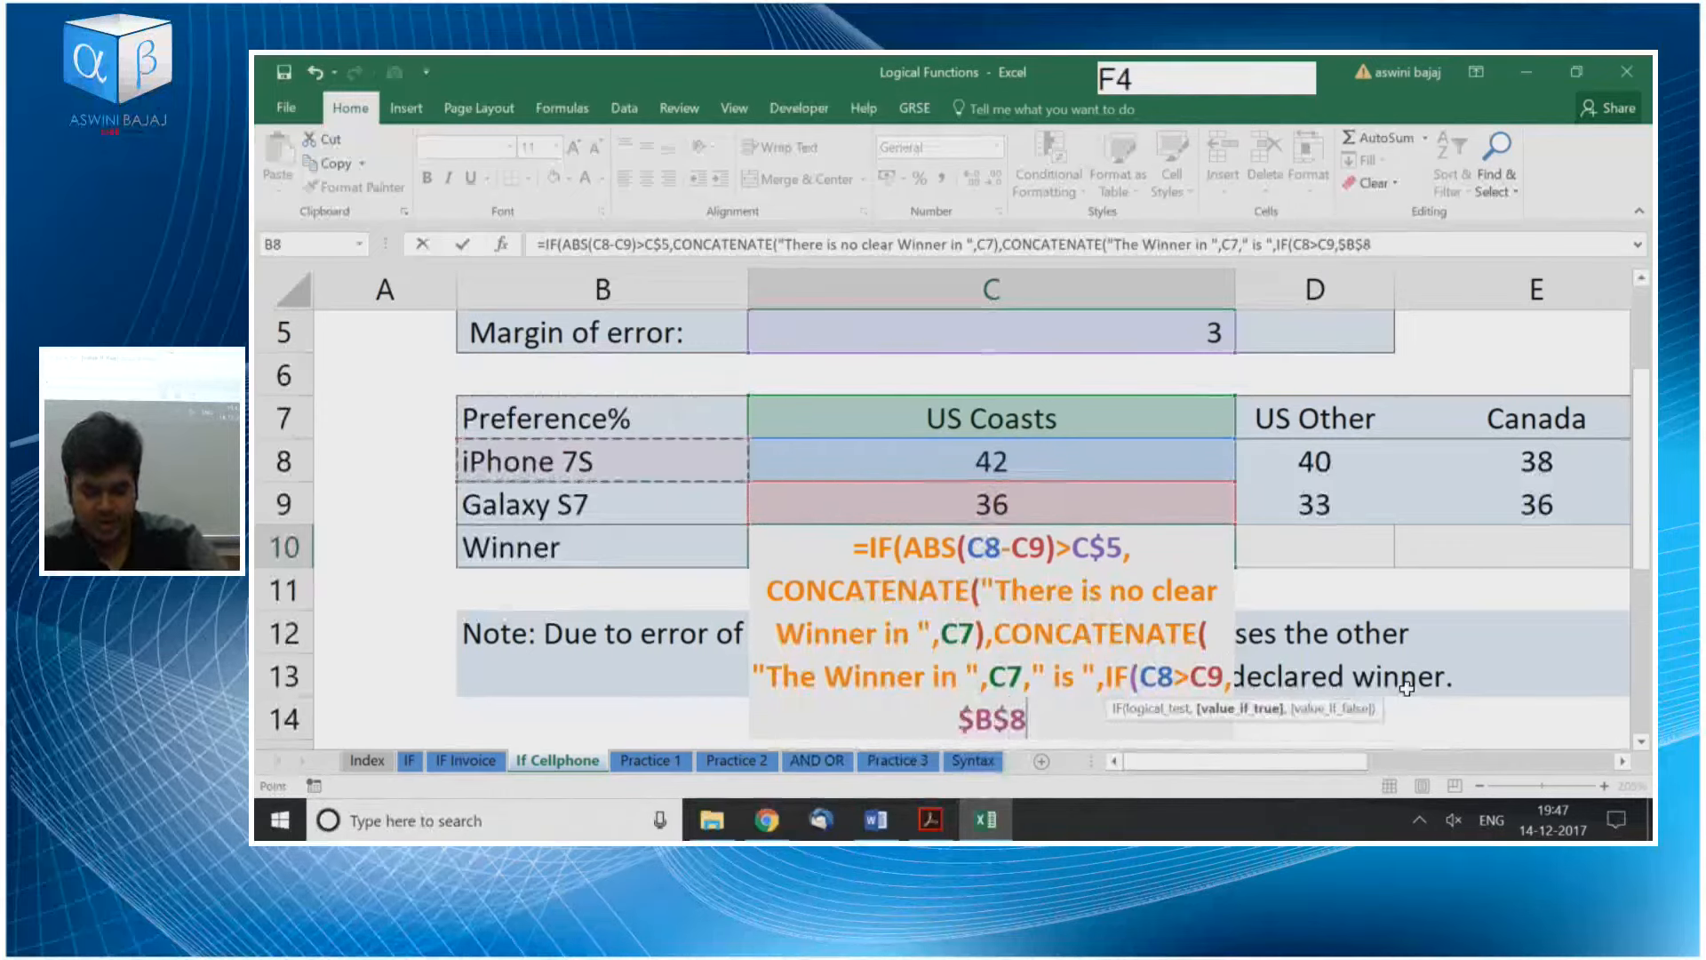
text(,)
key(Up)
key(Left)
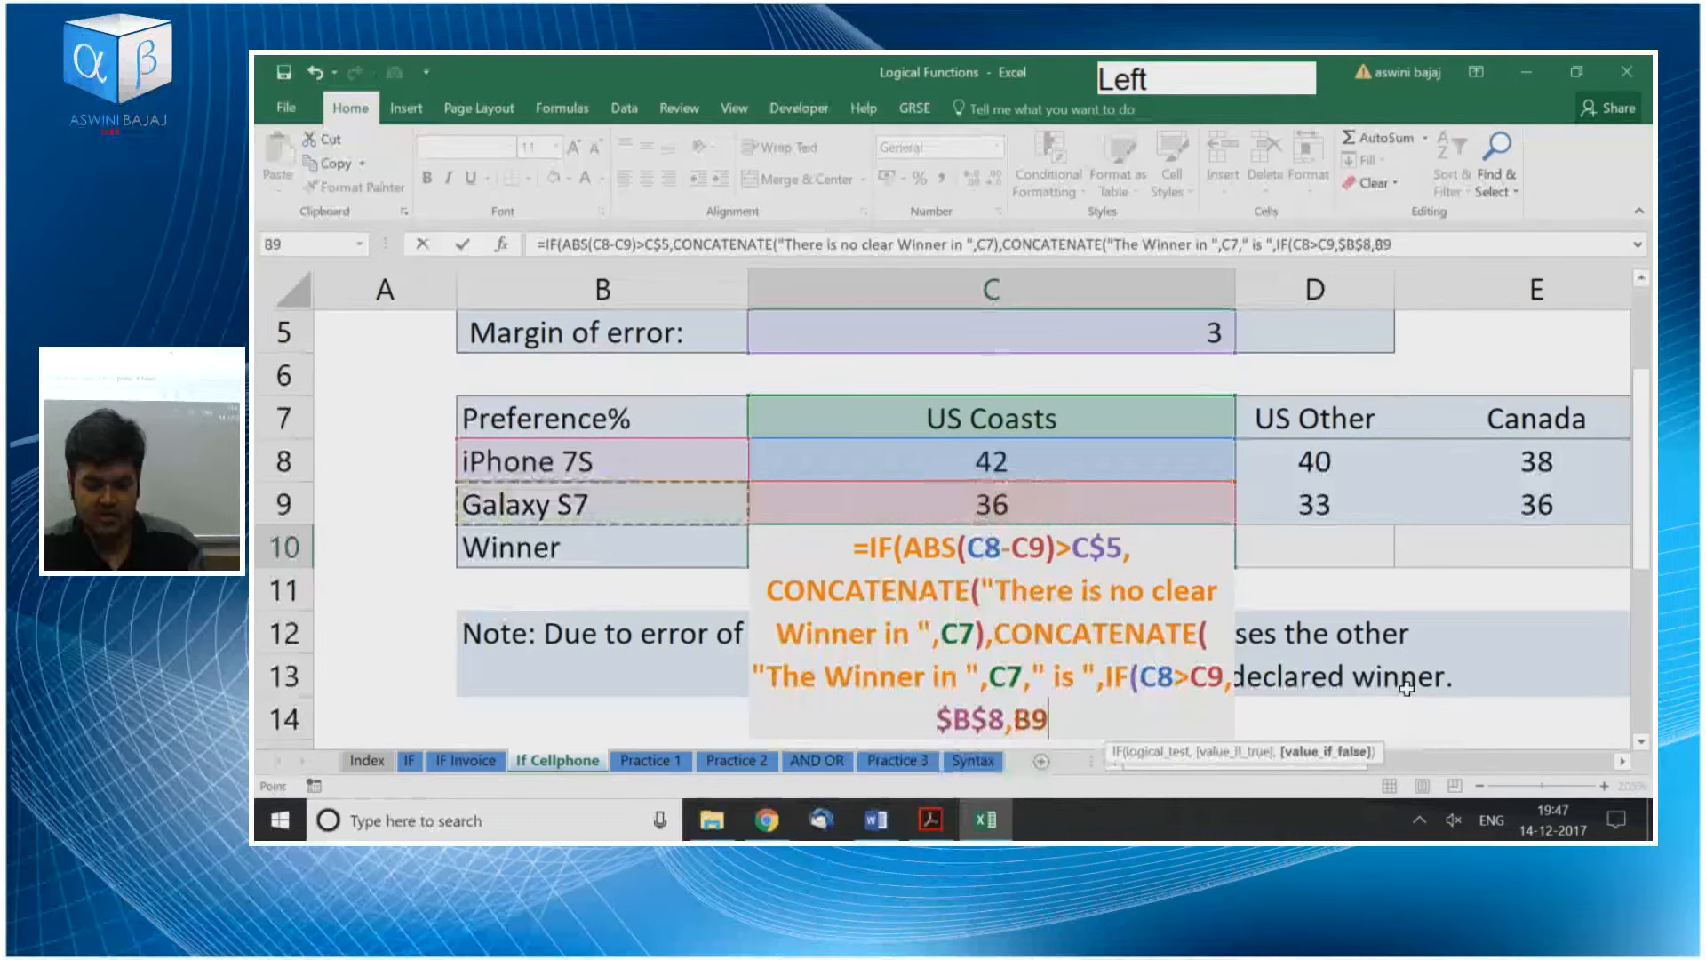
key(F4)
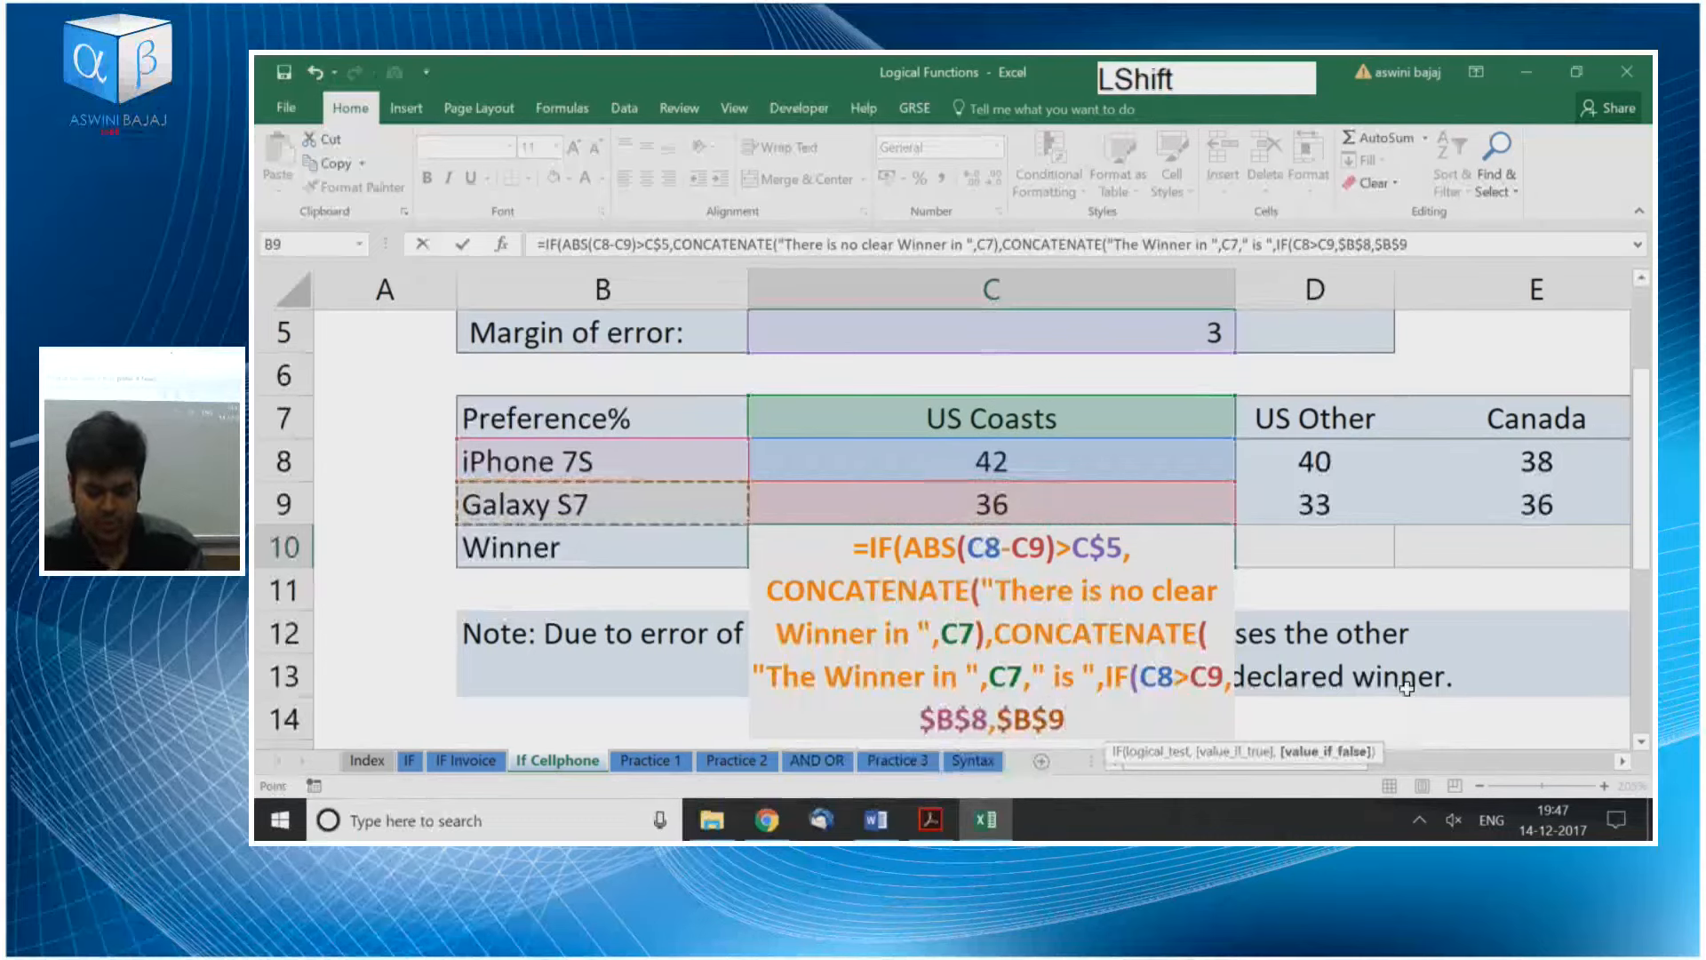
text()))
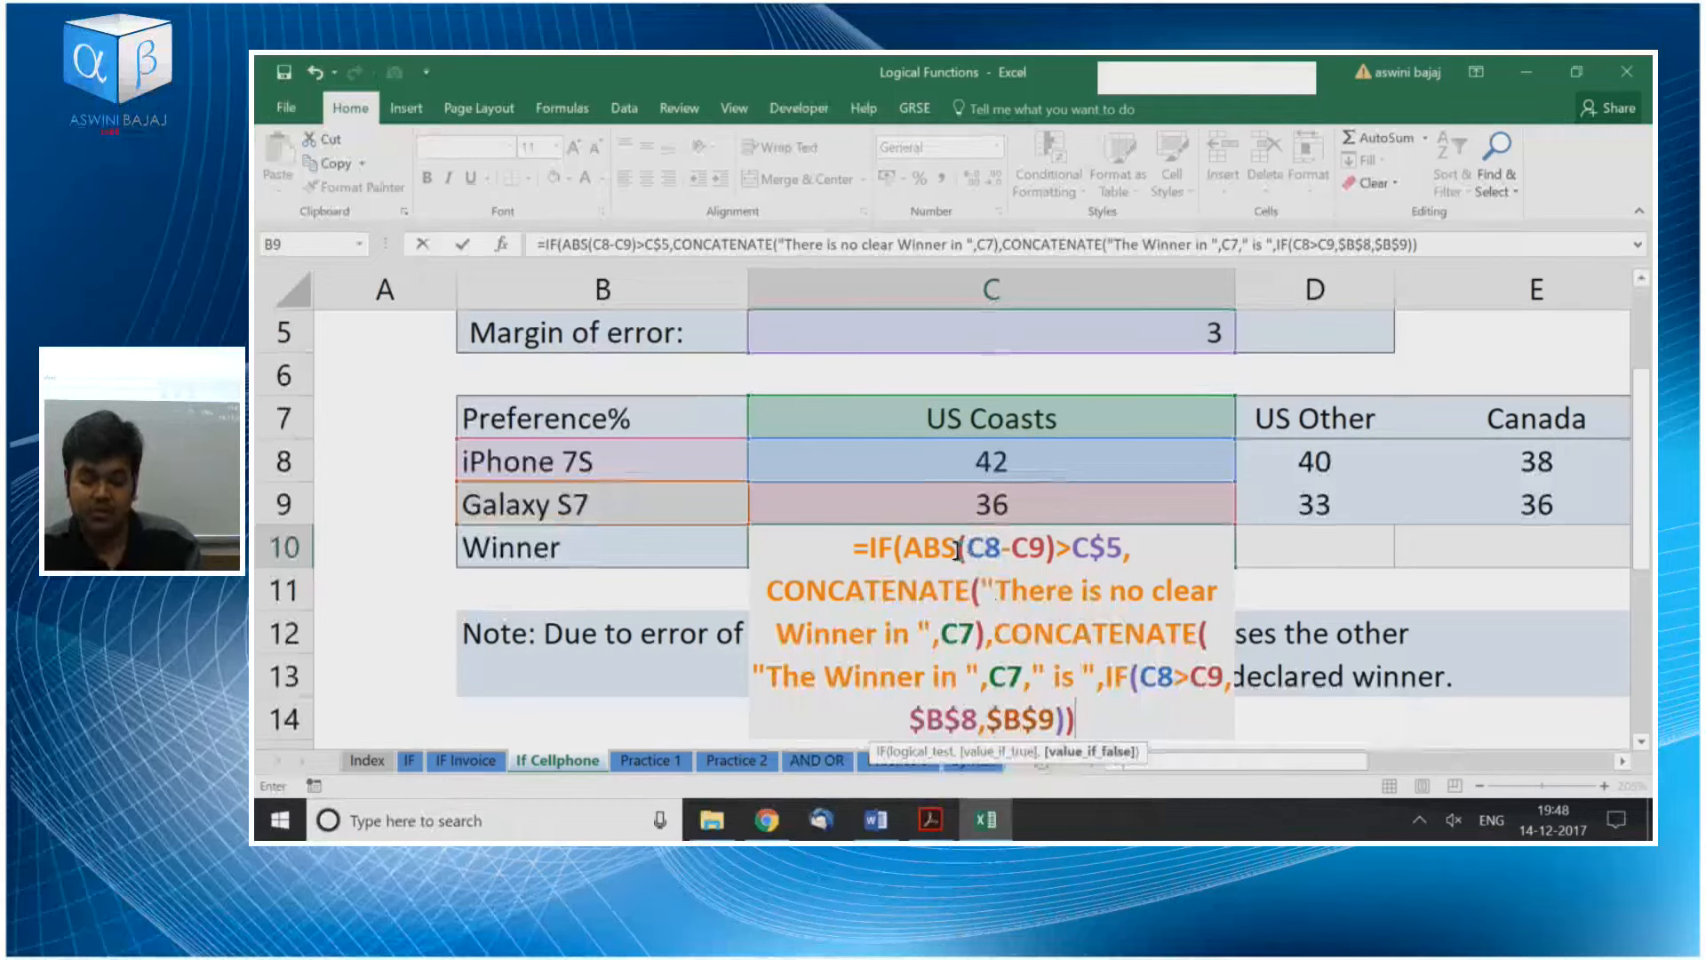
Make the margin of error reference in the difference test fully absolute as $C$5
click(1091, 548)
key(F4)
key(F4)
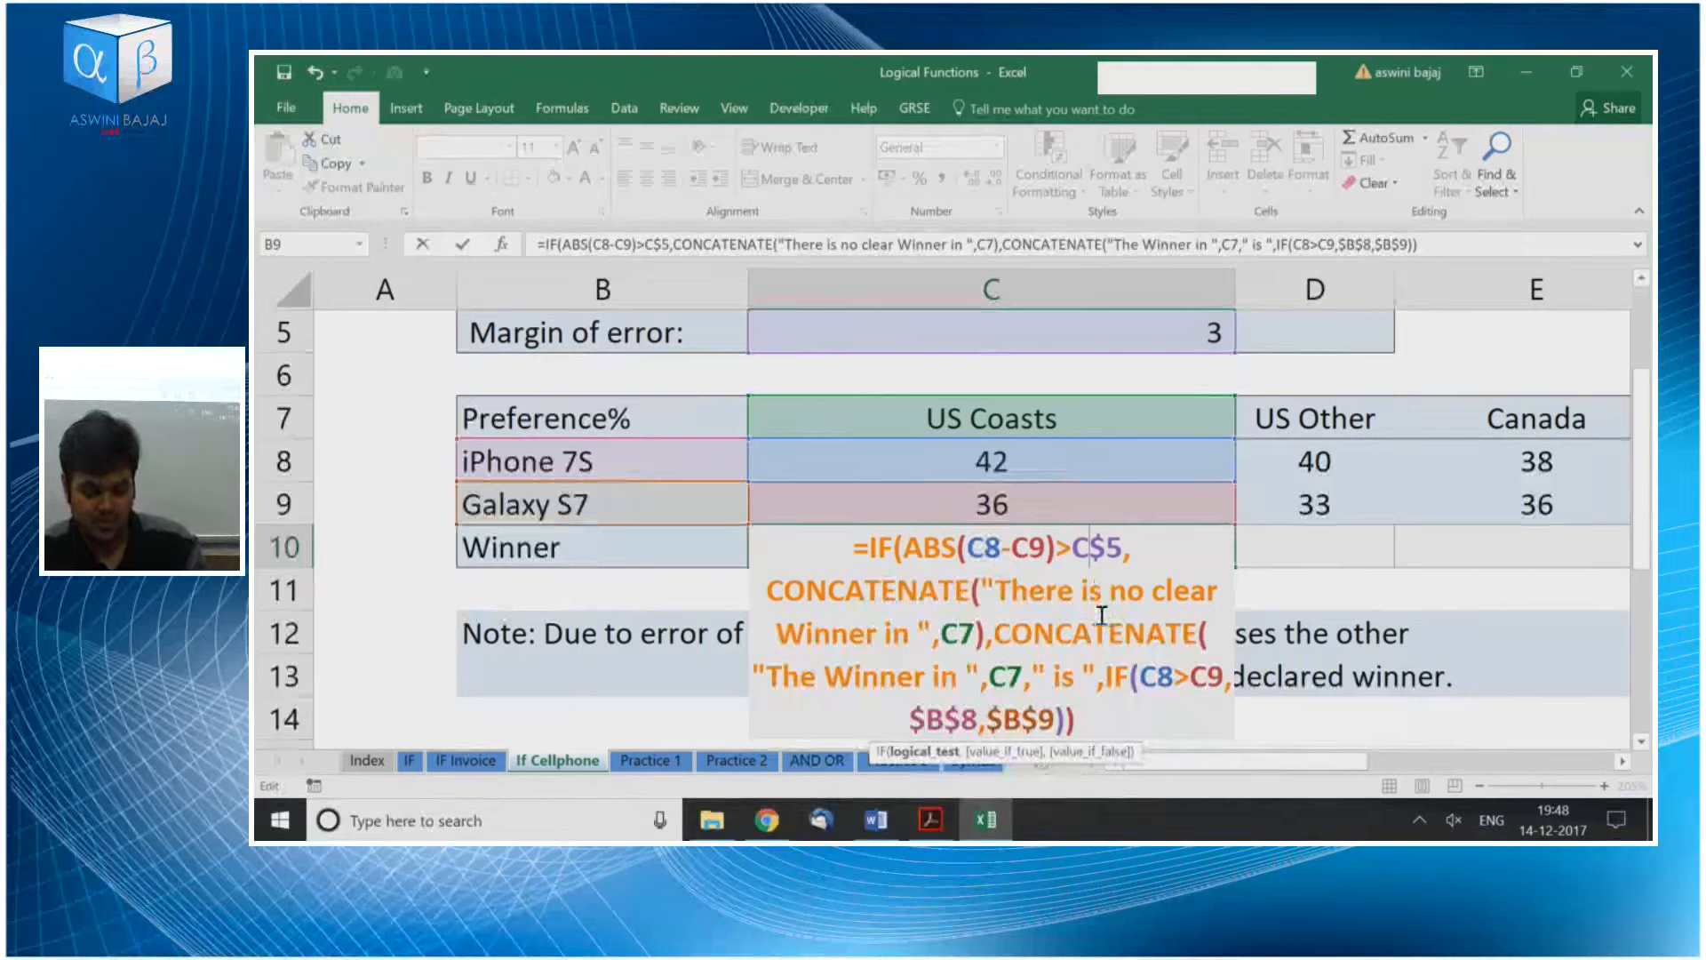
key(F4)
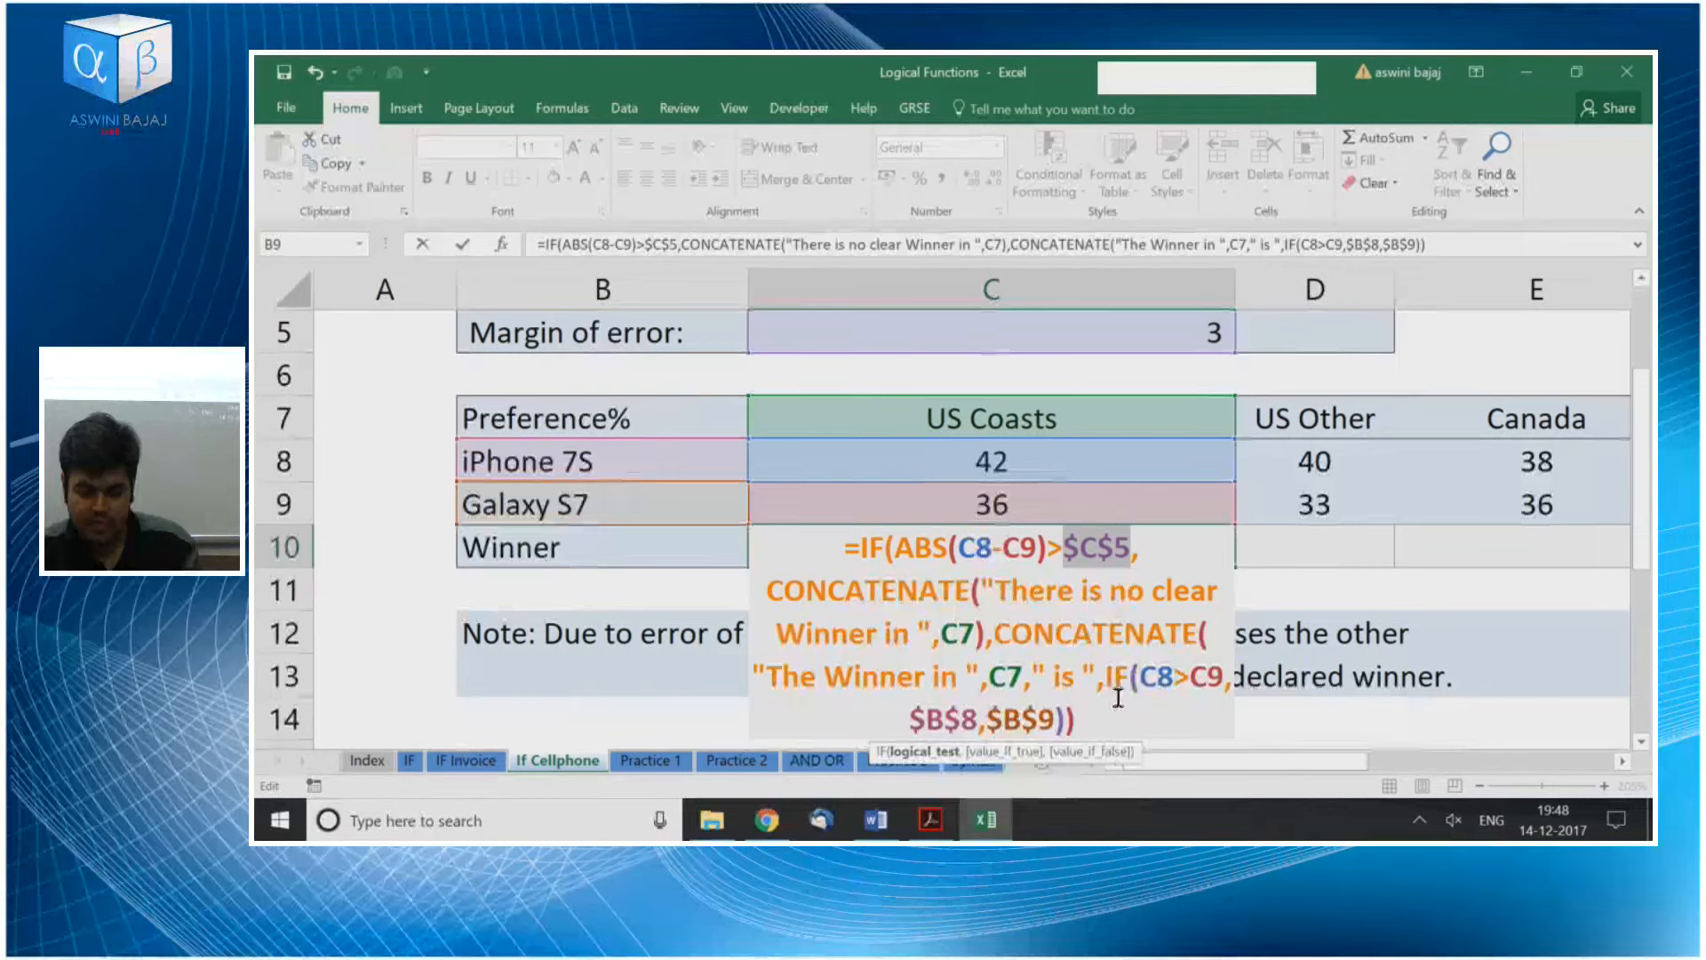
Close and enter the C10 formula, and fill it across row 10 through Greater China
click(1086, 715)
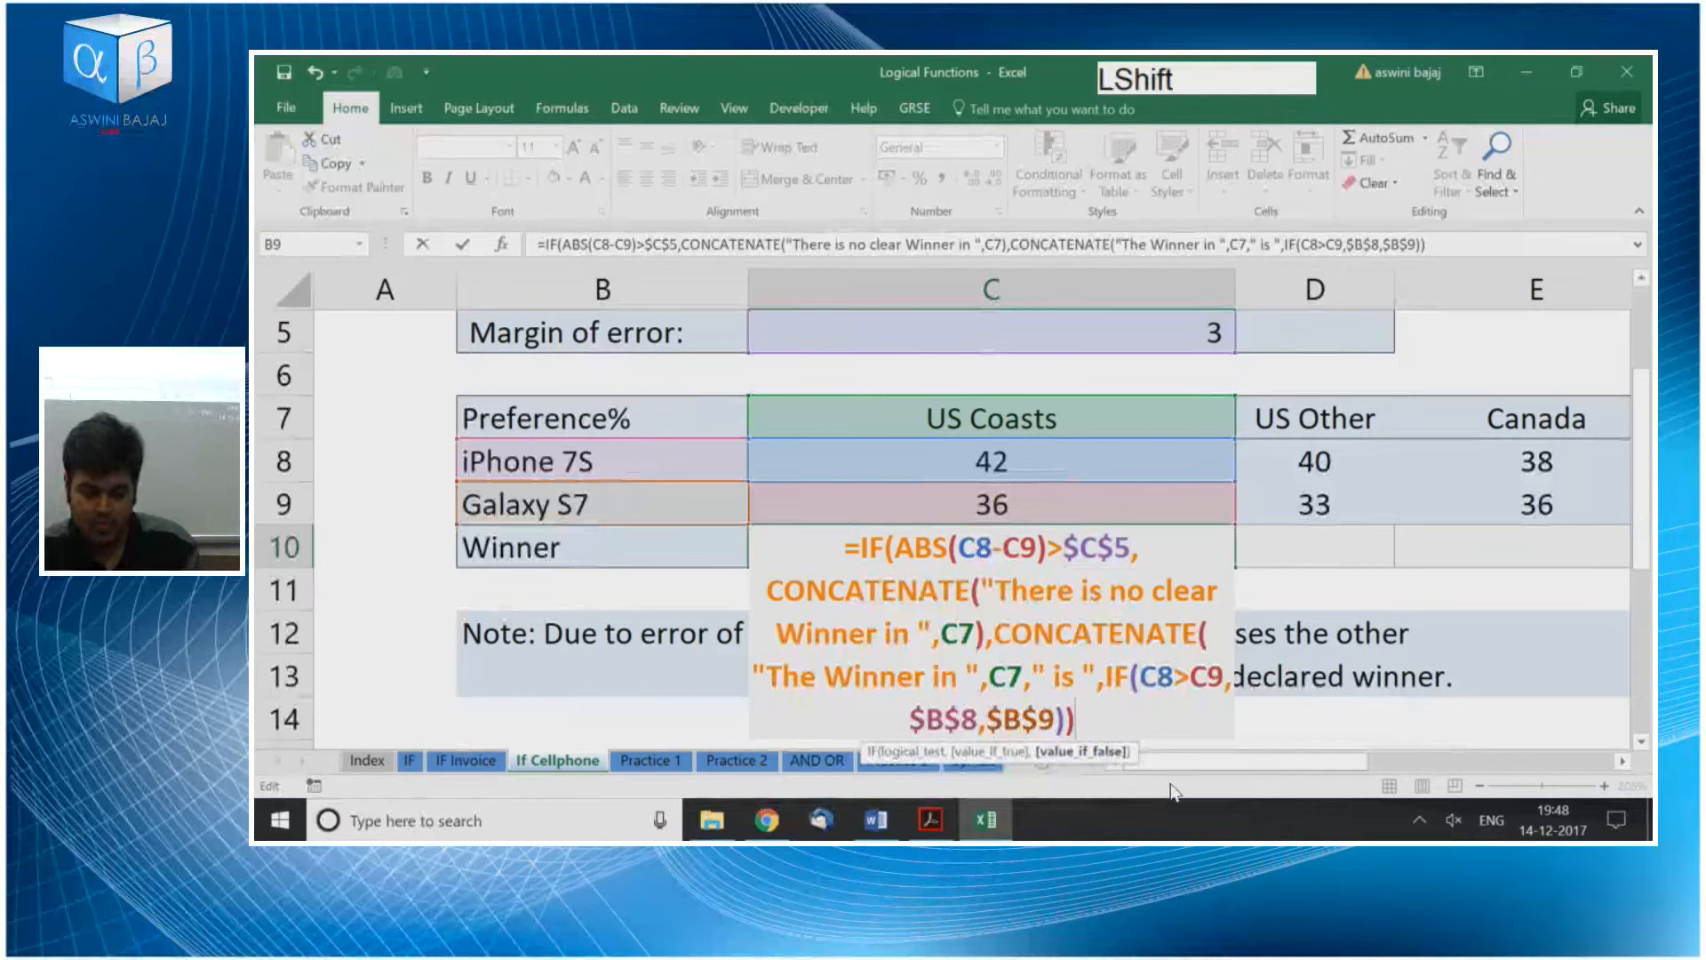
text())
key(Return)
key(shift+Return)
key(shift+Right)
key(shift+Right)
key(shift+Right)
key(shift+Right)
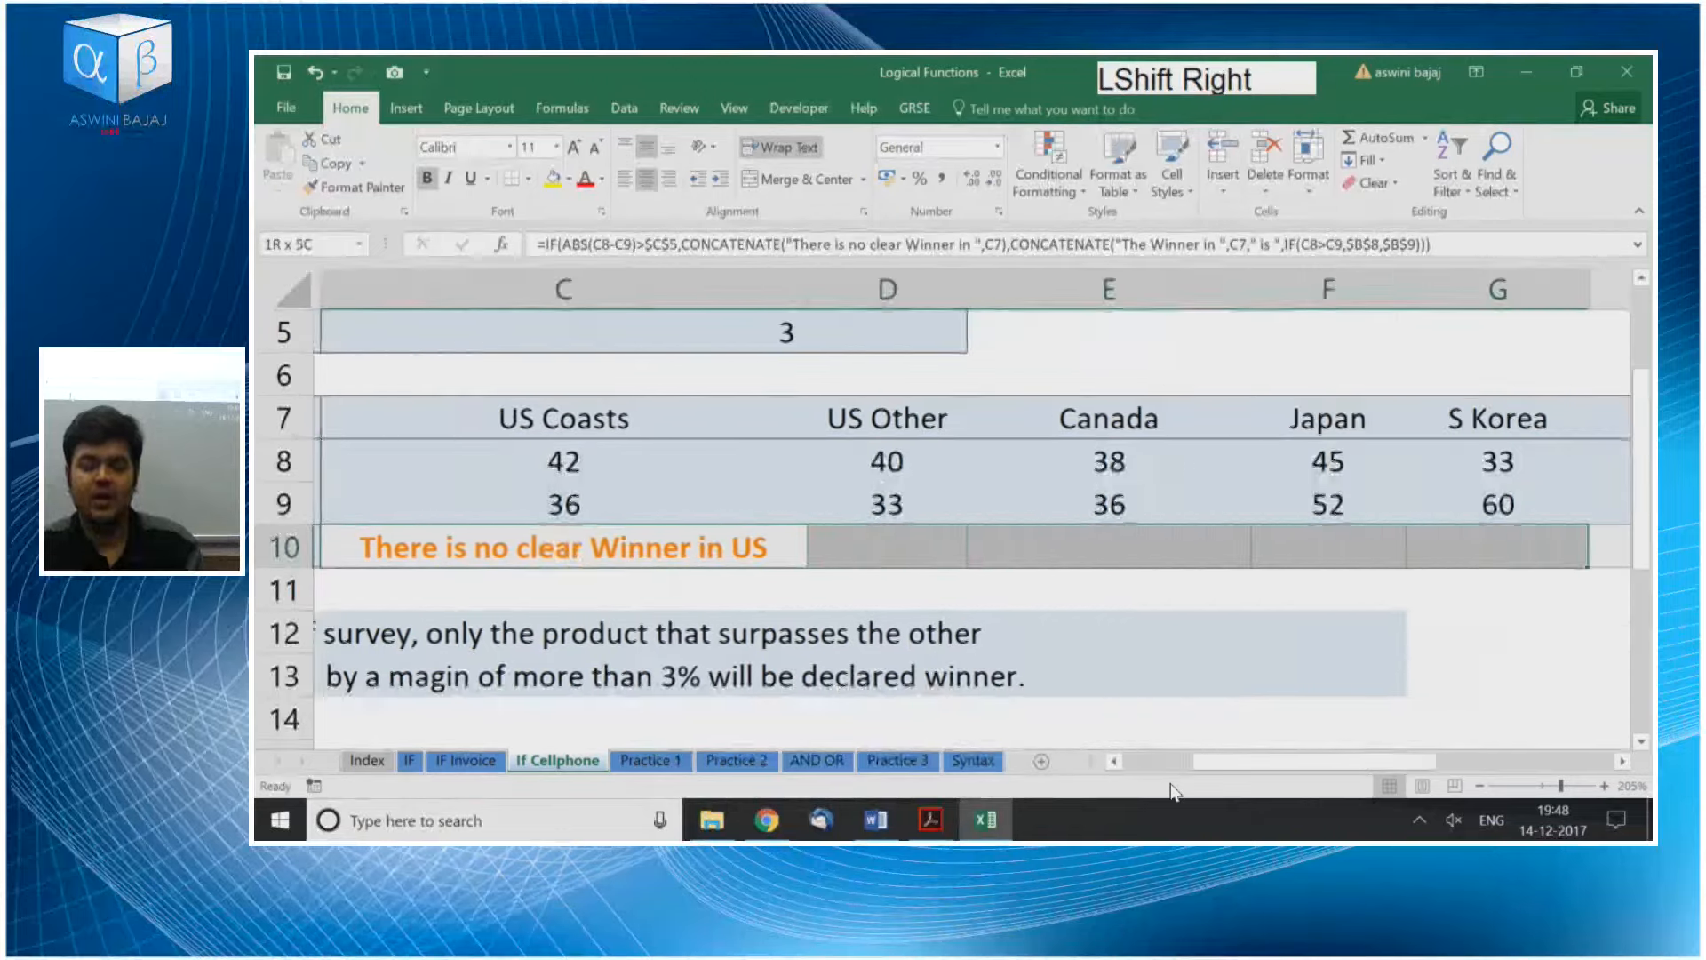
key(ctrl+r)
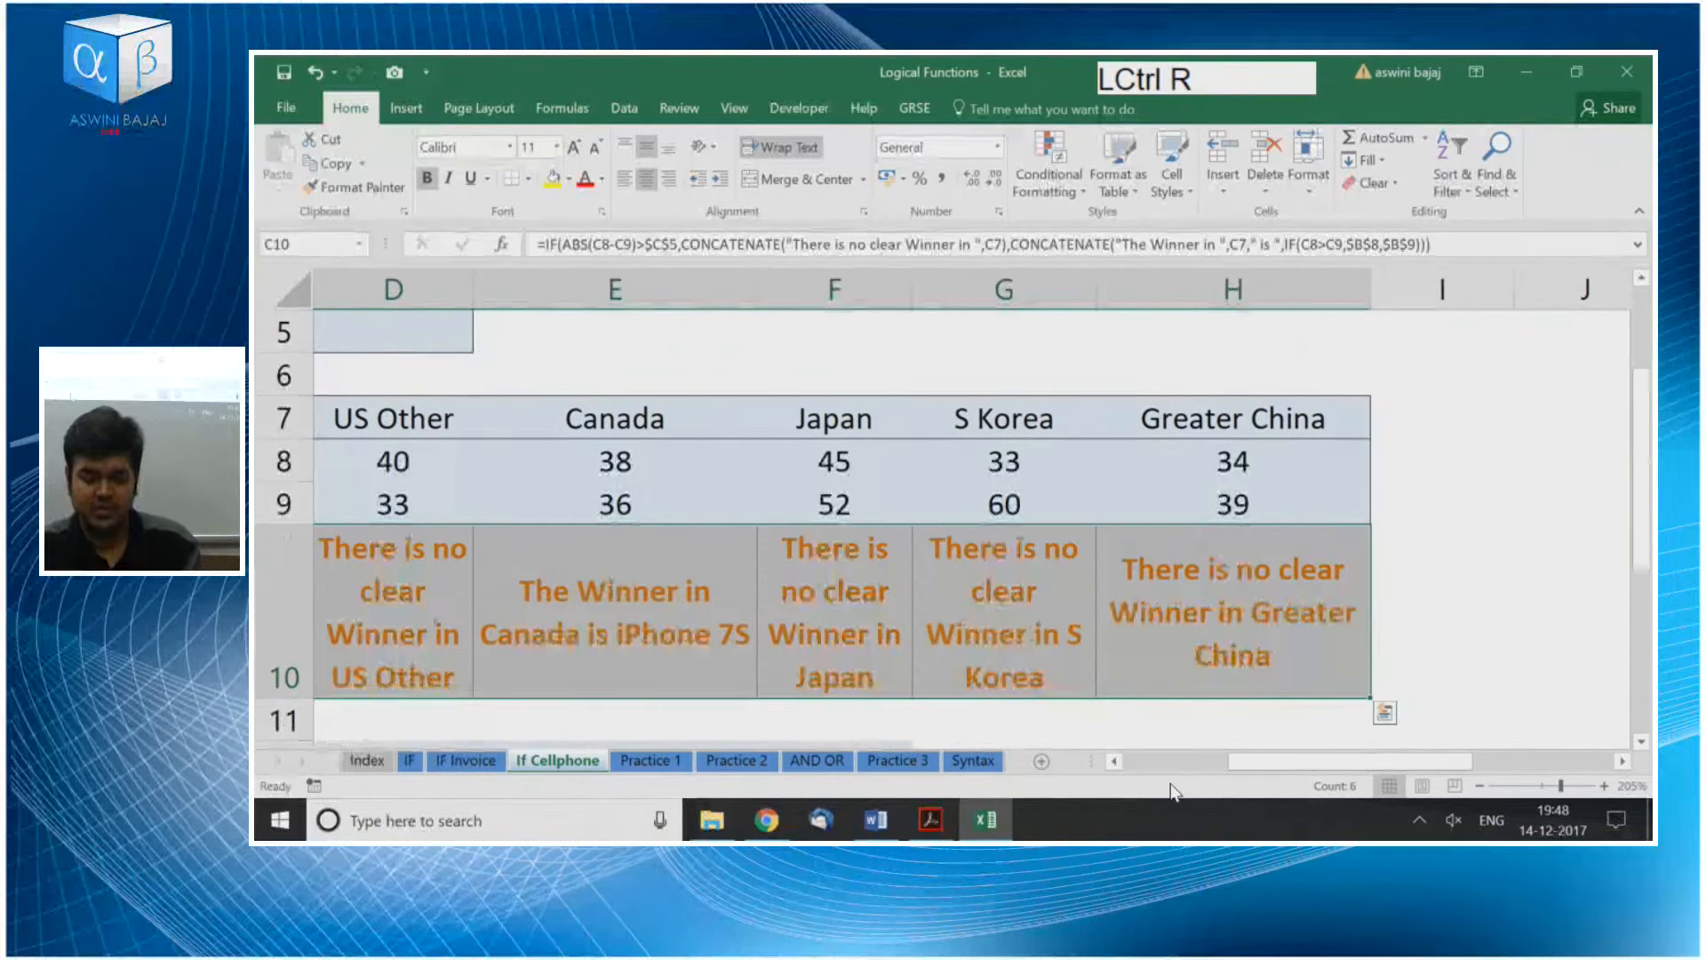
Change the C10 difference test to less than, ABS(C8-C9)<$C$5, and refill the formula across all markets
key(ctrl+Left)
key(Right)
key(Left)
key(Right)
key(F2)
key(Up)
key(Up)
key(Up)
key(Up)
key(Left)
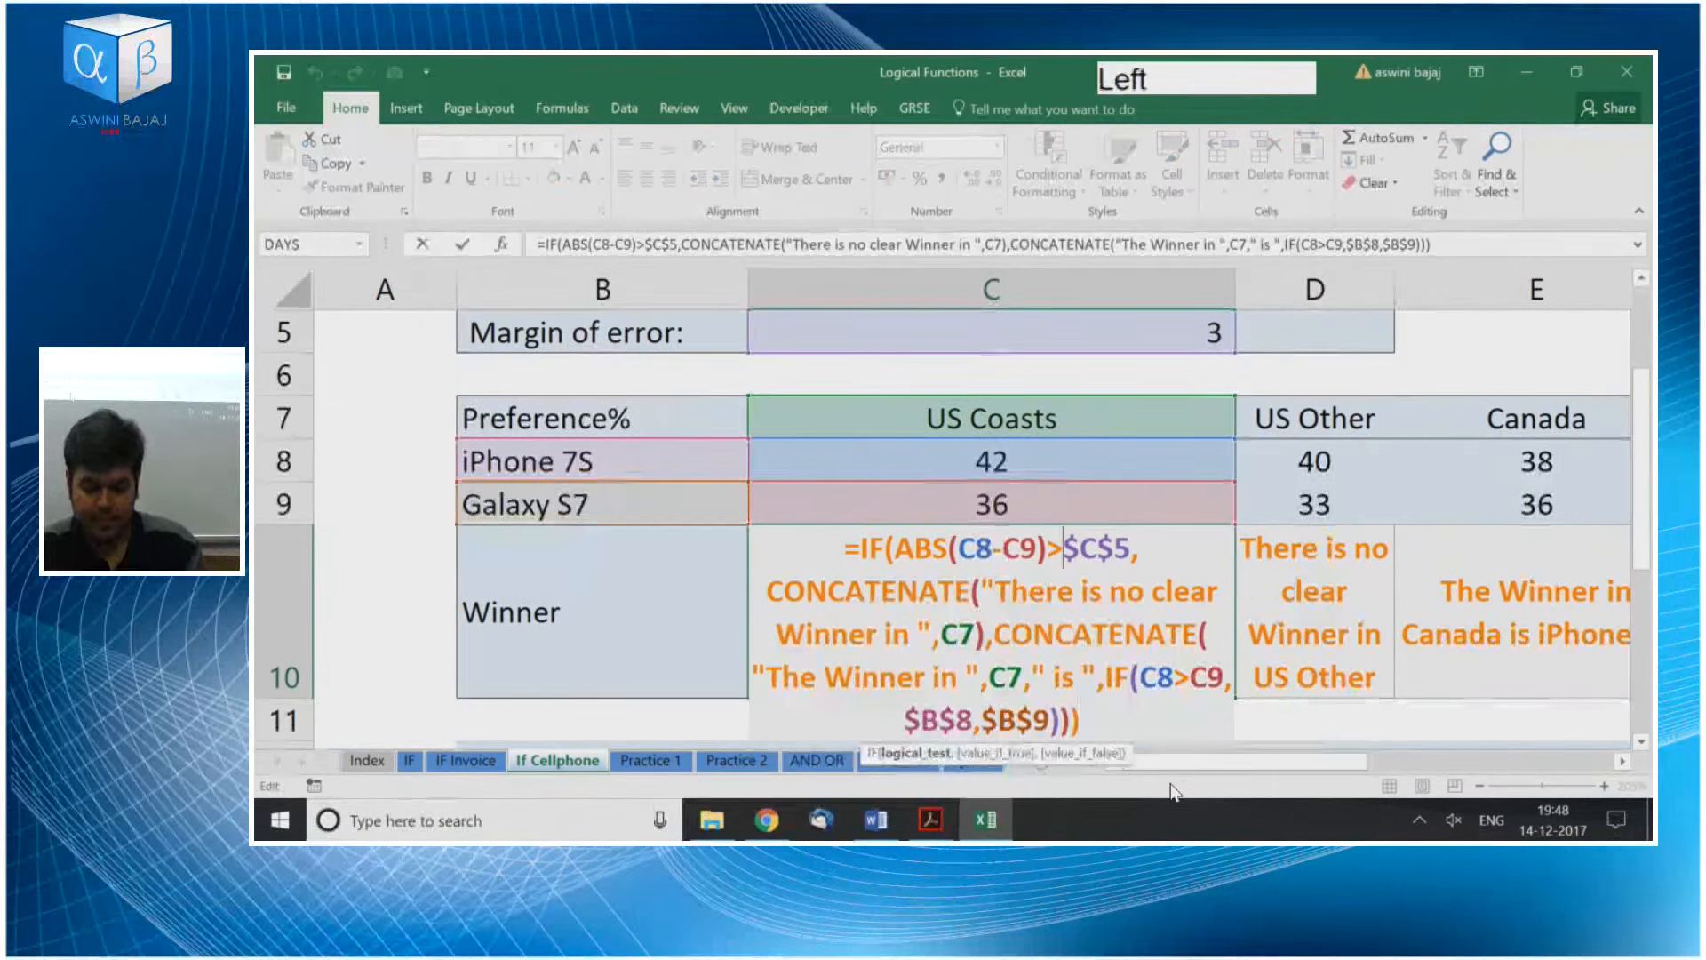
key(BackSpace)
text(<)
key(Return)
key(Up)
key(ctrl+shift+Right)
key(ctrl+r)
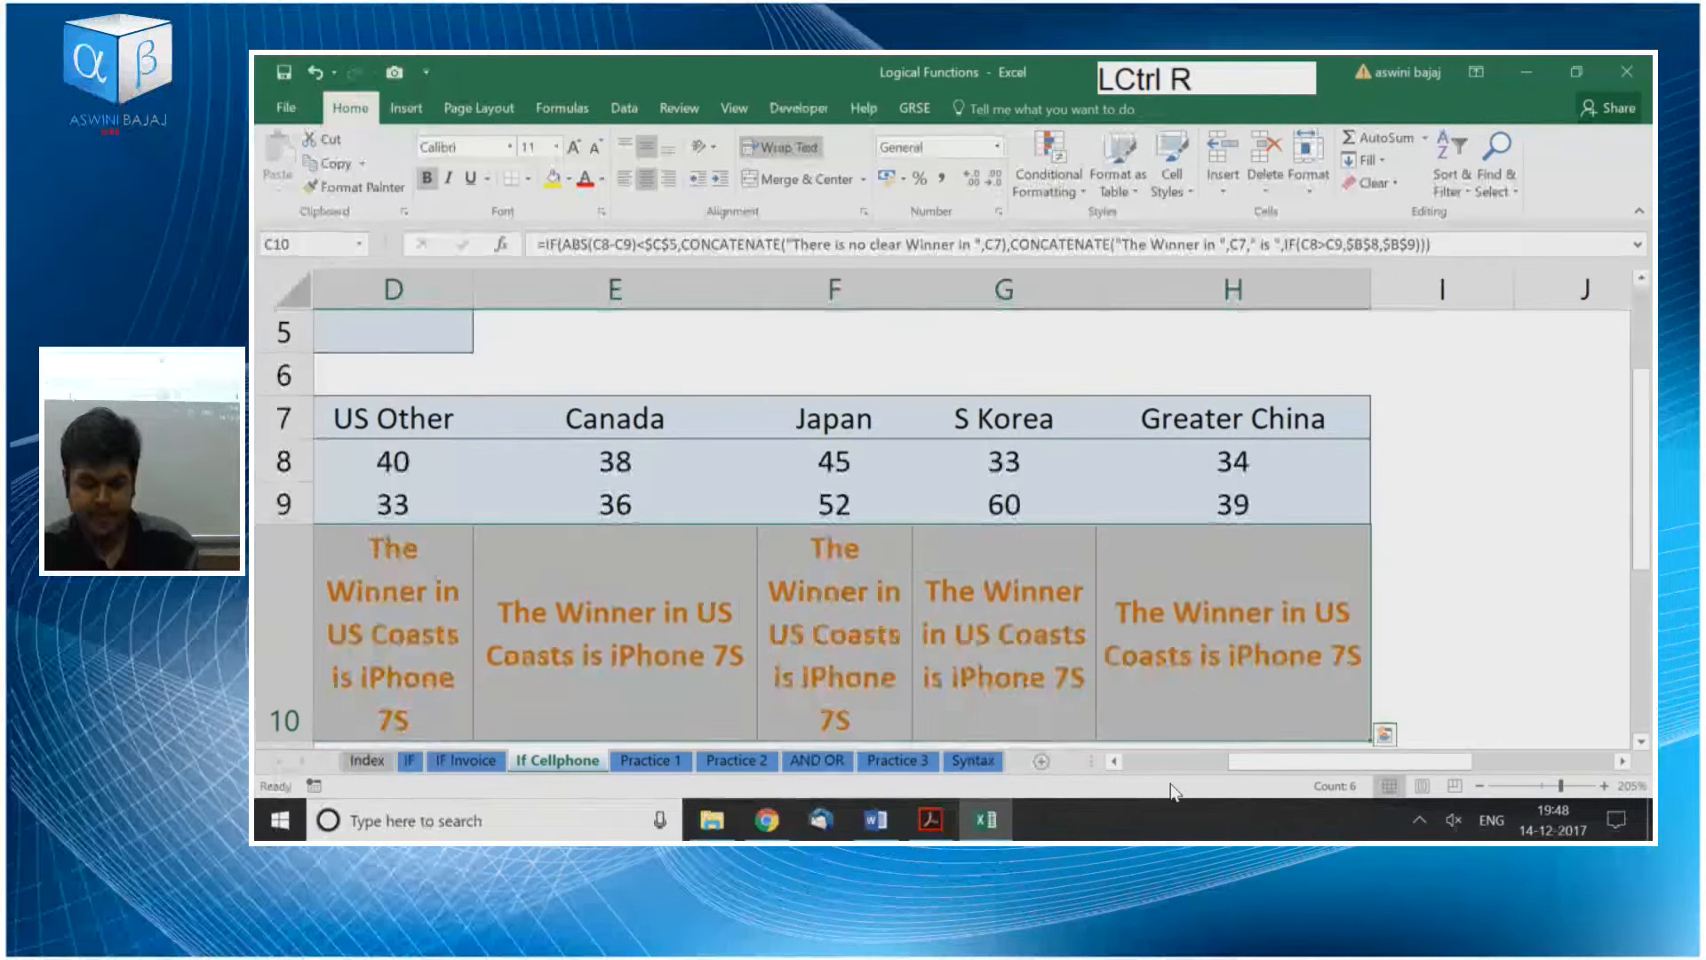
Check the Winner texts in row 10 for US Coasts, US Other, Canada and Japan against their scores
key(ctrl+Left)
key(Right)
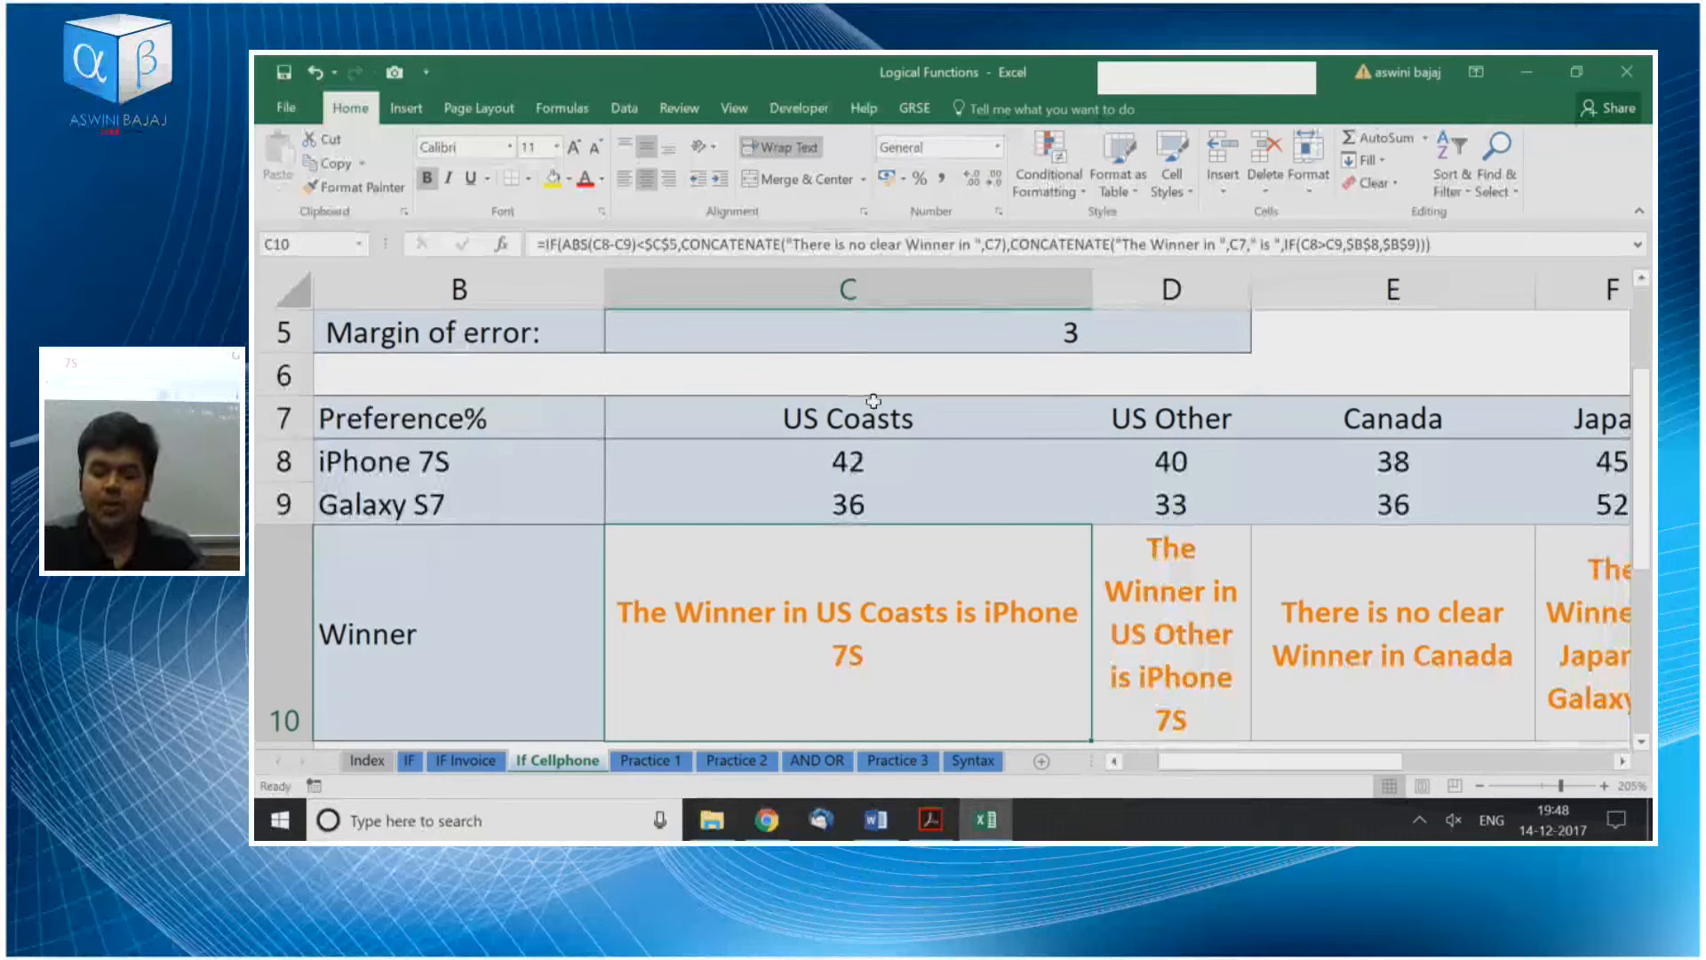
click(1201, 653)
key(Right)
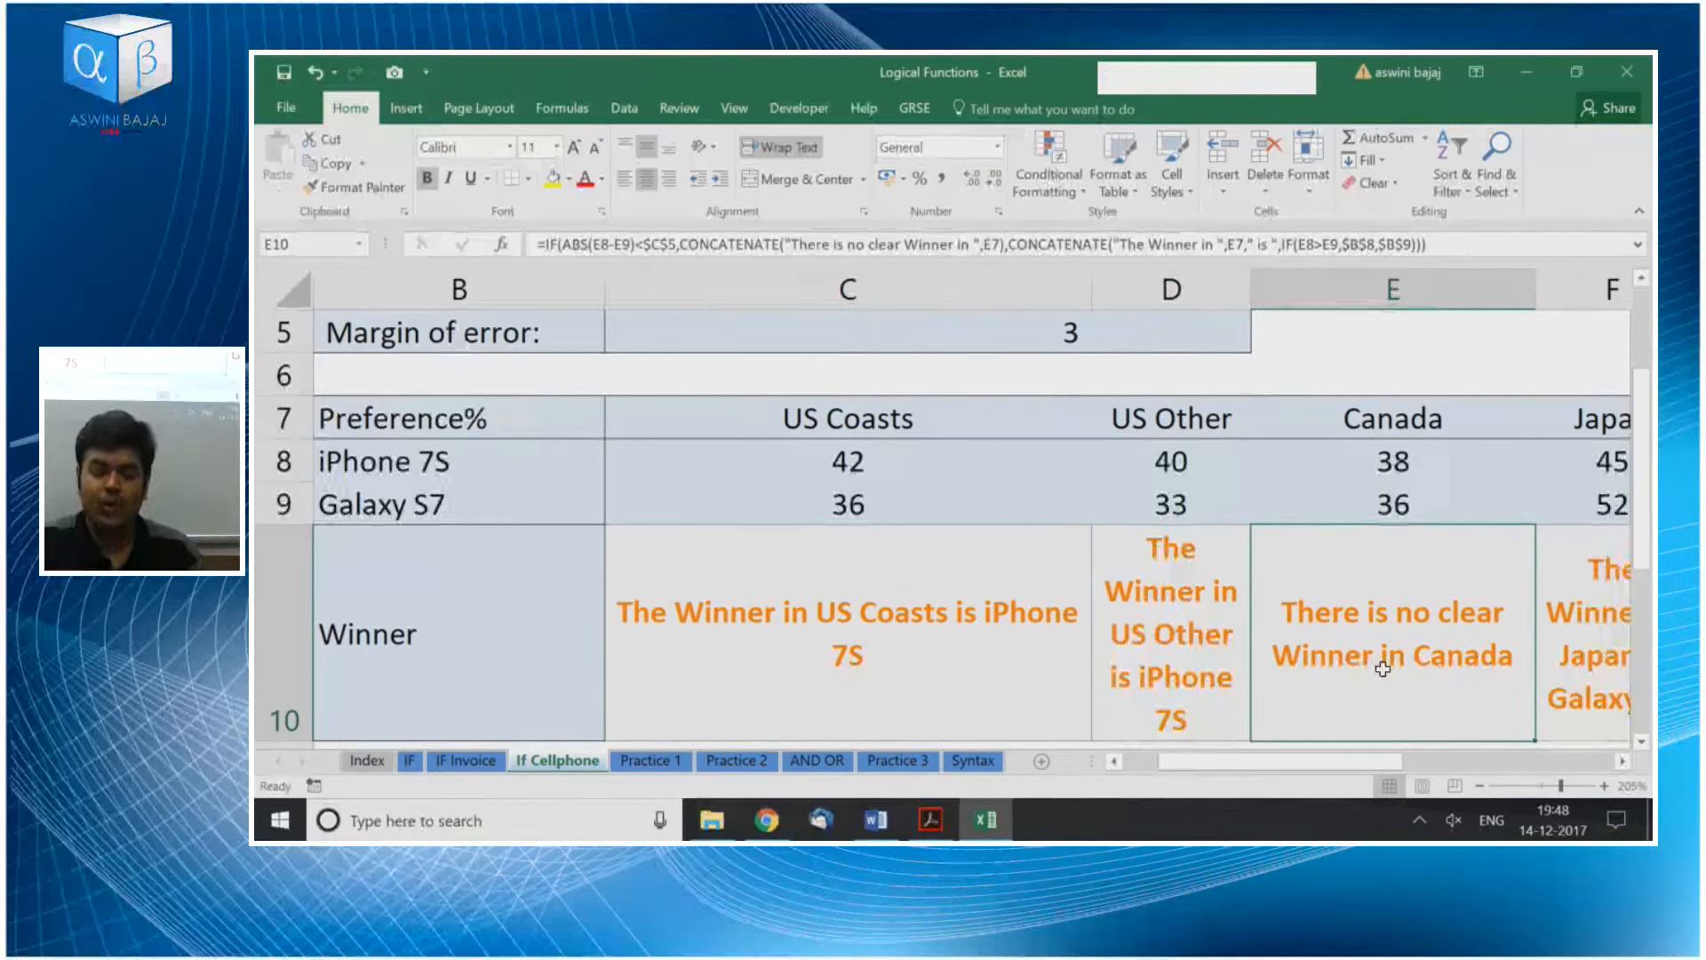
key(Right)
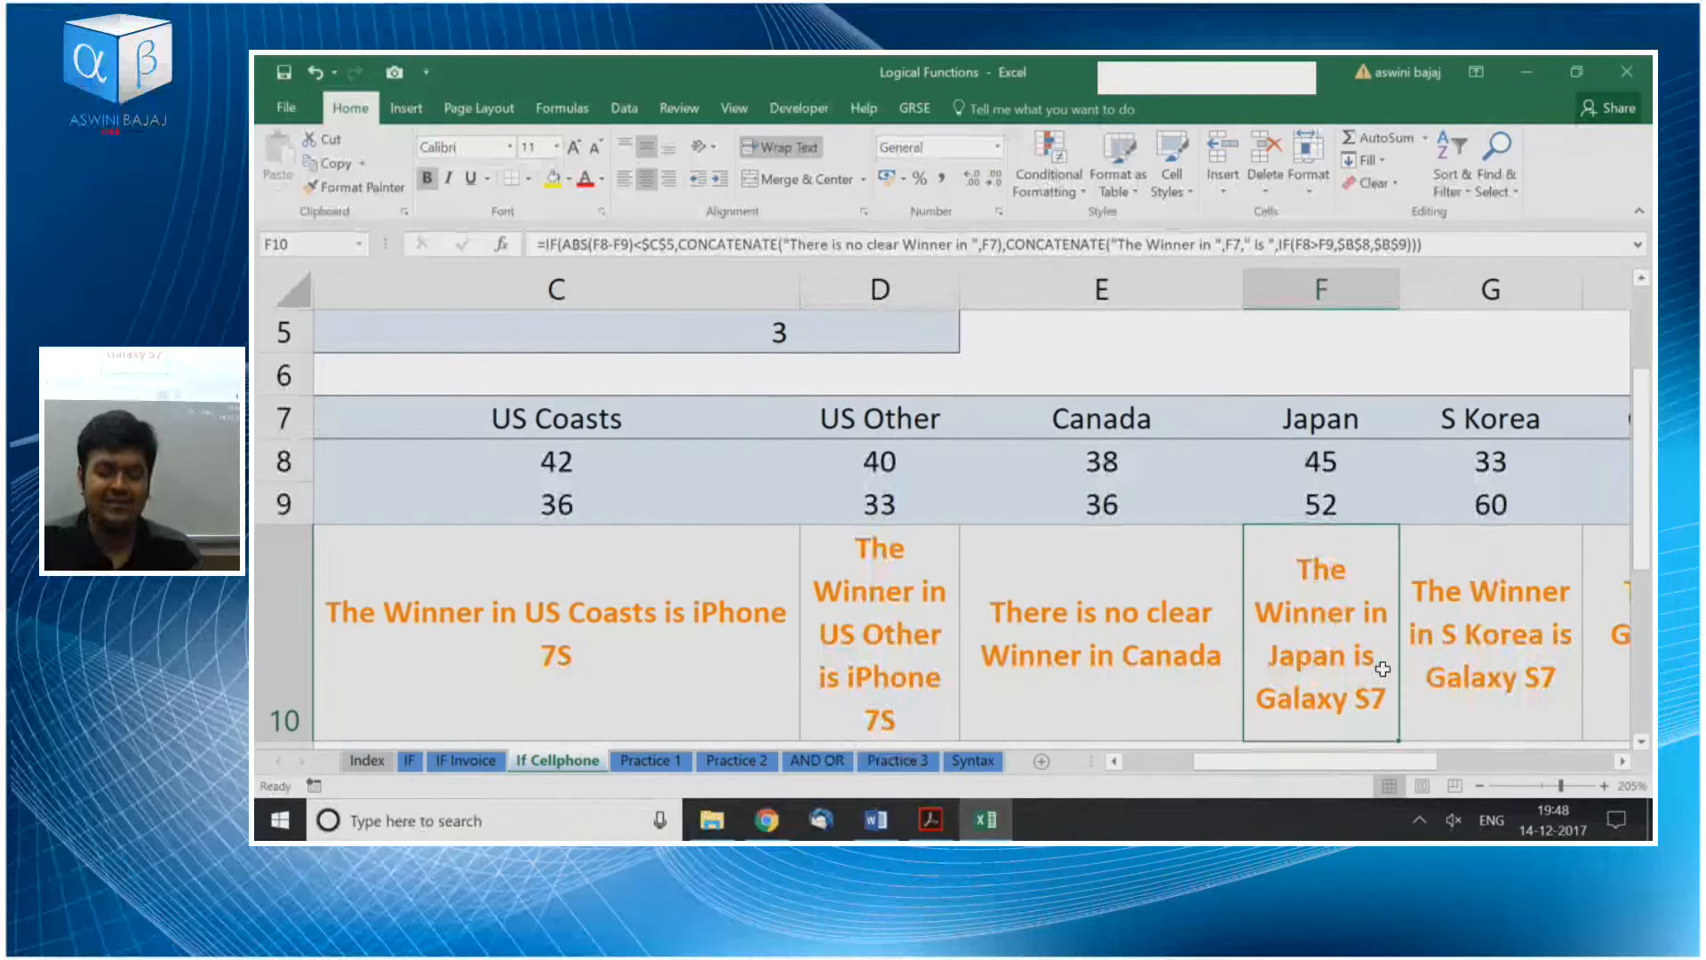
key(Left)
key(Left)
key(Left)
key(Left)
key(Left)
key(Right)
key(Right)
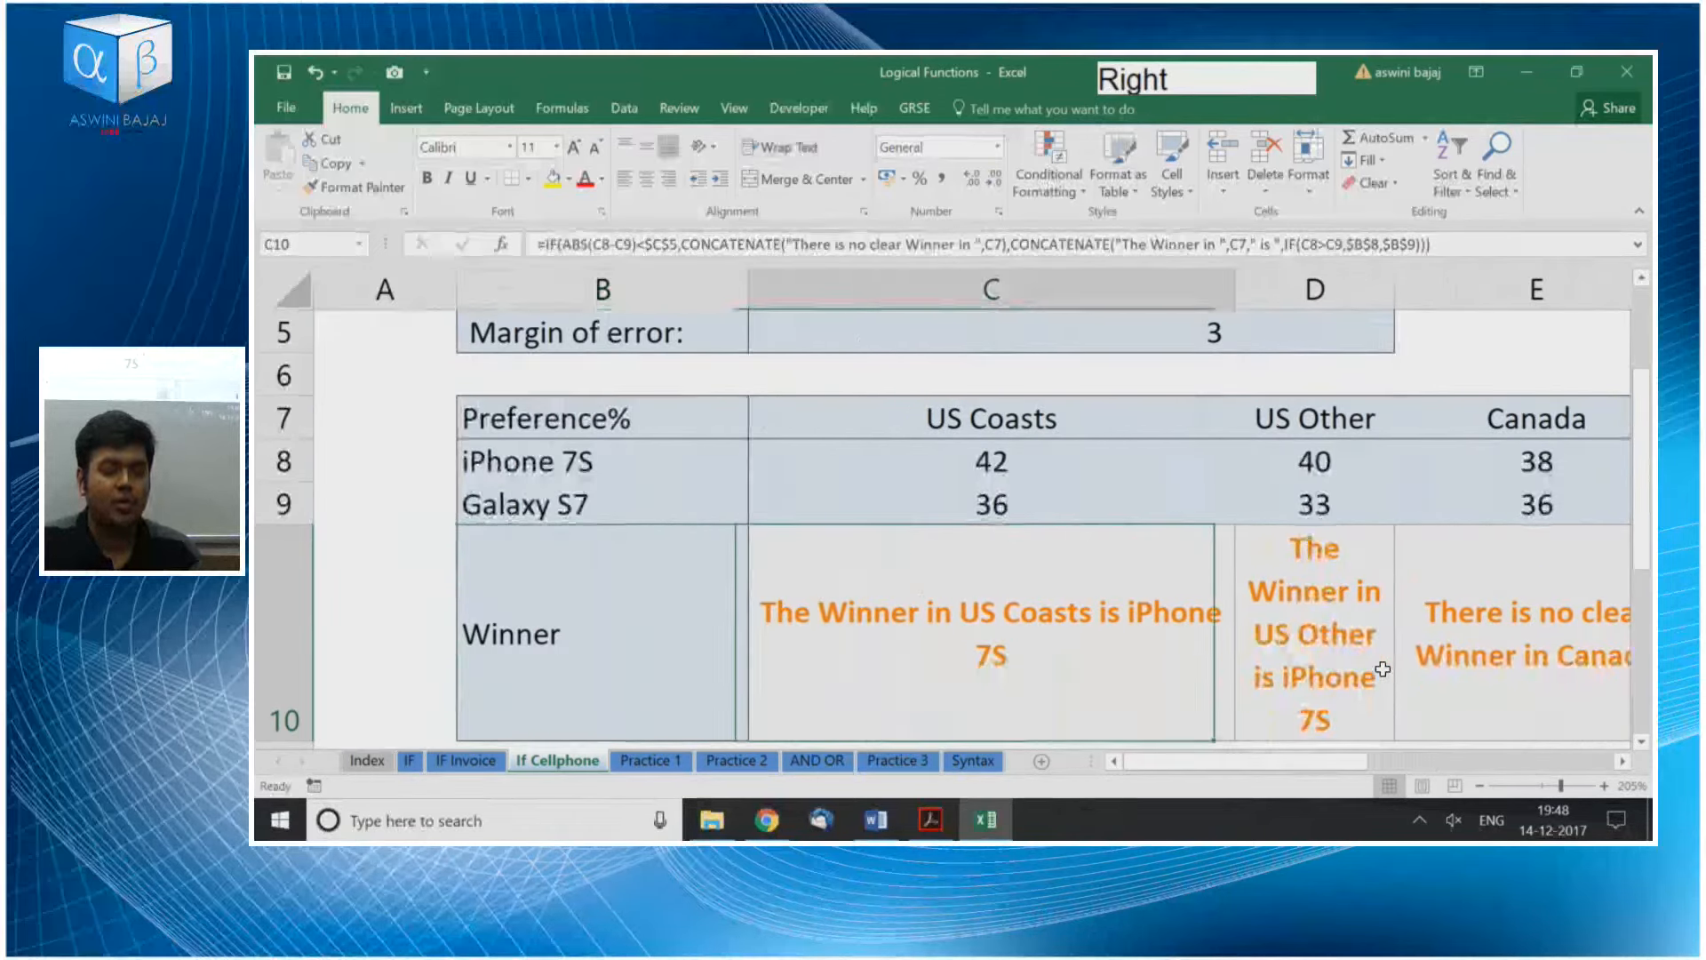
Review the C10 formula's parts: the absolute difference, the $C$5 margin, and the two CONCATENATE results
key(F2)
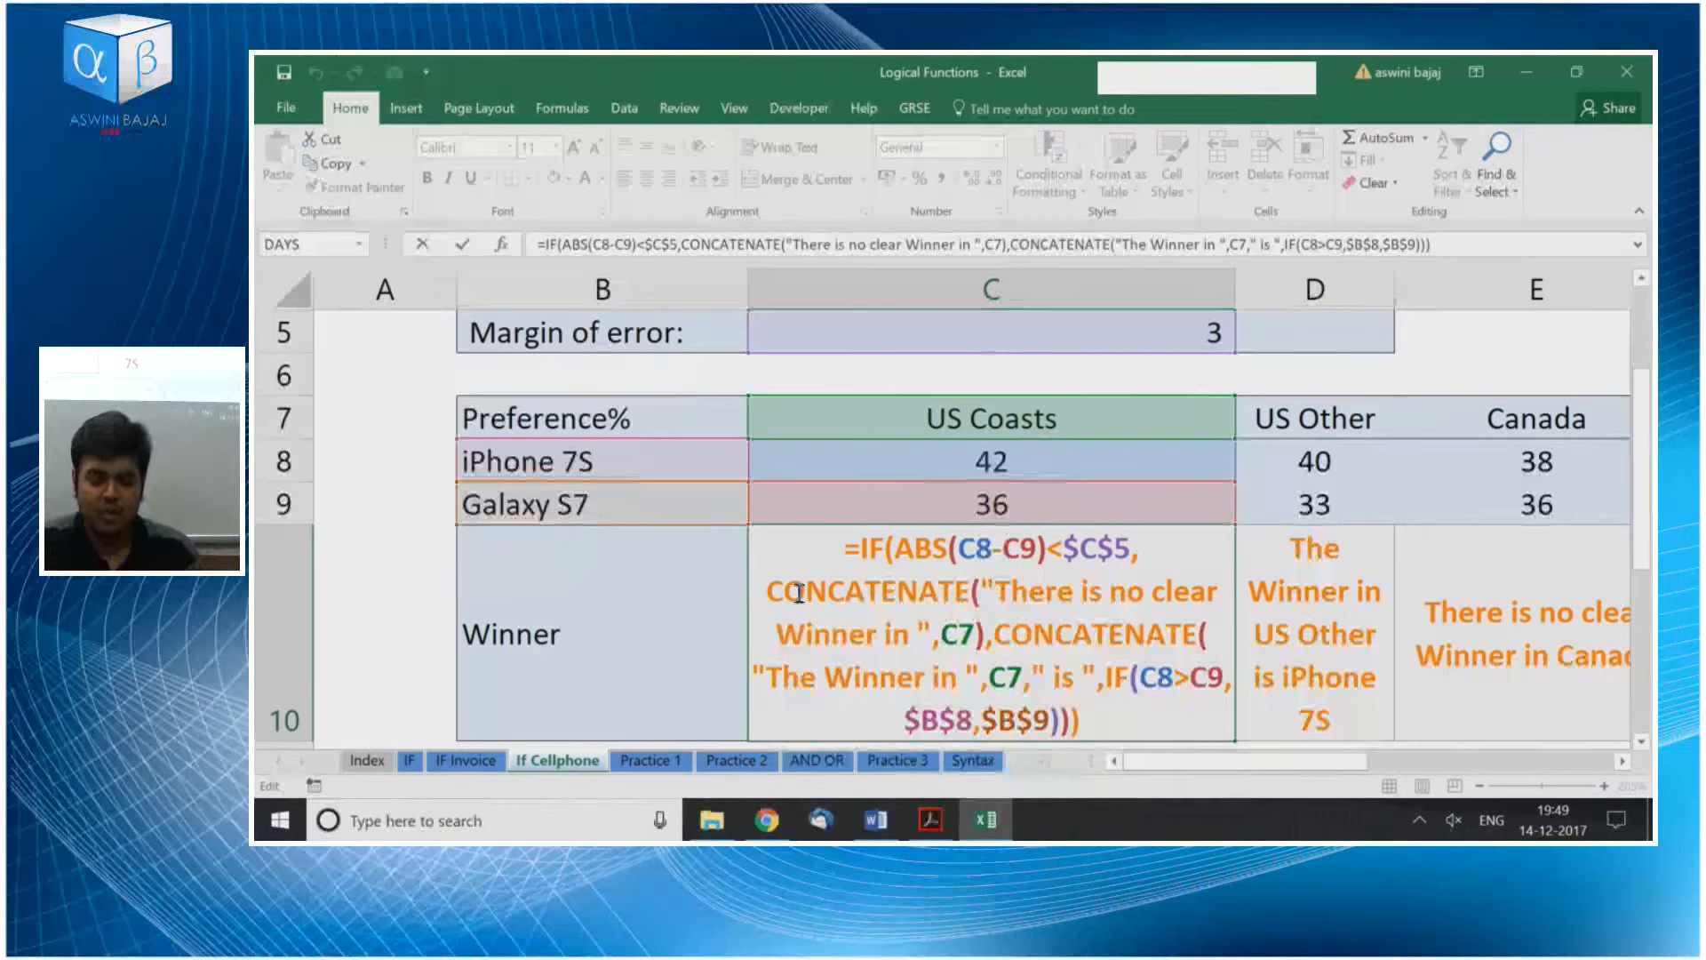
drag(893, 548, 1047, 548)
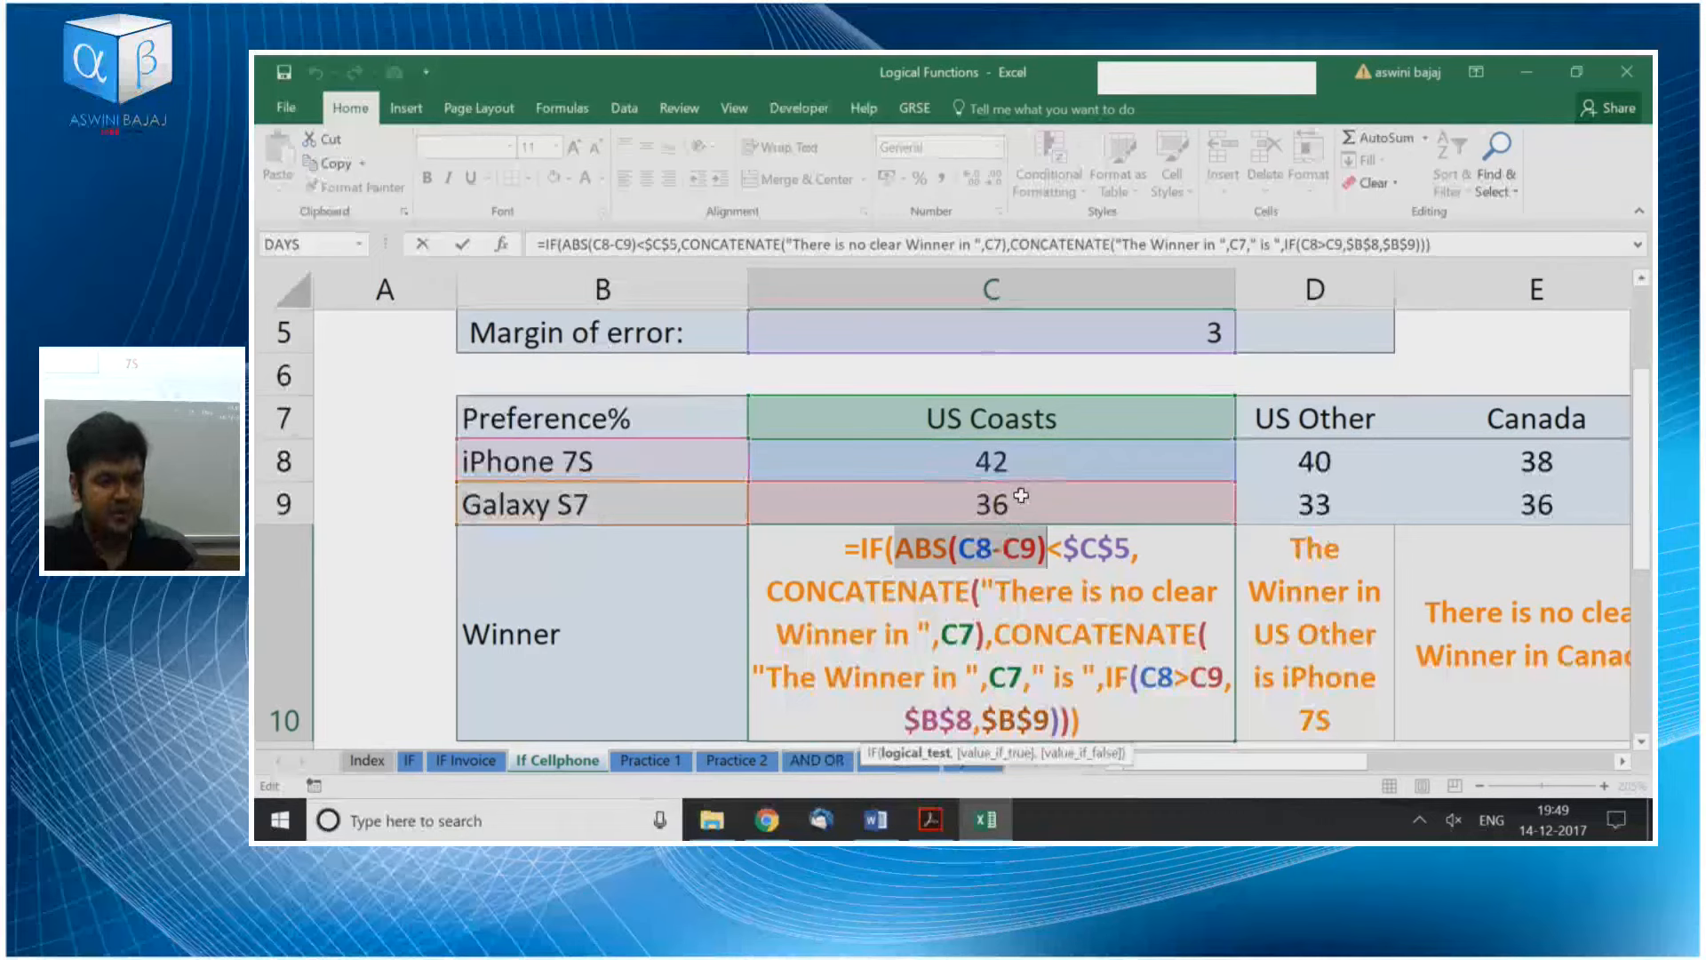
drag(1064, 545, 1127, 545)
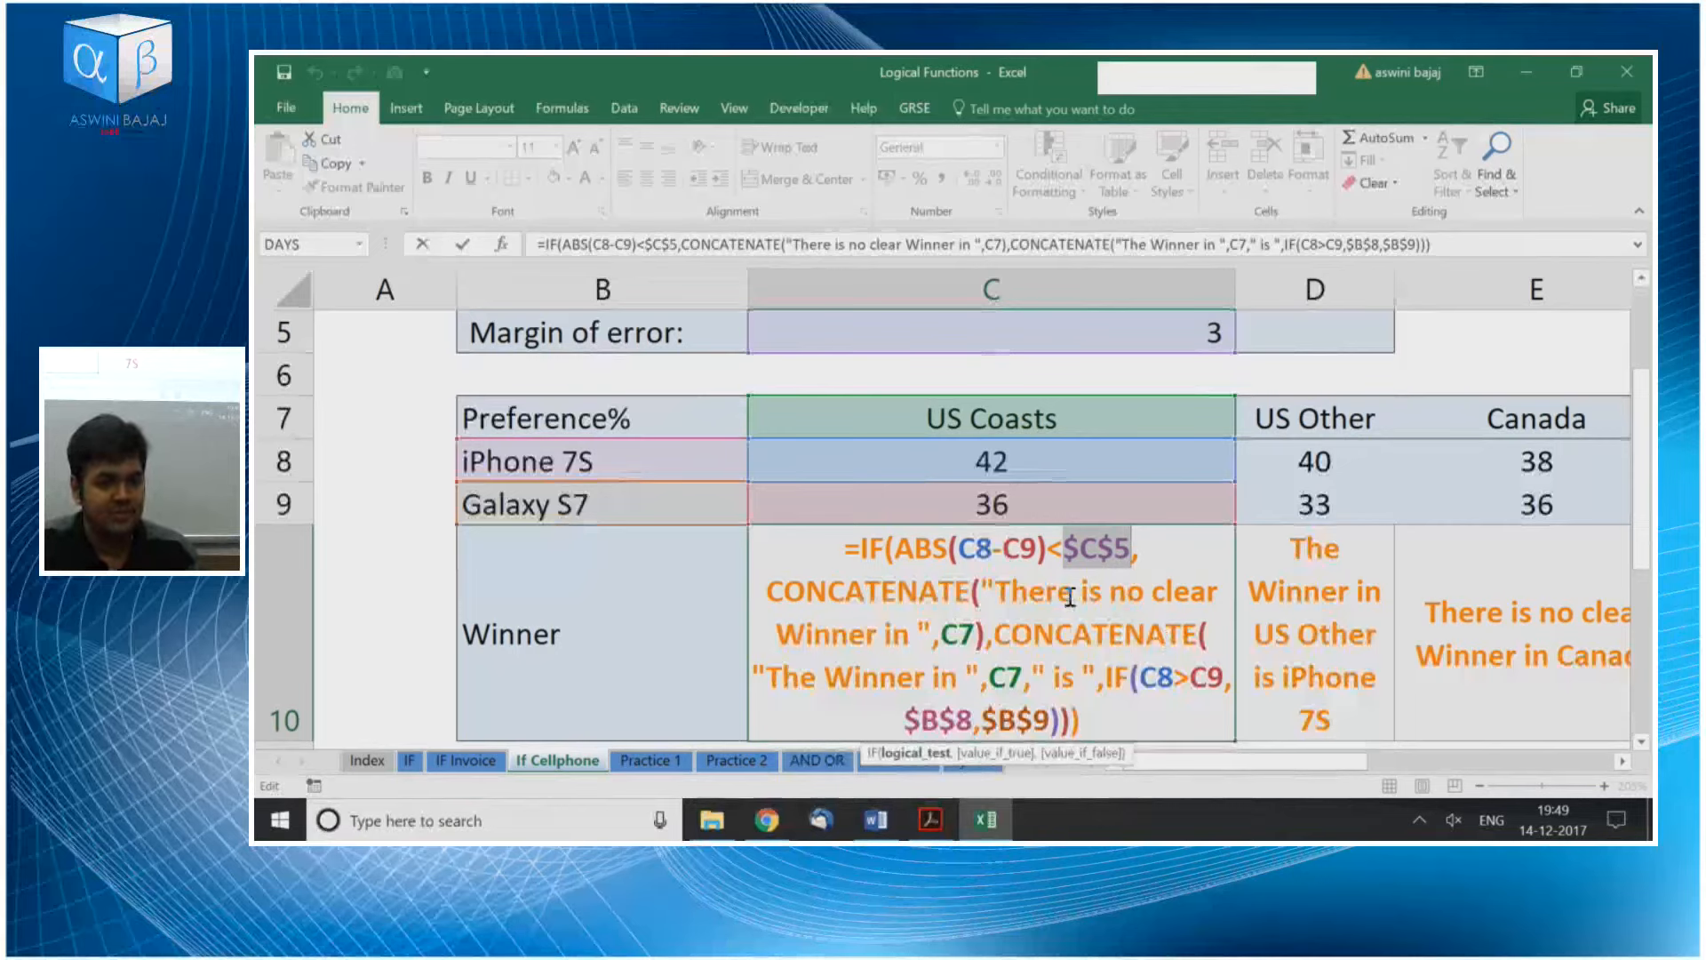
drag(895, 550, 1122, 538)
drag(766, 591, 1085, 718)
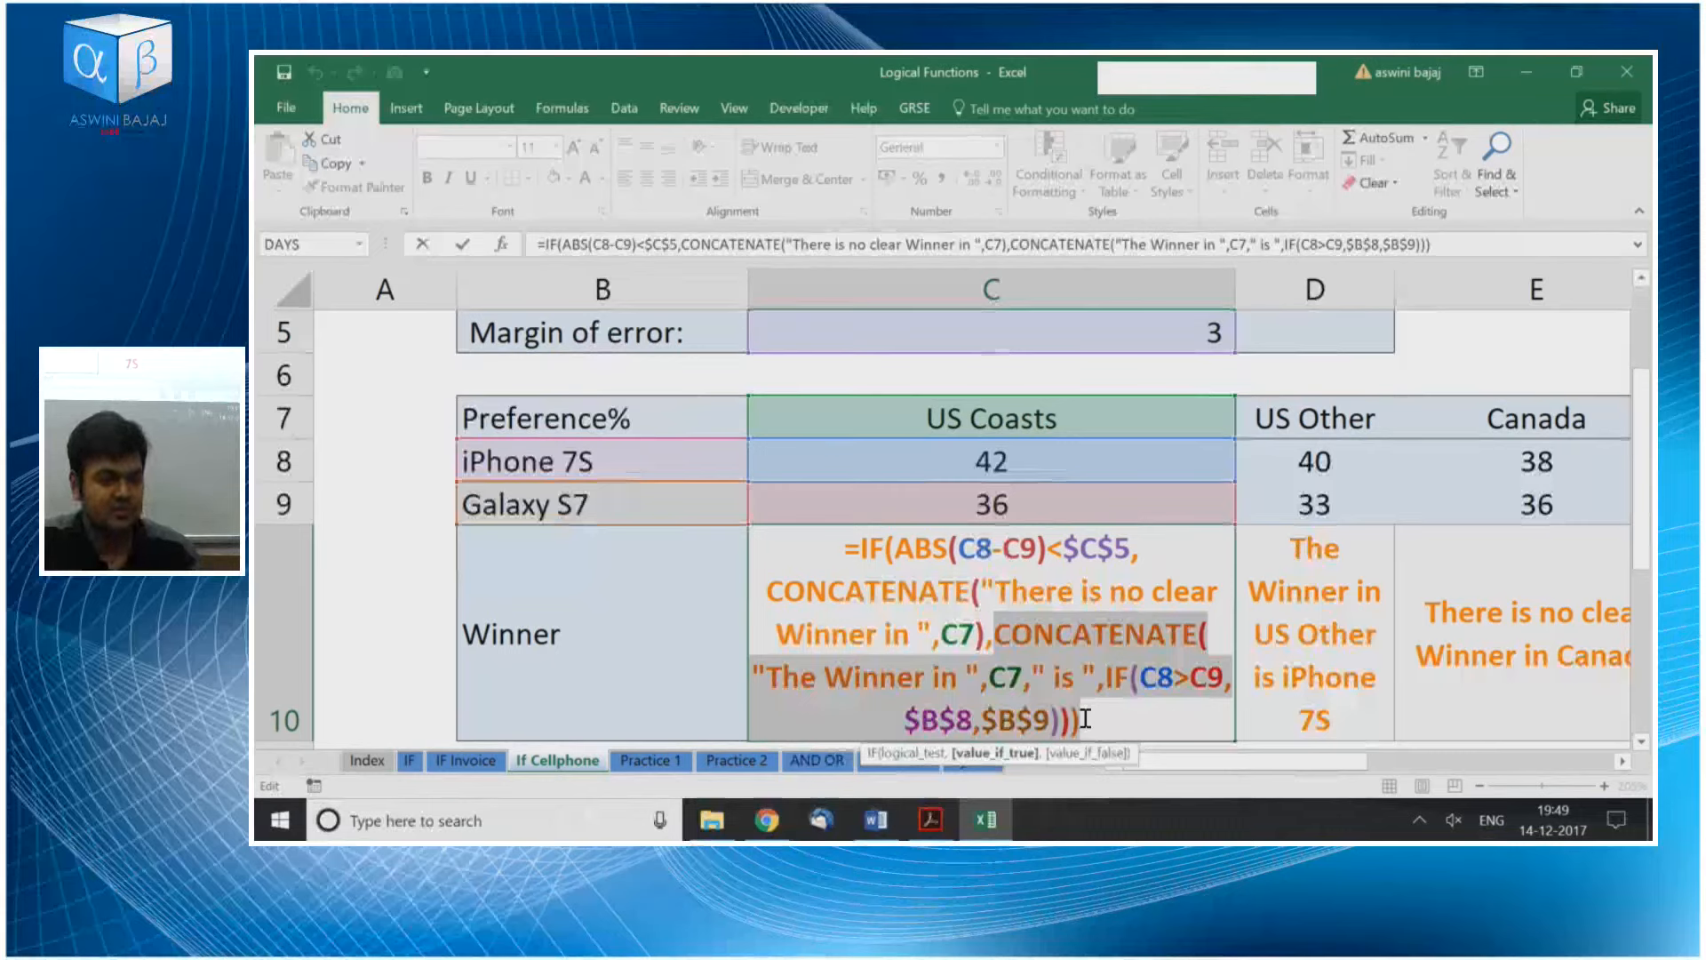
drag(877, 549, 1146, 549)
drag(762, 592, 1068, 716)
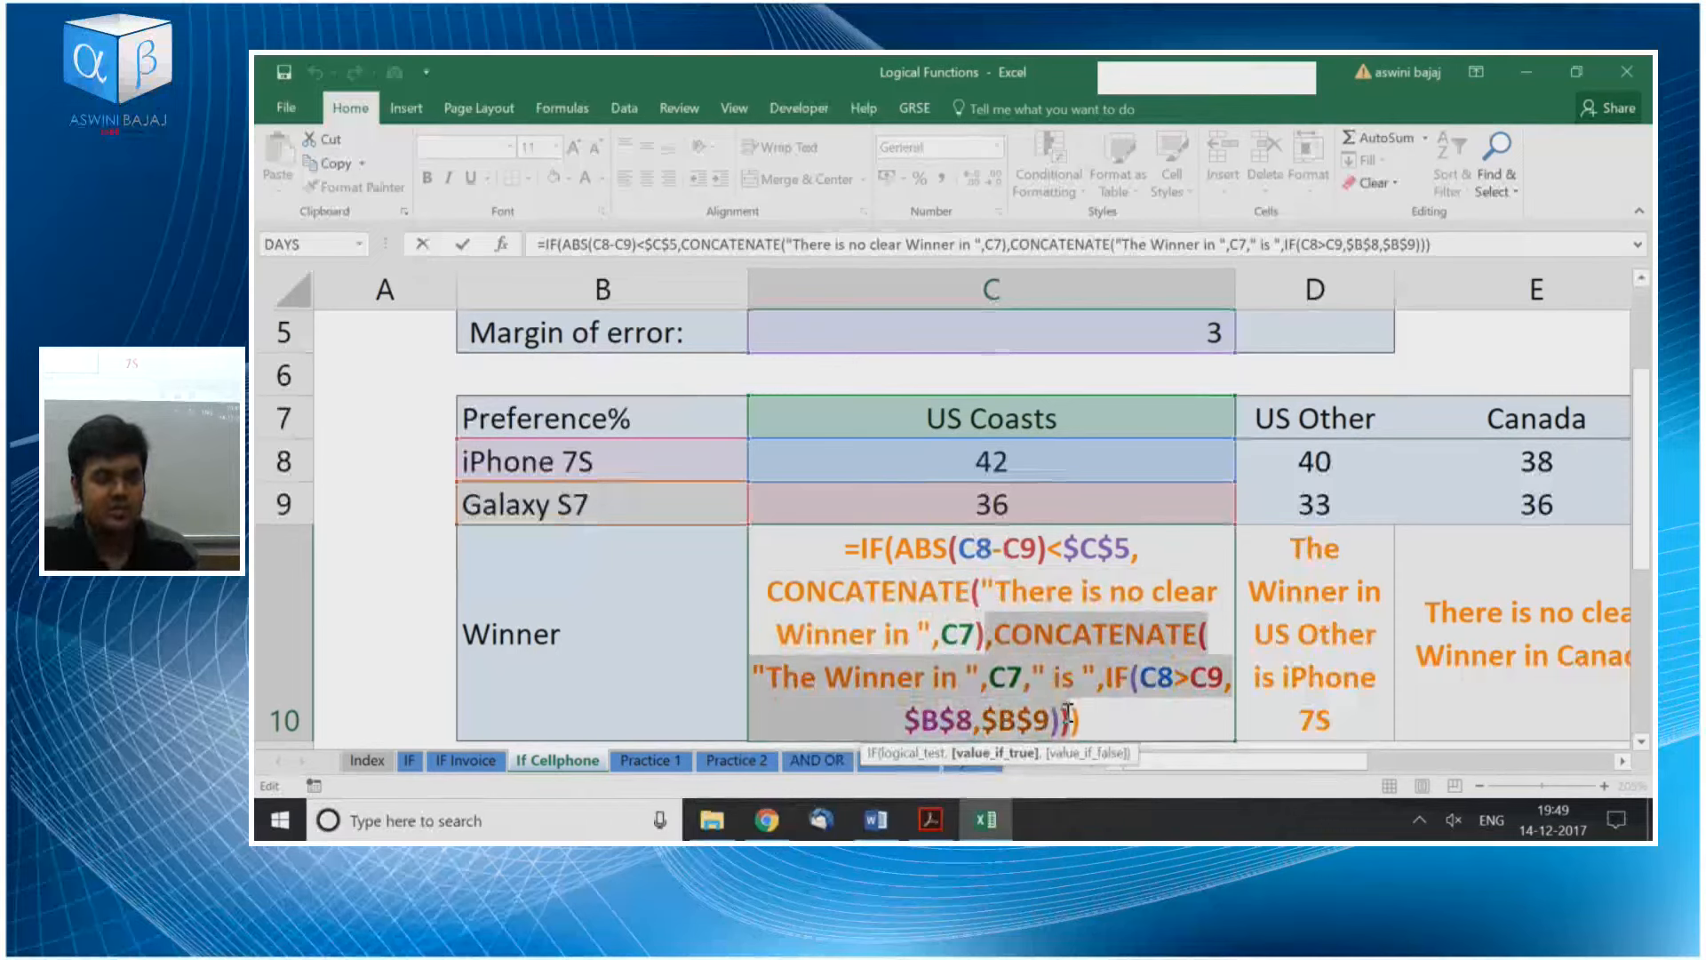
Examine how the C10 test ABS(C8-C9)<$C$5 selects between the no-clear-winner CONCATENATE and the winner CONCATENATE with its nested IF
drag(896, 548, 1144, 549)
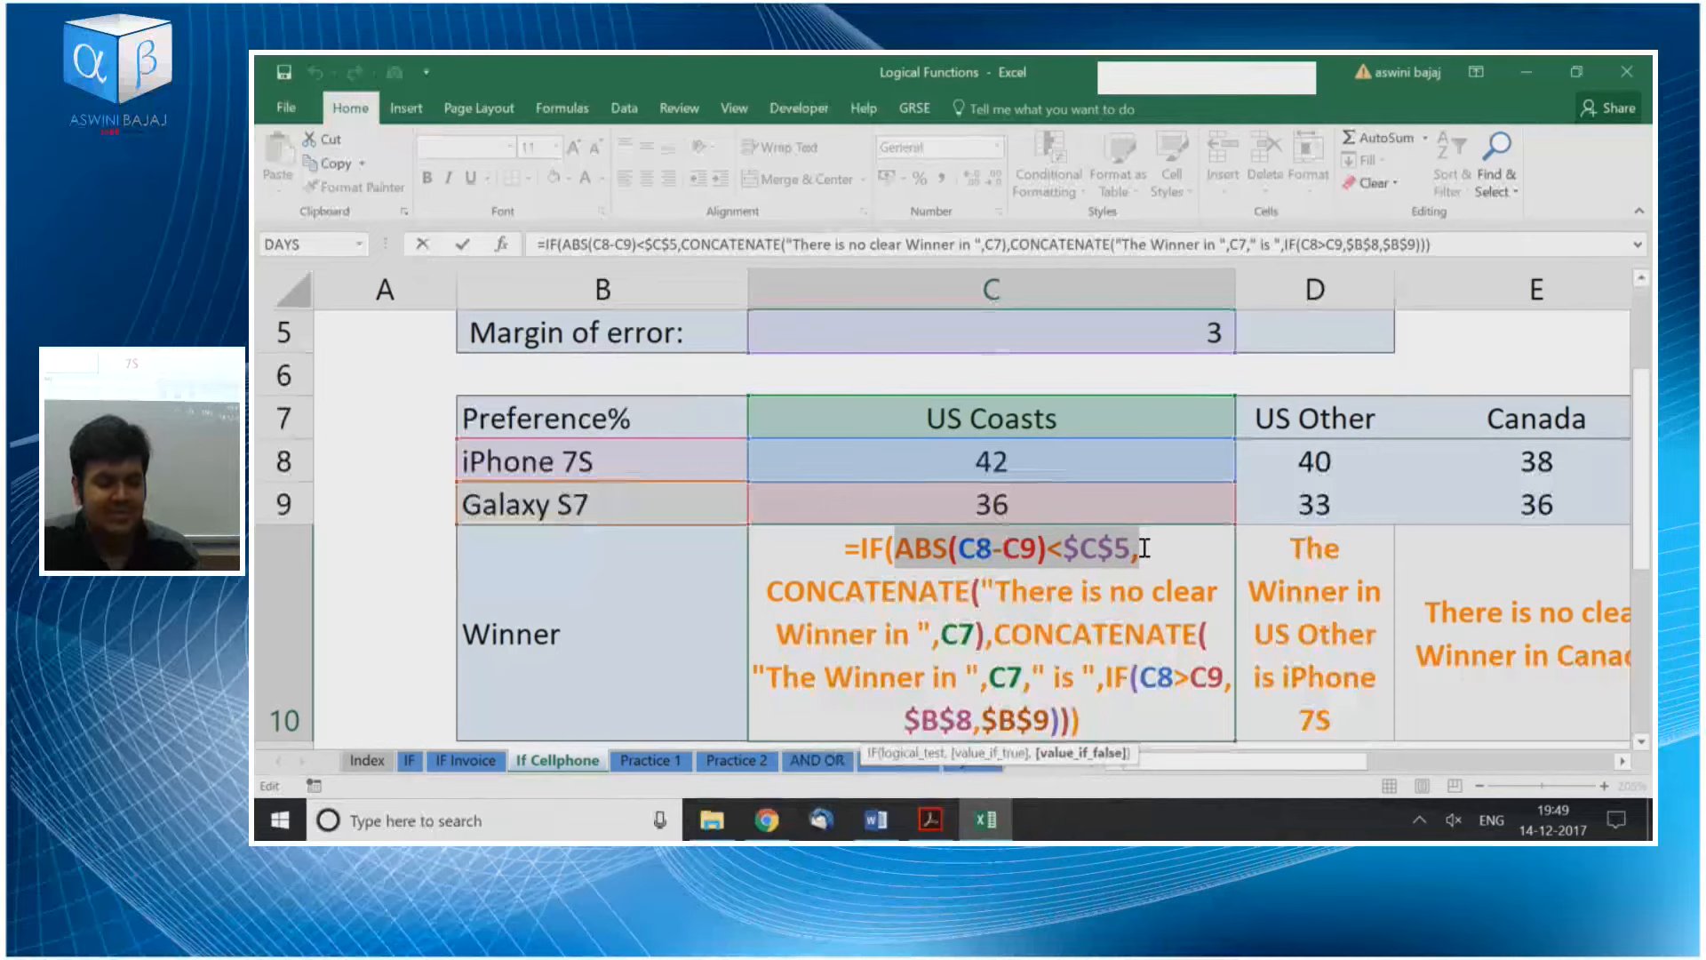
drag(771, 591, 989, 644)
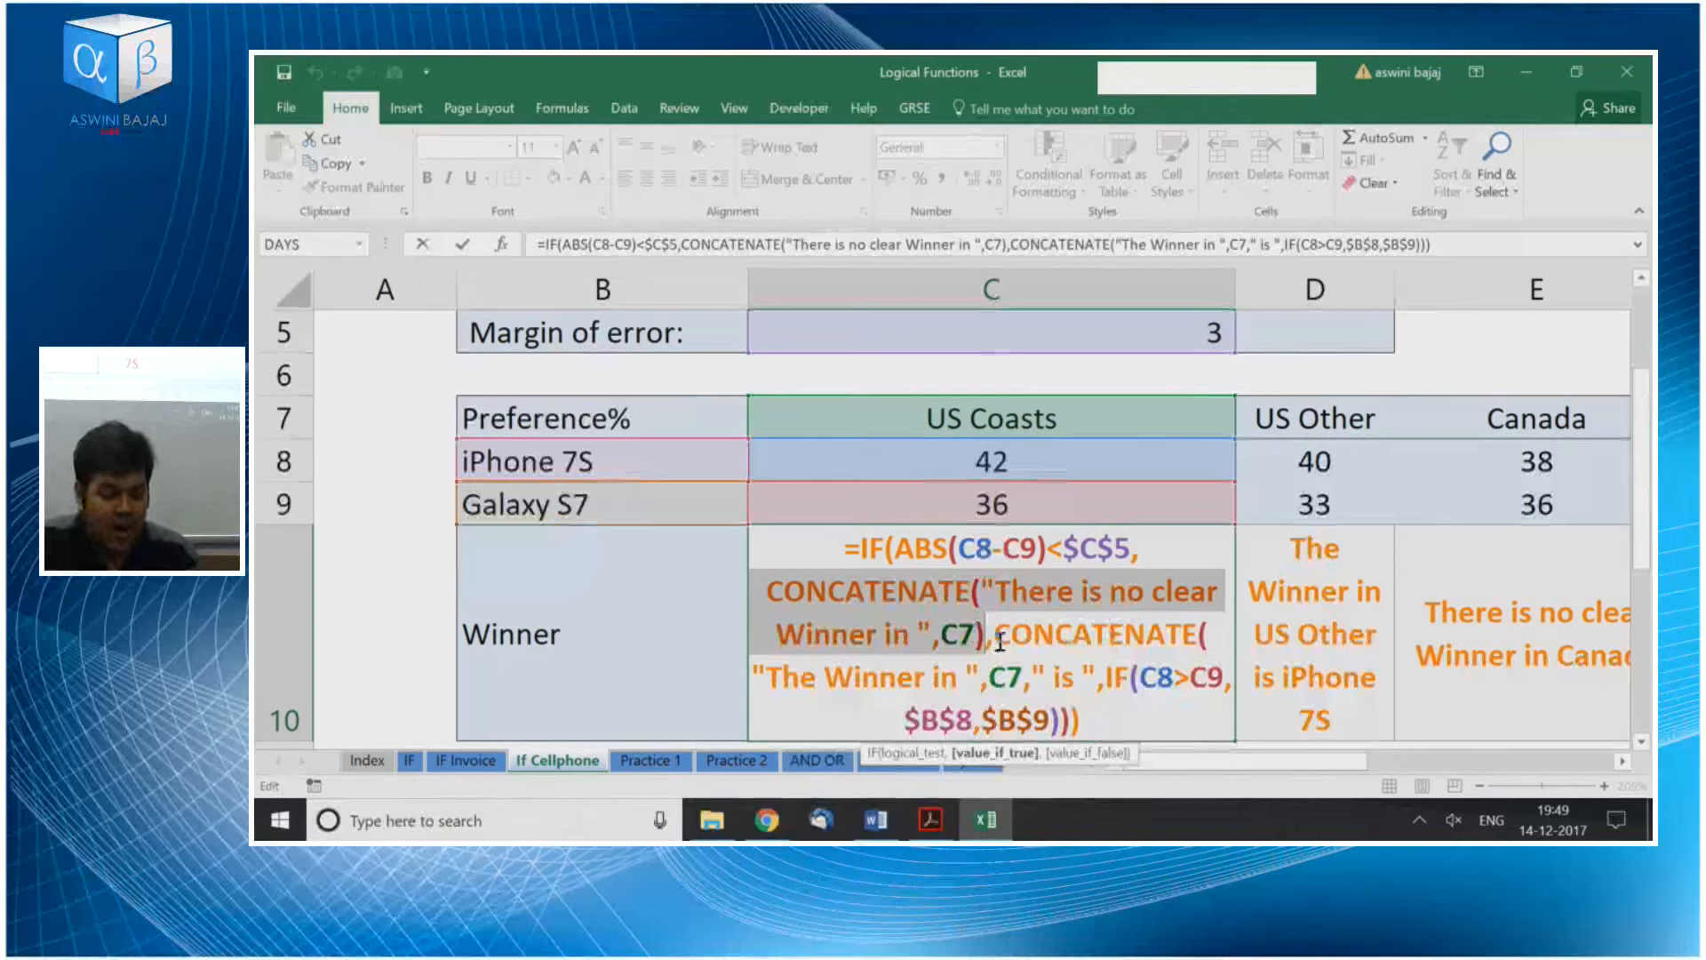
drag(896, 547, 1124, 544)
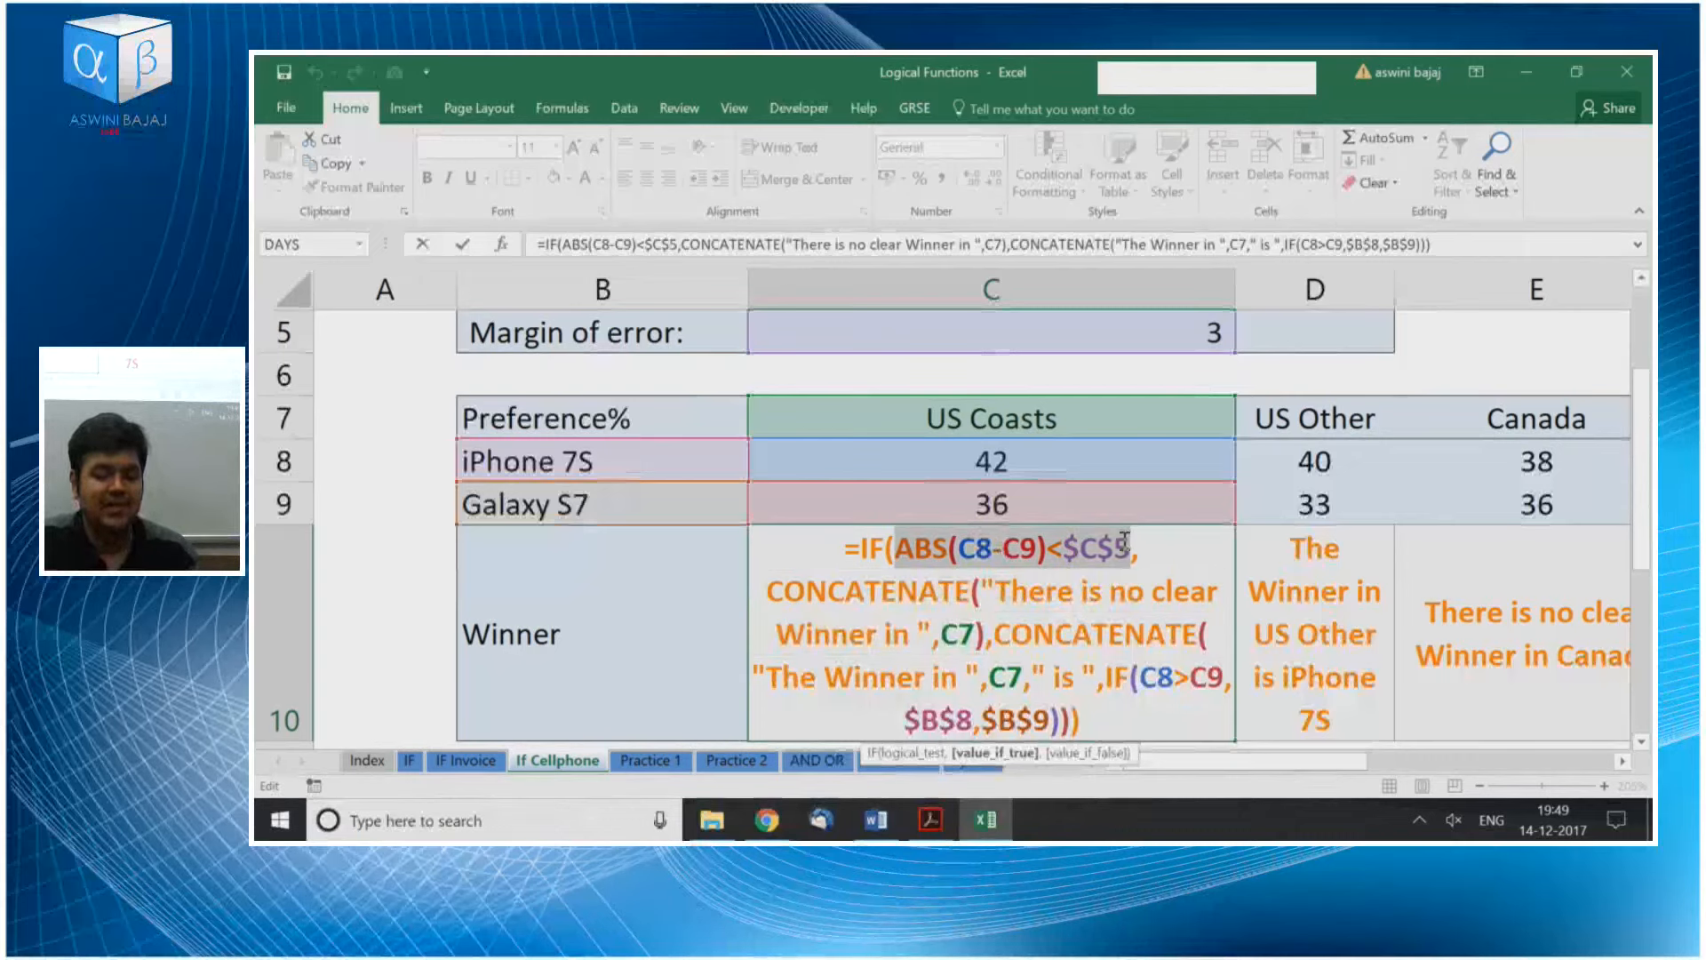
drag(995, 591, 1071, 725)
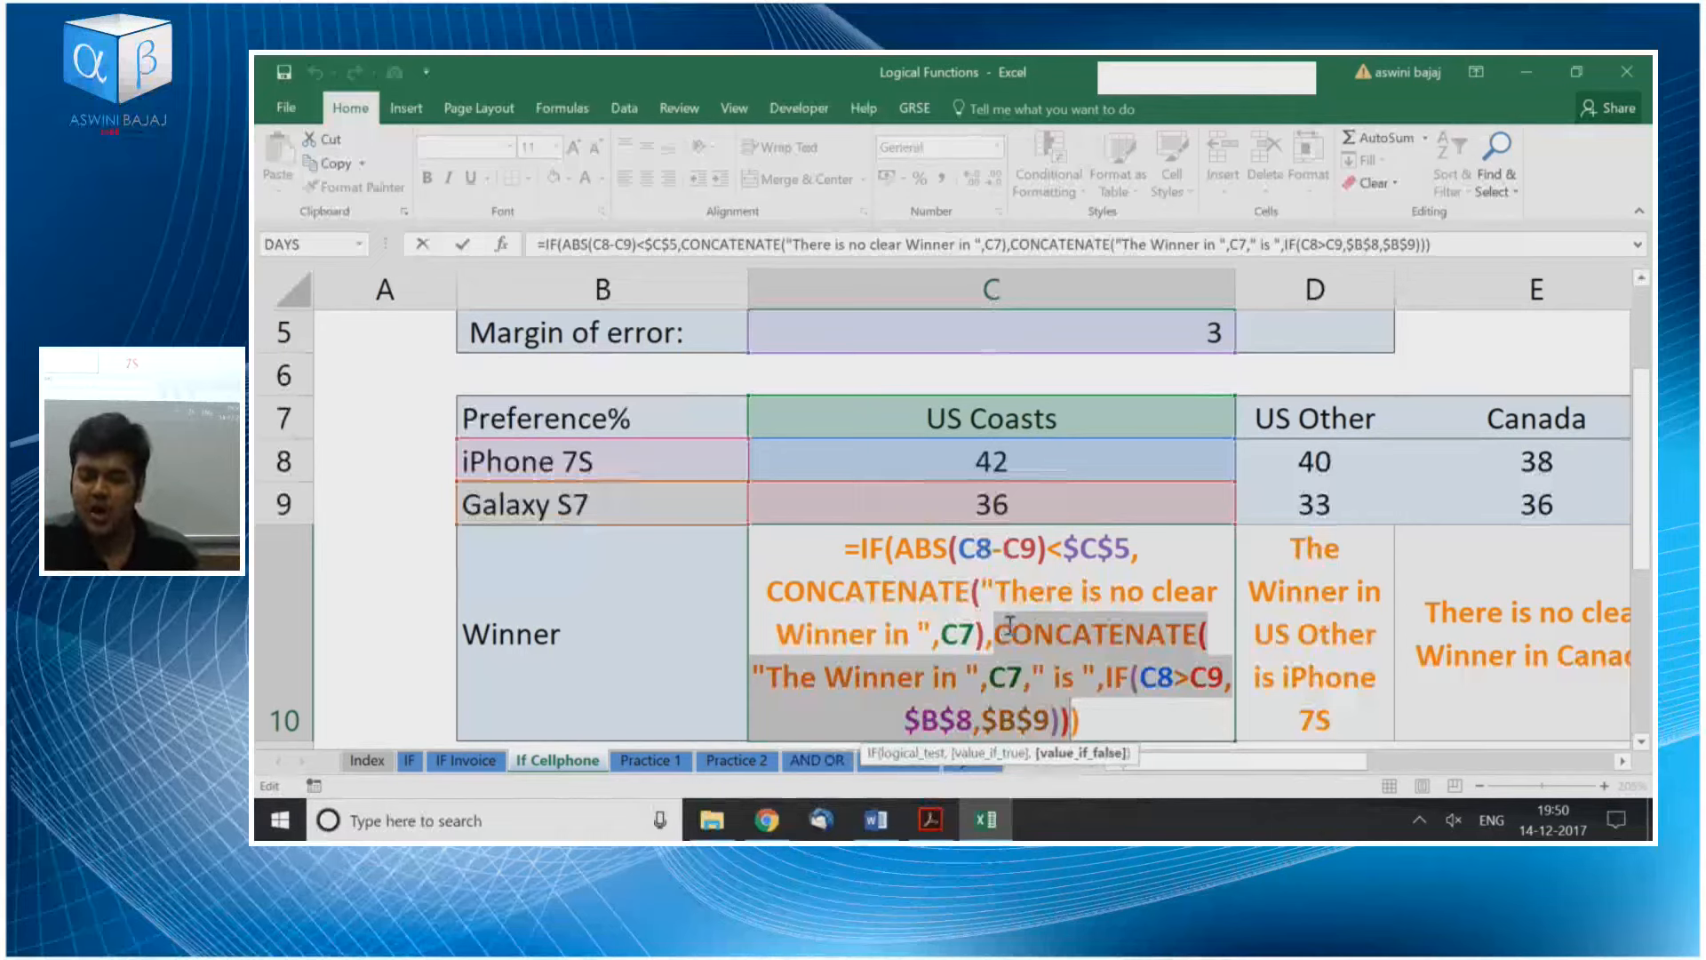
click(1031, 633)
drag(764, 675, 1059, 718)
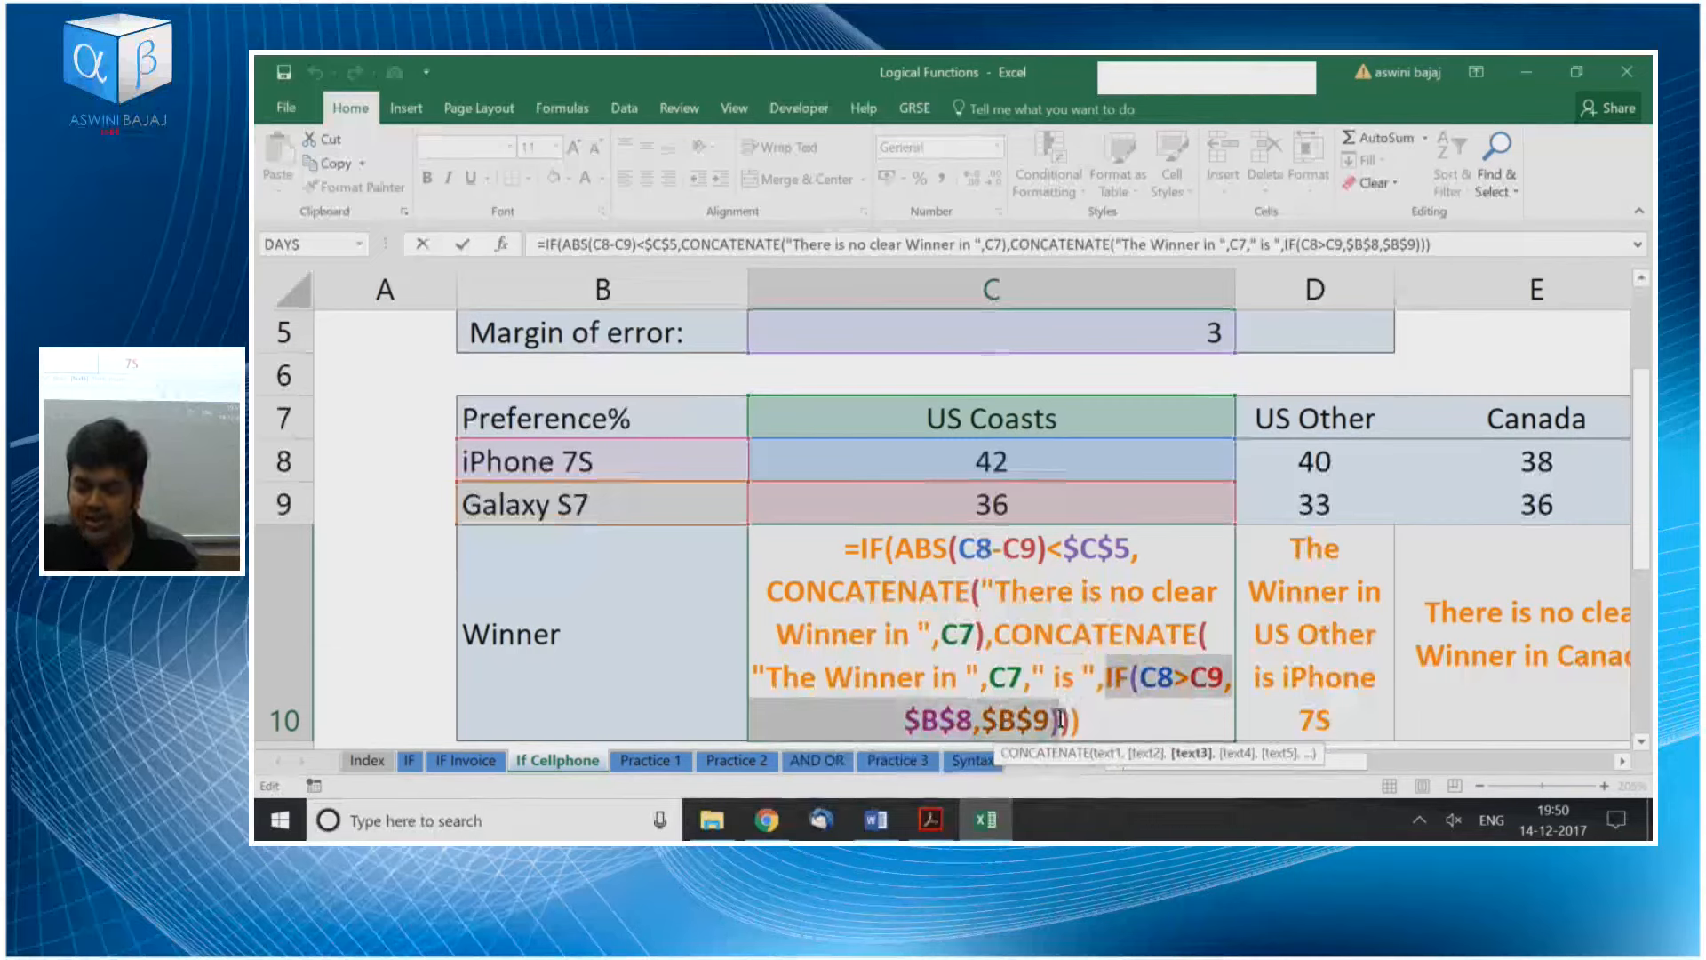
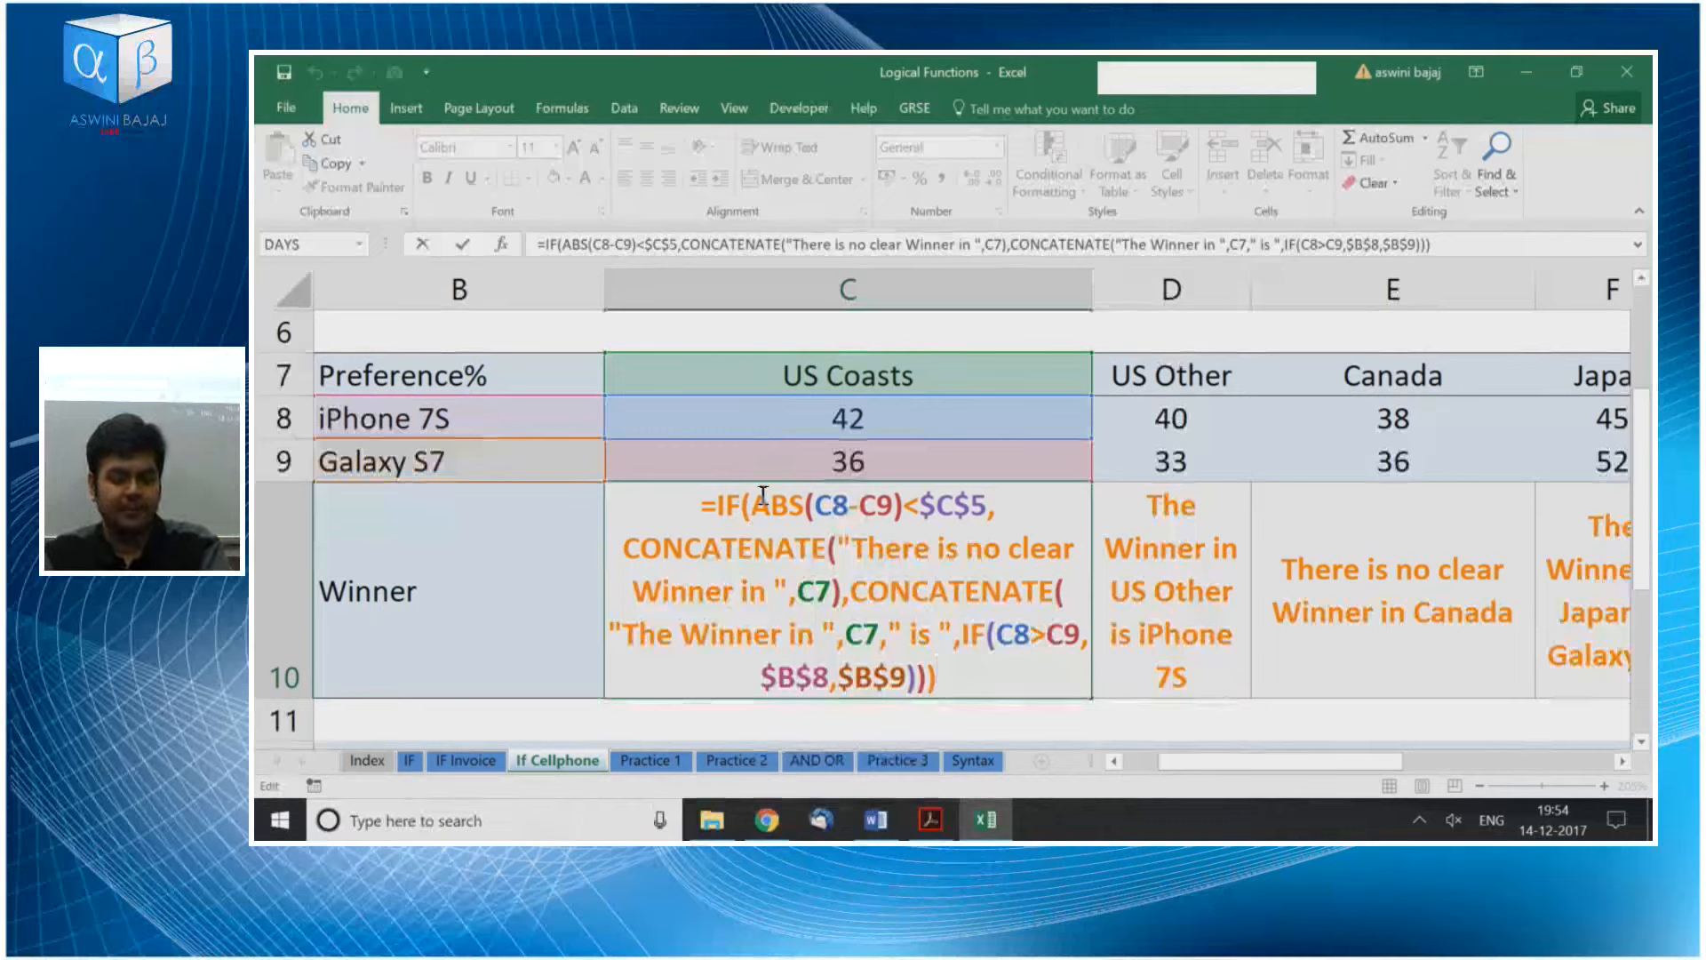
Trace the C10 logical test back to the margin of error in C5 and review its "There is no clear Winner in " true result
drag(754, 503, 988, 509)
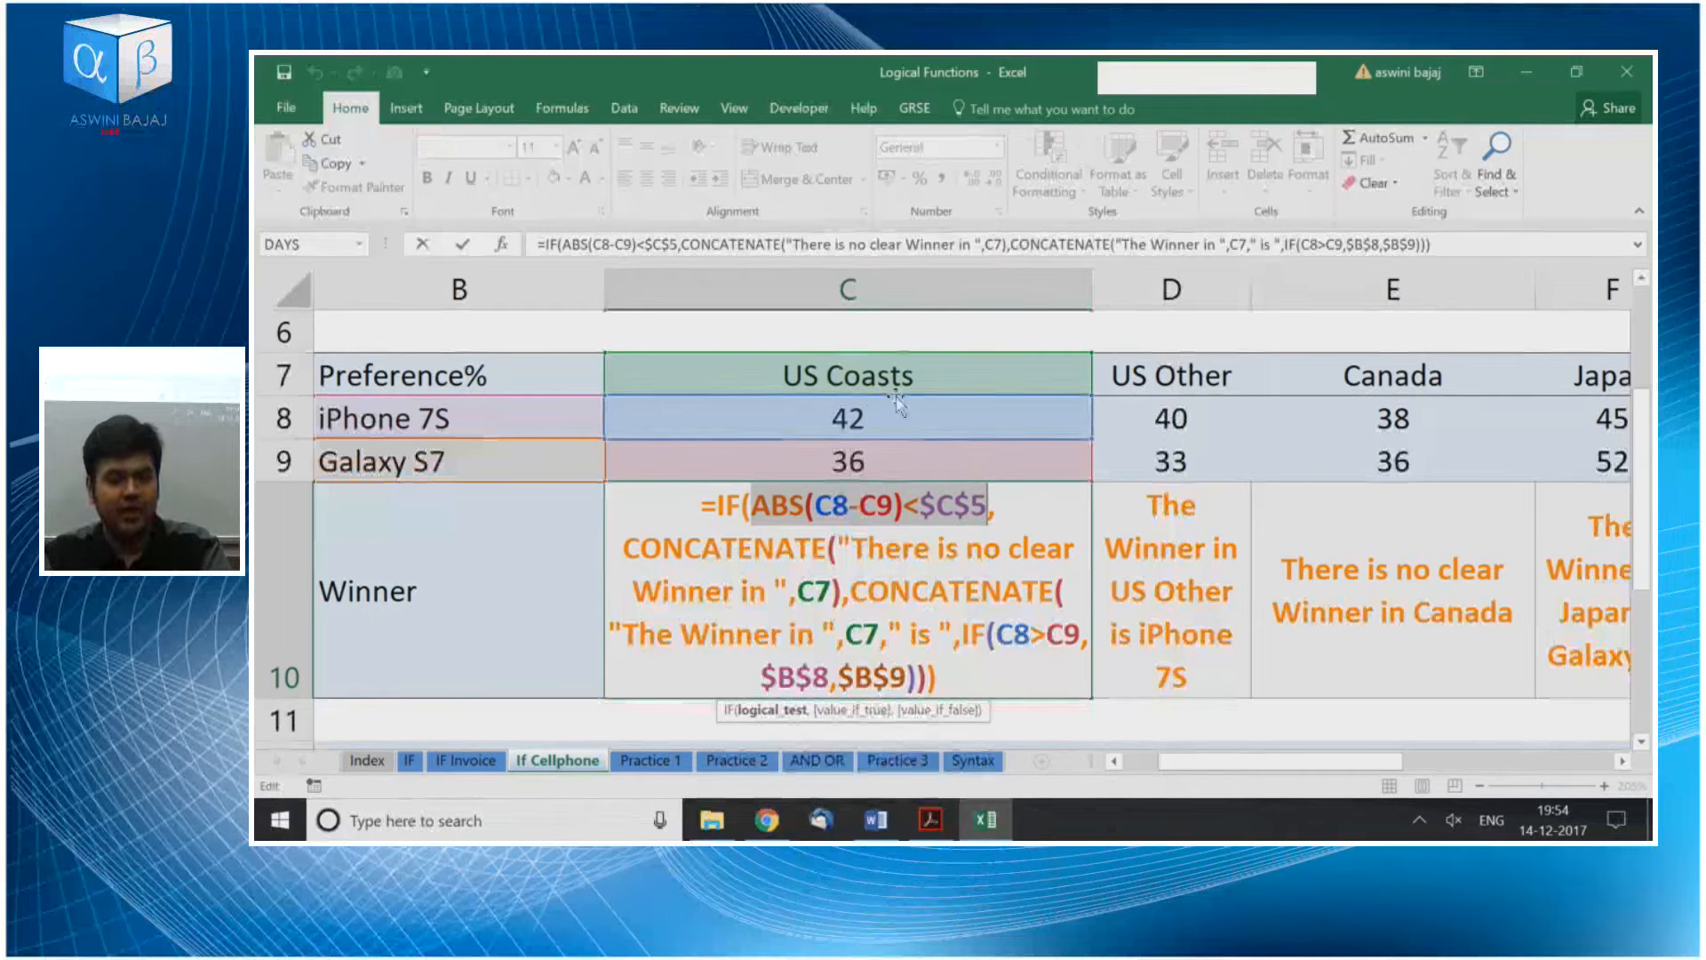
scroll(919, 325, up, 1)
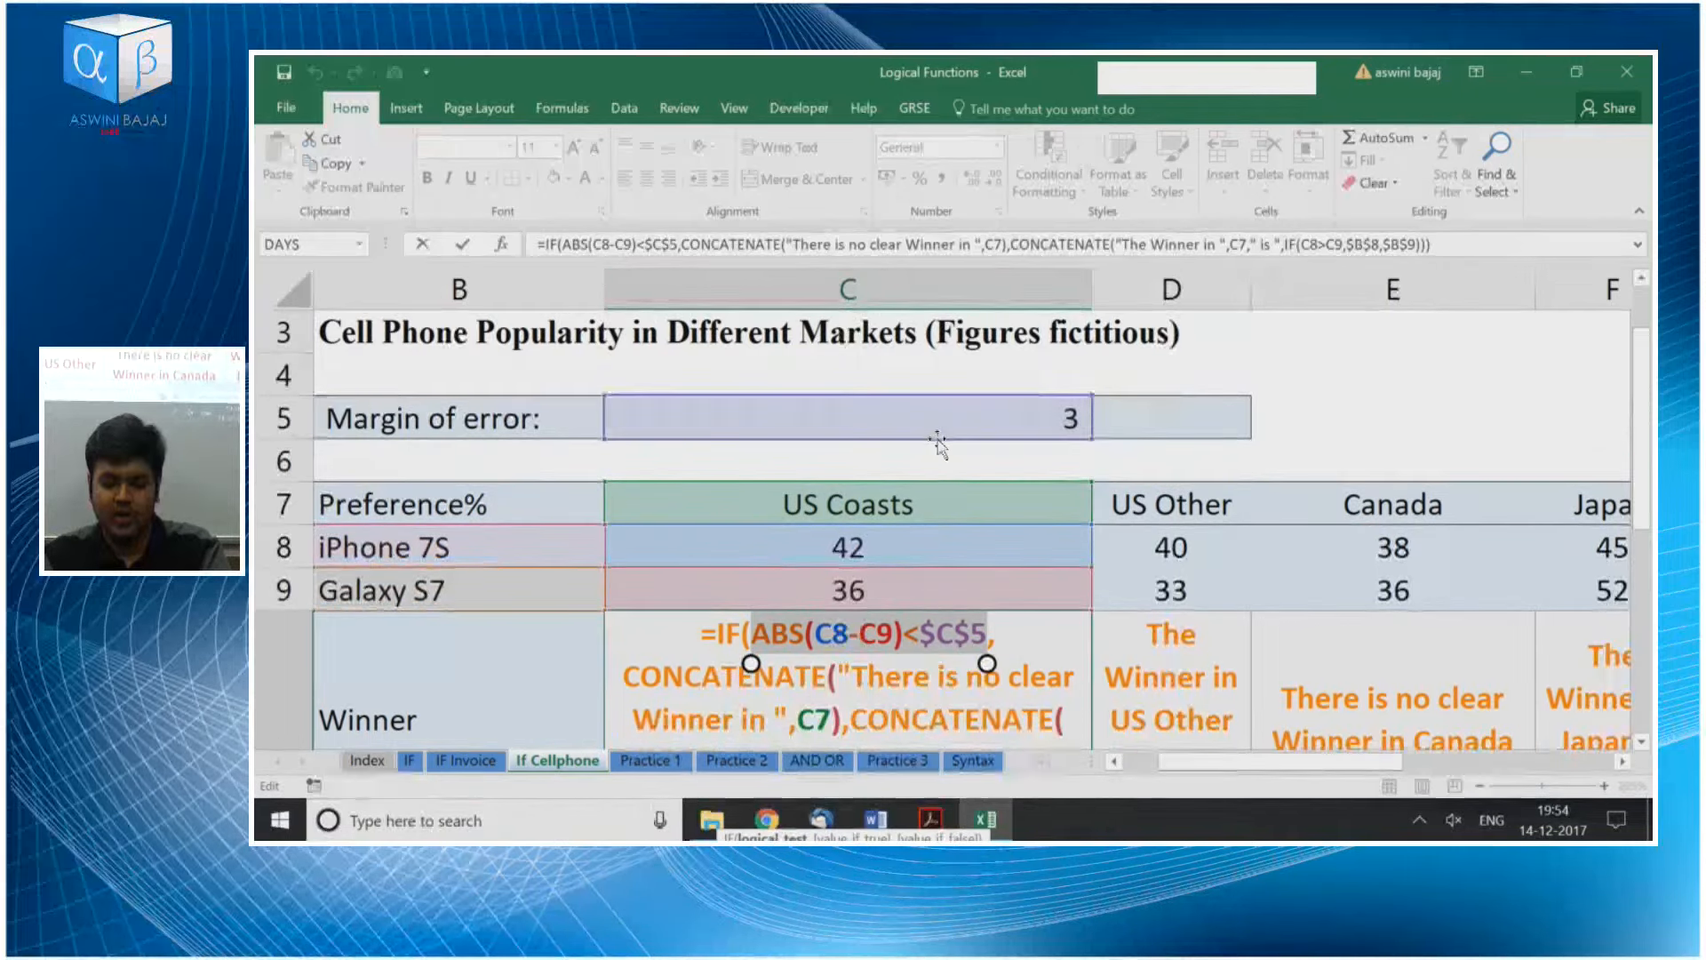
scroll(987, 622, down, 1)
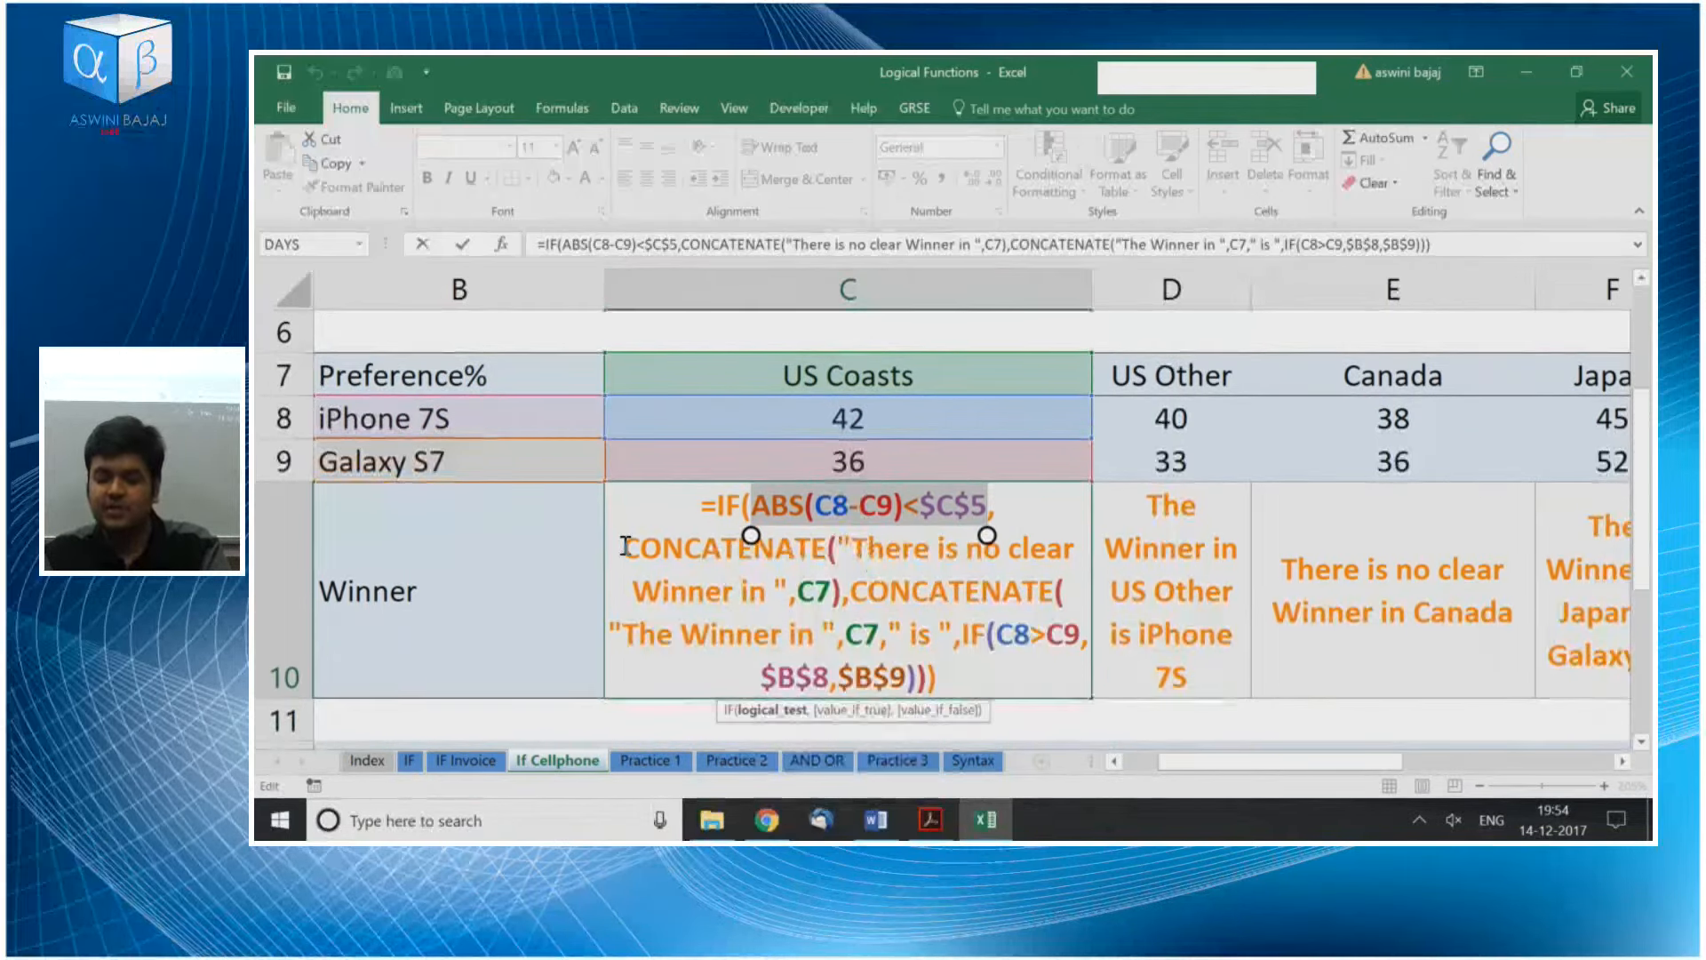
drag(867, 548, 827, 594)
drag(637, 554, 788, 591)
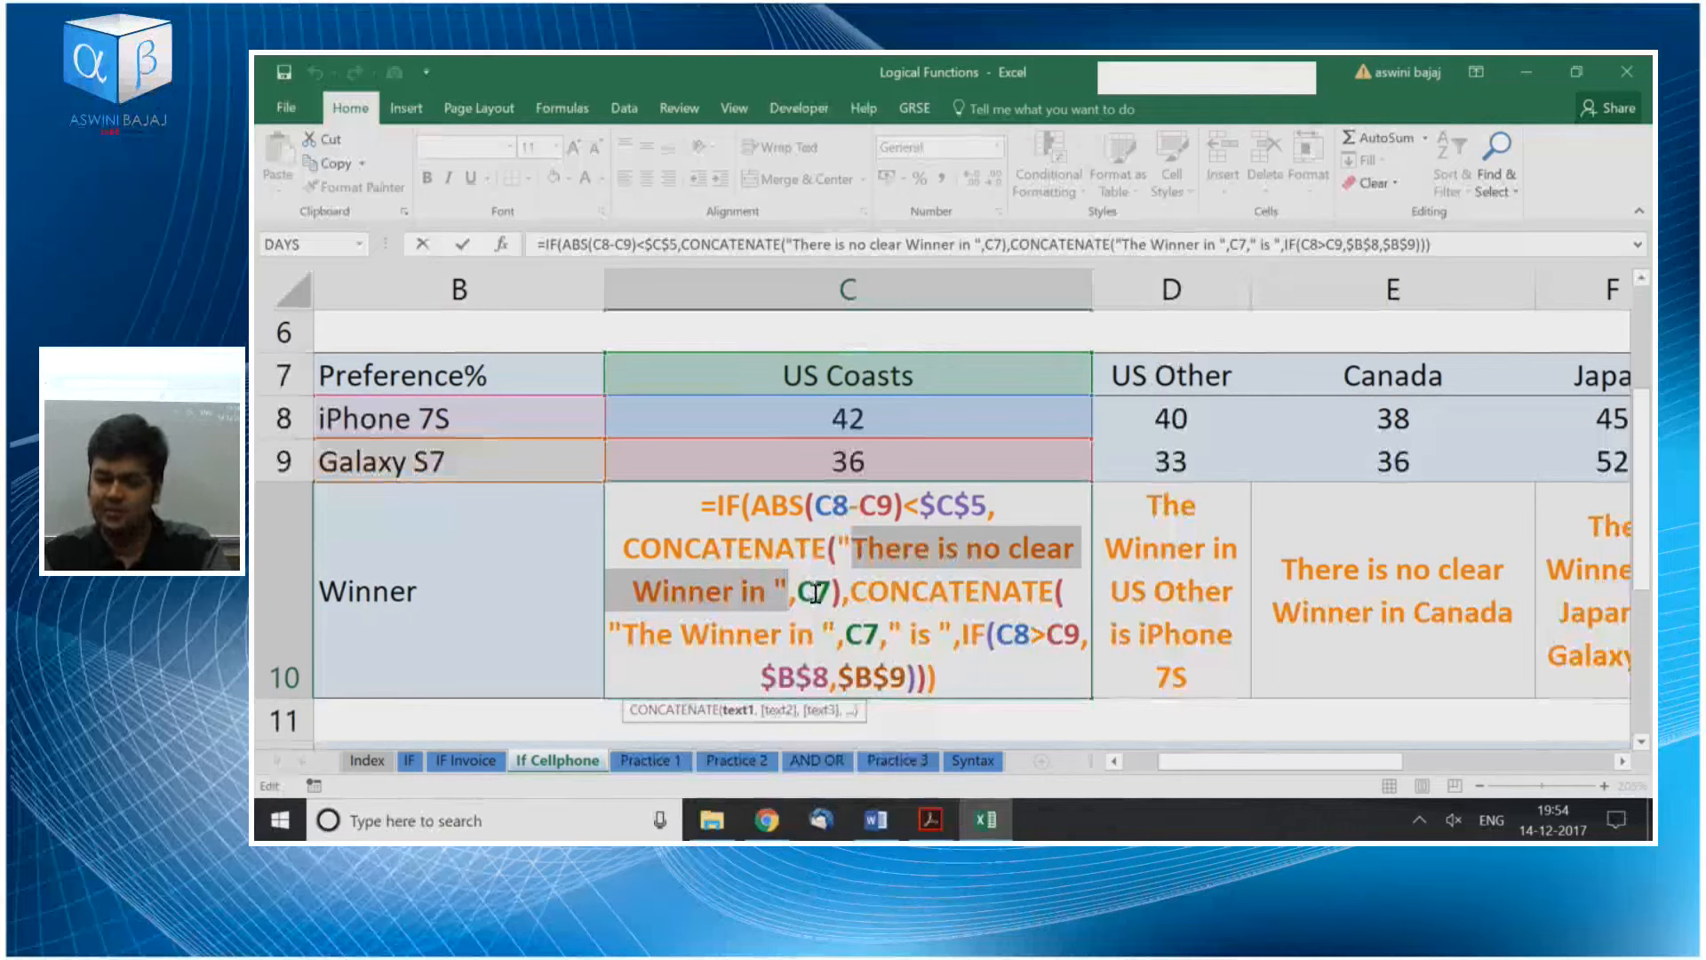
drag(722, 504, 1040, 504)
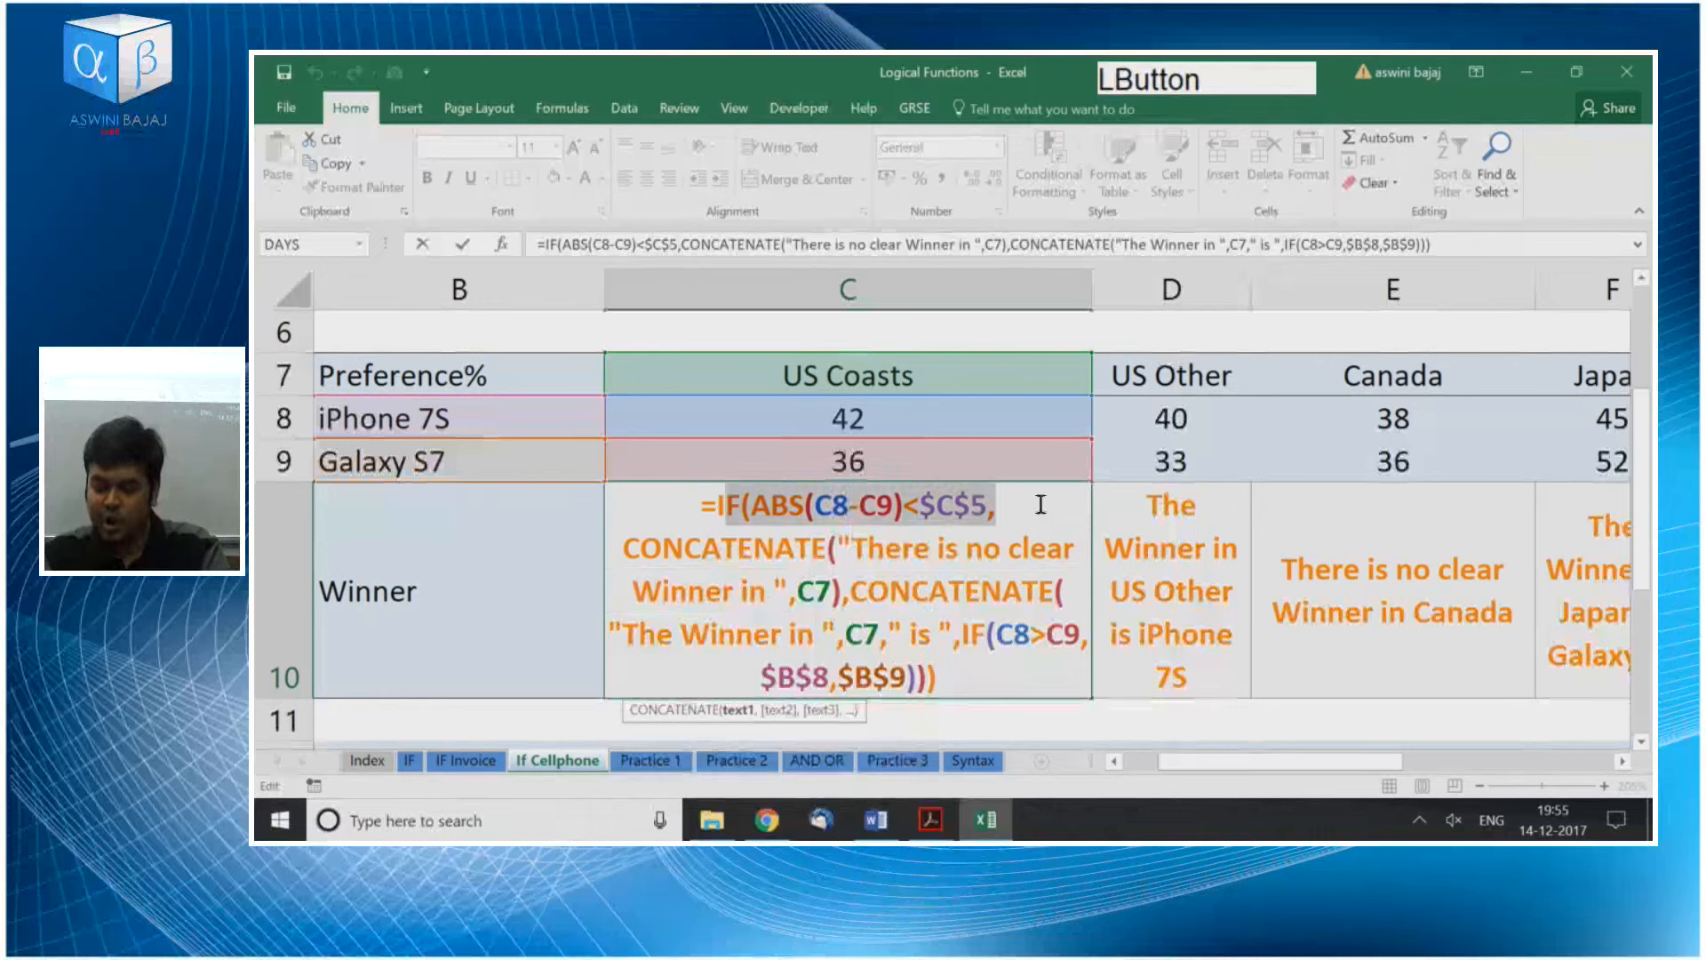
Review the false result's pieces in C10, "The Winner in ", C7, " is " and IF(C8>C9,$B$8,$B$9), and compare with the true-result CONCATENATE
drag(636, 634, 929, 679)
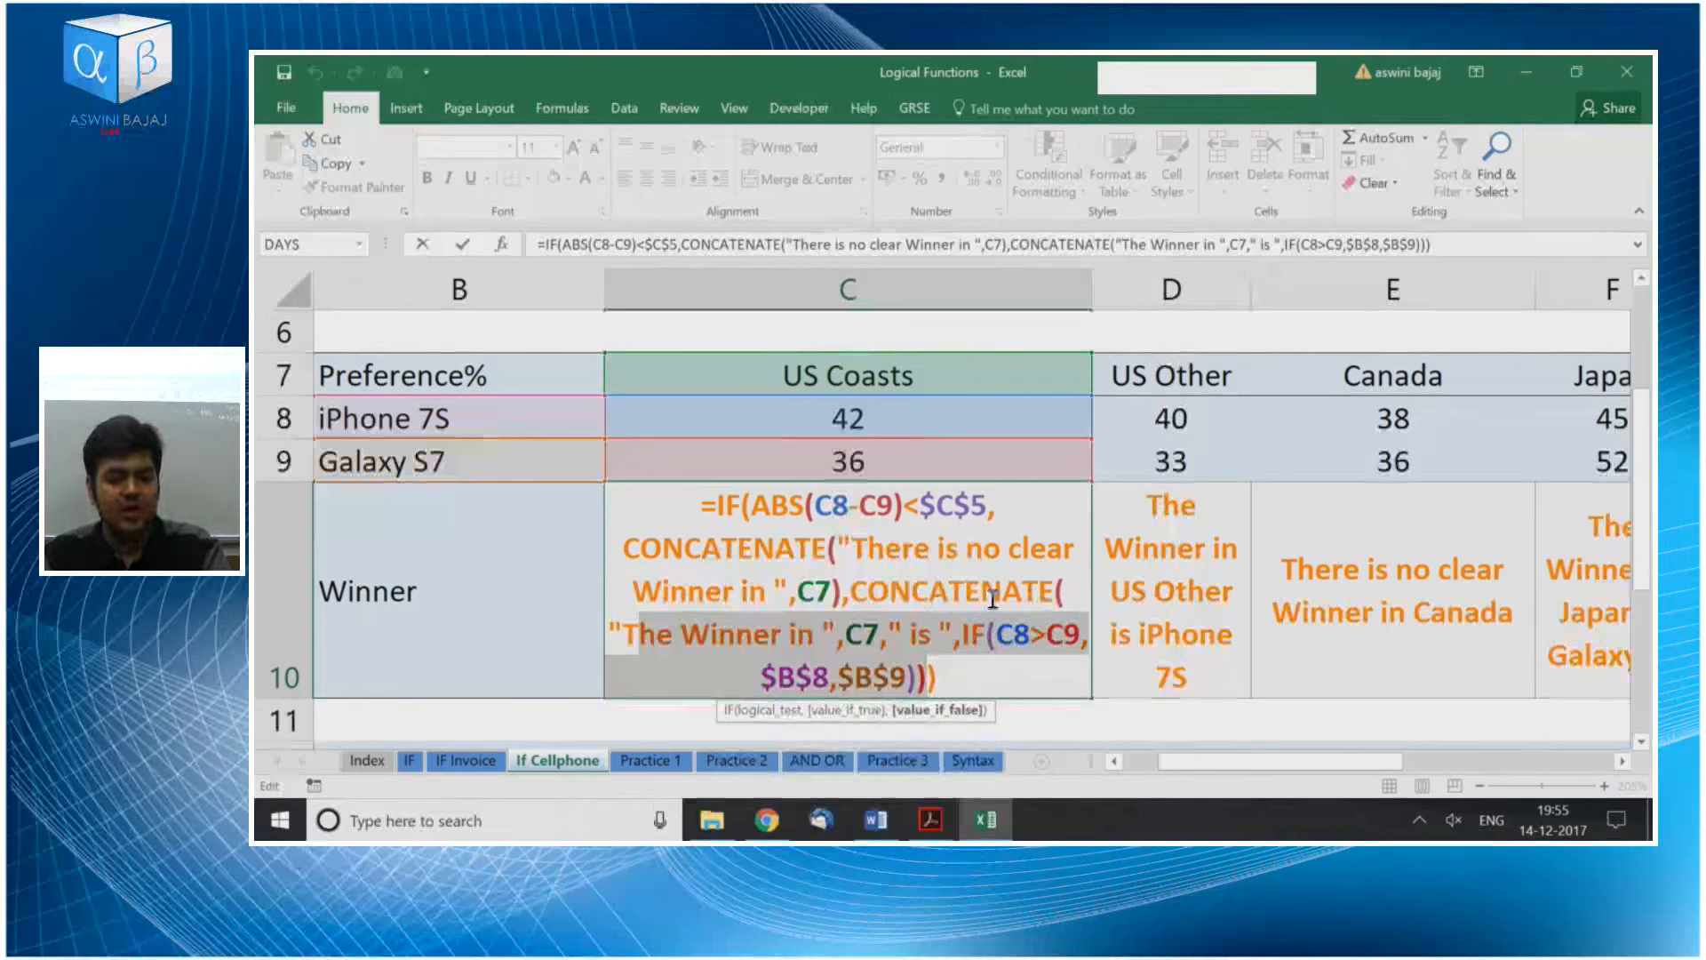
click(626, 634)
drag(624, 633, 961, 633)
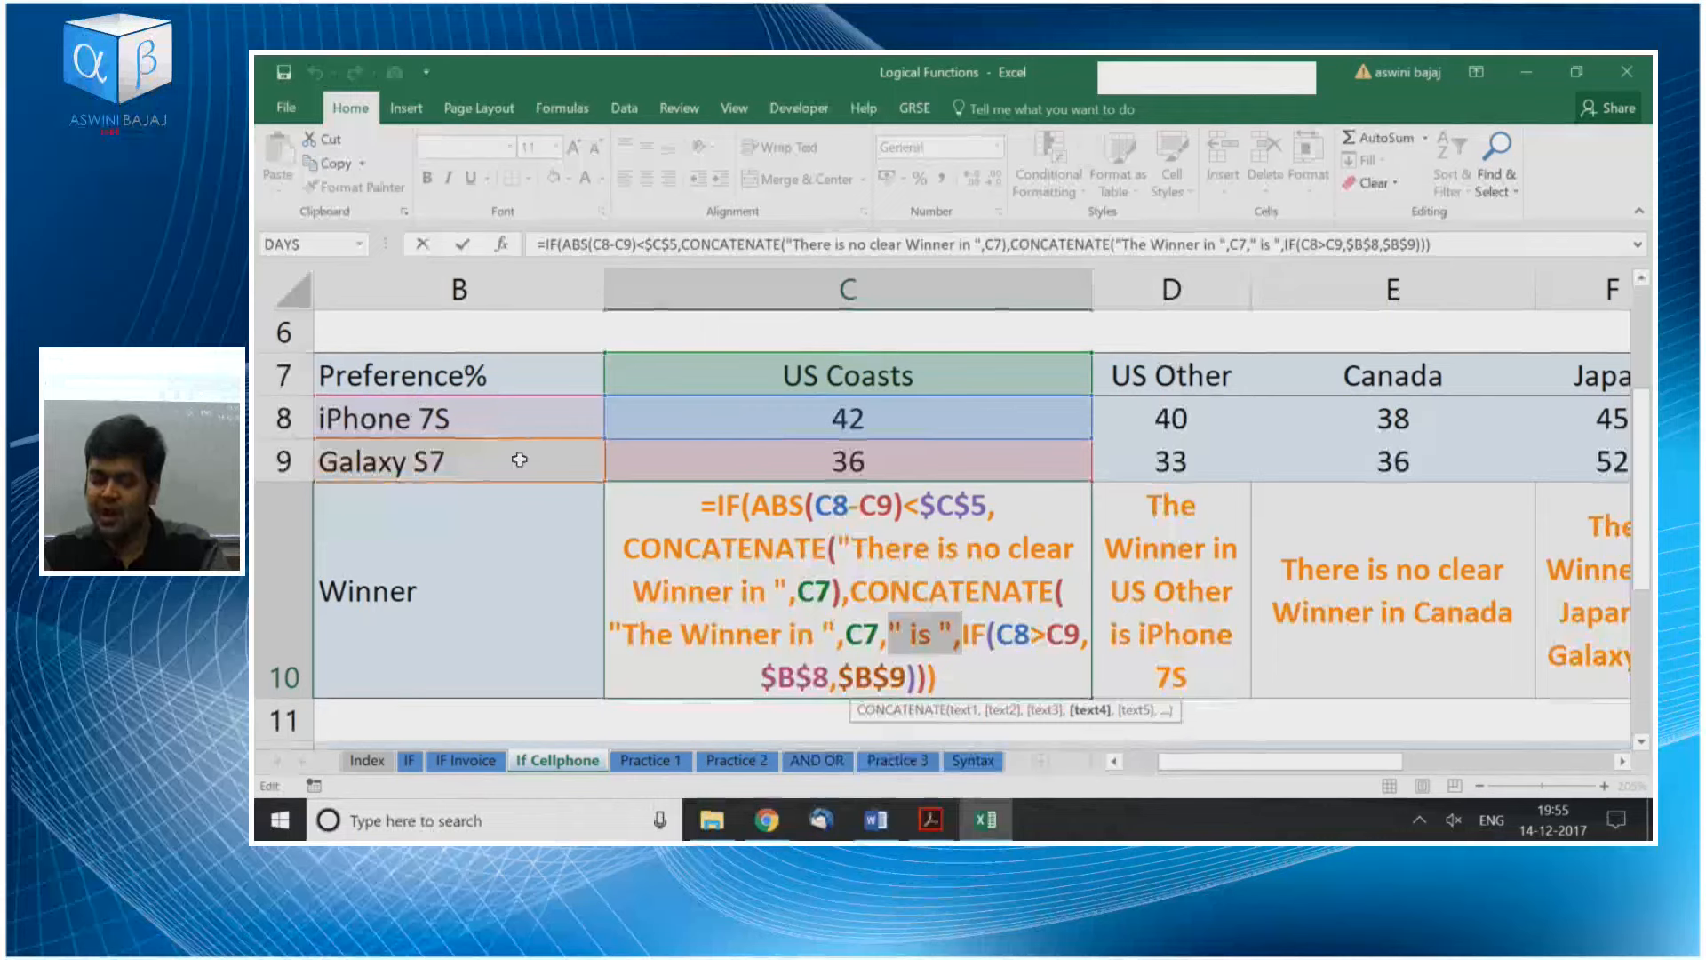
drag(963, 633, 945, 681)
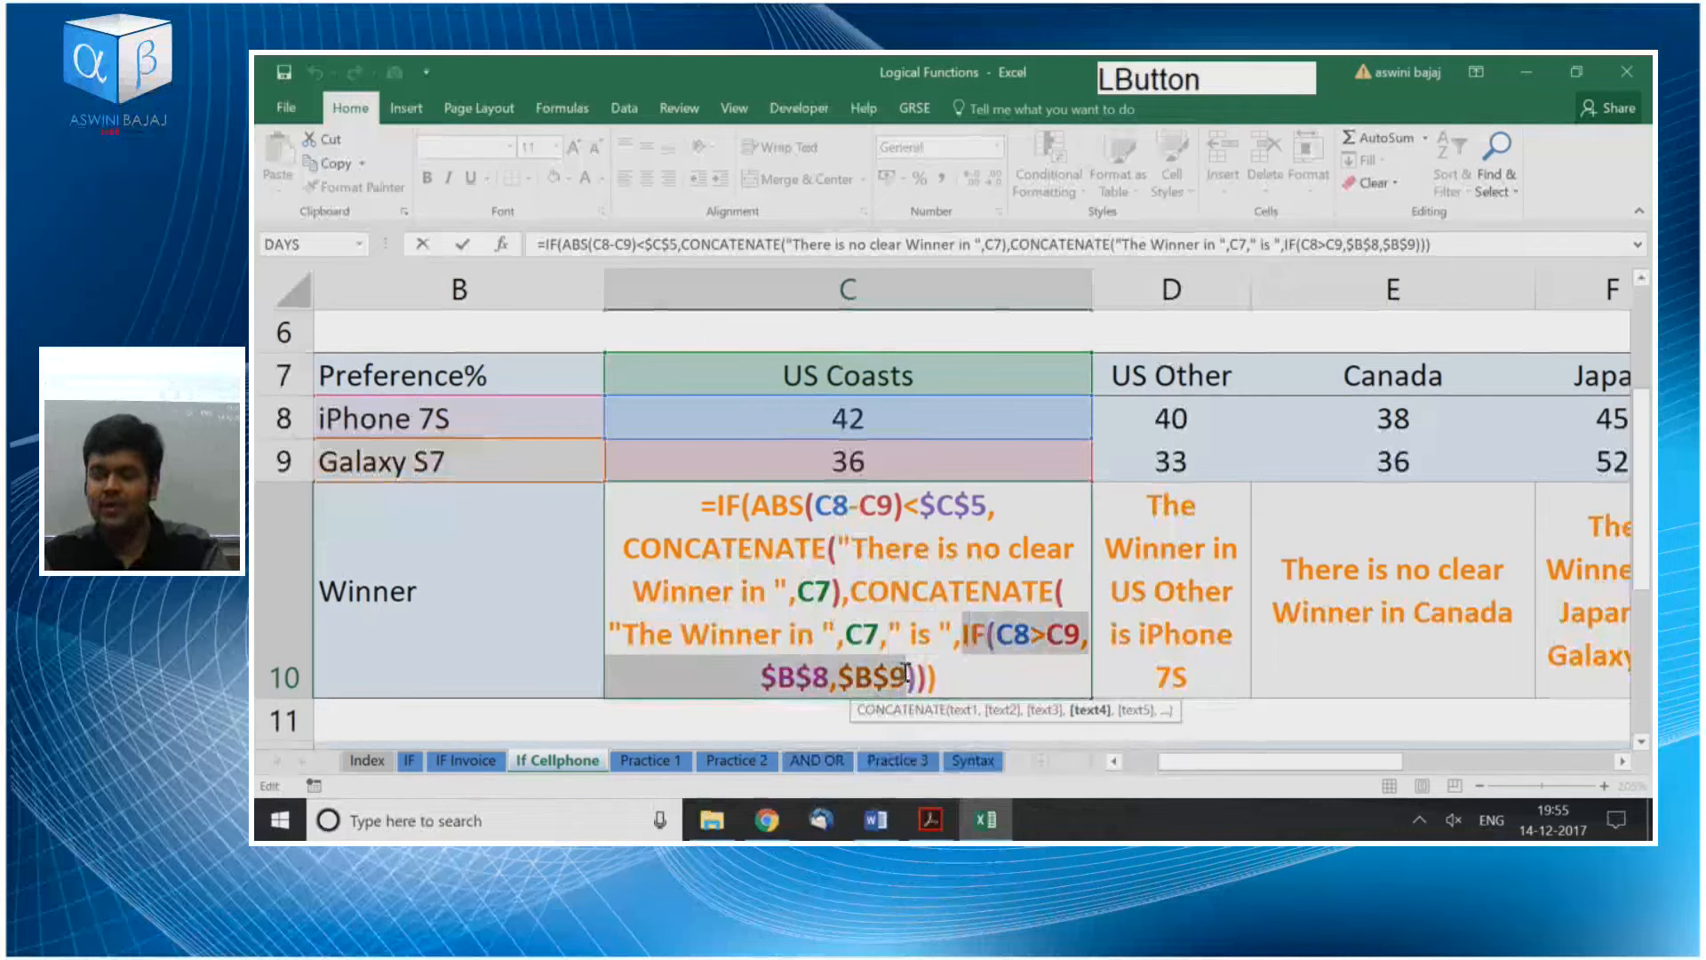
drag(622, 633, 908, 660)
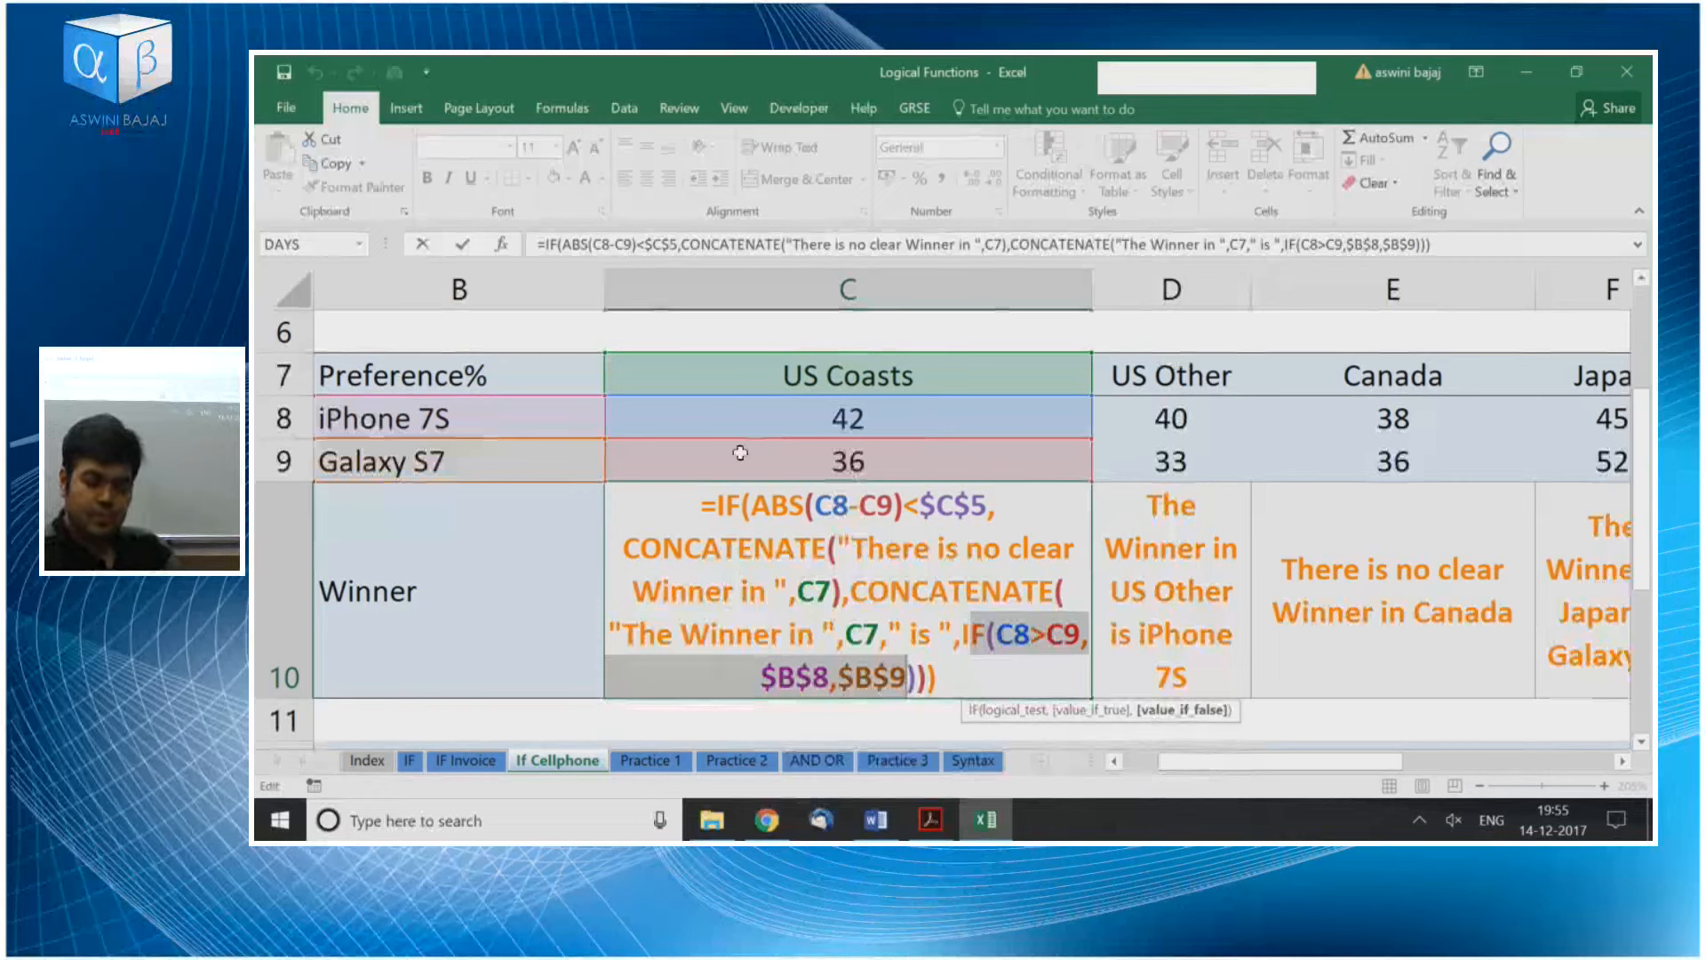
drag(622, 549, 847, 594)
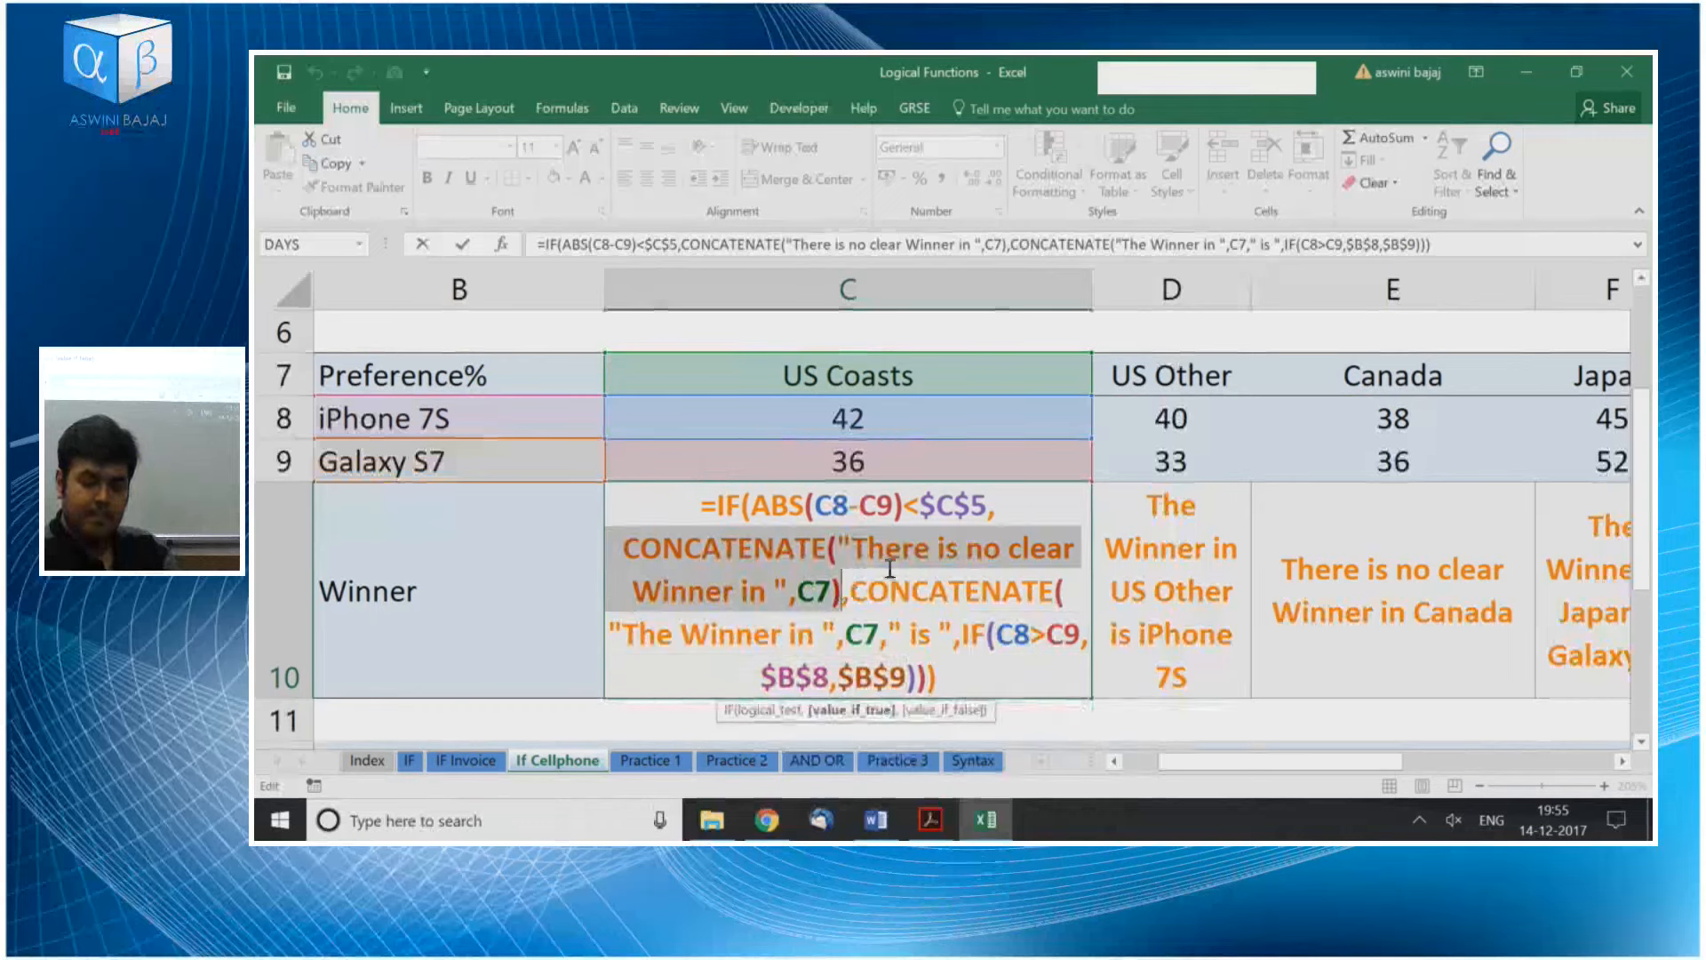